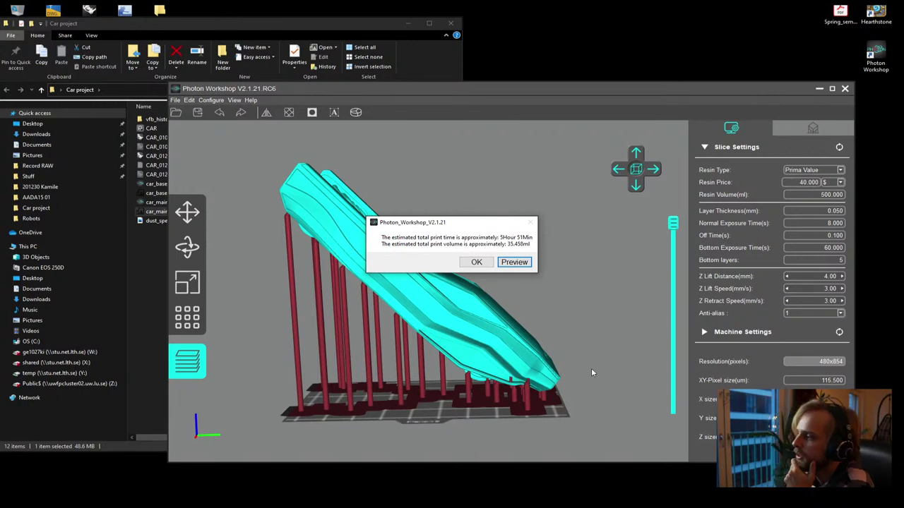
Preview the sliced layers of car_main.pw0 from layer 0 up to the last layers and close the sliced file view
left_click(514, 262)
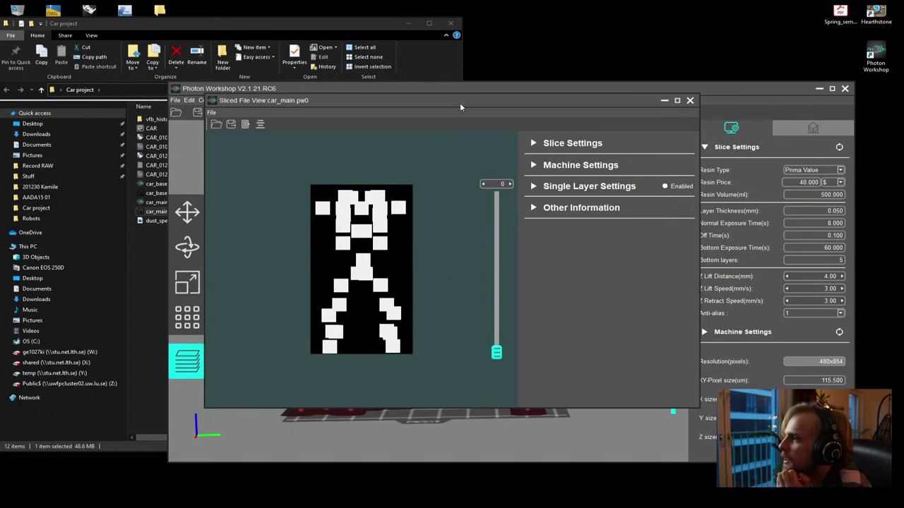
left_click_drag(459, 102, 428, 101)
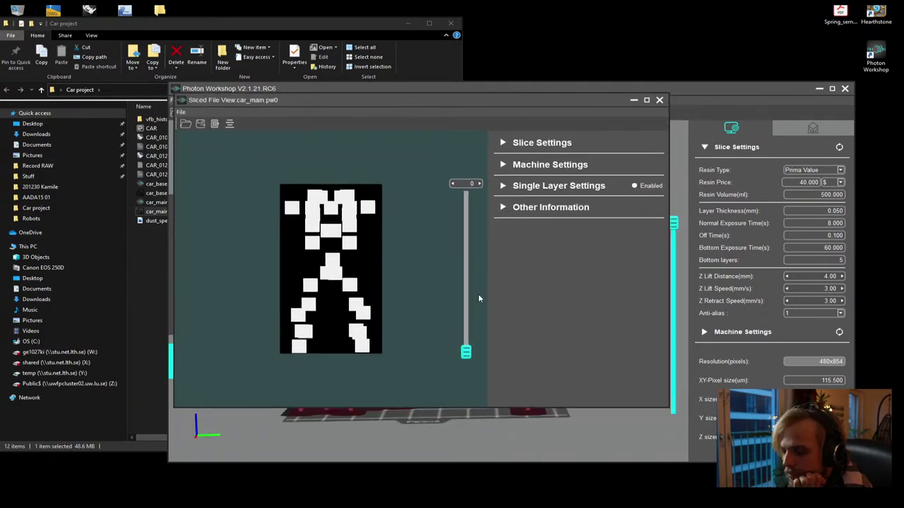
mouse_move(466, 356)
left_click_drag(466, 356, 522, 195)
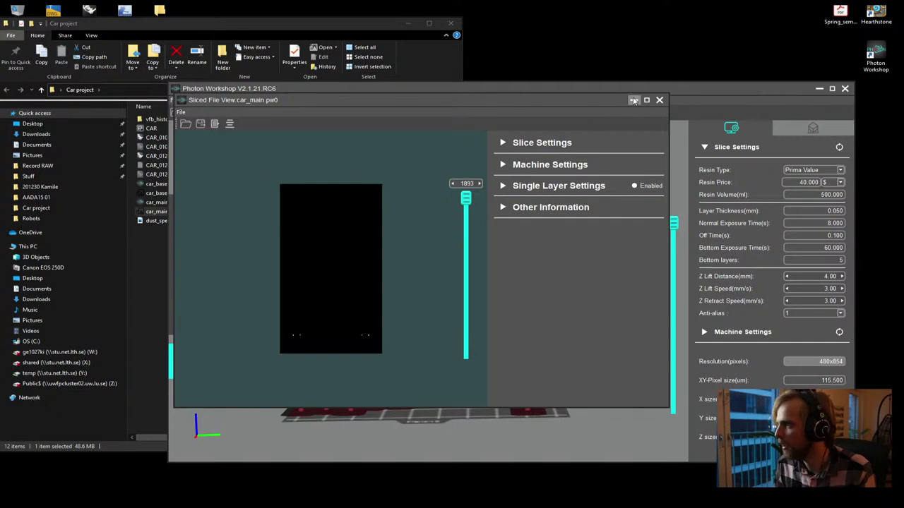
left_click(660, 99)
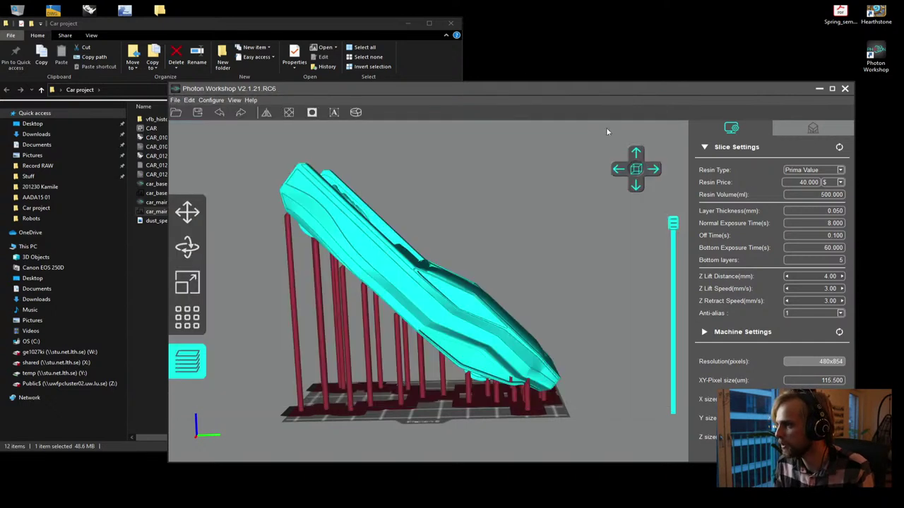
Close the Photon Workshop slicer and move the Car project folder window out of the way
left_click(844, 90)
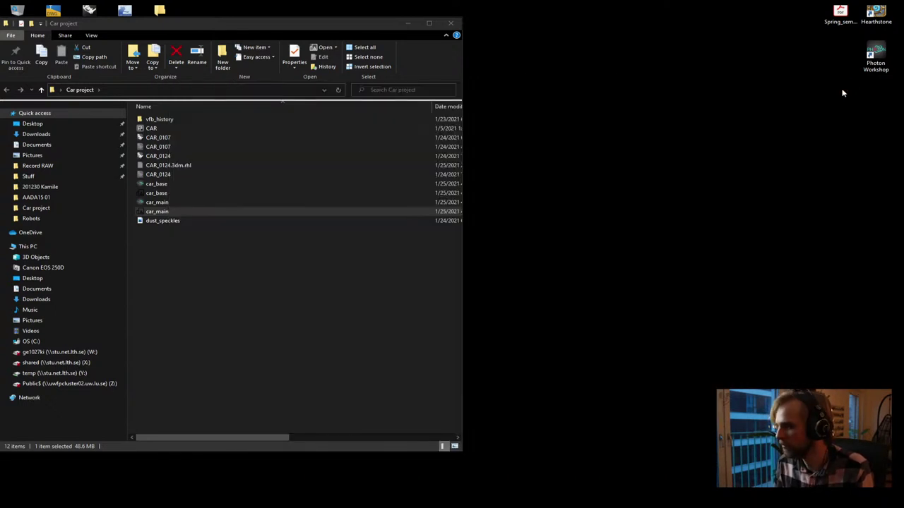
left_click(260, 346)
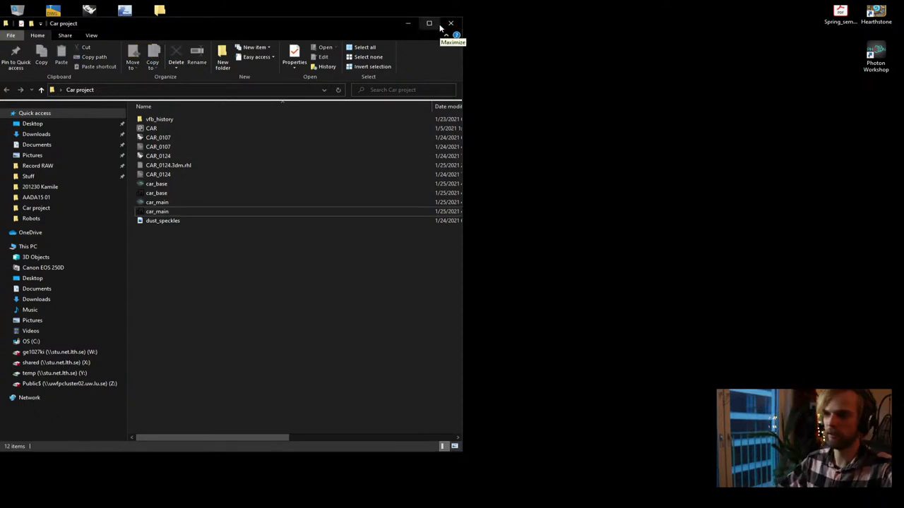
left_click_drag(395, 26, 0, 98)
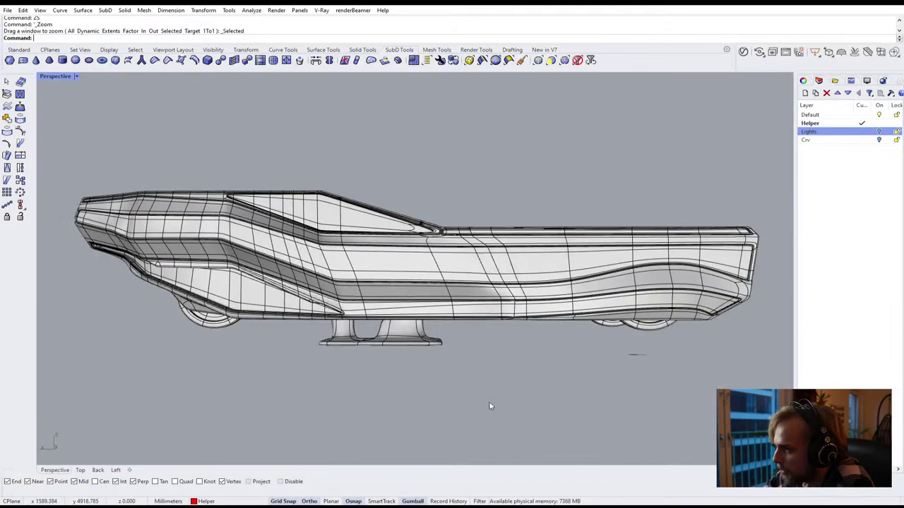
Create a new layer named Base for the stand beneath the car
right_click_drag(490, 143, 433, 216)
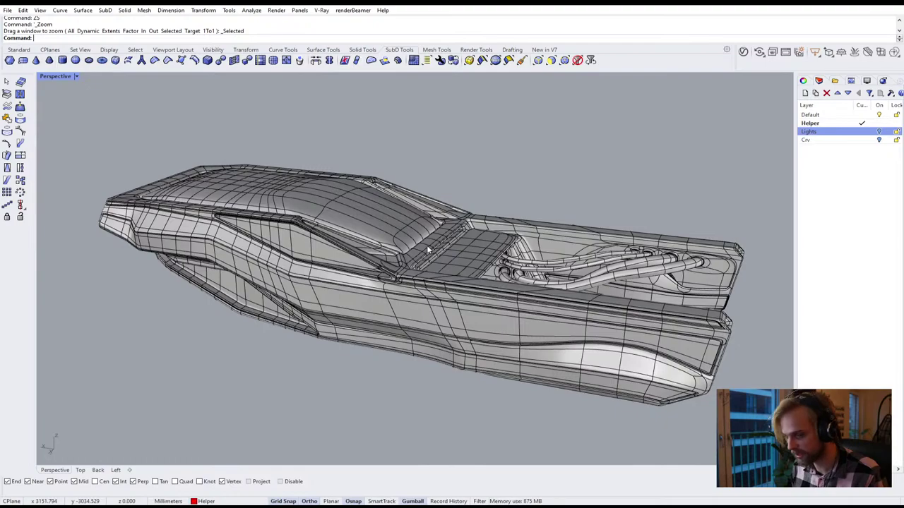
right_click_drag(416, 271, 449, 223)
scroll(370, 311, "up", 4)
right_click_drag(369, 309, 370, 332)
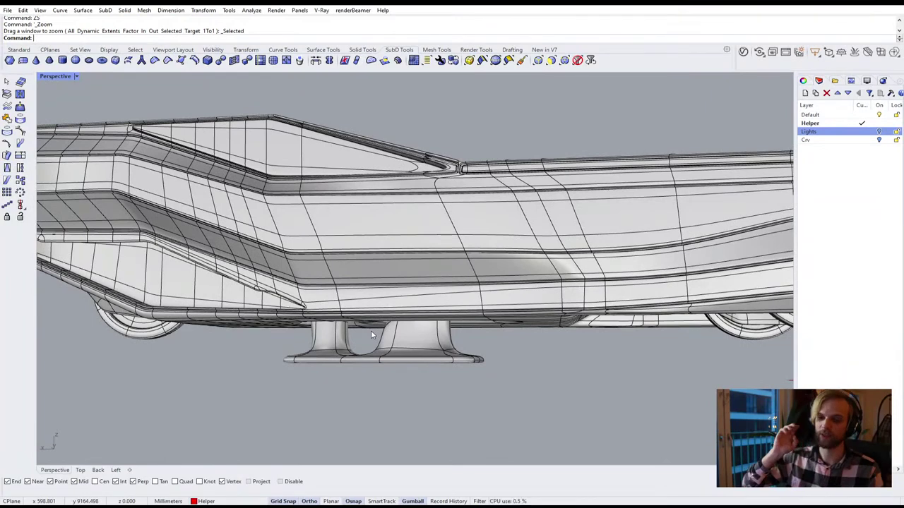
left_click(429, 358)
left_click(492, 395)
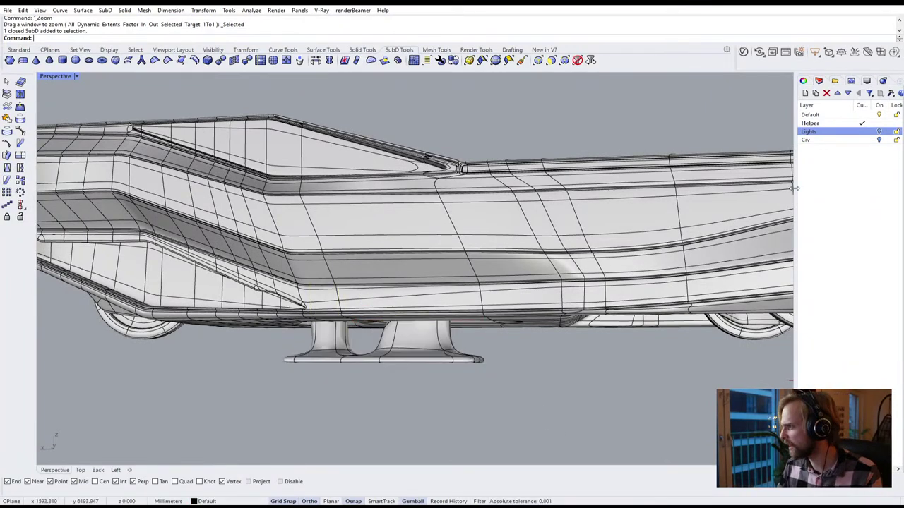
left_click(814, 93)
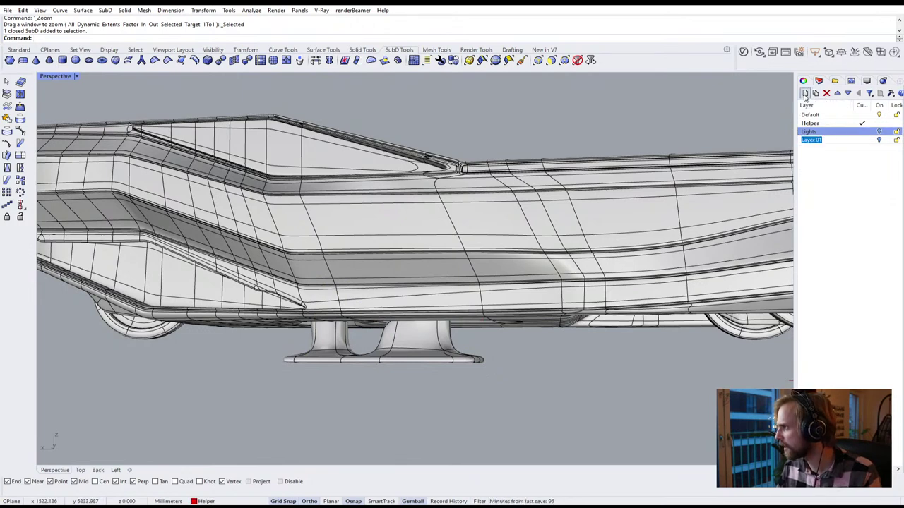
type("Base")
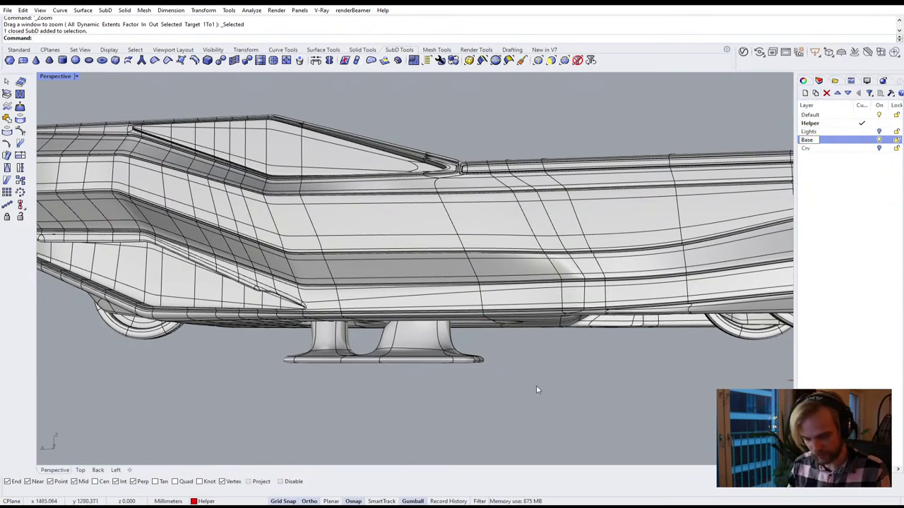
key("Return")
Move the stand beneath the car to the Base layer and turn that layer off
left_click(422, 361)
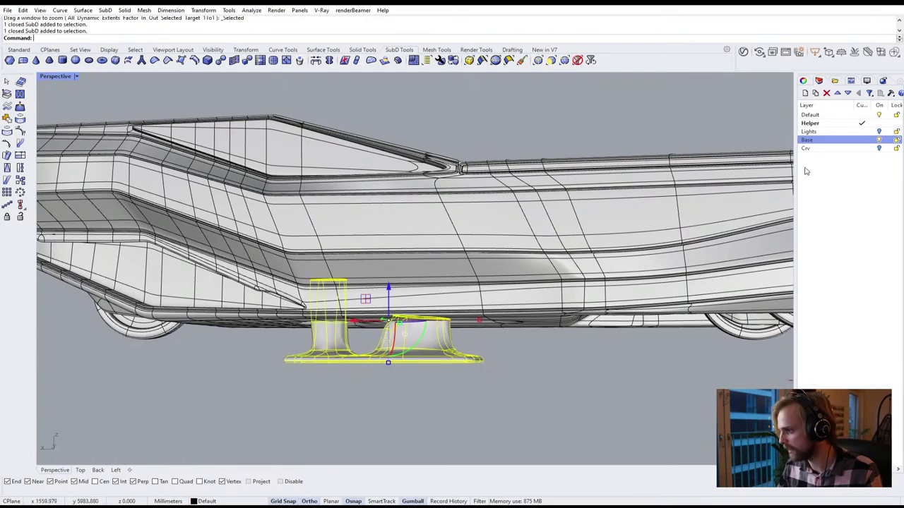
right_click(833, 141)
left_click(837, 294)
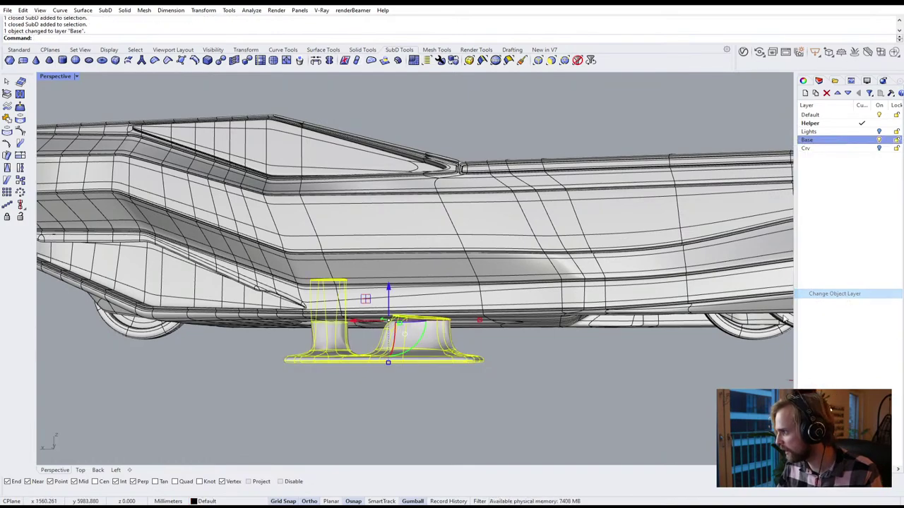
left_click(879, 140)
Examine the car body from the rear and the side, and closely inspect the roof edge and side window corner
right_click_drag(555, 230, 399, 261)
scroll(456, 270, "down", 5)
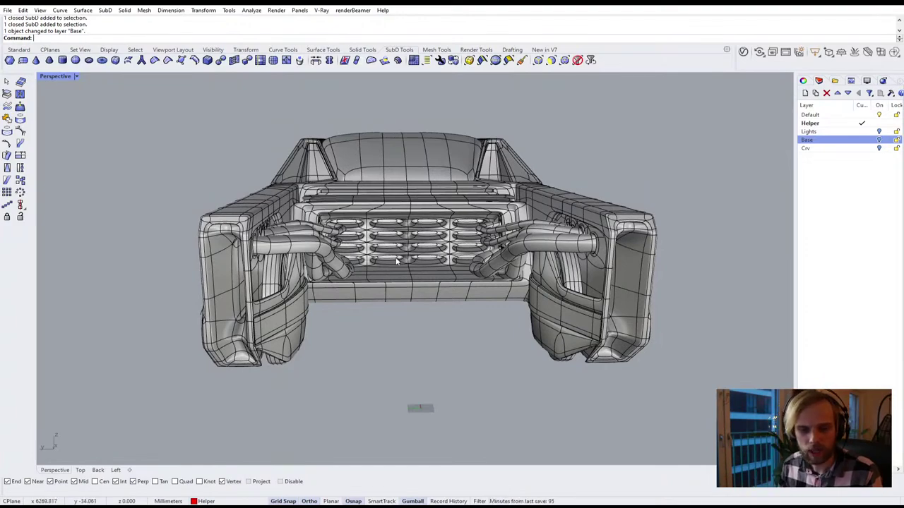
right_click_drag(320, 357, 386, 360)
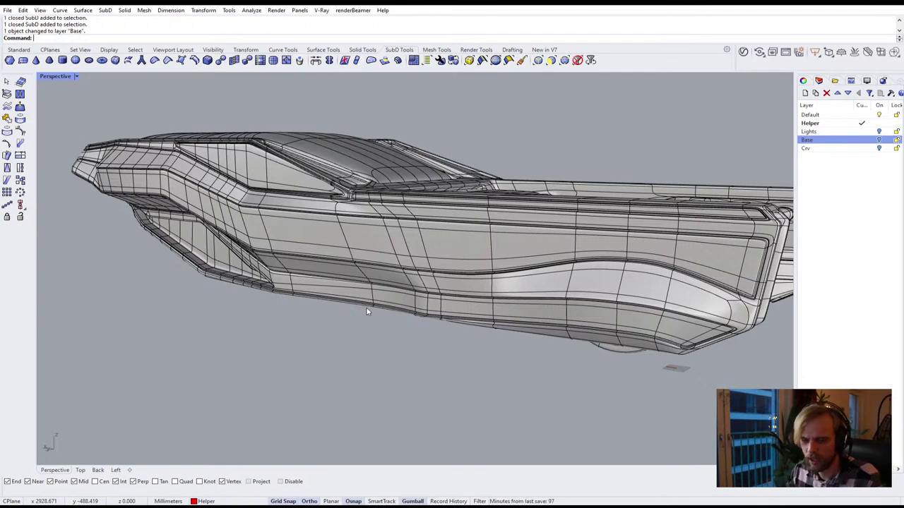
right_click_drag(417, 319, 538, 305)
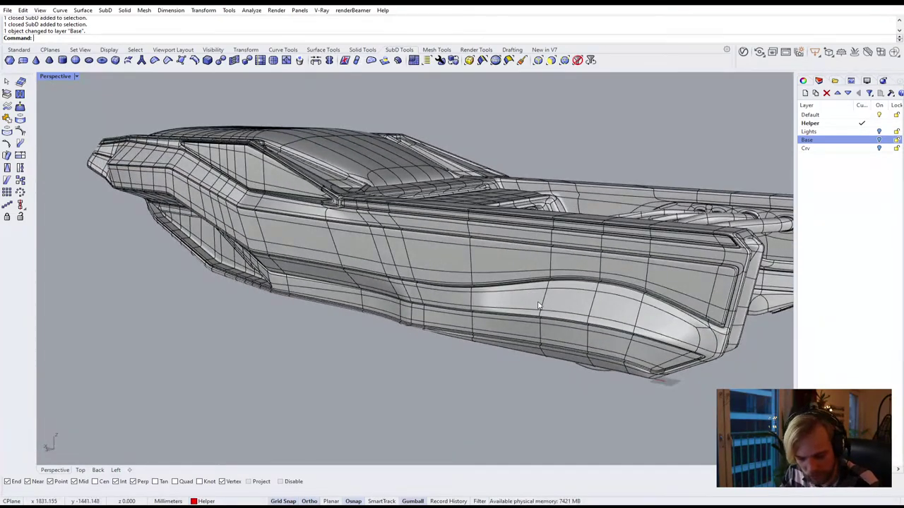
scroll(538, 306, "down", 3)
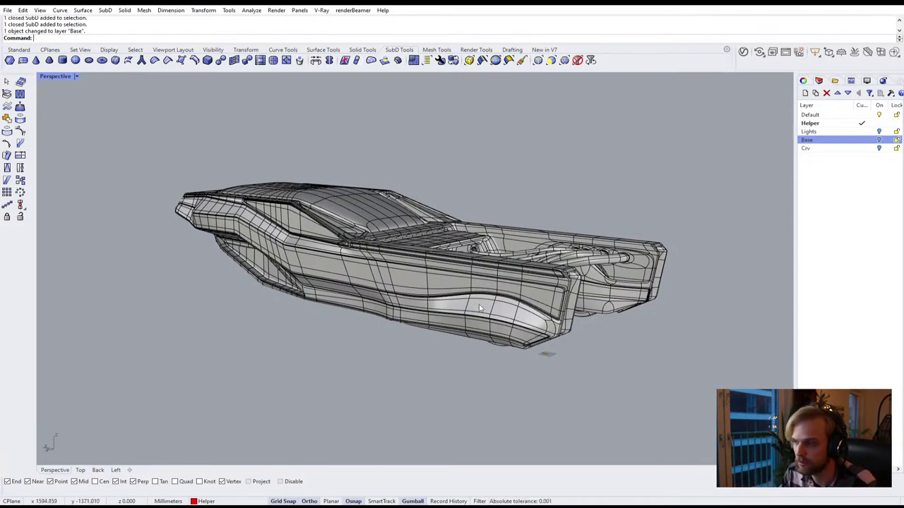
right_click_drag(452, 309, 445, 320)
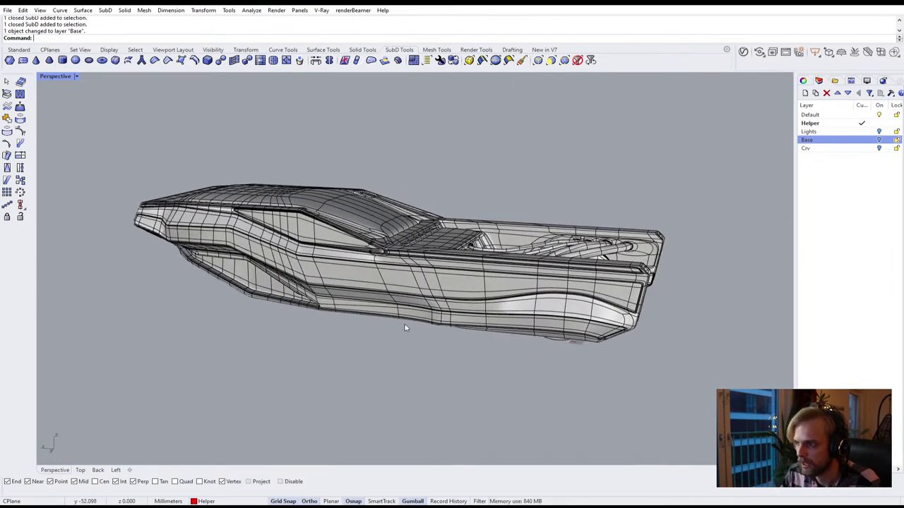
right_click_drag(406, 328, 397, 357)
scroll(348, 270, "up", 8)
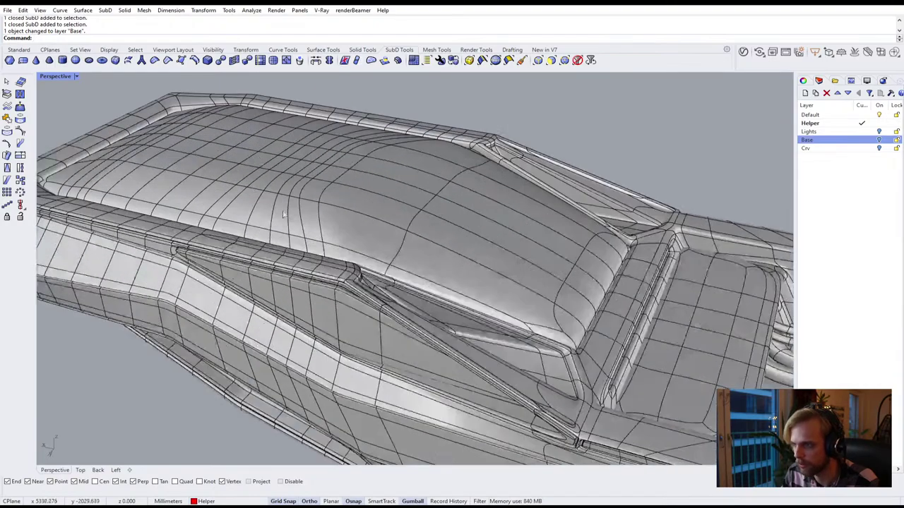
scroll(243, 283, "up", 4)
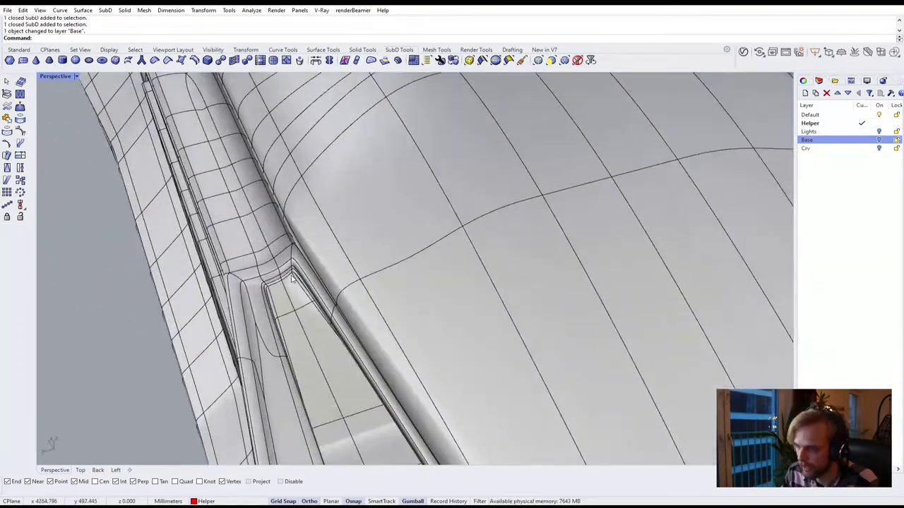
scroll(306, 282, "down", 2)
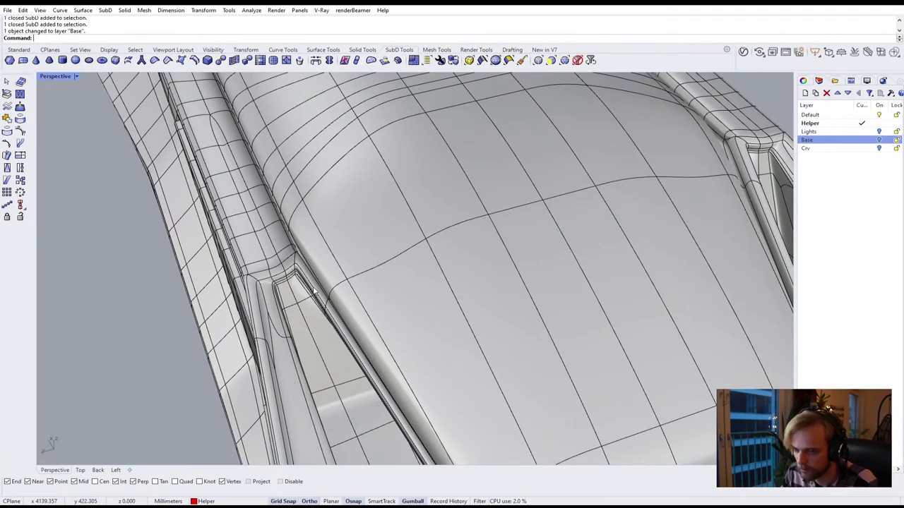
scroll(314, 291, "down", 2)
right_click_drag(314, 291, 378, 240)
scroll(368, 290, "down", 4)
scroll(391, 237, "down", 2)
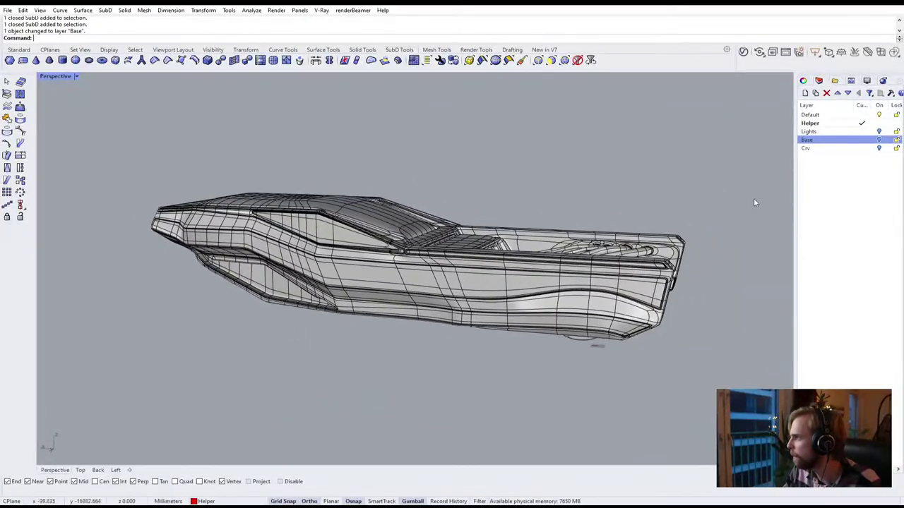
Turn on the Crv, Lights and Base layers and show all hidden objects
left_click(878, 147)
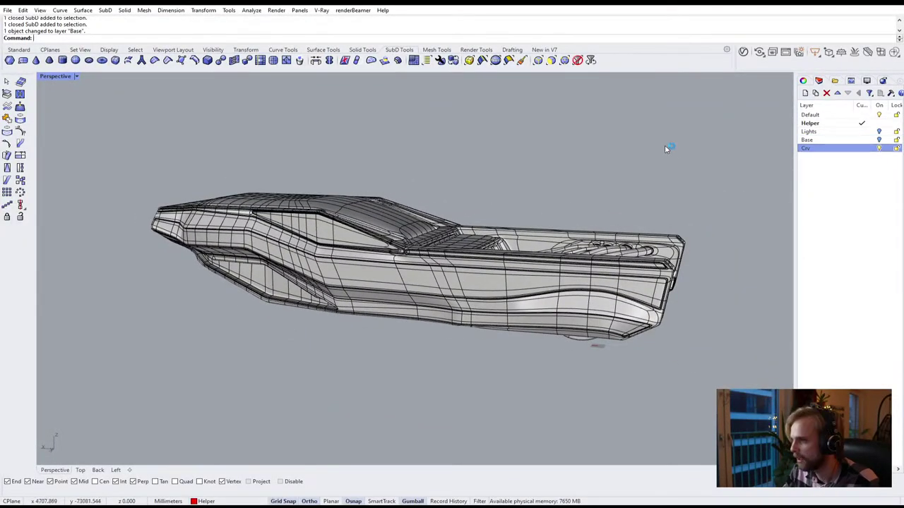
right_click_drag(664, 145, 676, 158)
type("Show")
key("Return")
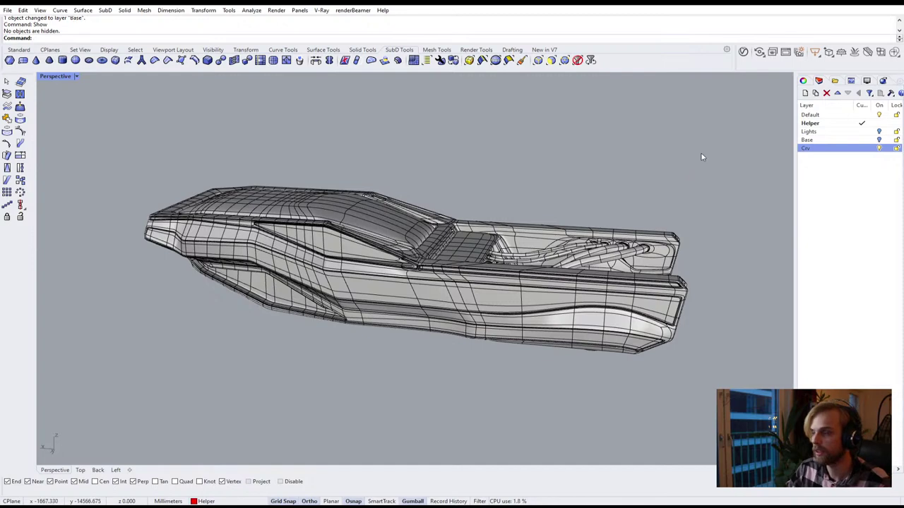
left_click(878, 131)
type("Show")
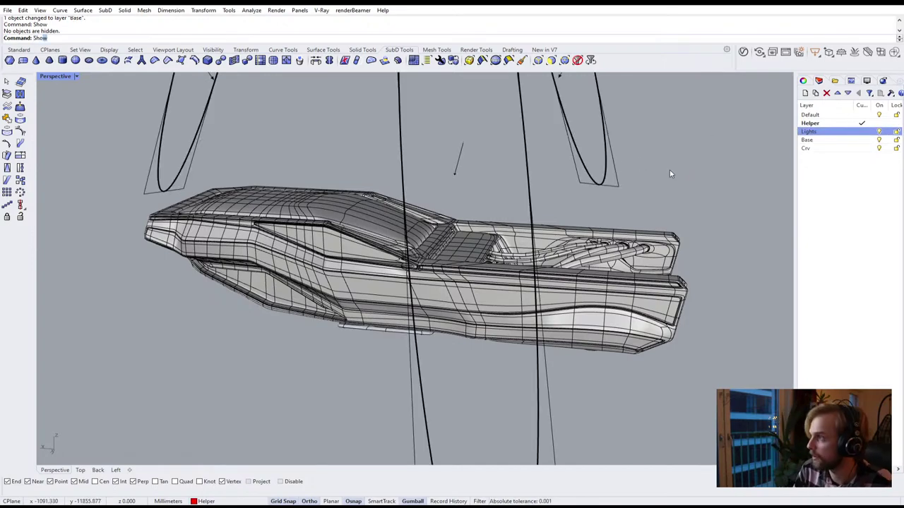
key("Return")
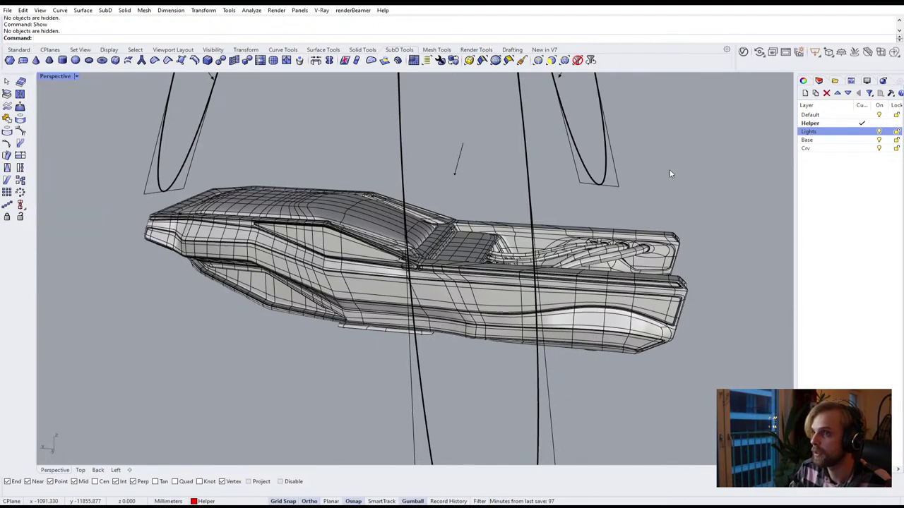
Turn off the Base layer and frame the whole car in a three-quarter perspective
right_click_drag(670, 174, 772, 201)
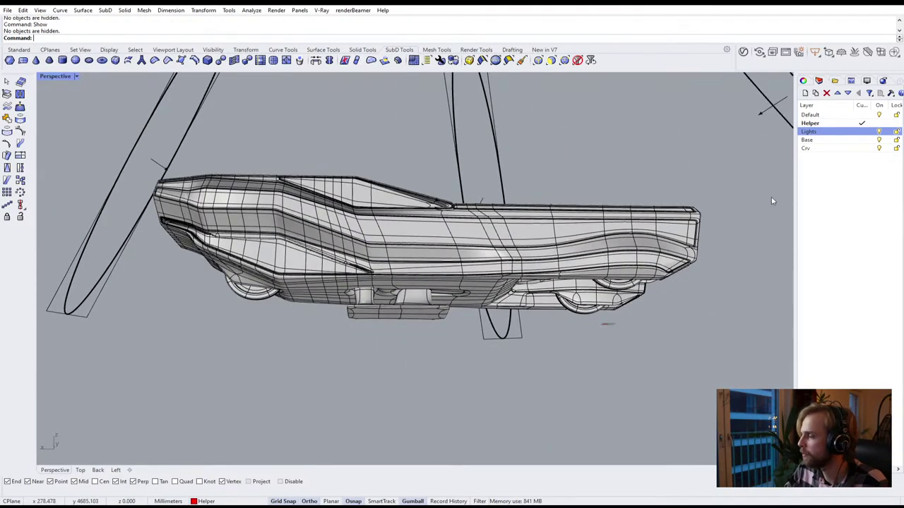
left_click(876, 140)
right_click_drag(621, 191, 513, 218)
scroll(511, 258, "down", 8)
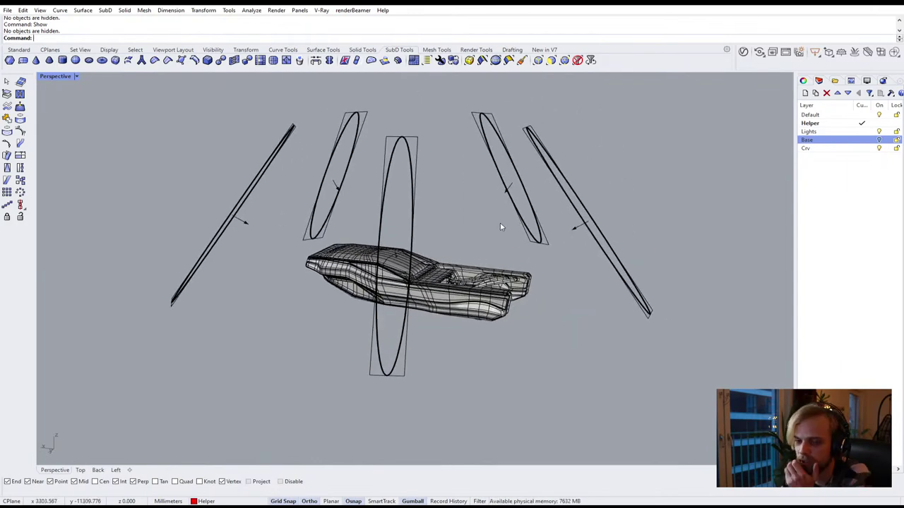
scroll(501, 227, "up", 5)
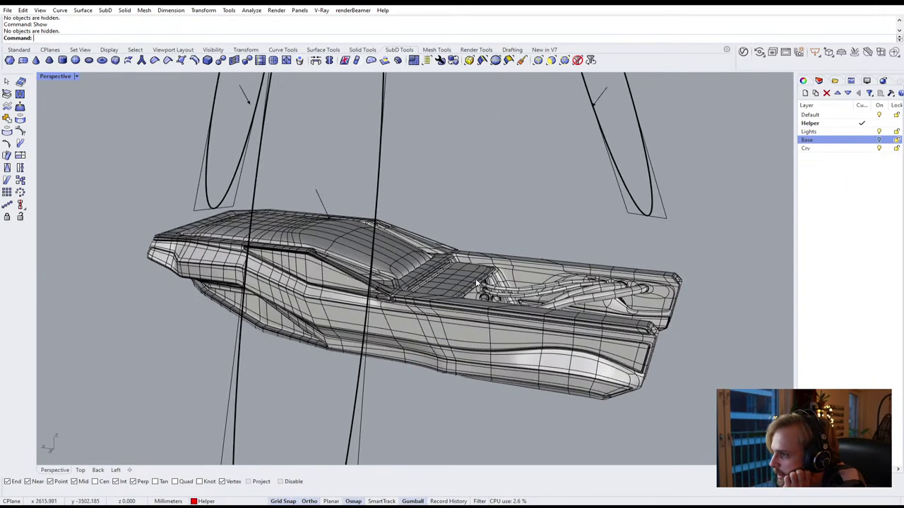
right_click_drag(501, 226, 442, 244)
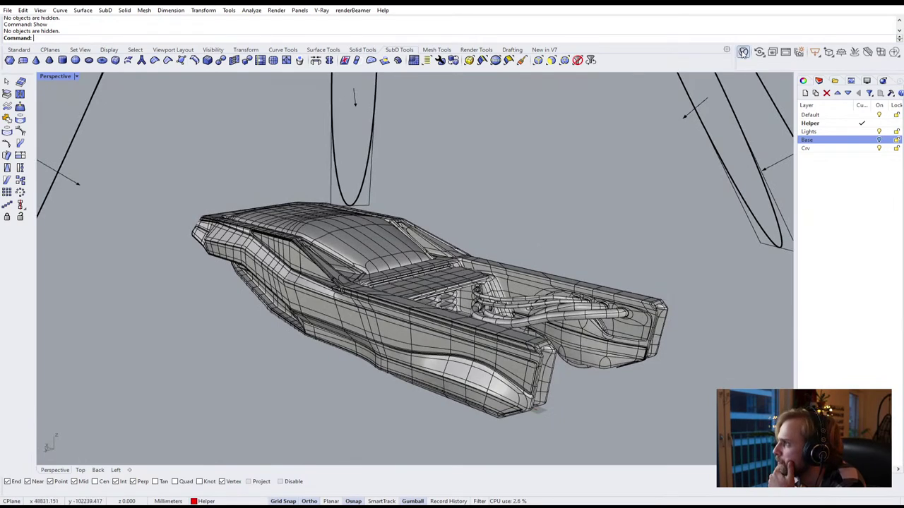
Launch V-Ray Vision for the car model and inspect the light reflections on its body up to a side view
left_click(762, 58)
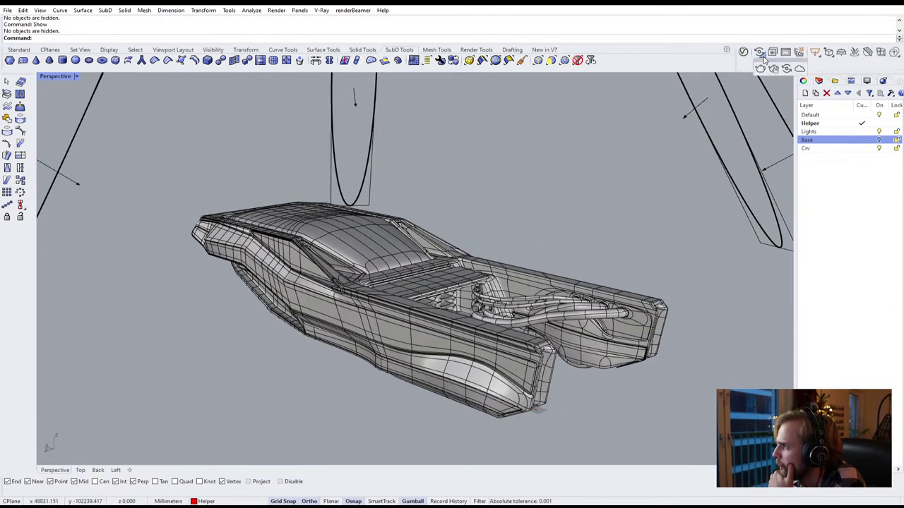
left_click(760, 68)
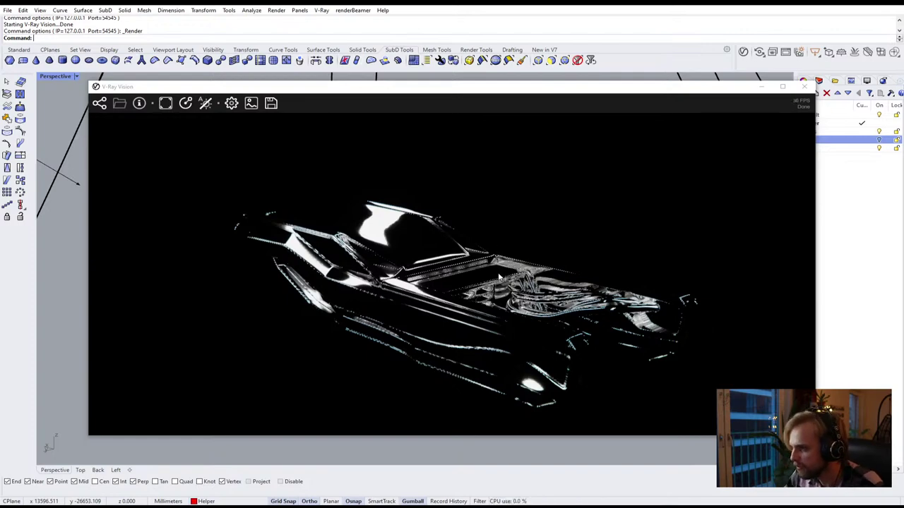
mouse_move(526, 252)
middle_mouse_down()
mouse_move(536, 230)
mouse_move(533, 244)
middle_mouse_up()
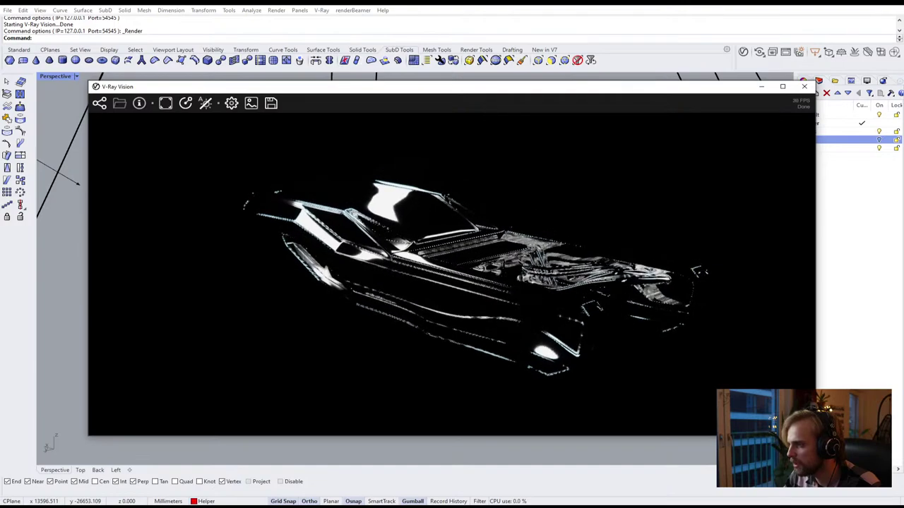
left_click_drag(532, 243, 621, 218)
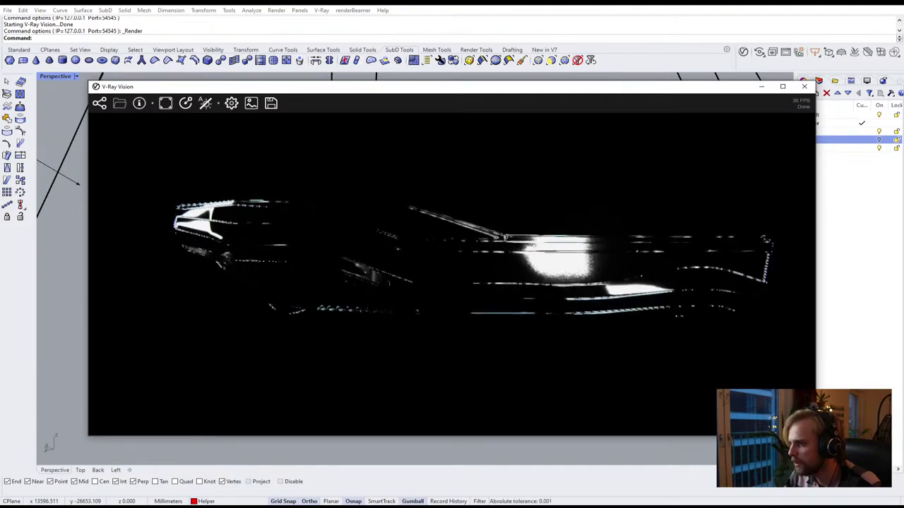
Close the V-Ray Vision preview of the car and inspect the arrangement of the rectangle lights around the body
mouse_move(476, 233)
left_mouse_down()
mouse_move(564, 240)
mouse_move(475, 239)
left_mouse_up()
middle_click_drag(474, 240, 396, 279)
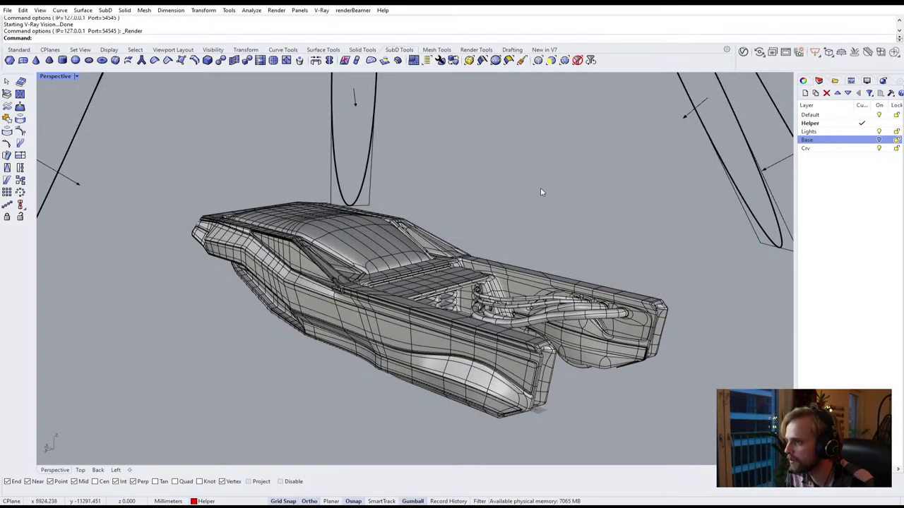
right_click_drag(540, 188, 558, 197)
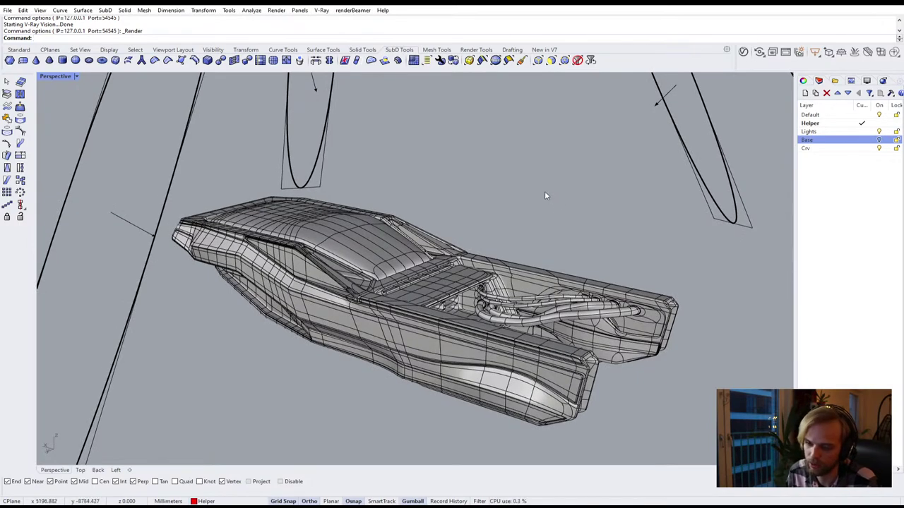
right_click_drag(544, 192, 510, 226)
scroll(526, 192, "down", 4)
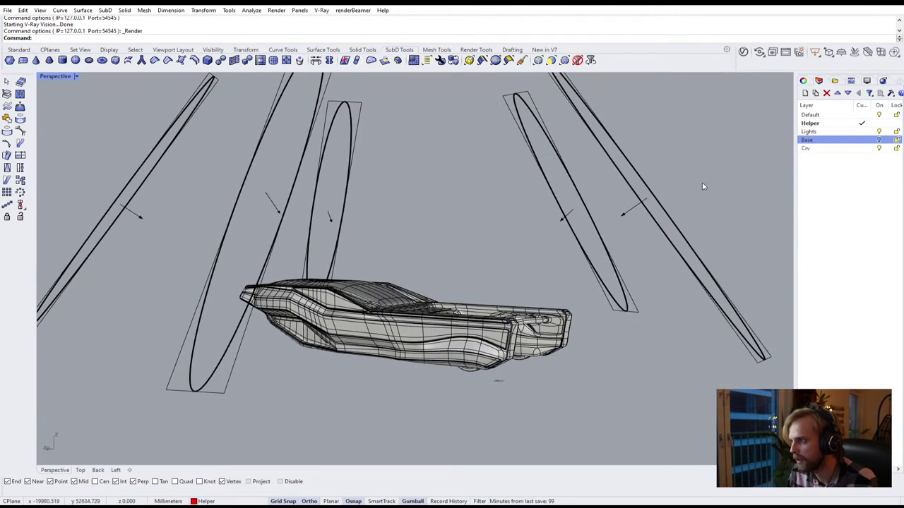
left_click_drag(695, 178, 115, 133)
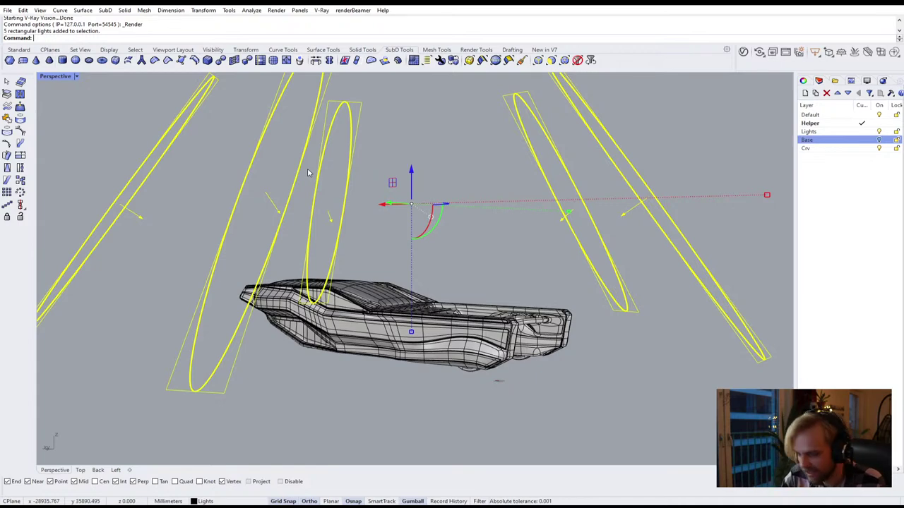
key("Escape")
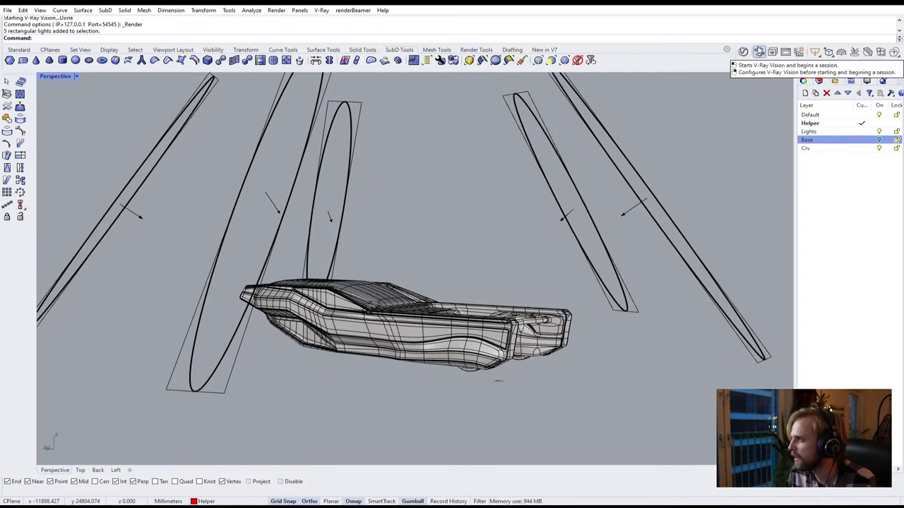
Open the V-Ray Asset Editor's materials and disable Coat 2 of the Car_Master blend material
left_click(742, 51)
left_click(497, 118)
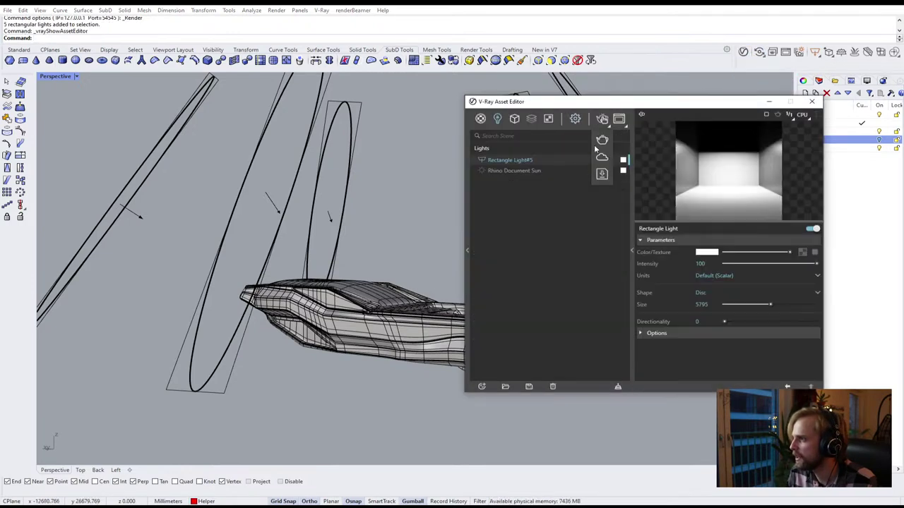
left_click(480, 119)
left_click(508, 191)
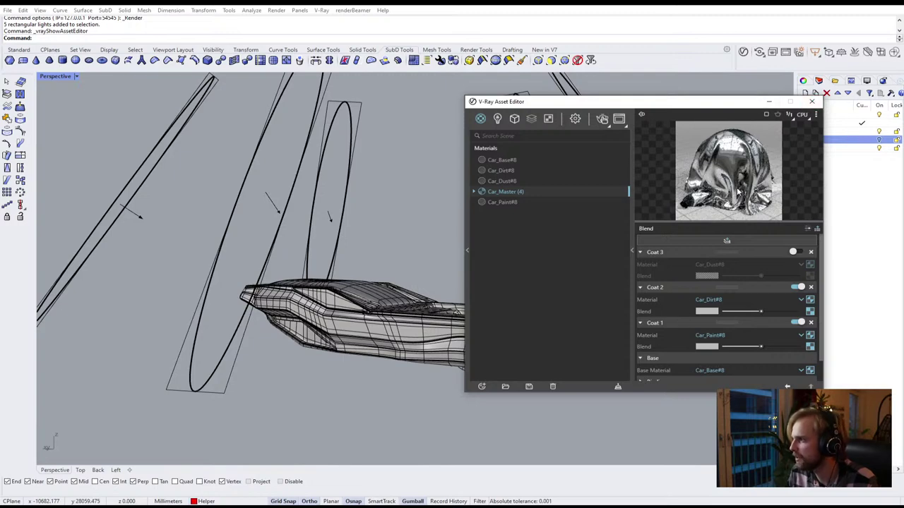
left_click_drag(663, 102, 600, 96)
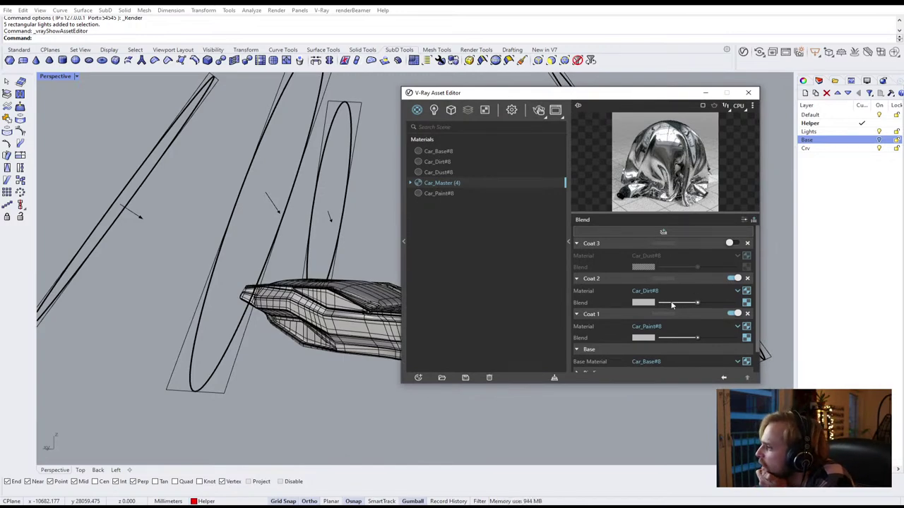
left_click(734, 278)
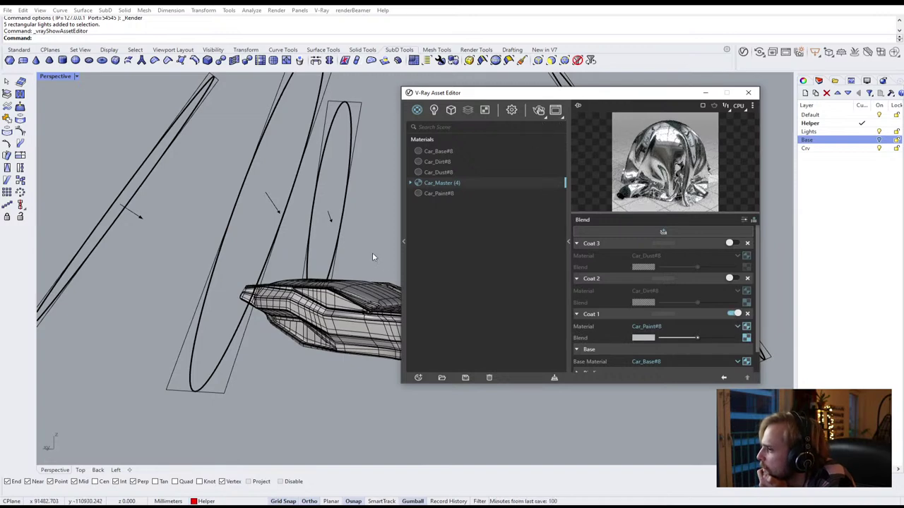
Apply the Car_Master material to the car body and start an interactive render beside the model view
left_click(388, 295)
right_click(459, 181)
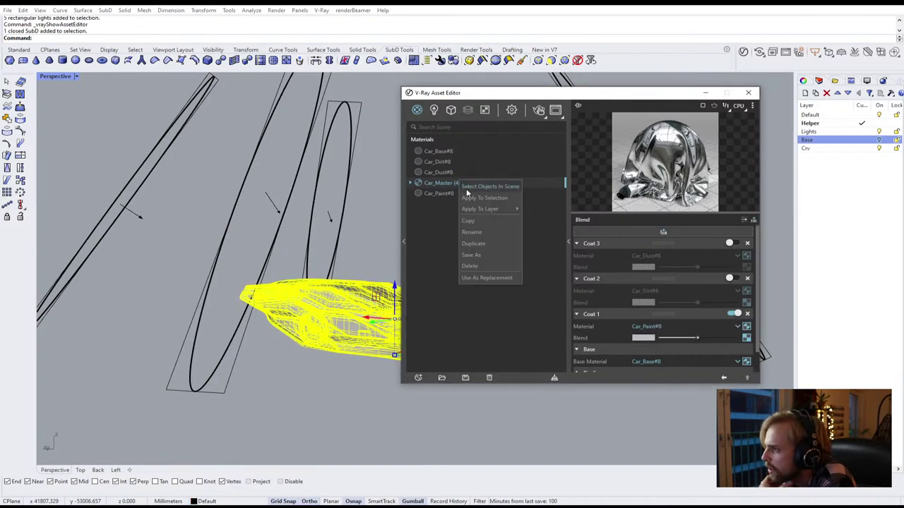
left_click(469, 198)
left_click(539, 111)
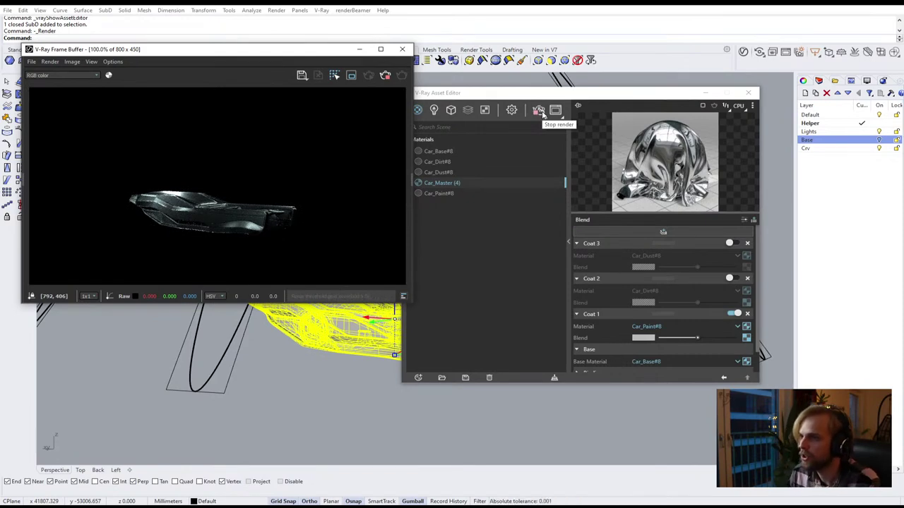
left_click_drag(291, 55, 682, 48)
left_click(408, 95)
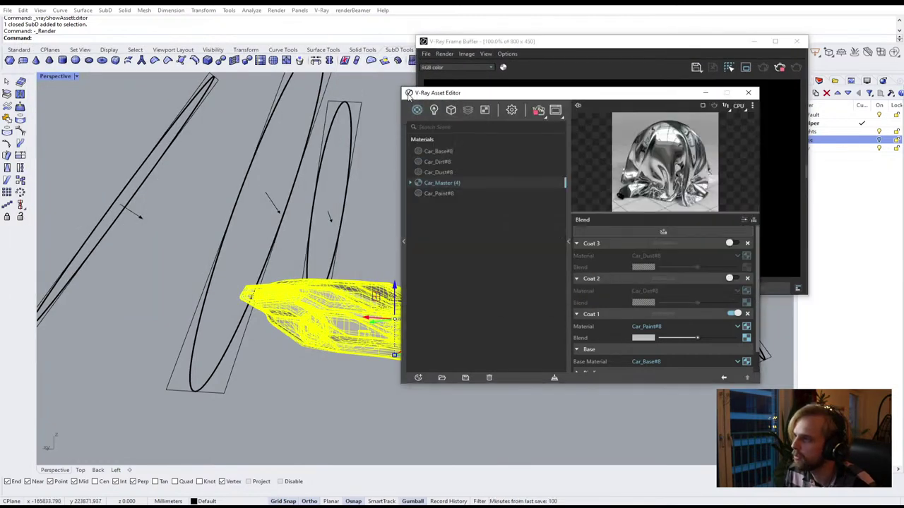
left_click(705, 93)
Examine the car's paint reflections in the interactive render from three-quarter and side angles, including a closer view
right_click_drag(518, 356, 384, 391)
key("Escape")
scroll(409, 348, "up", 3)
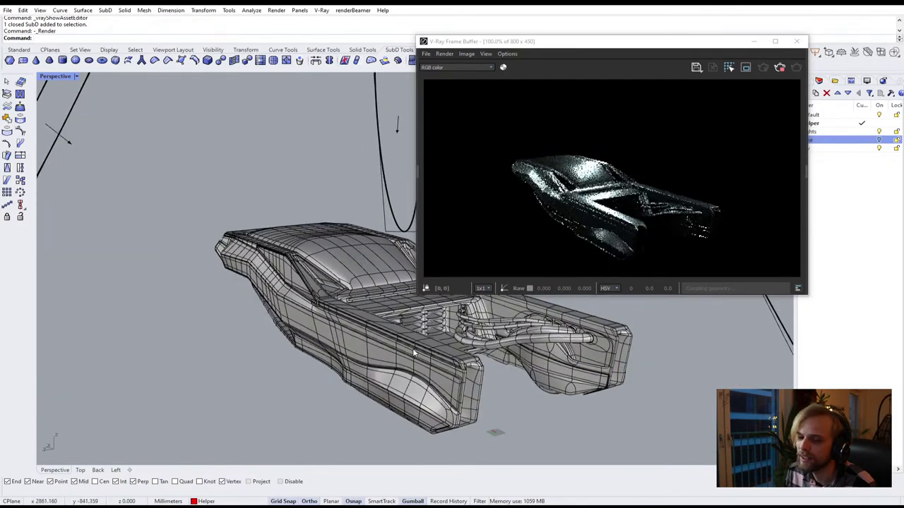
right_click_drag(414, 352, 399, 344)
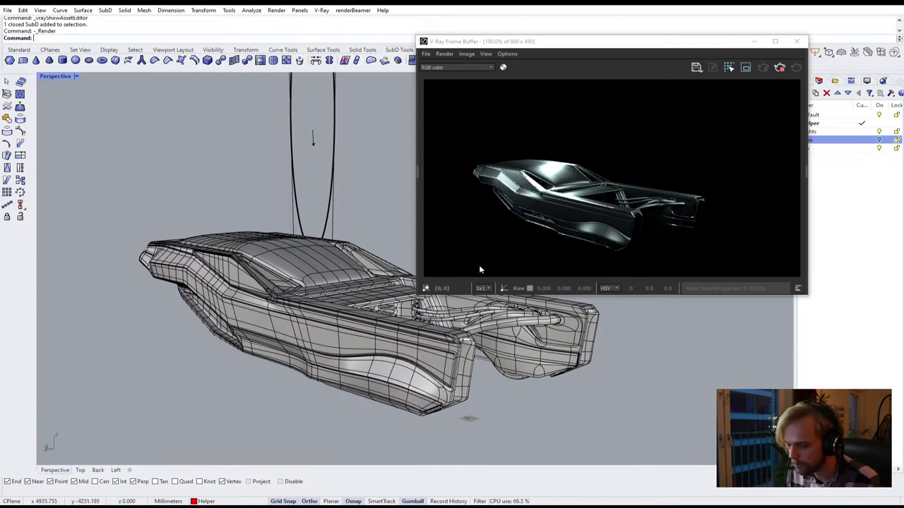
right_click_drag(478, 268, 371, 264)
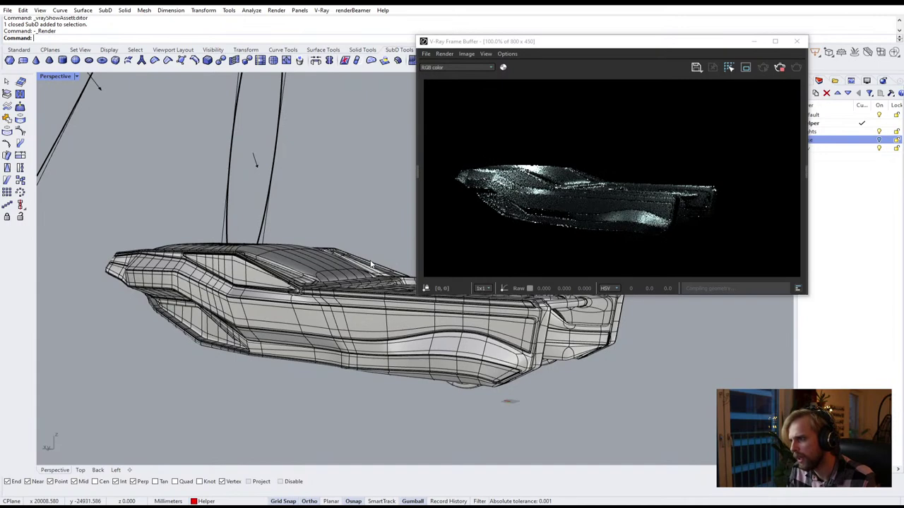
right_click_drag(364, 266, 252, 255)
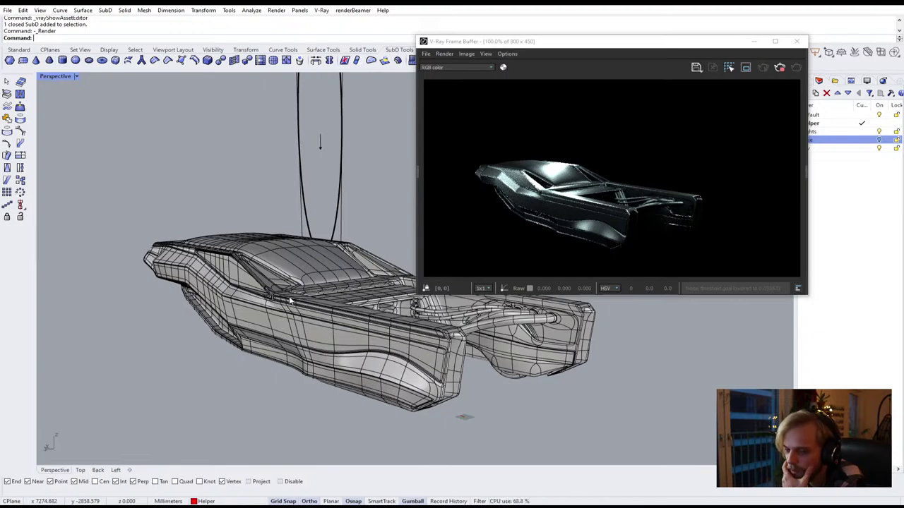
scroll(324, 317, "up", 5)
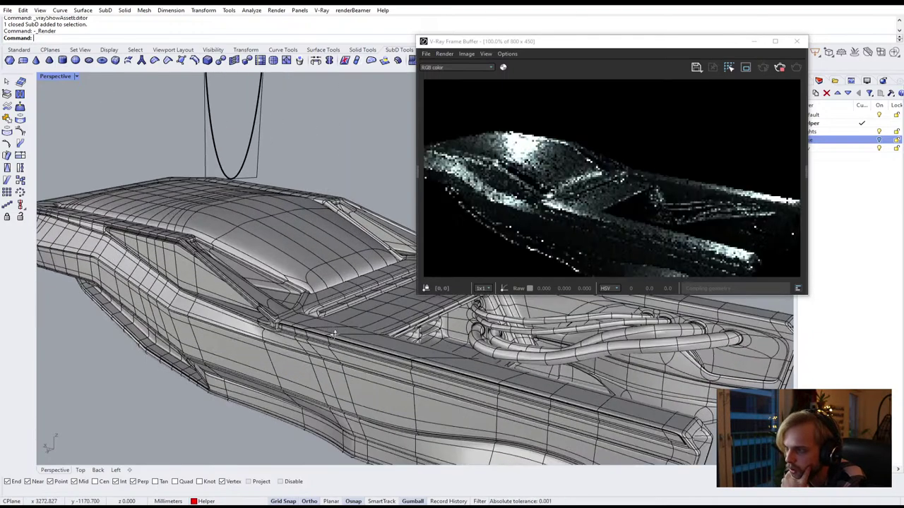
scroll(334, 333, "up", 3)
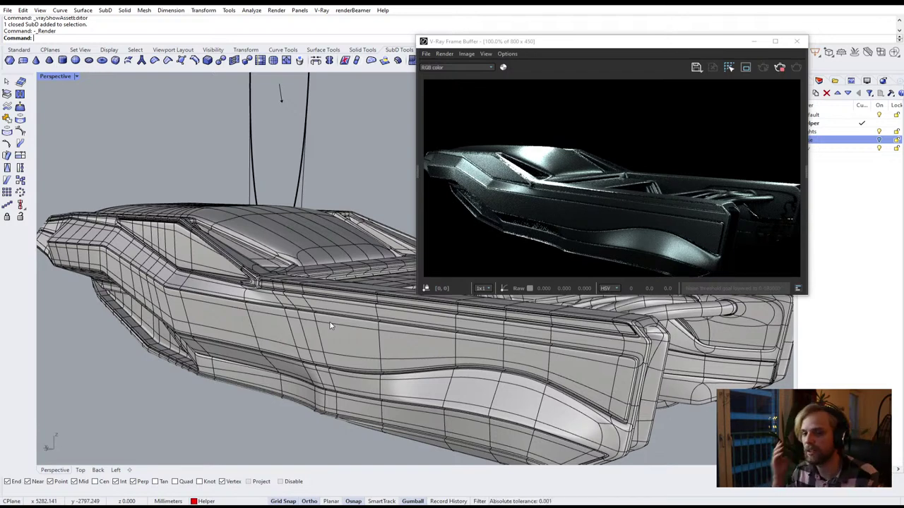
Examine the front grille and pipes in the interactive render, and magnify the dark underside of the front fender
right_click_drag(331, 326, 312, 265)
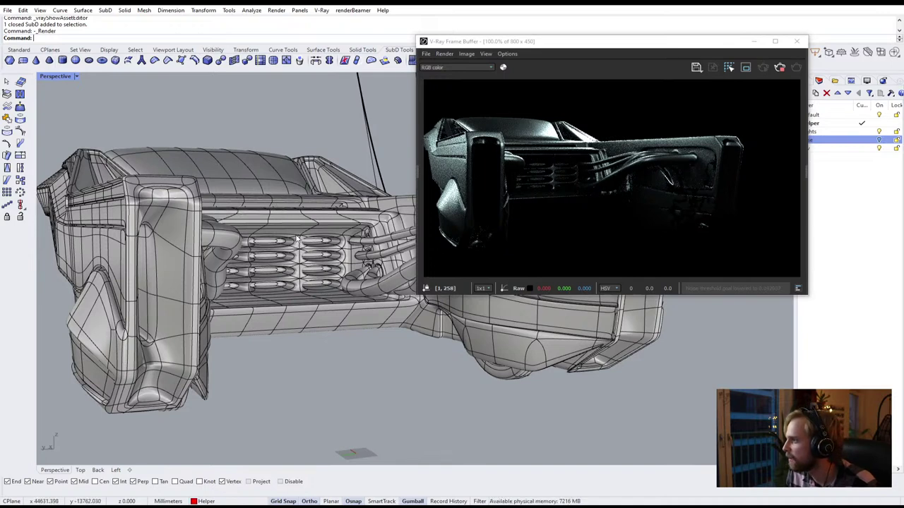
right_click_drag(270, 240, 466, 324)
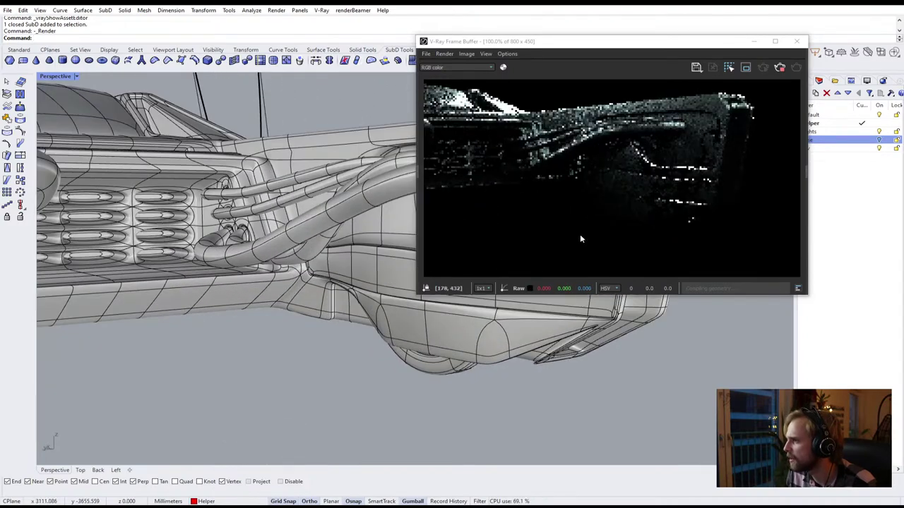
left_click(720, 83)
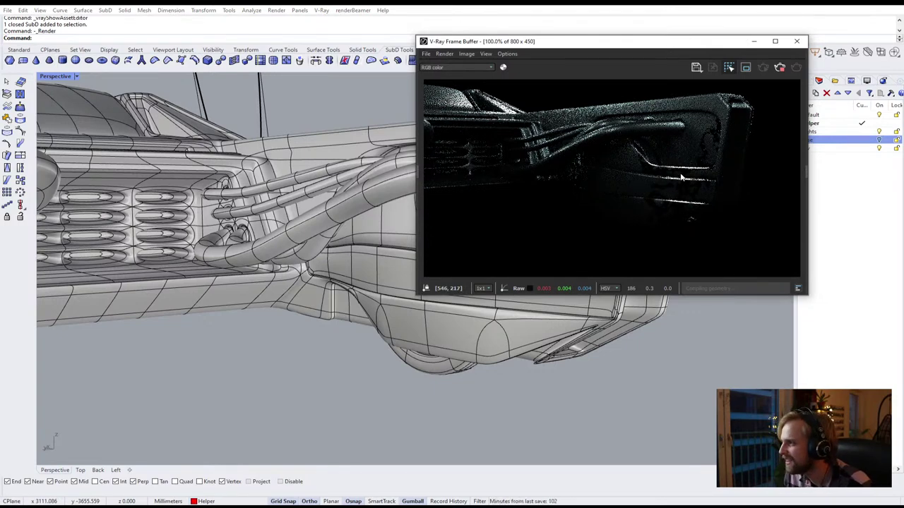
scroll(699, 190, "up", 2)
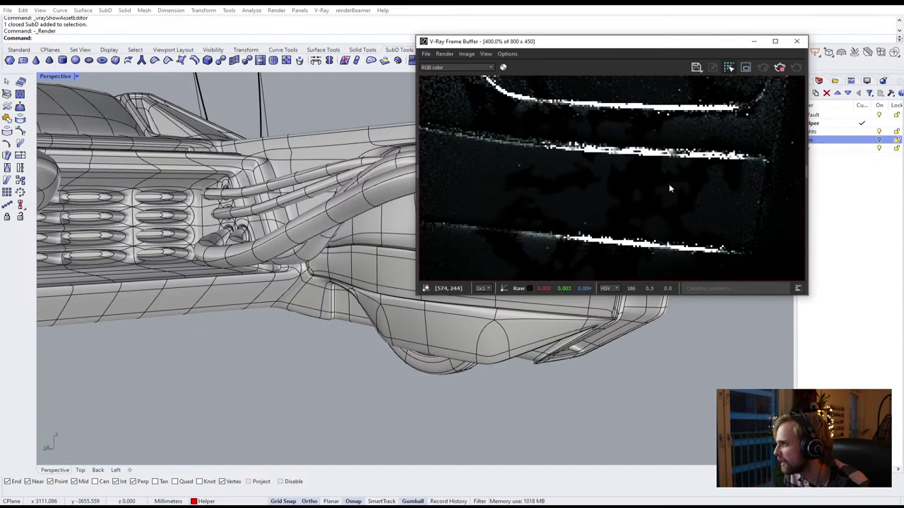
scroll(597, 180, "down", 2)
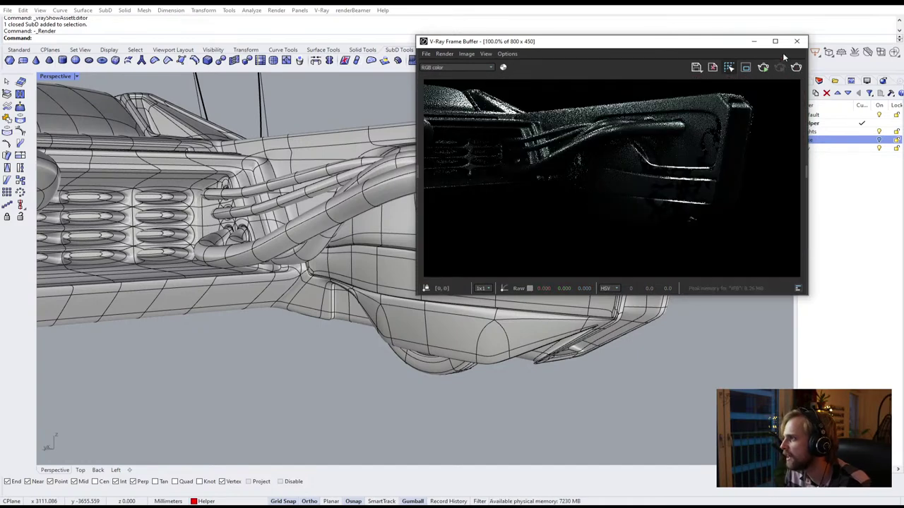
Close the render and rerun it for the whole car, examining the three-quarter and front views
left_click(797, 41)
scroll(599, 217, "down", 5)
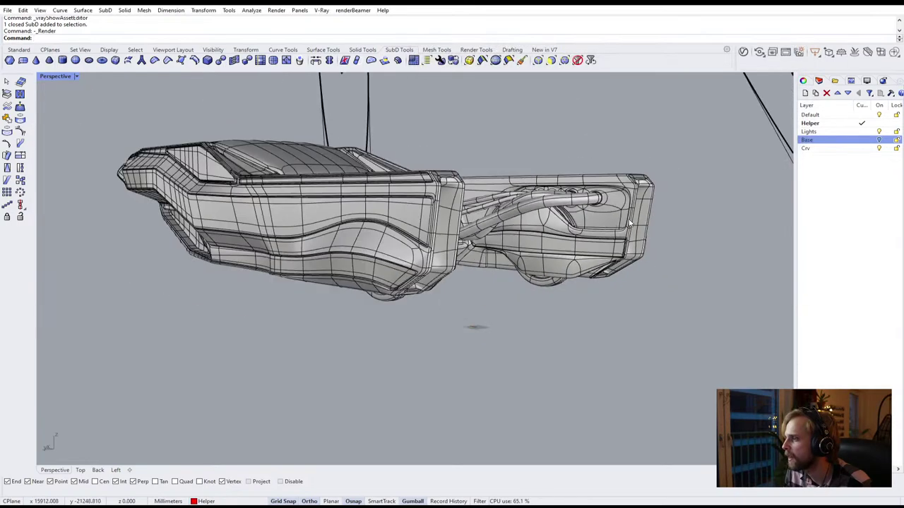
right_click_drag(550, 195, 508, 233)
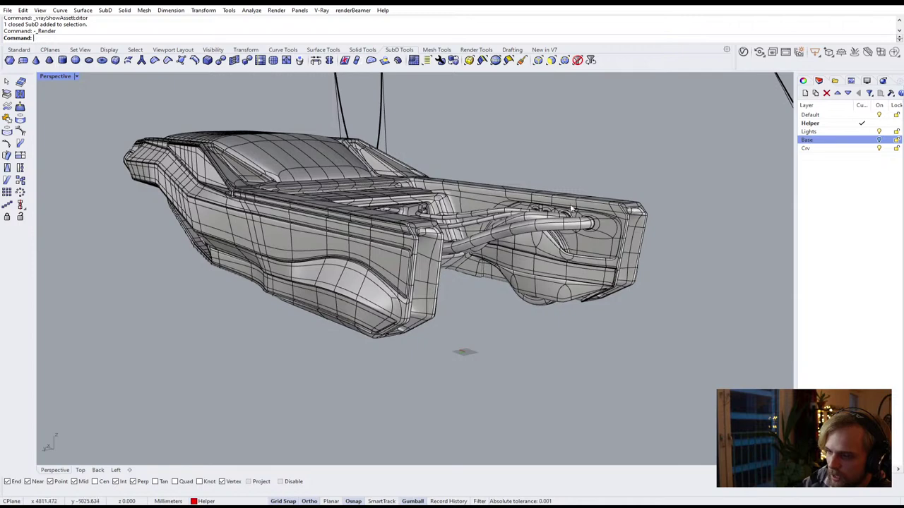
left_click(743, 53)
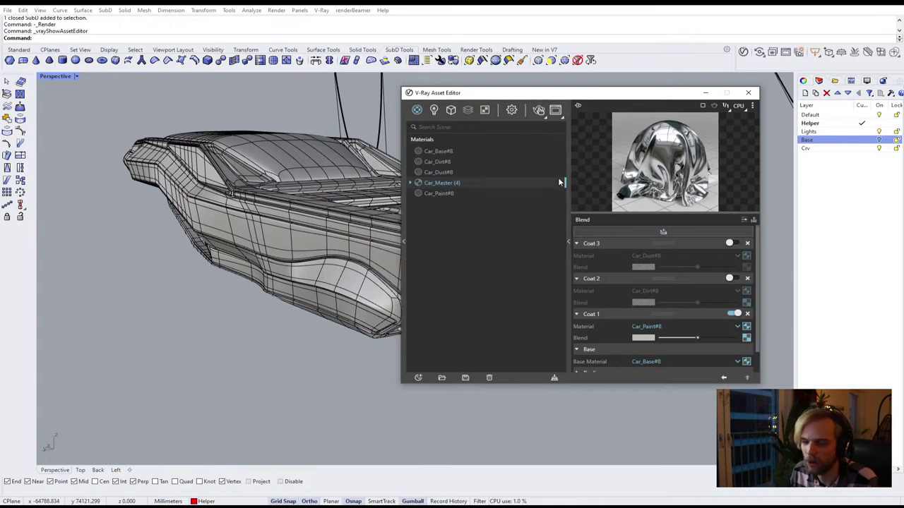
left_click(537, 111)
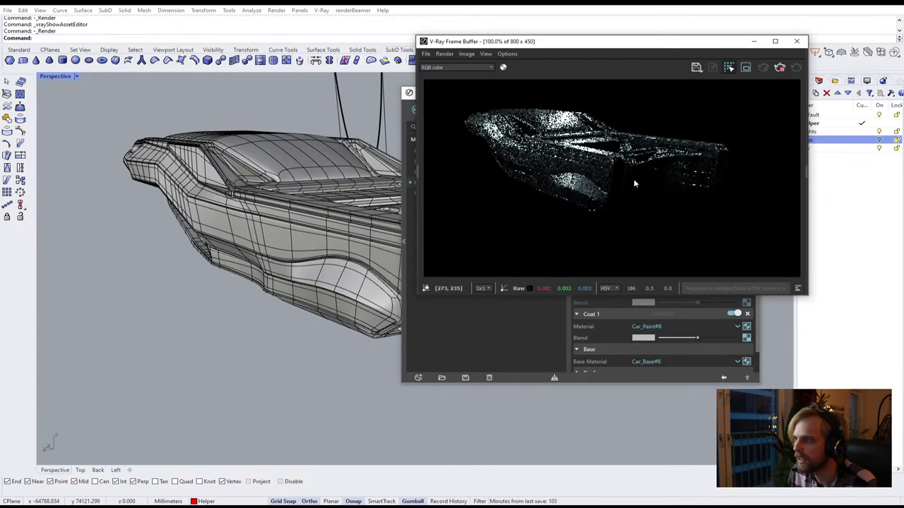
right_click_drag(230, 182, 283, 233)
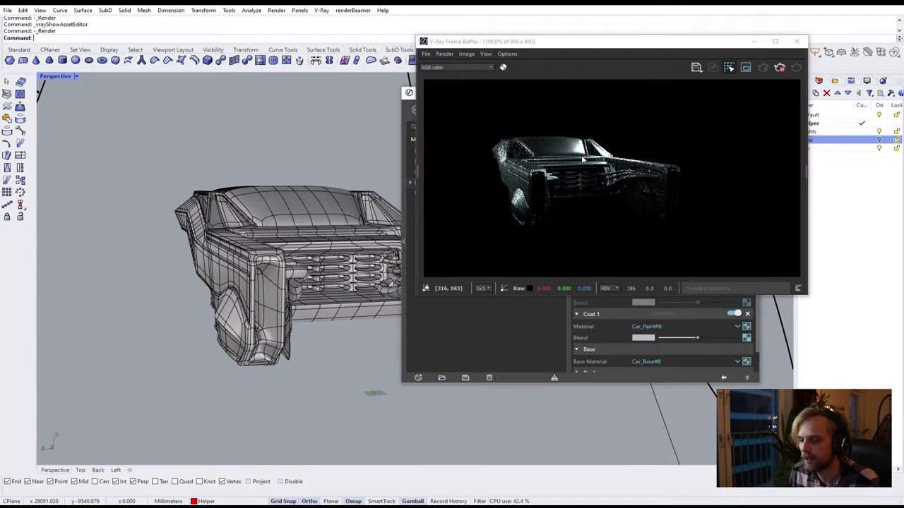
left_click(729, 70)
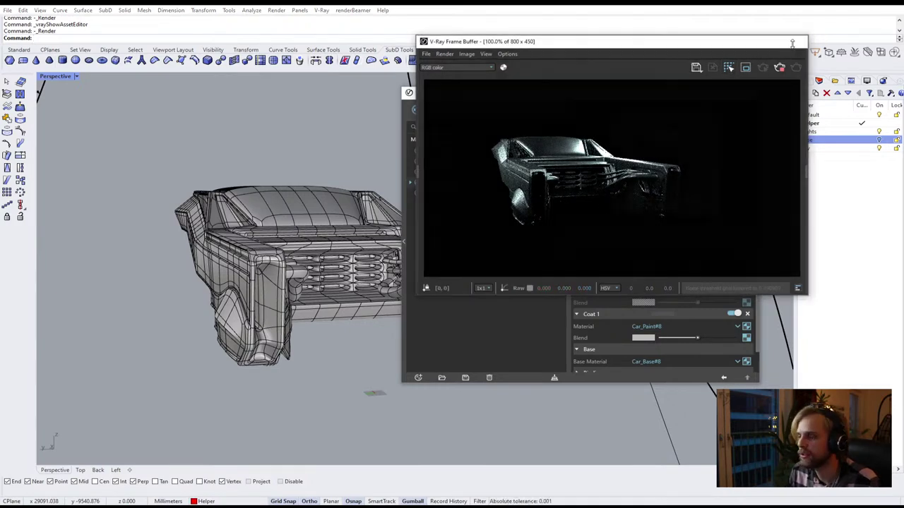
left_click(796, 45)
Turn on the environment background in the V-Ray render settings and restart the interactive render on the car's front
left_click_drag(673, 93, 788, 133)
left_click(400, 240)
right_click_drag(401, 240, 350, 256)
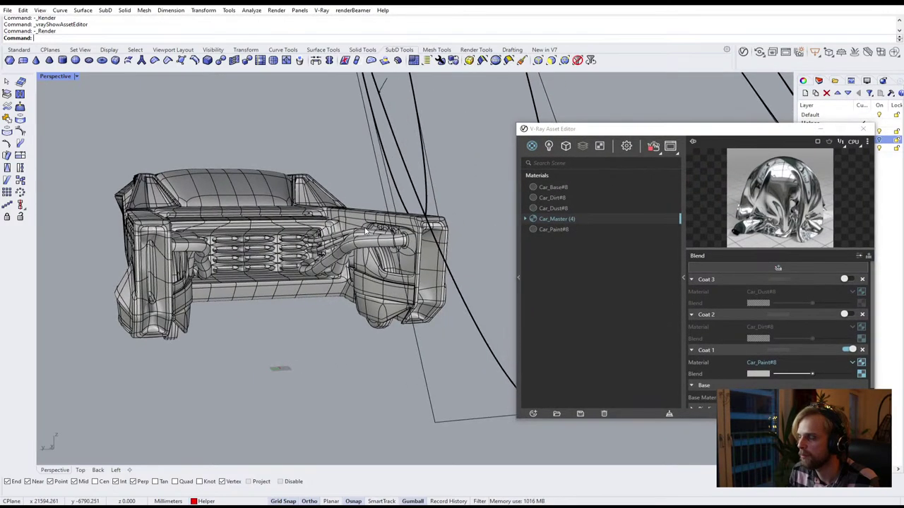
scroll(350, 256, "up", 3)
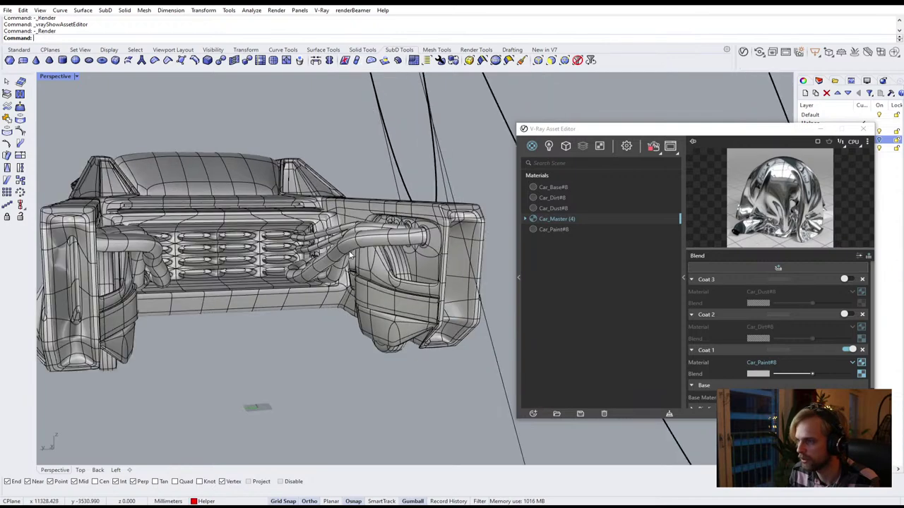
left_click(626, 148)
left_click(626, 148)
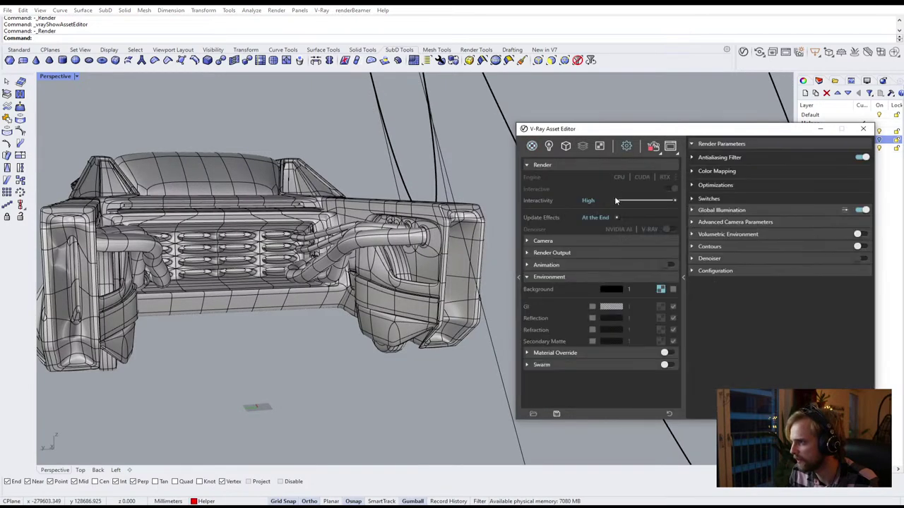
left_click(654, 147)
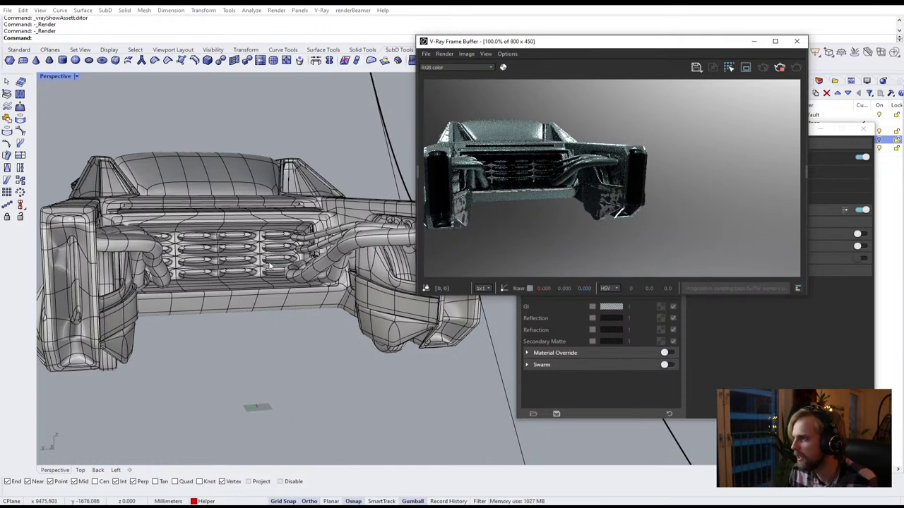
Frame the front fender closely in the interactive render and place the frame buffer and asset editor side by side
right_click_drag(269, 266, 298, 280)
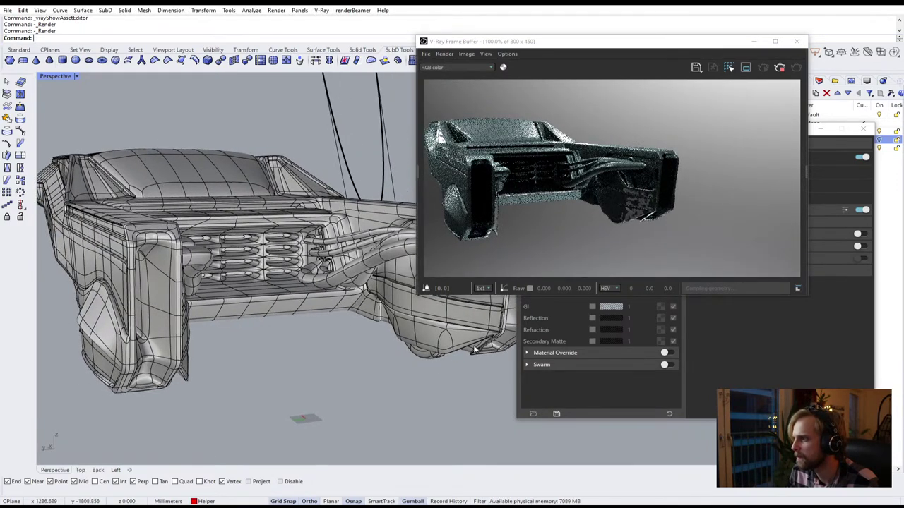
scroll(474, 350, "up", 3)
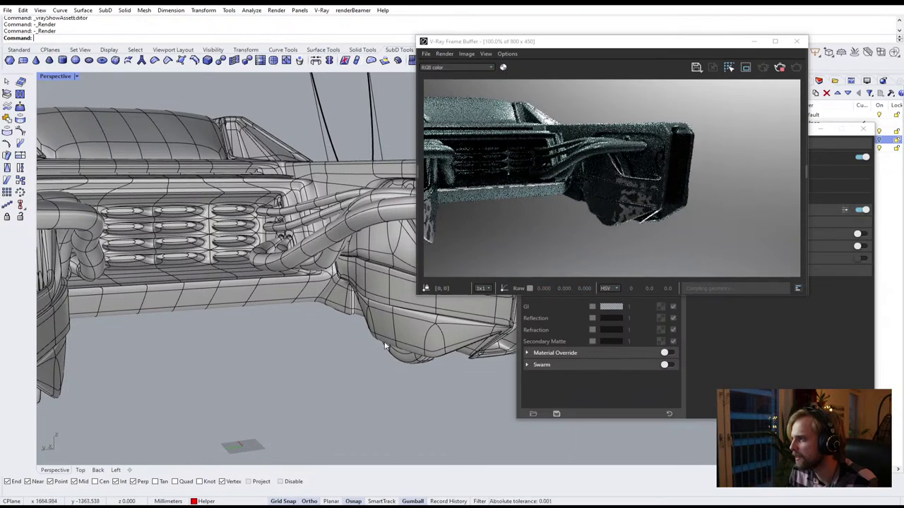
scroll(385, 346, "up", 3)
scroll(366, 343, "up", 2)
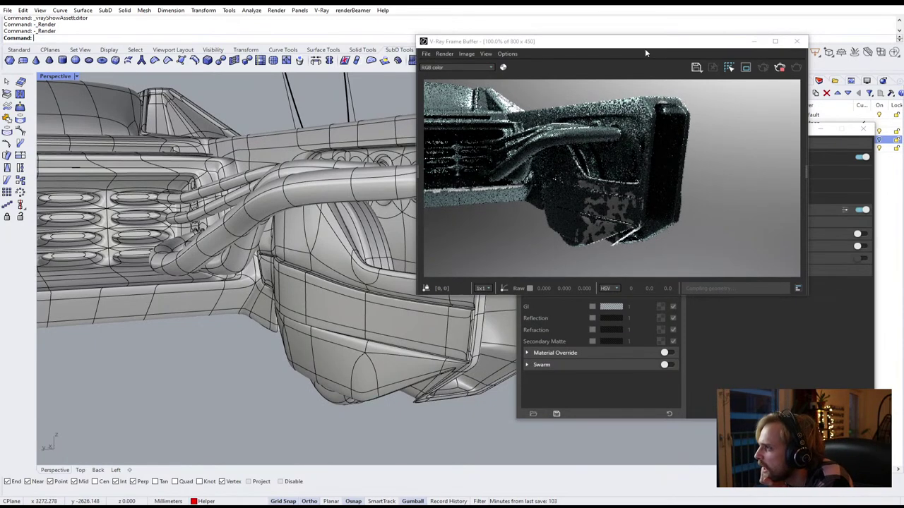
left_click_drag(645, 48, 320, 74)
left_click_drag(602, 132, 576, 131)
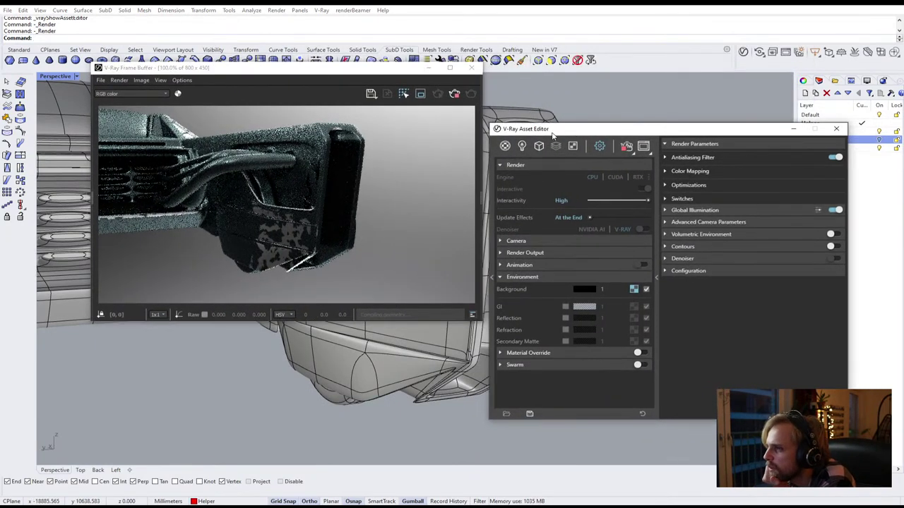
Set the radius to 20 in the Dirt texture behind the Coat 1 blend of the Car_Master material
left_click(505, 146)
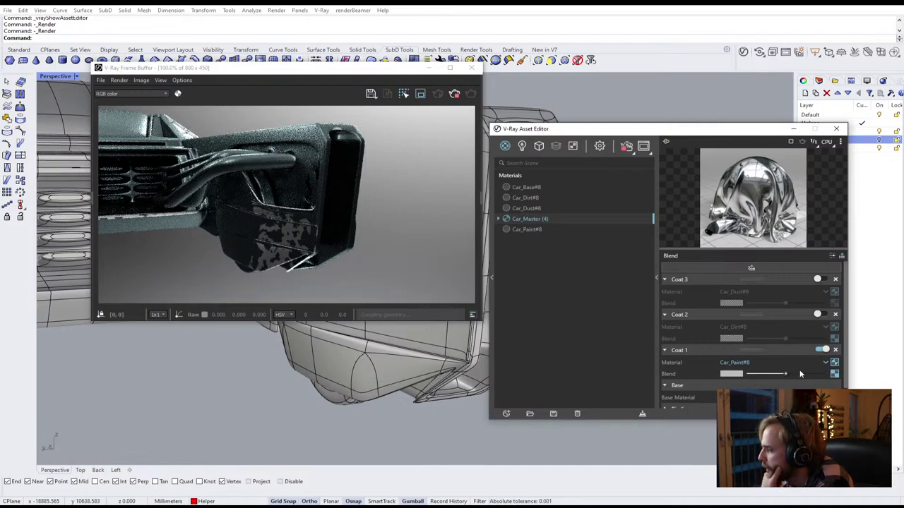
left_click(835, 375)
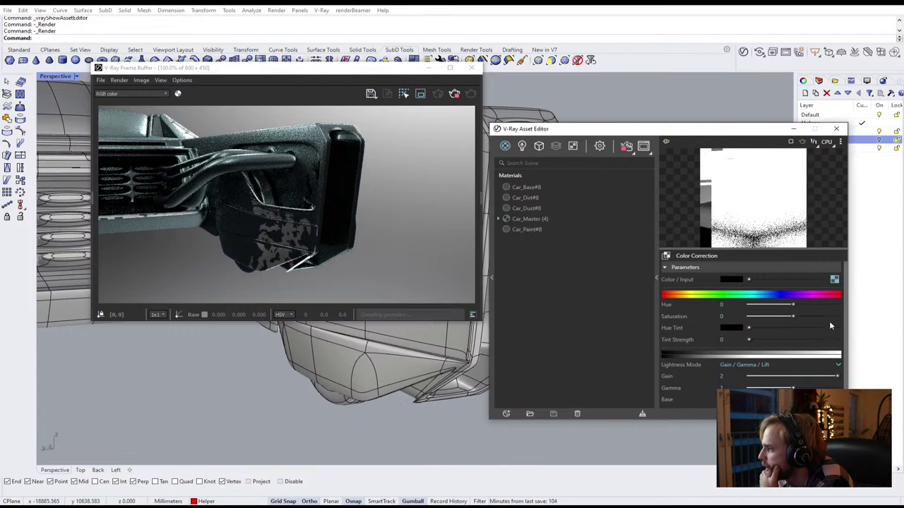
left_click_drag(844, 339, 845, 363)
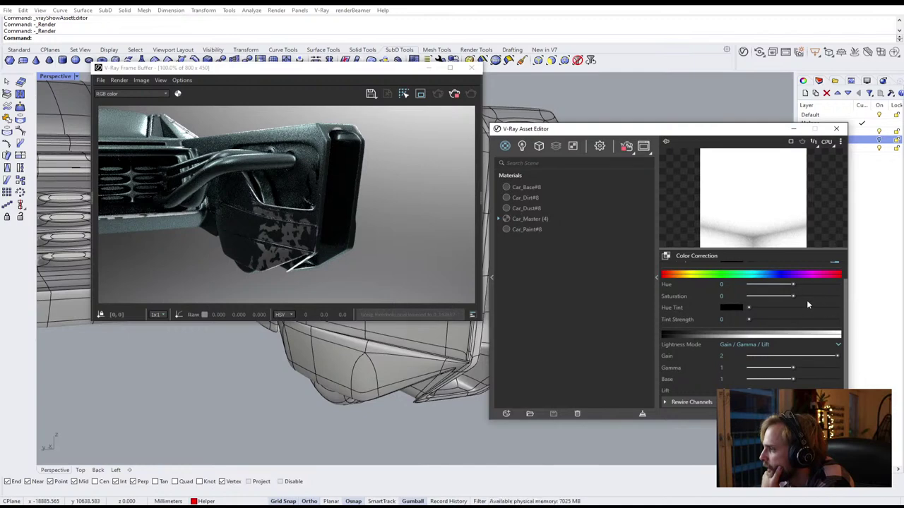
scroll(835, 281, "up", 1)
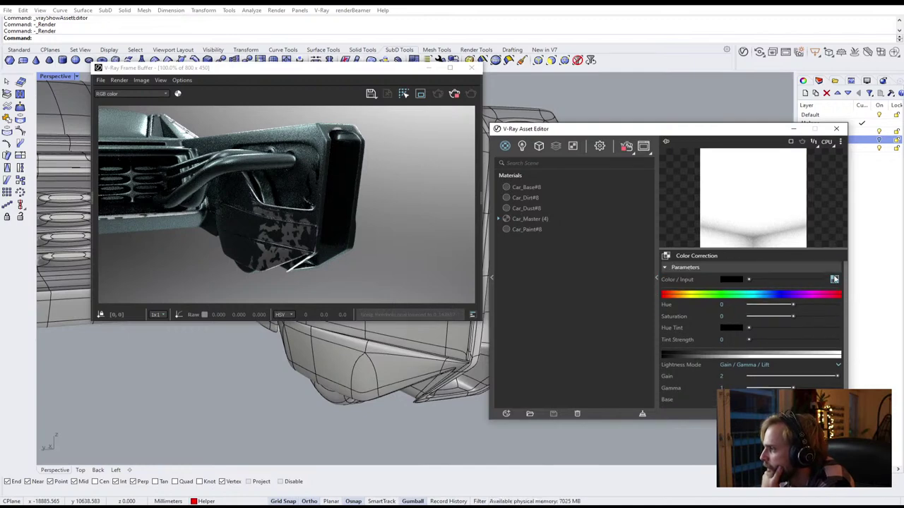
left_click(833, 279)
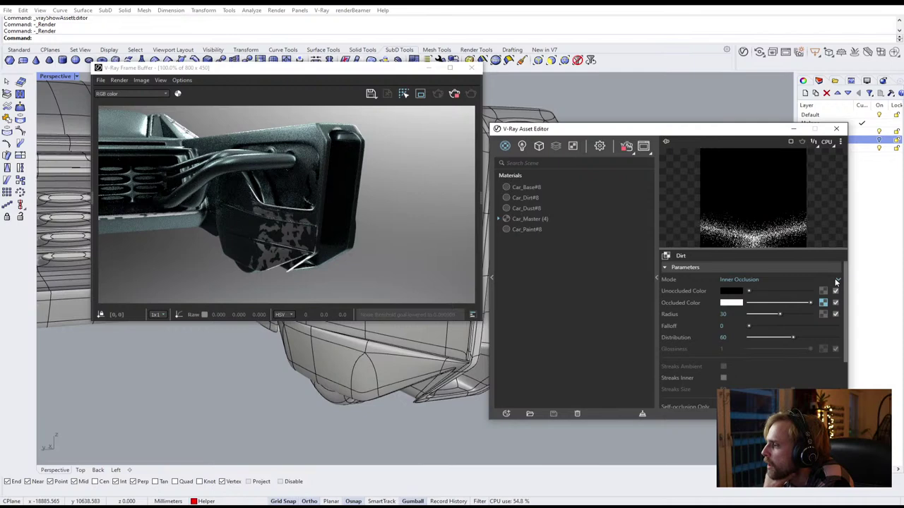
left_click_drag(729, 314, 697, 315)
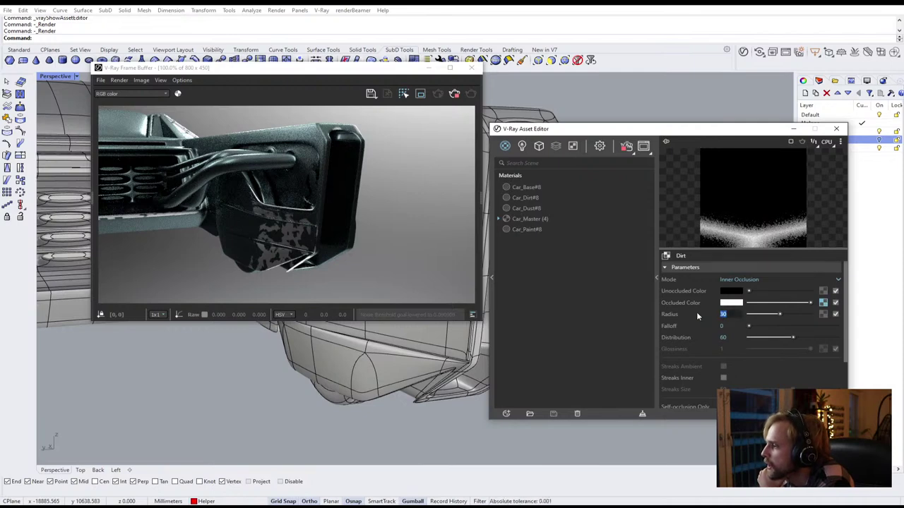
type("20")
key("Return")
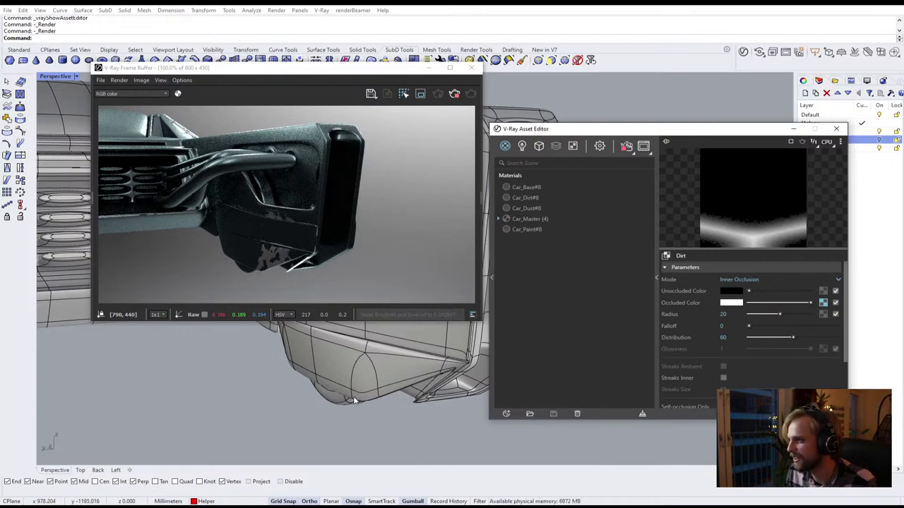
Check the car's side in the render and set the Car_Dirt material's diffuse color to bright red (R 1, G 0.192, B 0)
scroll(353, 401, "down", 4)
right_click_drag(244, 391, 346, 392)
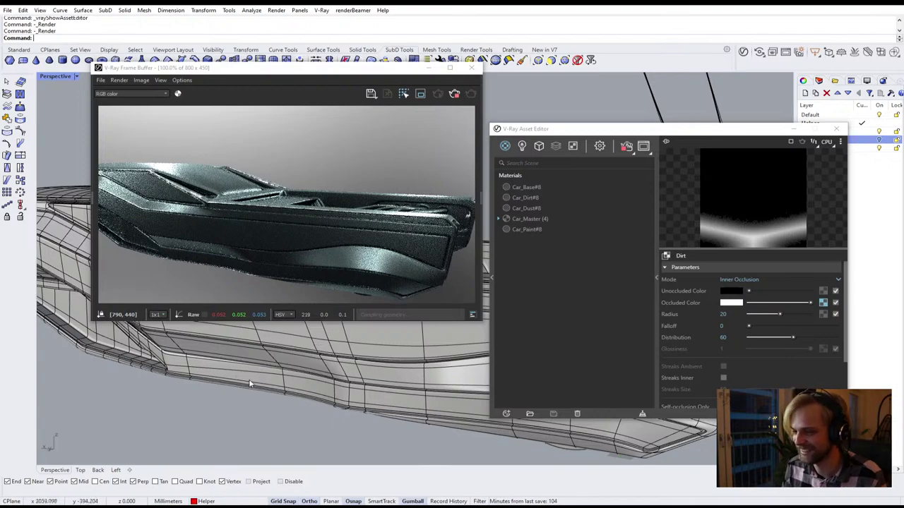
right_click_drag(235, 371, 181, 375)
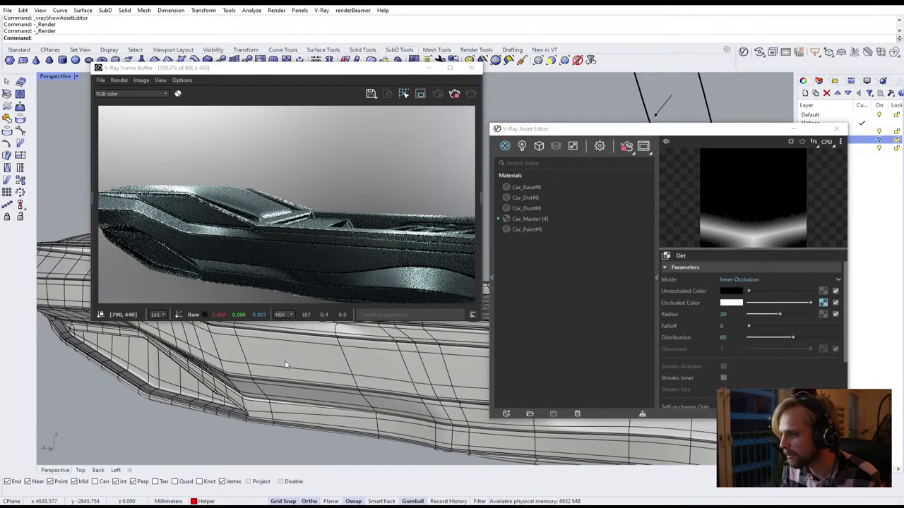
right_click_drag(182, 373, 383, 363)
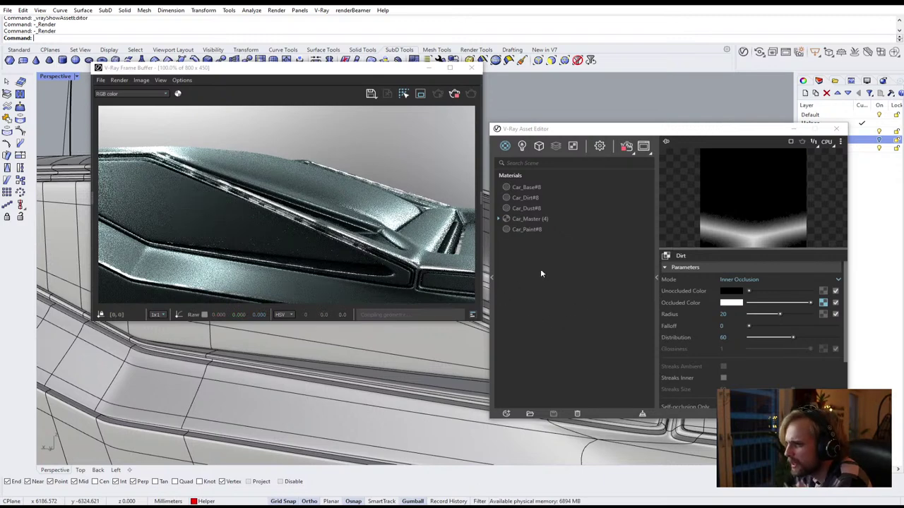
left_click(822, 302)
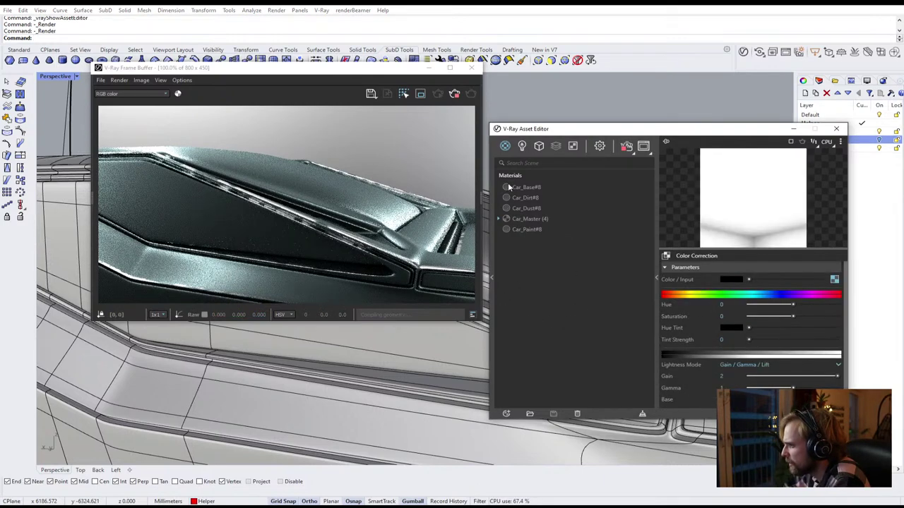
left_click(529, 199)
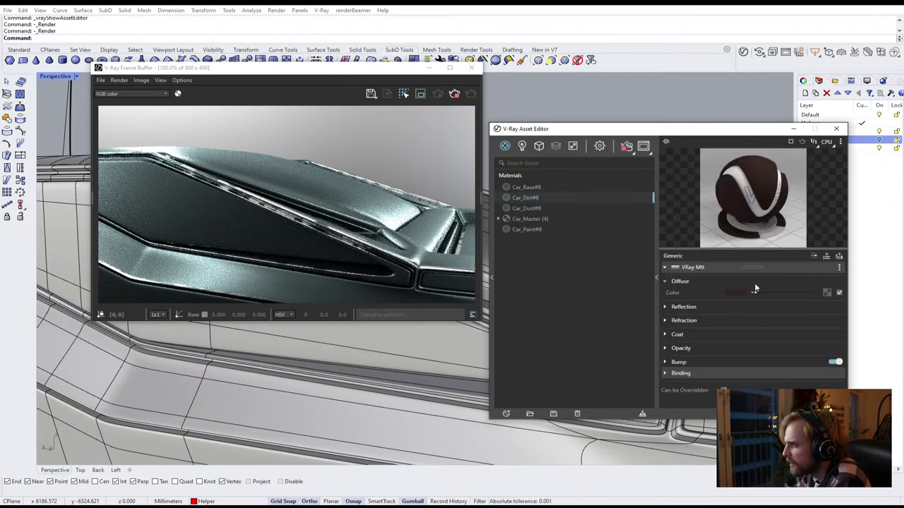
left_click(737, 292)
left_click_drag(391, 225, 462, 152)
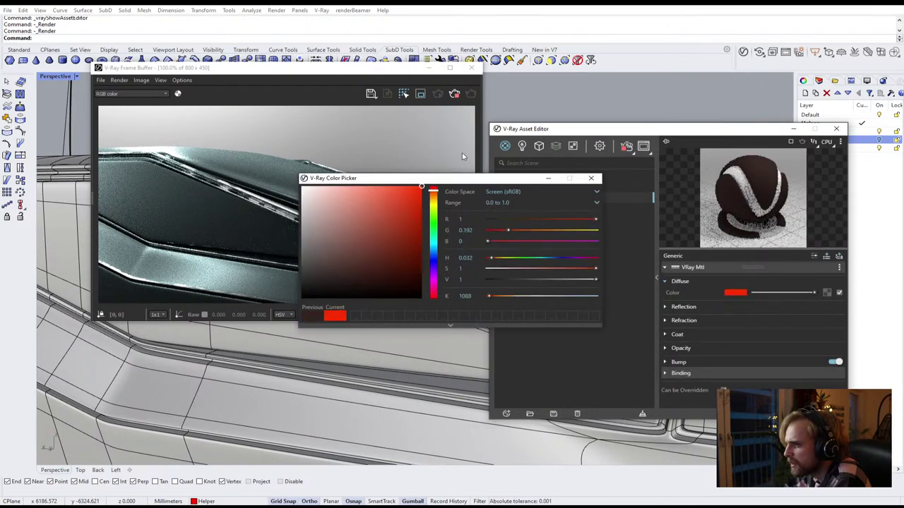
left_click(595, 181)
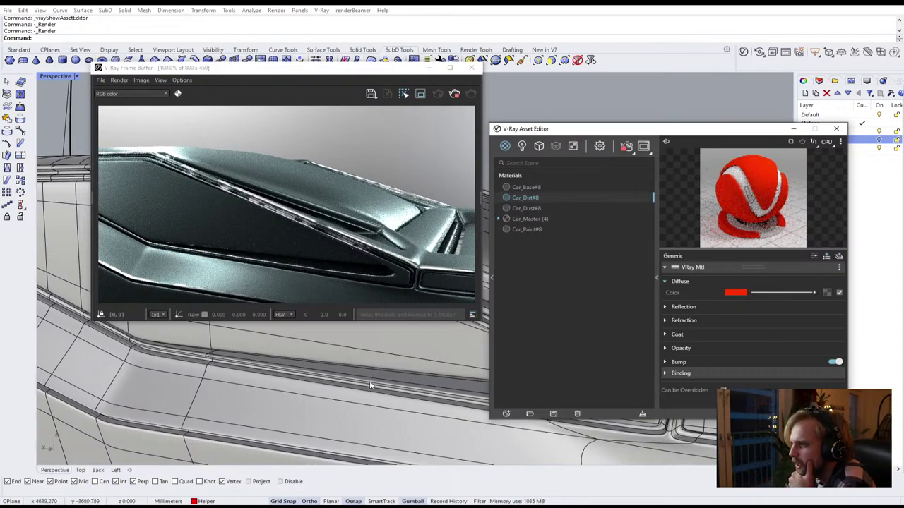
Enable Coat 2 with Car_Dirt in the Car_Master material, restart the interactive render and inspect the side window area
right_click_drag(370, 386, 390, 338)
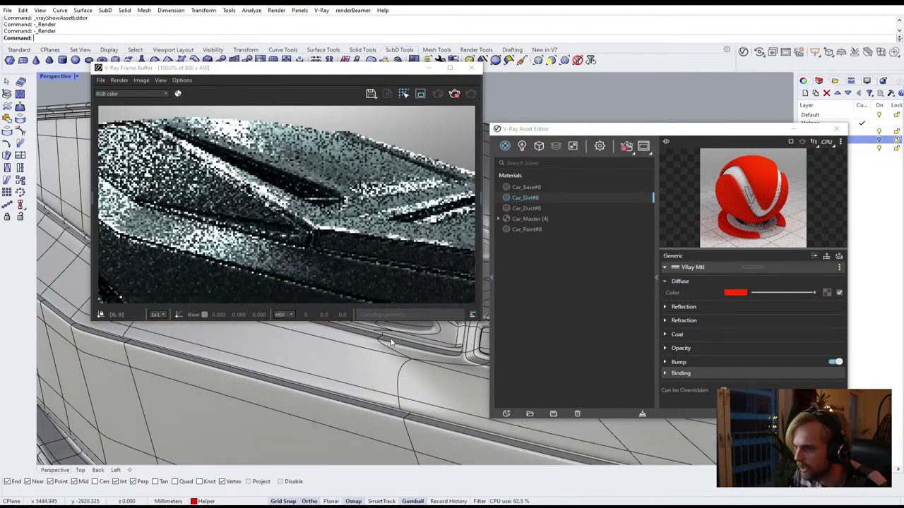
left_click(552, 219)
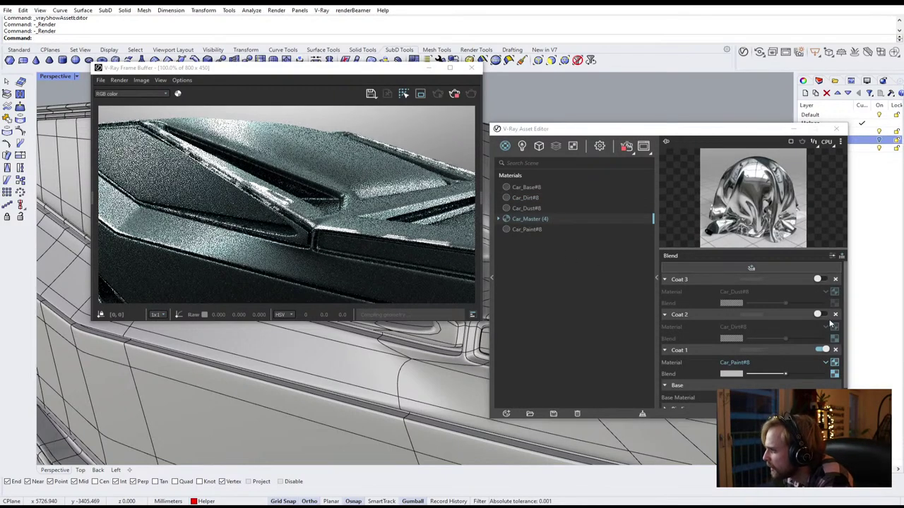
left_click(823, 314)
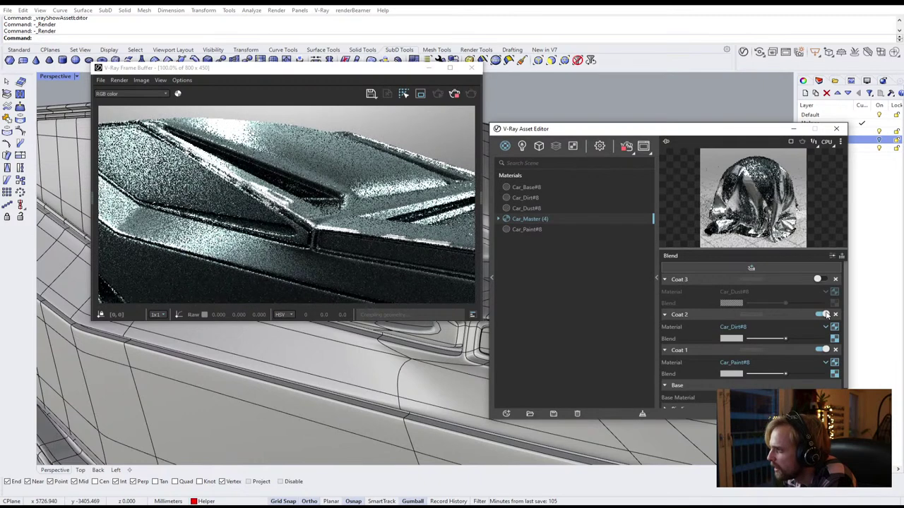
left_click(625, 146)
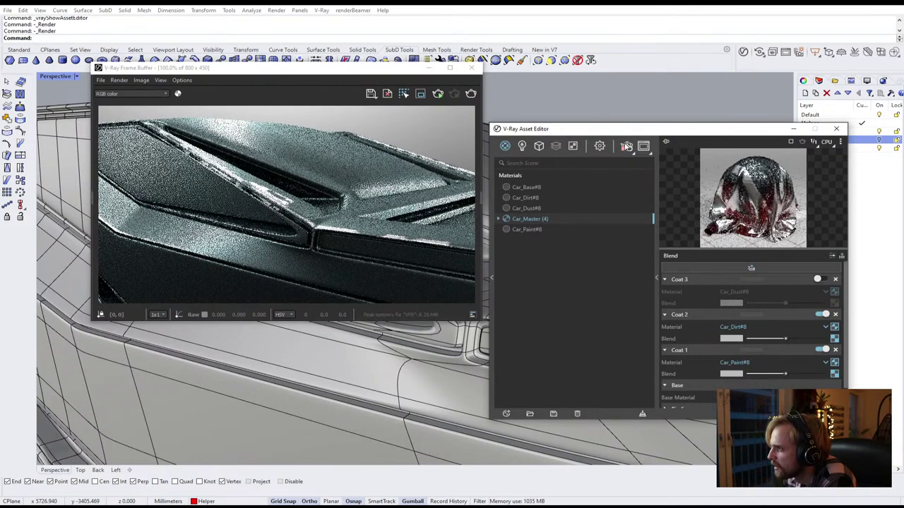
left_click(626, 147)
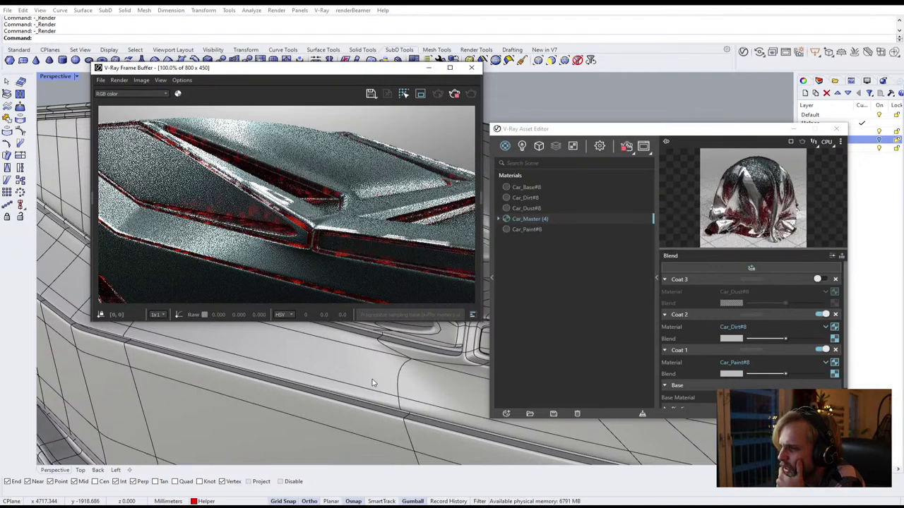
right_click_drag(375, 380, 398, 389)
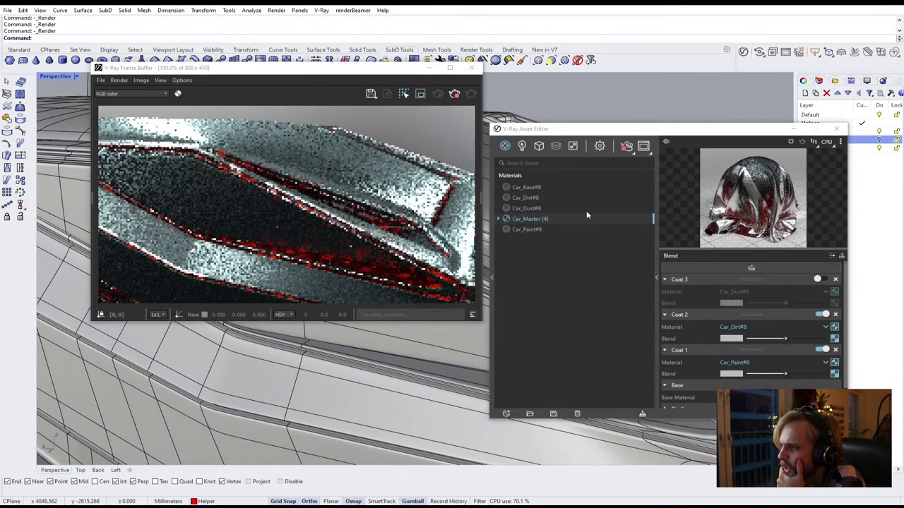
Set the Car_Dirt material's diffuse color to near black (R 0.042, G 0.041, B 0.04)
left_click(526, 197)
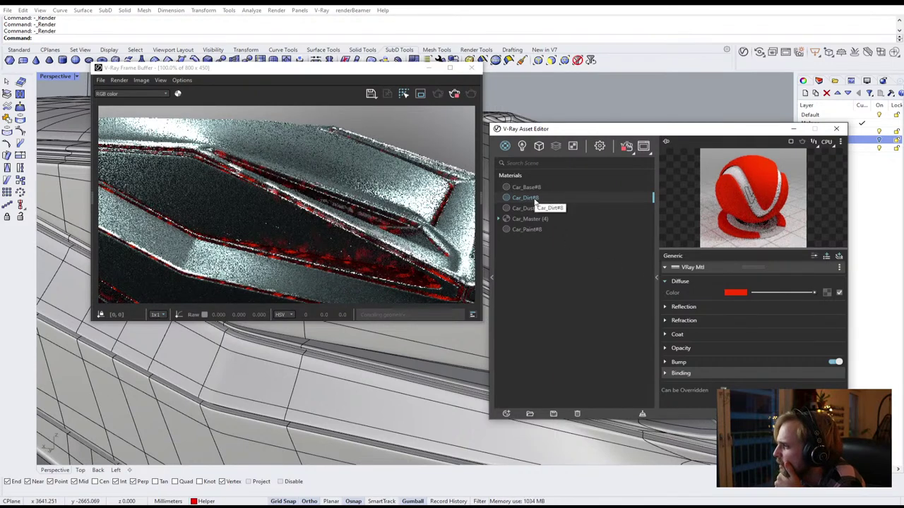
left_click(735, 292)
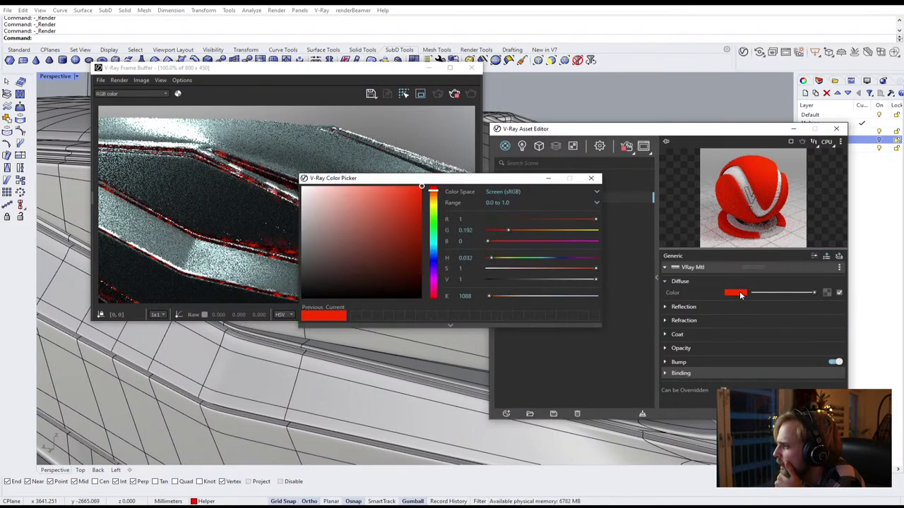
left_click(357, 297)
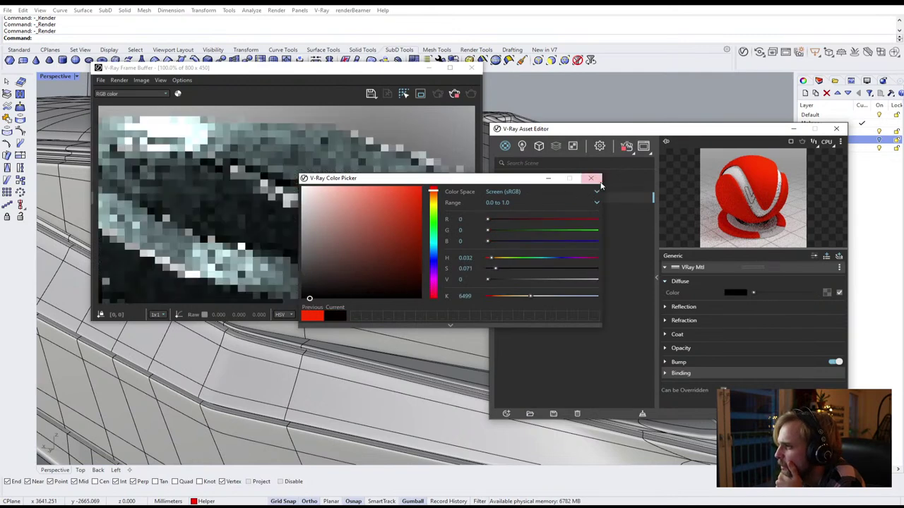
left_click(306, 293)
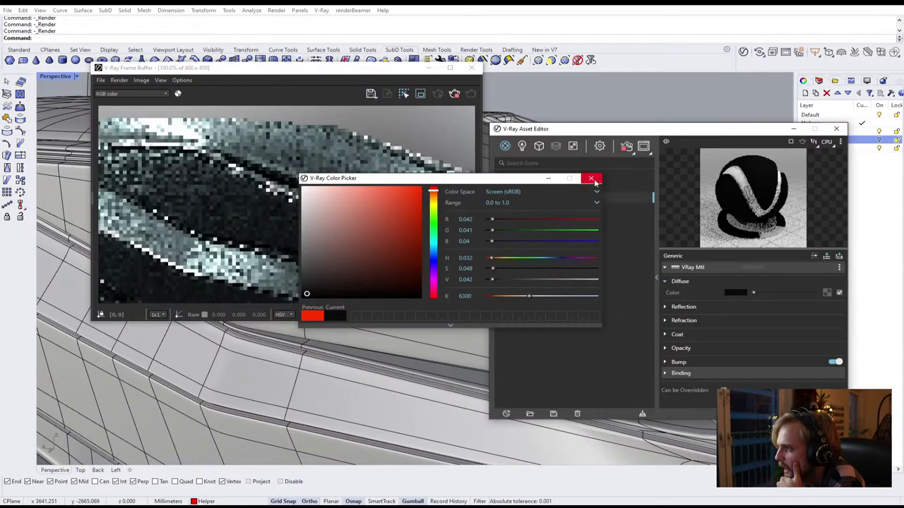
left_click(591, 178)
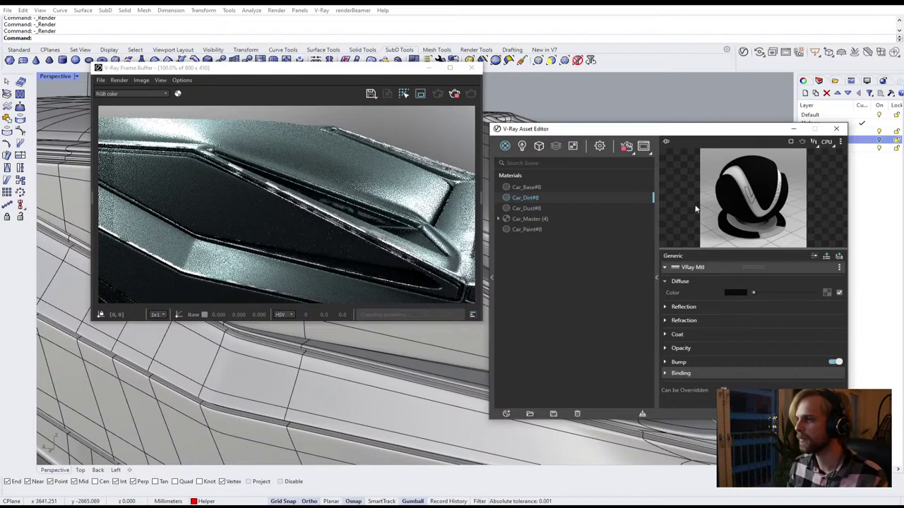
Close the render and material windows and draw a box on the Helper layer beside the car's rear
left_click(470, 67)
left_click(841, 129)
right_click_drag(487, 211, 530, 201)
right_click_drag(237, 126, 212, 126)
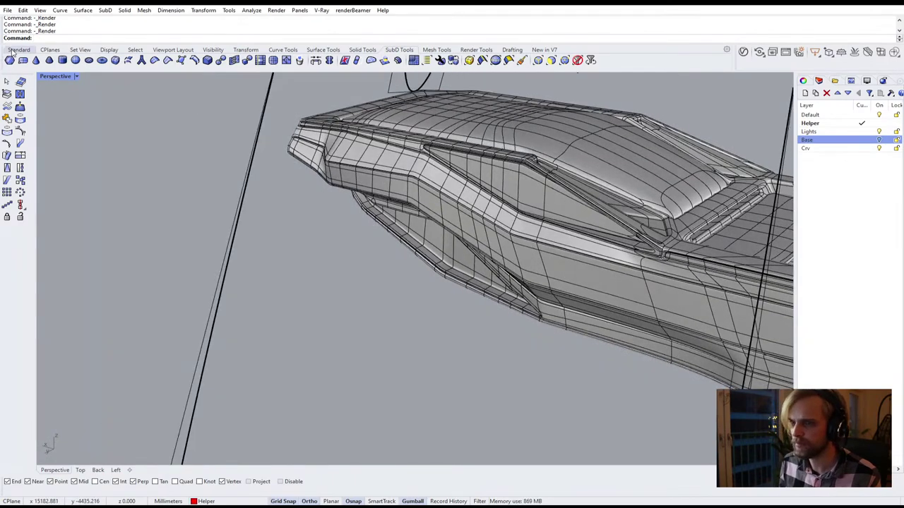
left_click(19, 49)
left_click(8, 156)
left_click(313, 259)
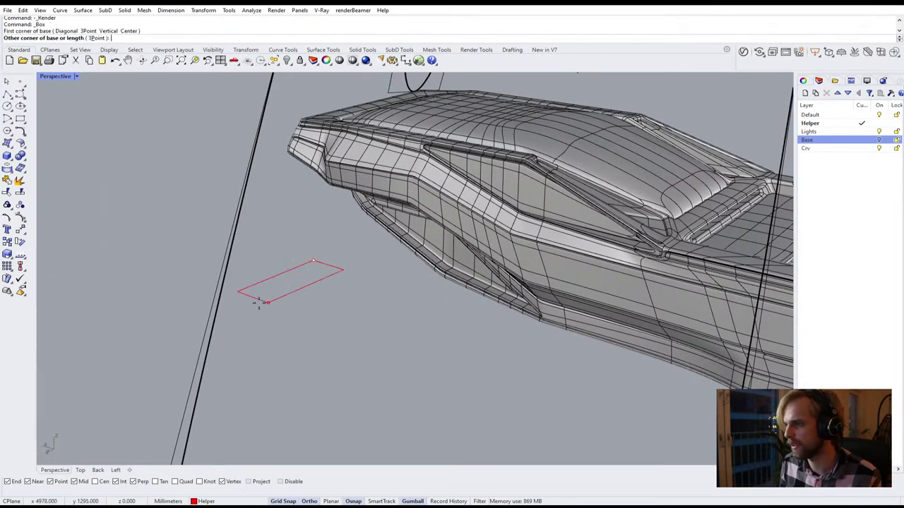
left_click(292, 335)
left_click(233, 284)
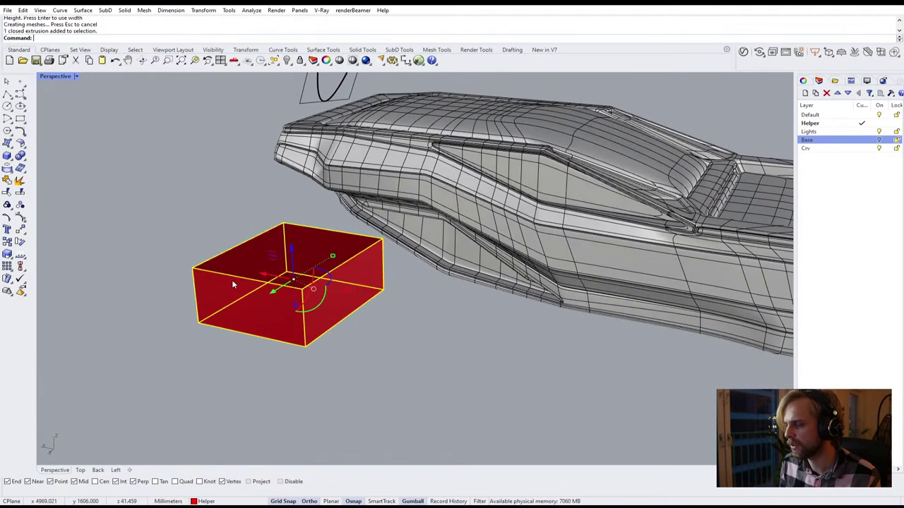
Copy the box from one top corner to the adjacent one so both boxes sit flush, and select the copy
type("copy")
key("Return")
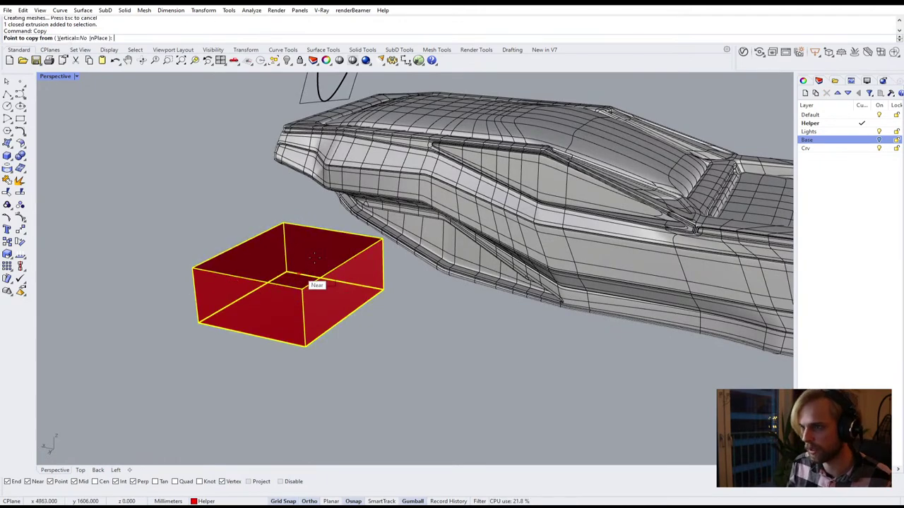
left_click(382, 240)
left_click(304, 290)
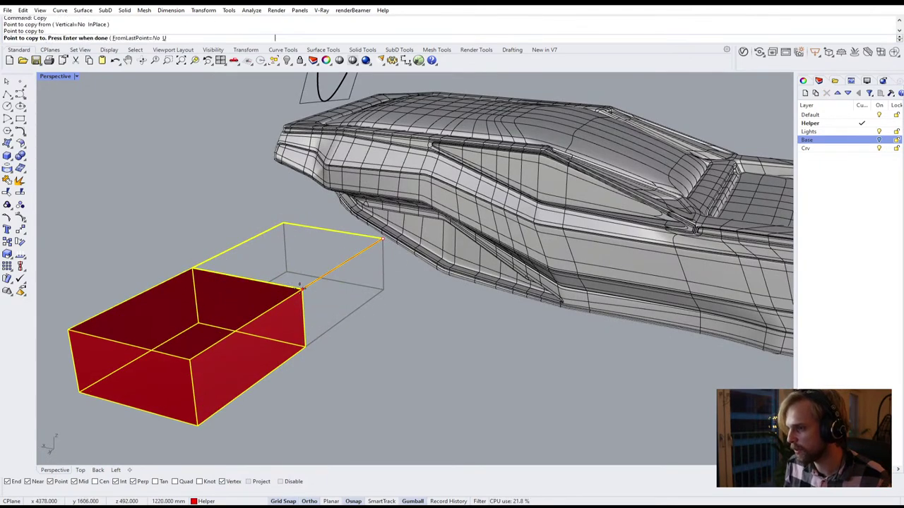
key("Return")
left_click(270, 297)
right_click_drag(269, 296, 190, 381)
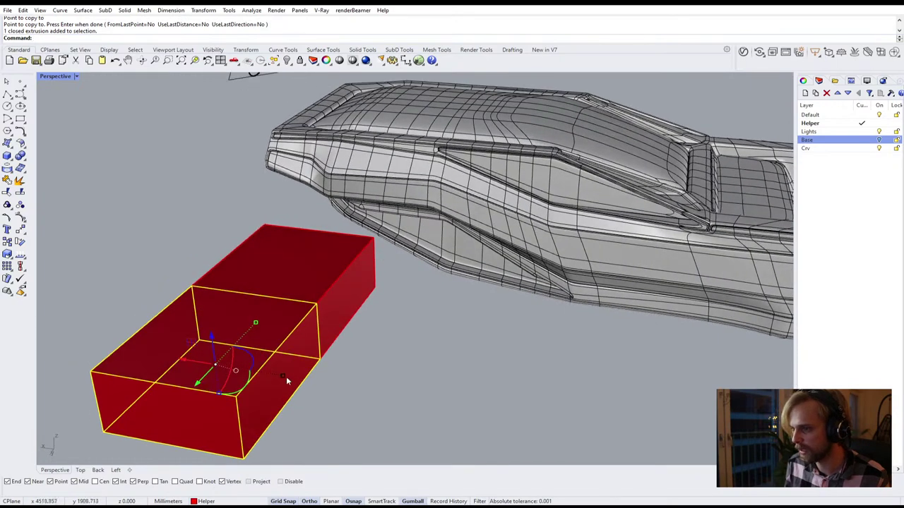
Narrow the copied helper box about its centre and move it along its length to sit inside the original box
left_click_drag(286, 380, 240, 372)
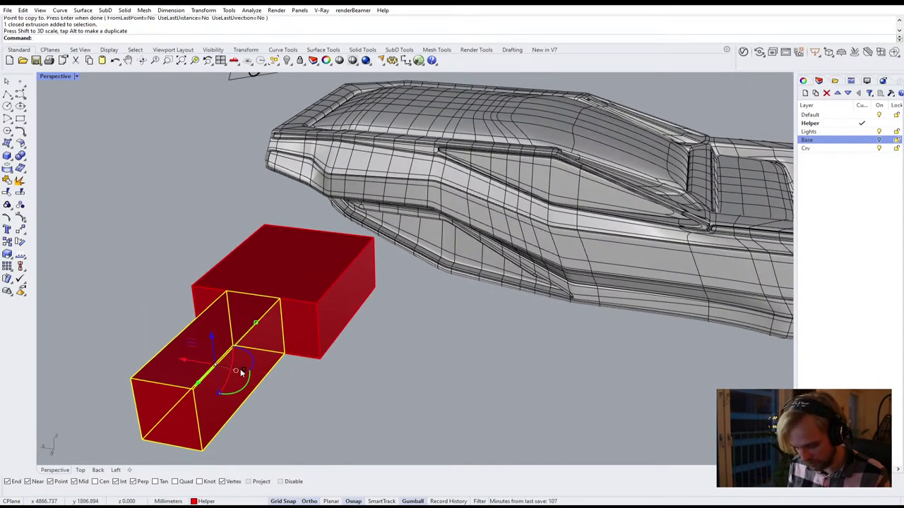
type("m")
key("Return")
left_click(203, 454)
key("Escape")
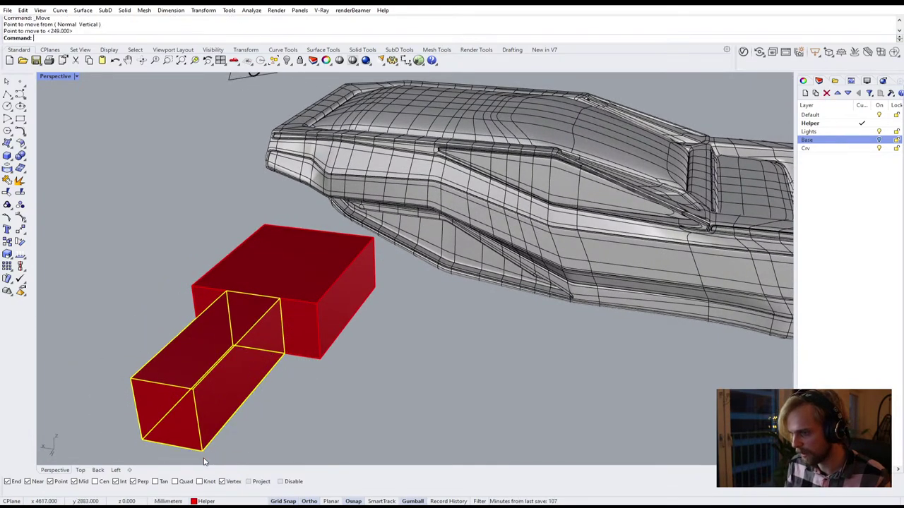
left_click_drag(202, 452, 288, 355)
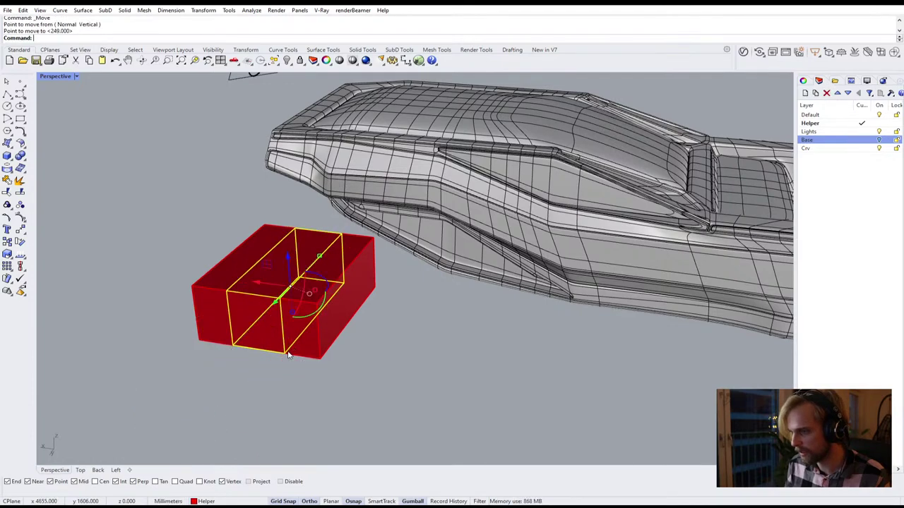
left_click(291, 391)
right_click_drag(236, 347, 286, 306)
scroll(270, 309, "up", 4)
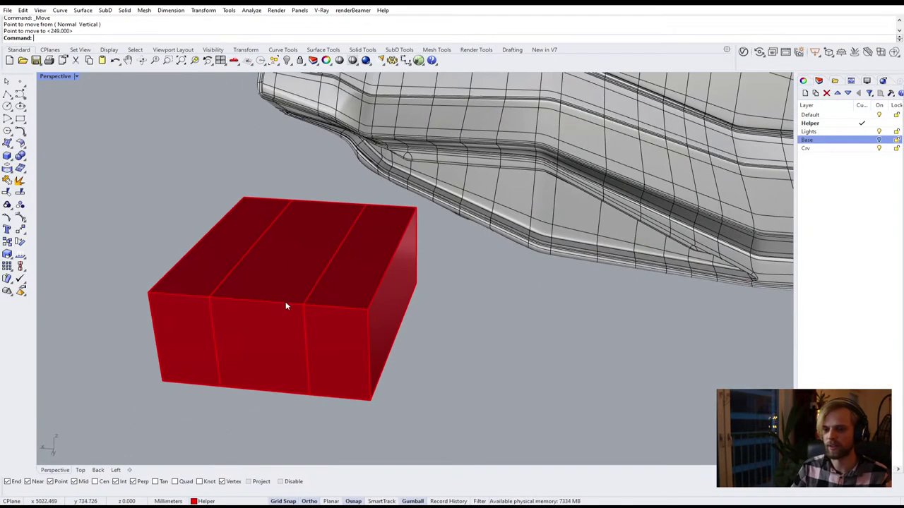
scroll(286, 306, "up", 2)
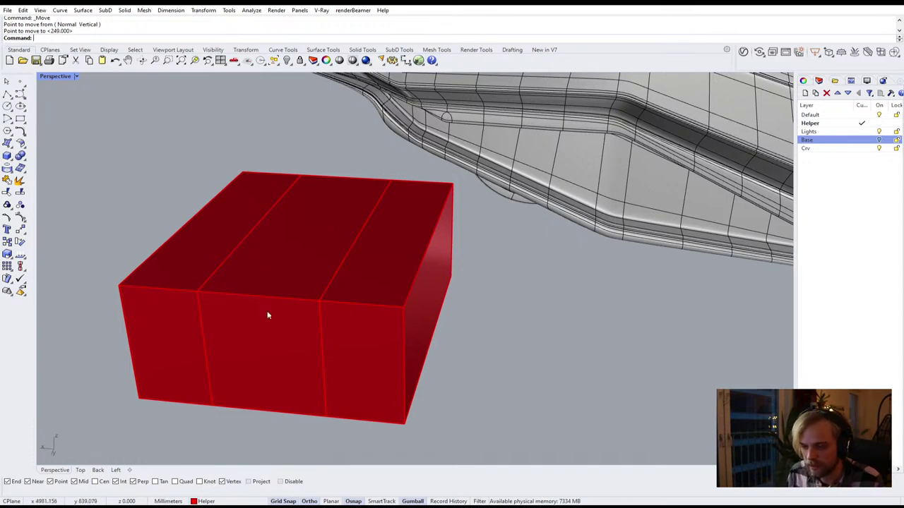
left_click(163, 292)
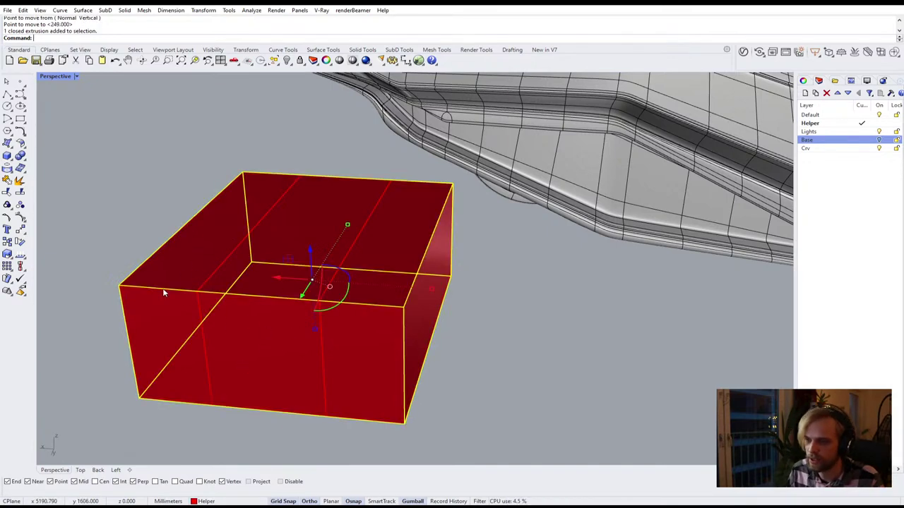
key("Escape")
type("BooleanDifference")
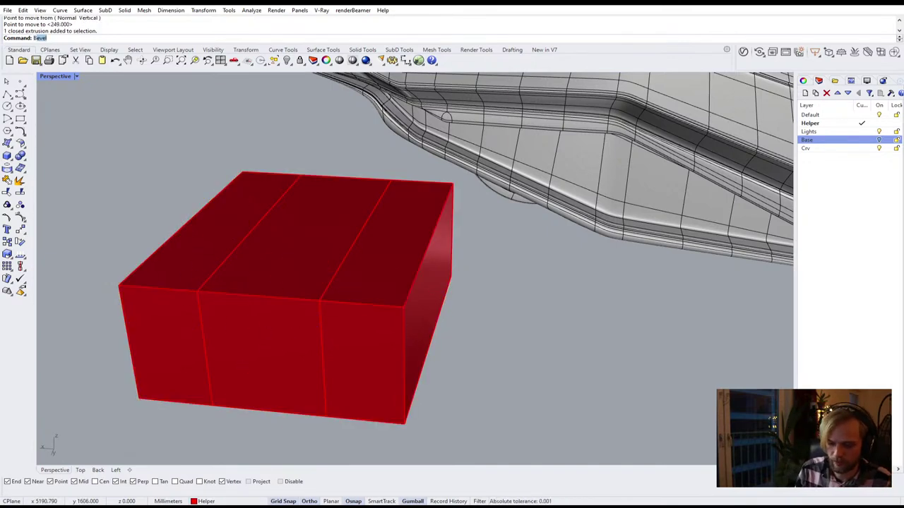
key("Return")
left_click(163, 292)
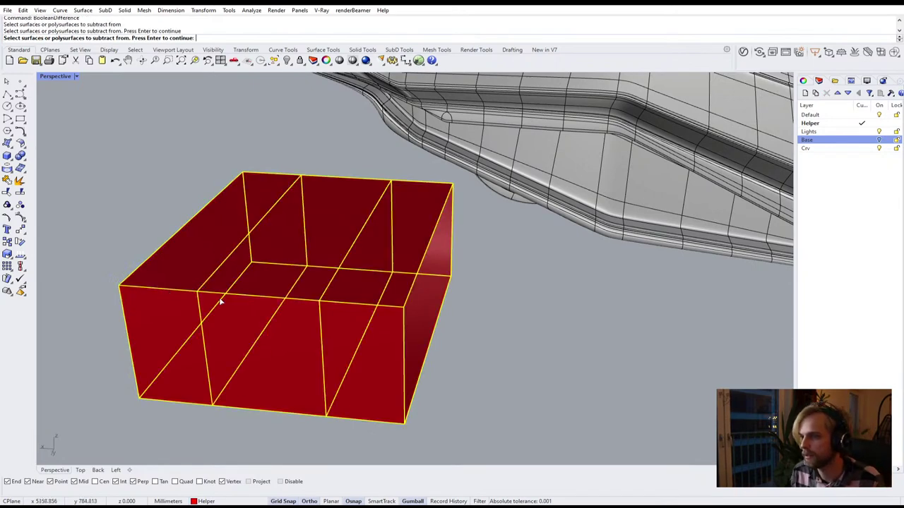
key("Return")
key("Escape")
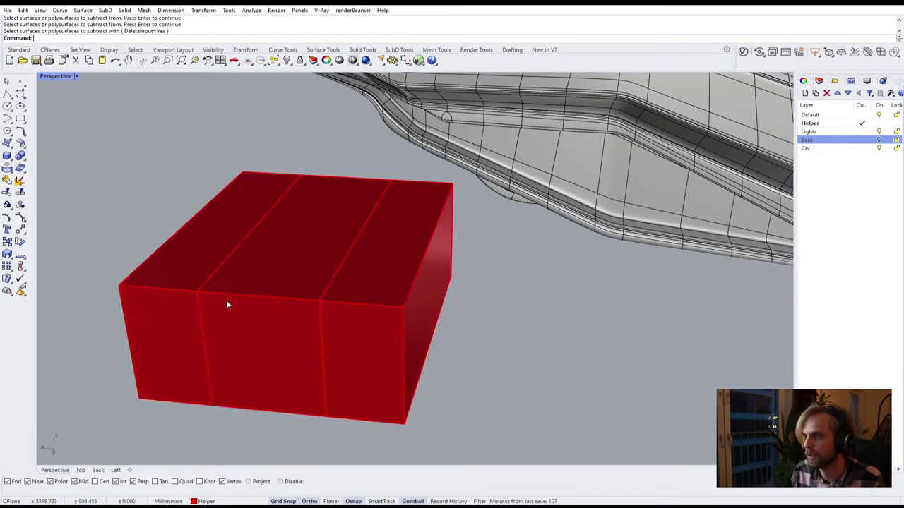
Subtract the narrow inner box from the larger helper box with BooleanDifference and select both remaining pieces
left_click(153, 291)
key("Return")
left_click(241, 292)
key("Return")
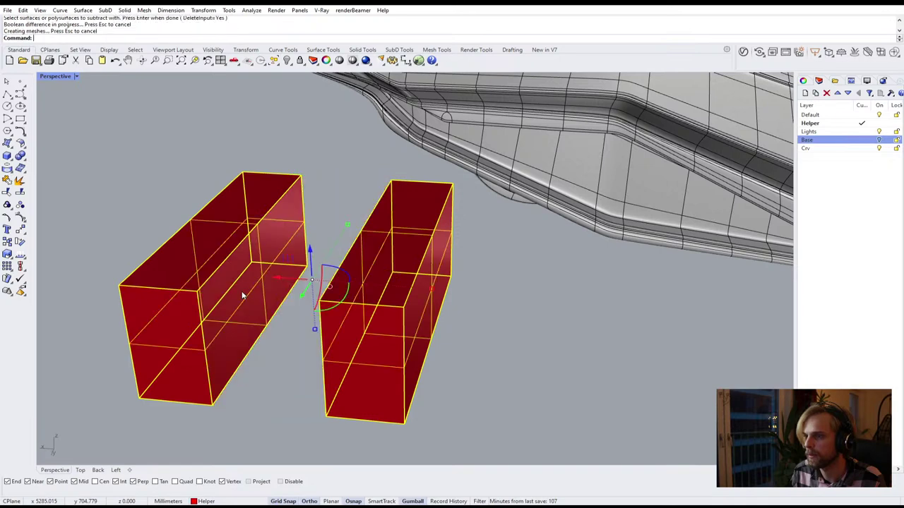
key("Escape")
left_click_drag(441, 425, 91, 303)
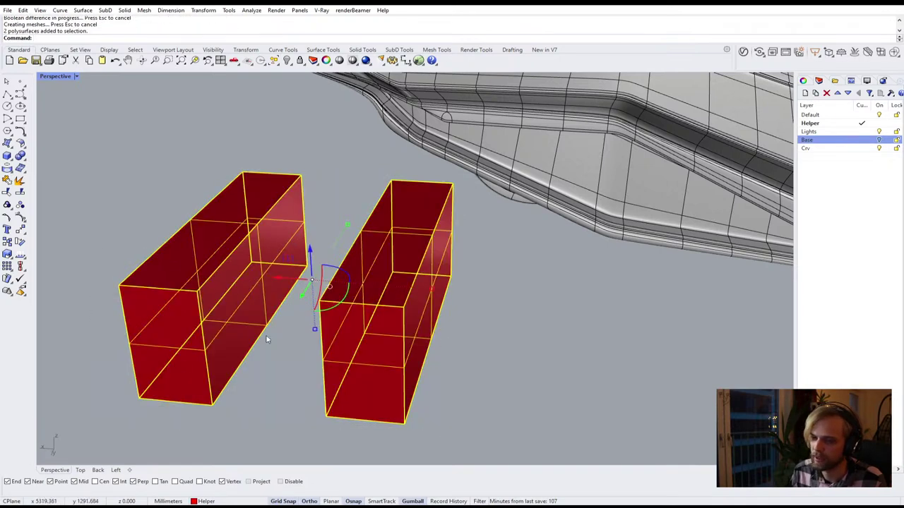
Undo the Boolean difference and delete both helper boxes
key("Escape")
key("ctrl+z")
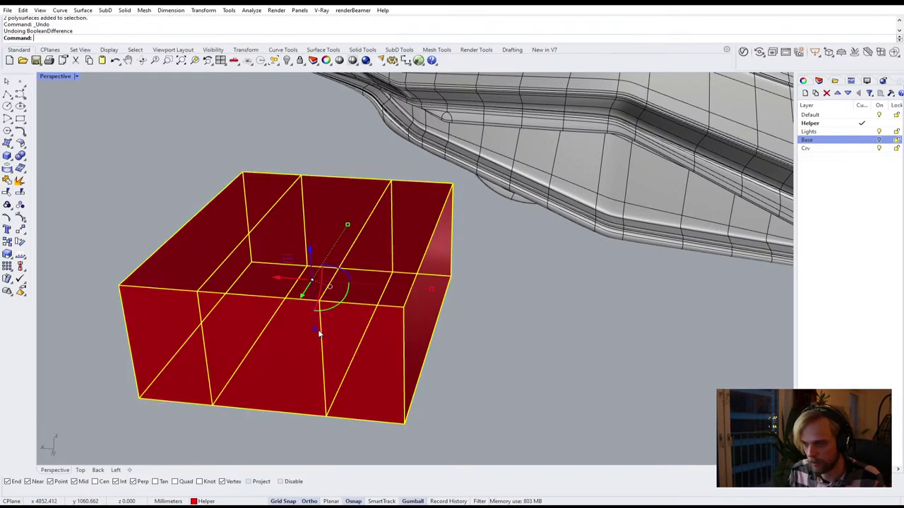
key("Escape")
left_click_drag(511, 383, 158, 312)
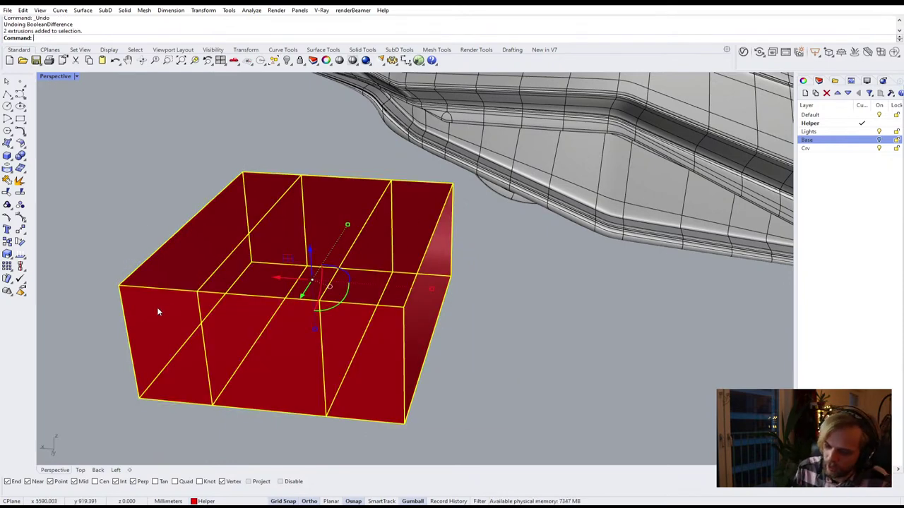
key("Delete")
Examine the absolute tolerance in the document's model units settings and leave the settings without changes
type("Units")
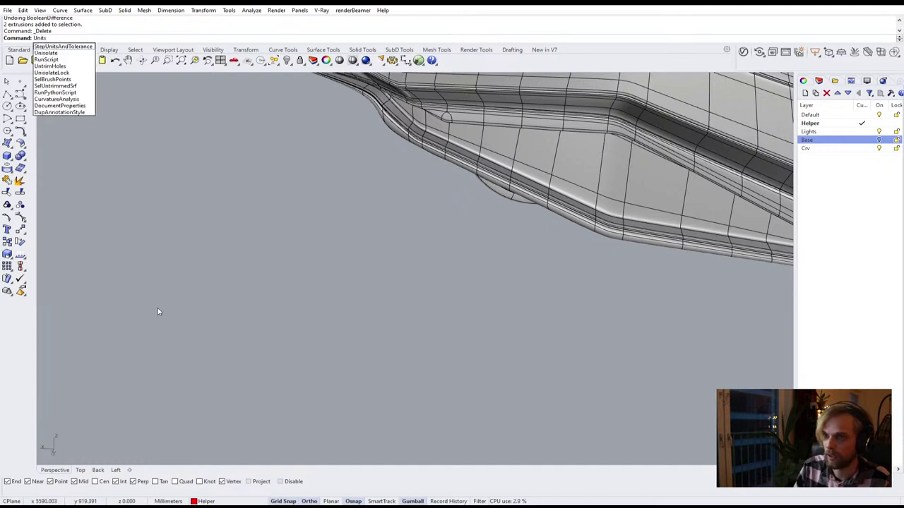
key("Return")
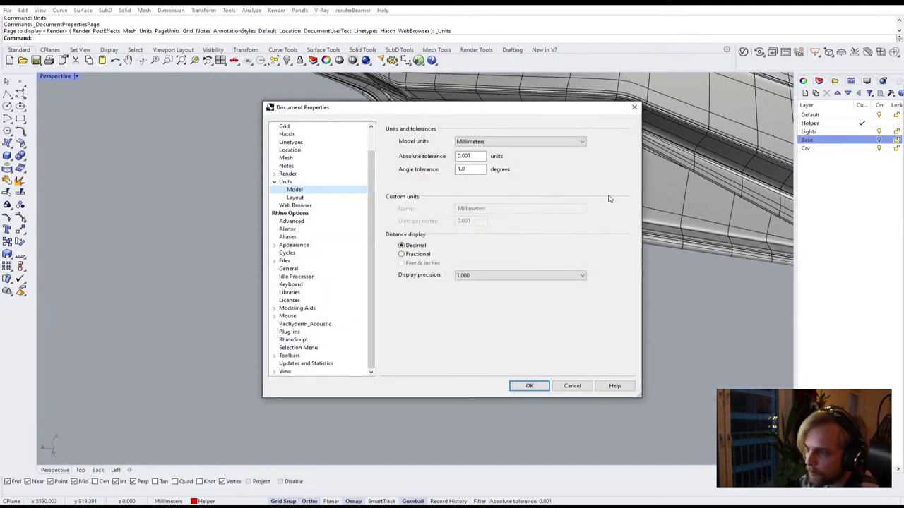
double_click(484, 156)
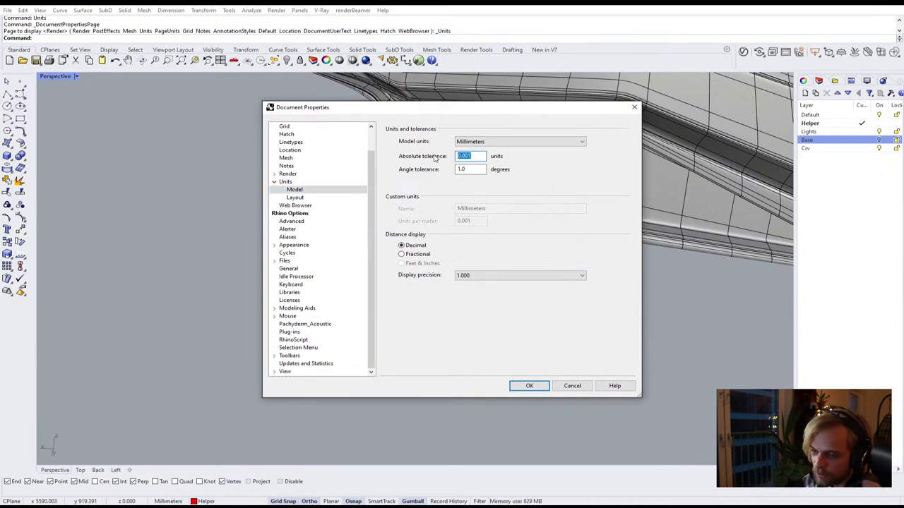
left_click(464, 156)
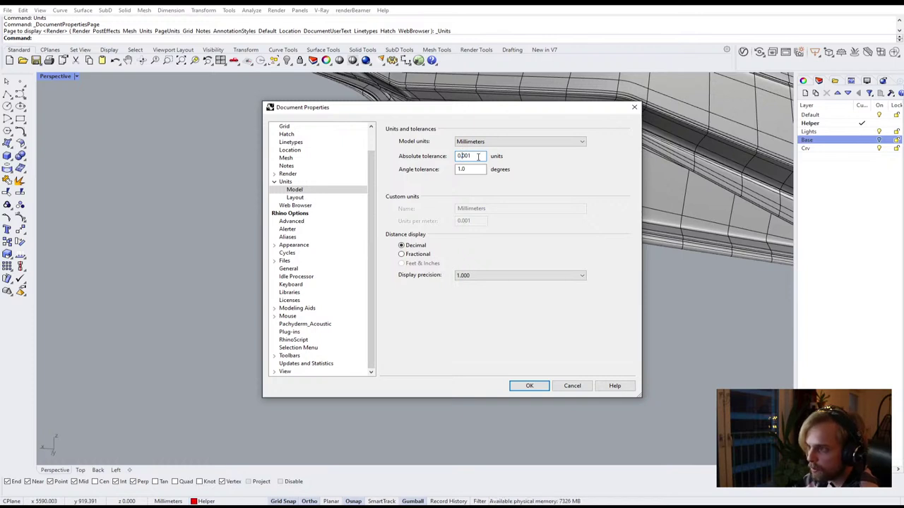
left_click_drag(477, 156, 425, 154)
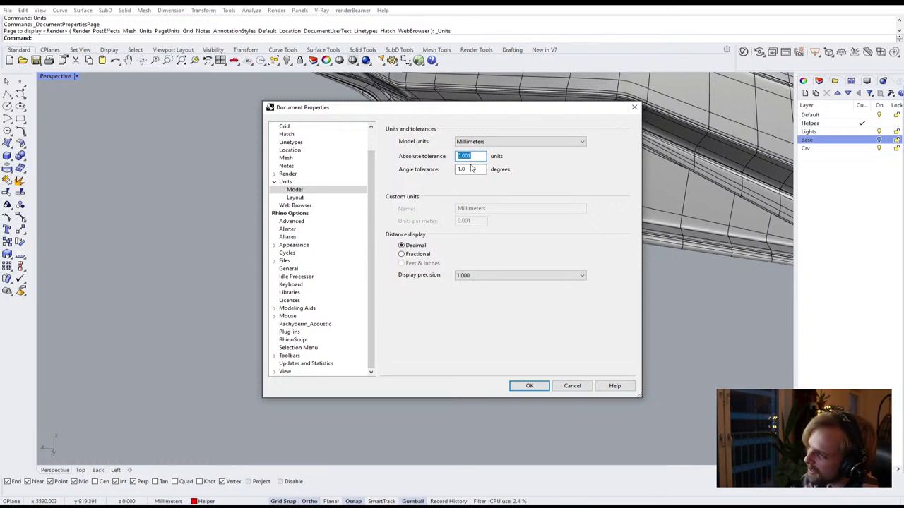
left_click_drag(474, 156, 424, 156)
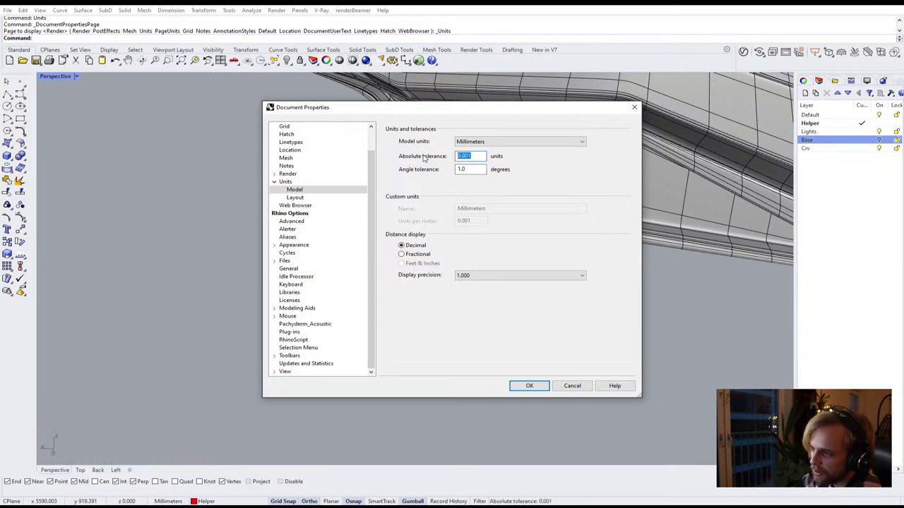
left_click(477, 156)
left_click_drag(478, 155, 426, 150)
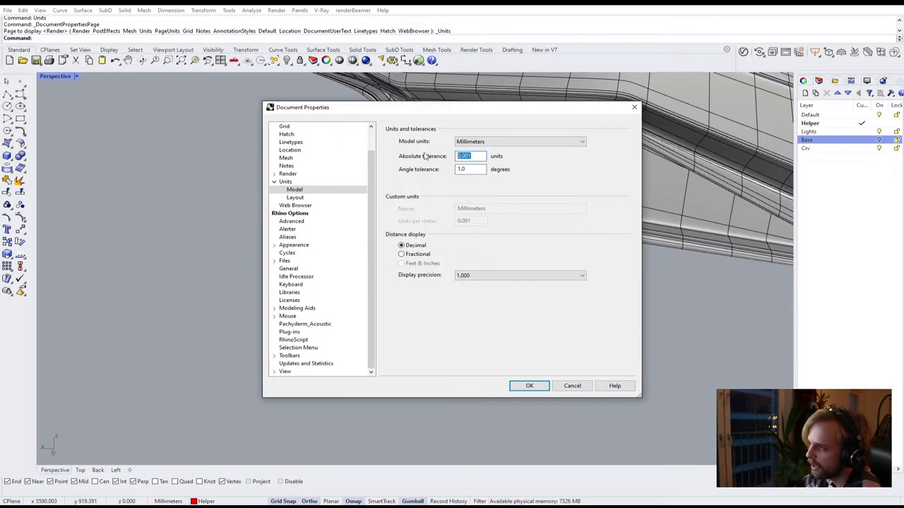
left_click(566, 387)
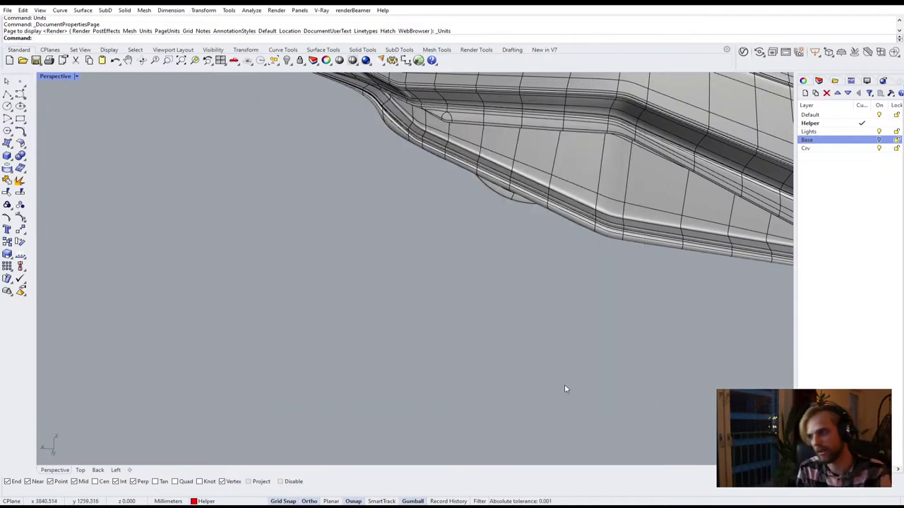
Zoom to the selected car body, deselect it and view the car from a low rear three-quarter angle
right_click_drag(535, 355, 456, 297)
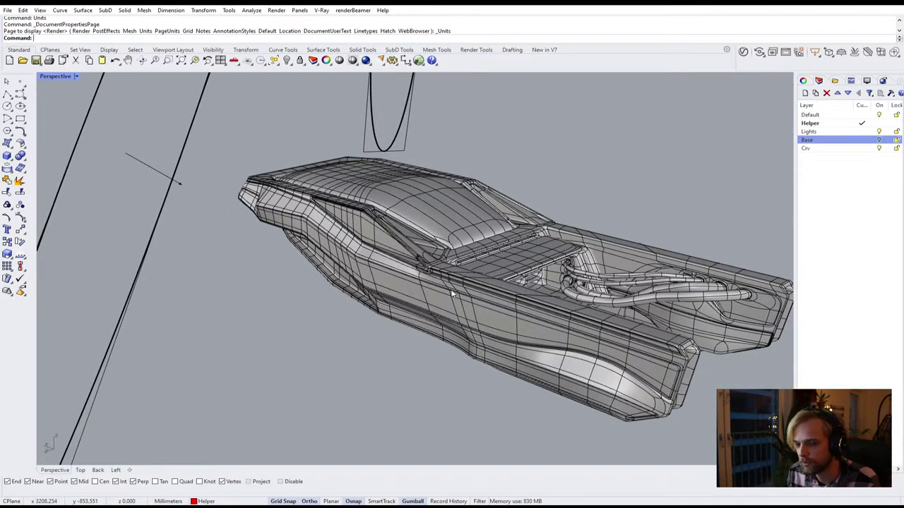
right_click_drag(430, 277, 375, 236)
left_click(365, 229)
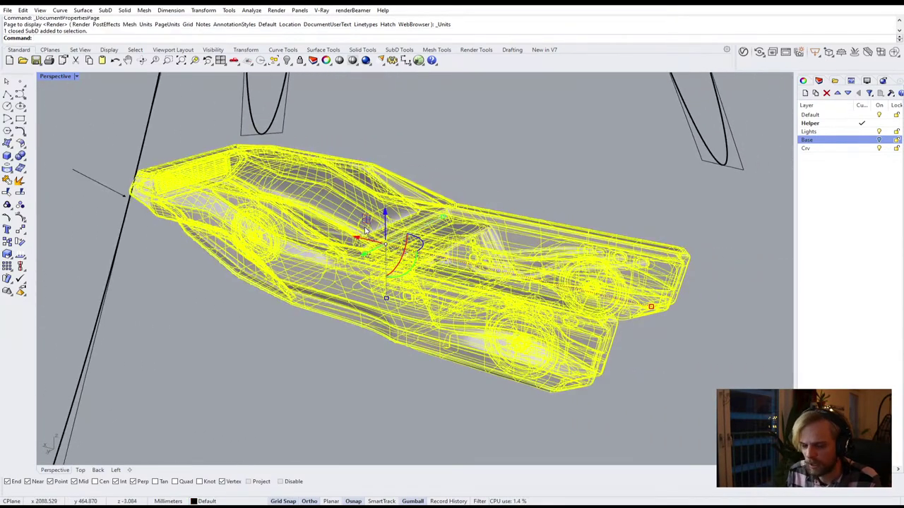
key("Return")
left_click(513, 153)
right_click_drag(586, 303, 561, 262)
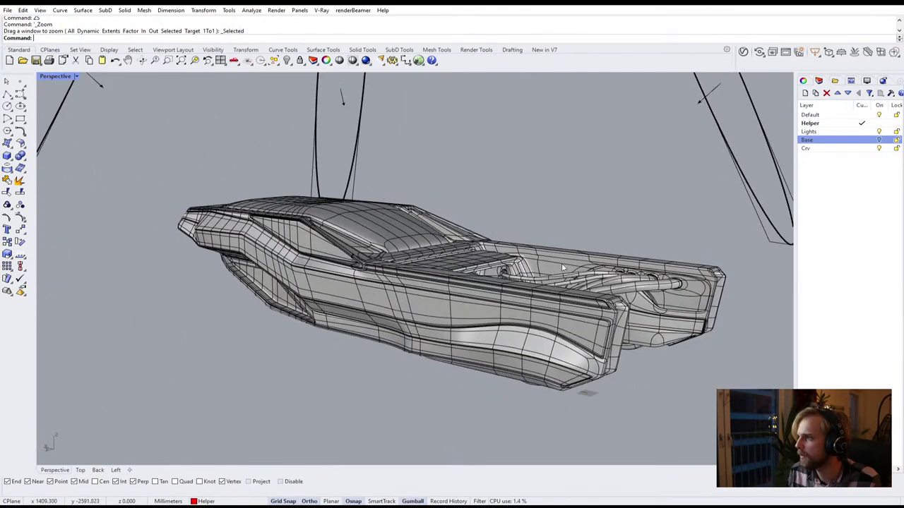
scroll(428, 281, "up", 2)
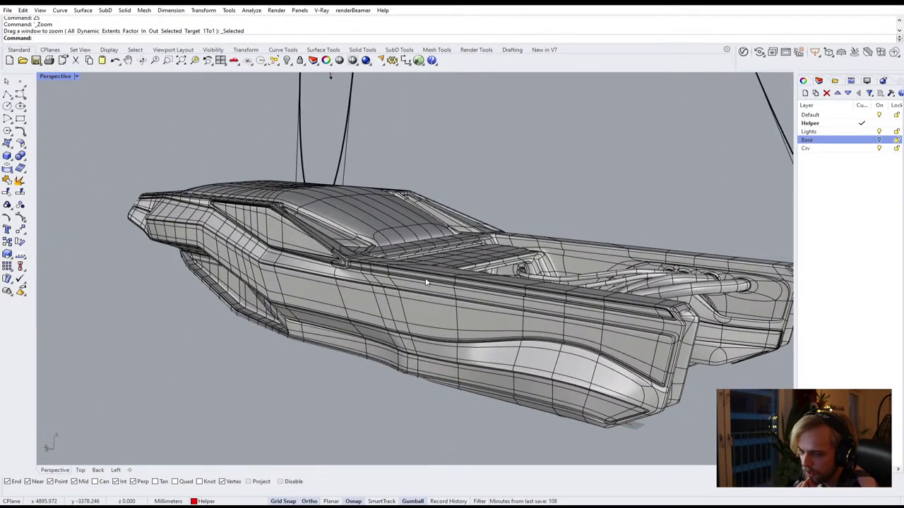
Open the Car_Master blend material in the V-Ray Asset Editor and enable Coat 3 with Car_Dust
left_click(743, 51)
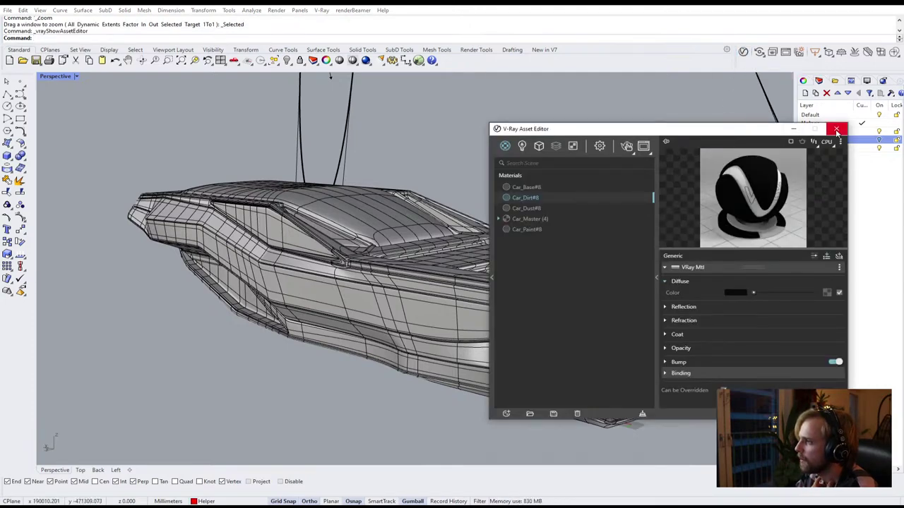
left_click(543, 220)
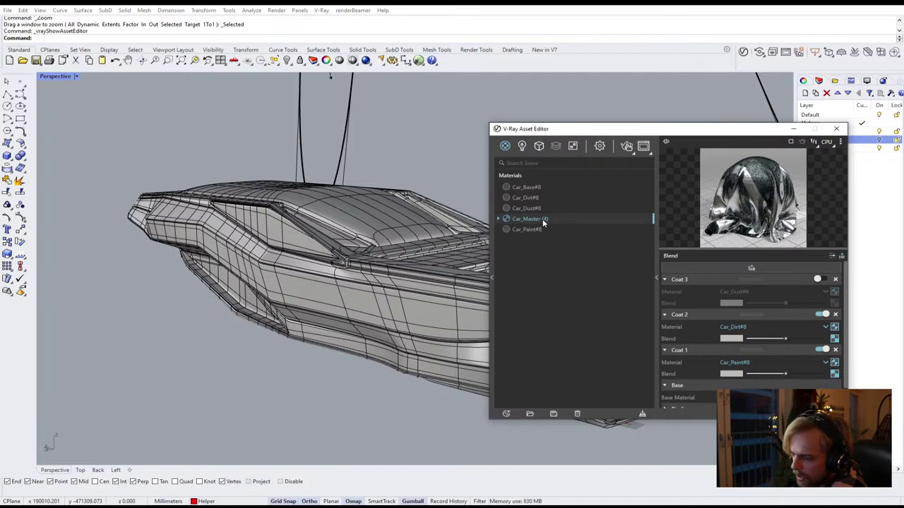
left_click_drag(677, 132, 494, 140)
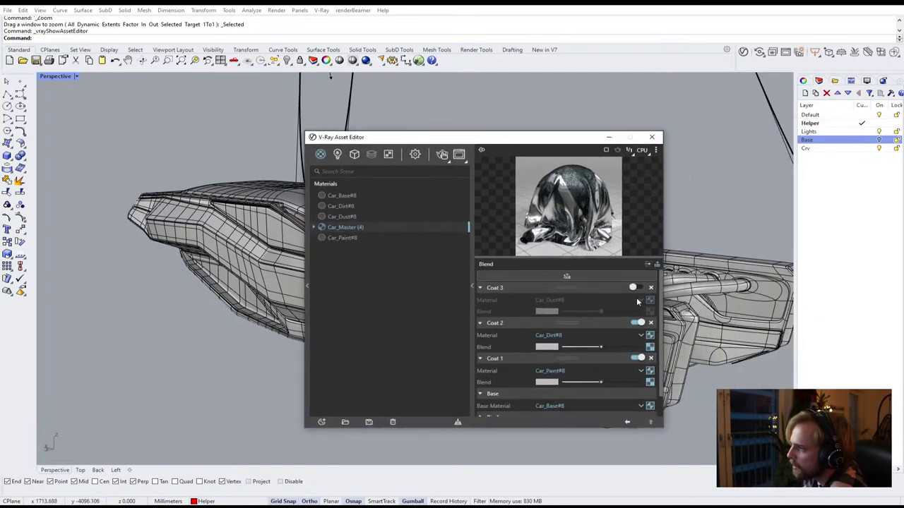
left_click(637, 288)
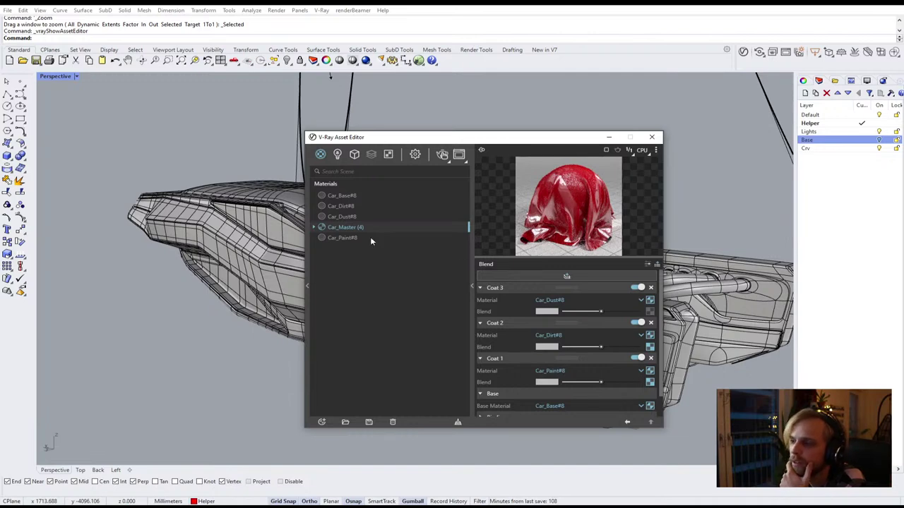
Examine the Car_Dirt and Car_Dust materials and return to the Car_Master material
left_click(372, 206)
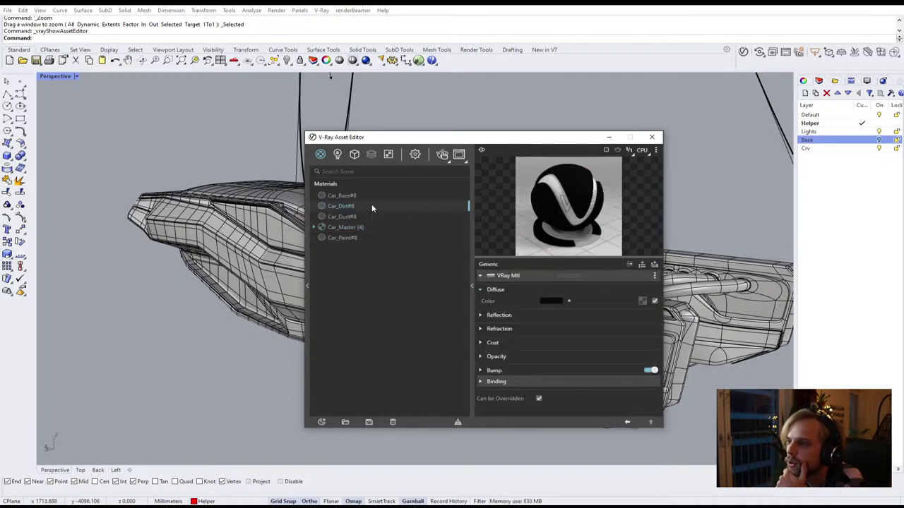
left_click(365, 219)
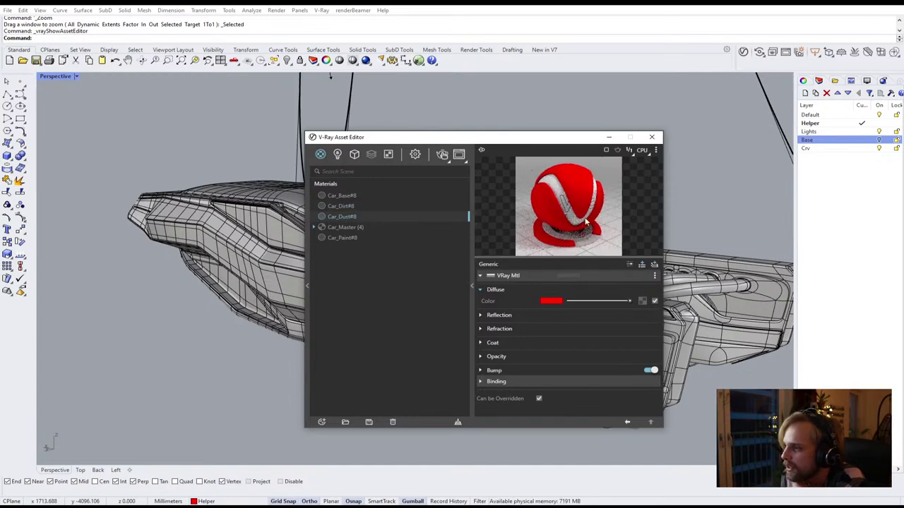
left_click(354, 227)
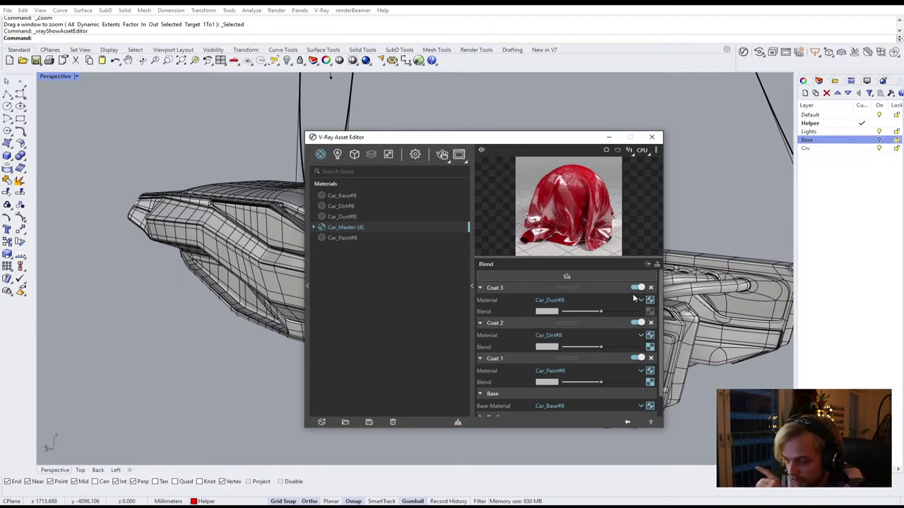
Add a Mix (Map) texture to the Coat 3 blend amount and set its Color Top to white
left_click_drag(545, 138, 329, 357)
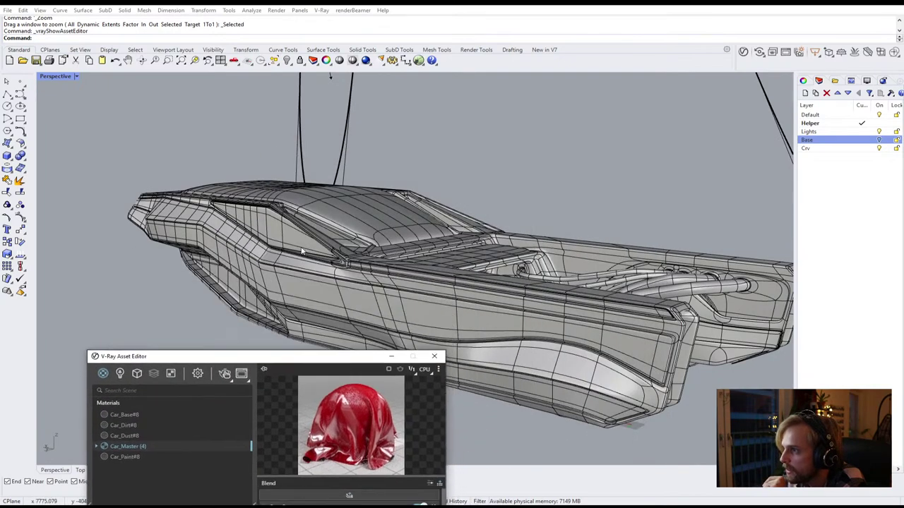
left_click(161, 155)
left_click_drag(295, 357, 589, 141)
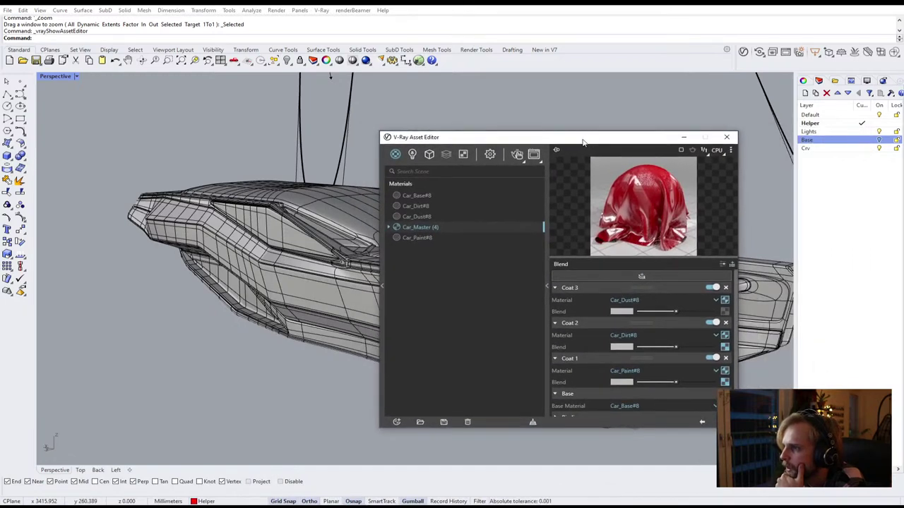
left_click(724, 311)
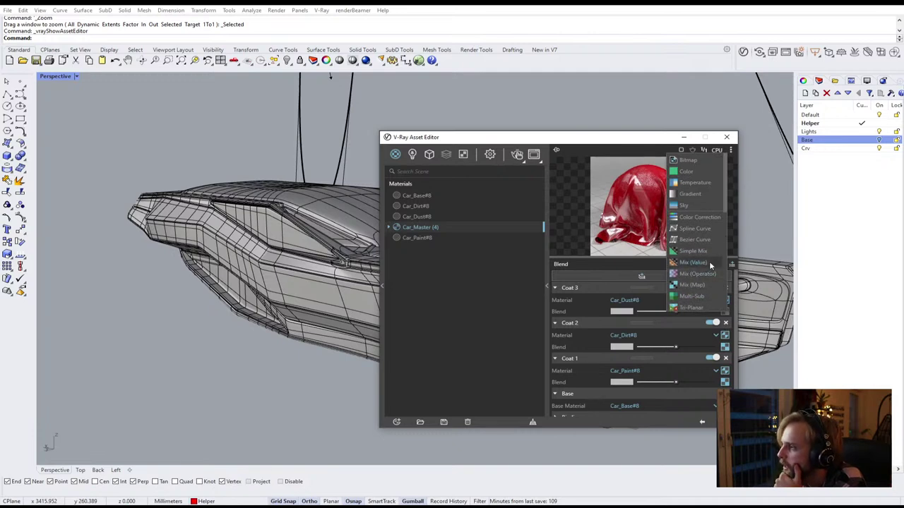
left_click(706, 285)
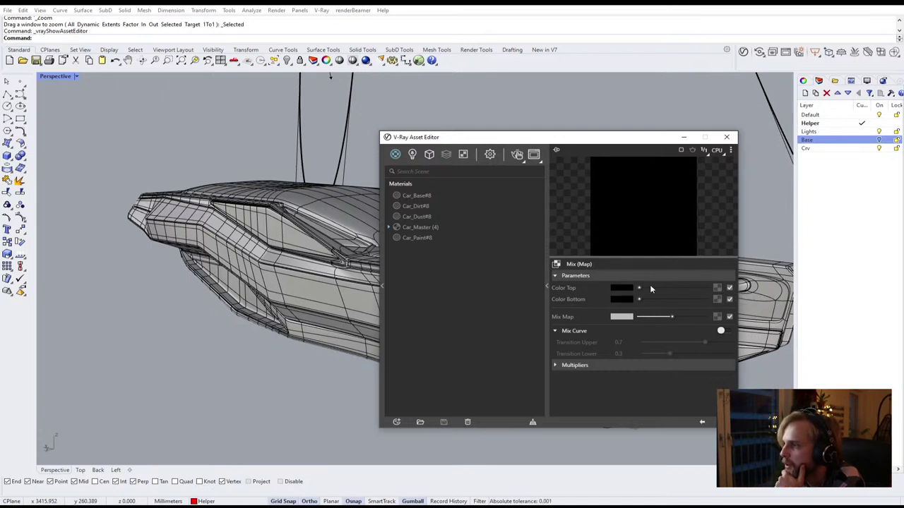
left_click(627, 288)
left_click_drag(349, 237, 300, 183)
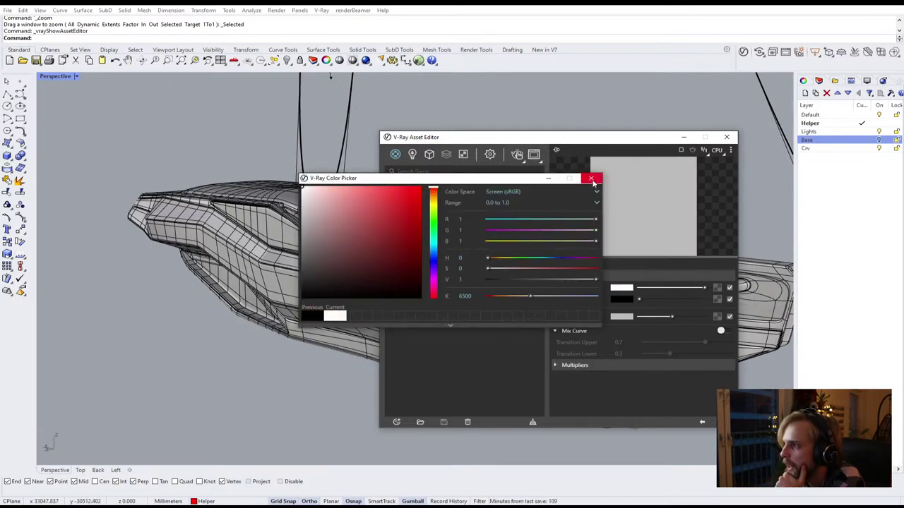
left_click(591, 178)
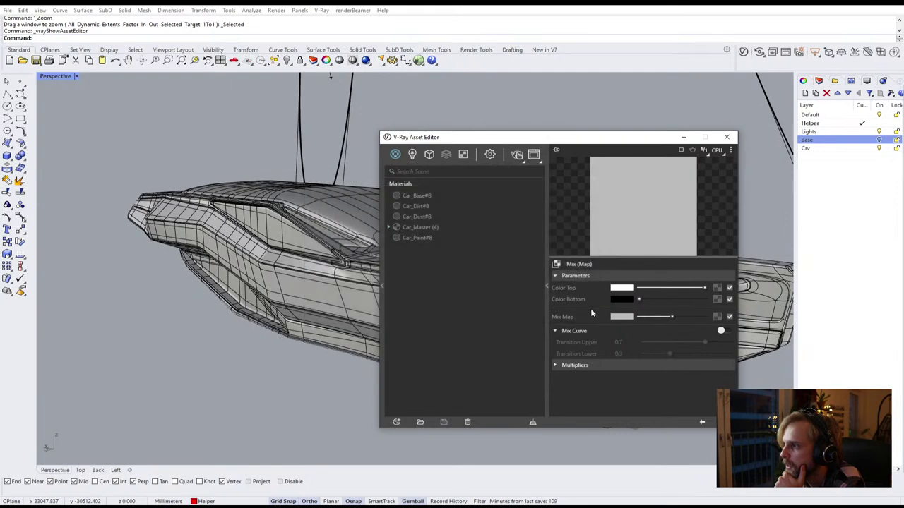
Assign a Falloff texture as the Mix Map and return to the Car_Master blend settings
left_click(717, 317)
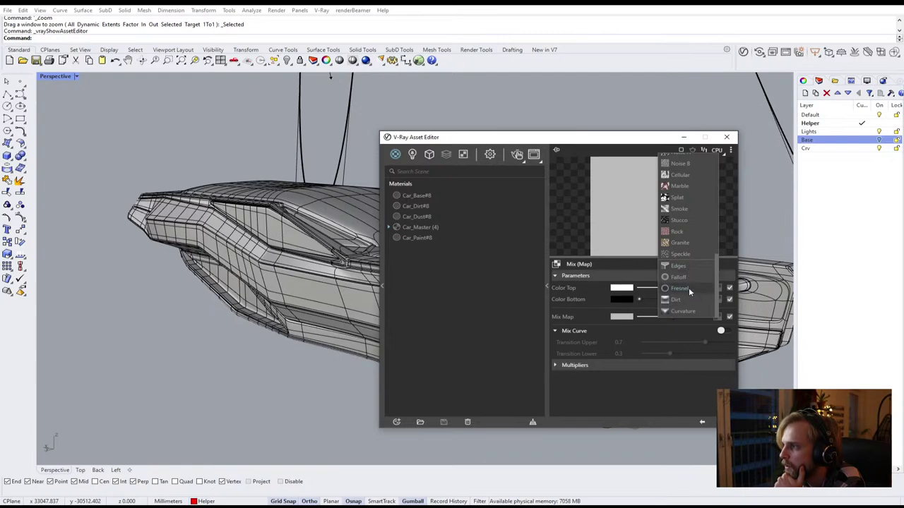
left_click(688, 278)
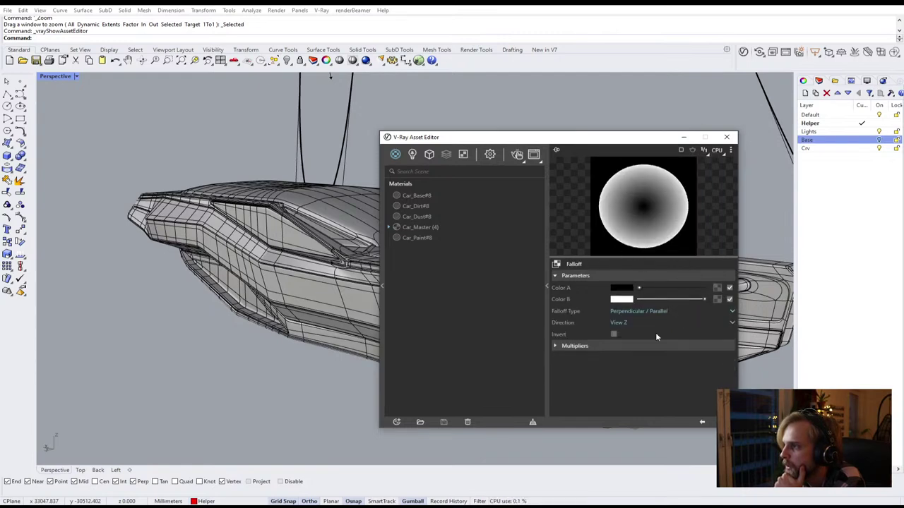
left_click(722, 422)
left_click(722, 422)
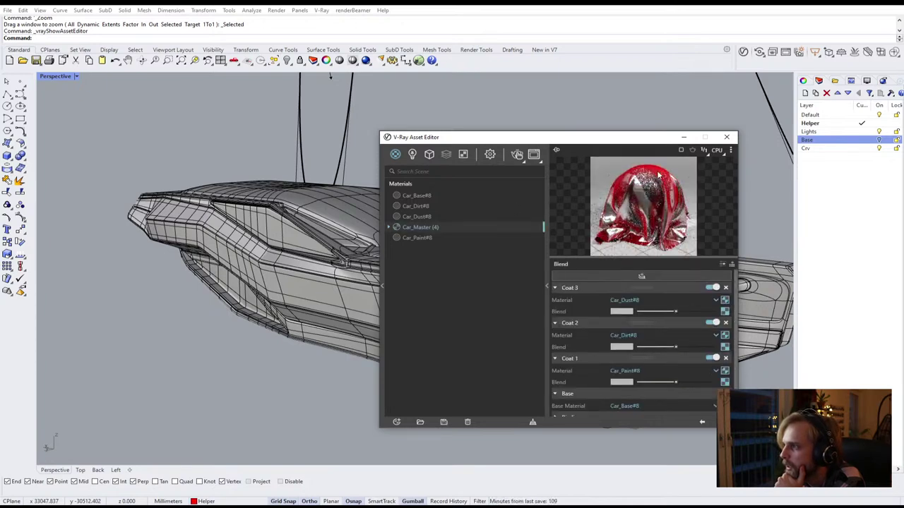
Select the car body and apply the Car_Master material to it
left_click(322, 247)
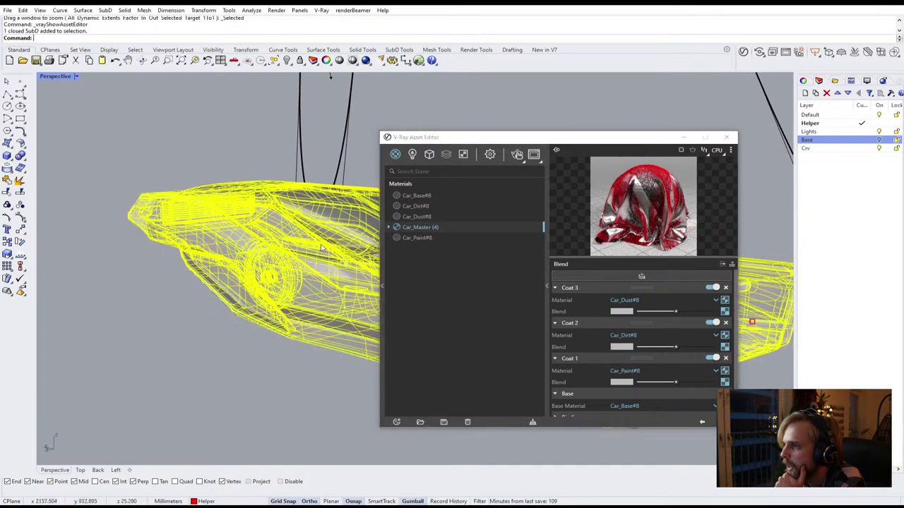
right_click(424, 230)
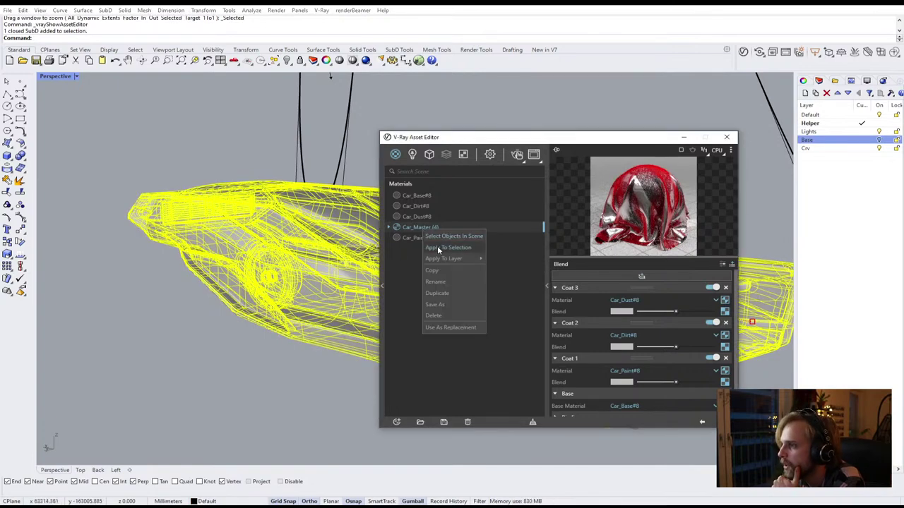
left_click(439, 248)
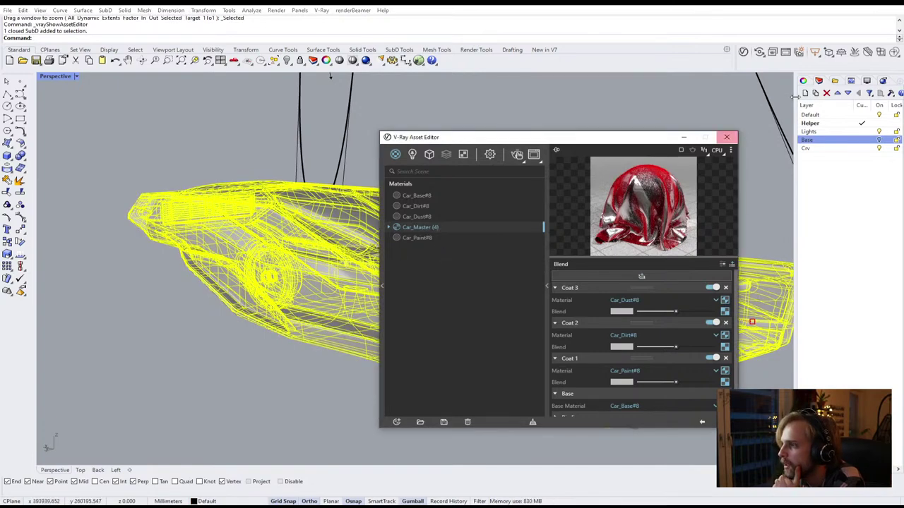
Start an interactive V-Ray render of the car and place the frame buffer and Asset Editor windows apart
left_click(743, 55)
left_click(518, 155)
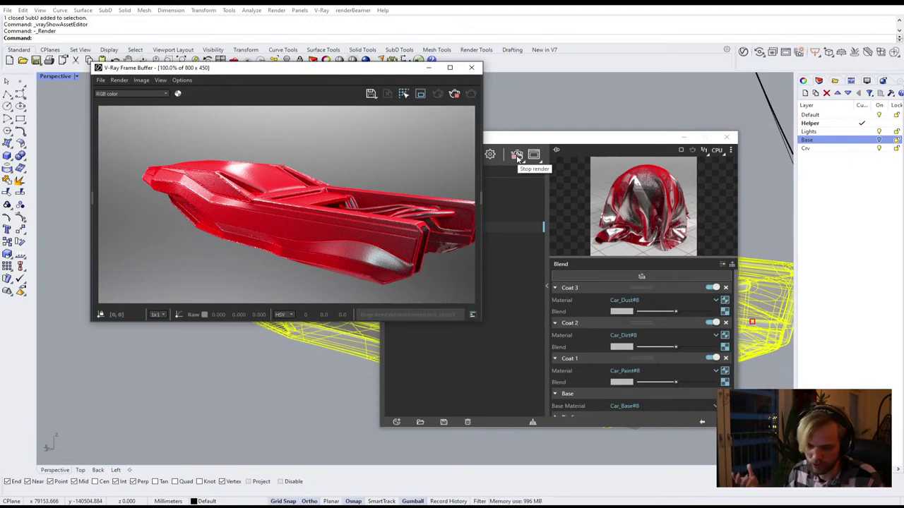
left_click(517, 158)
left_click_drag(635, 142, 790, 196)
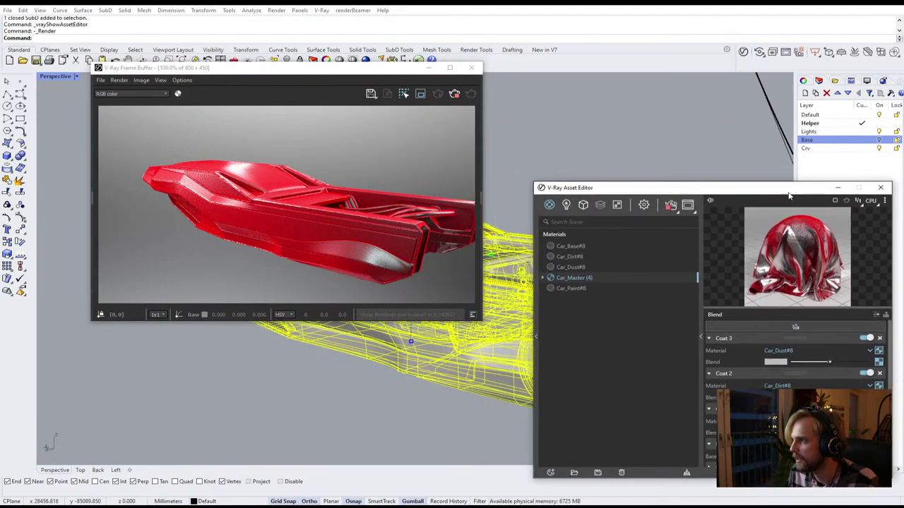
left_click_drag(385, 68, 306, 198)
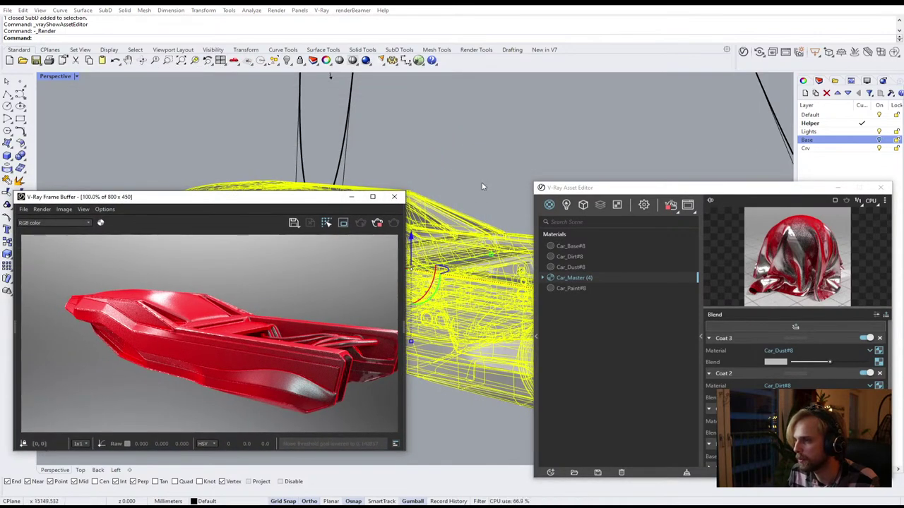
Deselect the car, frame the cabin in the render view and arrange the frame buffer and Asset Editor side by side
right_click_drag(482, 187, 416, 169)
left_click(381, 139)
right_click_drag(445, 217, 430, 221)
scroll(449, 207, "up", 2)
scroll(449, 206, "up", 3)
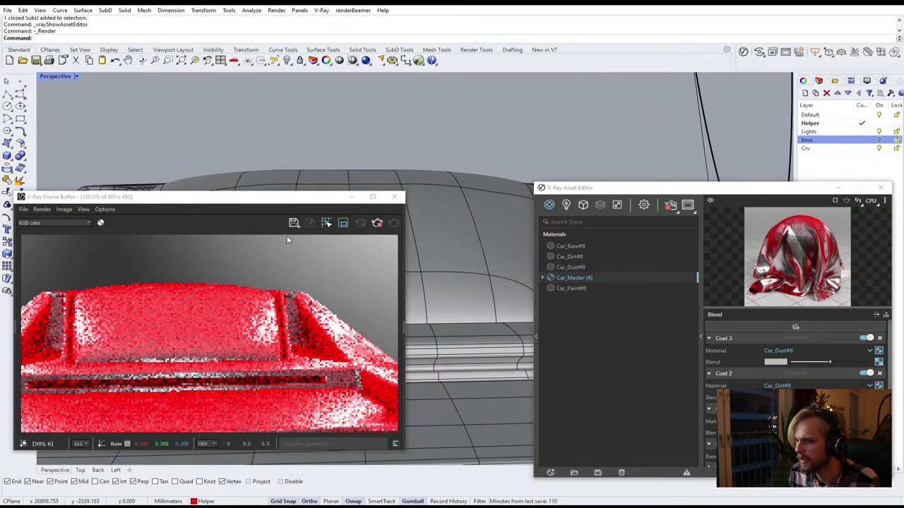
left_click_drag(284, 197, 369, 72)
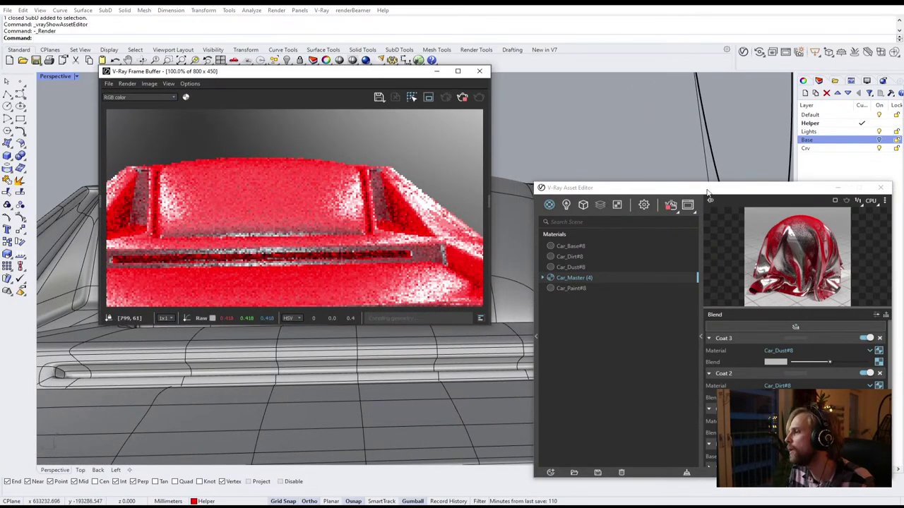
left_click_drag(707, 192, 683, 84)
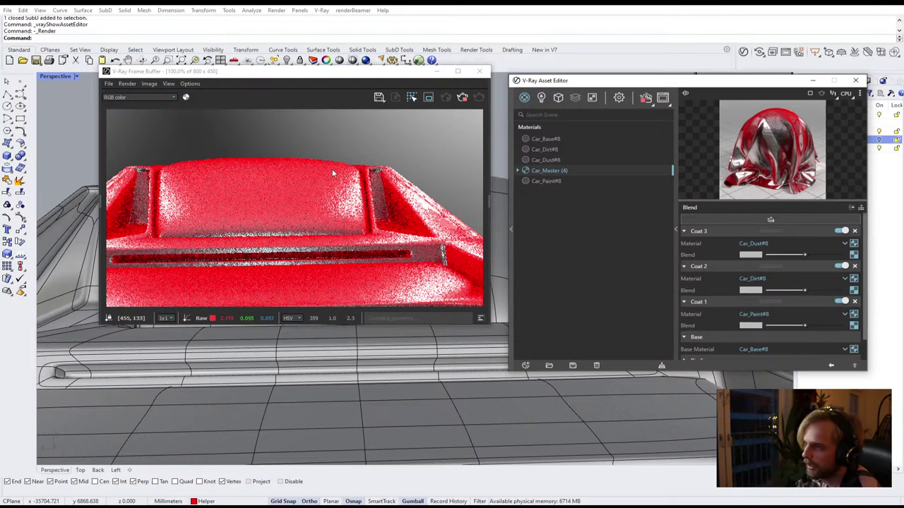
In Coat 3's Falloff texture, set the direction to World Z, Color A to white and Color B to black
left_click(855, 256)
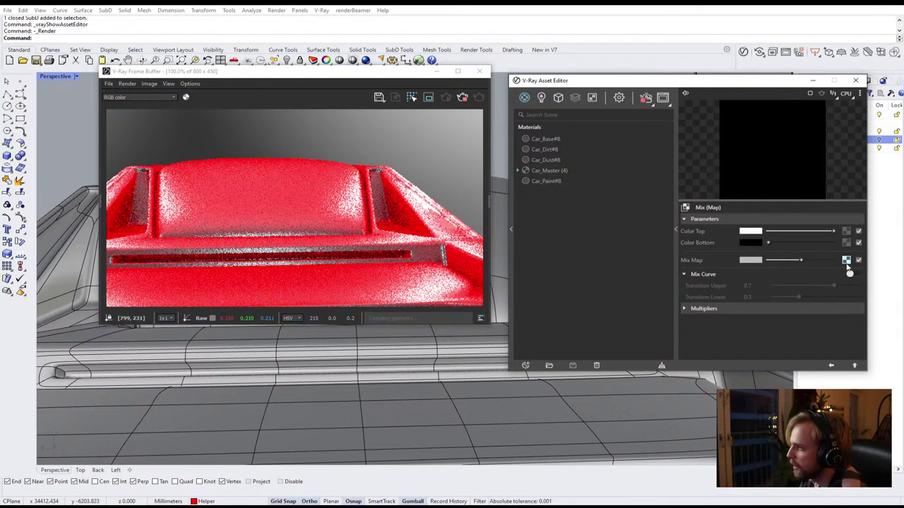
left_click(846, 261)
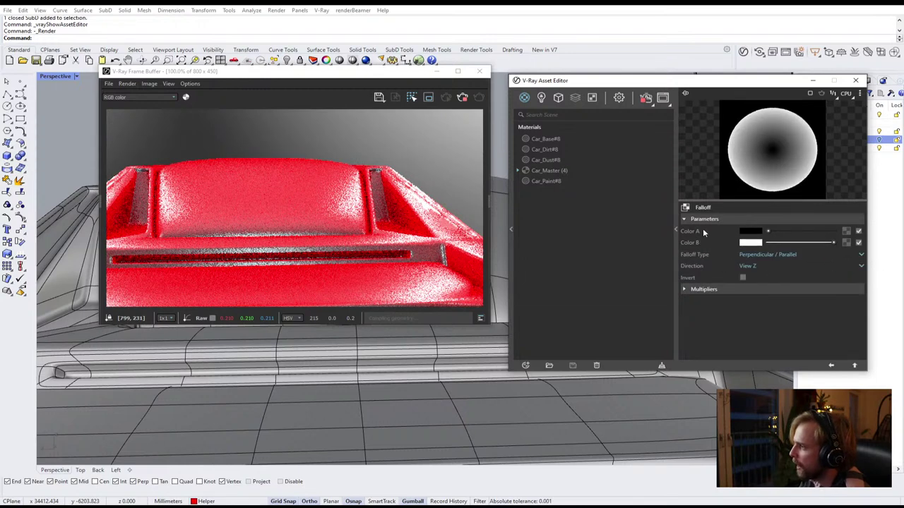
left_click(750, 266)
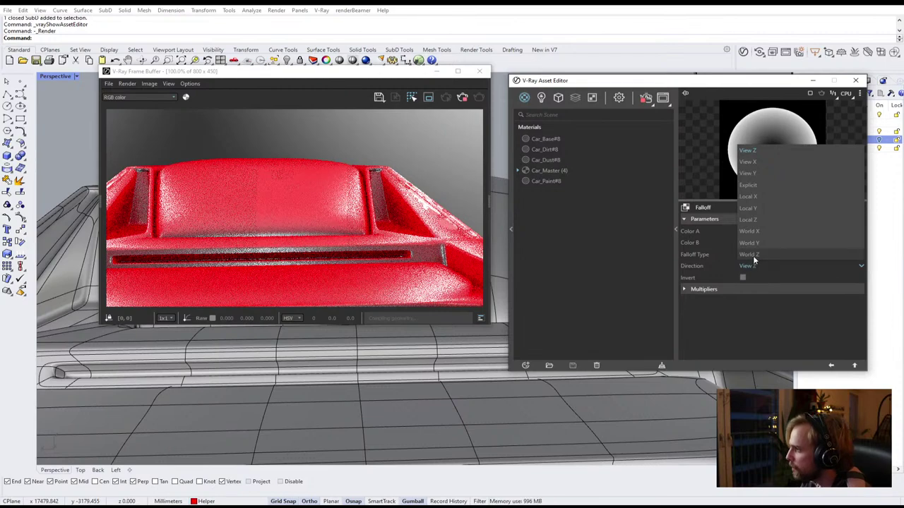
left_click(752, 255)
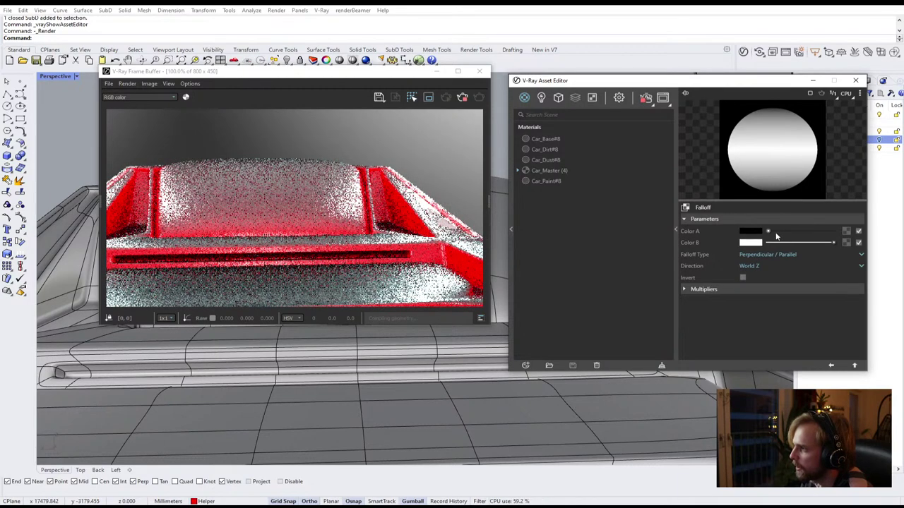
left_click_drag(772, 231, 720, 245)
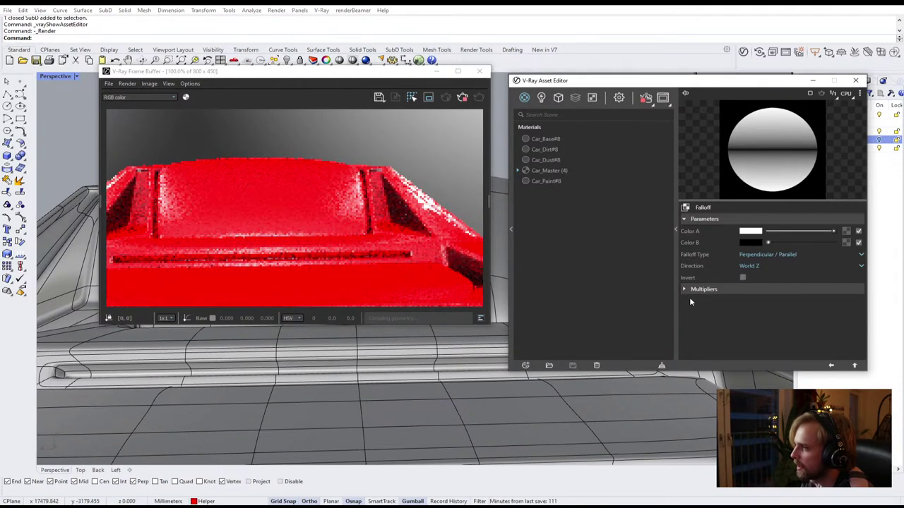
Set the falloff type to Towards / Away and check the rendered car from below
left_click(764, 255)
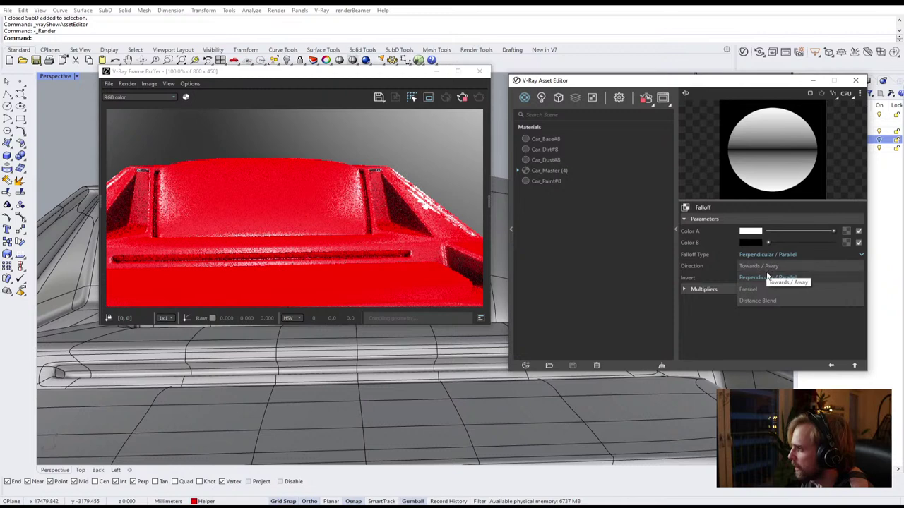
left_click(766, 265)
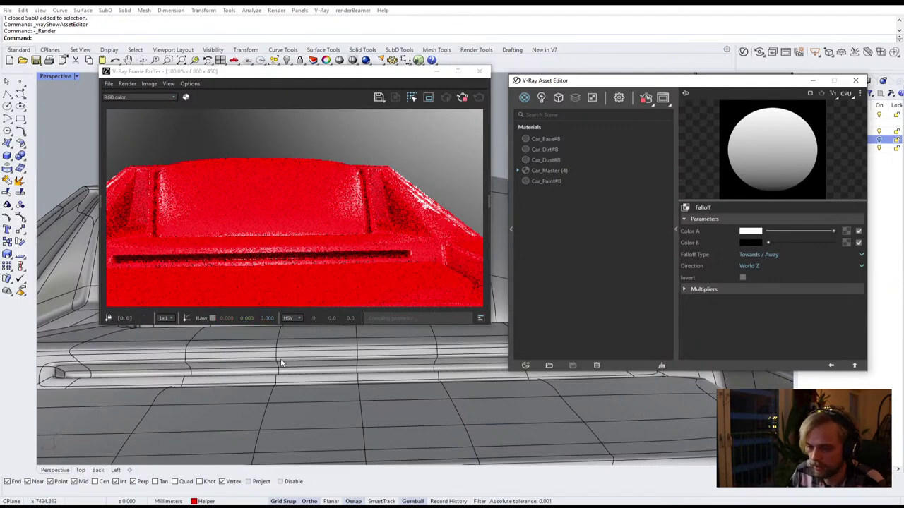
right_click_drag(300, 378, 337, 332)
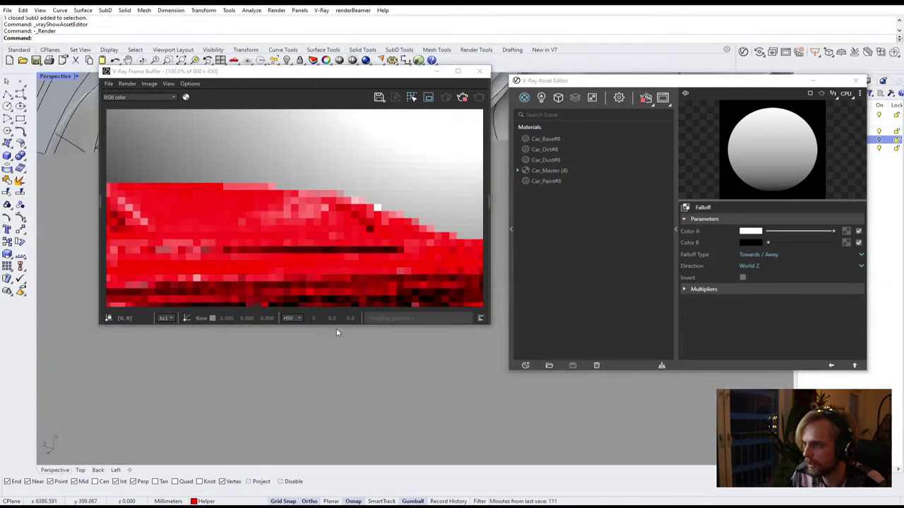
scroll(370, 350, "down", 5)
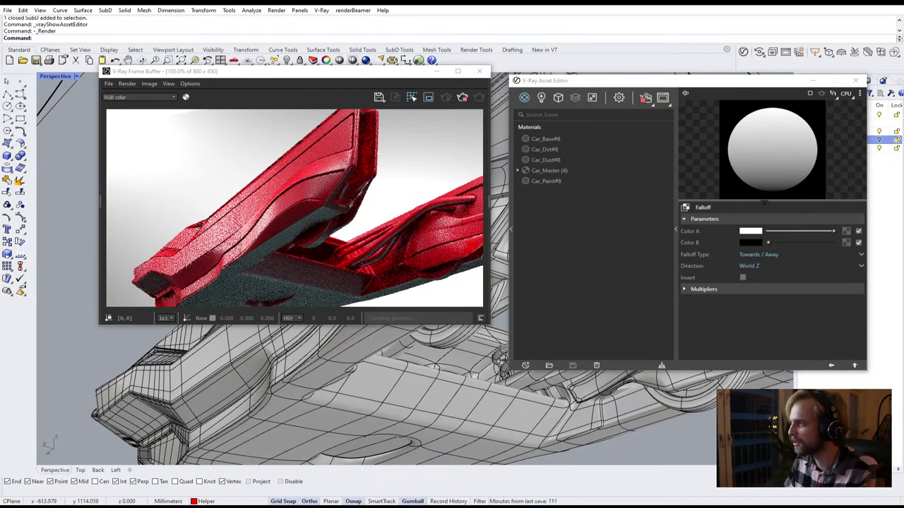
Return to the Mix (Map) texture and wrap its Falloff mix map in a Spline Curve
left_click(854, 366)
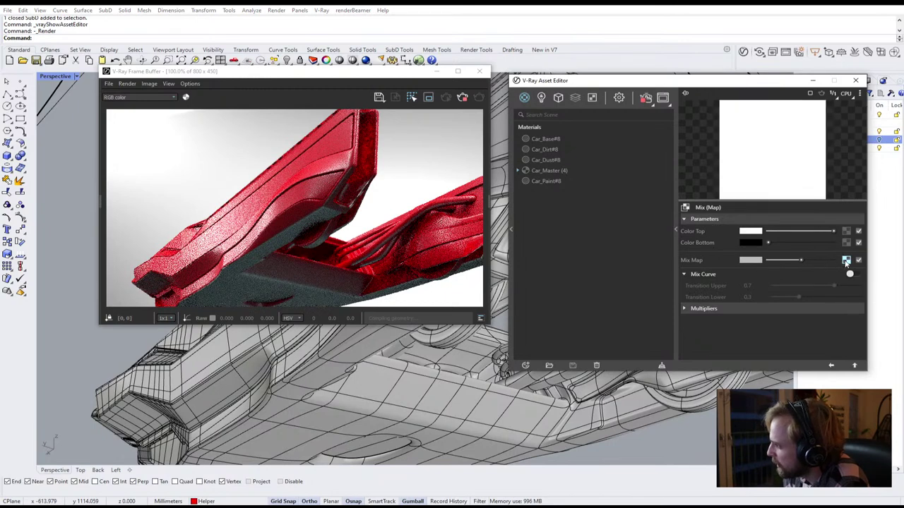
right_click(846, 261)
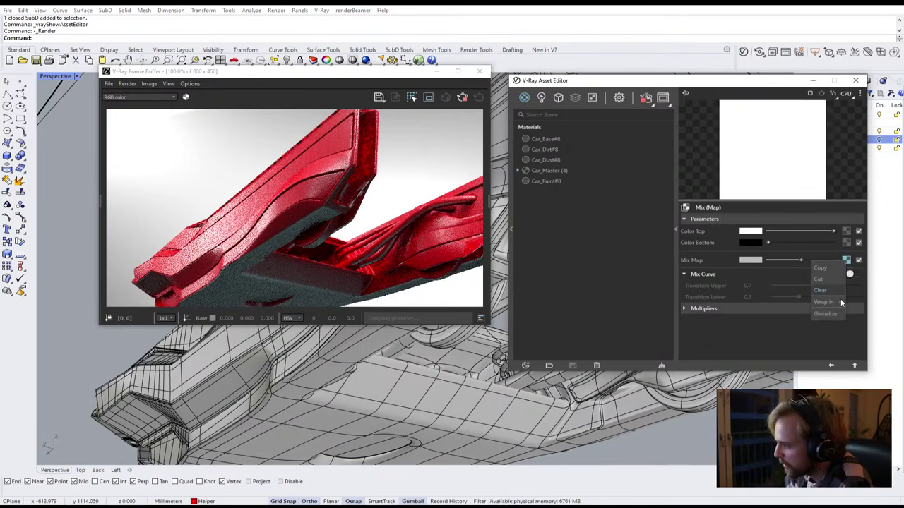
mouse_move(838, 305)
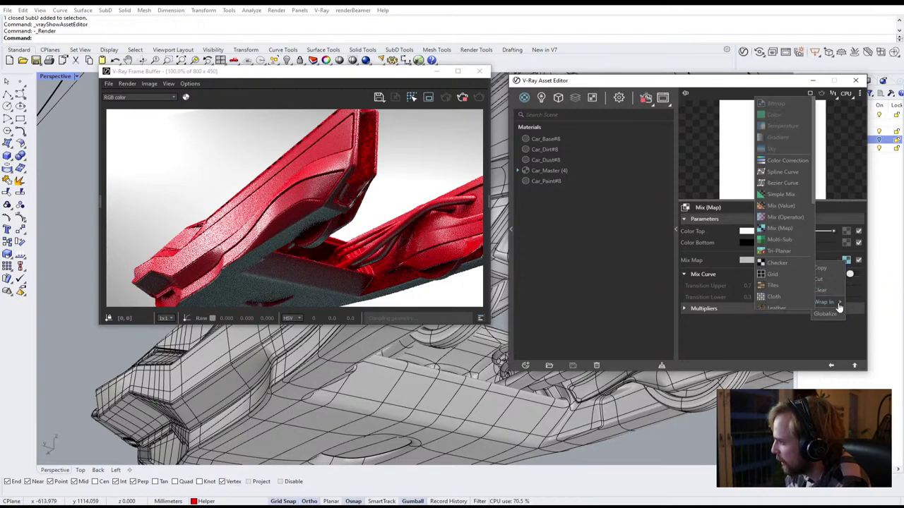
left_click(793, 175)
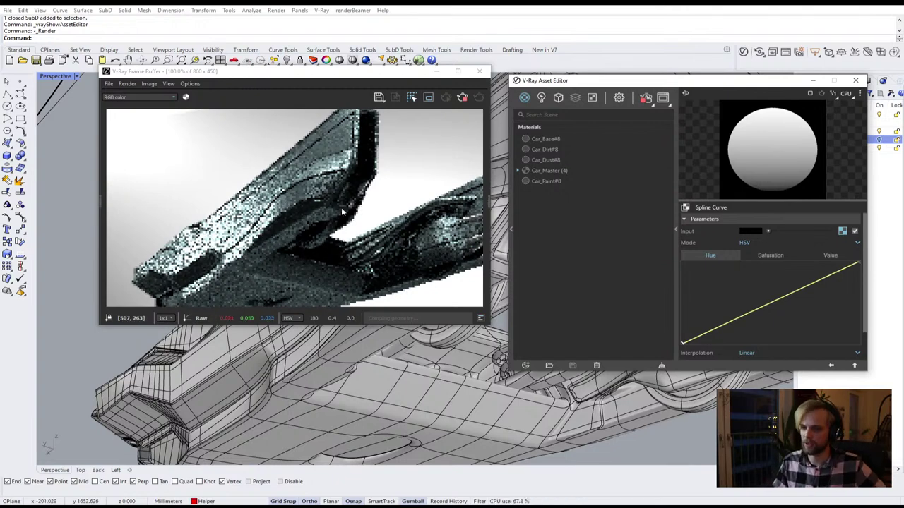
Stop the running render and start the interactive render again
left_click(461, 98)
left_click(462, 98)
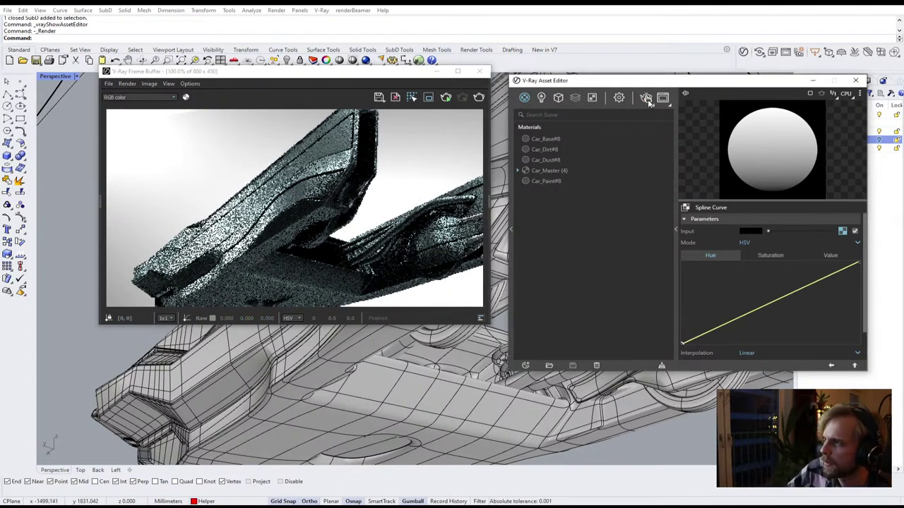
left_click(646, 98)
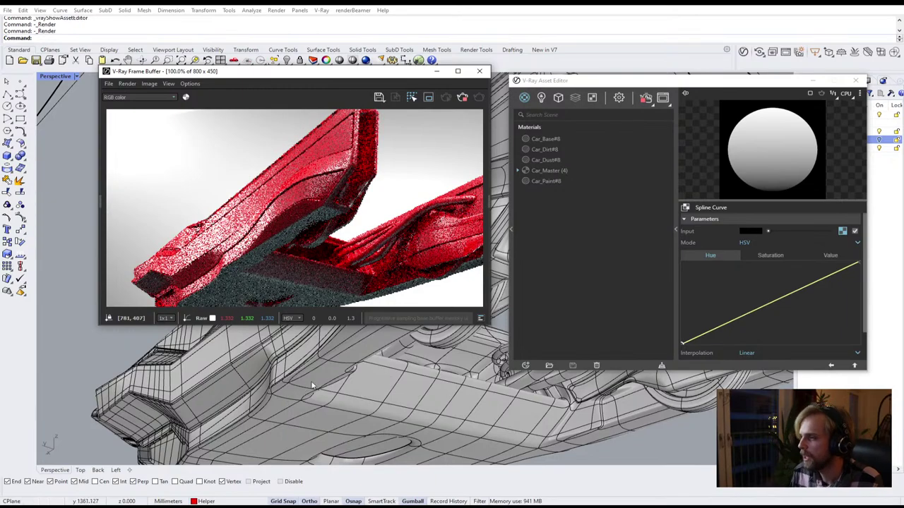
Frame the curved pipes of the car and limit the render to a region around them, enlarged to 200%
scroll(385, 404, "up", 4)
right_click_drag(365, 407, 391, 388)
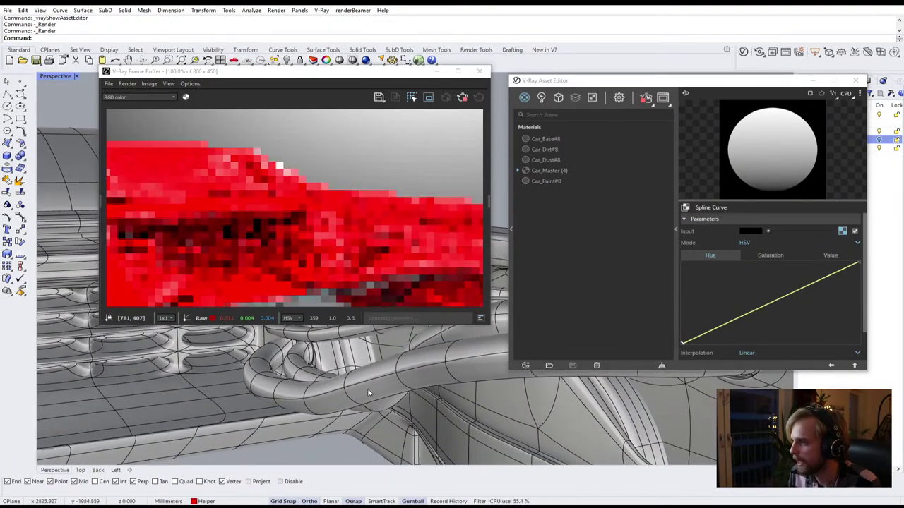
left_click(428, 97)
left_click_drag(236, 157, 328, 308)
scroll(272, 280, "up", 1)
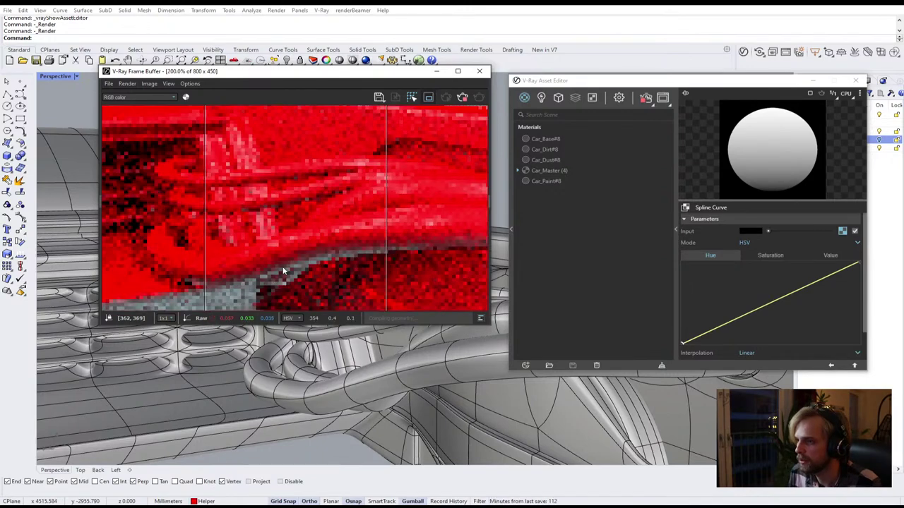
Shape the Spline Curve's Value curve with two added points: one at zero well past the middle, one at position 1 and value about 0.53
scroll(382, 255, "down", 1)
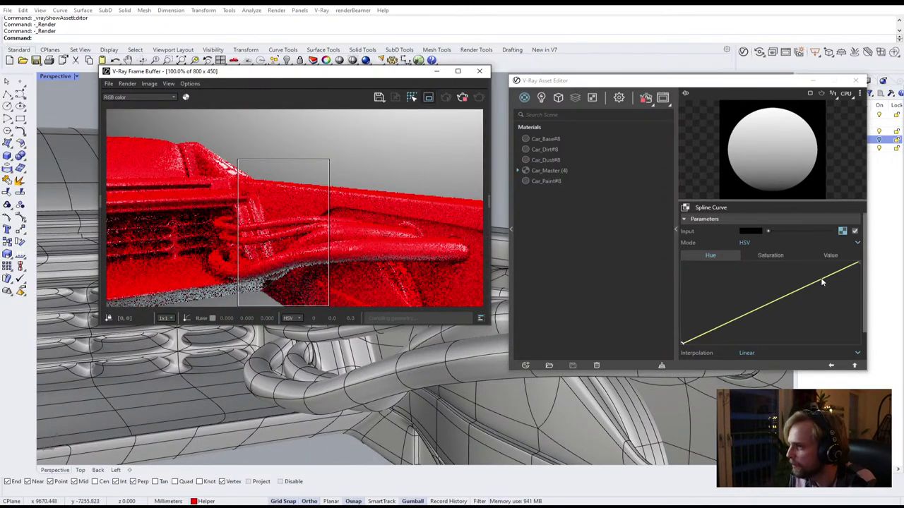
left_click(826, 259)
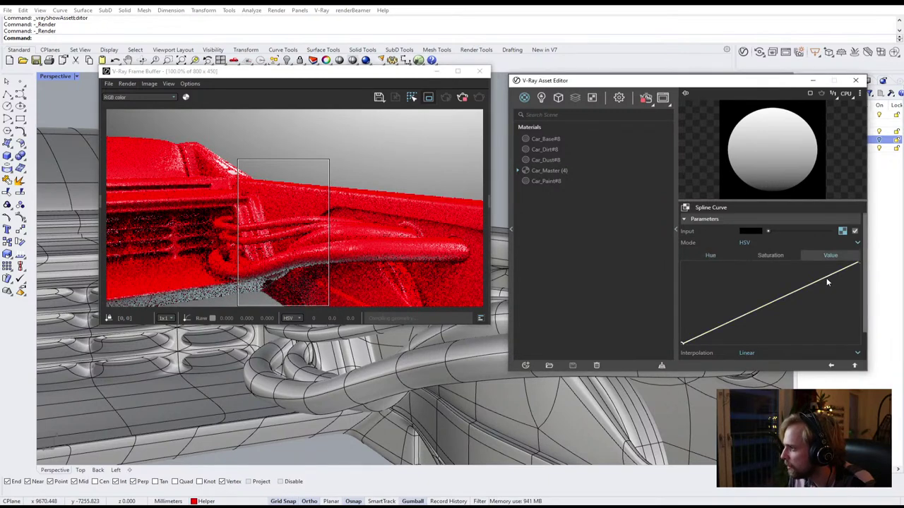
left_click_drag(824, 277, 843, 307)
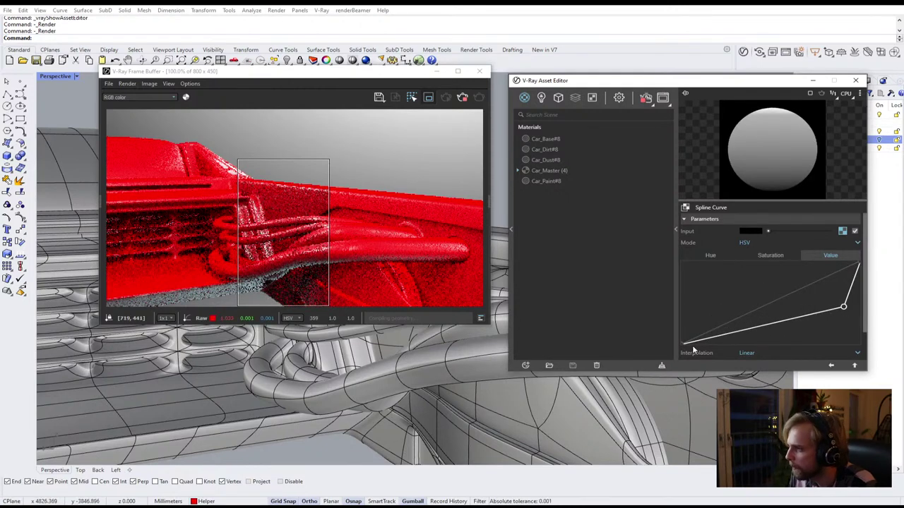
left_click_drag(775, 323, 804, 350)
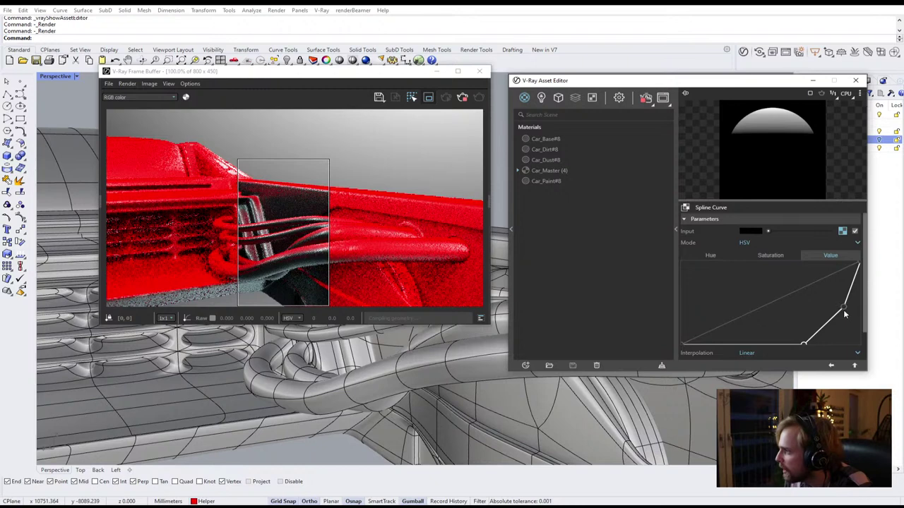
left_click_drag(803, 346, 824, 345)
left_click_drag(843, 311, 867, 304)
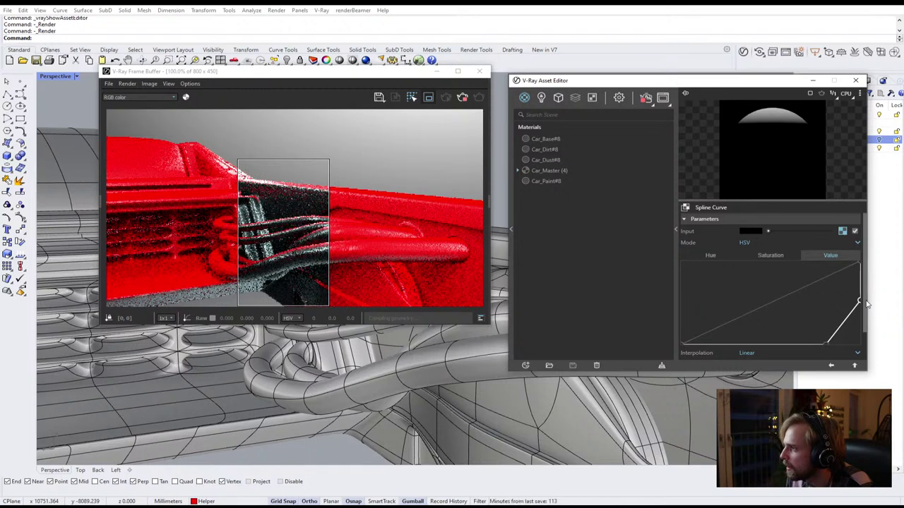
Try Smooth interpolation on the selected Value curve point, then set it to Spline
left_click(840, 353)
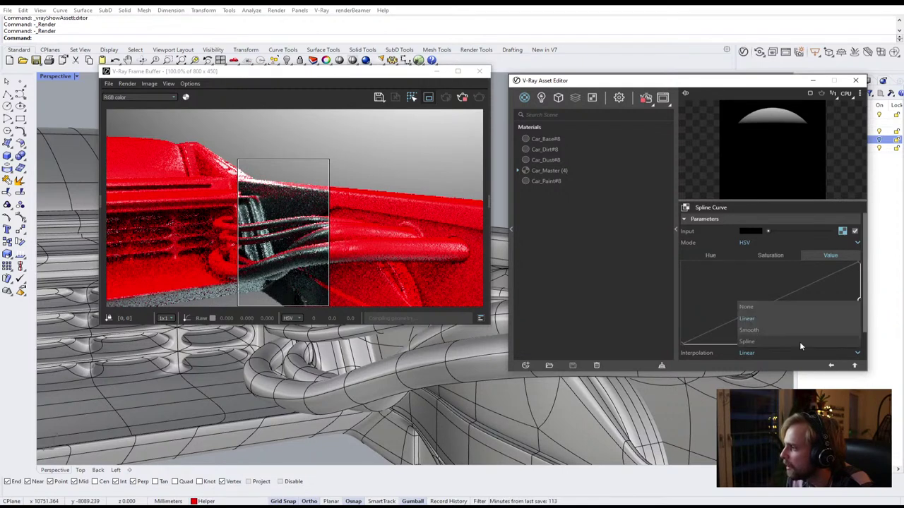
left_click(772, 331)
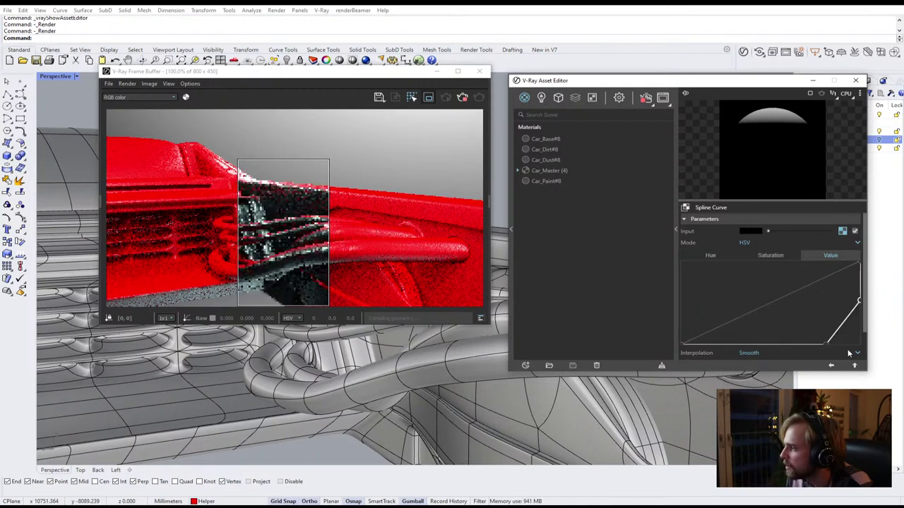
left_click(849, 353)
left_click(789, 343)
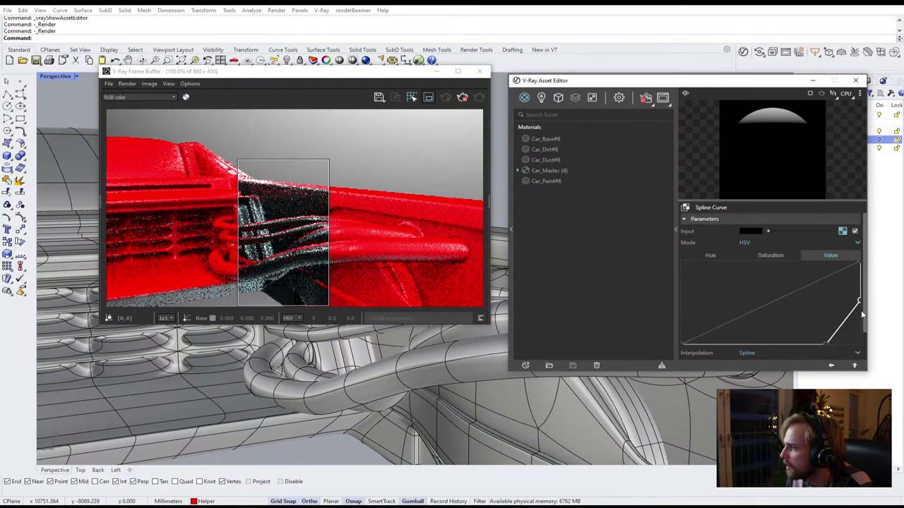
Try extra points on the Value curve, including one at position 0.226 and value 0.704, and remove them
left_click_drag(862, 310, 863, 334)
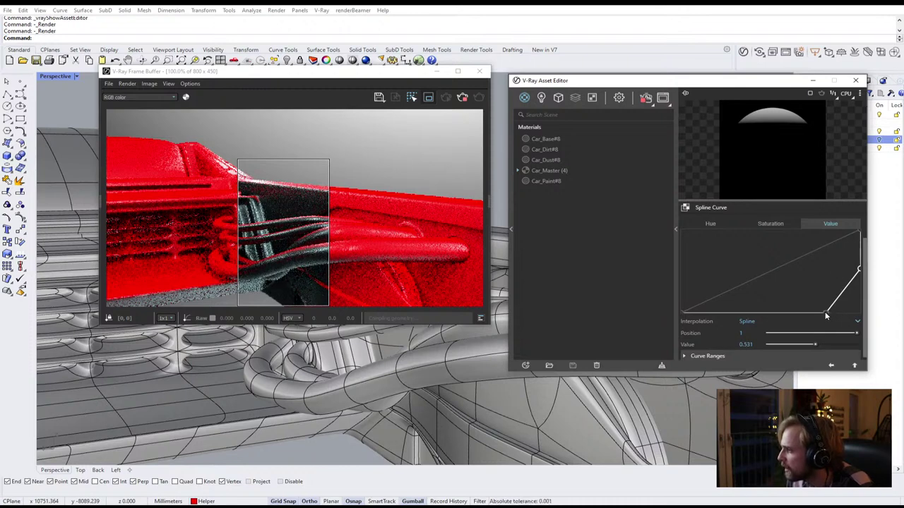
left_click_drag(825, 311, 840, 302)
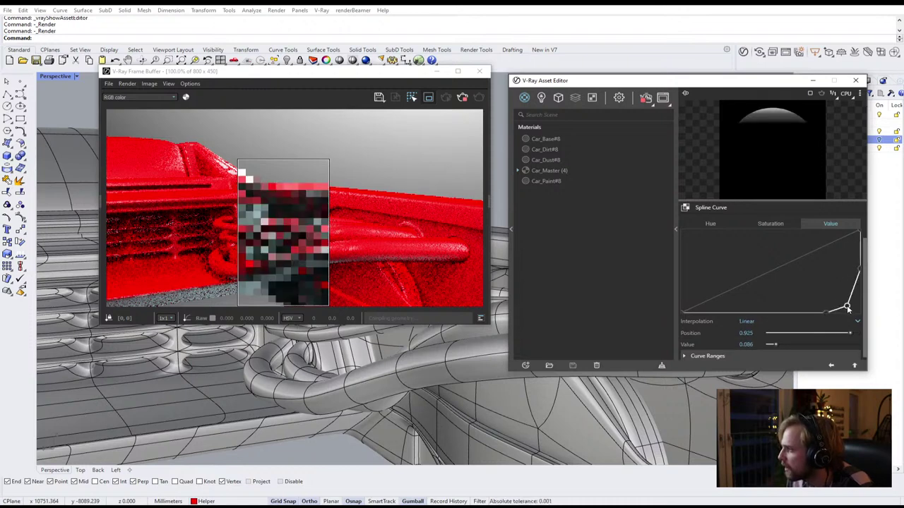
left_click_drag(847, 308, 825, 312)
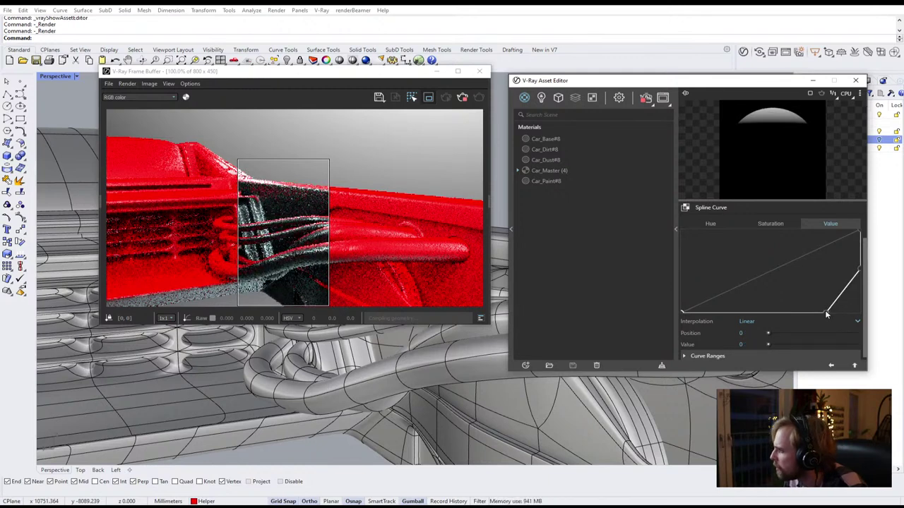
left_click(825, 311)
mouse_move(825, 311)
left_mouse_down()
mouse_move(825, 282)
mouse_move(793, 312)
mouse_move(825, 312)
left_mouse_up()
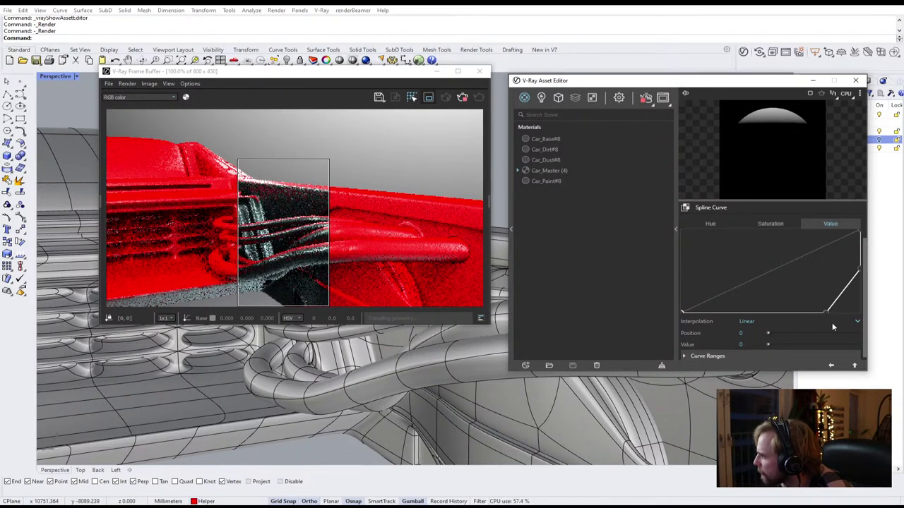
left_click_drag(864, 312, 841, 315)
left_click(722, 252)
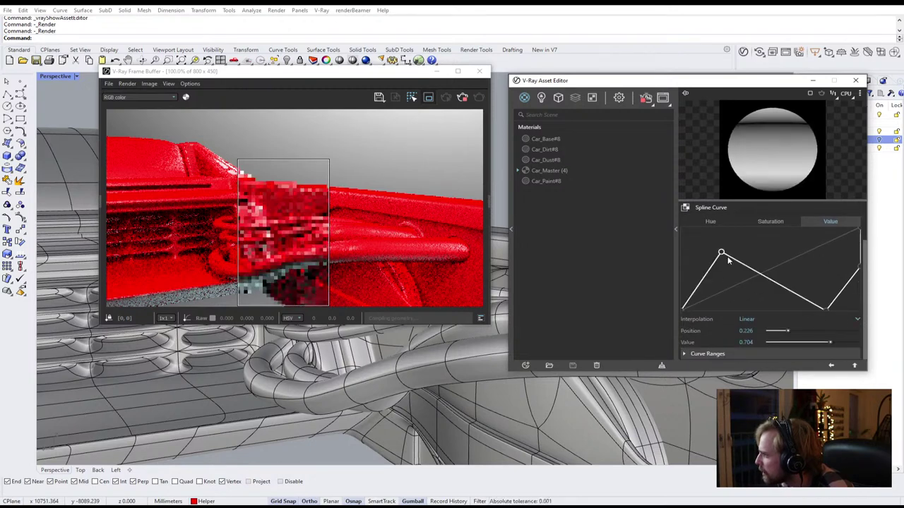
right_click(723, 252)
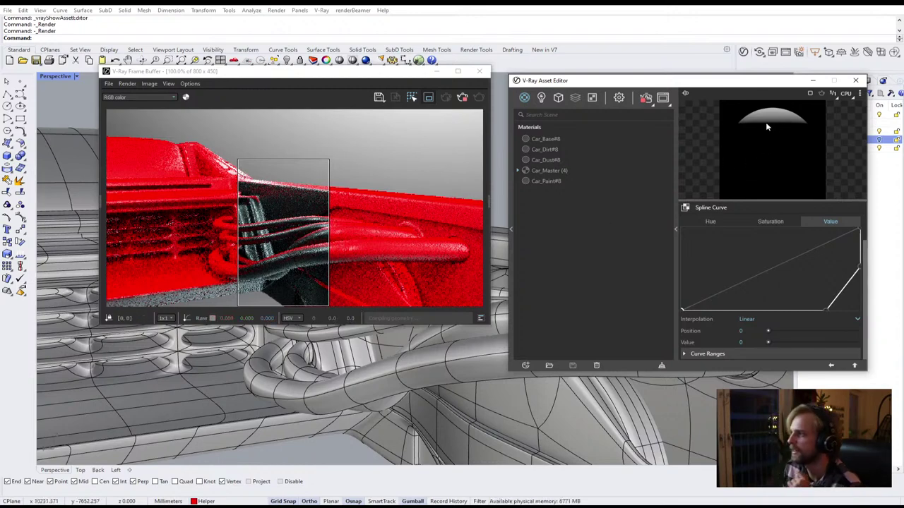
Turn off the region render so the whole frame is rendered, and check it at 100%
left_click(429, 96)
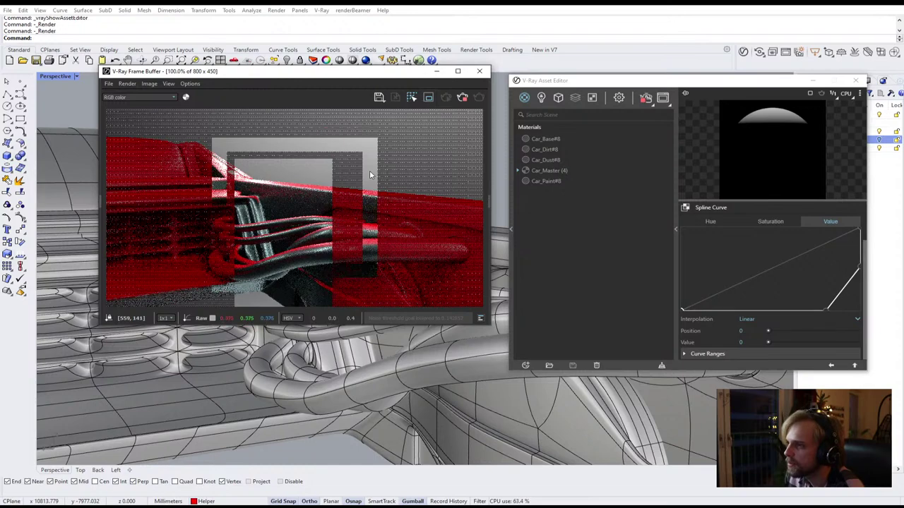
scroll(307, 208, "down", 1)
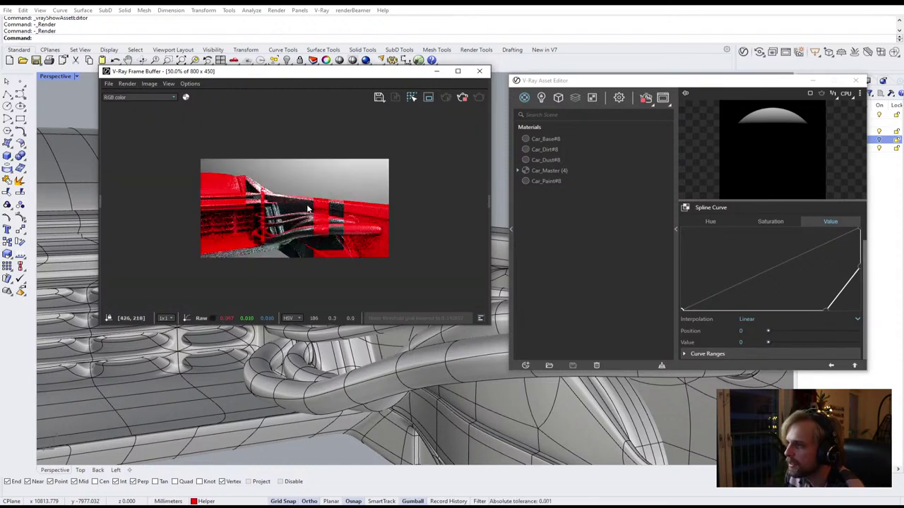
scroll(209, 195, "up", 1)
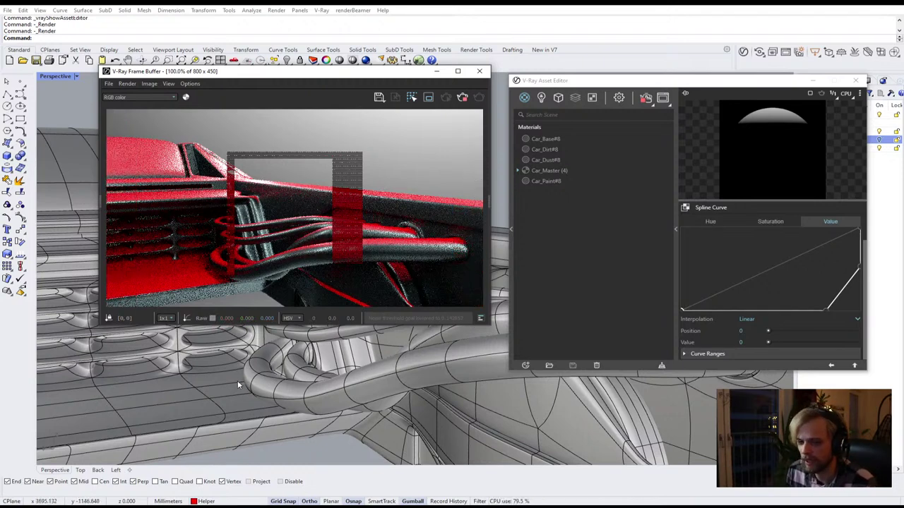
Return to the Mix (Map) texture and load the dust_speckles image from the Car project folder as its Color Top bitmap
left_click(856, 366)
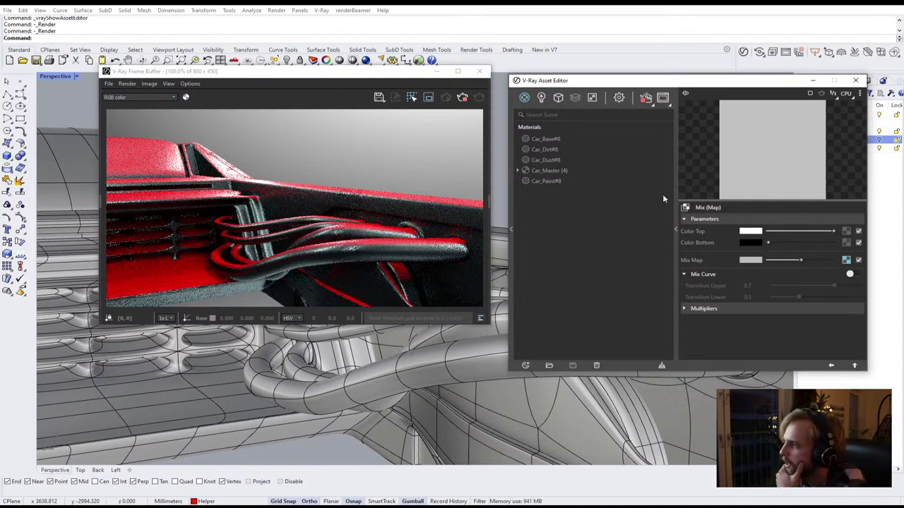
right_click_drag(311, 400, 225, 362)
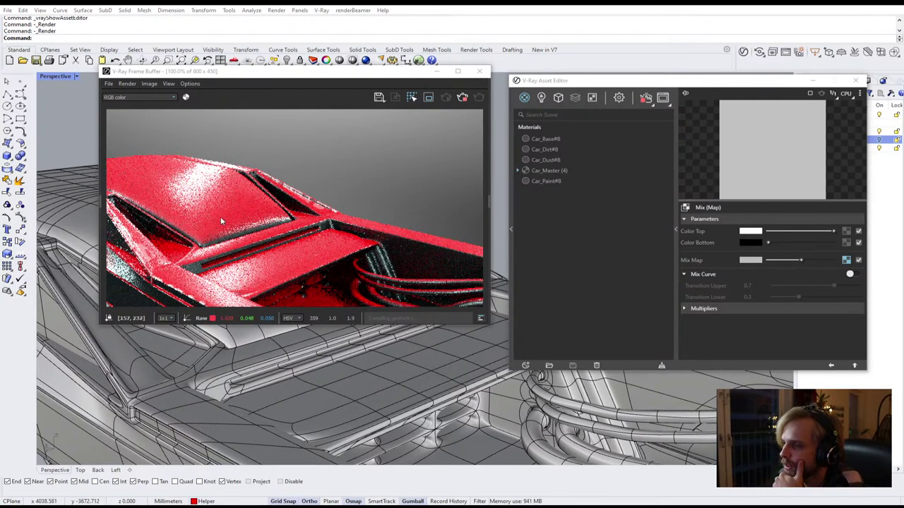
left_click_drag(655, 85, 594, 101)
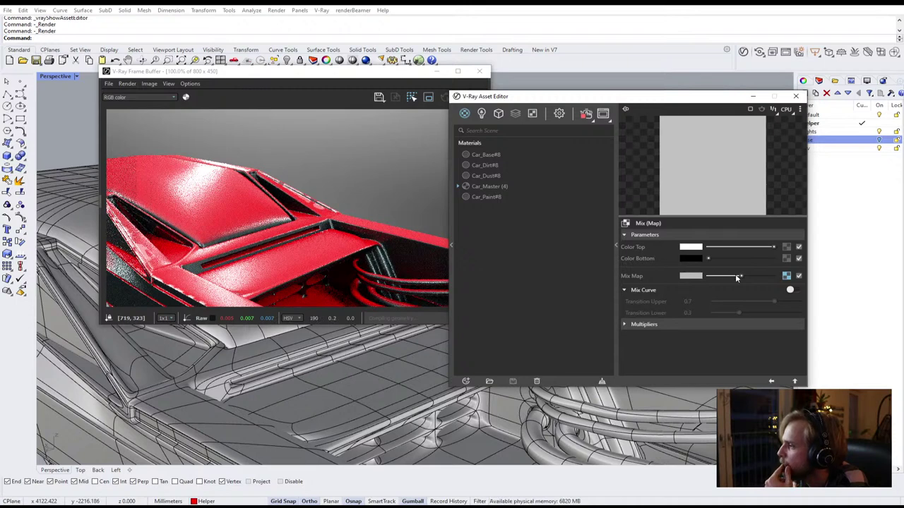
left_click(788, 247)
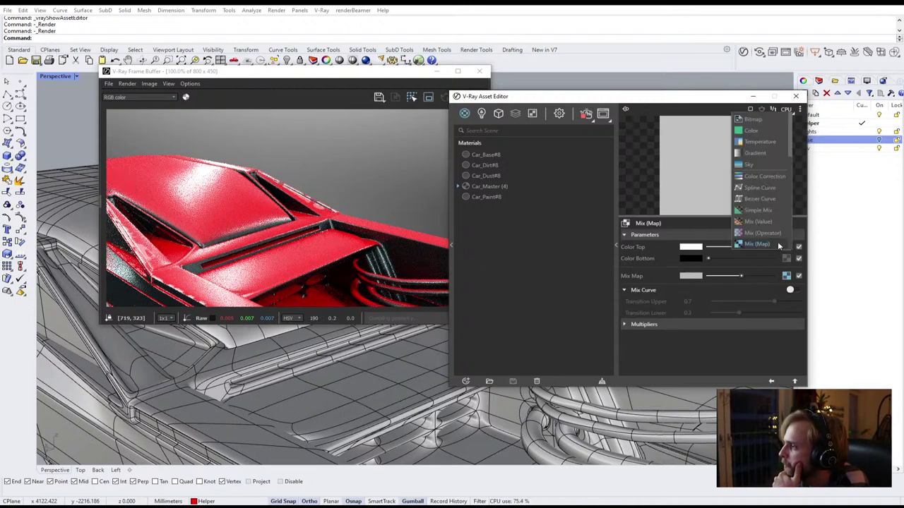
left_click(766, 120)
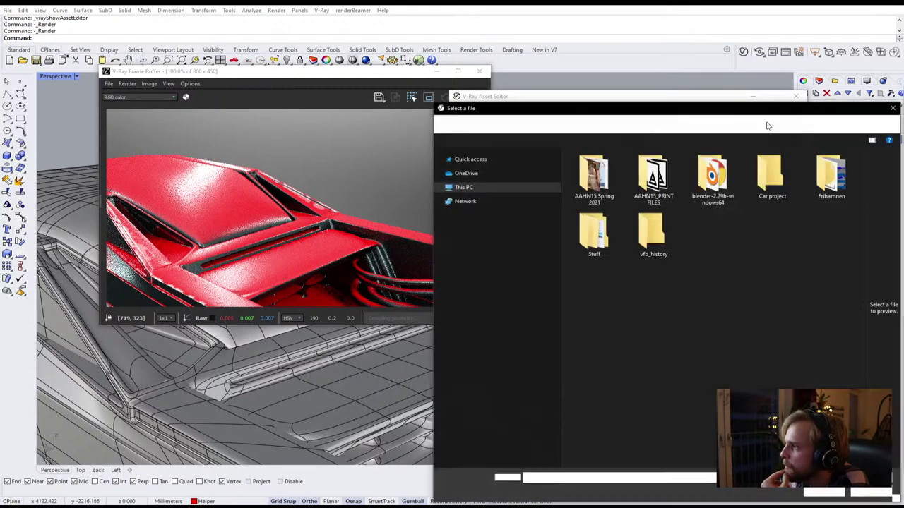
left_click_drag(713, 112, 479, 97)
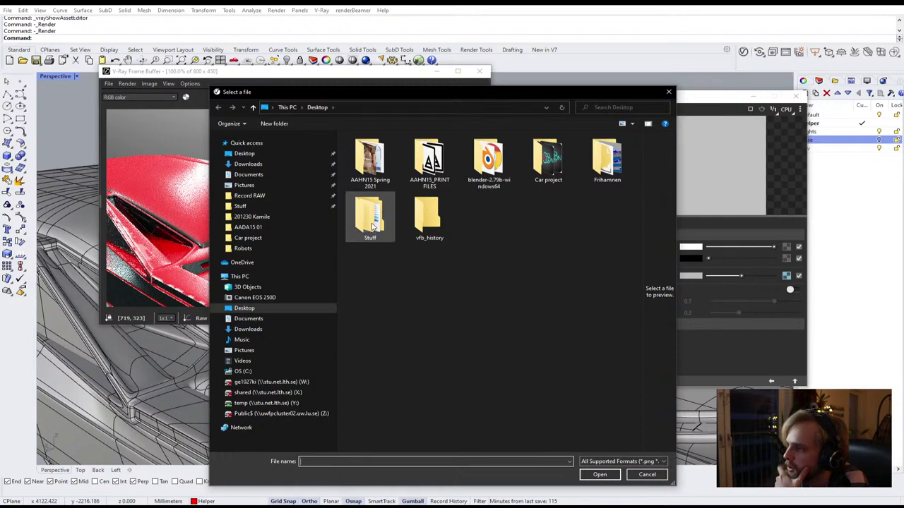
double_click(554, 163)
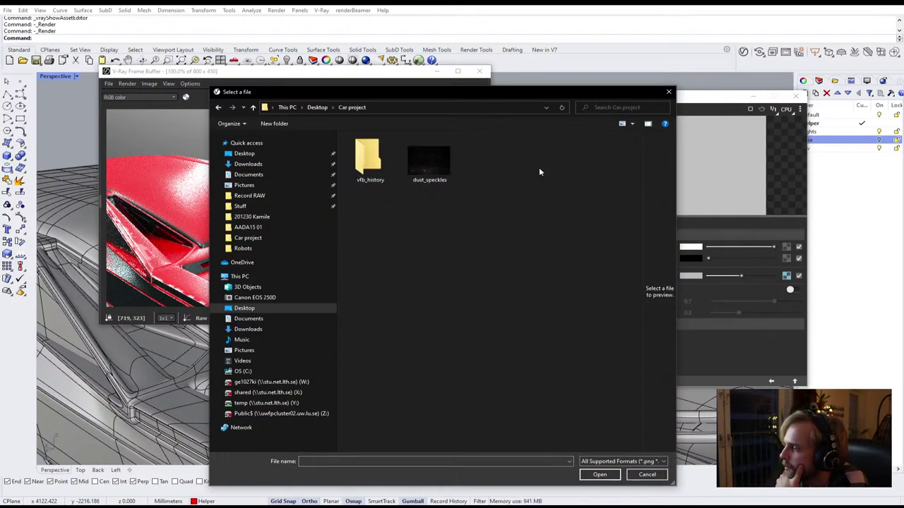
left_click(424, 164)
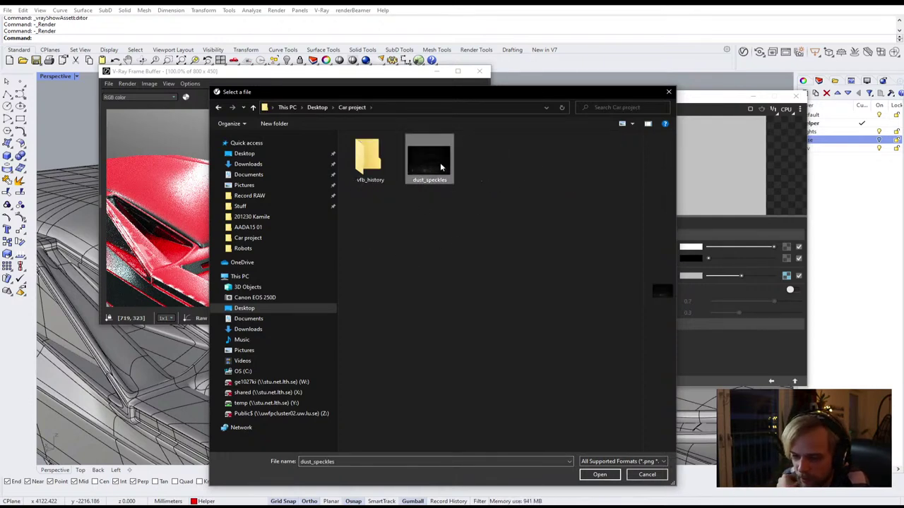
left_click(599, 474)
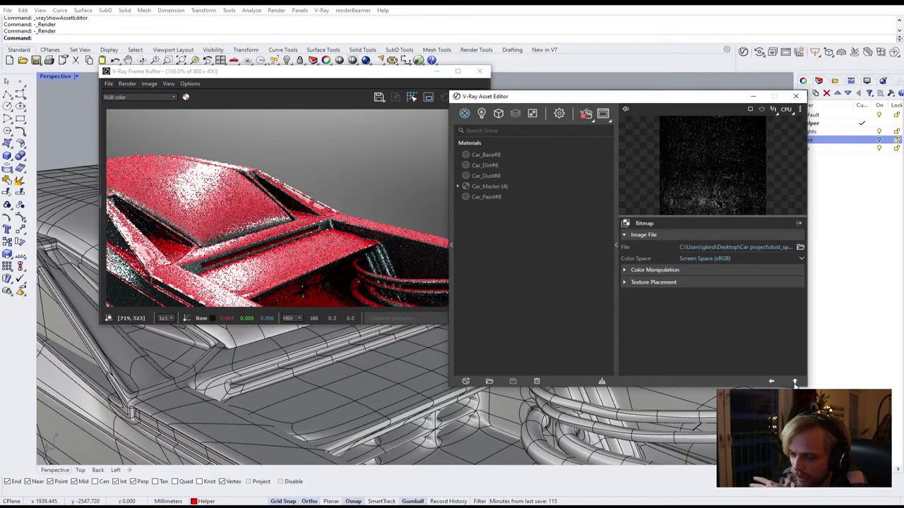
Wrap the Color Top bitmap in a Tri-Planar texture and set its size to 500
left_click(794, 381)
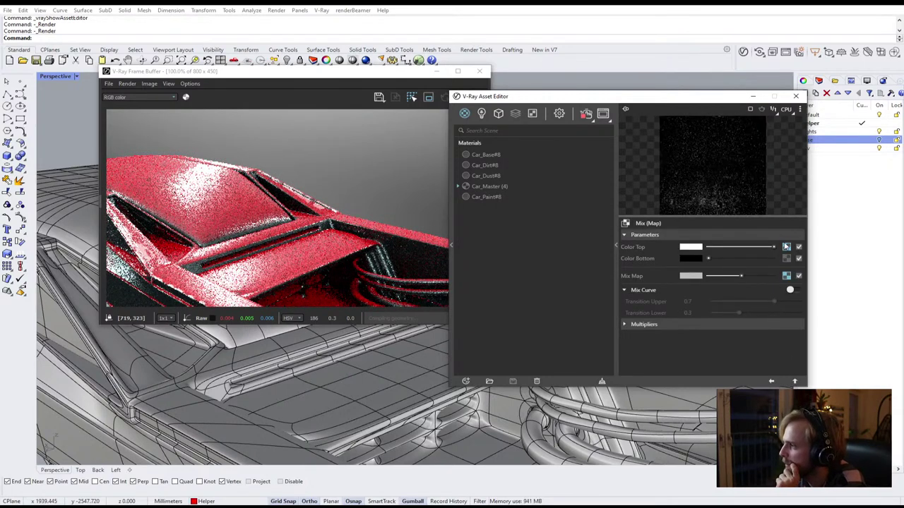
left_click(786, 249)
mouse_move(766, 288)
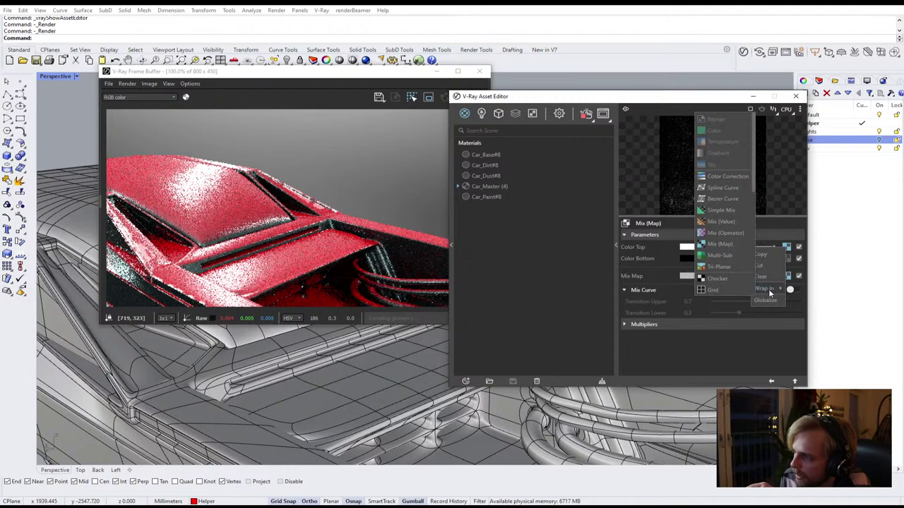
left_click(720, 267)
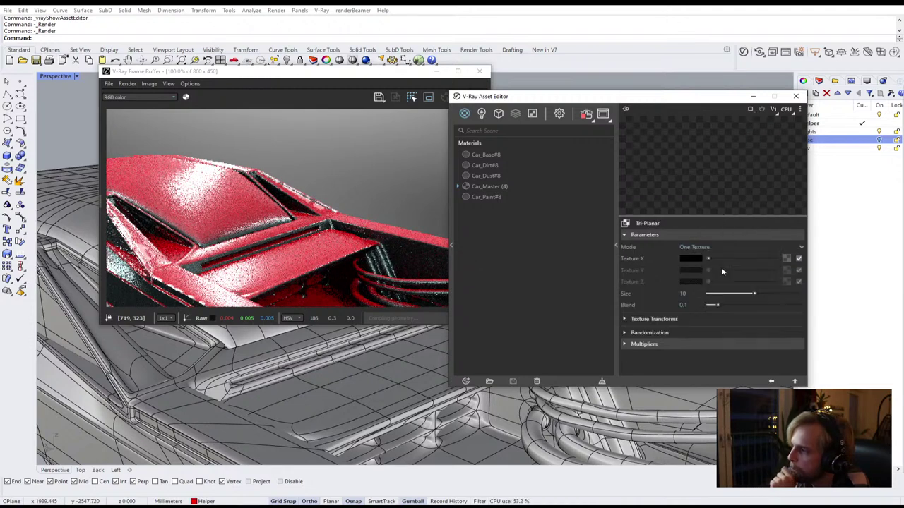
left_click_drag(692, 293, 651, 293)
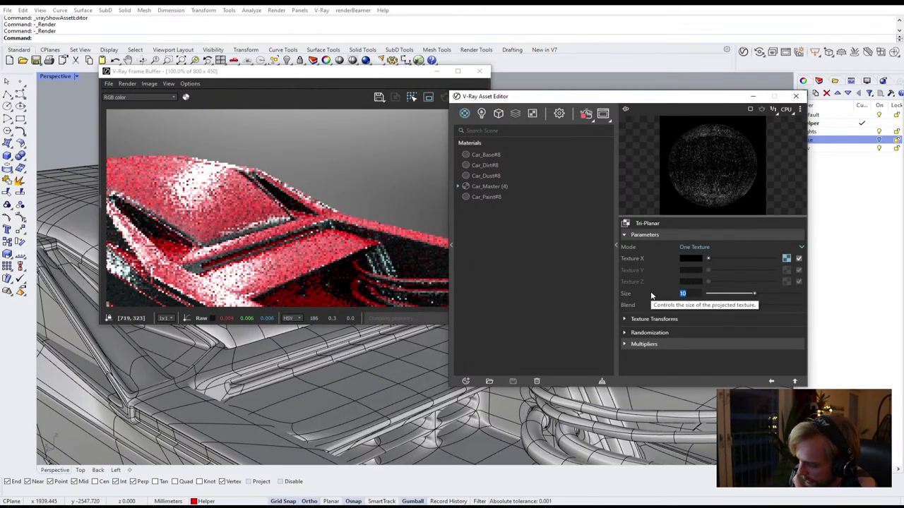
type("500")
key("Return")
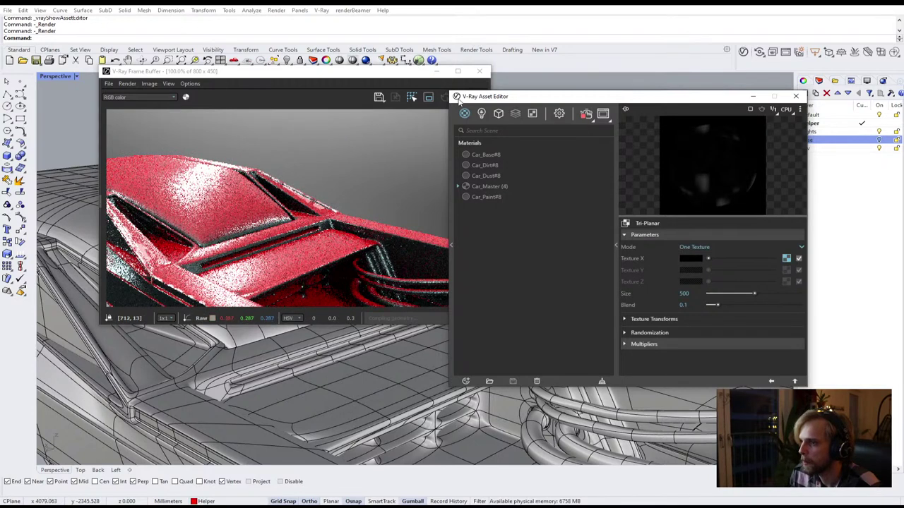
Restart the interactive render and inspect the dust speckles up close on the car's upper body panels
left_click(589, 113)
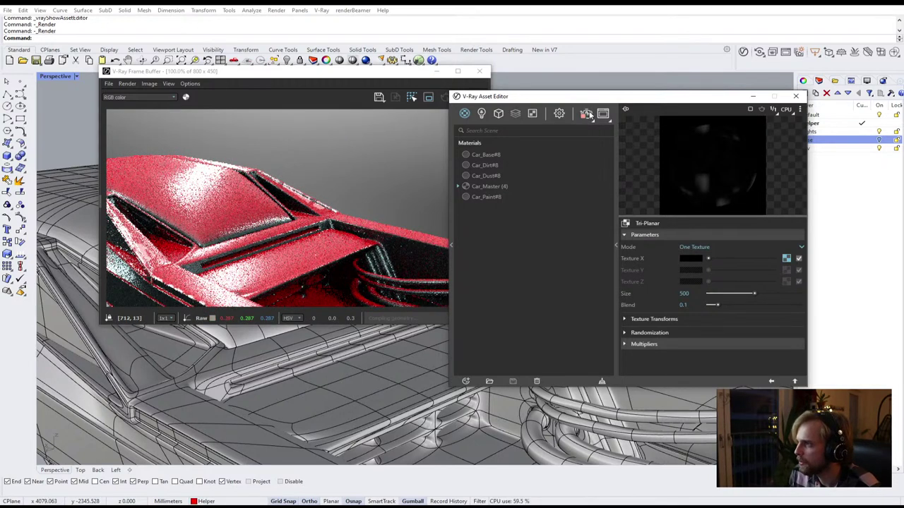
left_click(586, 114)
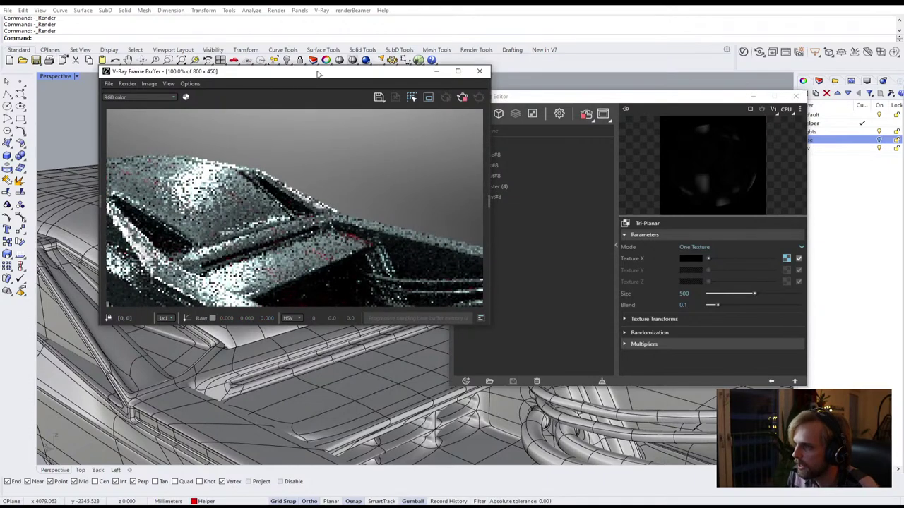
left_click_drag(318, 73, 397, 28)
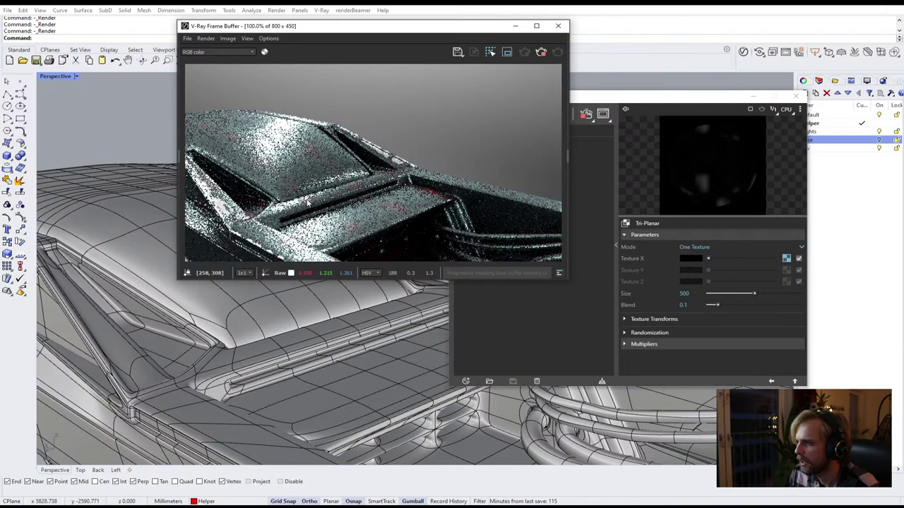
right_click_drag(284, 338, 307, 344)
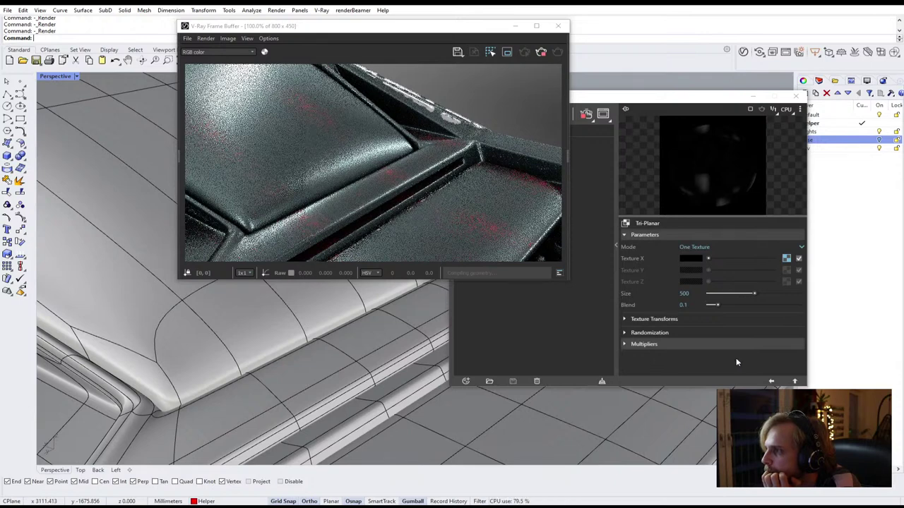
Return to the Mix (Map) texture and wrap its Color Top Tri-Planar texture in a Spline Curve
left_click(793, 381)
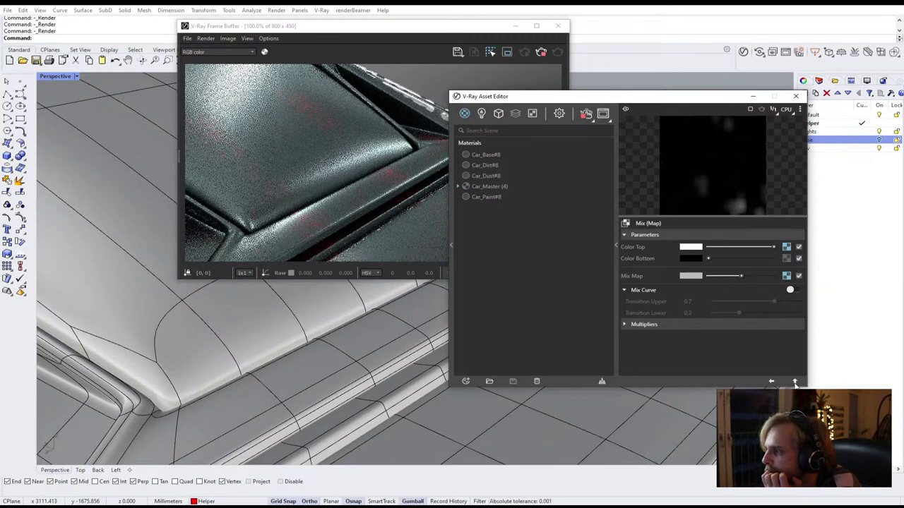
right_click(786, 247)
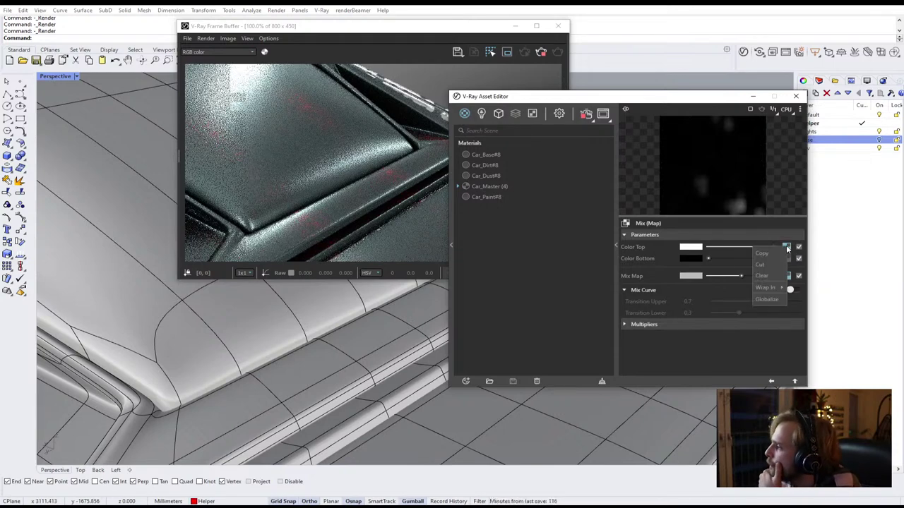
mouse_move(773, 287)
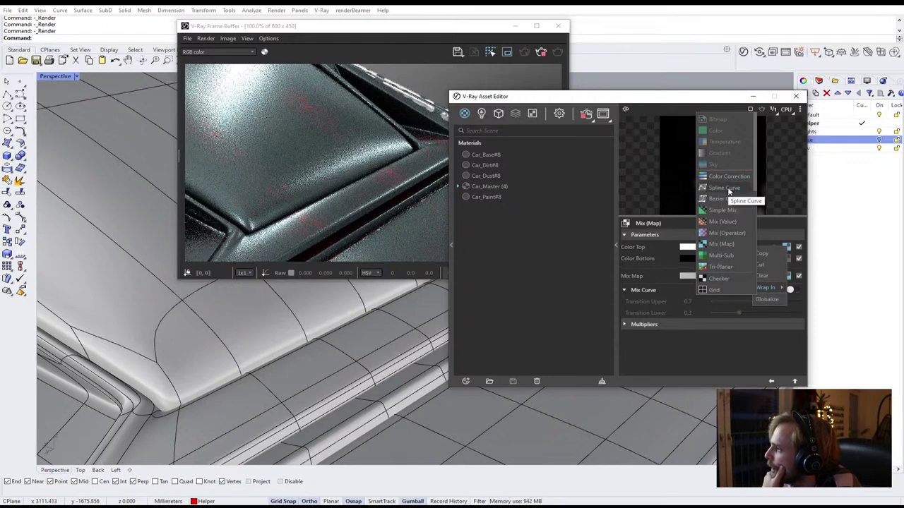
left_click(727, 187)
Add a raised point to the Spline Curve's Value curve to brighten the speckles, and restart the interactive render
left_click(770, 271)
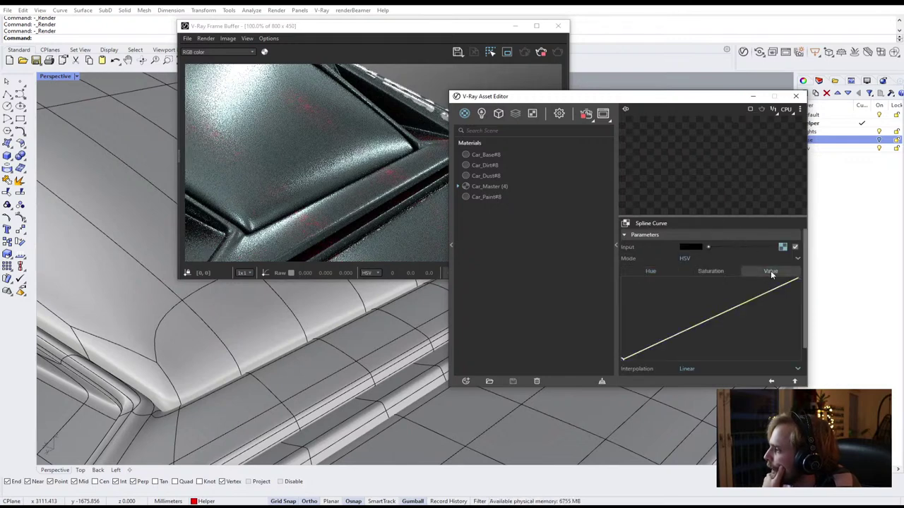
left_click_drag(756, 298, 740, 282)
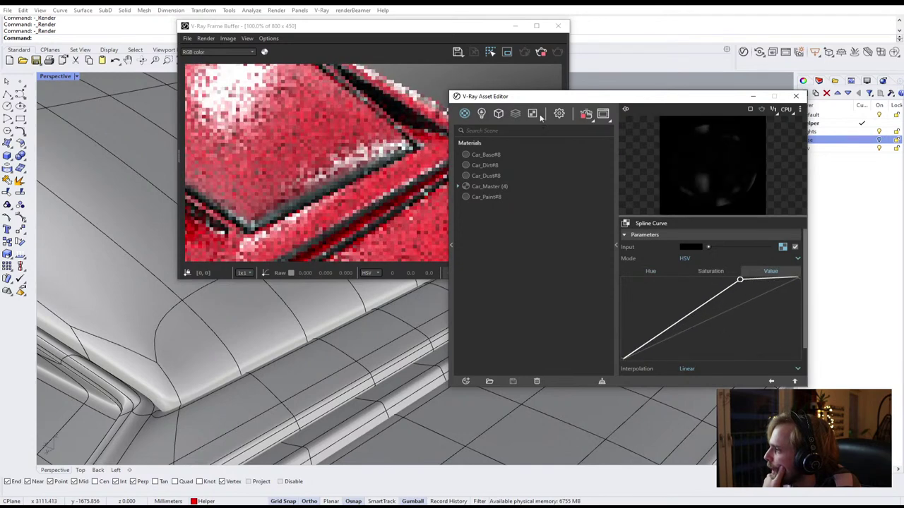
left_click(543, 55)
left_click(586, 114)
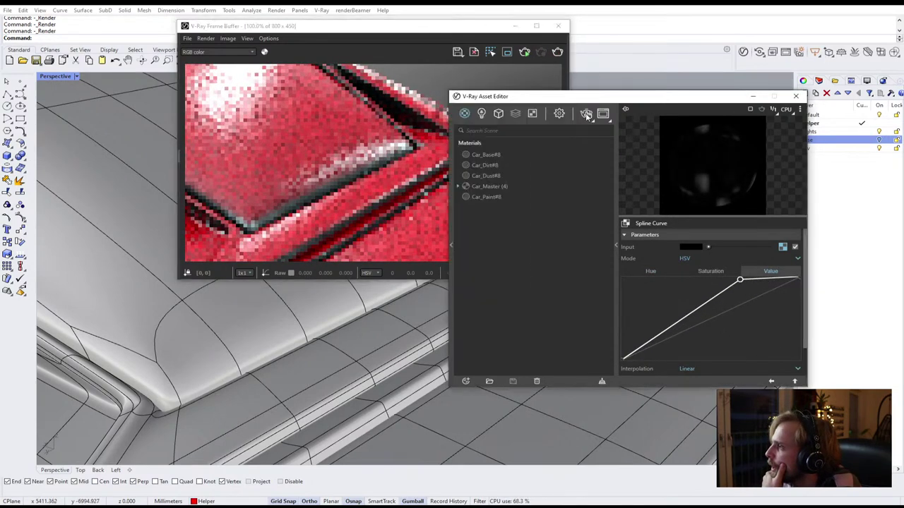
left_click(586, 114)
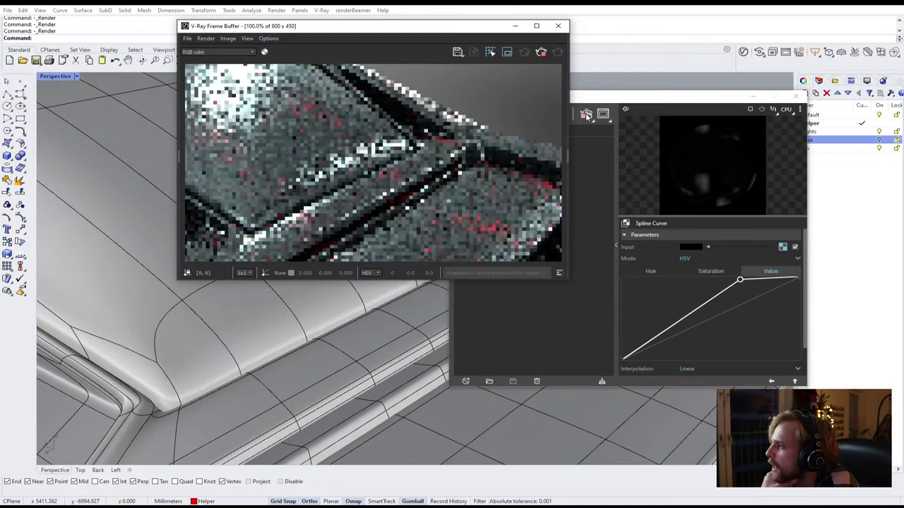
Steepen the Value curve by moving its upper point towards darker inputs, and lift the curve's start slightly above black
left_click_drag(740, 283, 704, 280)
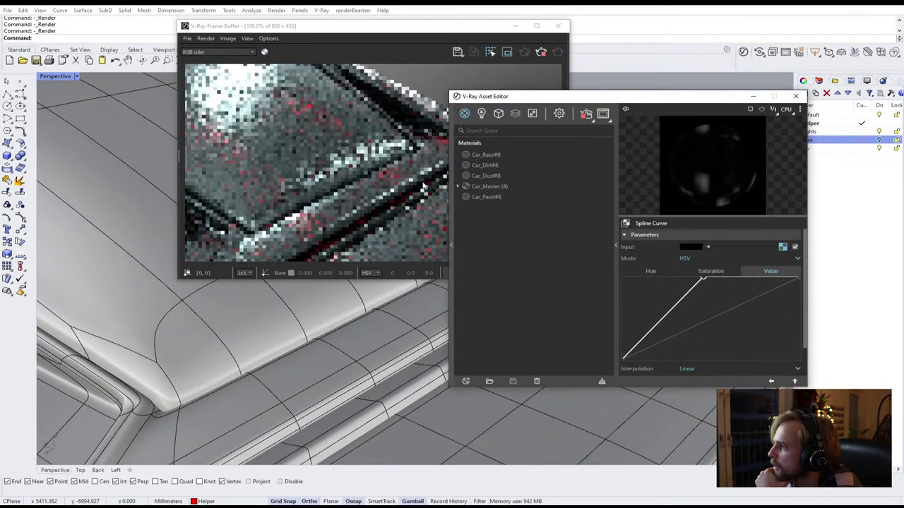
left_click(361, 36)
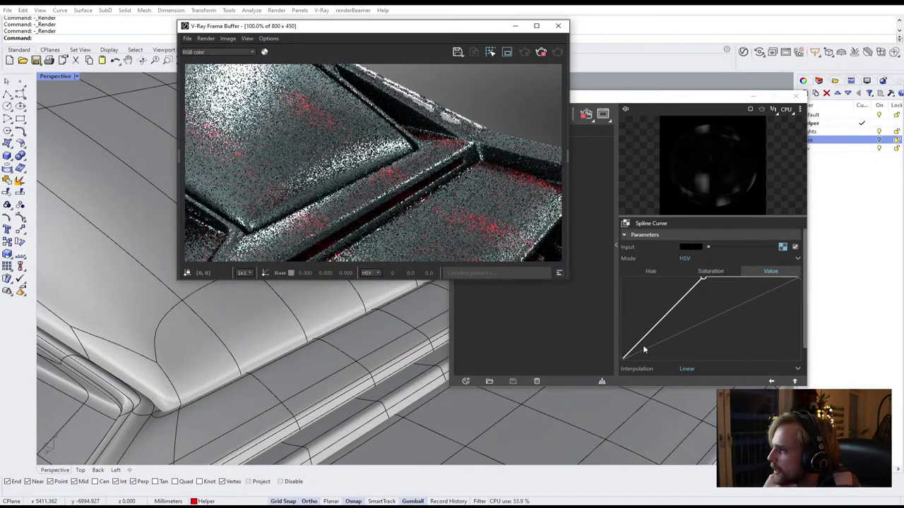
mouse_move(623, 356)
left_mouse_down()
mouse_move(616, 345)
mouse_move(620, 359)
left_mouse_up()
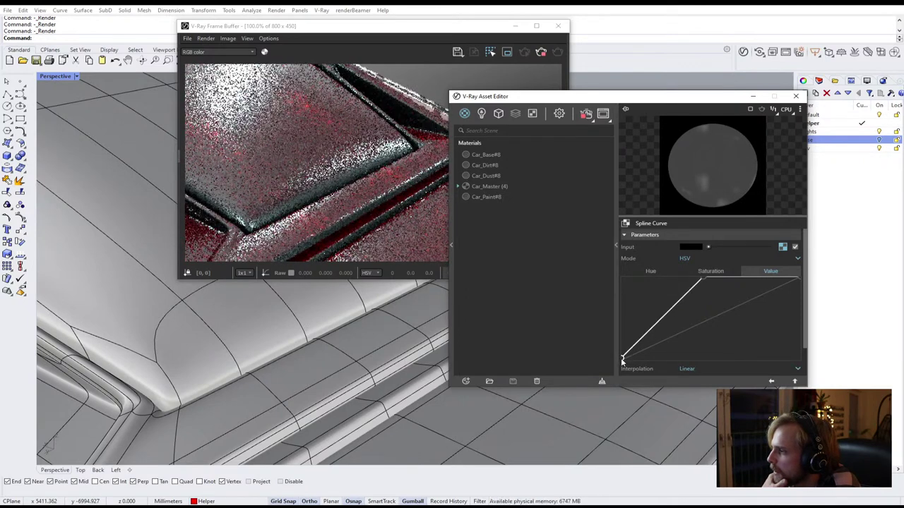
left_click_drag(622, 357, 622, 359)
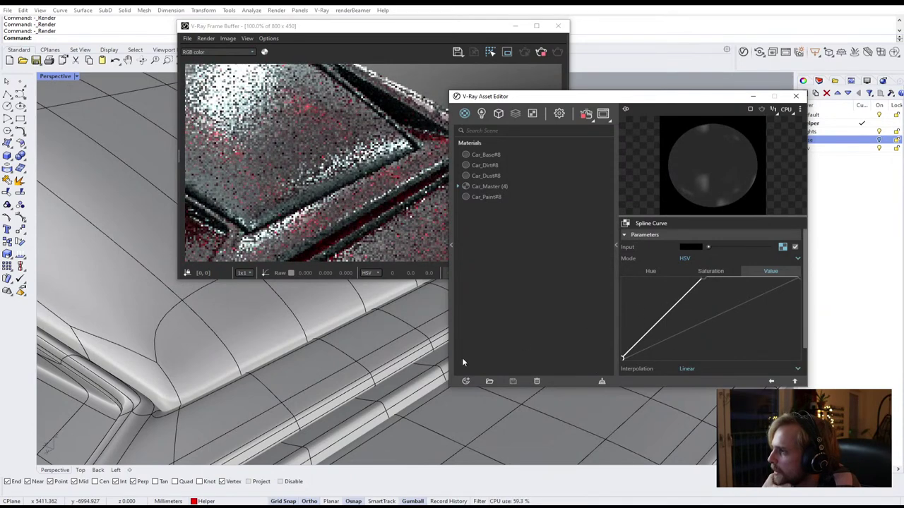
scroll(326, 203, "down", 2)
scroll(333, 203, "up", 2)
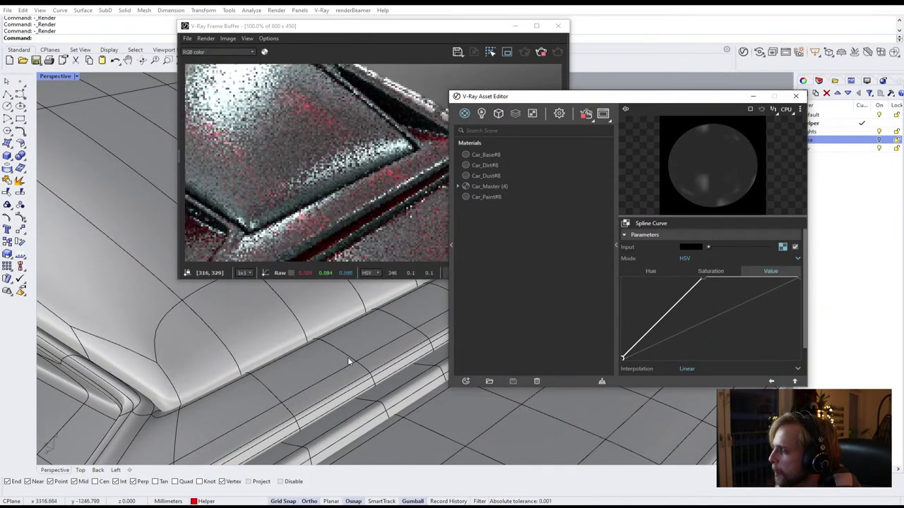
scroll(348, 361, "down", 3)
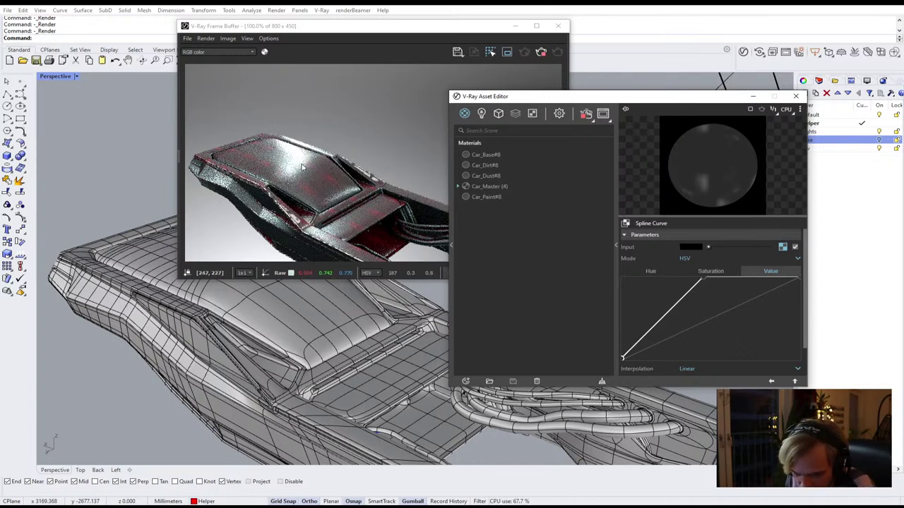
Set the dust speckle bitmap's texture placement type to Mapping Source and assign a UVW Placement as its source
left_click(783, 248)
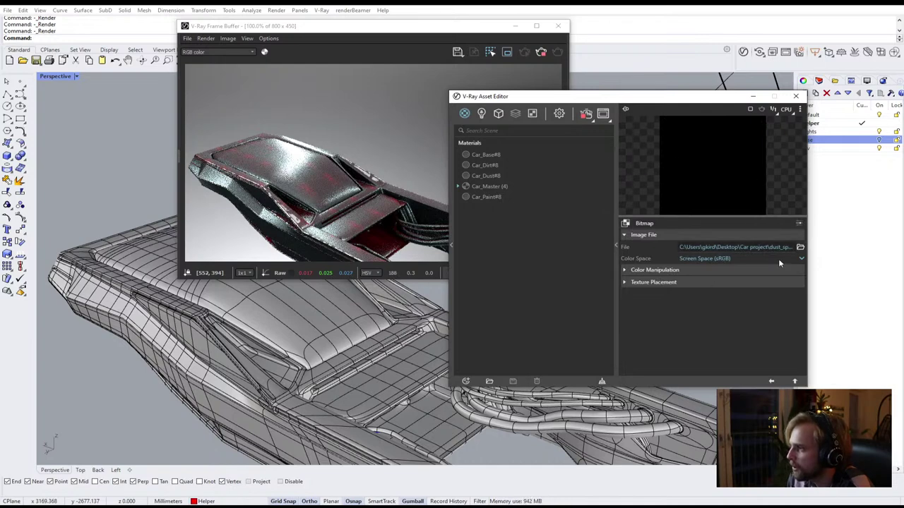
left_click(630, 282)
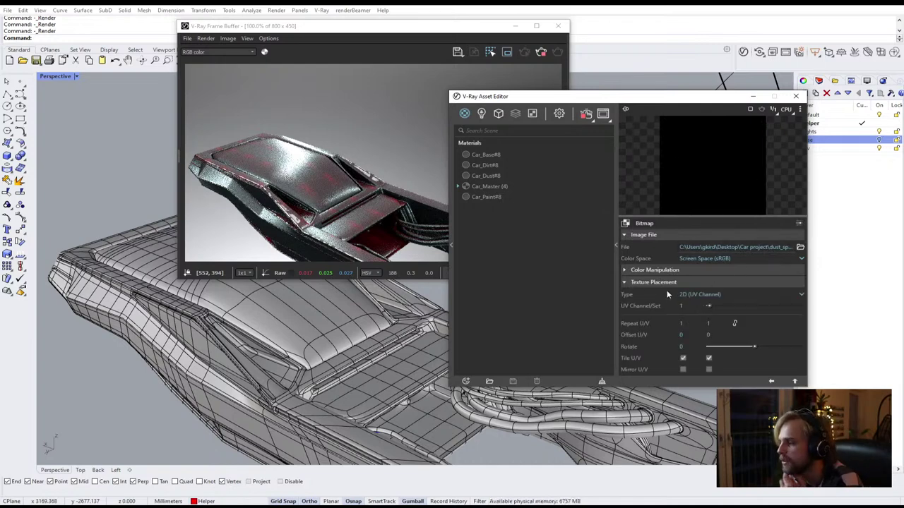
left_click(709, 295)
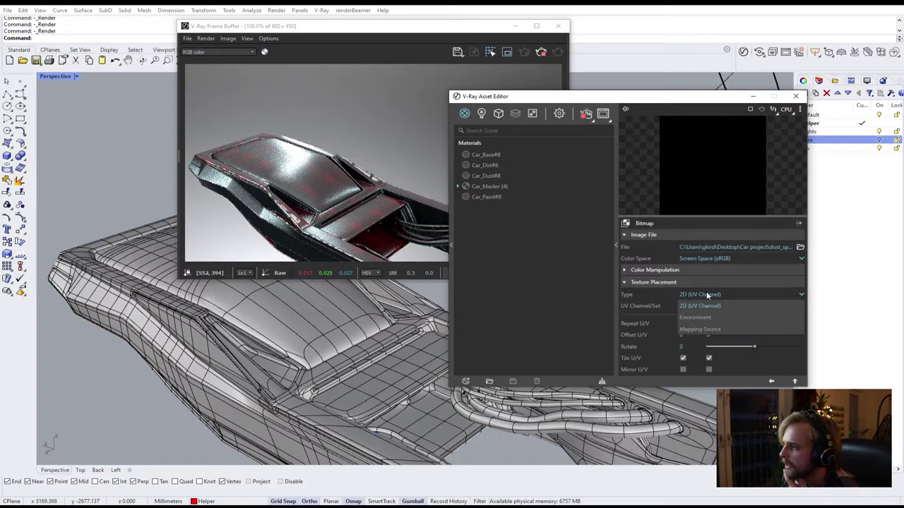
left_click(689, 328)
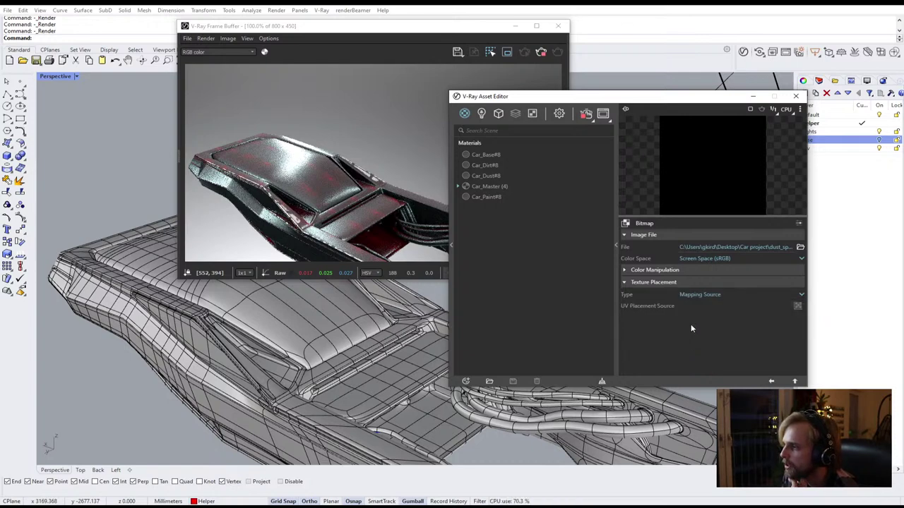
left_click(797, 307)
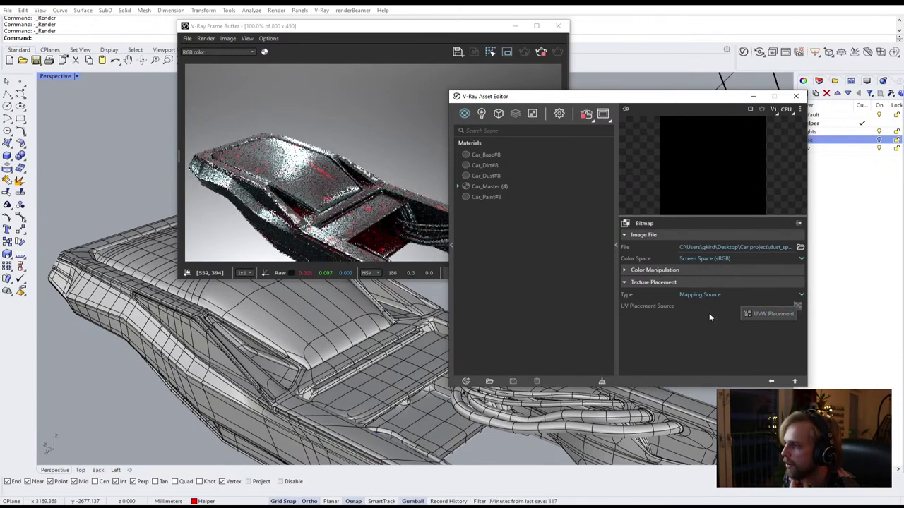
left_click(771, 314)
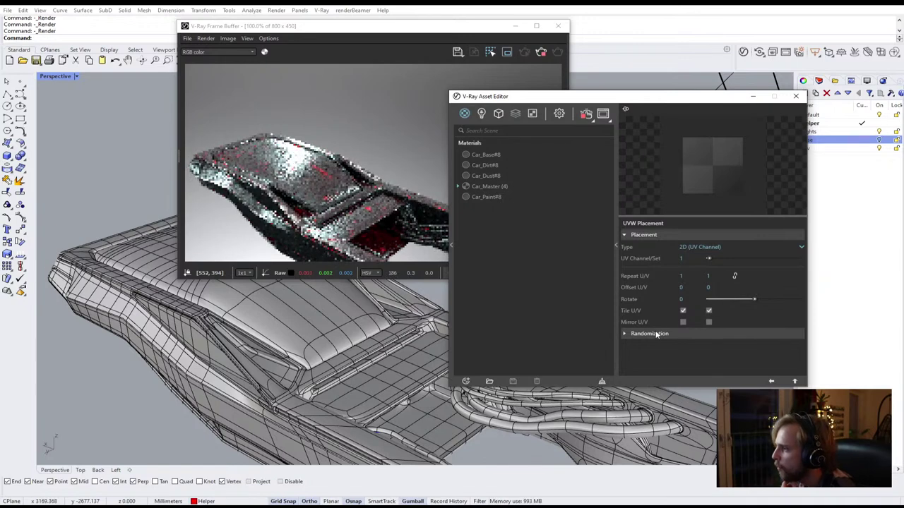
Enable Stochastic tiling in the UVW Placement's randomization settings and check the tiling on the car's body in the render
left_click(716, 333)
scroll(716, 313, "down", 3)
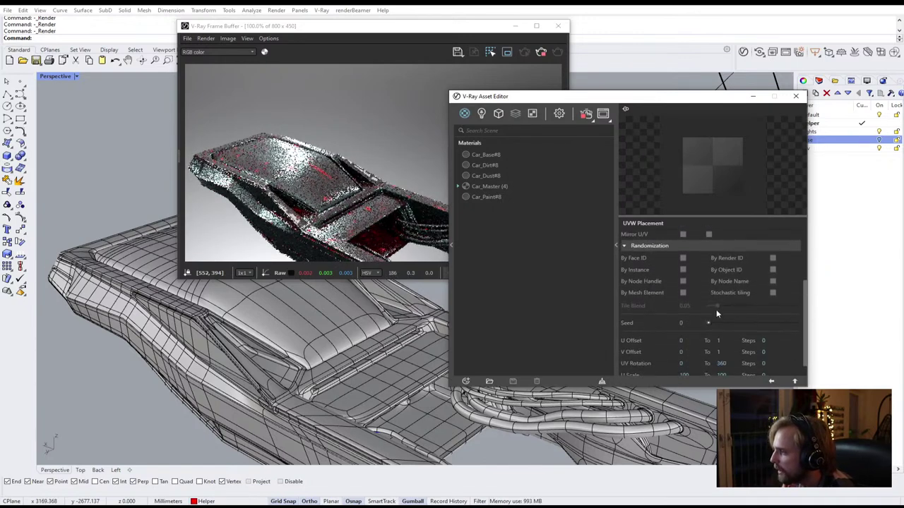
left_click(772, 293)
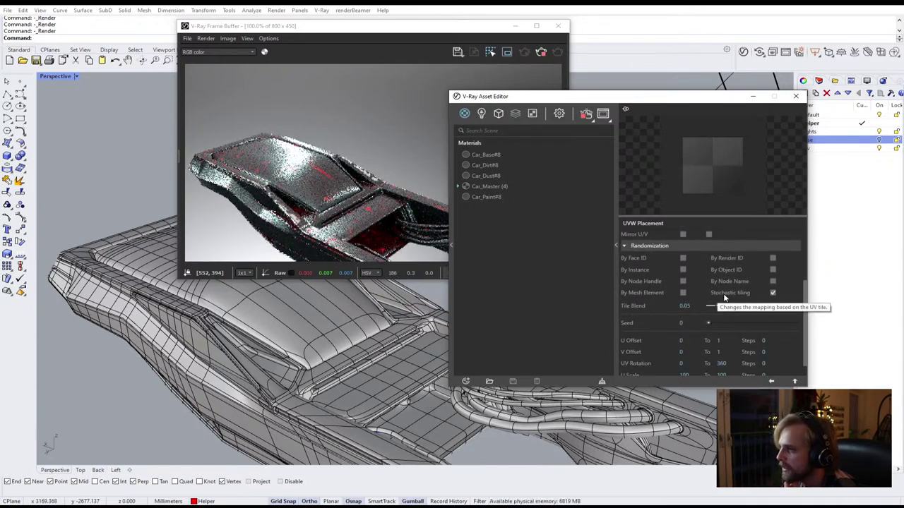
right_click_drag(298, 323, 306, 339)
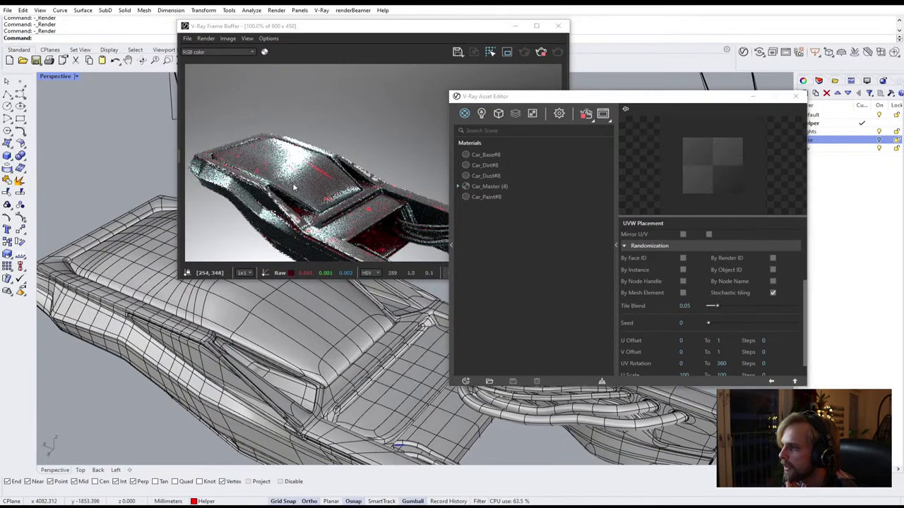
scroll(285, 166, "up", 1)
scroll(285, 168, "down", 2)
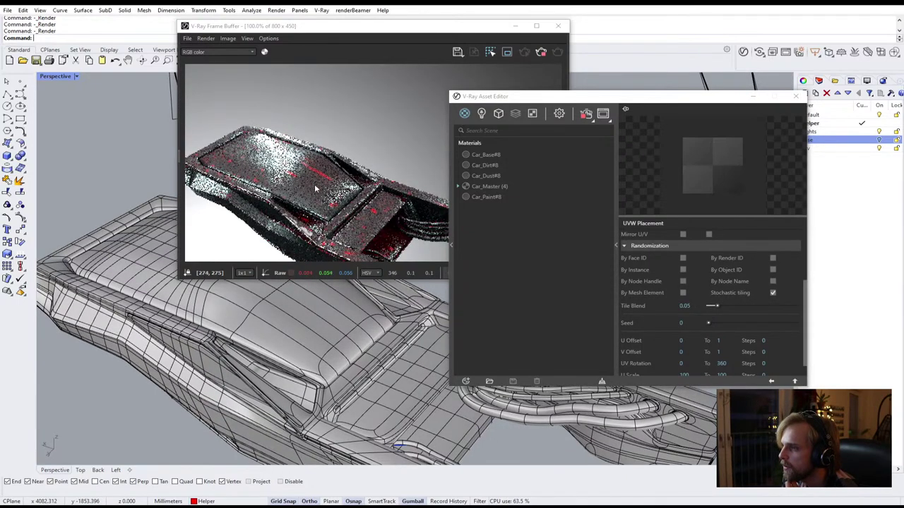
scroll(304, 174, "up", 2)
scroll(304, 175, "down", 2)
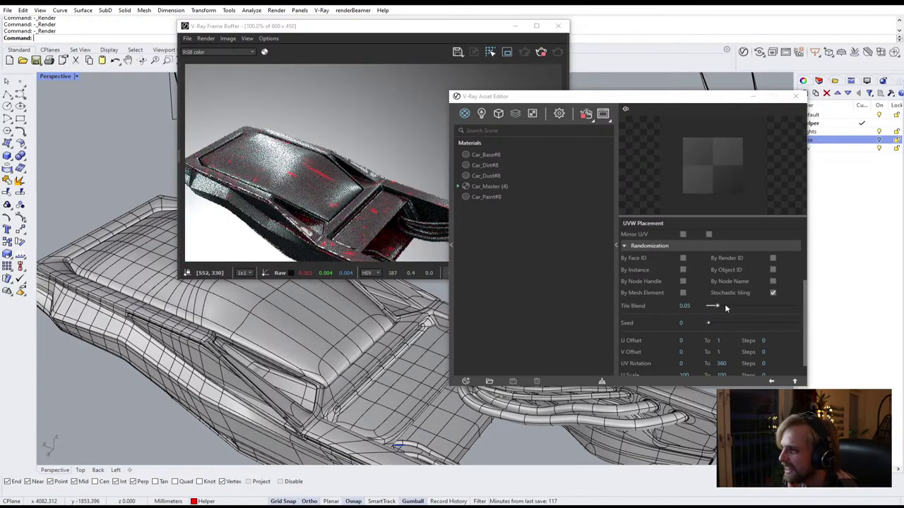
Restart the interactive render, set the stochastic Tile Blend to 0.11, and return to the speckle bitmap
left_click(541, 53)
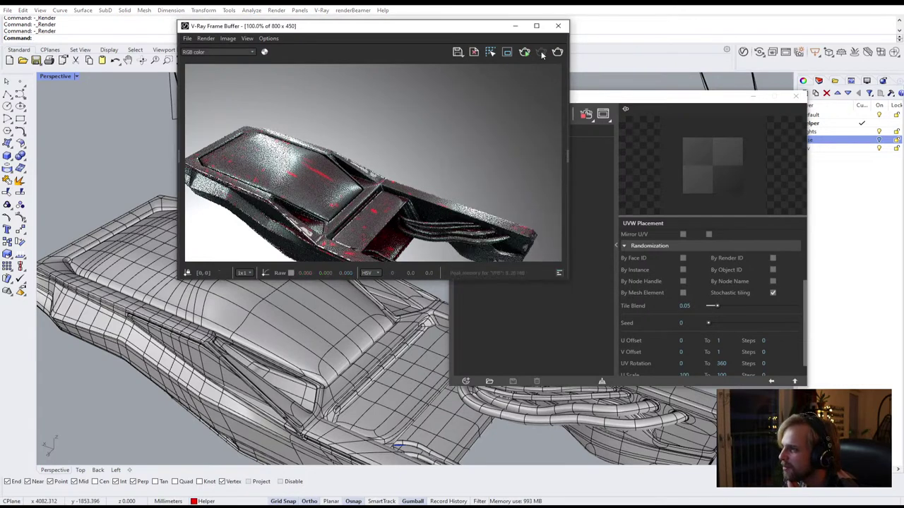
left_click(586, 115)
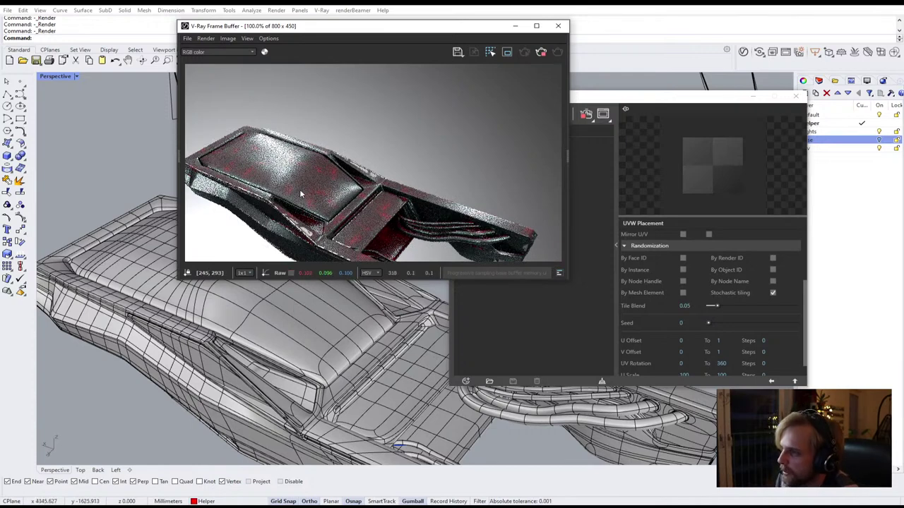
scroll(283, 166, "up", 1)
scroll(347, 191, "down", 1)
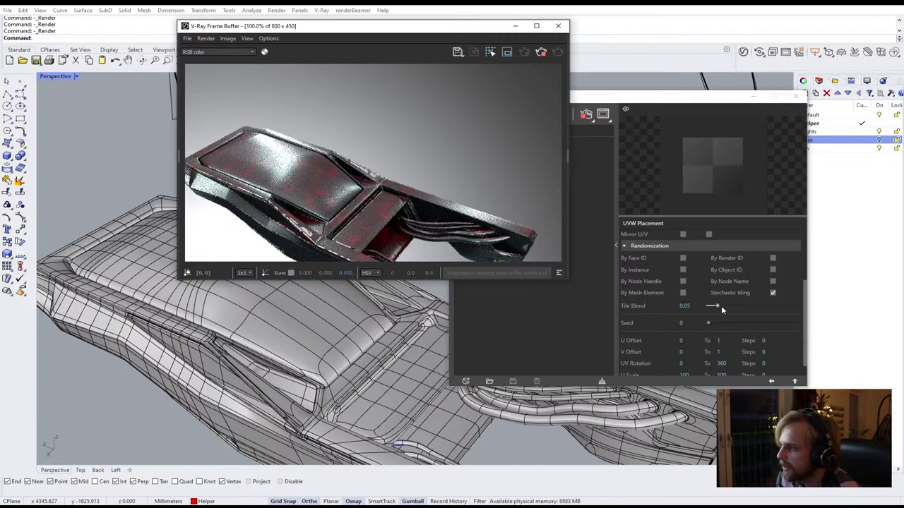
left_click_drag(722, 310, 728, 310)
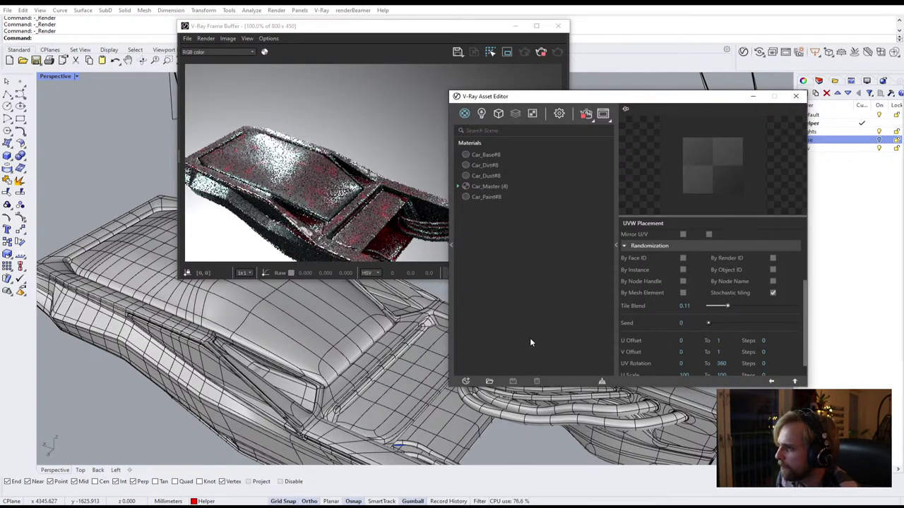
left_click(795, 382)
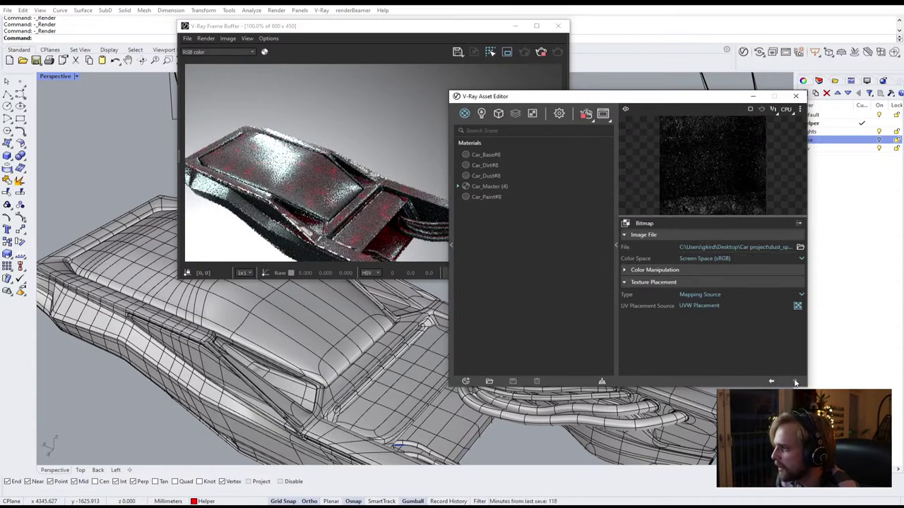
Set the Car_Dust material's diffuse color to a near-white gray with R, G and B at 0.909
left_click(485, 177)
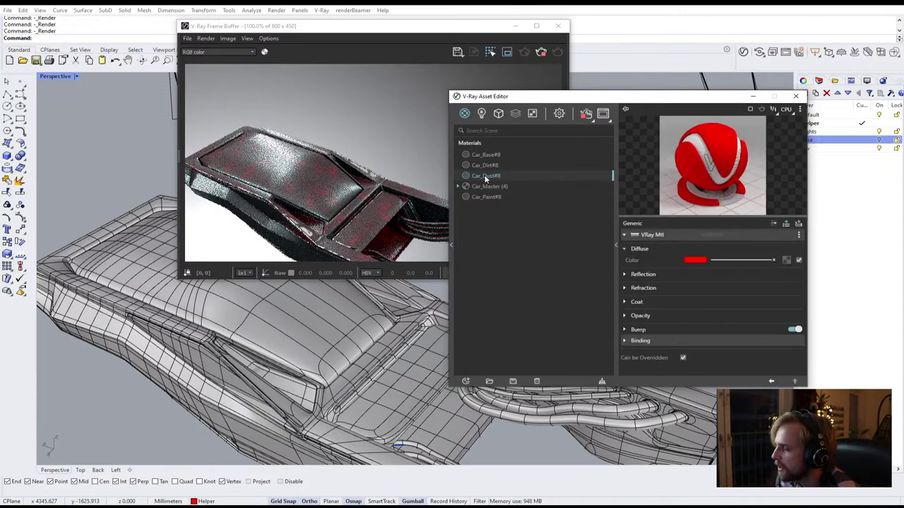
left_click(696, 262)
left_click_drag(373, 195, 283, 198)
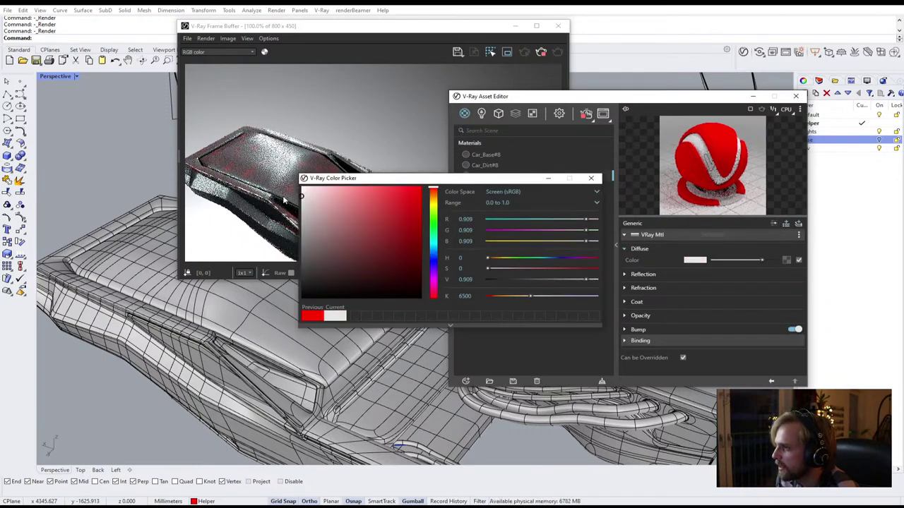
left_click(591, 179)
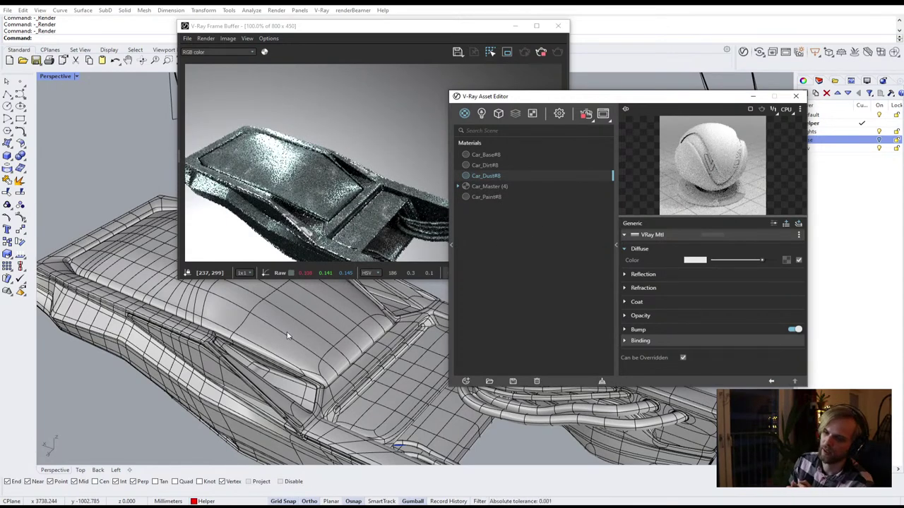
Tint the Car_Dust material's diffuse color light beige with R 0.874, G 0.792 and B 0.737
left_click(693, 261)
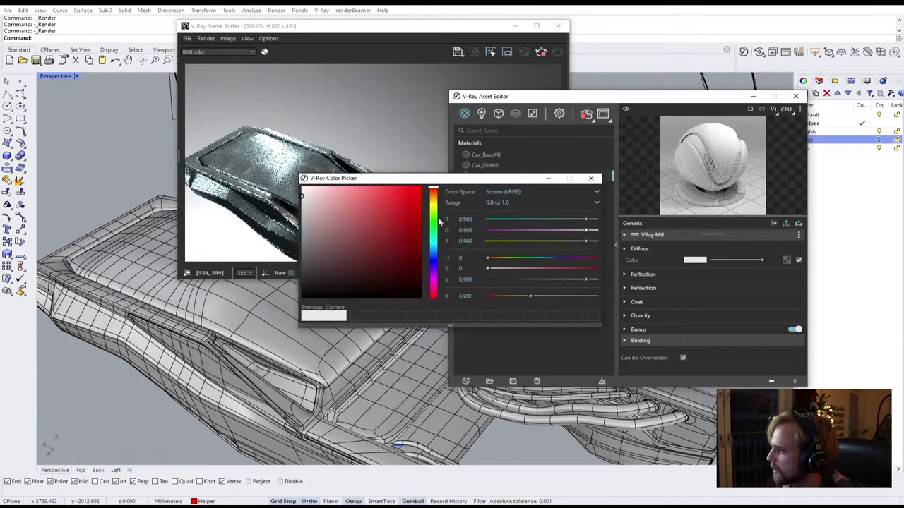
left_click(435, 195)
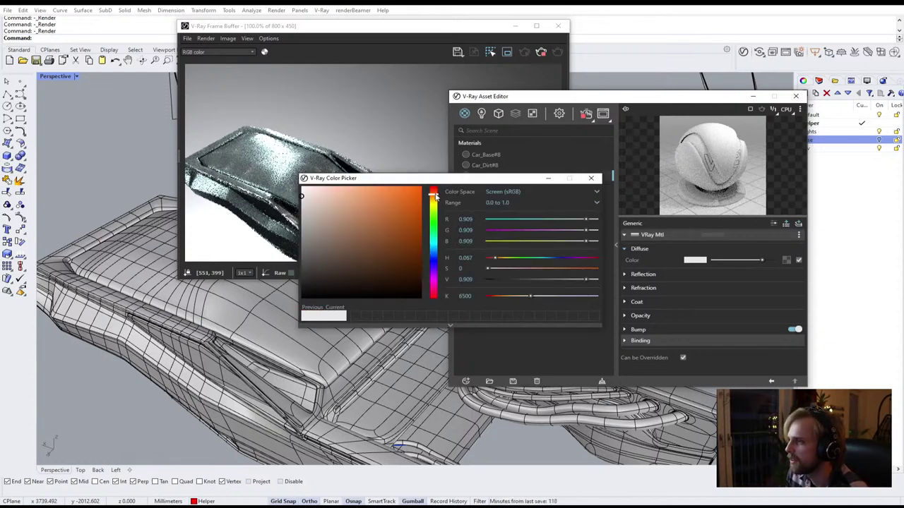
left_click(326, 203)
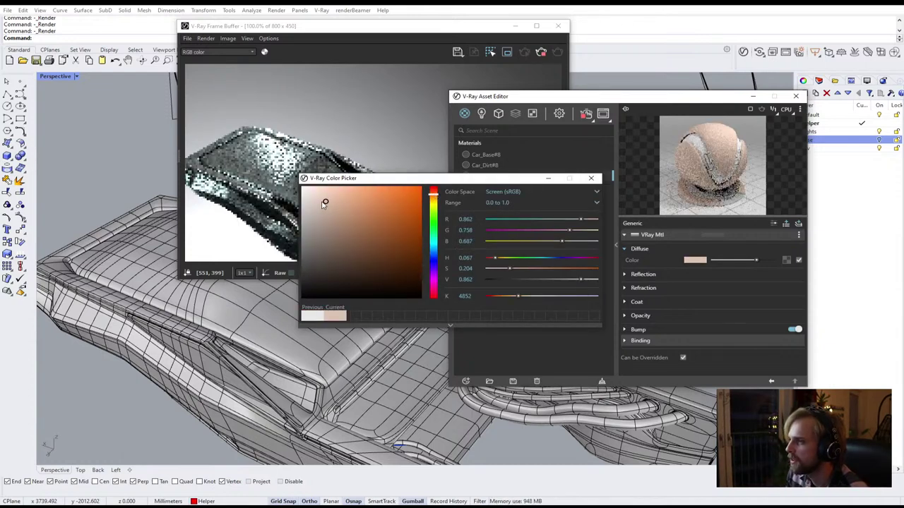
left_click(319, 202)
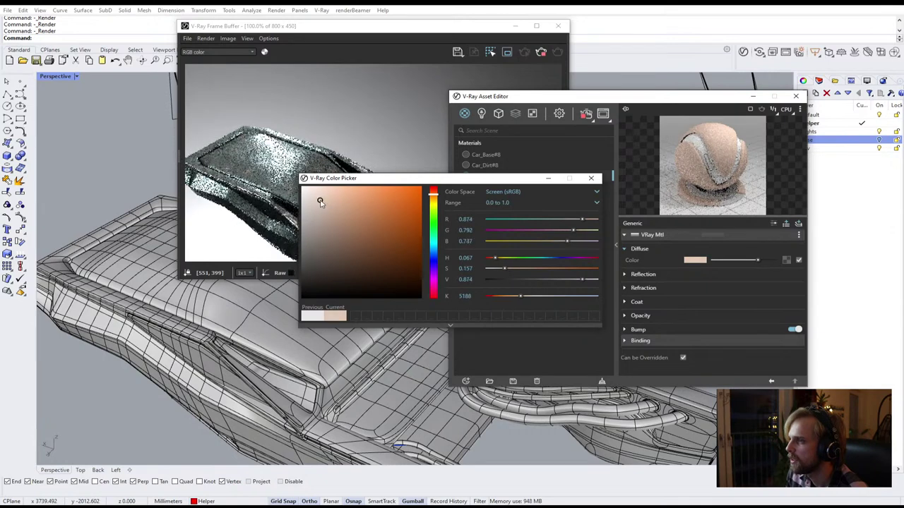
left_click(593, 180)
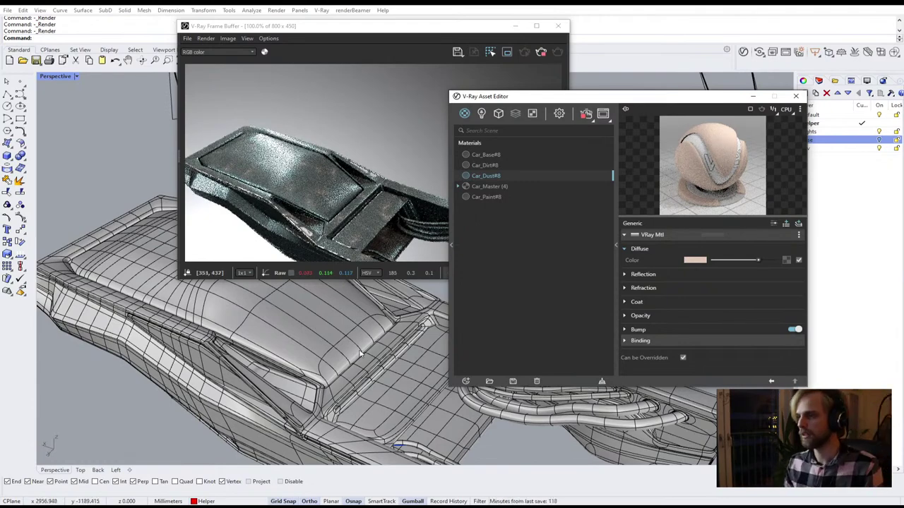
Check the tinted dust on the car from a lower angle, then stop the interactive render and close the frame buffer
right_click_drag(360, 353, 354, 344)
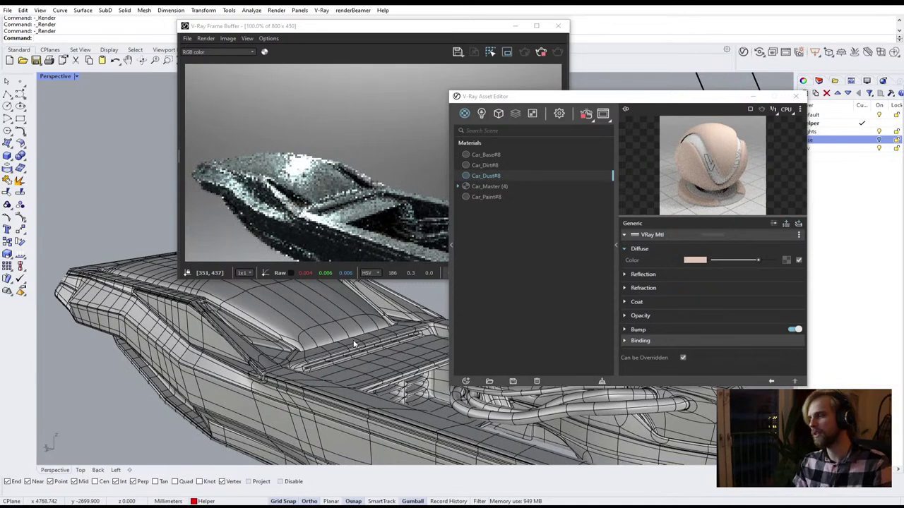
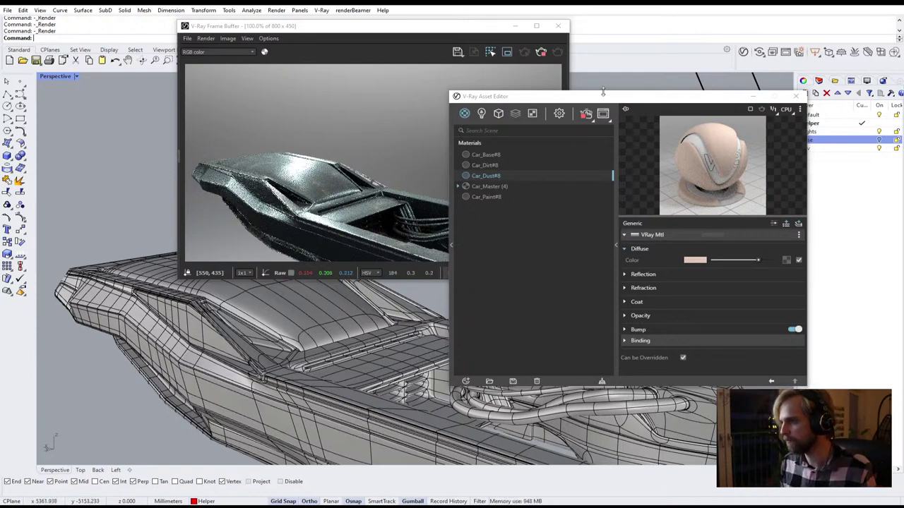
left_click(587, 115)
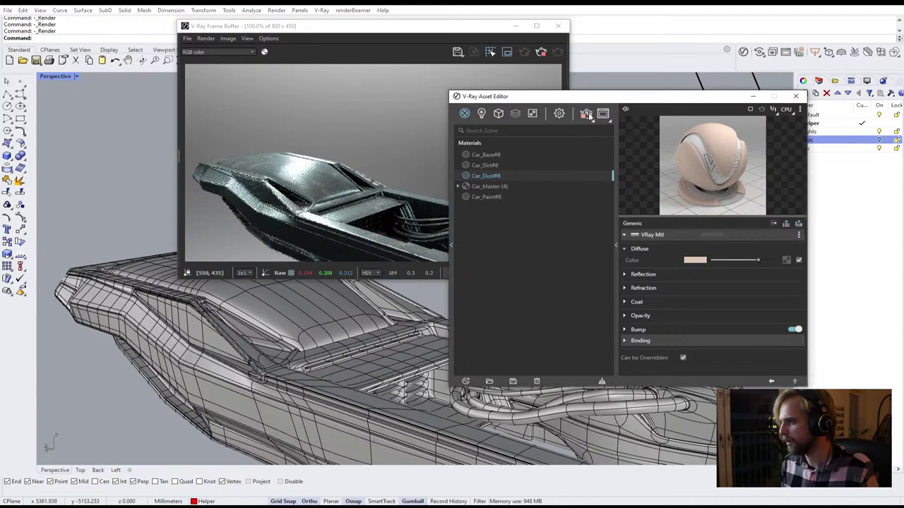
left_click(557, 28)
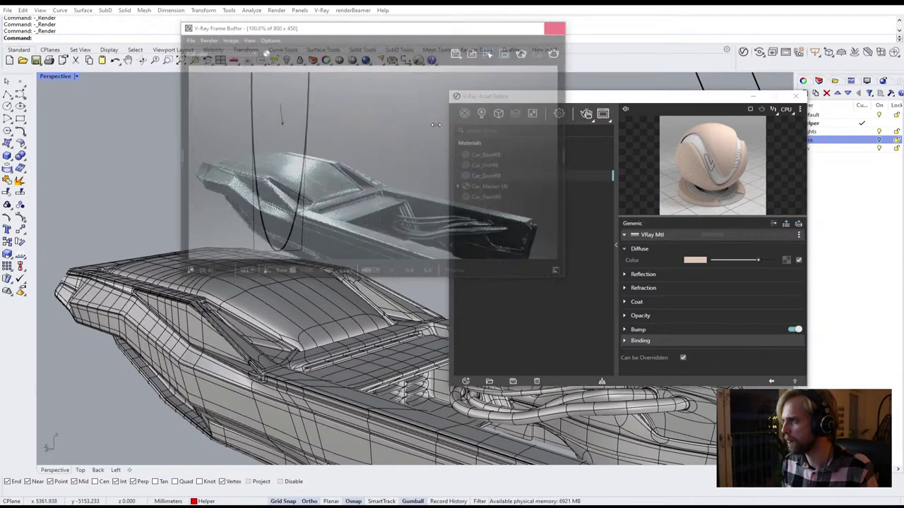
Apply the Car_Base material to the car's SubD body and deselect the body
right_click_drag(331, 292, 367, 185)
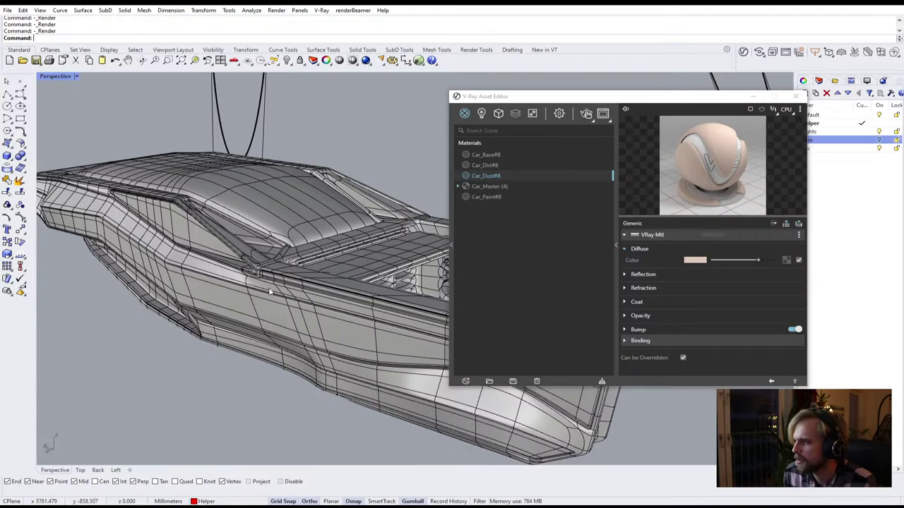
right_click_drag(236, 264, 395, 240, "shift")
scroll(282, 261, "up", 4)
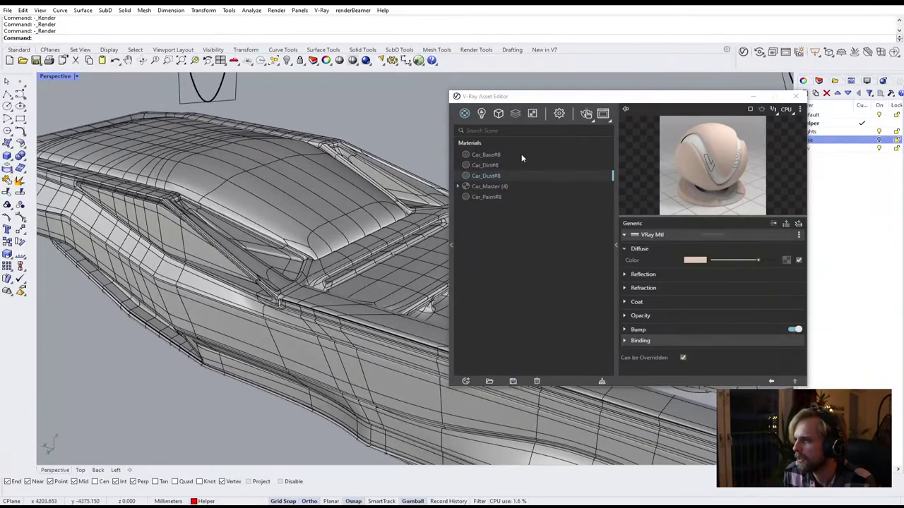
left_click(485, 167)
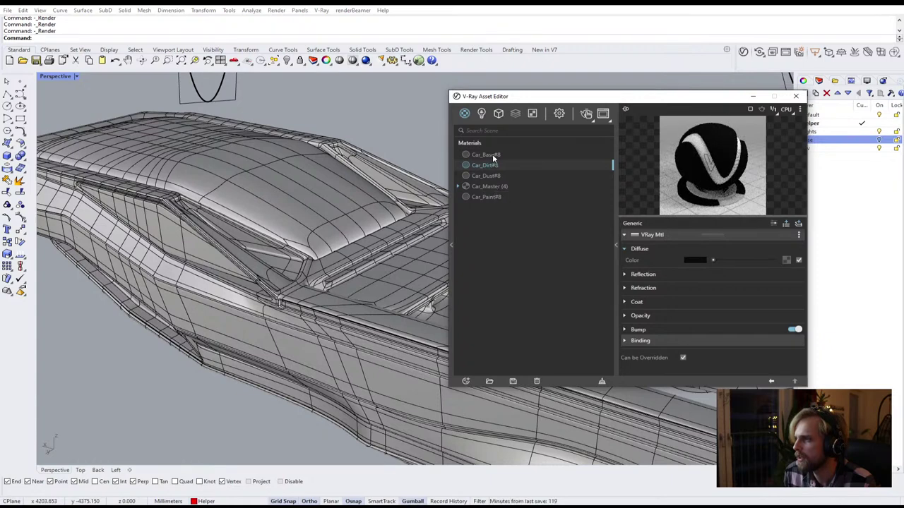
left_click(492, 154)
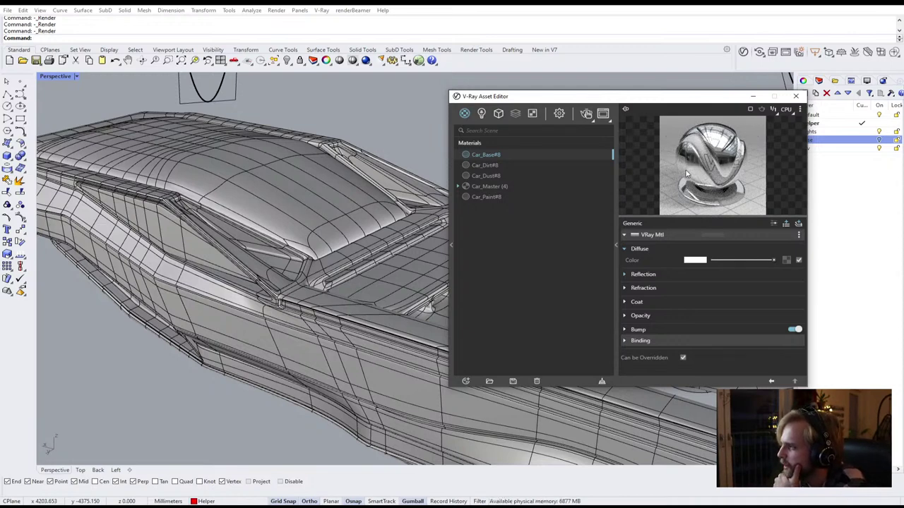
left_click(336, 220)
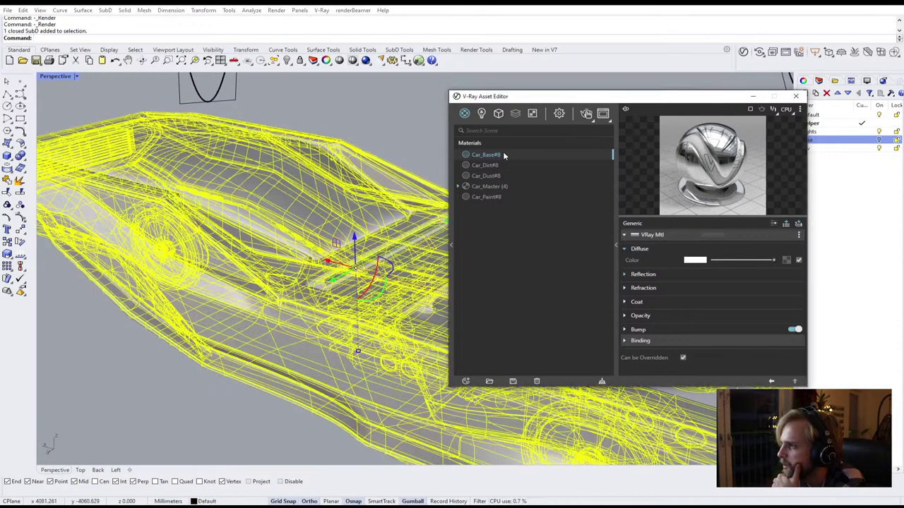
right_click(503, 152)
left_click(528, 173)
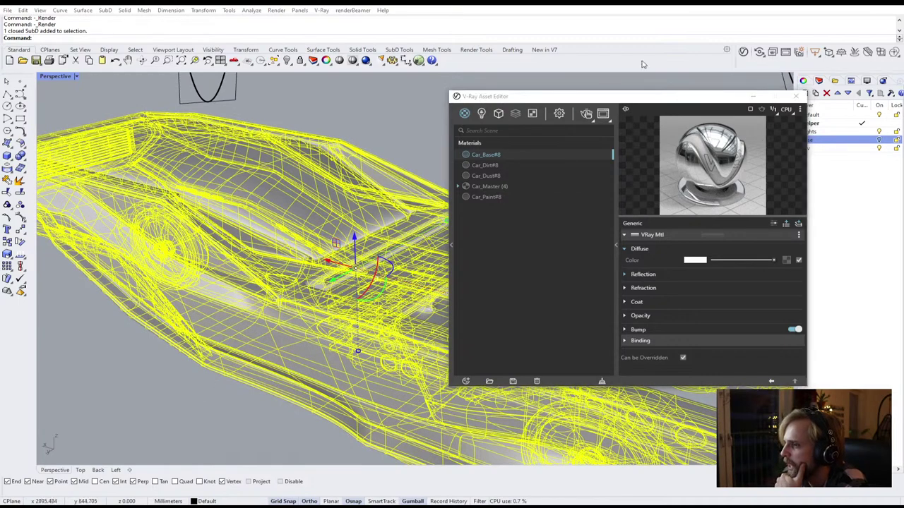
key("Escape")
Restart the interactive render with the base material and arrange the frame buffer and Asset Editor side by side
left_click(758, 53)
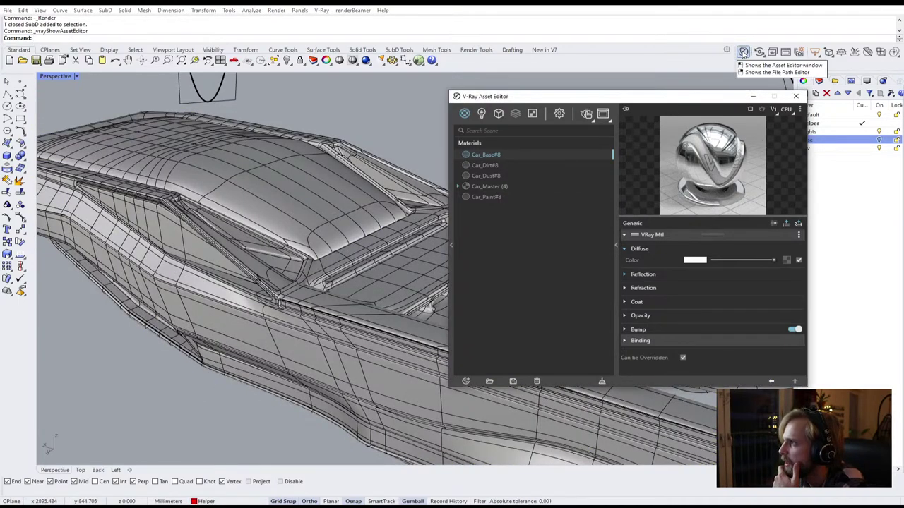
left_click(585, 115)
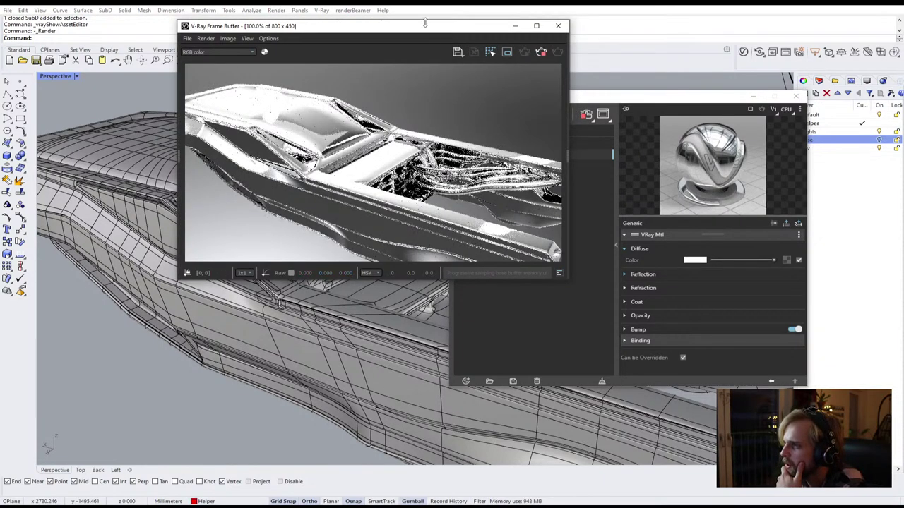
left_click_drag(424, 26, 321, 42)
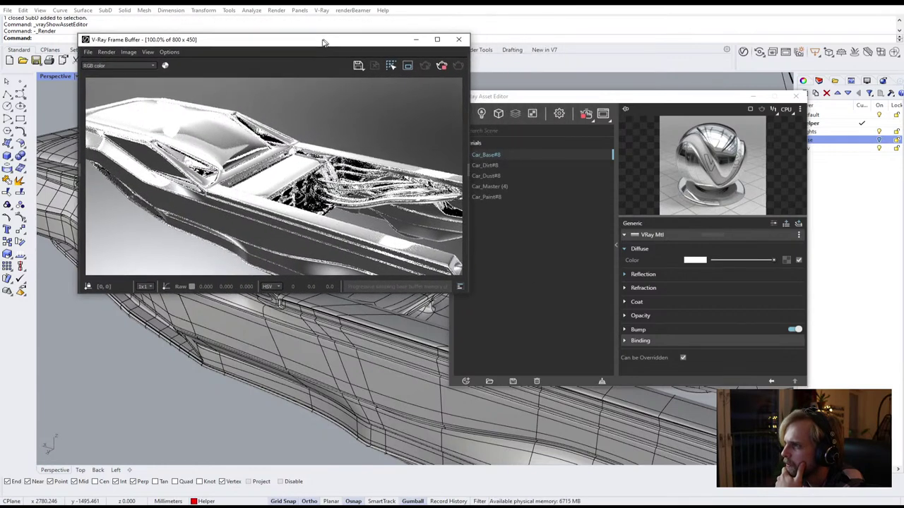
left_click_drag(548, 103, 575, 86)
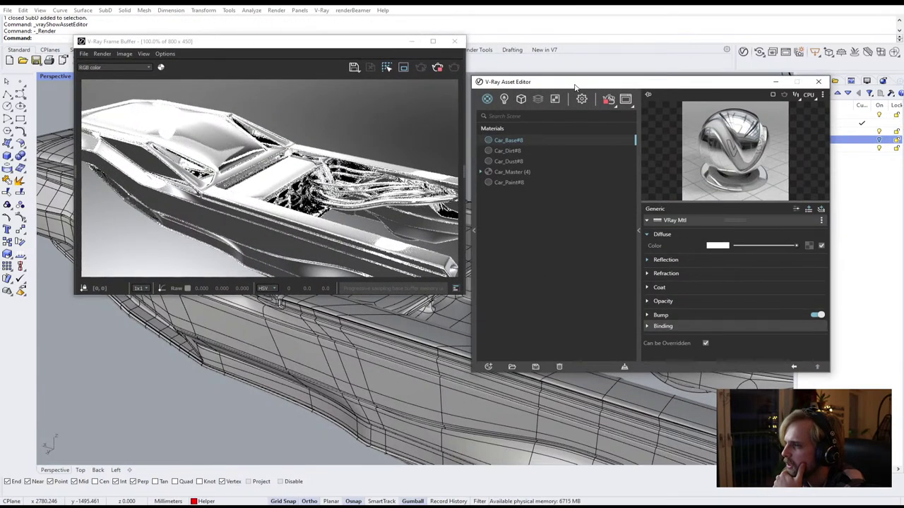
right_click_drag(358, 341, 308, 399)
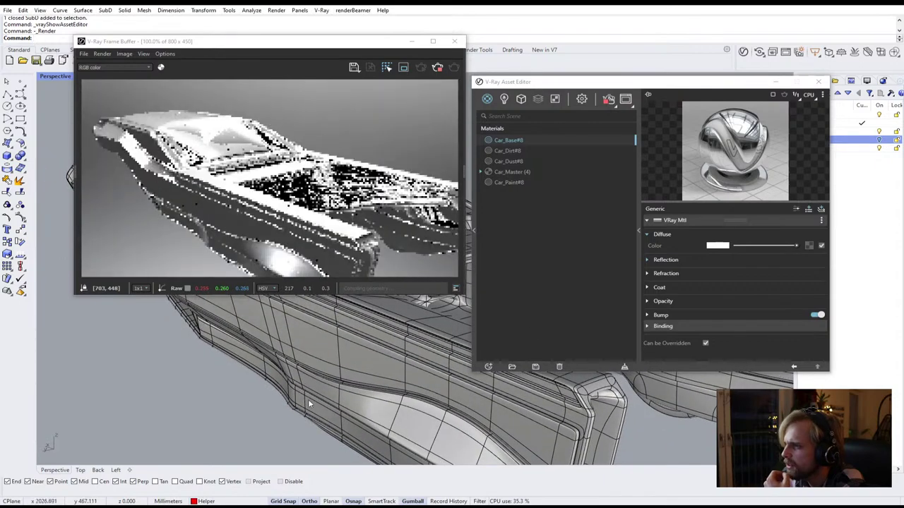
Darken the Car_Base diffuse color to light gray and set its Reflection Glossiness to 0.9
left_click(776, 246)
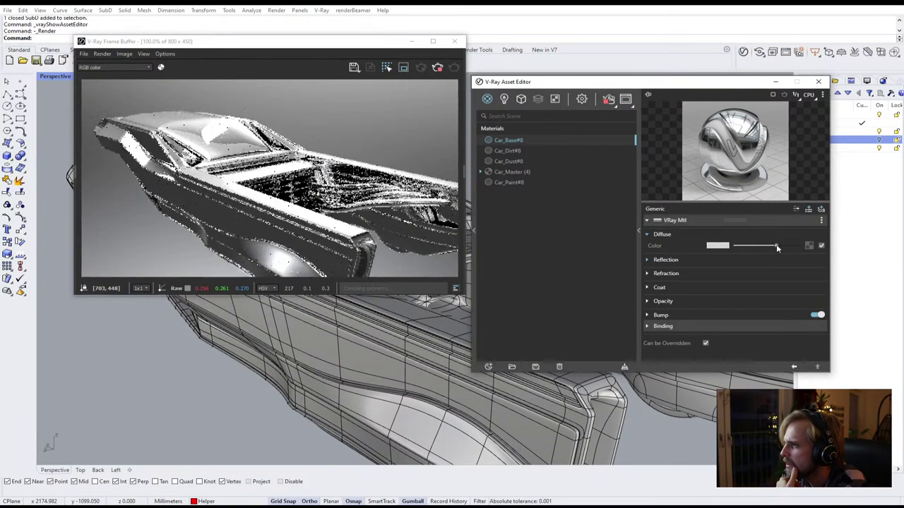
left_click(668, 260)
left_click(710, 282)
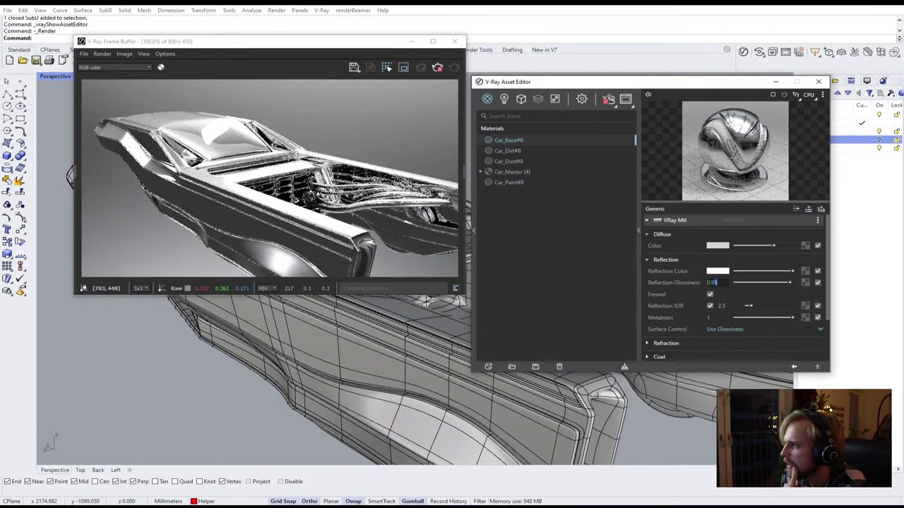
key("BackSpace")
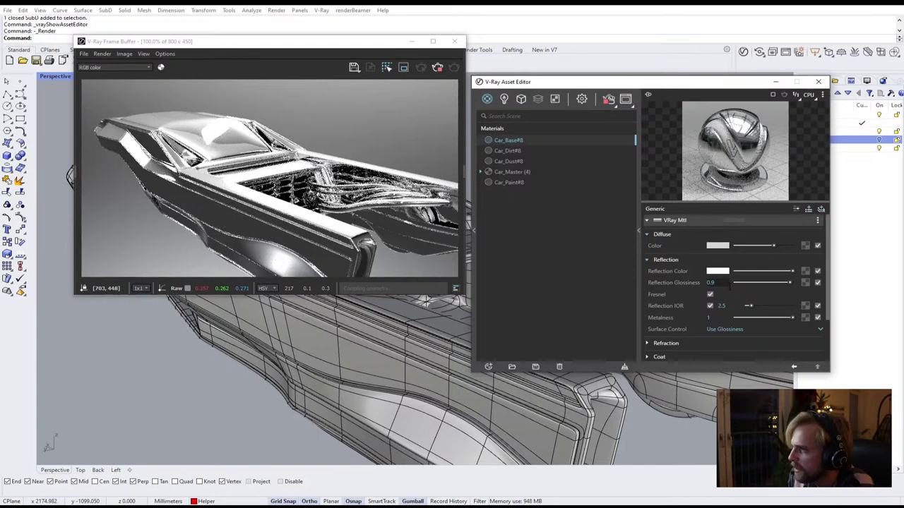
key("Return")
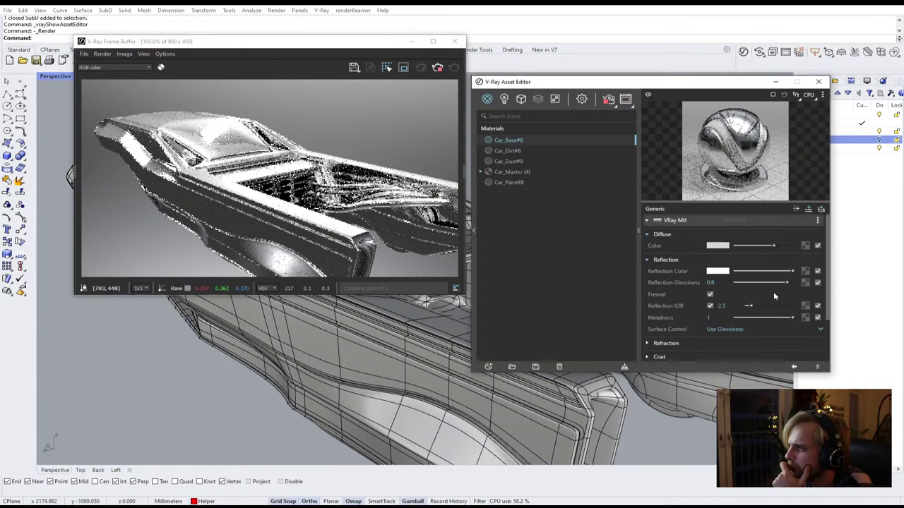
left_click(656, 261)
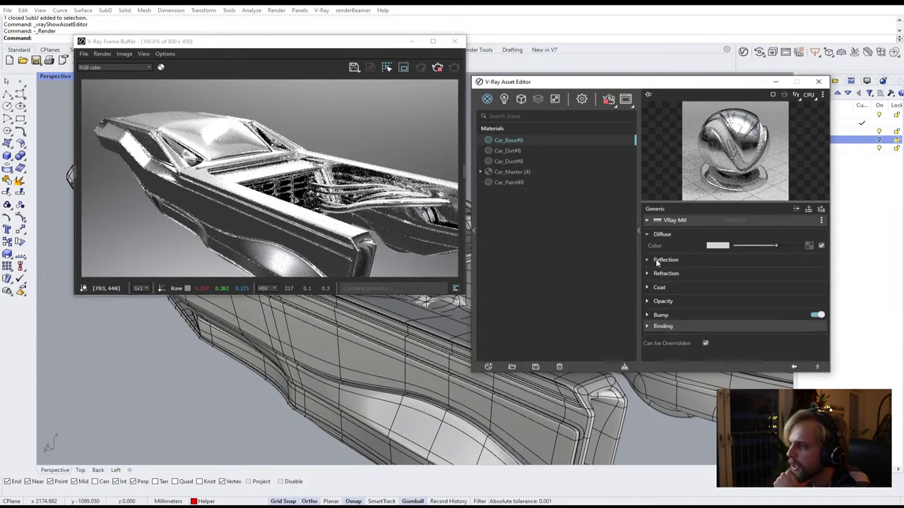
Add a Speckle texture to the Car_Base material's bump map slot
left_click(664, 316)
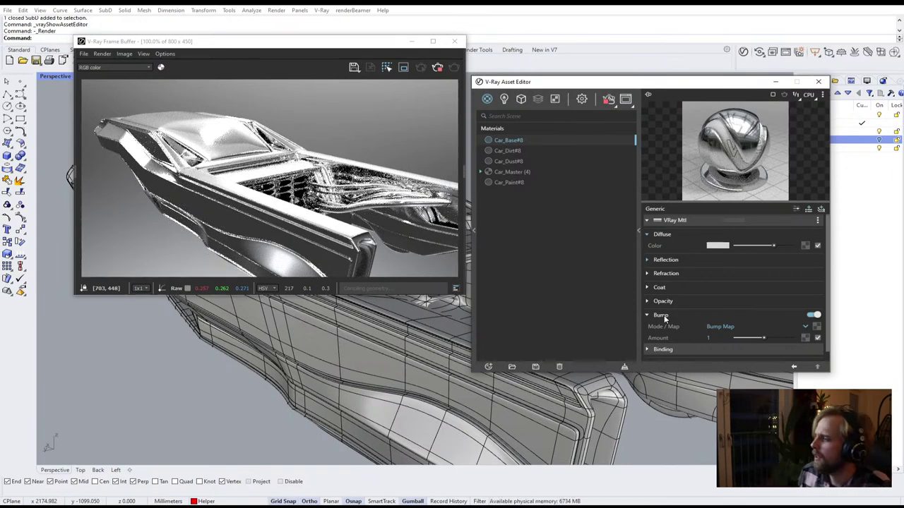
left_click(817, 327)
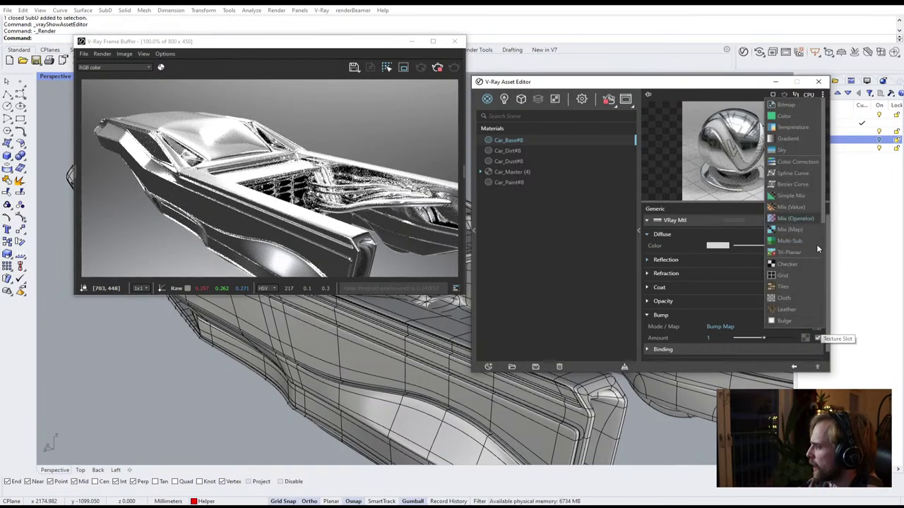
scroll(803, 255, "down", 4)
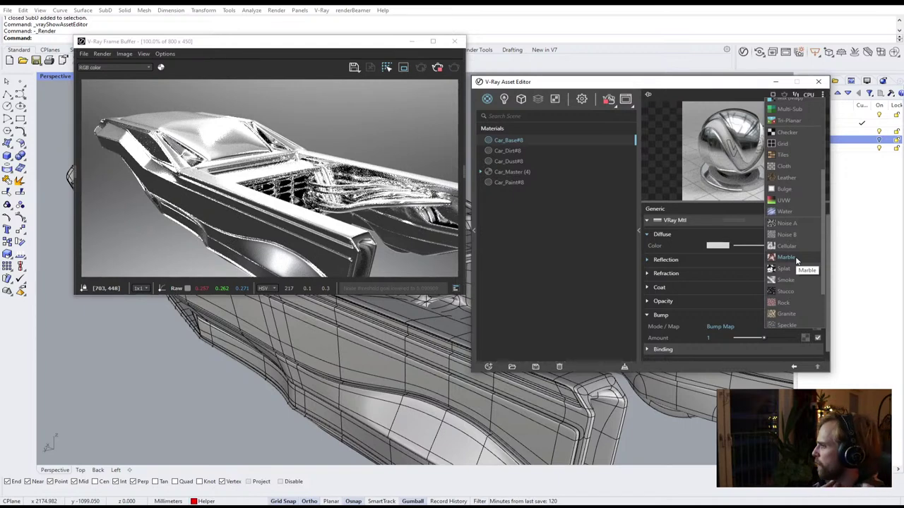
scroll(796, 261, "down", 3)
left_click(792, 264)
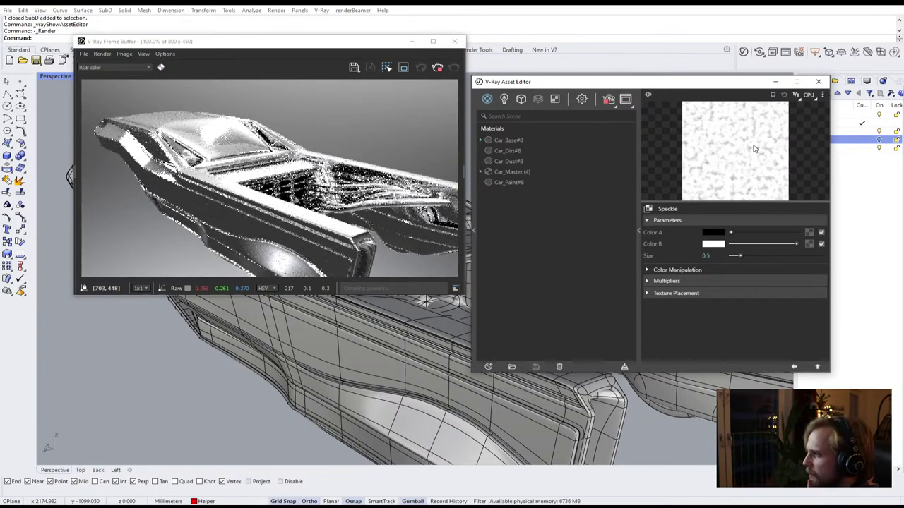
Restart the interactive render with the speckle bump and zoom in on the car's upper side edge
left_click(609, 99)
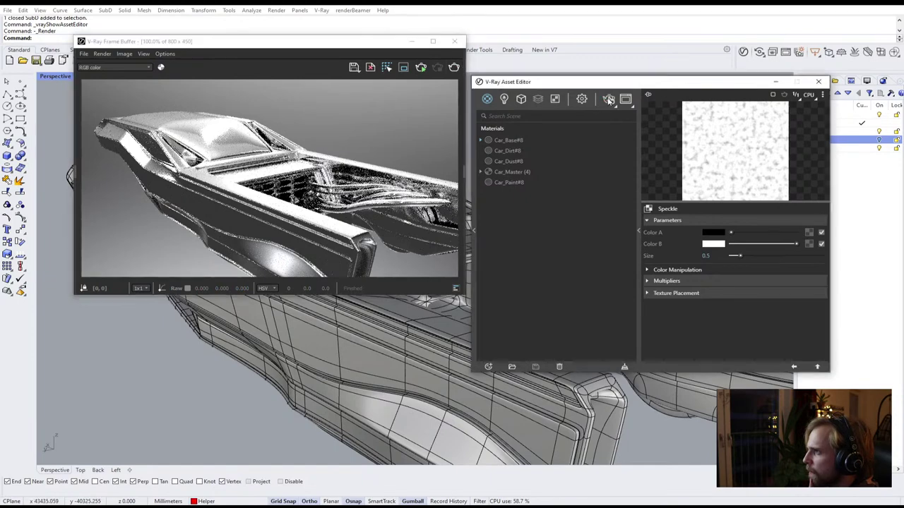
left_click(608, 99)
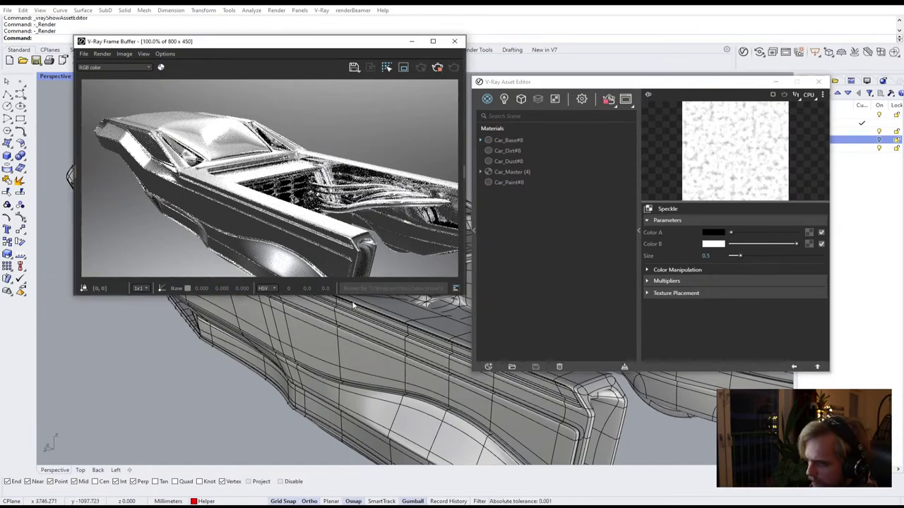
scroll(422, 338, "up", 3)
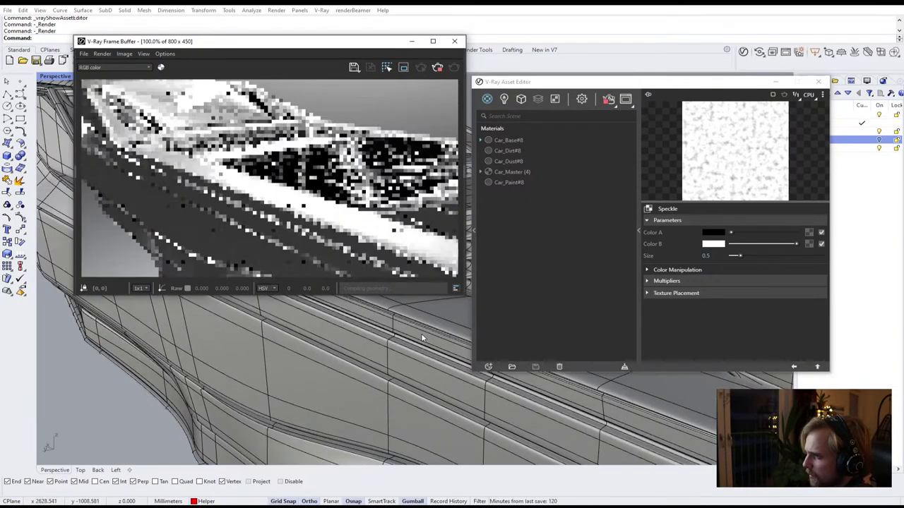
scroll(421, 338, "up", 2)
scroll(421, 337, "up", 2)
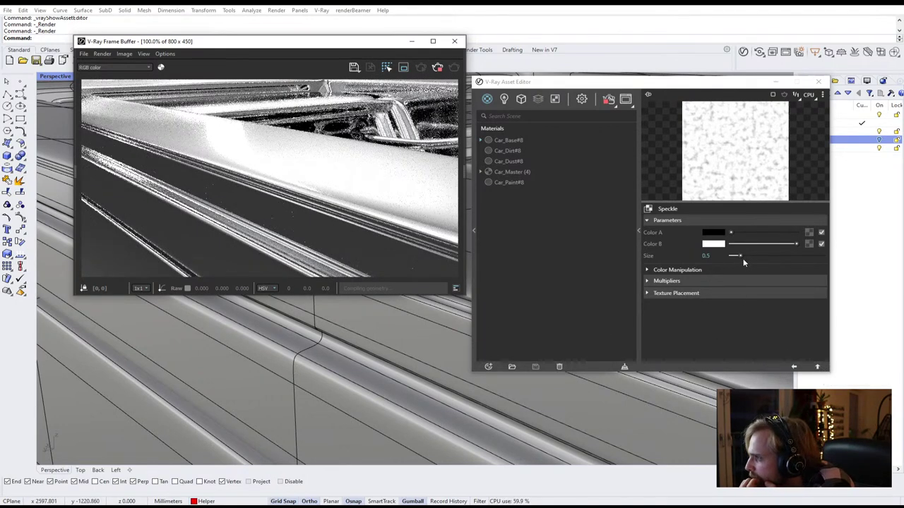
Try Speckle sizes of 0.001, 0.005 and 0.01, checking the bump on the car body
left_click_drag(741, 256, 732, 258)
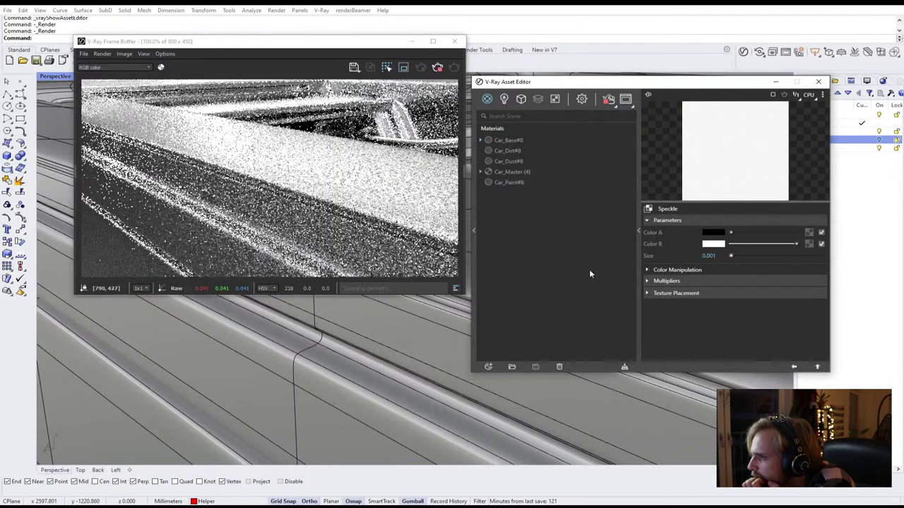
type("5")
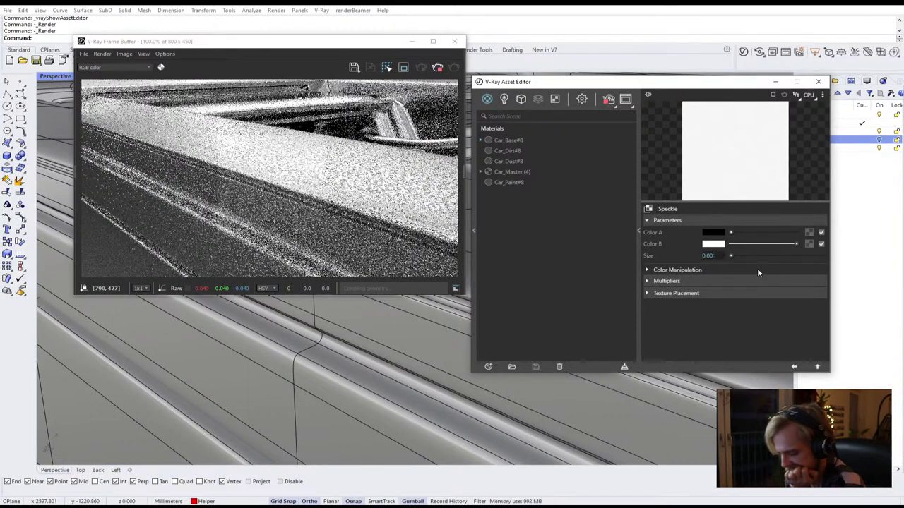
key("Return")
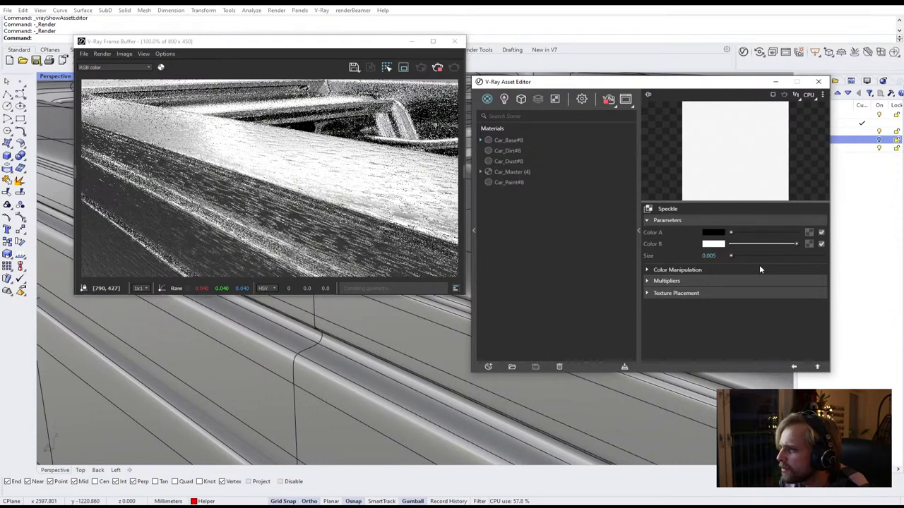
left_click(715, 255)
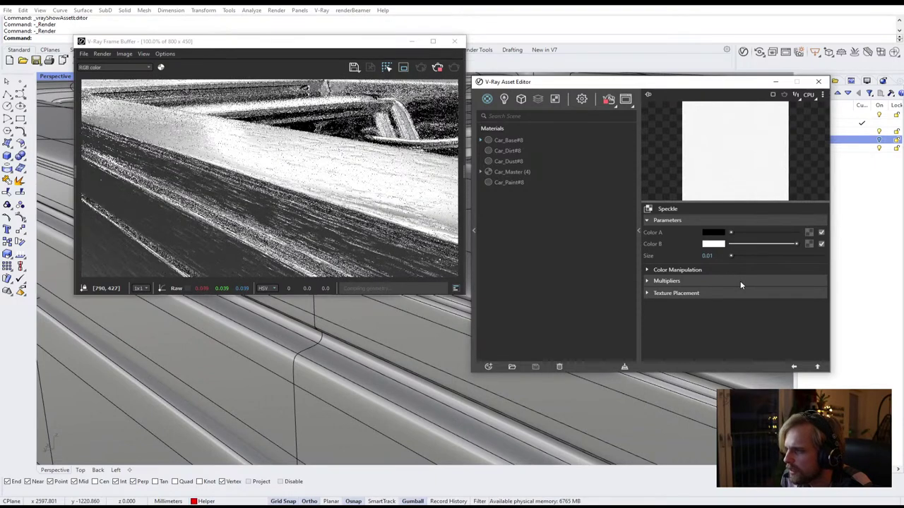
scroll(302, 385, "down", 5)
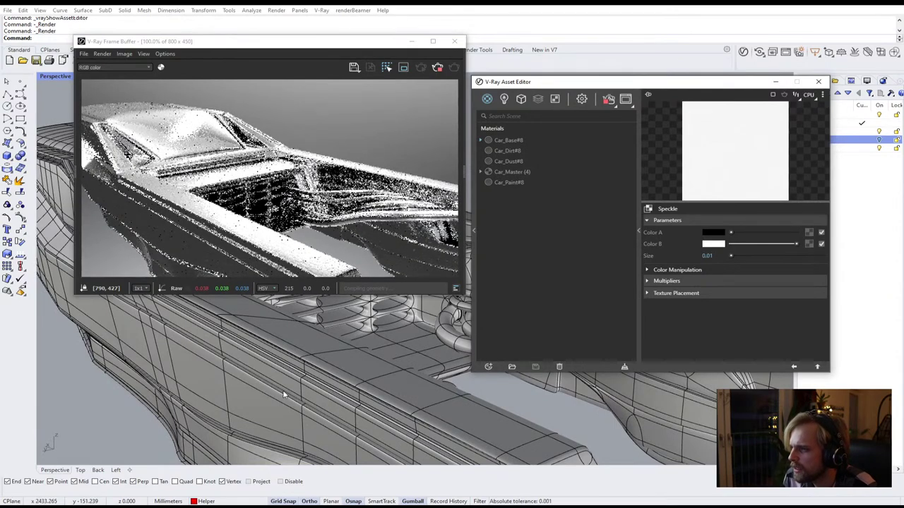
scroll(311, 388, "up", 3)
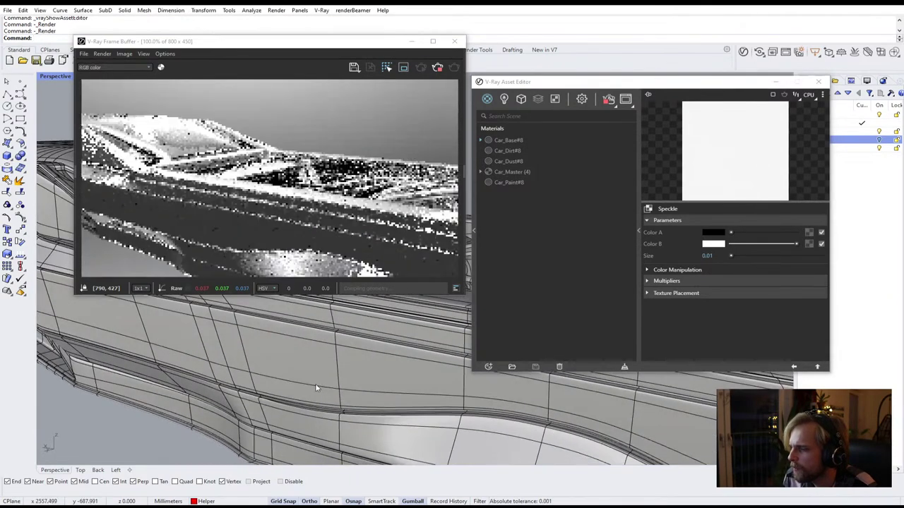
Wrap the Car_Base bump map in a Tri-Planar texture with its size set to 1000
left_click(818, 368)
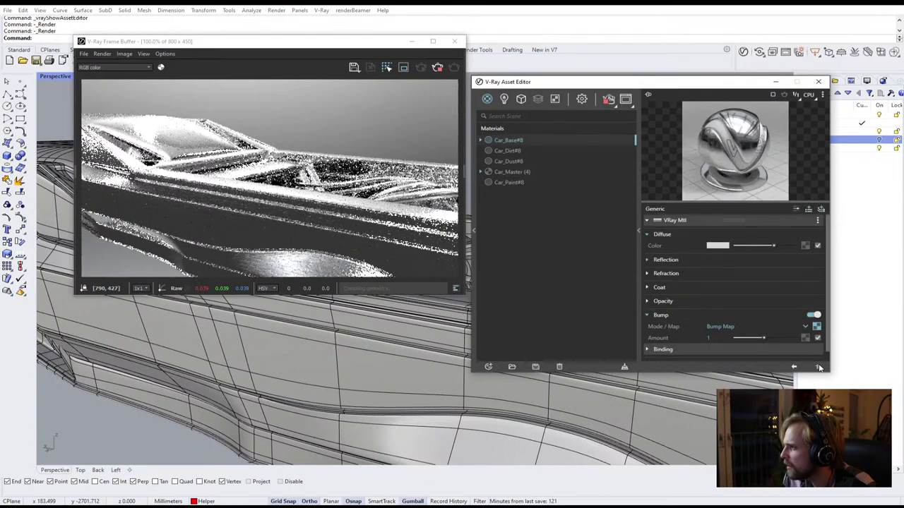
right_click(816, 327)
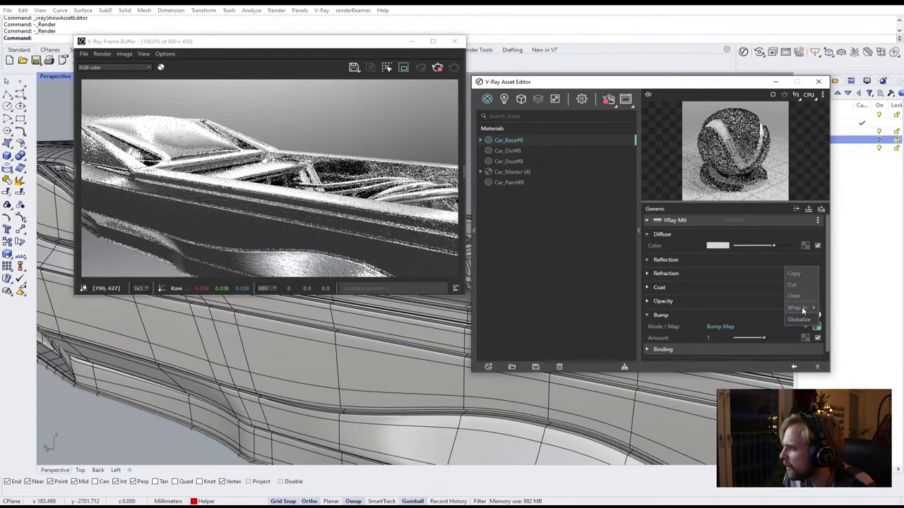
mouse_move(799, 308)
left_click(753, 253)
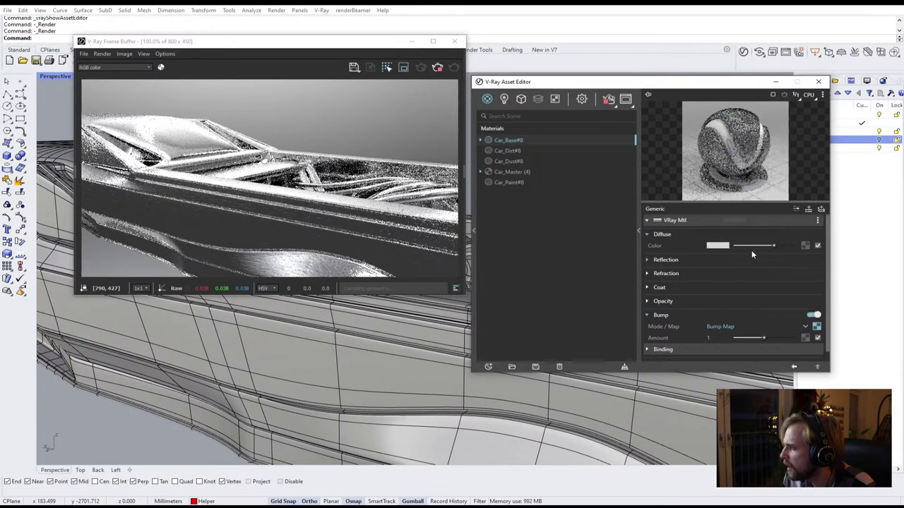
left_click(705, 279)
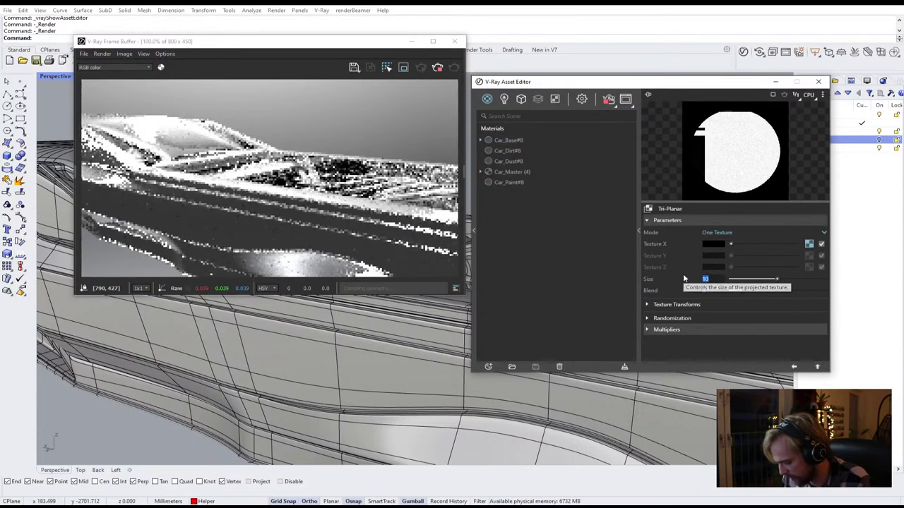
type("1000")
key("Return")
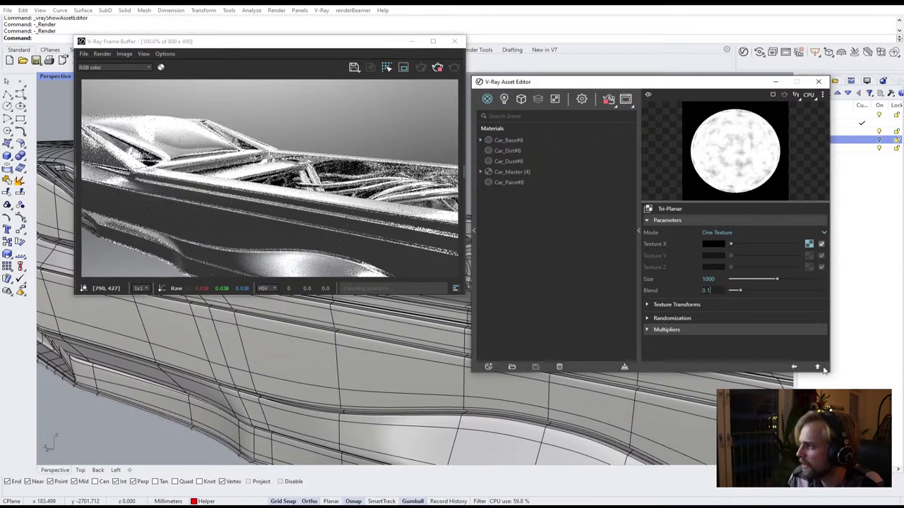
left_click(816, 367)
Restart the interactive render, zoom in on the car's side edge, and limit rendering to a region there to inspect the bump
left_click(438, 67)
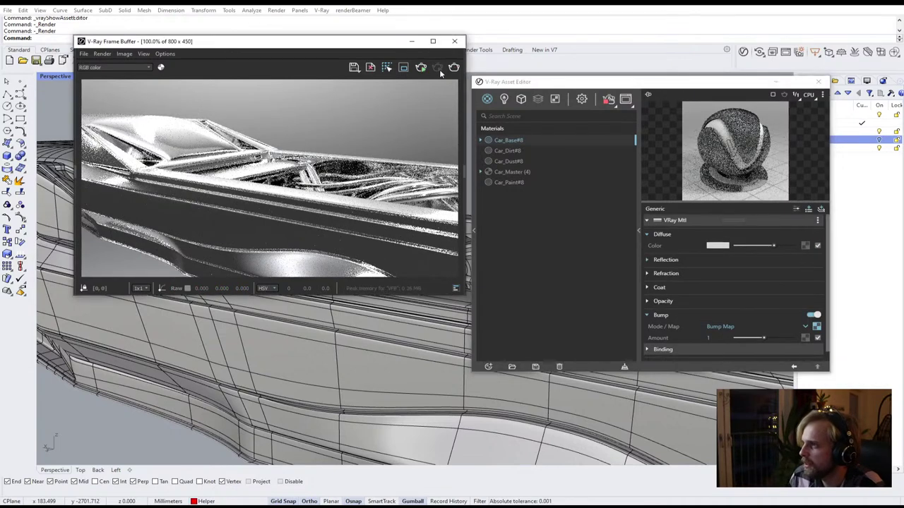
left_click(609, 99)
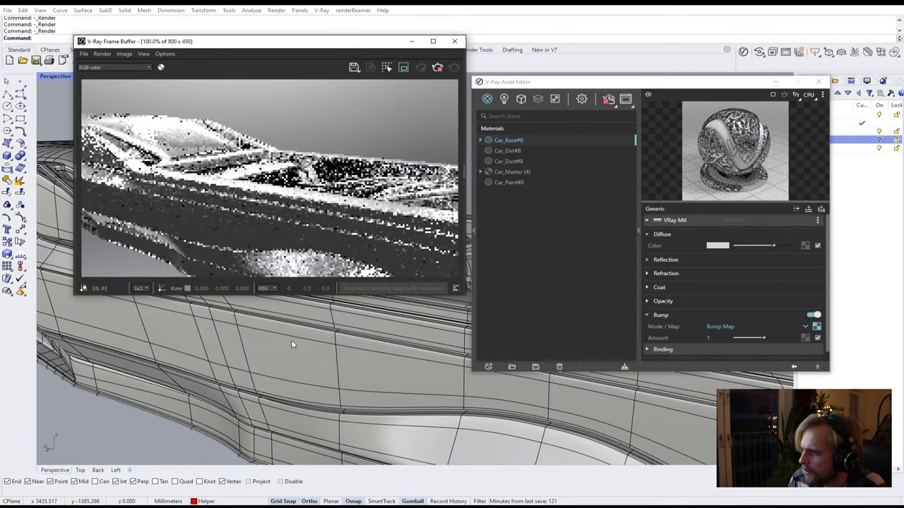
scroll(368, 367, "up", 5)
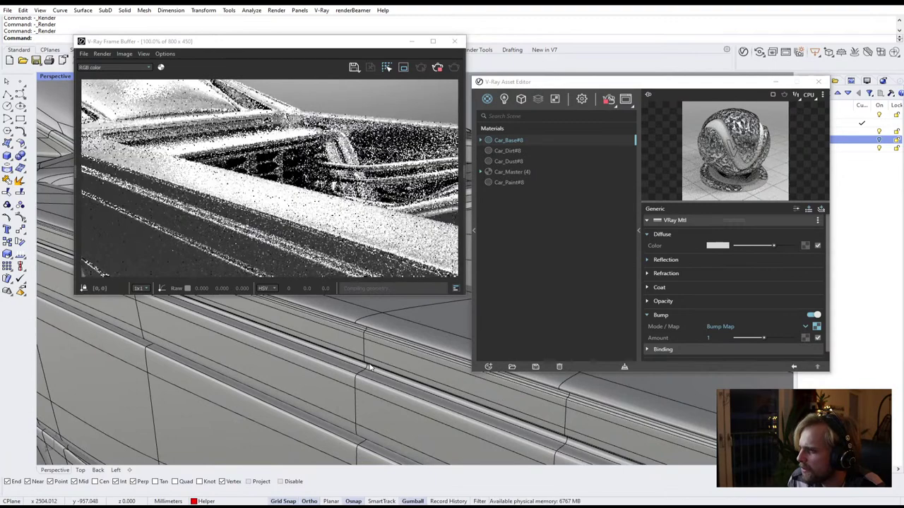
scroll(369, 367, "up", 3)
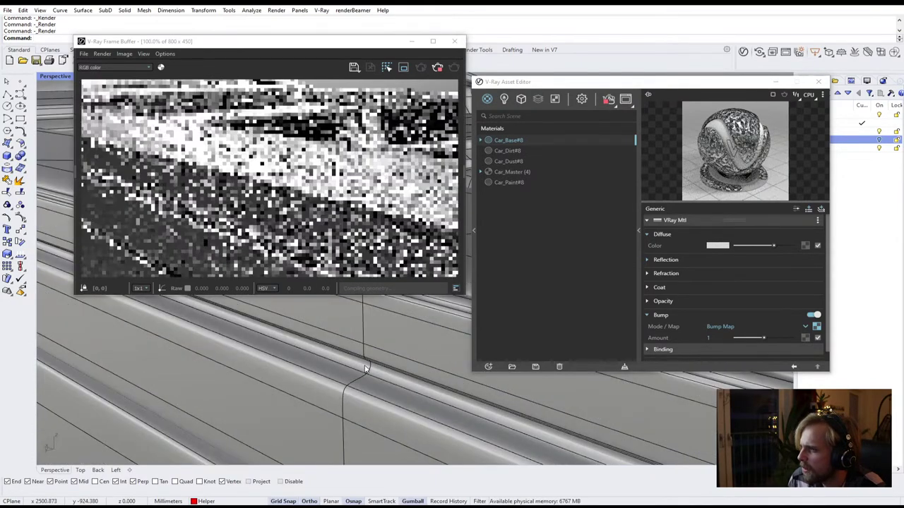
left_click(404, 67)
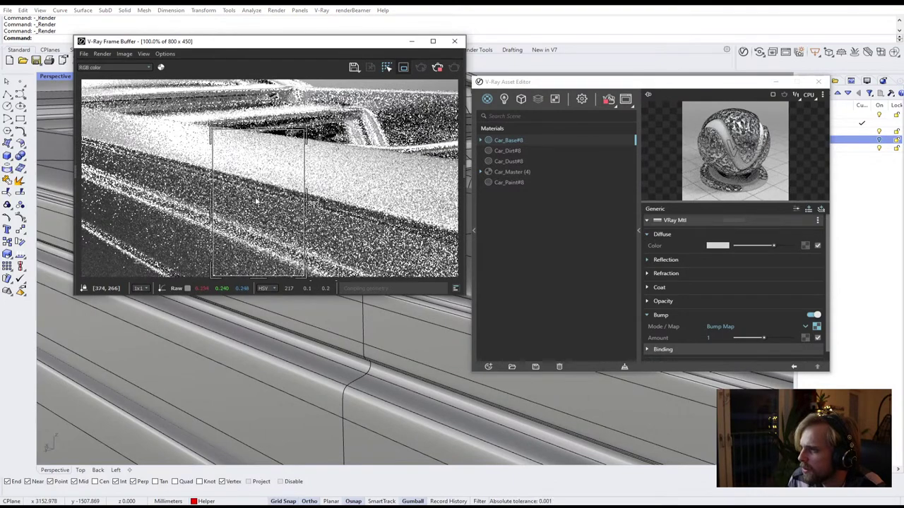
scroll(257, 204, "up", 1)
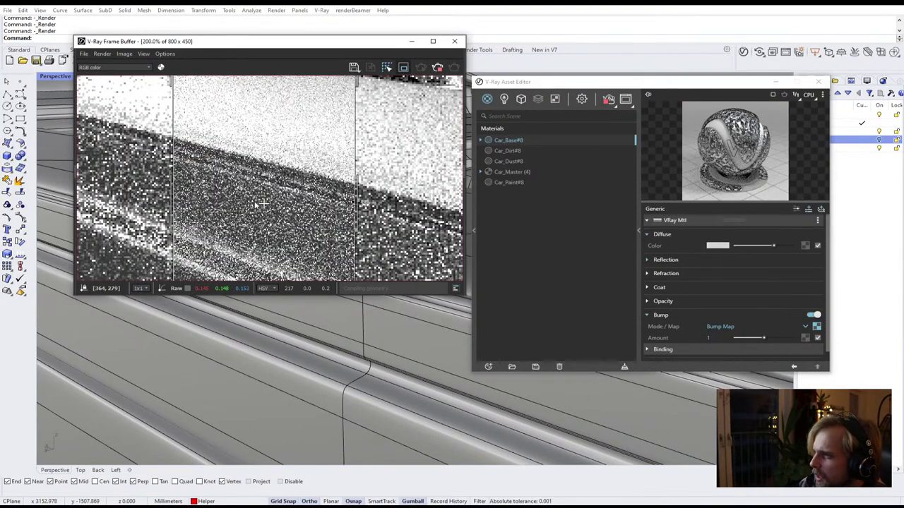
scroll(263, 203, "down", 1)
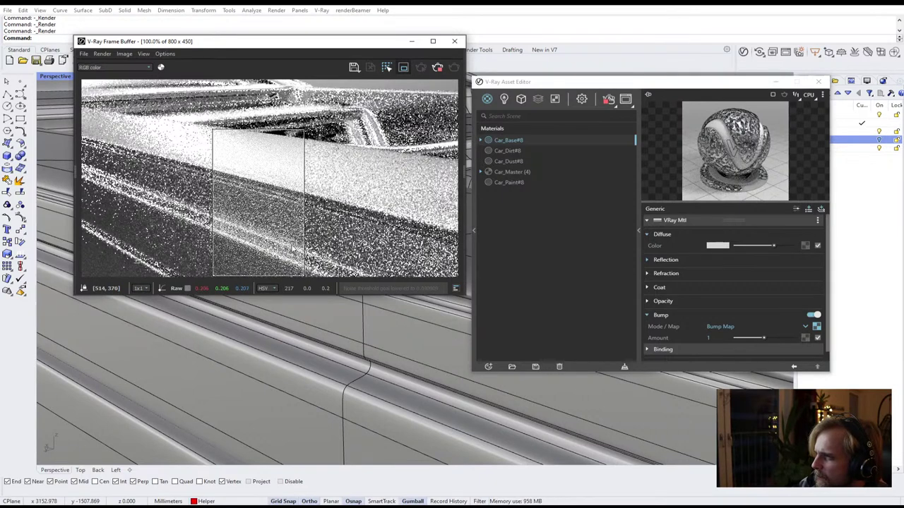
Set the size of the Speckle texture inside the Tri-Planar map to 0.05
left_click(816, 326)
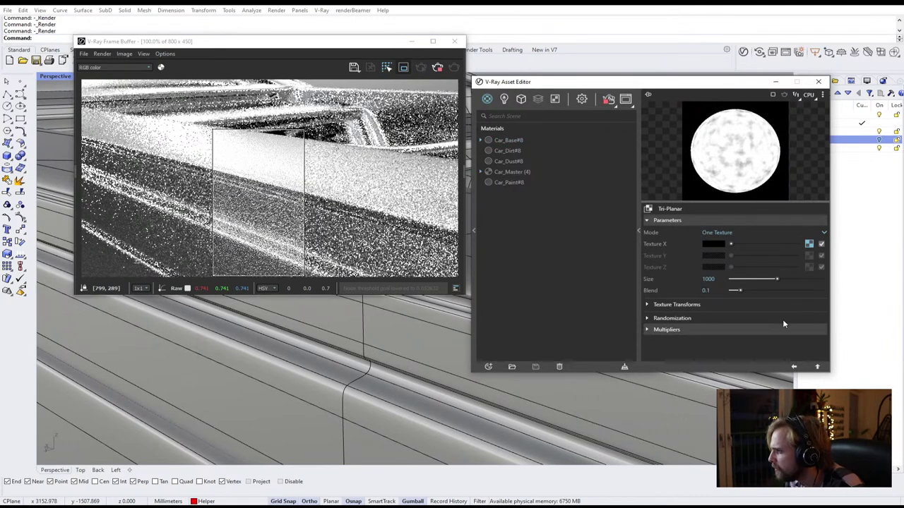
left_click(809, 243)
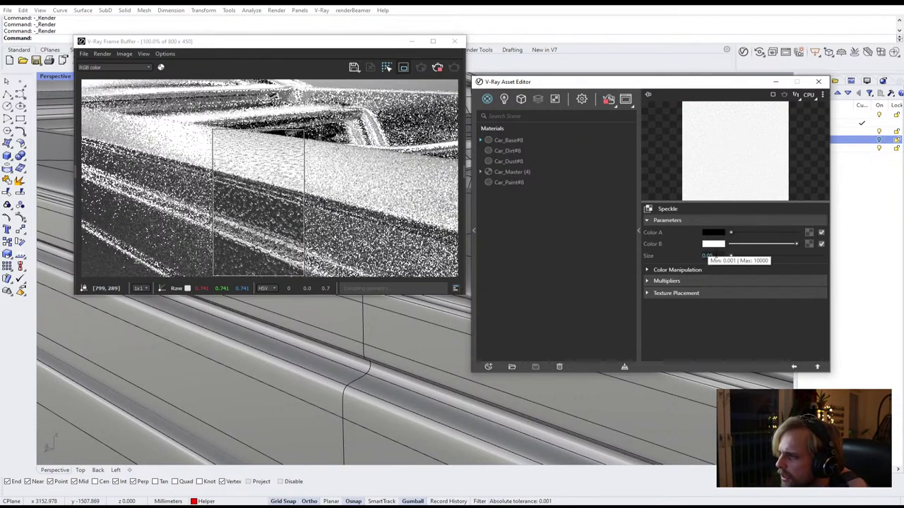
left_click(723, 258)
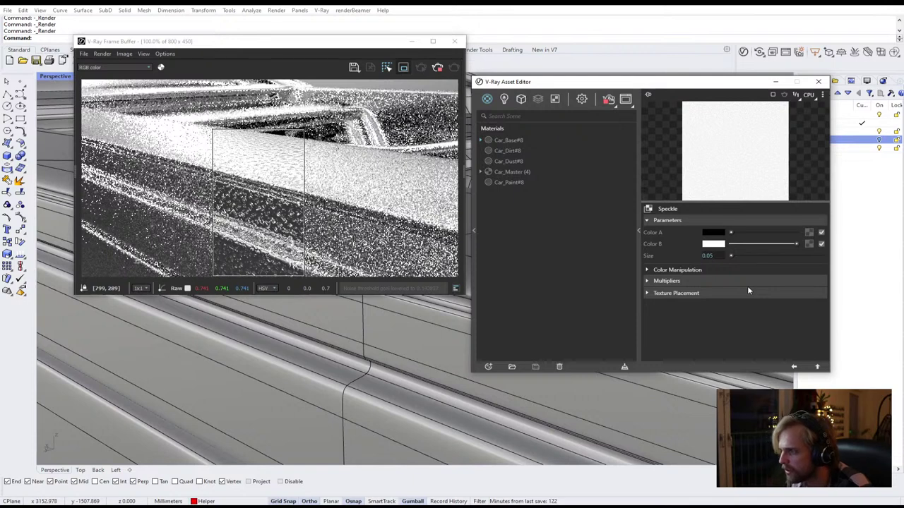
key("Return")
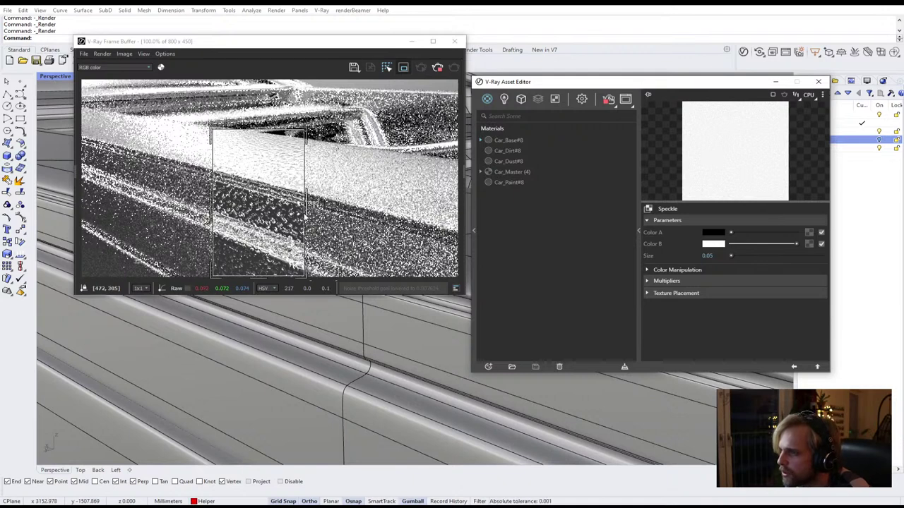
Wrap the Tri-Planar's Speckle texture in a Spline Curve and add a point at maximum output near the Value curve's bright end
left_click(816, 367)
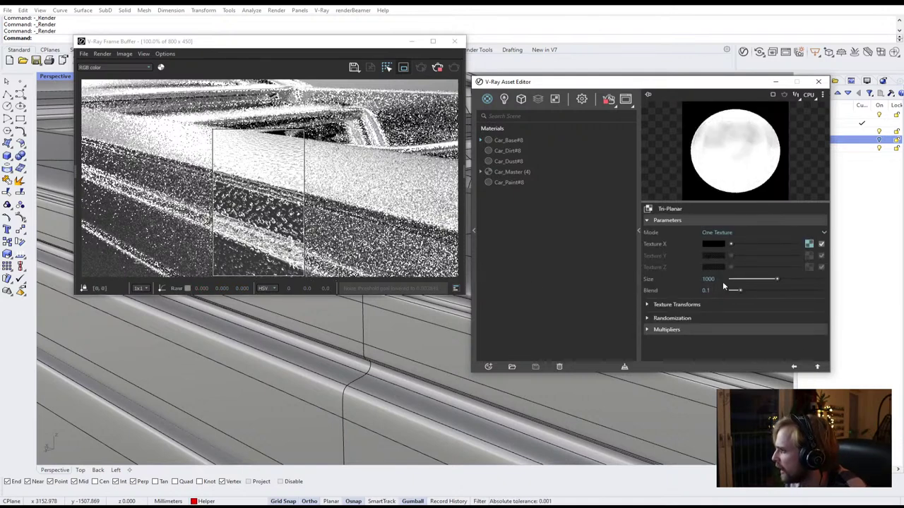
right_click(808, 244)
mouse_move(789, 284)
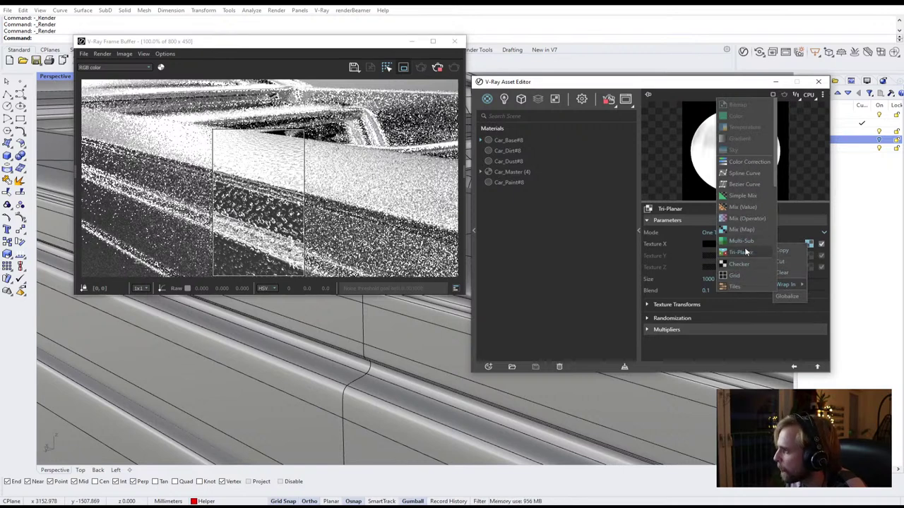
left_click(751, 173)
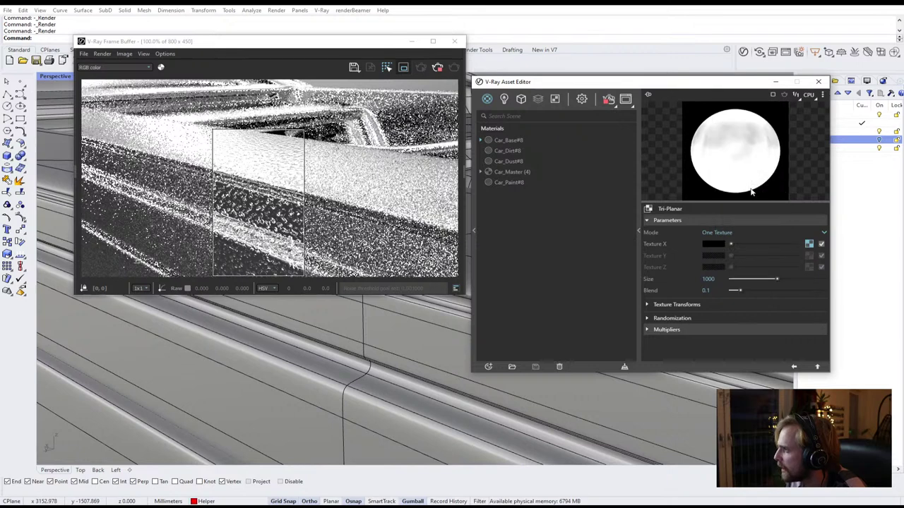
left_click(793, 256)
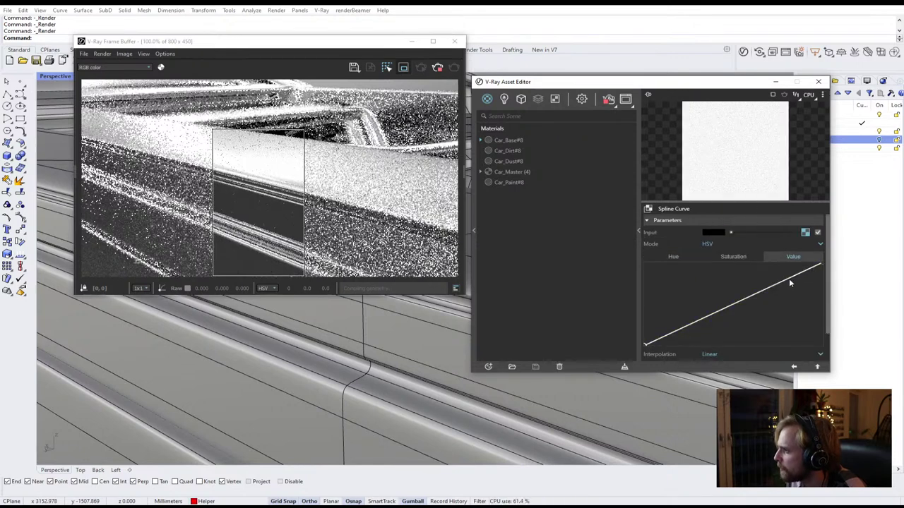
mouse_move(788, 278)
left_mouse_down()
mouse_move(779, 279)
mouse_move(779, 264)
left_mouse_up()
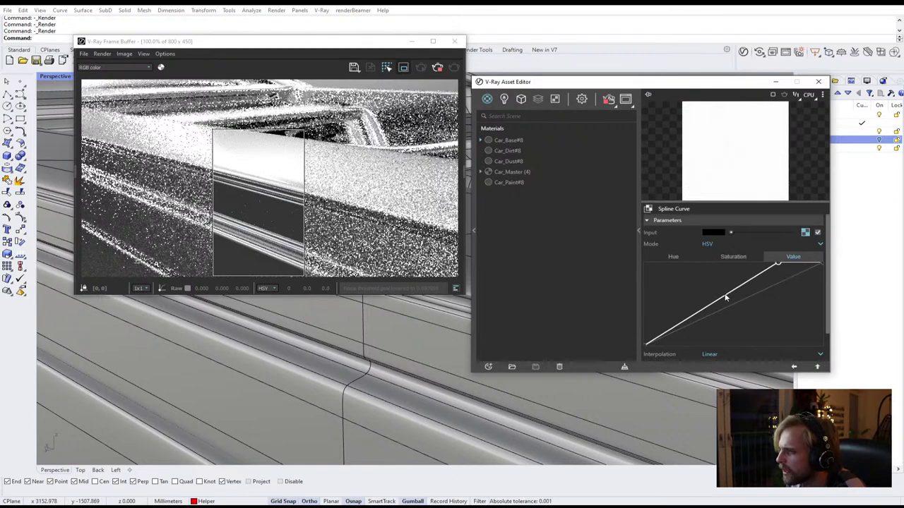
Restart the interactive render and steepen the Value curve with a new zero-output dark point and the bright point moved toward mid-range
left_click(437, 67)
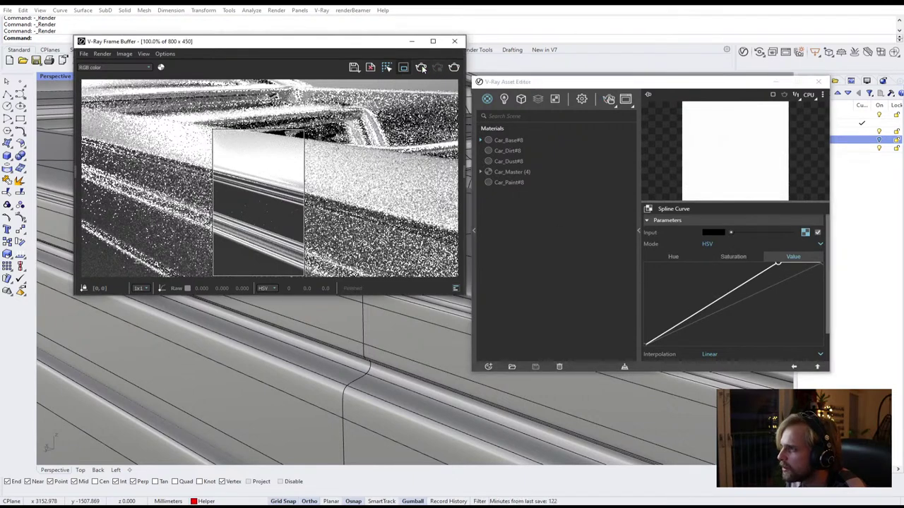
left_click(421, 67)
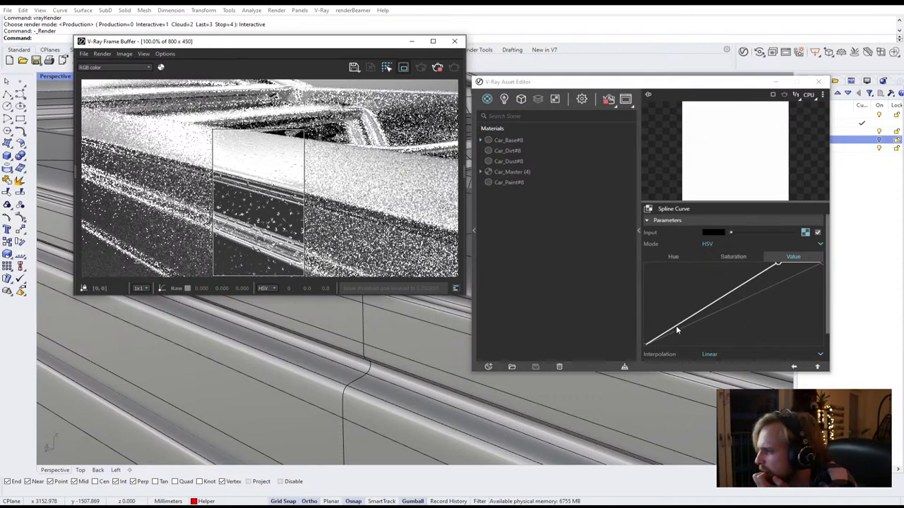
left_click_drag(676, 325, 709, 348)
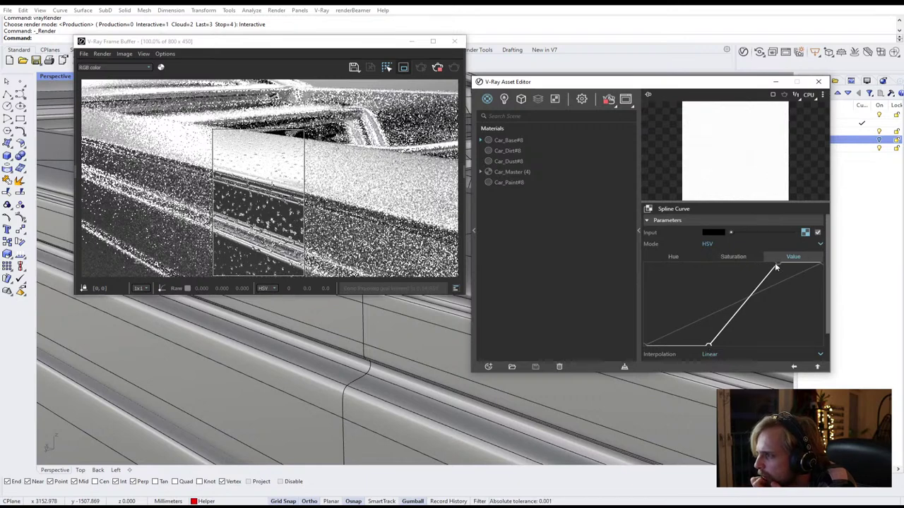
left_click_drag(774, 265, 736, 261)
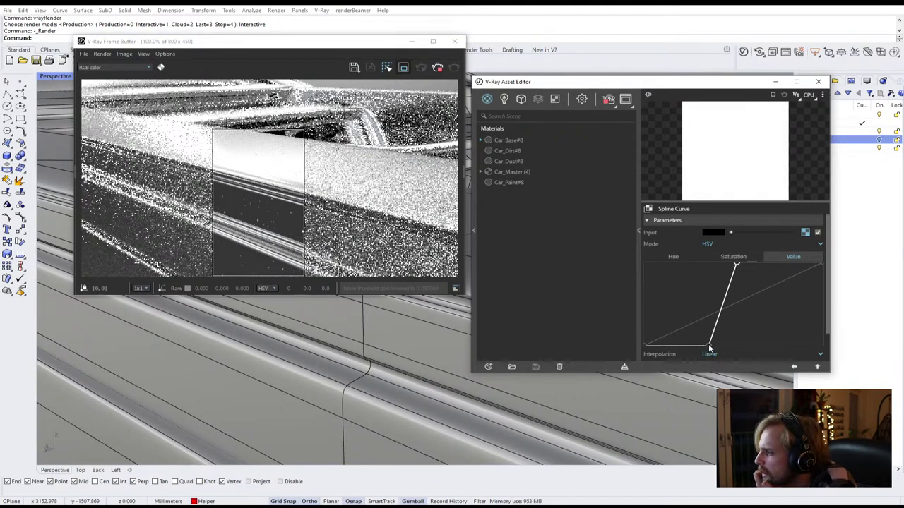
Try a gentler Value curve by shifting the dark point toward the dark end, raising the curve's start, and removing the shifted dark point
left_click_drag(698, 345, 669, 346)
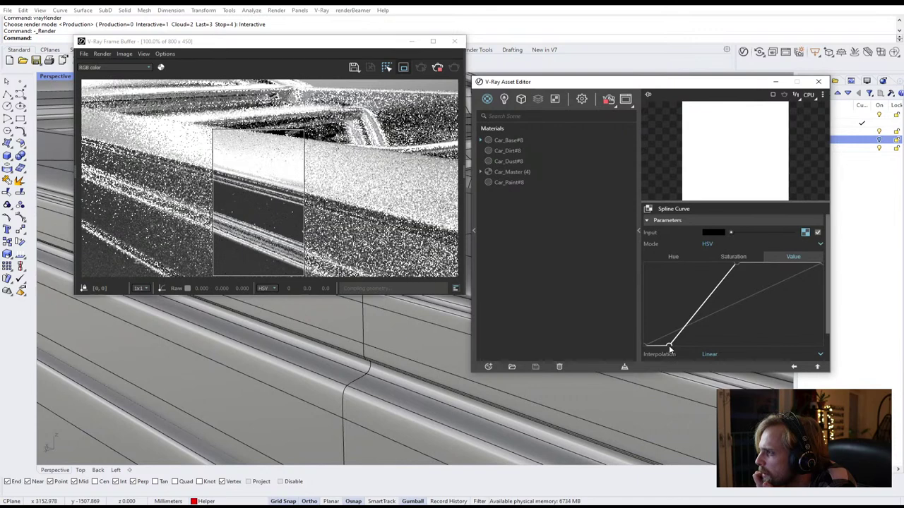
left_click_drag(644, 345, 644, 299)
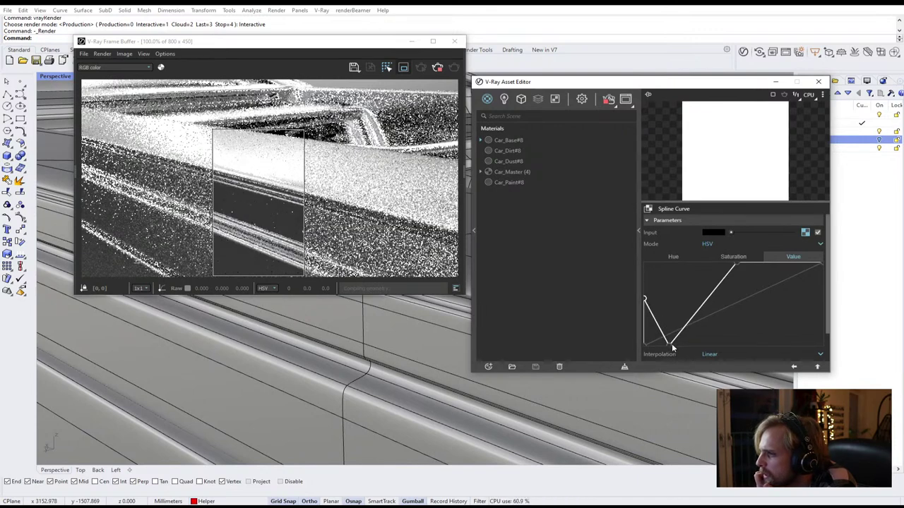
left_click_drag(669, 345, 665, 326)
right_click(666, 326)
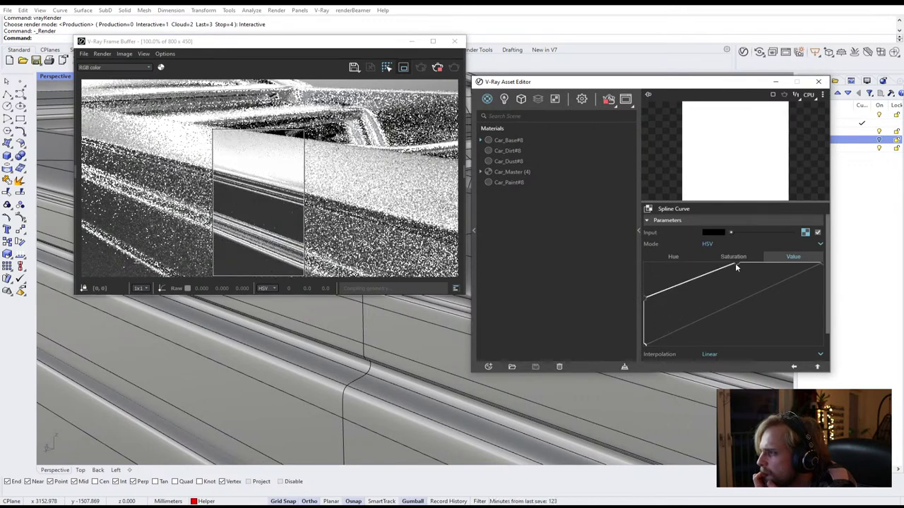
Reshape the Value curve with a zero-output point near mid-range and a near-full-output point at position about 0.69
left_click_drag(735, 264, 784, 293)
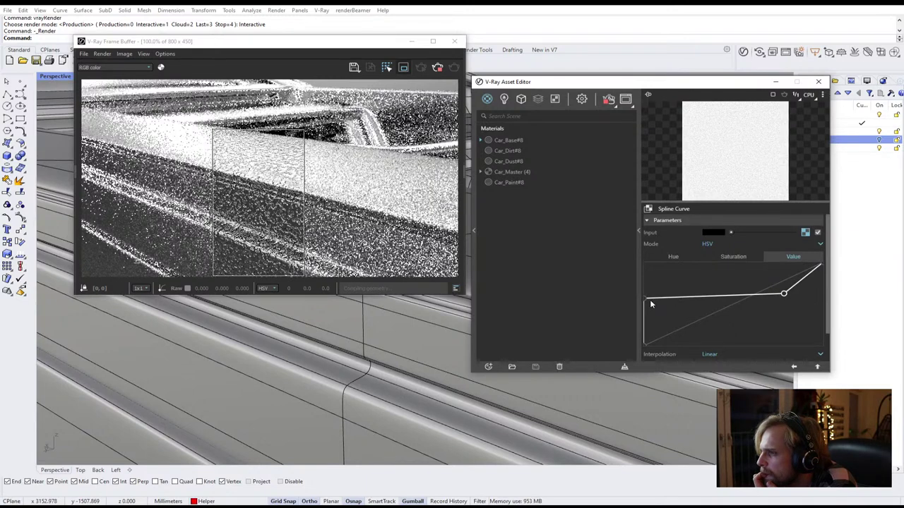
left_click_drag(645, 297, 735, 353)
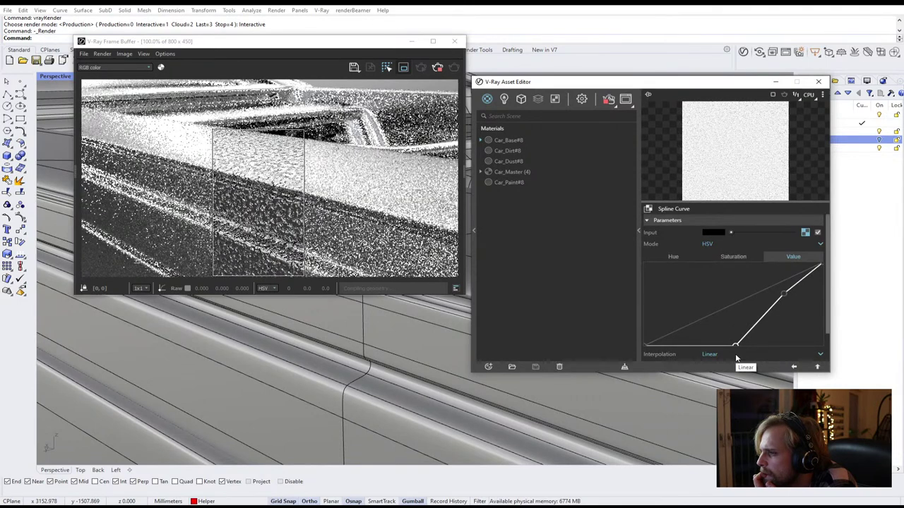
left_click_drag(783, 300, 770, 265)
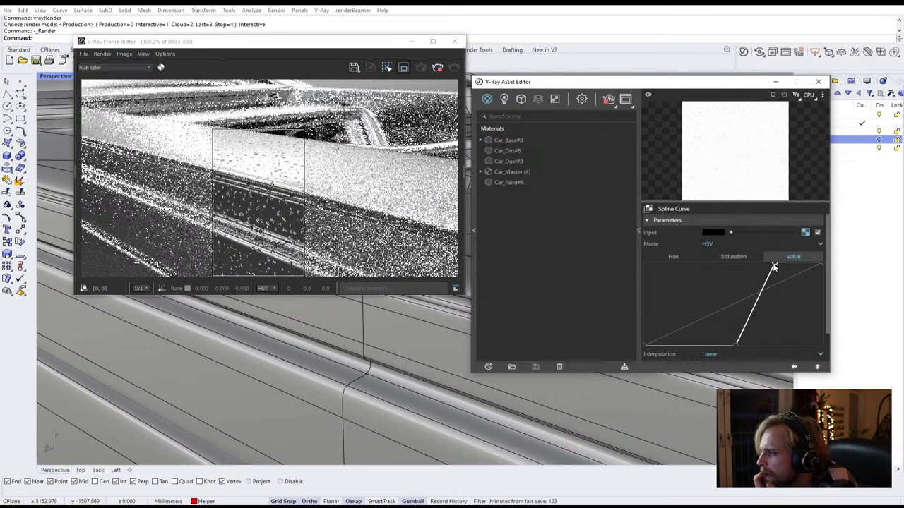
left_click_drag(774, 267, 768, 266)
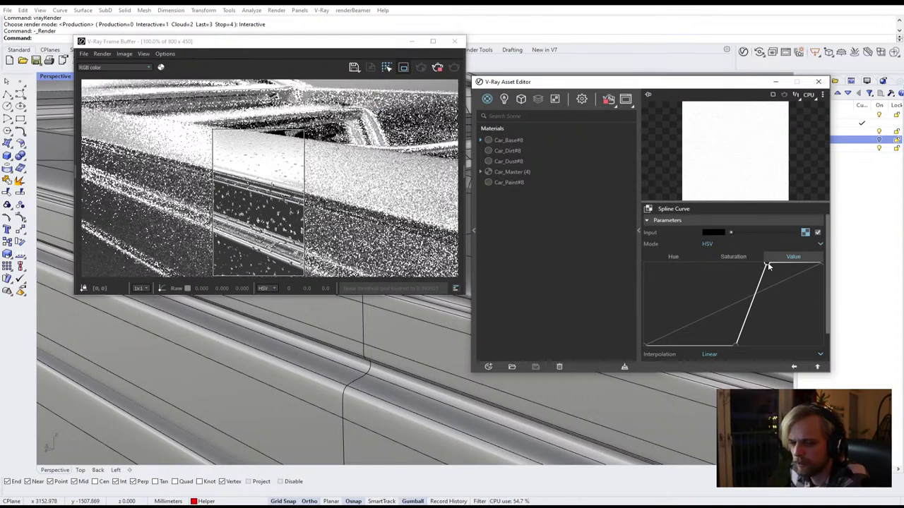
Set the size of the Speckle texture feeding the Spline Curve to 0.1
left_click(805, 233)
left_click(719, 256)
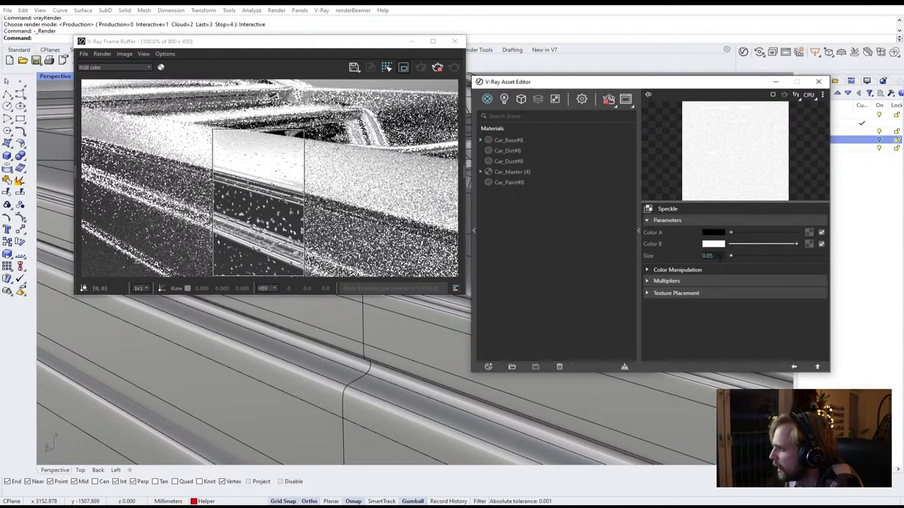
key("BackSpace")
key("BackSpace")
type("1")
key("Return")
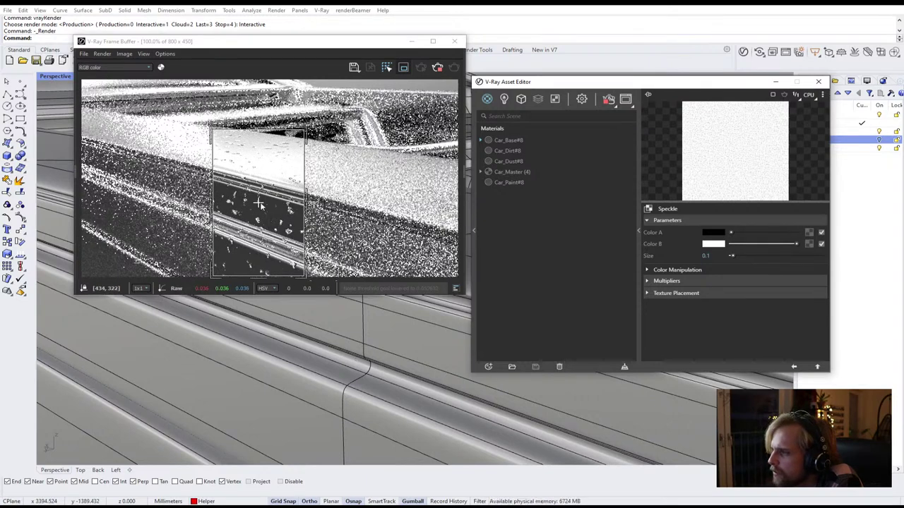
Return to the Tri-Planar map and examine its texture transform, randomization and multiplier settings
left_click(817, 367)
left_click(818, 367)
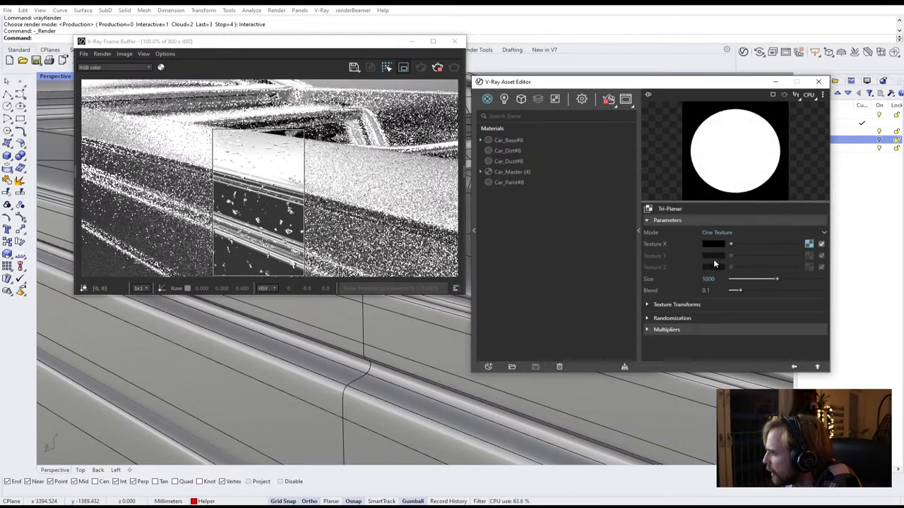
left_click(676, 304)
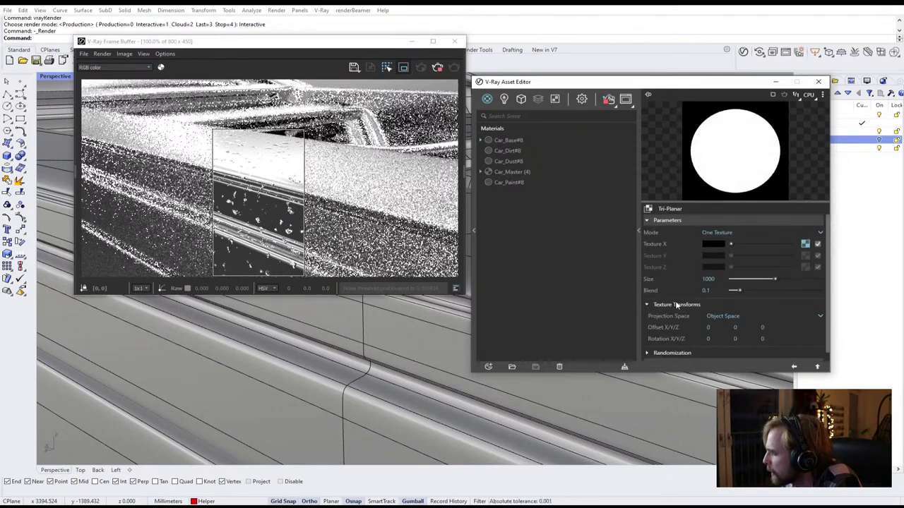
left_click(674, 305)
left_click(671, 318)
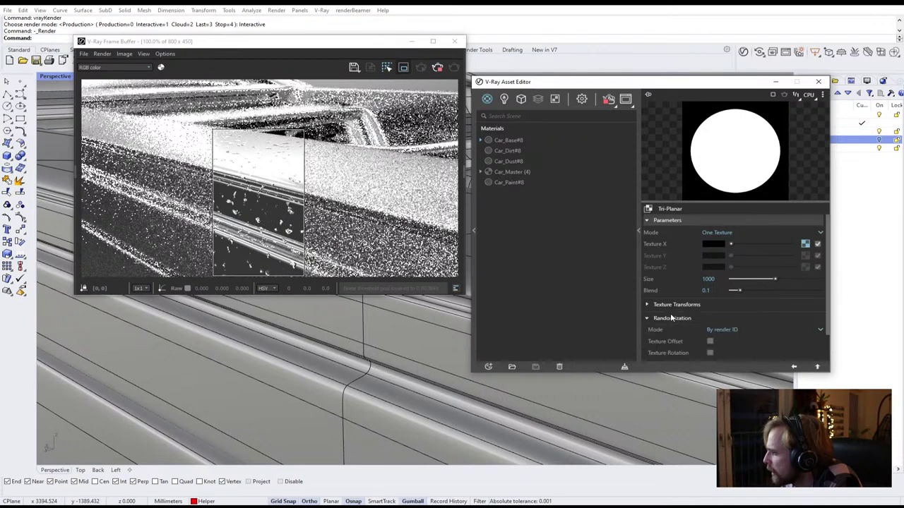
left_click(671, 318)
left_click(667, 329)
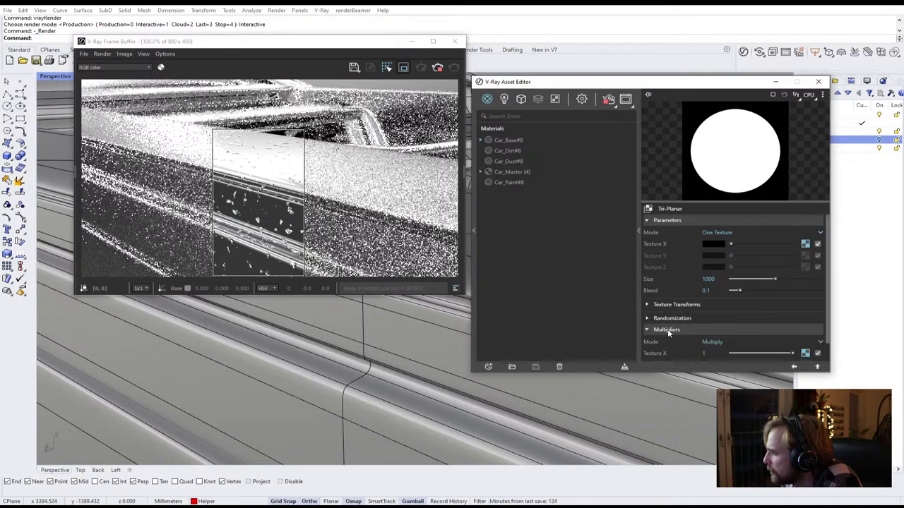
scroll(667, 329, "down", 1)
left_click(667, 308)
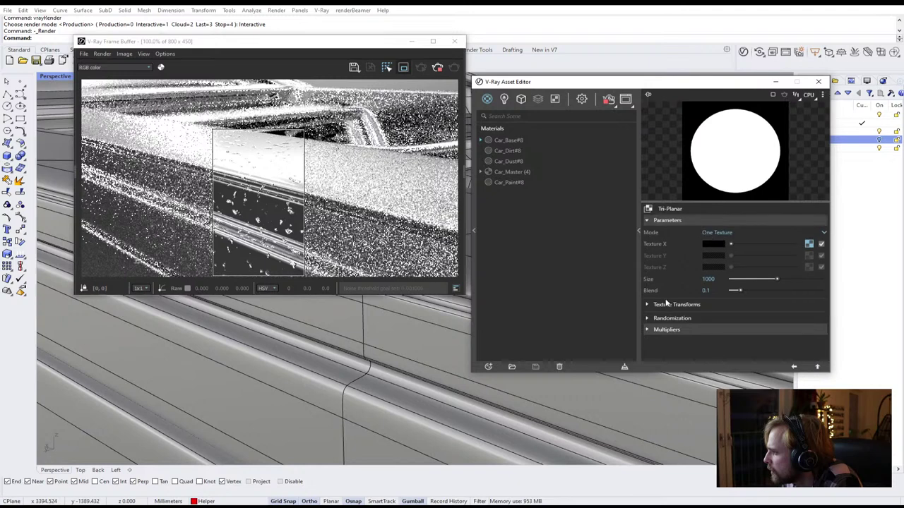
Go back through Car_Base's bump map to the Spline Curve and inspect the bright point's position and value settings
left_click(817, 369)
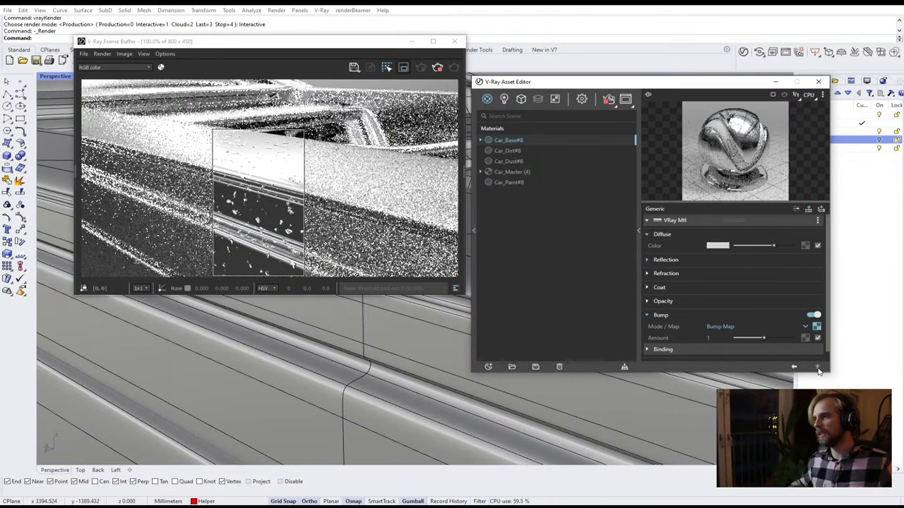
left_click(816, 326)
left_click(811, 245)
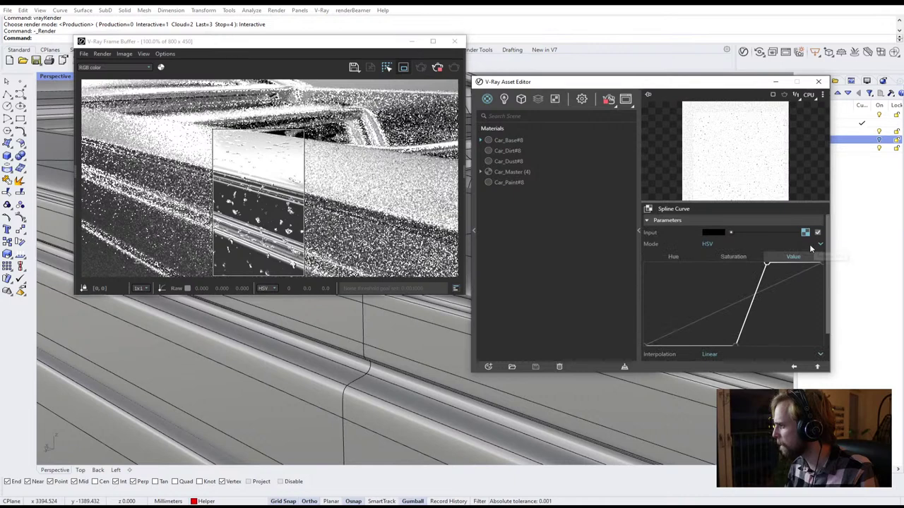
left_click_drag(831, 302, 825, 344)
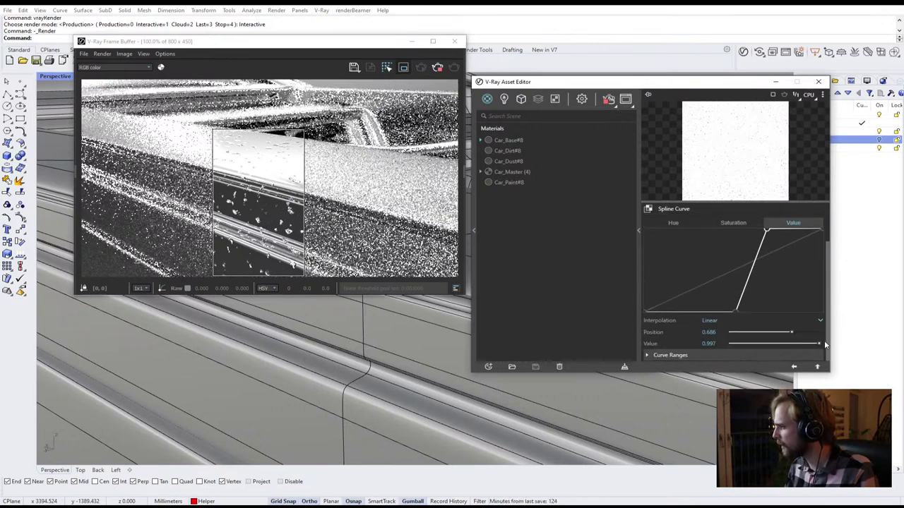
Set the V repeat to 2 in the texture placement of the Speckle texture feeding the Spline Curve
scroll(794, 291, "up", 3)
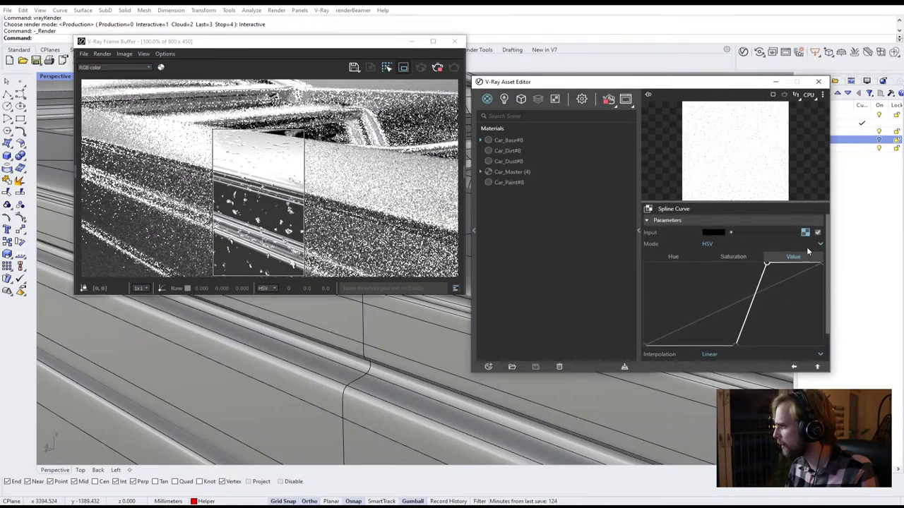
left_click(803, 235)
left_click(672, 293)
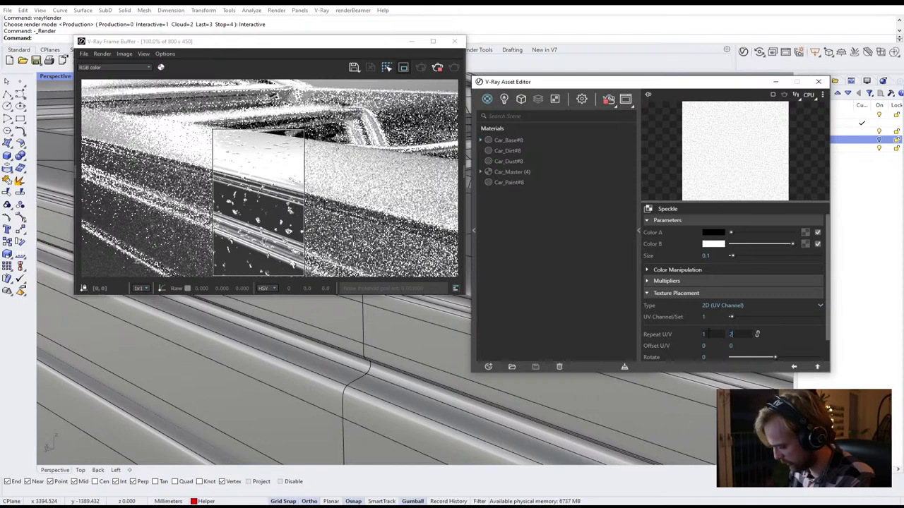
key("Return")
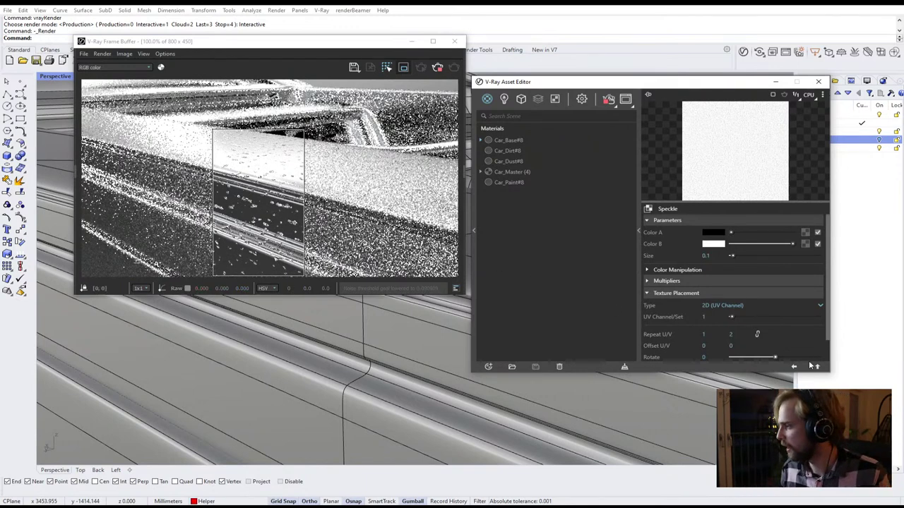
Try shifting the steep ramp of the Spline Curve's value curve toward the low input positions
left_click(817, 368)
left_click(817, 368)
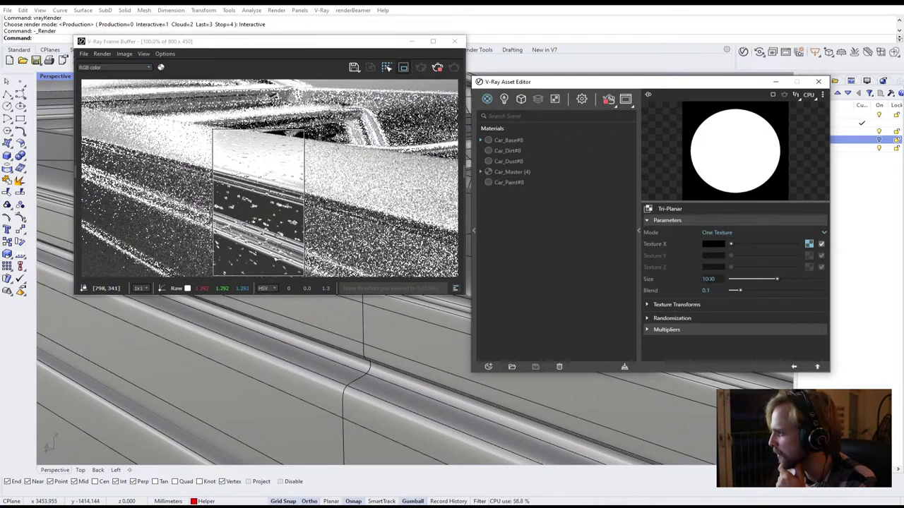
left_click(809, 244)
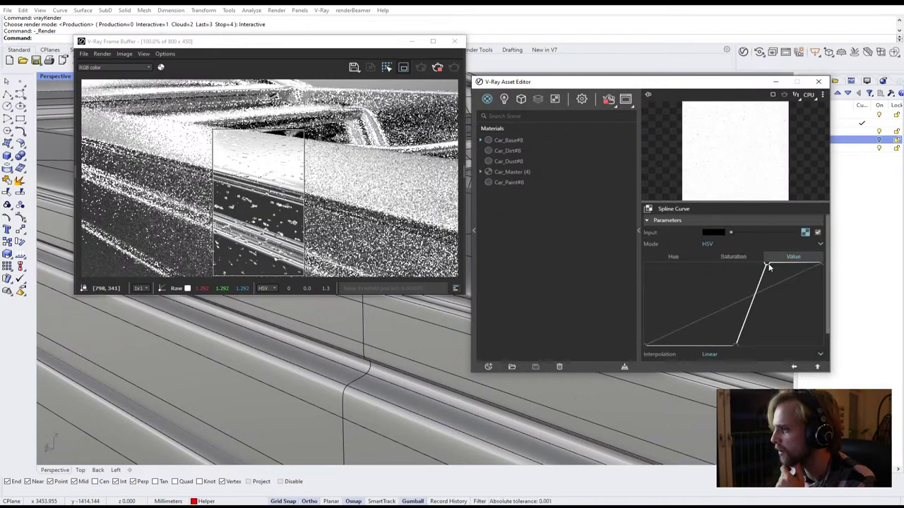
left_click_drag(769, 266, 742, 266)
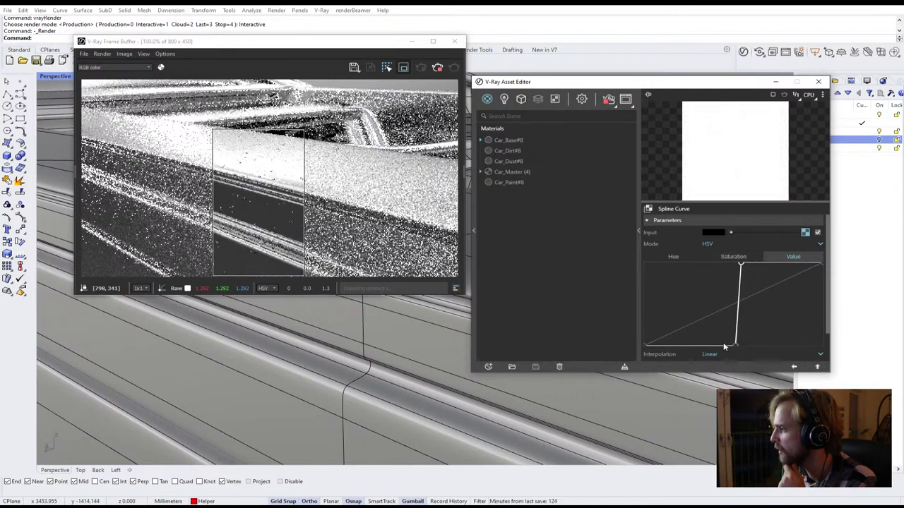
left_click_drag(734, 347, 698, 348)
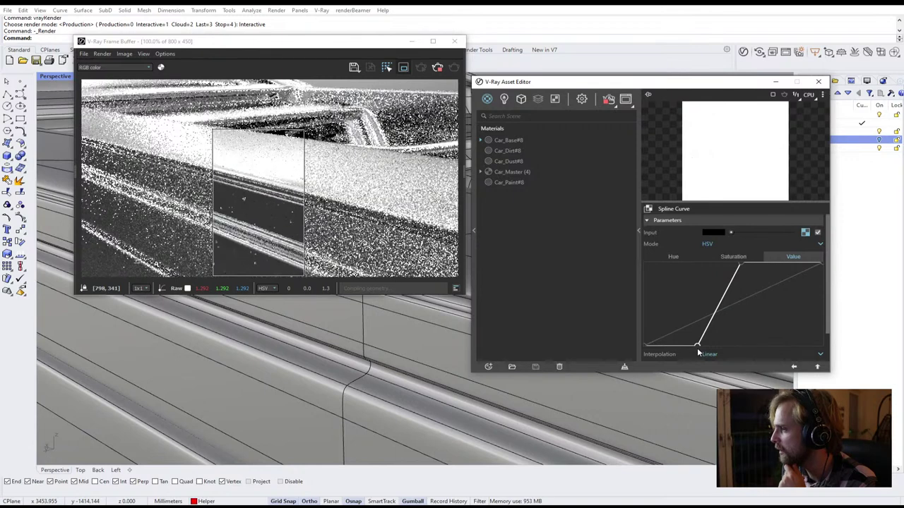
left_click_drag(679, 349, 660, 346)
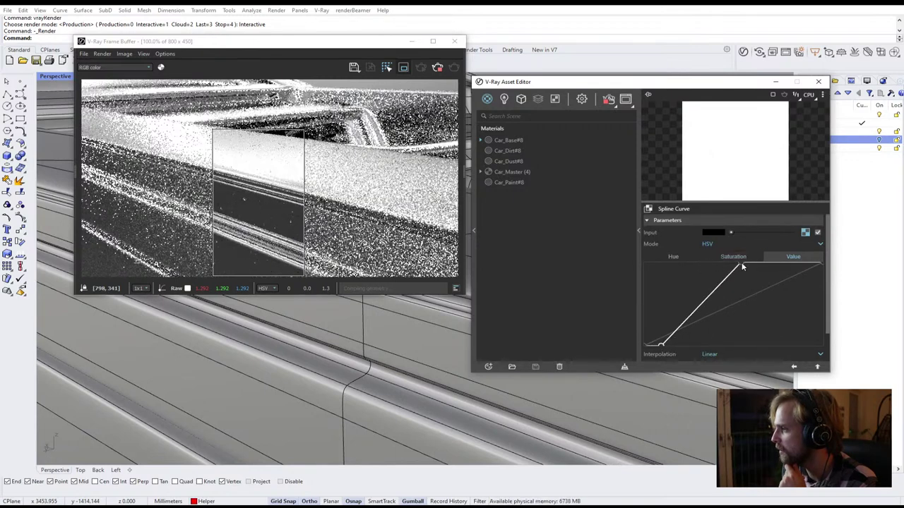
left_click_drag(739, 265, 691, 268)
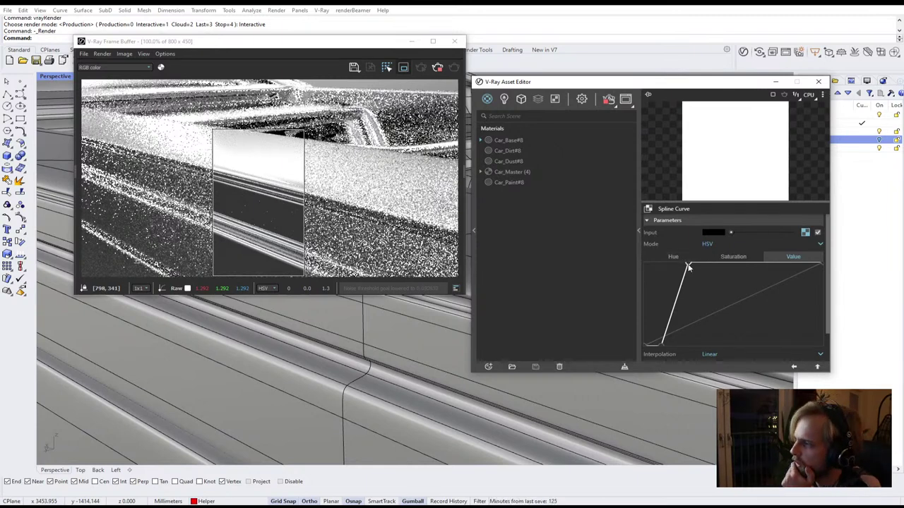
Invert the Spline Curve's value curve into a straight line descending from full value to zero
left_click_drag(687, 265, 821, 321)
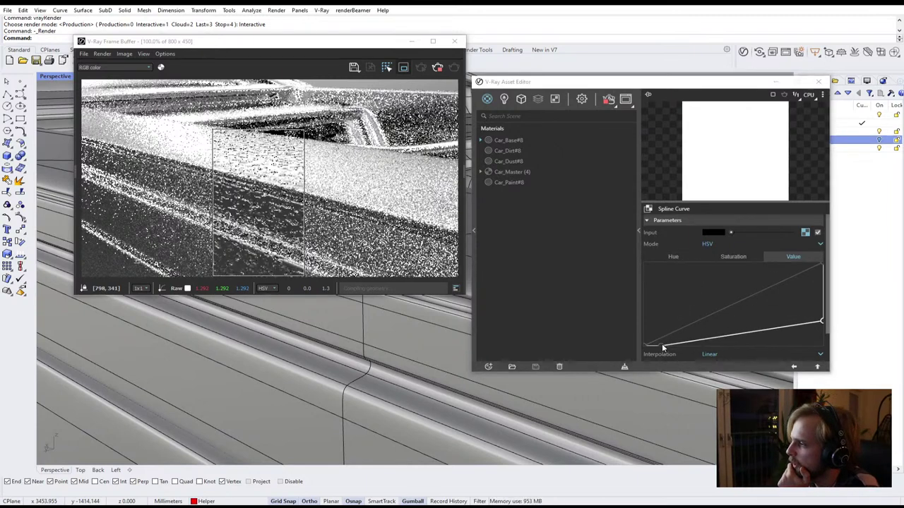
left_click_drag(645, 345, 636, 295)
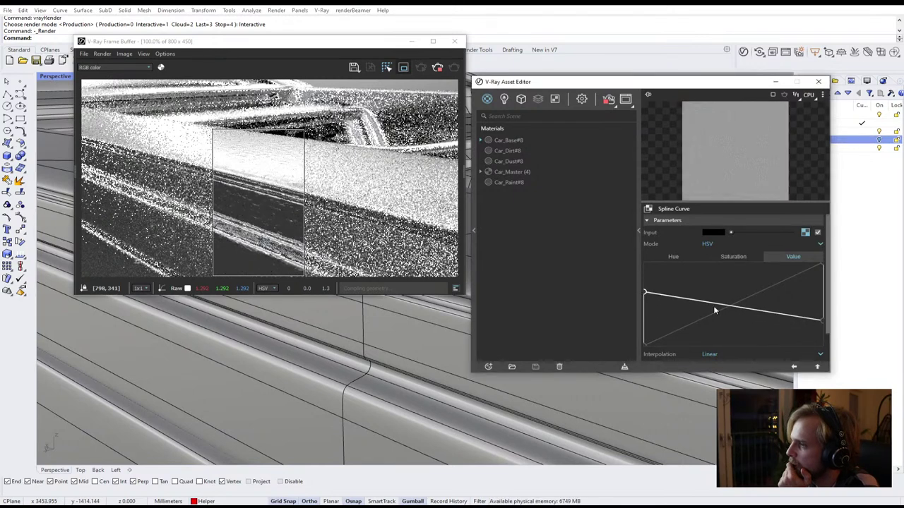
left_click_drag(823, 321, 821, 344)
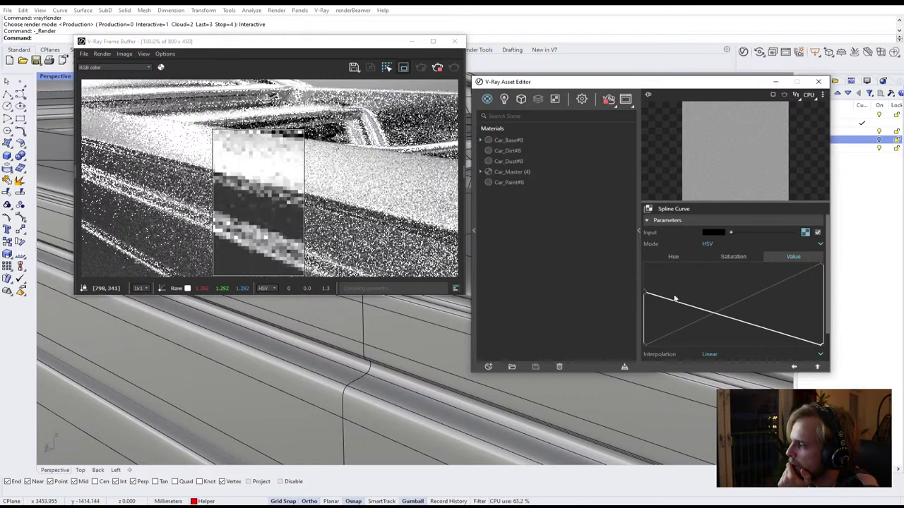
left_click_drag(645, 296, 642, 262)
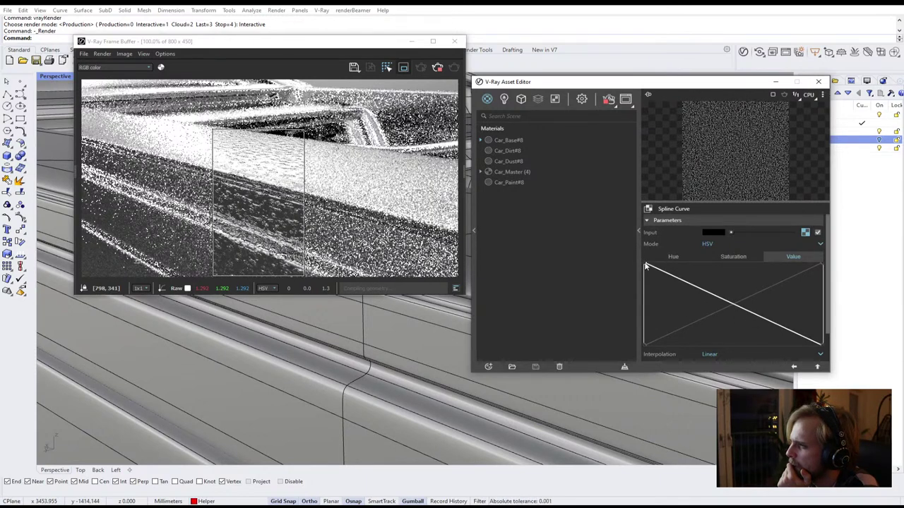
Try a zigzag value curve with a peak near the low end and a zero dip at different high-end positions
left_click_drag(645, 265, 693, 263)
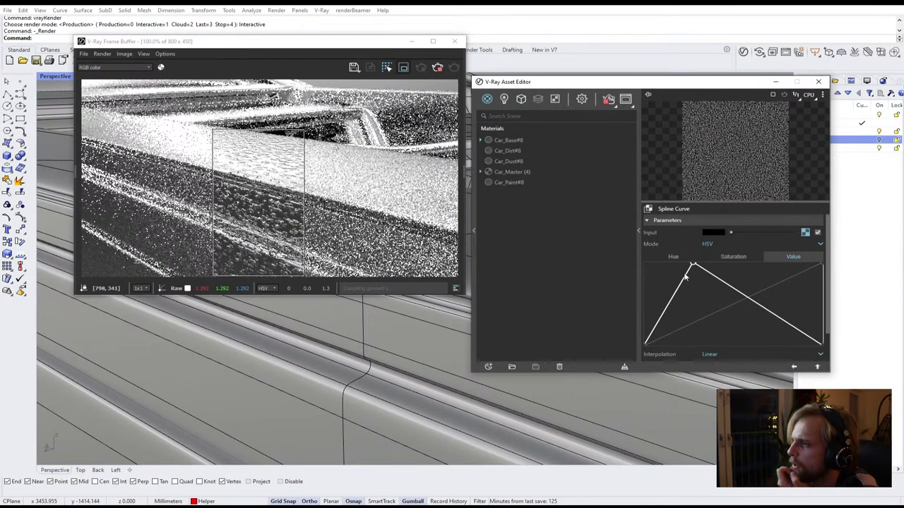
left_click_drag(693, 265, 670, 264)
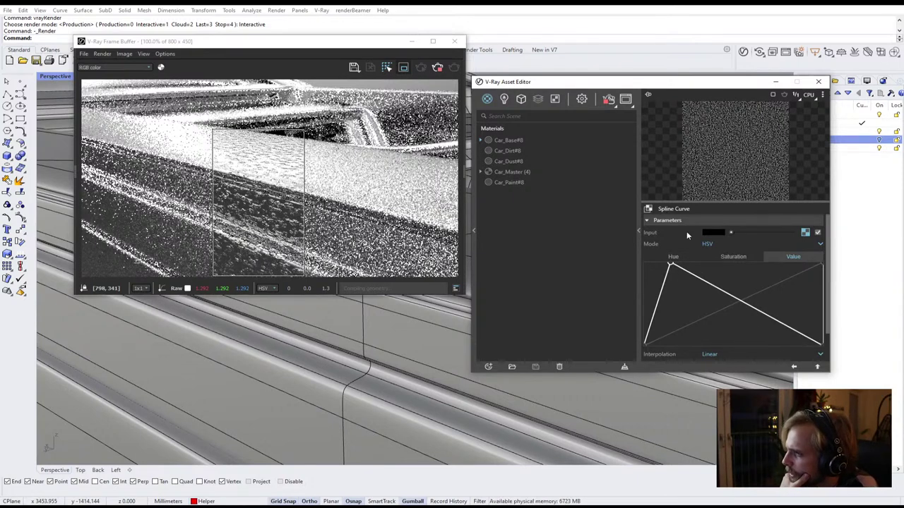
left_click_drag(823, 346, 798, 347)
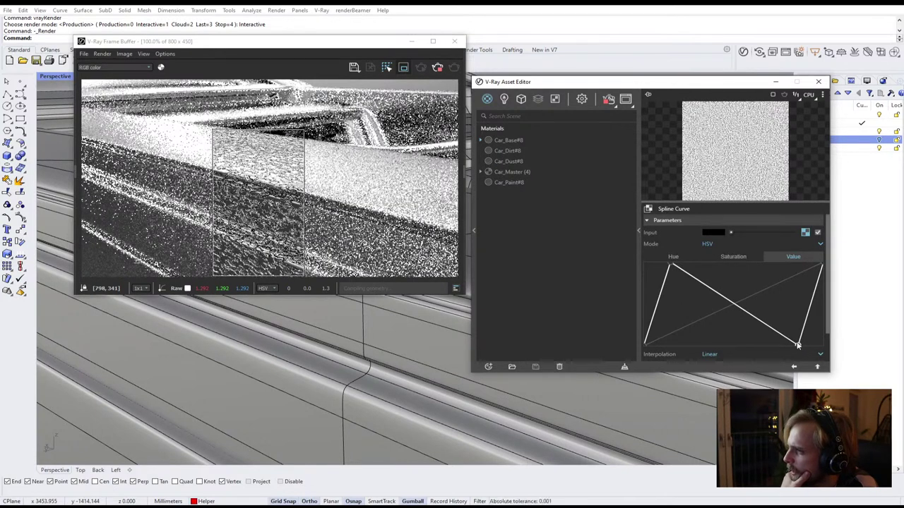
left_click_drag(798, 347, 758, 354)
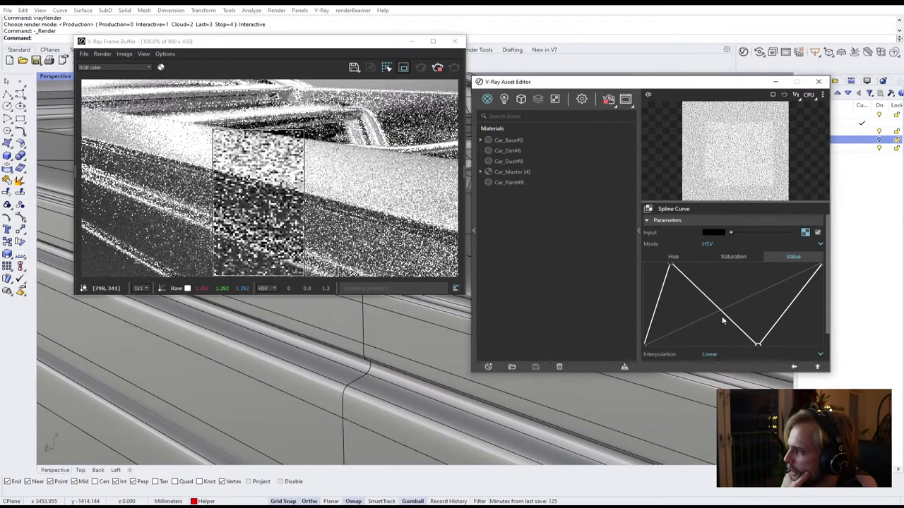
left_click_drag(671, 268, 728, 267)
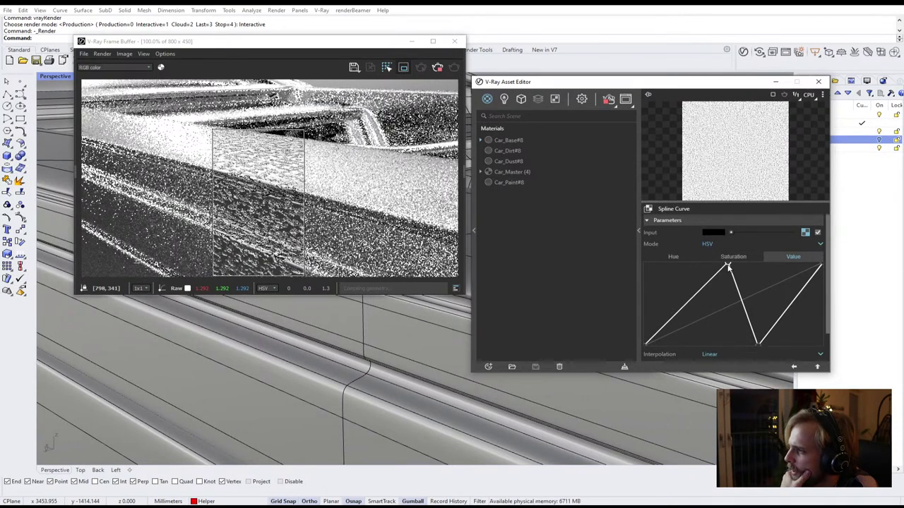
left_click_drag(727, 266, 669, 267)
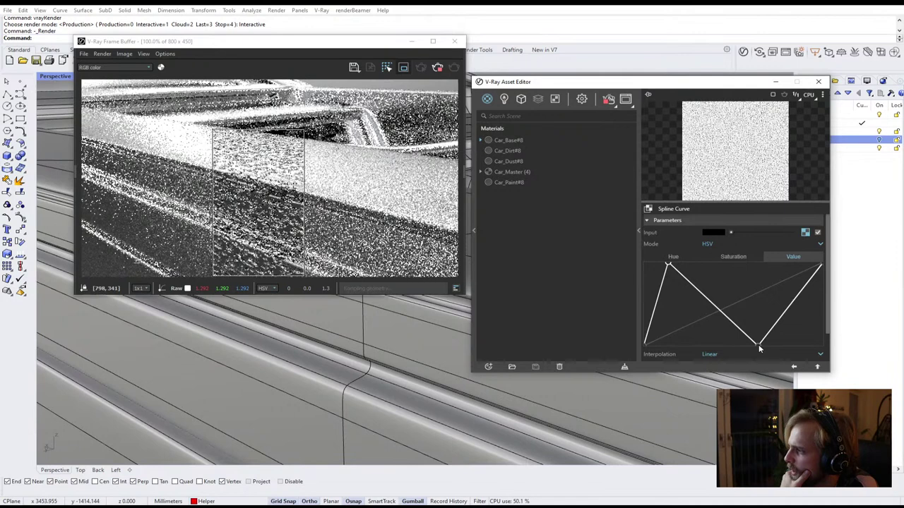
left_click_drag(758, 345, 813, 361)
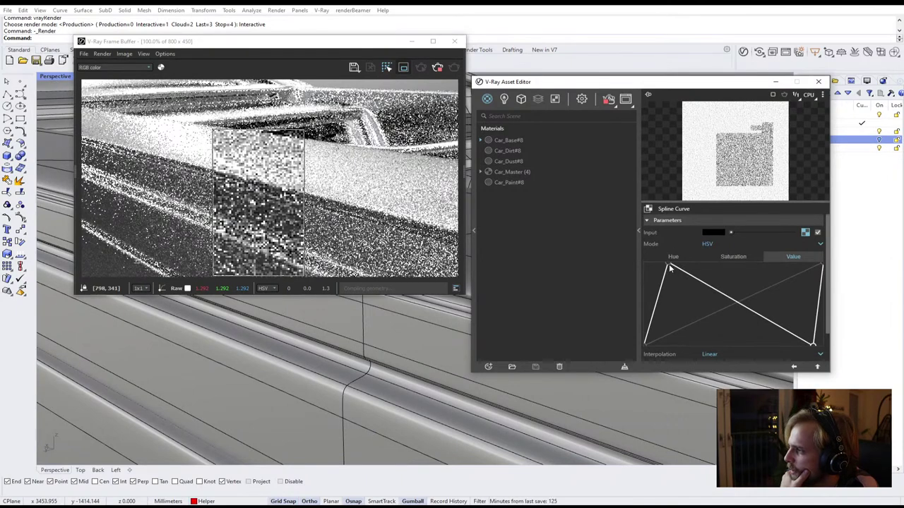
Try a full-value curve with a narrow dip near its high end, and delete the extra top point and the dip point
left_click_drag(669, 264, 789, 259)
left_click_drag(735, 289, 637, 258)
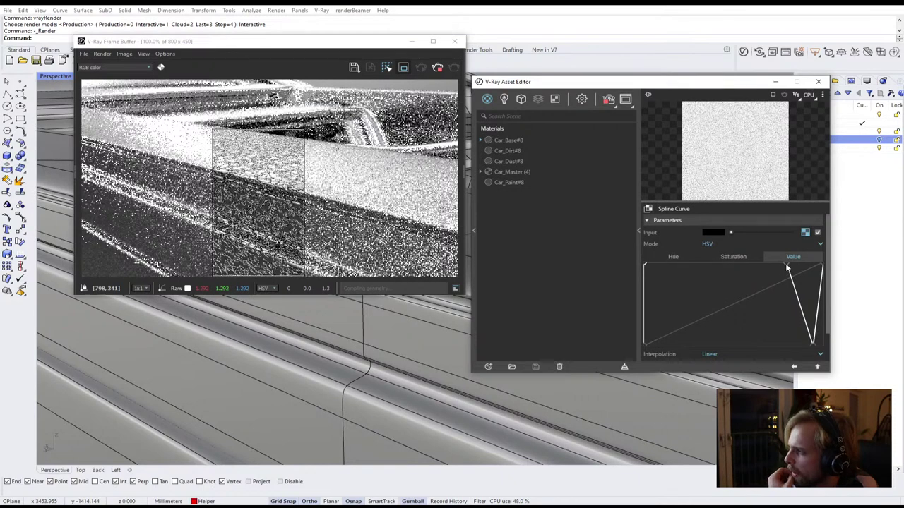
left_click_drag(788, 266, 804, 264)
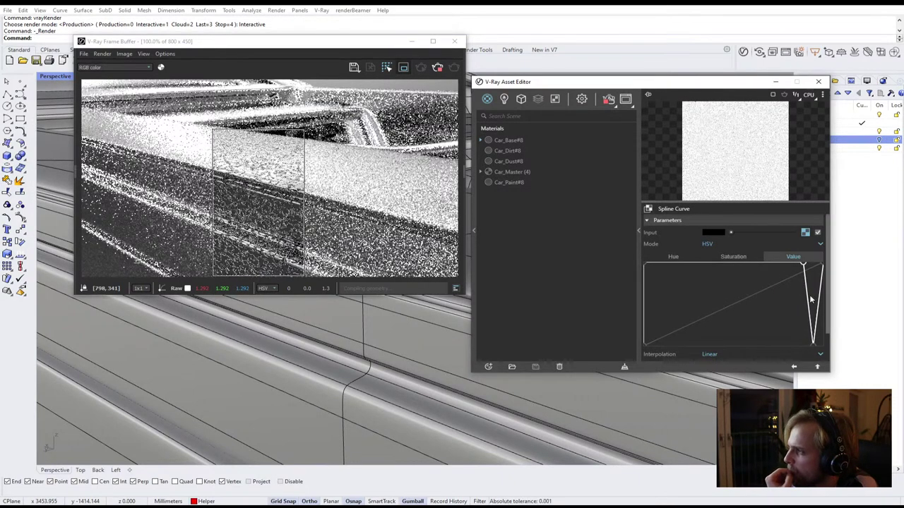
left_click_drag(806, 277, 812, 249)
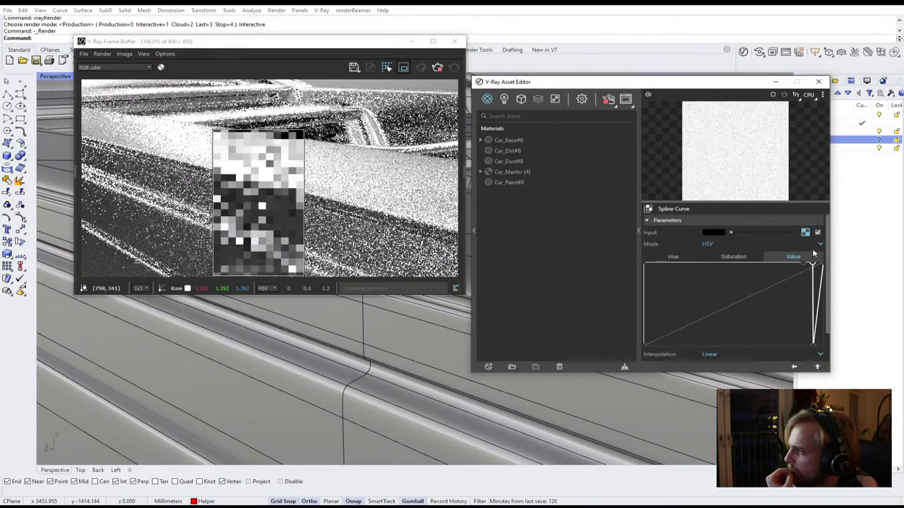
right_click(813, 265)
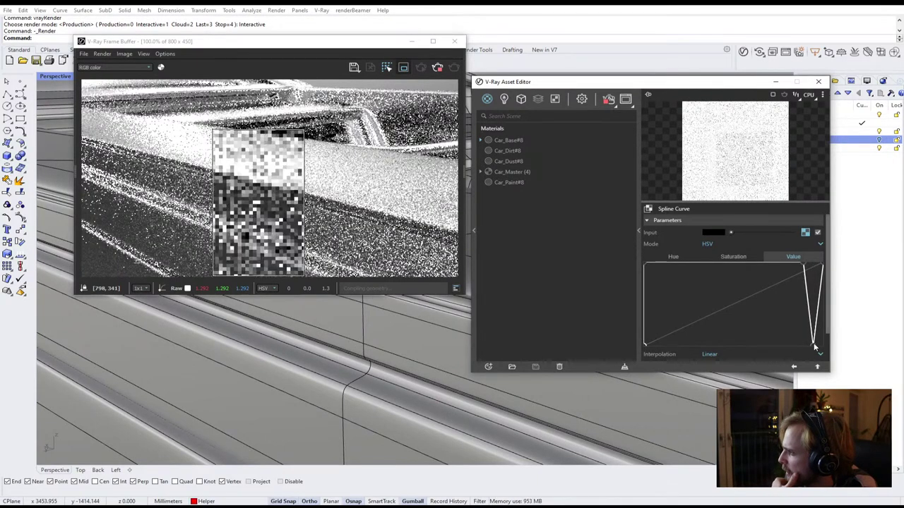
right_click(813, 344)
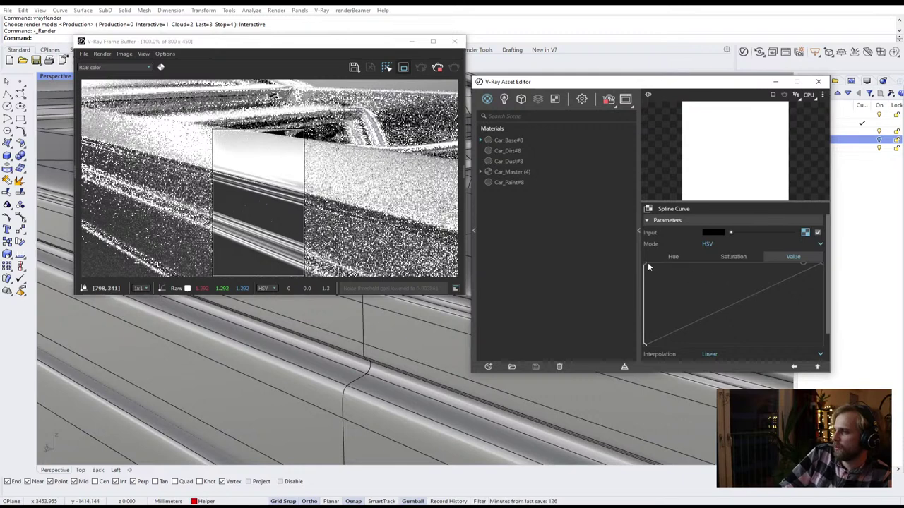
Flatten the value curve to zero along nearly its full length, leaving only a short, low rise at the highest input positions
left_click_drag(645, 265, 835, 347)
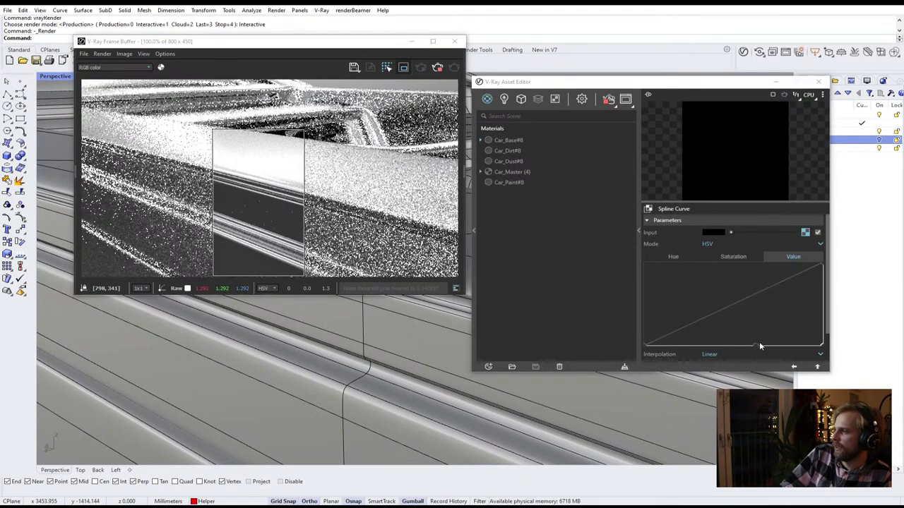
left_click_drag(760, 345, 818, 320)
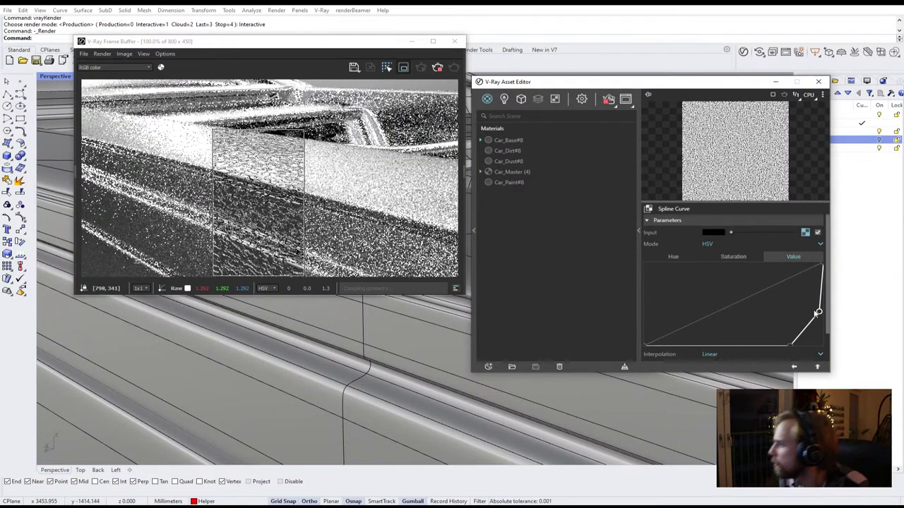
left_click_drag(816, 311, 820, 351)
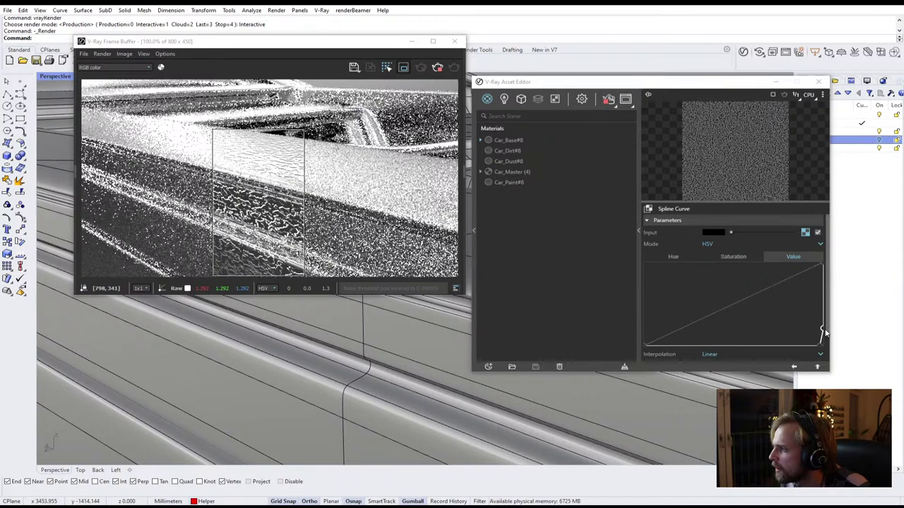
left_click(825, 331)
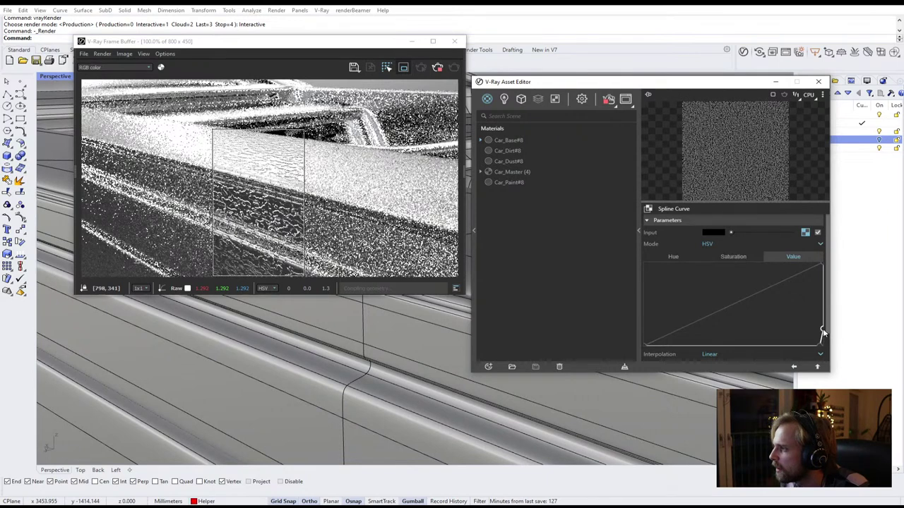
left_click_drag(823, 328, 825, 336)
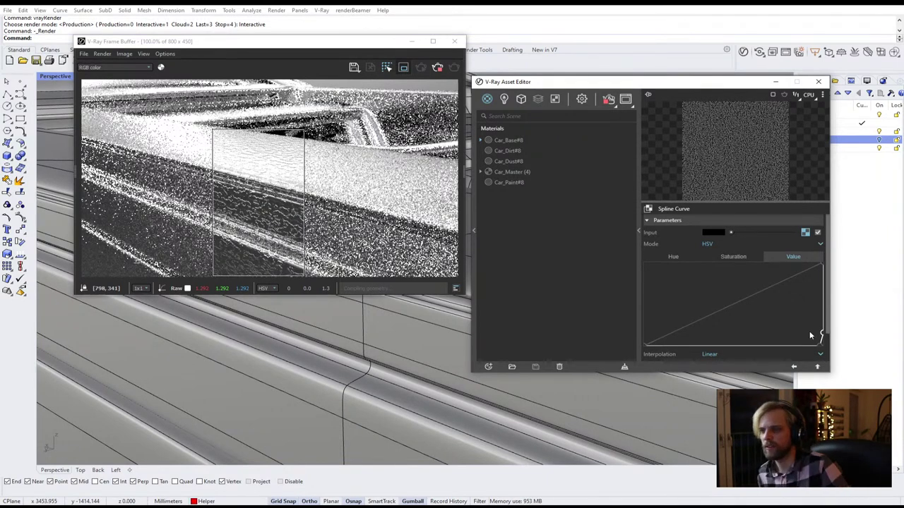
Turn off region rendering in the frame buffer and return to the Car_Base#8 material's settings
left_click(403, 68)
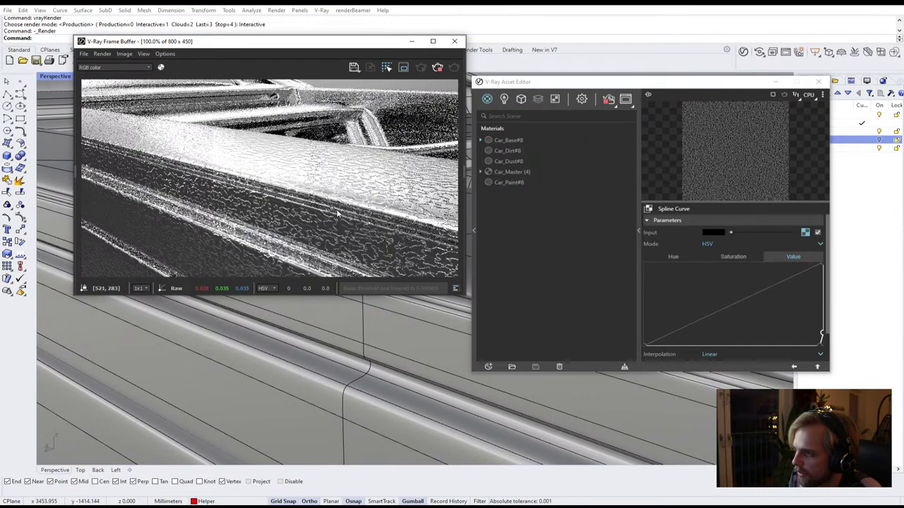
left_click(817, 368)
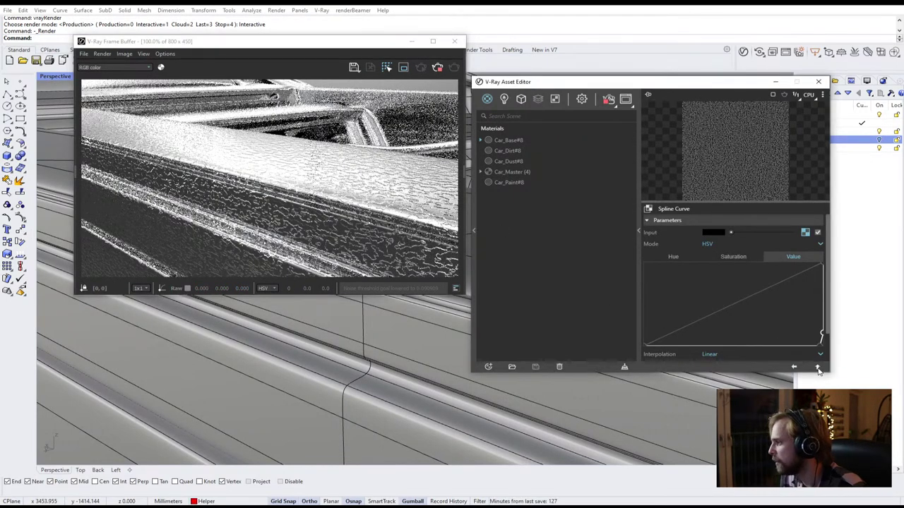
left_click(817, 368)
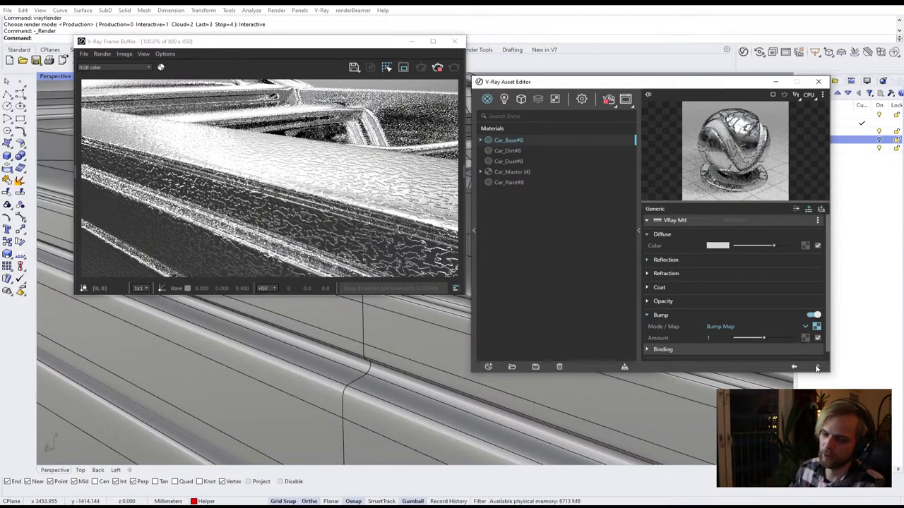
Inspect Car_Dirt#8 and try to apply the Car_Paint#8 material to the current selection
scroll(357, 350, "down", 5)
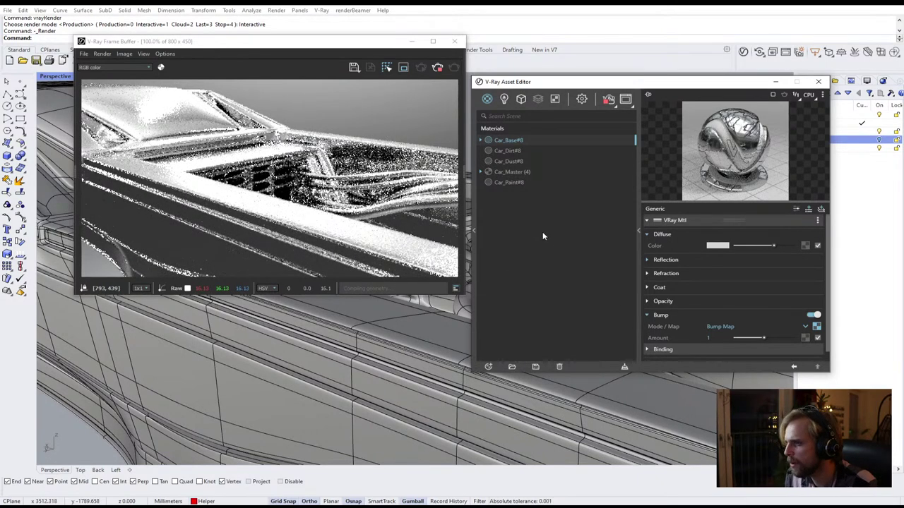
left_click(512, 150)
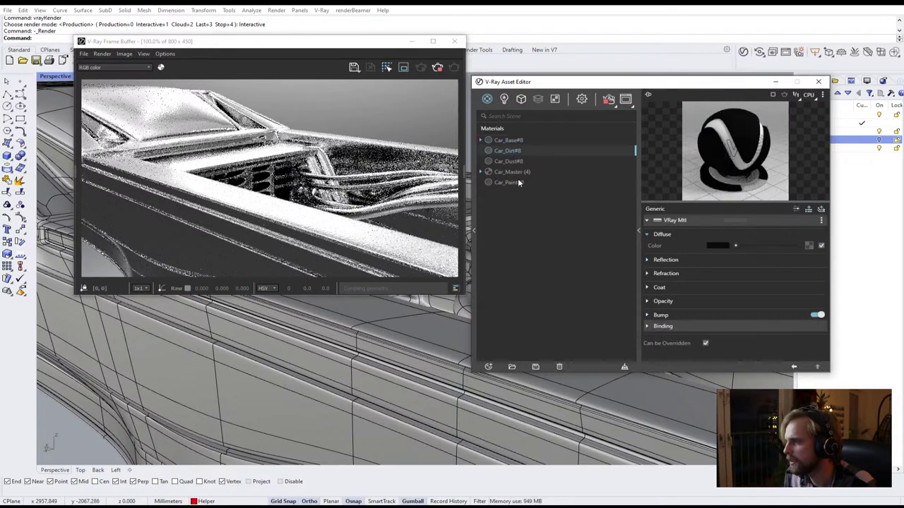
left_click(518, 182)
right_click(507, 182)
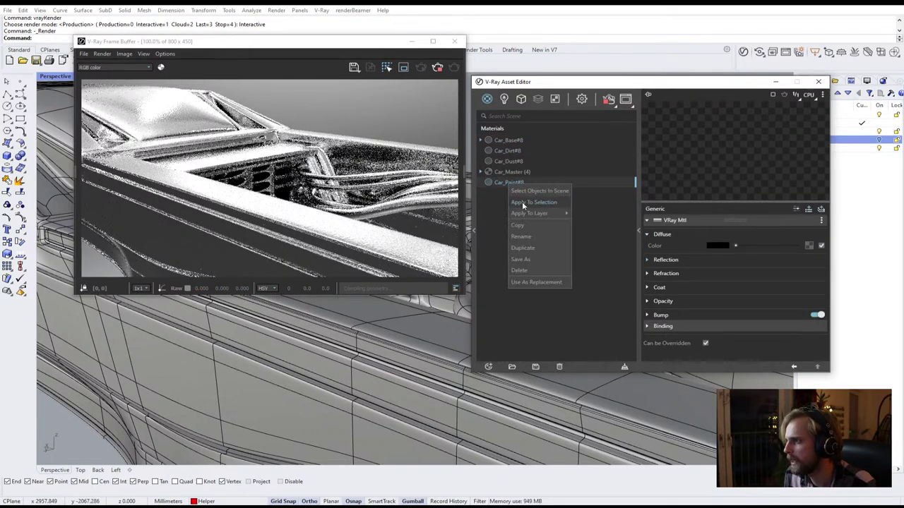
left_click(521, 201)
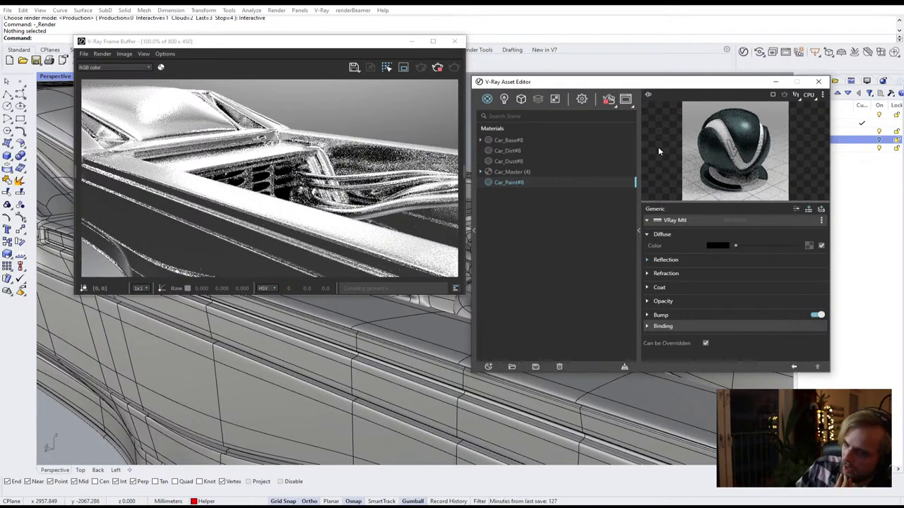
Apply the Car_Master blend material to the car body SubD and clear the selection
left_click(508, 172)
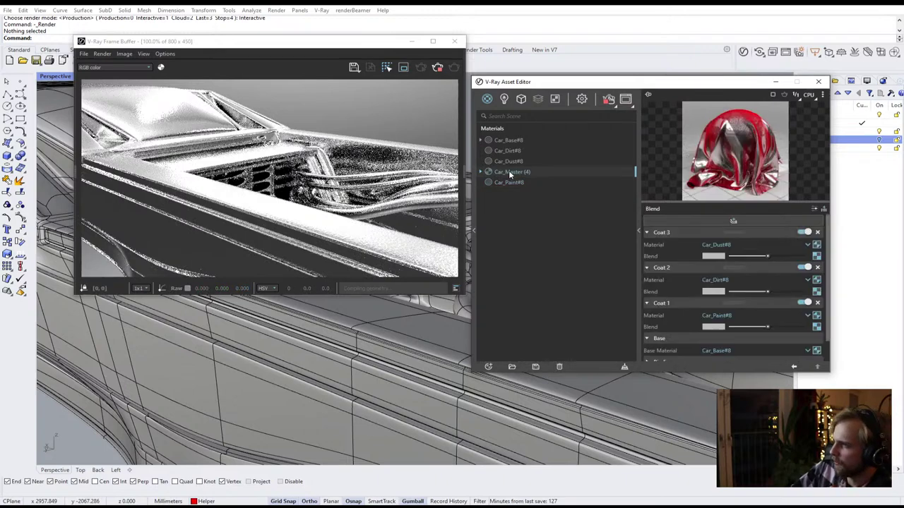
left_click(423, 331)
right_click(520, 177)
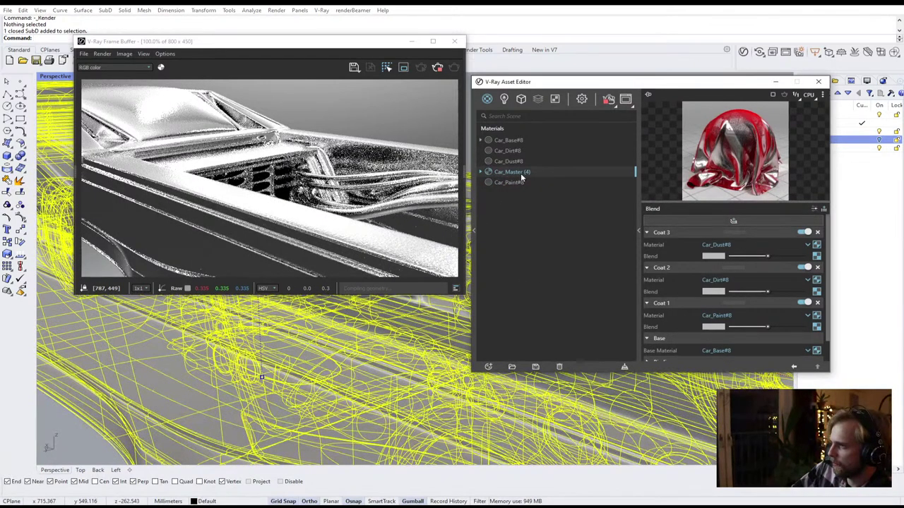
left_click(531, 191)
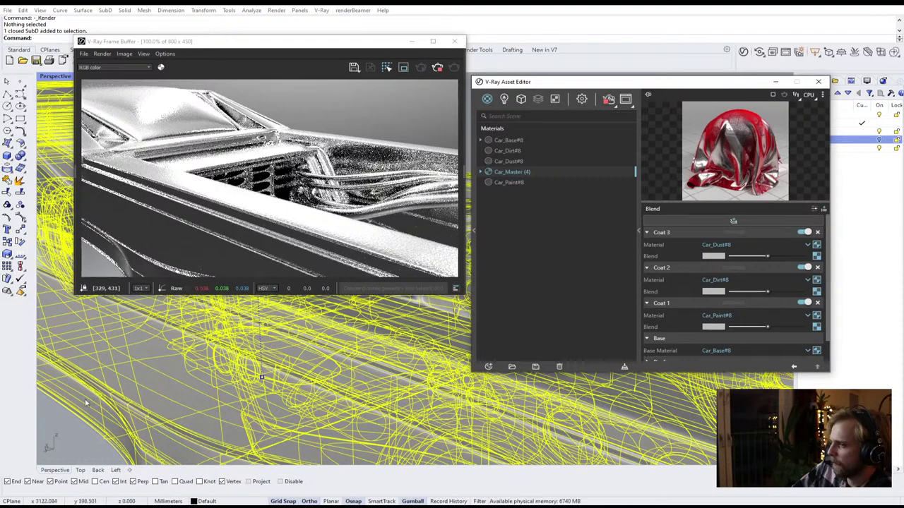
left_click(66, 436)
scroll(65, 436, "up", 5)
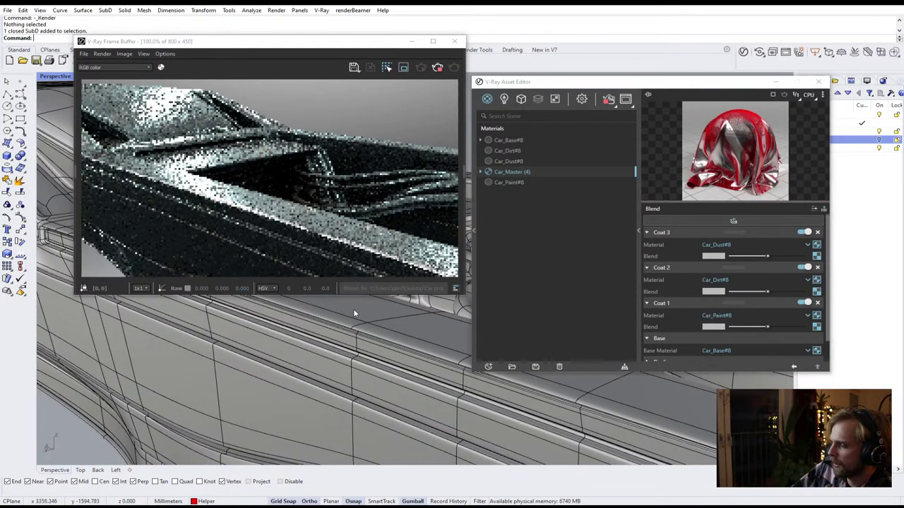
Assign a Mix (Map) texture to Car_Paint#8's bump, paste the copied Color Correction texture into its Mix Map as a copy, with Color Top white
right_click_drag(450, 418, 374, 369, "shift")
scroll(419, 342, "up", 4)
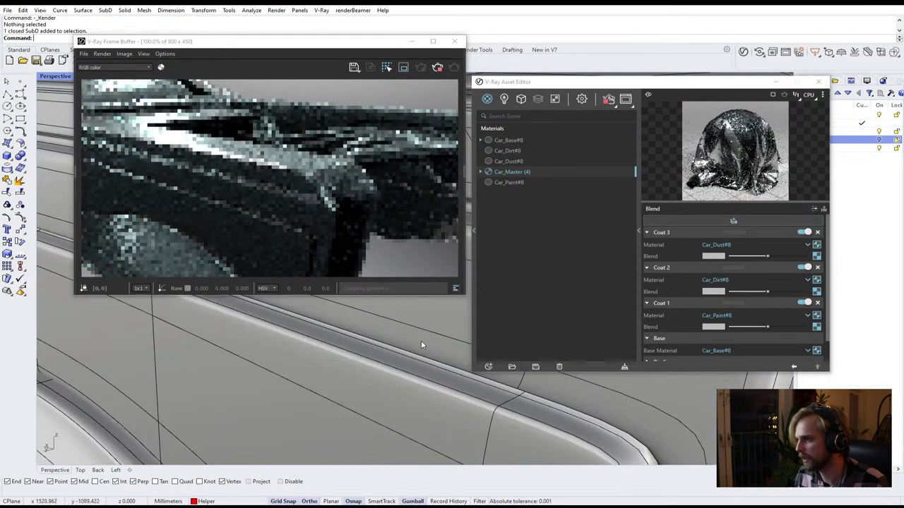
scroll(408, 350, "down", 5)
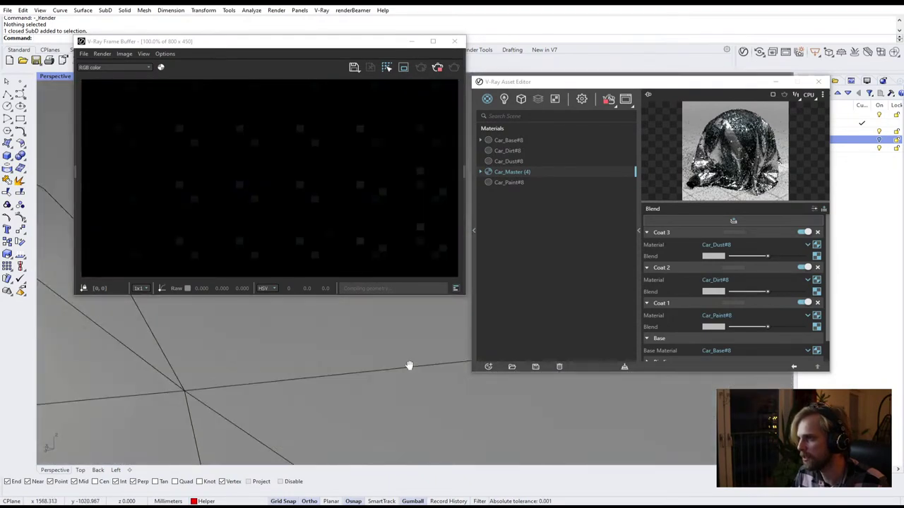
right_click_drag(390, 338, 371, 355, "shift")
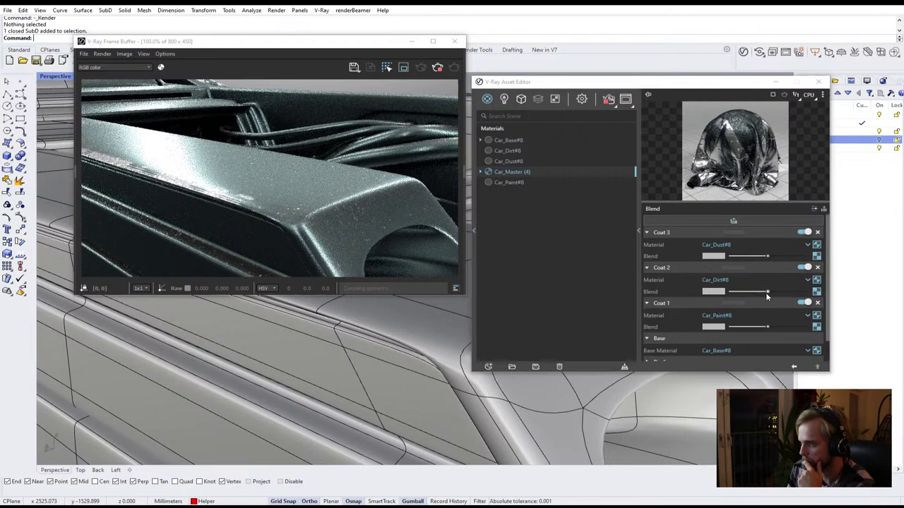
left_click(827, 283)
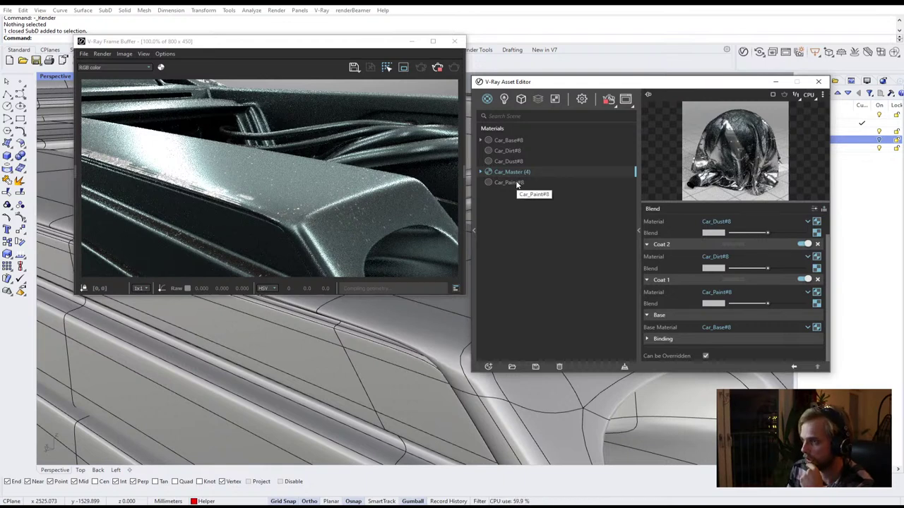
left_click(517, 184)
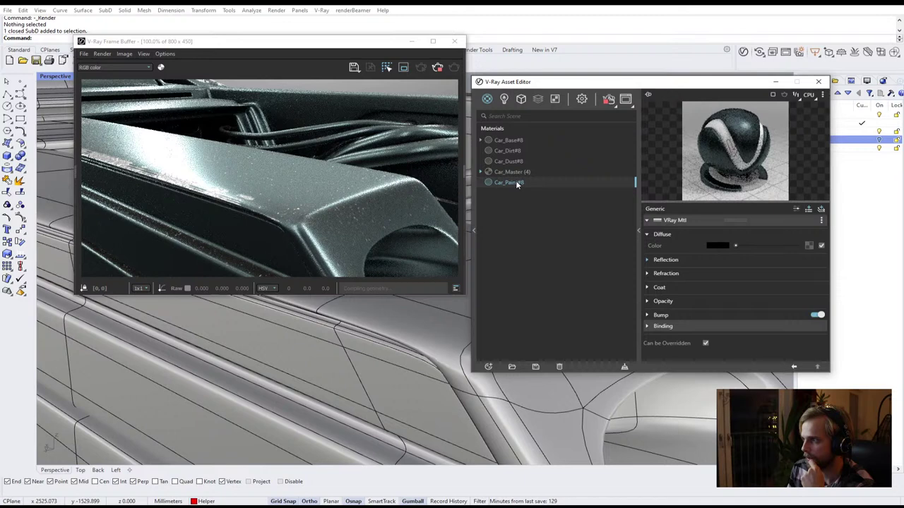
left_click(660, 315)
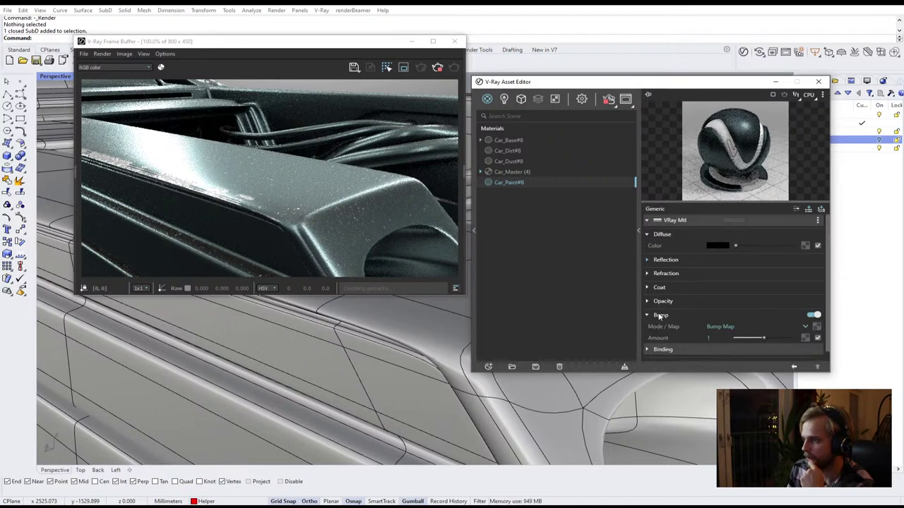
left_click(817, 328)
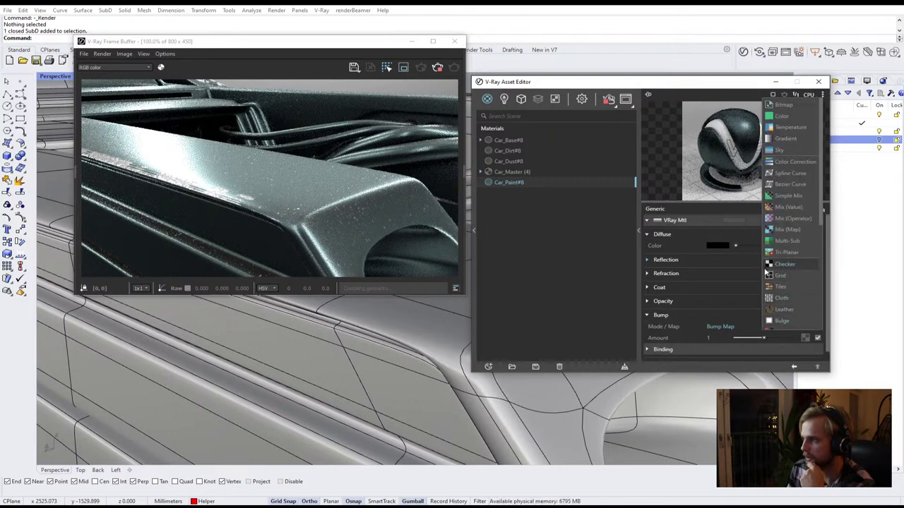
left_click(801, 229)
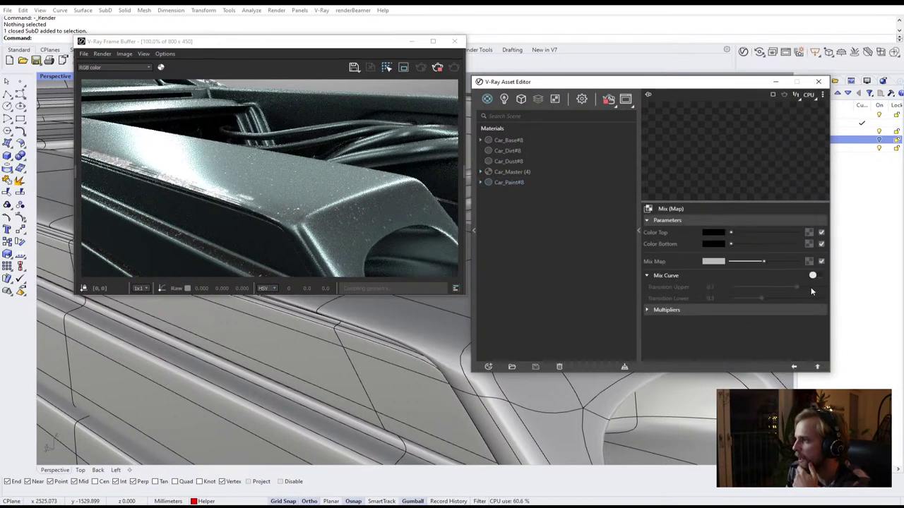
right_click(808, 262)
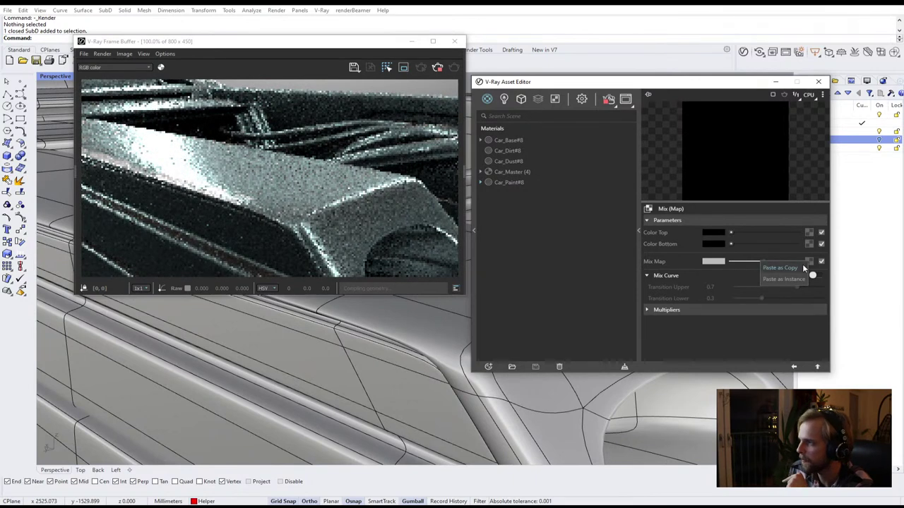
left_click(800, 268)
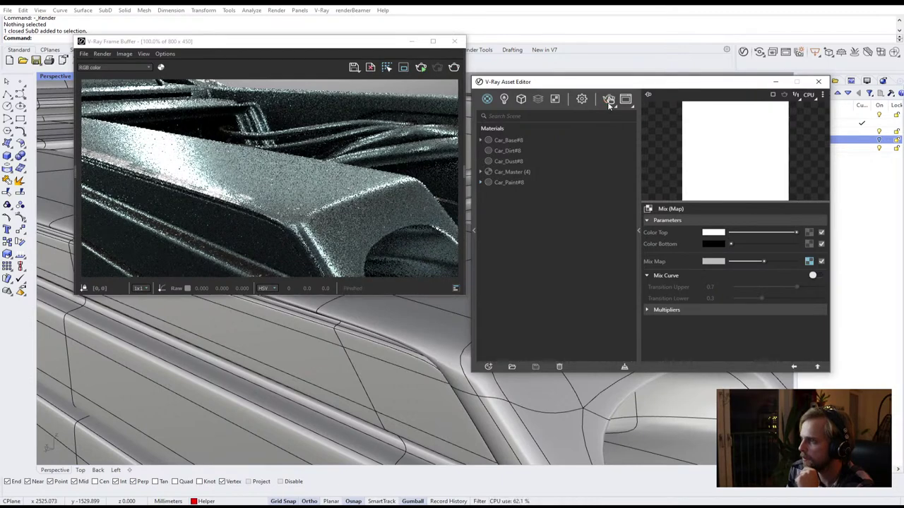
Restart the interactive render and apply the Car_Paint#8 material directly to the car body SubD
left_click(609, 100)
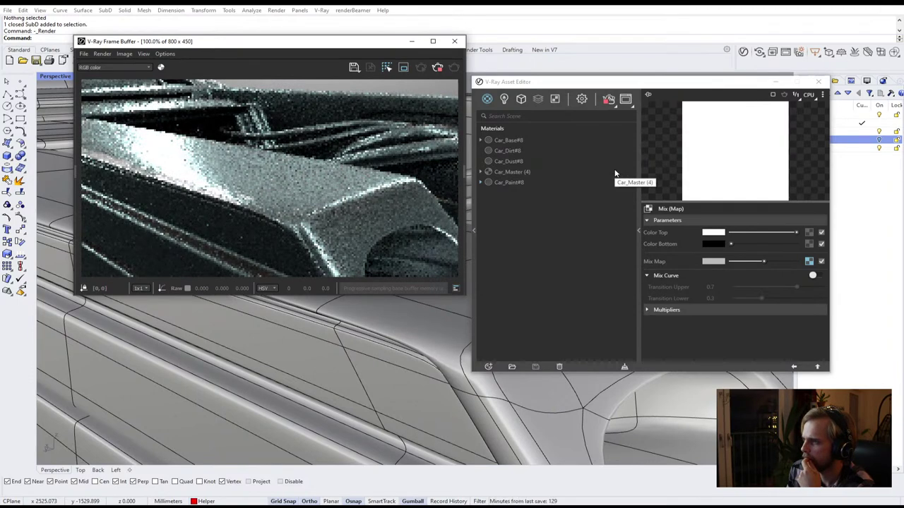
left_click(367, 378)
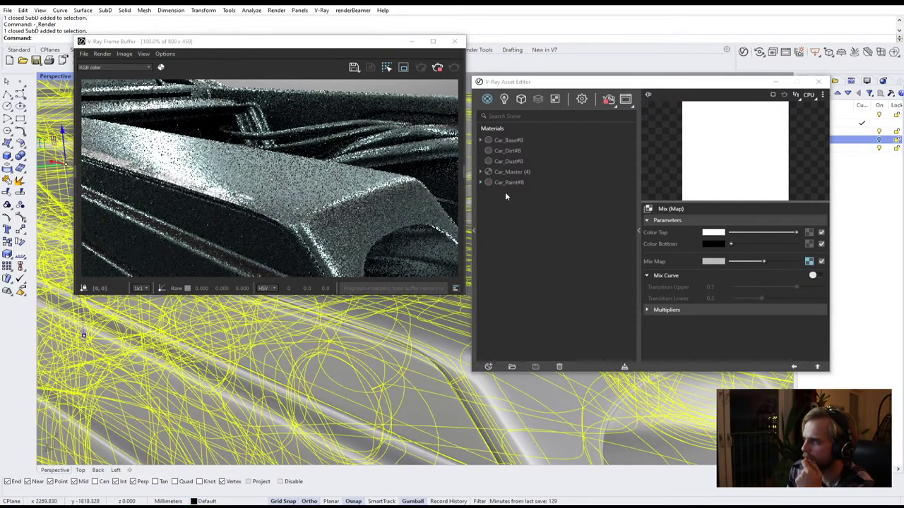
right_click(510, 182)
left_click(535, 198)
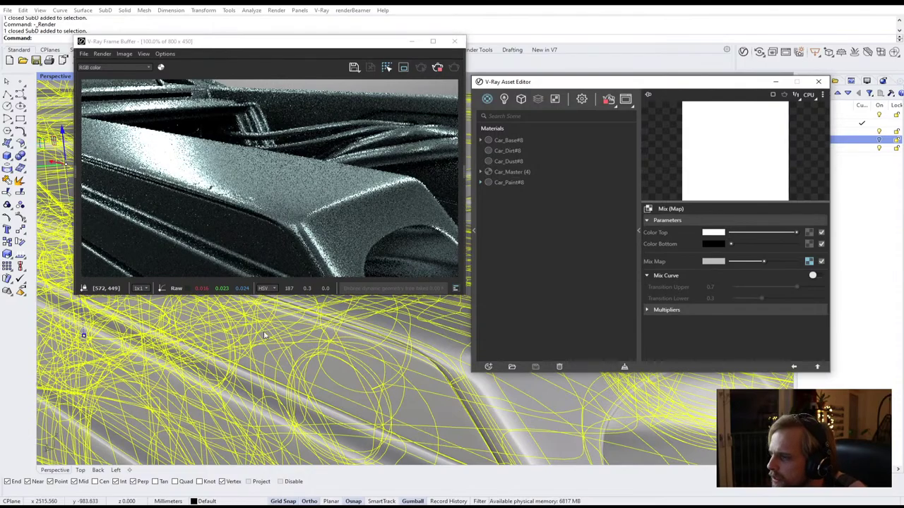
Turn on region rendering in the frame buffer and limit it to a close-up area along the body's upper side edge
right_click_drag(330, 358, 405, 387)
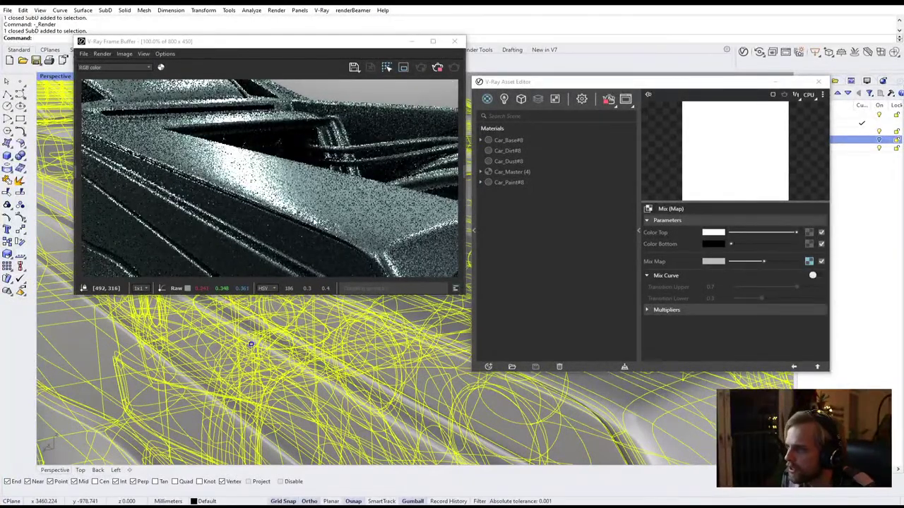
left_click(400, 68)
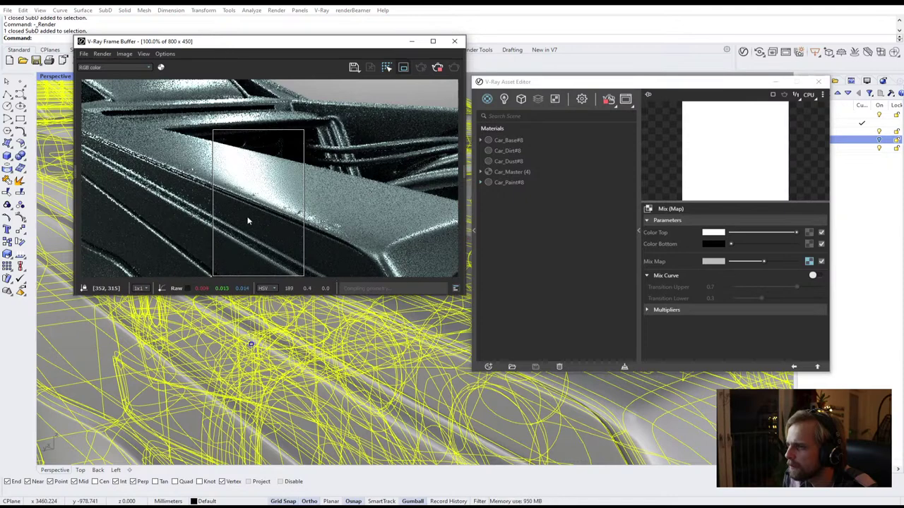
scroll(246, 216, "up", 2)
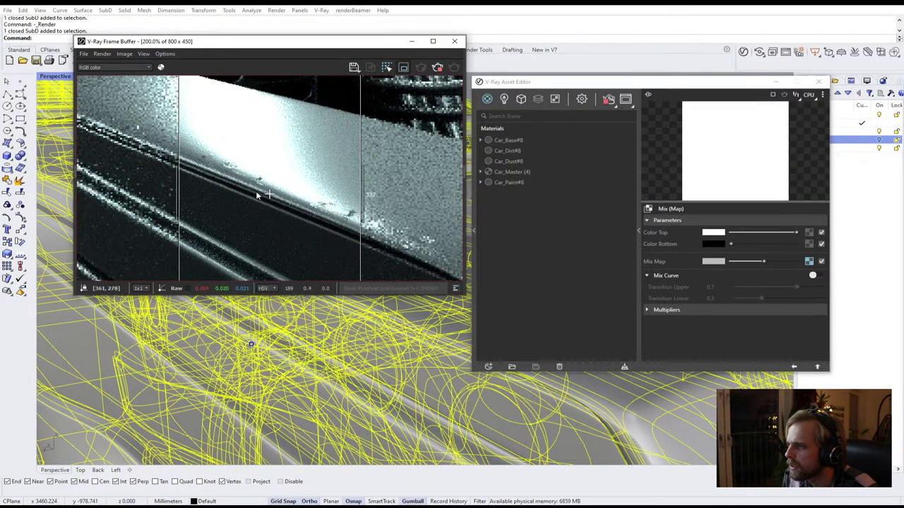
scroll(258, 196, "down", 2)
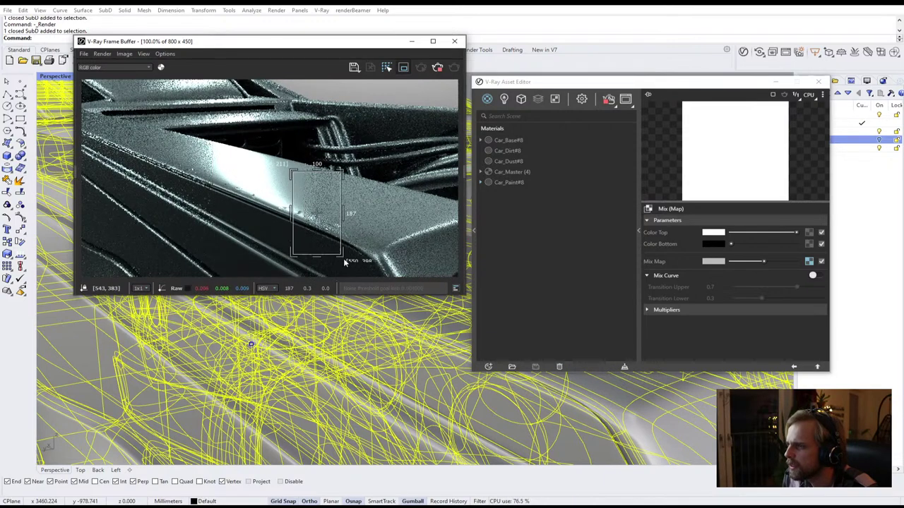
scroll(347, 240, "up", 1)
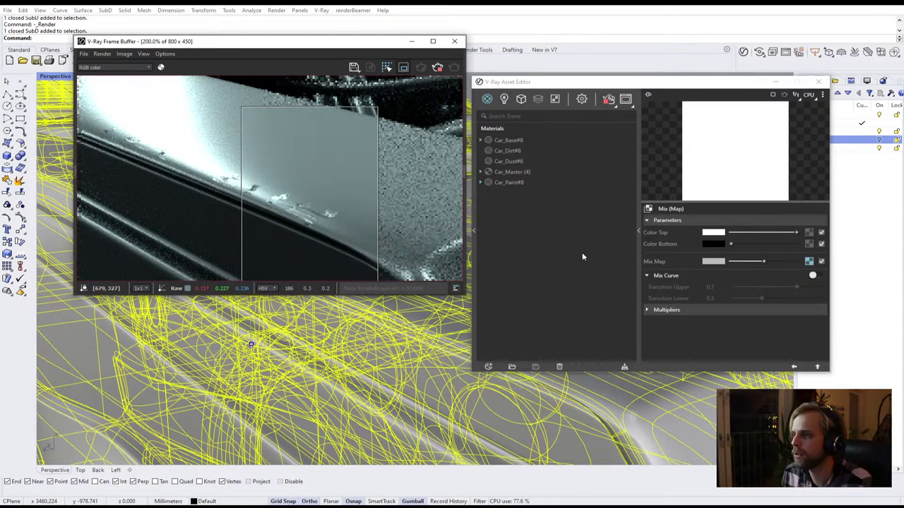
Follow the Mix Map's texture chain through Color Correction and Dirt to the Tri-Planar, and clear the Noise B texture from its Texture X
left_click(821, 264)
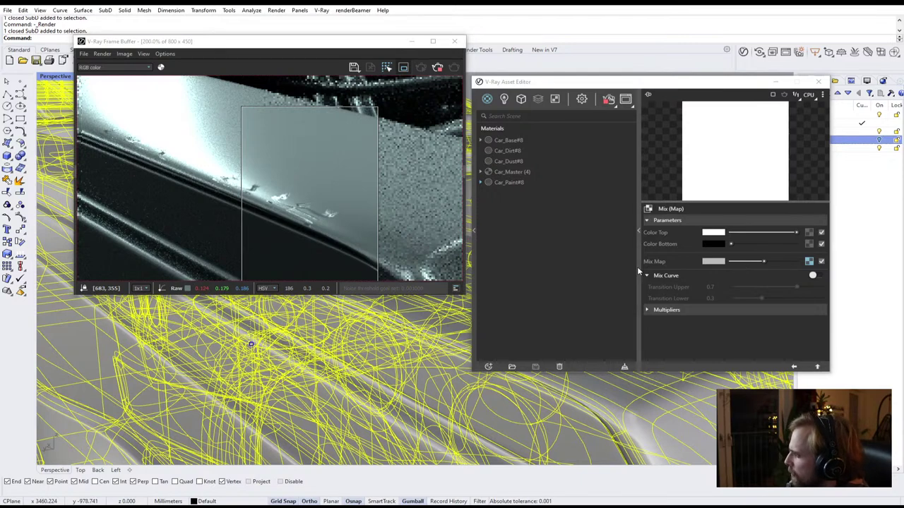
left_click(809, 262)
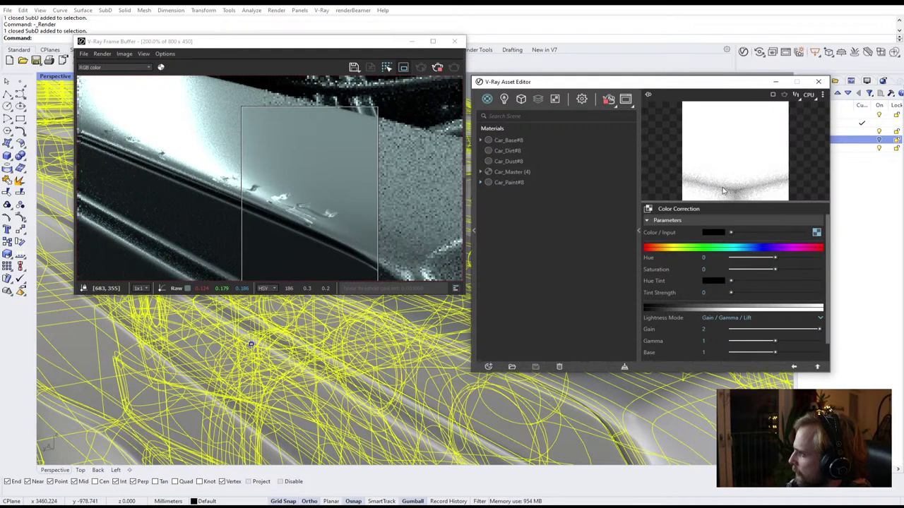
left_click(816, 233)
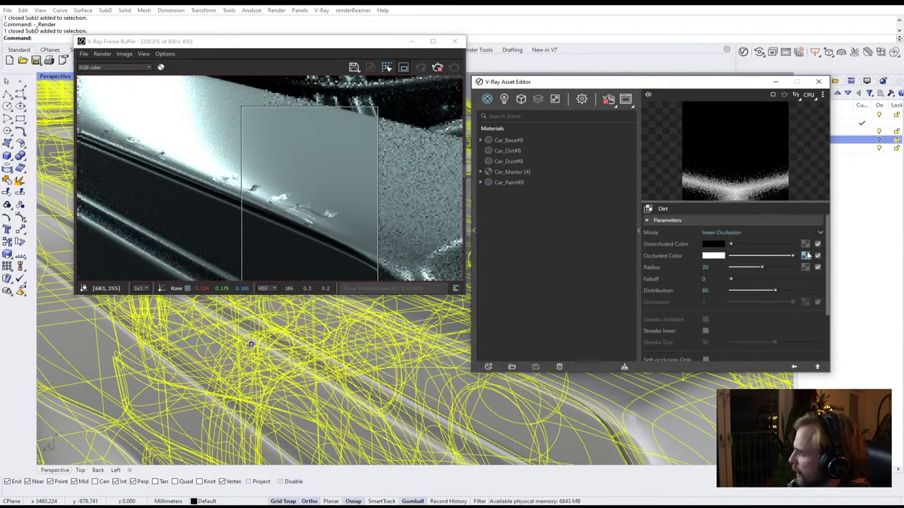
left_click(805, 257)
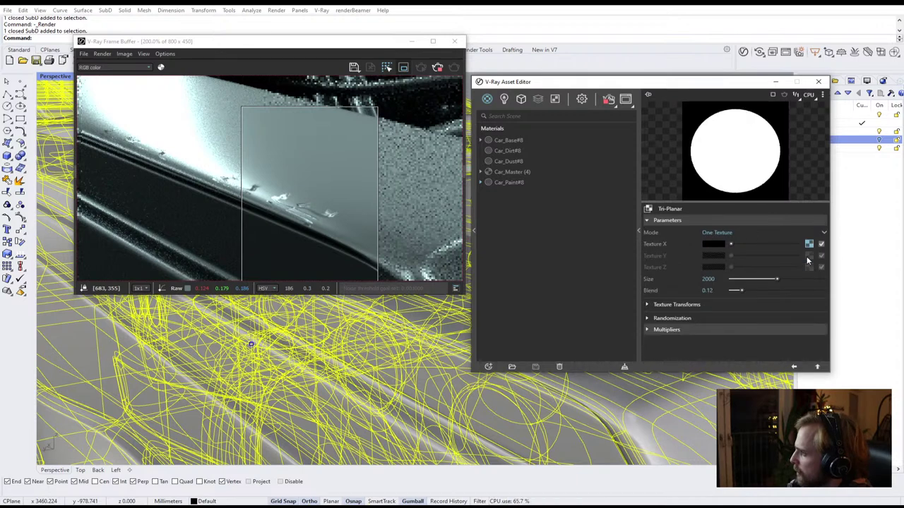
left_click(809, 244)
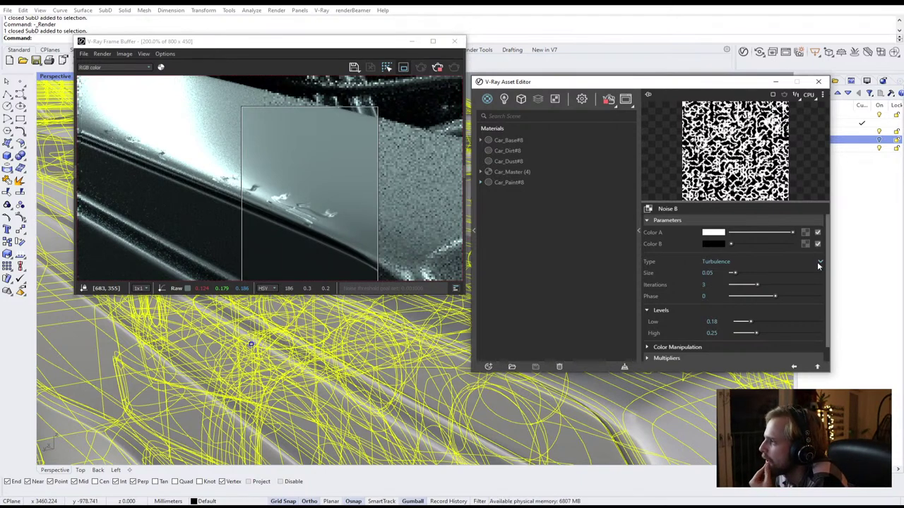
left_click(817, 368)
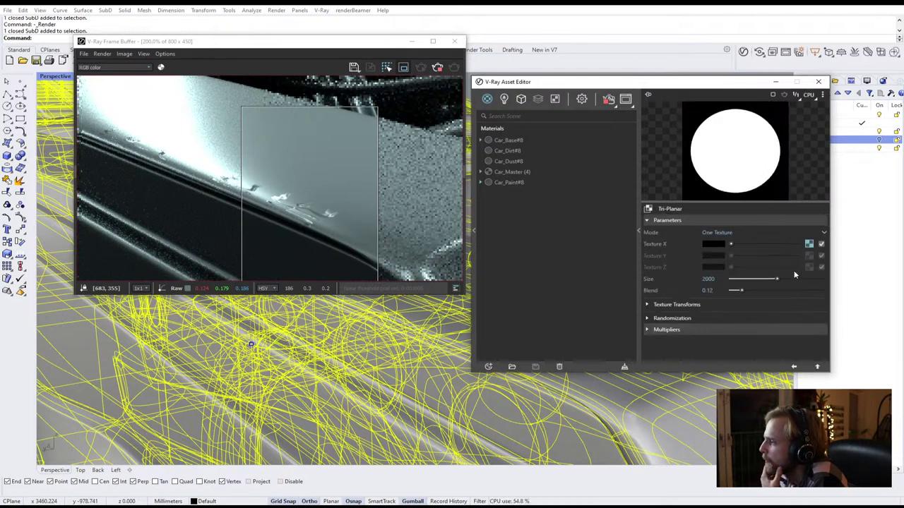
left_click(808, 244)
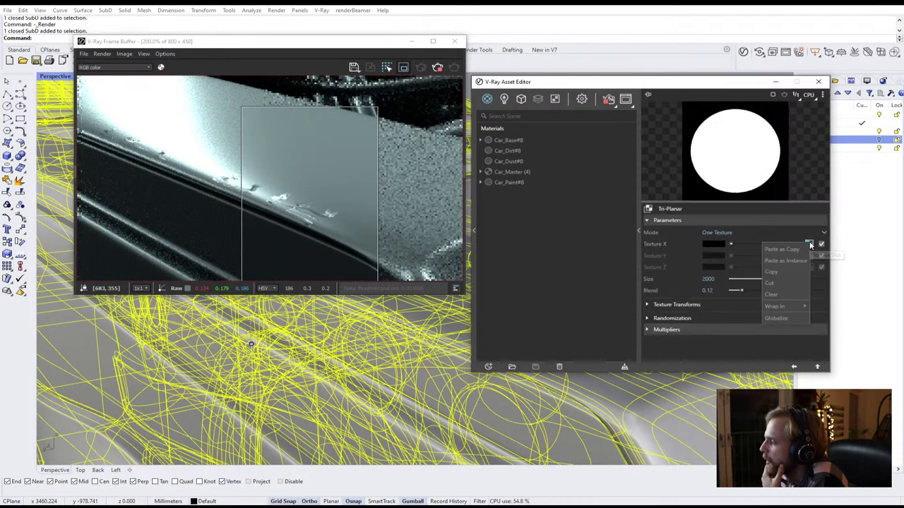
left_click(794, 297)
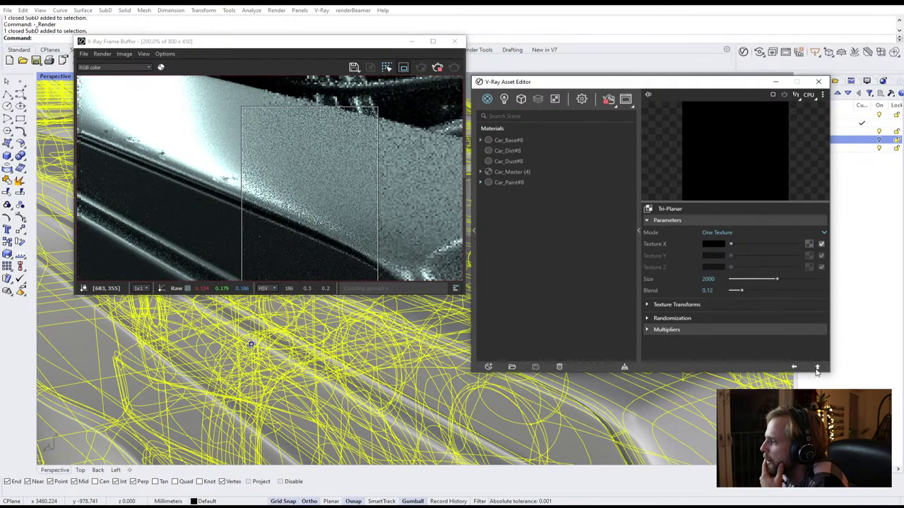
Clear the Tri-Planar texture from the Dirt map's Occluded Color and return to the Mix (Map) settings
left_click(805, 255)
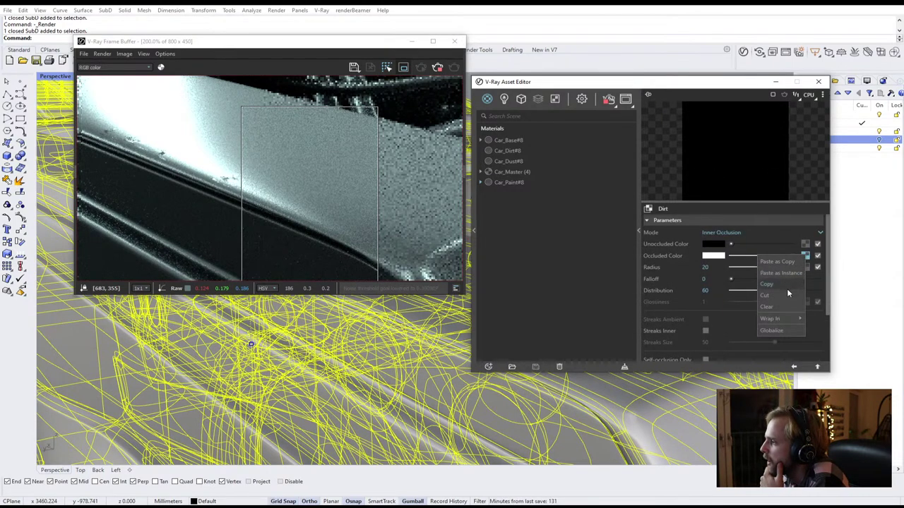
left_click(766, 305)
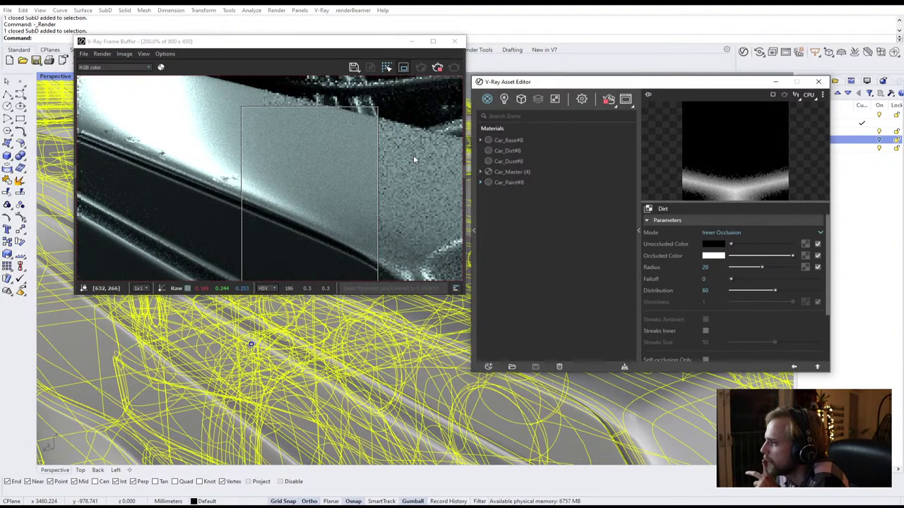
left_click(817, 367)
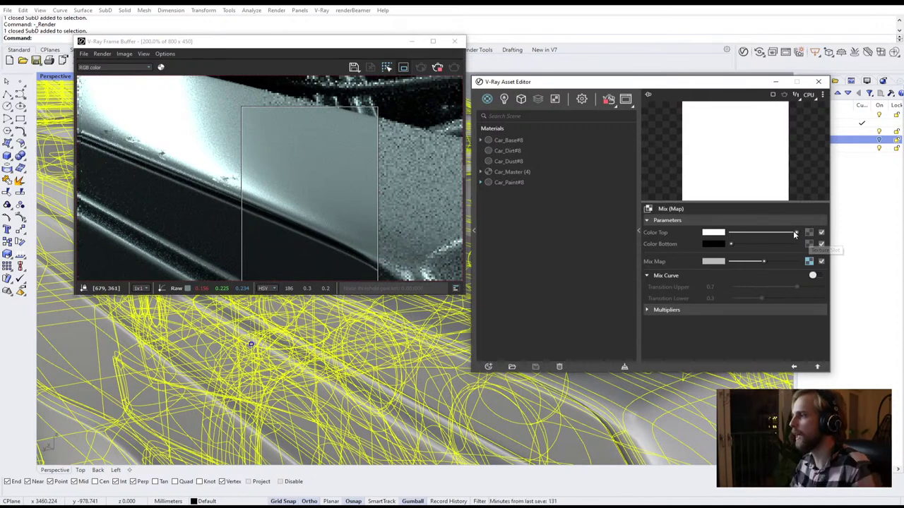
Assign a Checker texture to the Mix (Map)'s Color Top and go back to the Mix (Map) settings
left_click(809, 242)
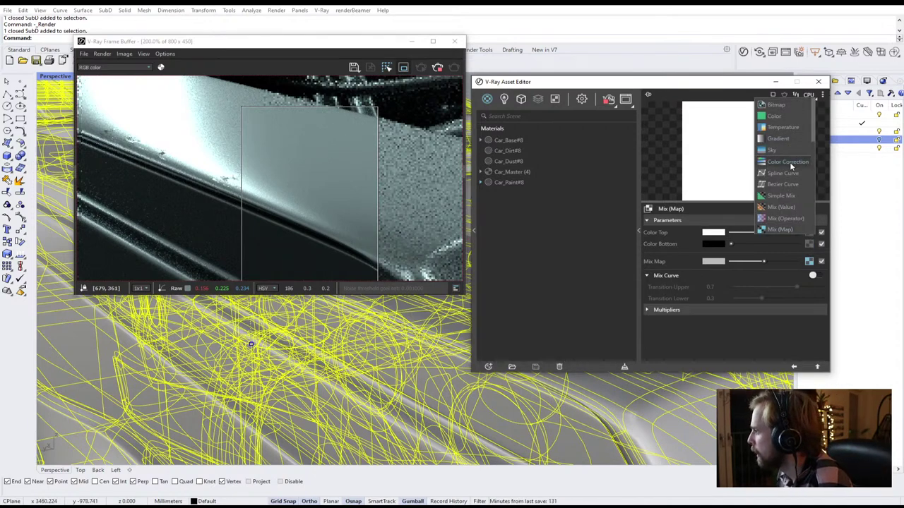
scroll(785, 176, "down", 1)
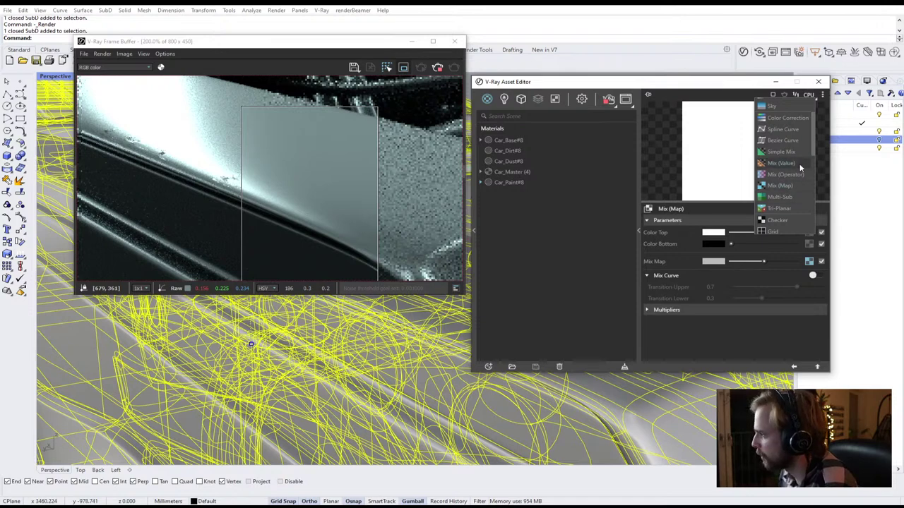
scroll(788, 191, "down", 1)
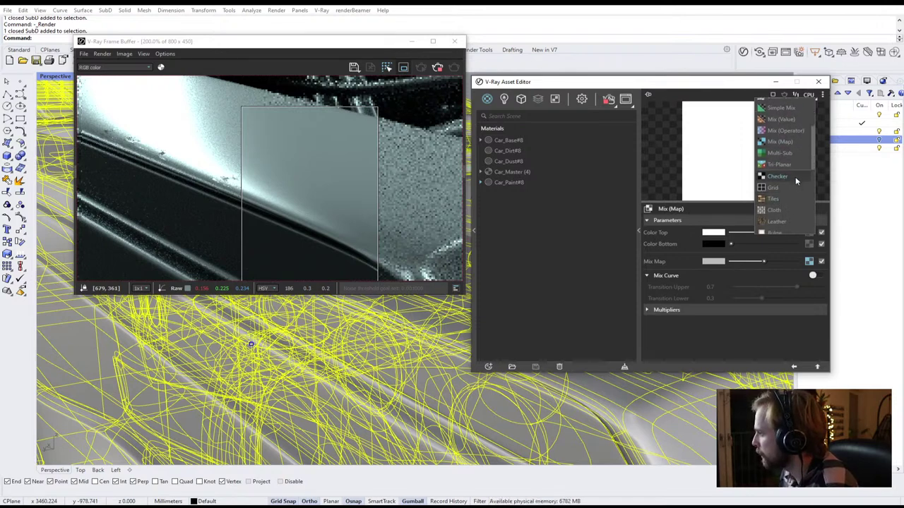
left_click(796, 179)
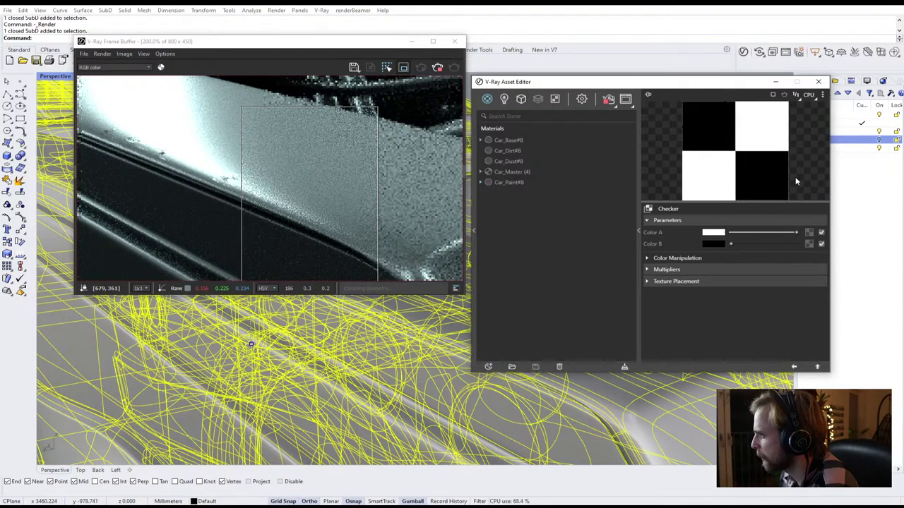
left_click(816, 367)
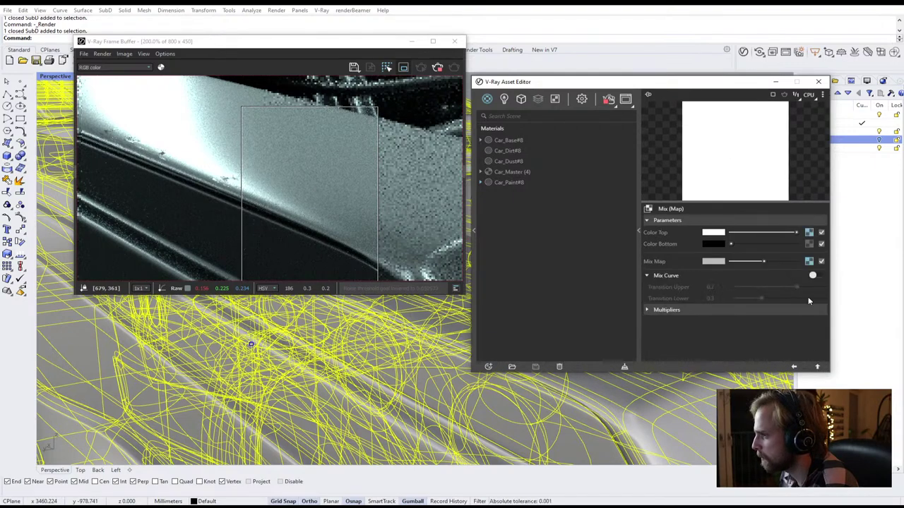
Wrap the Color Top Checker in a Tri-Planar texture with size 50 and restart the interactive render
right_click(809, 242)
mouse_move(790, 302)
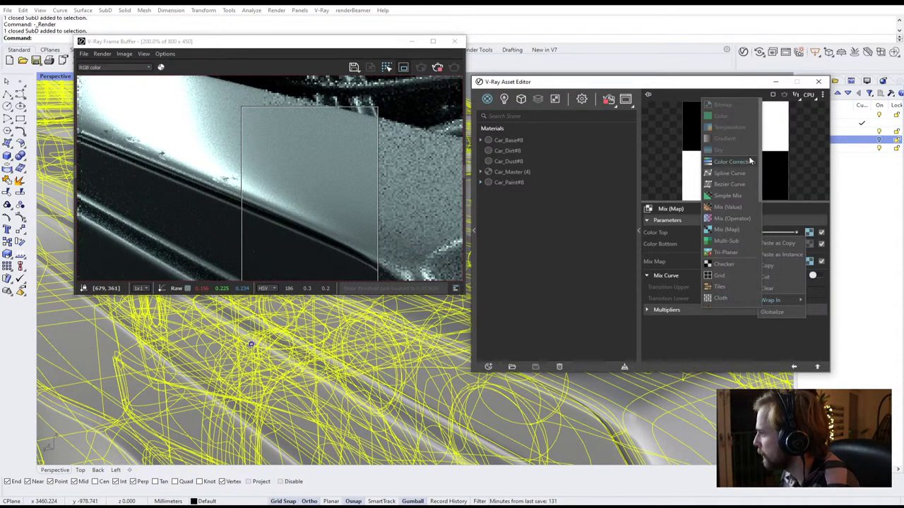
left_click(731, 252)
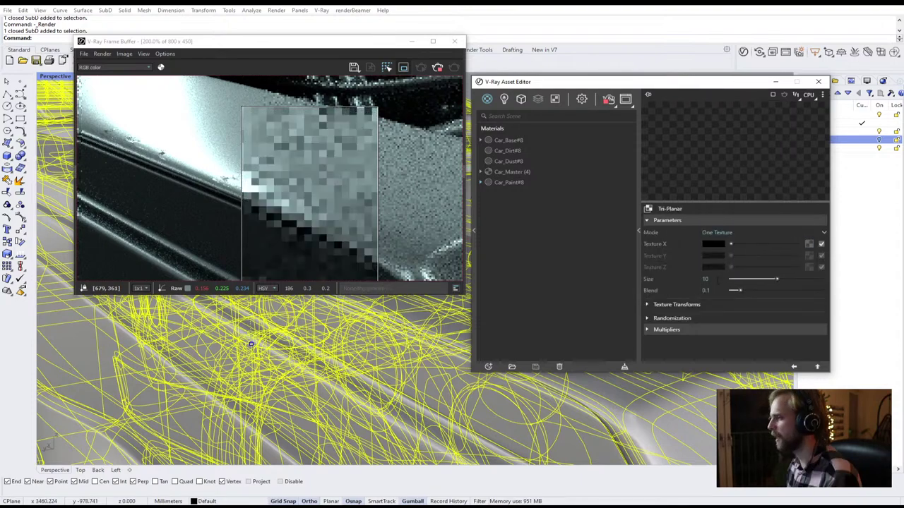
left_click_drag(716, 281, 679, 279)
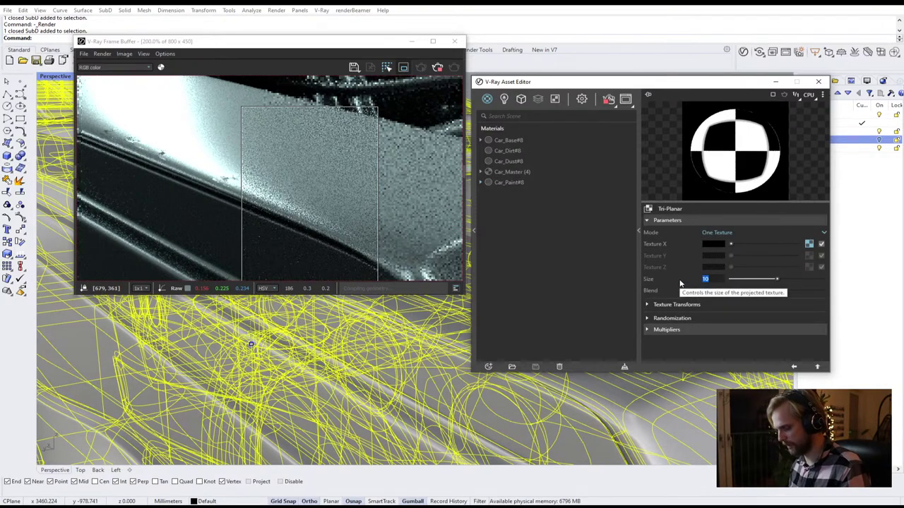
type("50")
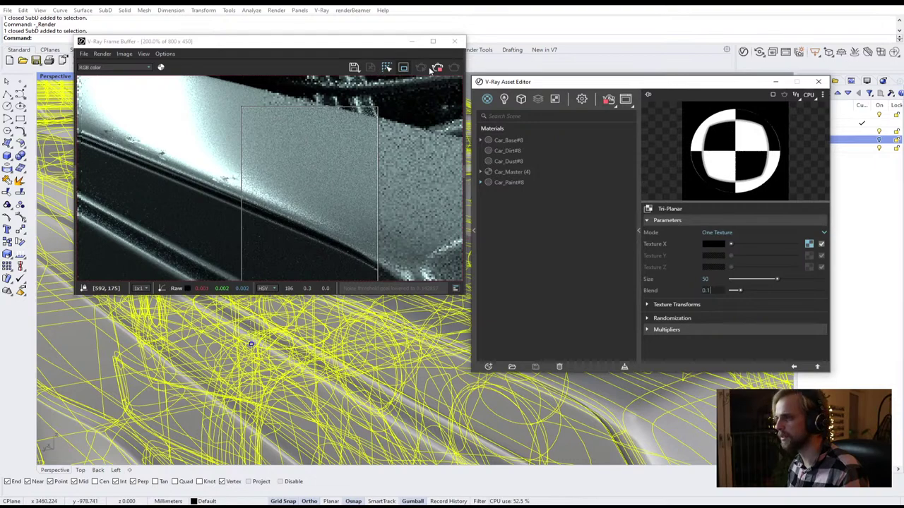
left_click(437, 69)
left_click(438, 68)
left_click(419, 69)
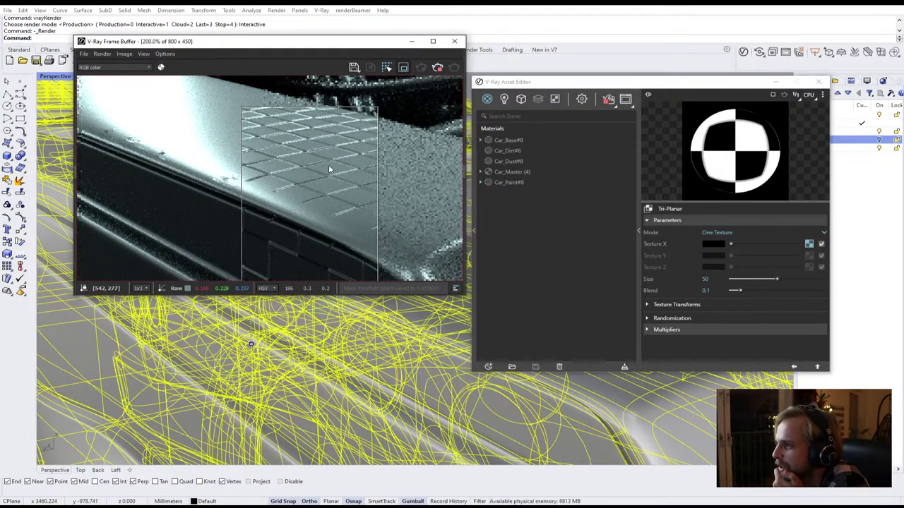
Transfer the Tri-Planar Checker from Color Top to Color Bottom, clear the Color Top texture, and set Color Bottom to white
left_click(816, 367)
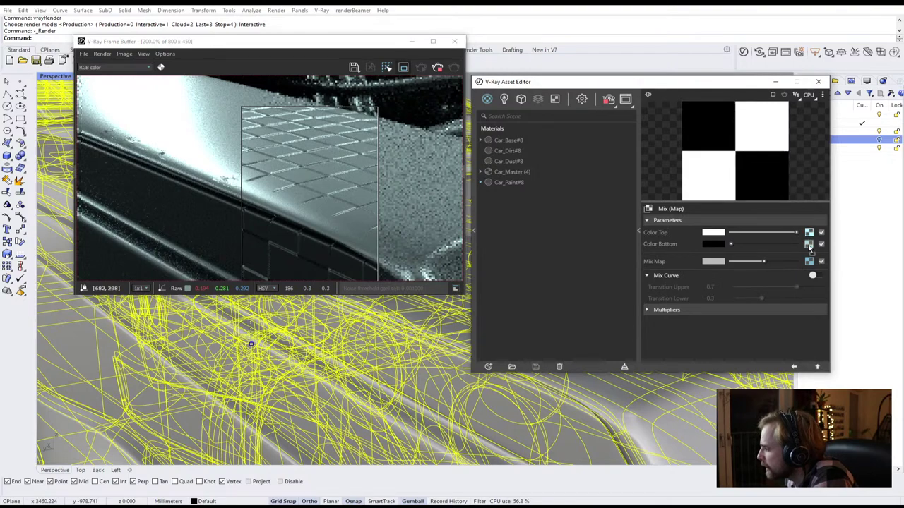
left_click_drag(809, 246, 808, 261)
left_click(795, 257)
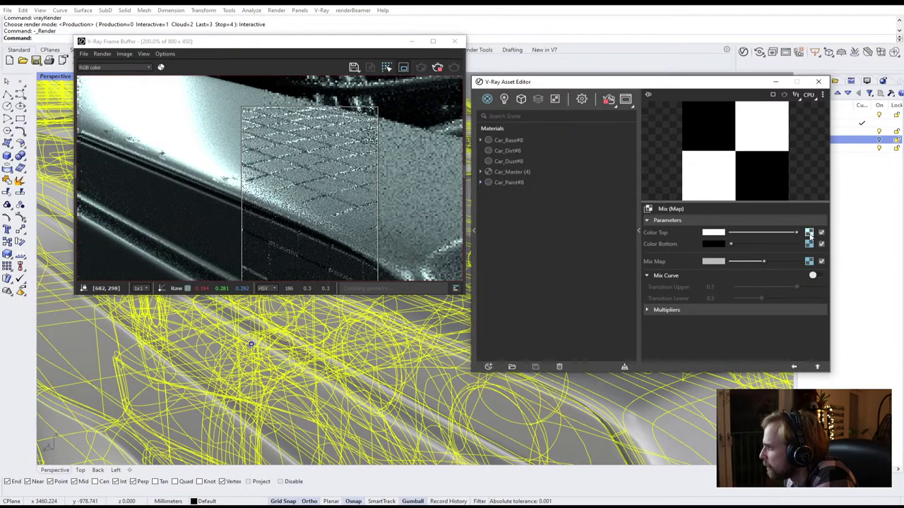
right_click(809, 235)
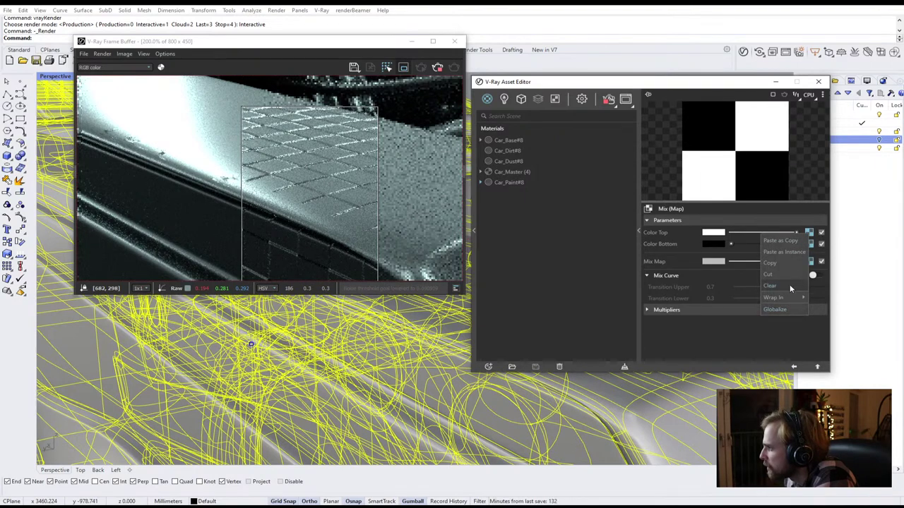
left_click(790, 288)
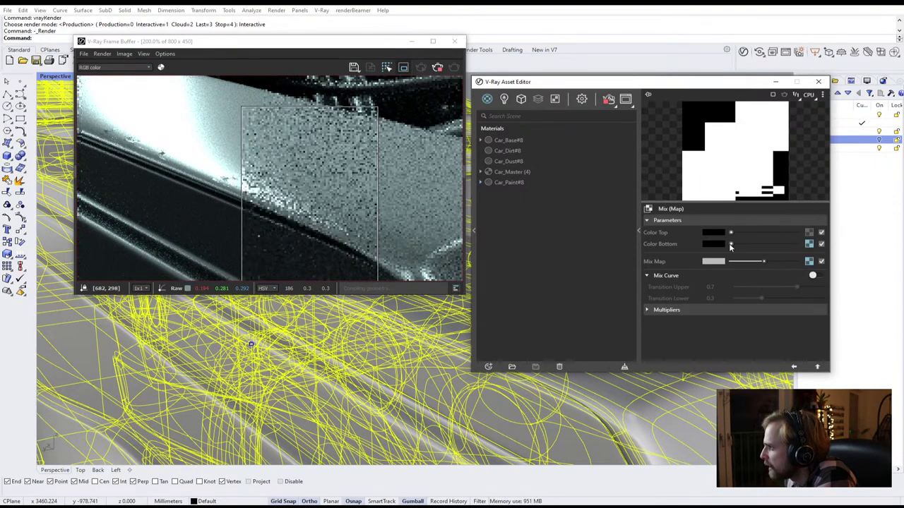
left_click_drag(730, 245, 795, 244)
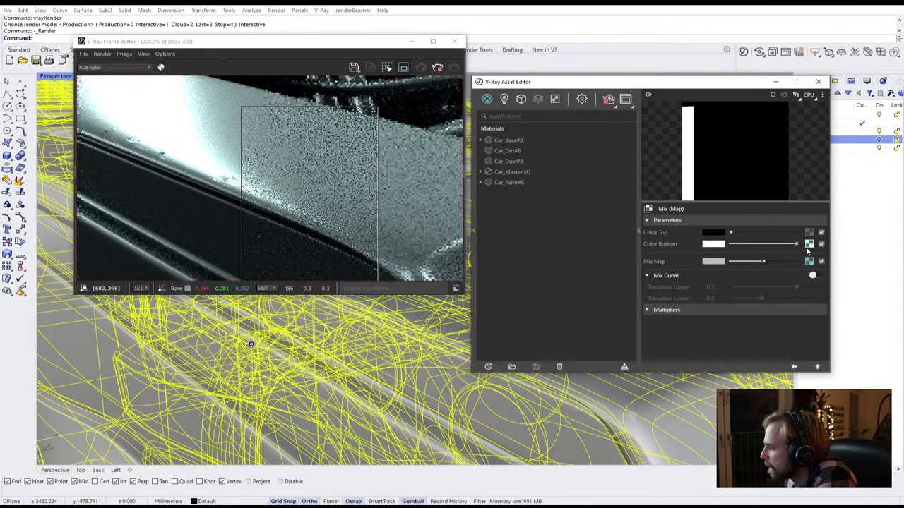
left_click(420, 68)
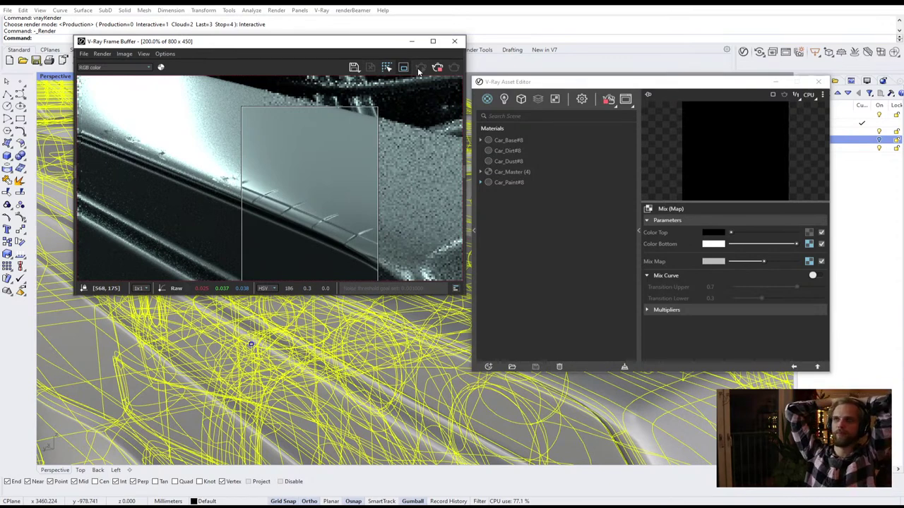
Replace the Checker in Color Bottom's Tri-Planar Texture X with a Cellular texture and restart the interactive render
left_click(805, 233)
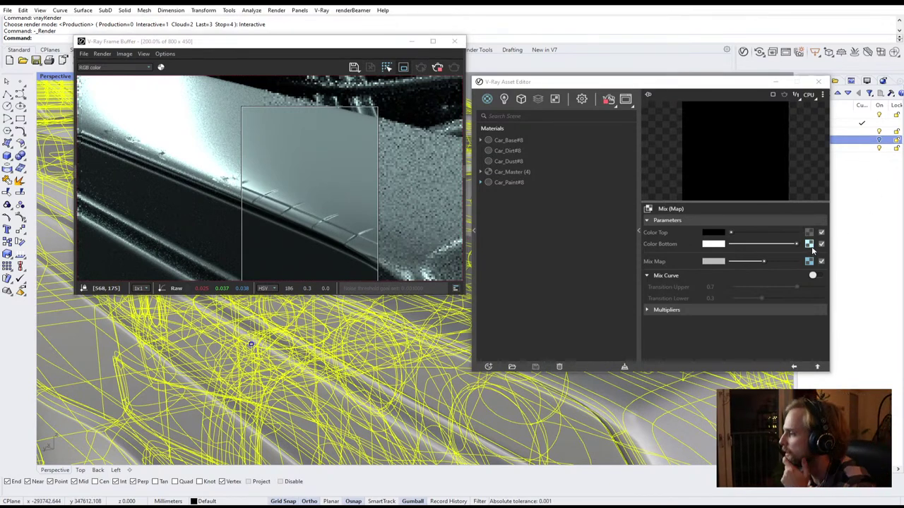
left_click(809, 244)
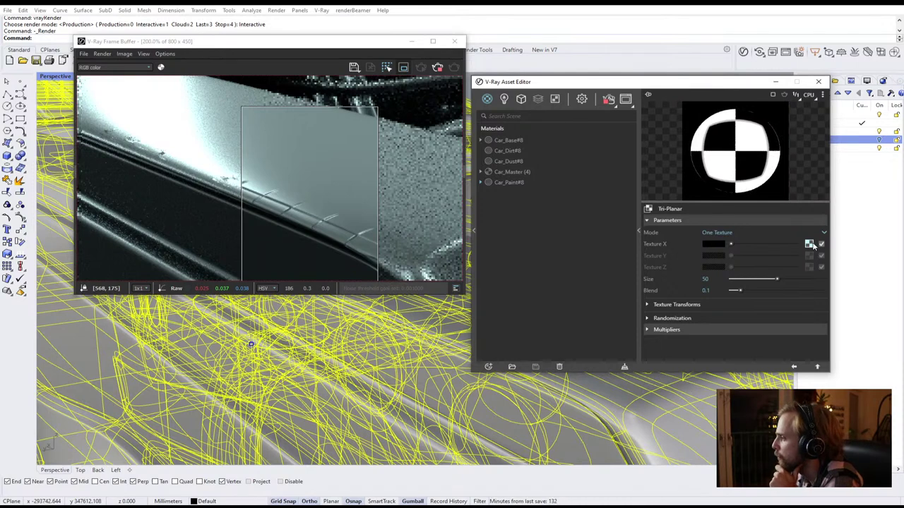
right_click(813, 246)
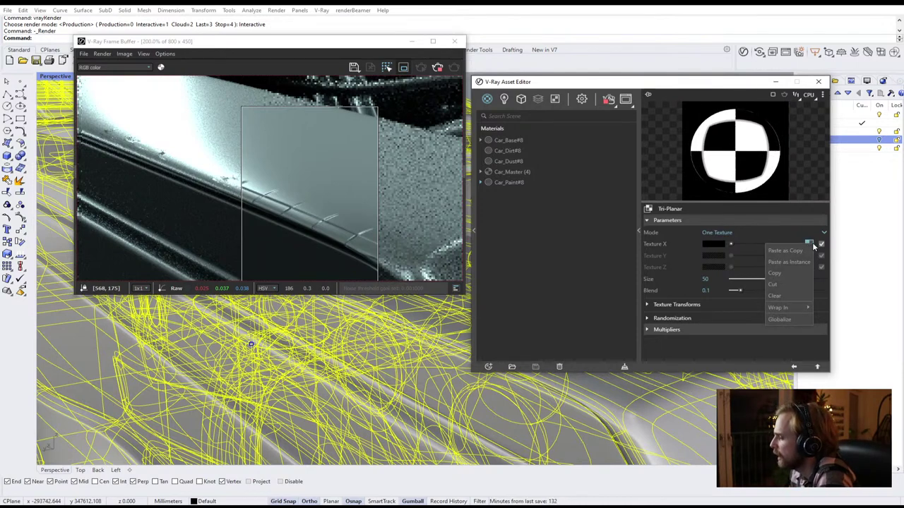
left_click(795, 298)
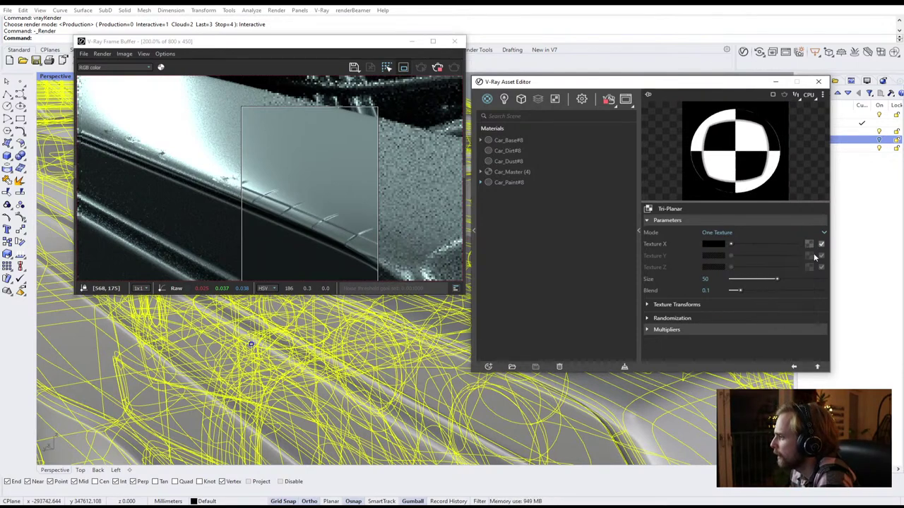
left_click(809, 245)
scroll(786, 182, "down", 3)
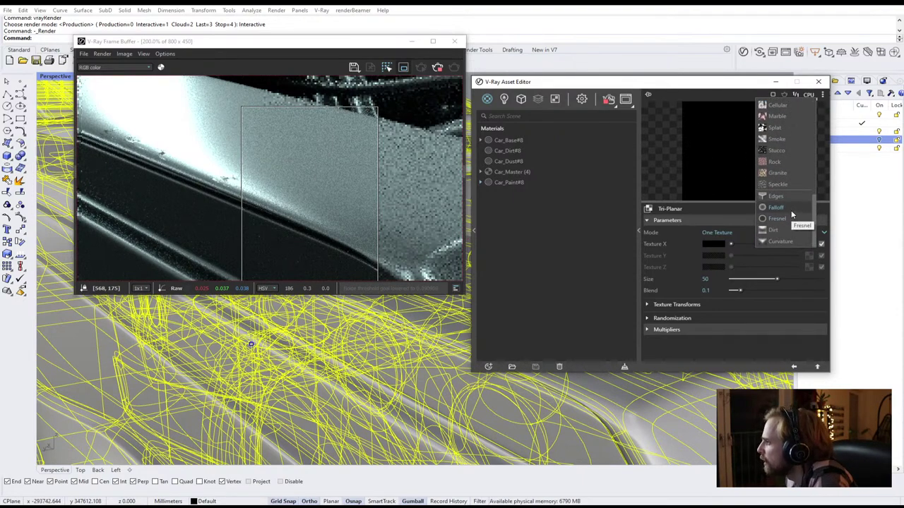
scroll(790, 212, "up", 2)
left_click(789, 149)
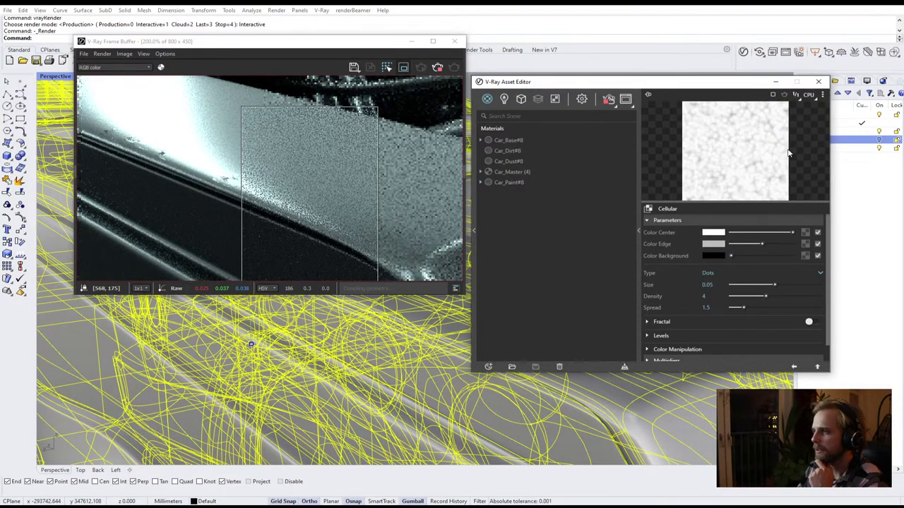
left_click(609, 99)
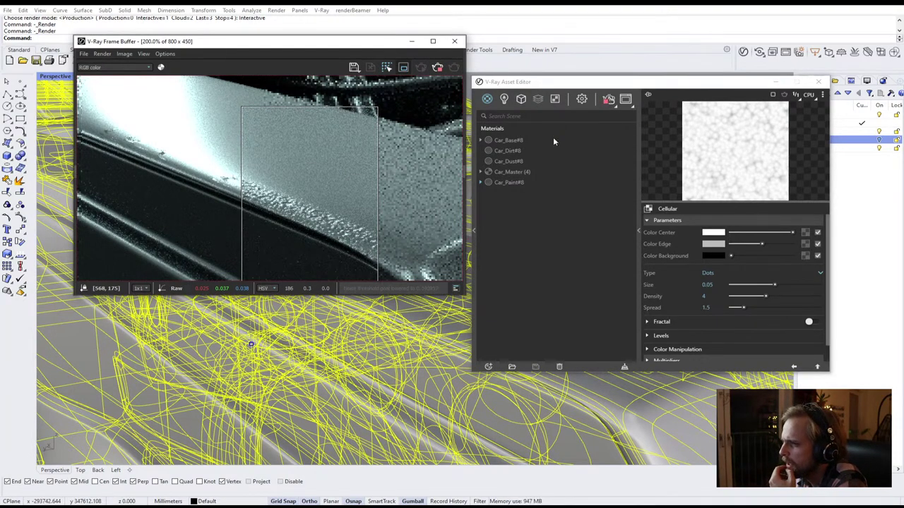
Try the Chips type and the Cells type on the Cellular texture
left_click(723, 276)
left_click(721, 275)
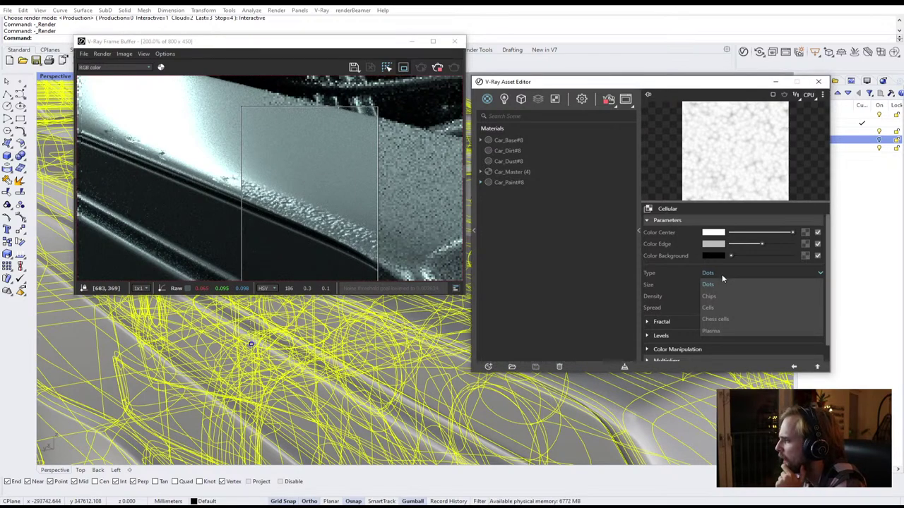
left_click(720, 296)
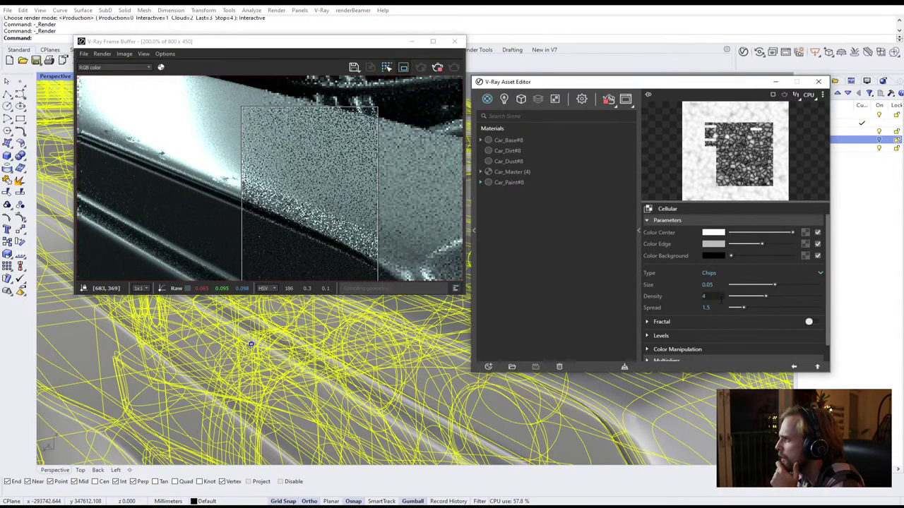
left_click(716, 274)
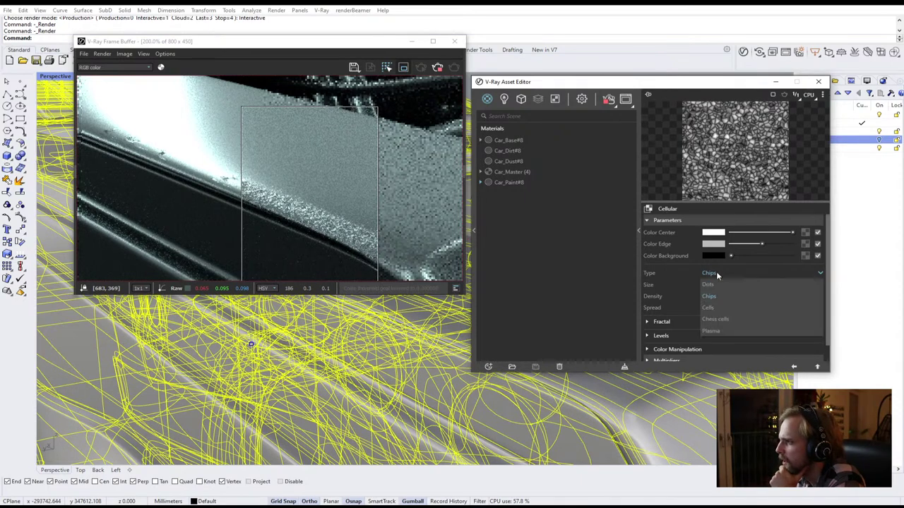
left_click(719, 308)
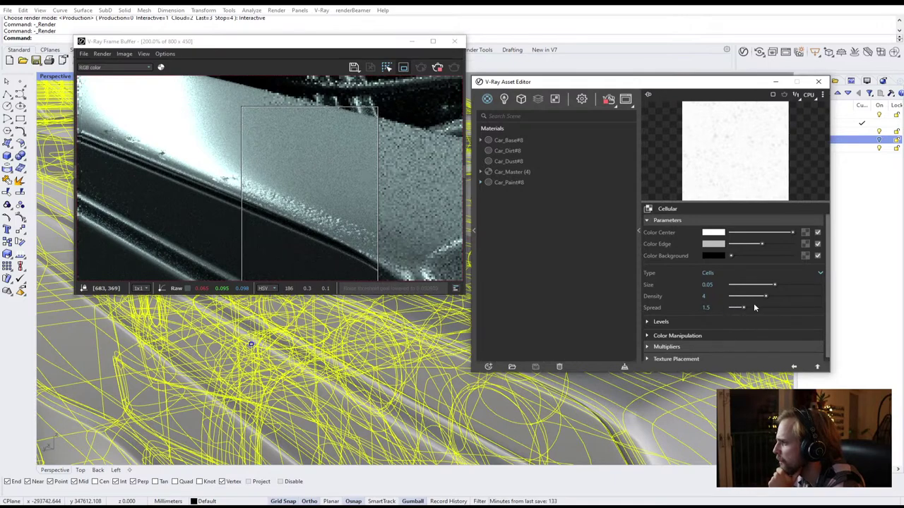
Try a black center with white edge and background on the Cellular texture, and return its type to Dots
left_click_drag(761, 243, 727, 245)
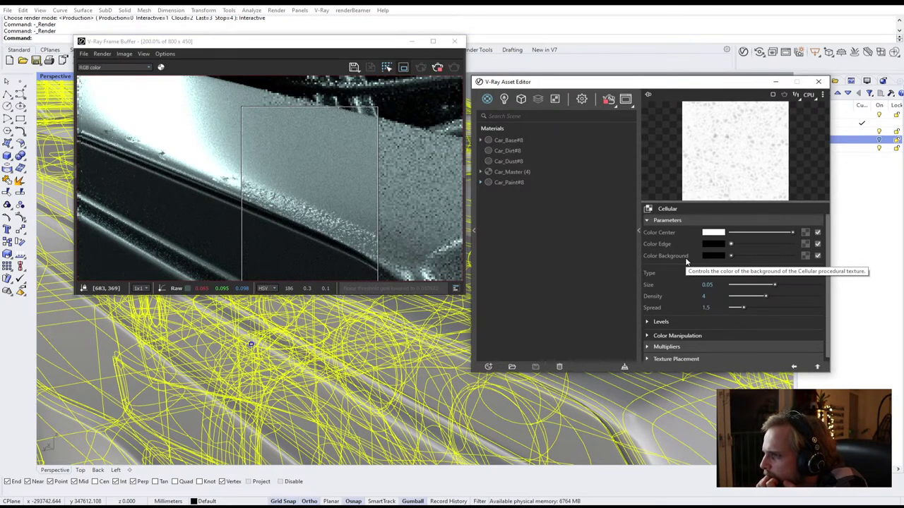
left_click_drag(792, 232, 804, 258)
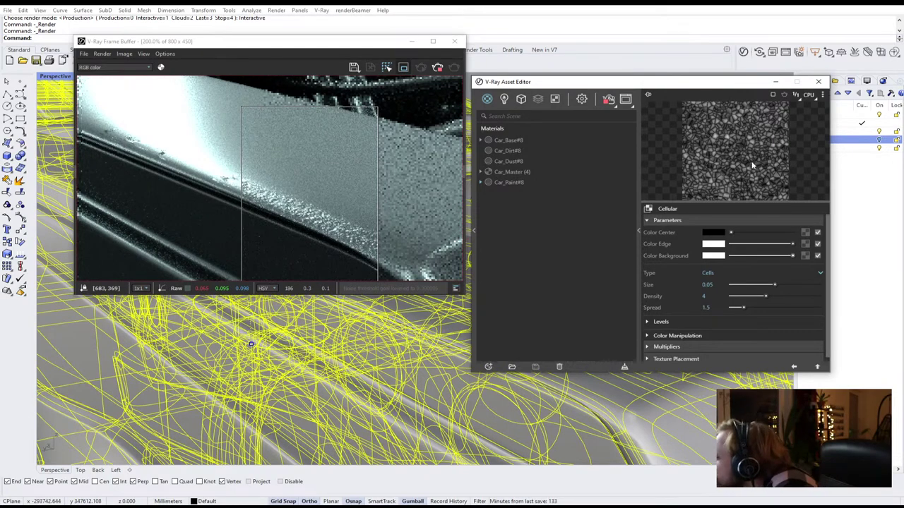
left_click(707, 274)
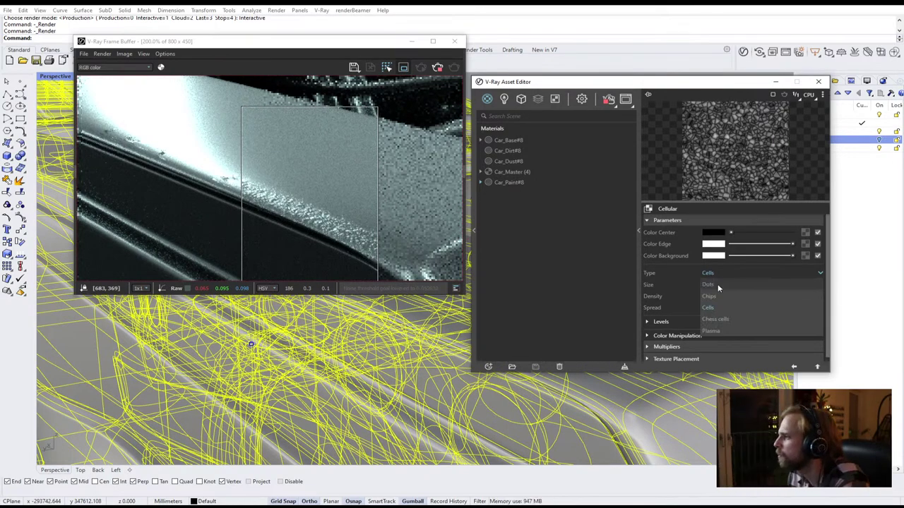
left_click(718, 283)
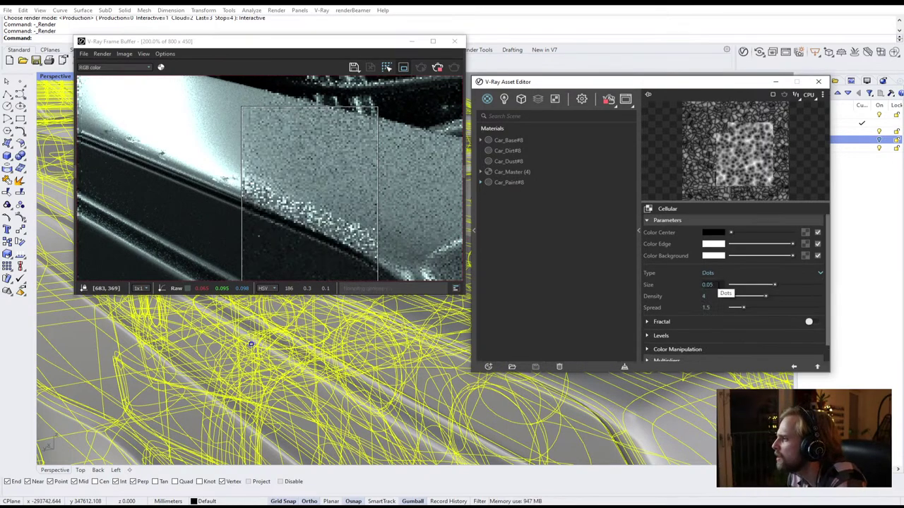
Set the size of the Tri-Planar texture that projects the Cellular to 300
double_click(710, 285)
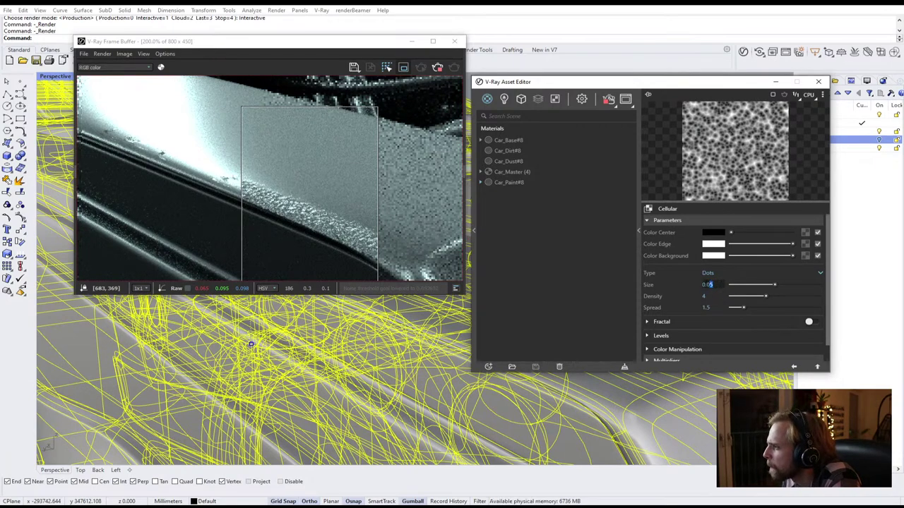
left_click(817, 367)
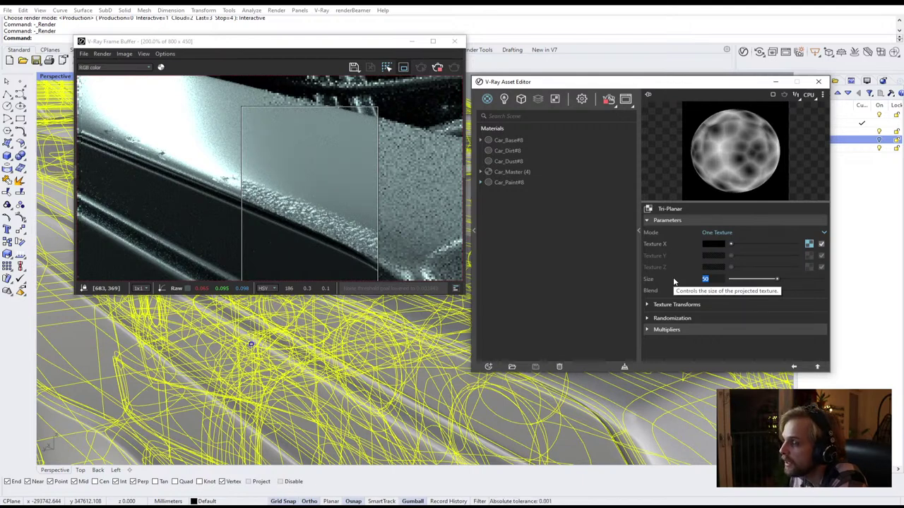
type("300")
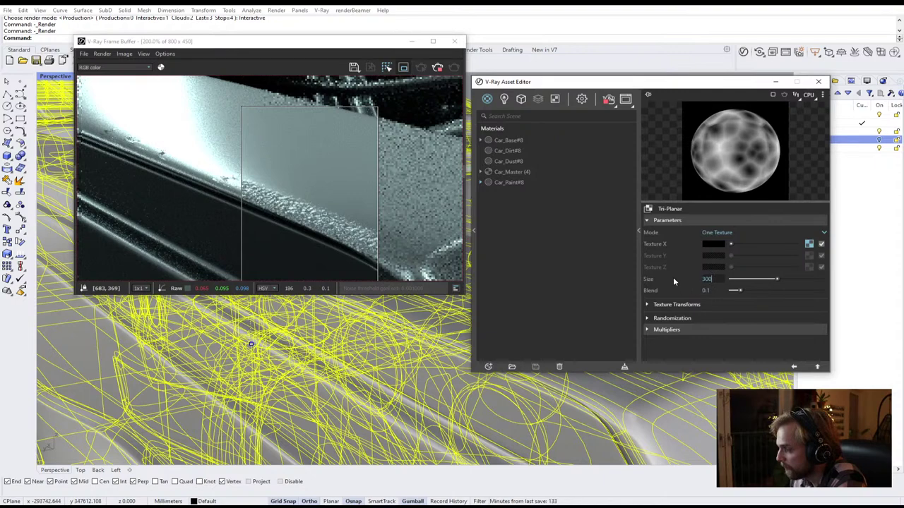
key("Return")
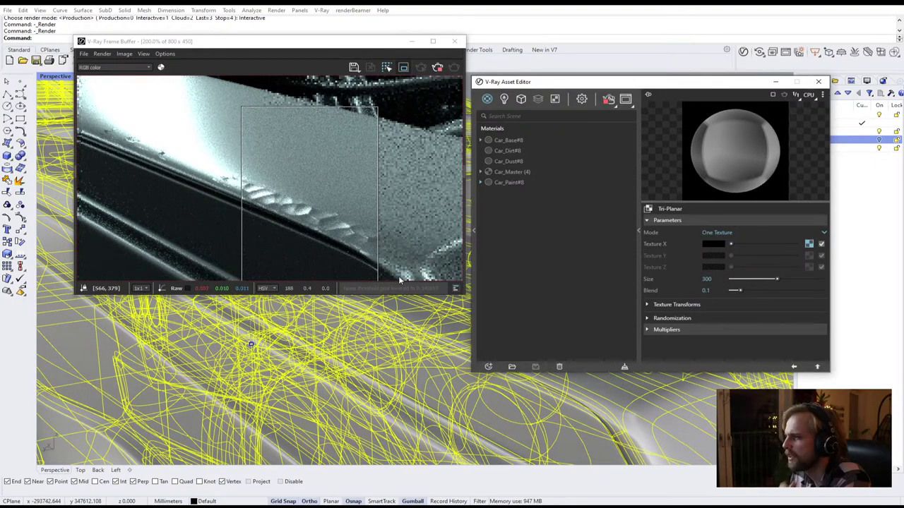
Set the Cellular texture's Color Center to white and both Color Edge and Color Background to black
left_click(817, 367)
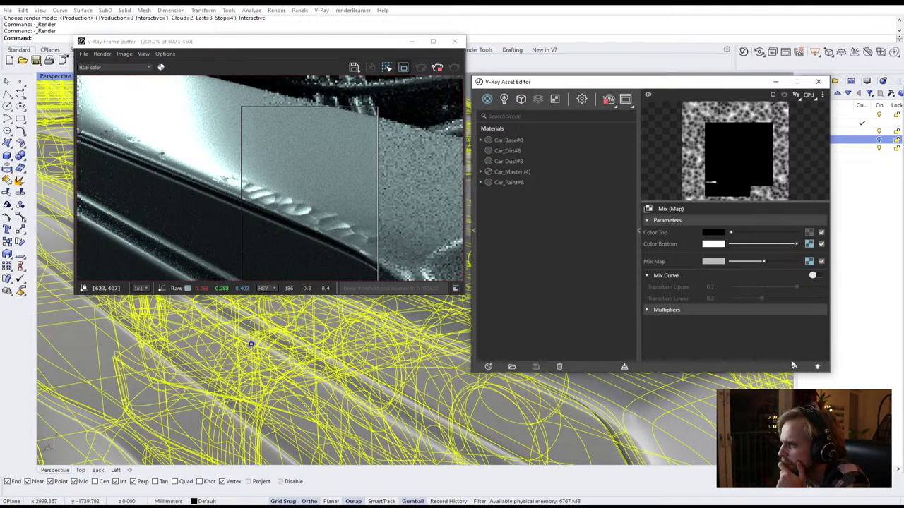
left_click(809, 243)
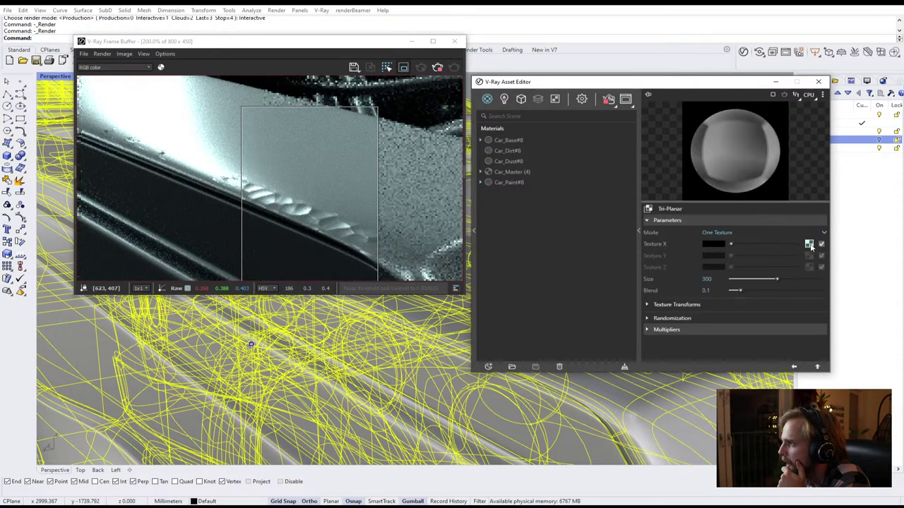
left_click(809, 244)
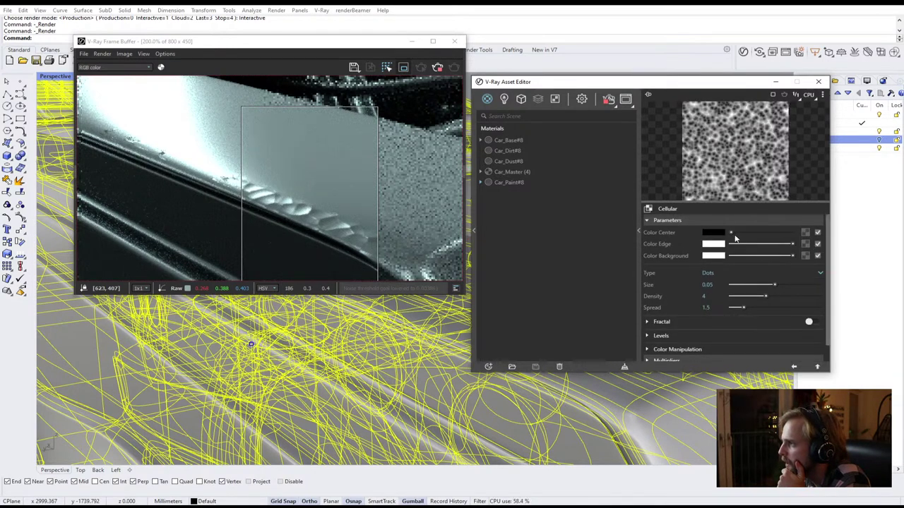
left_click_drag(792, 256, 731, 255)
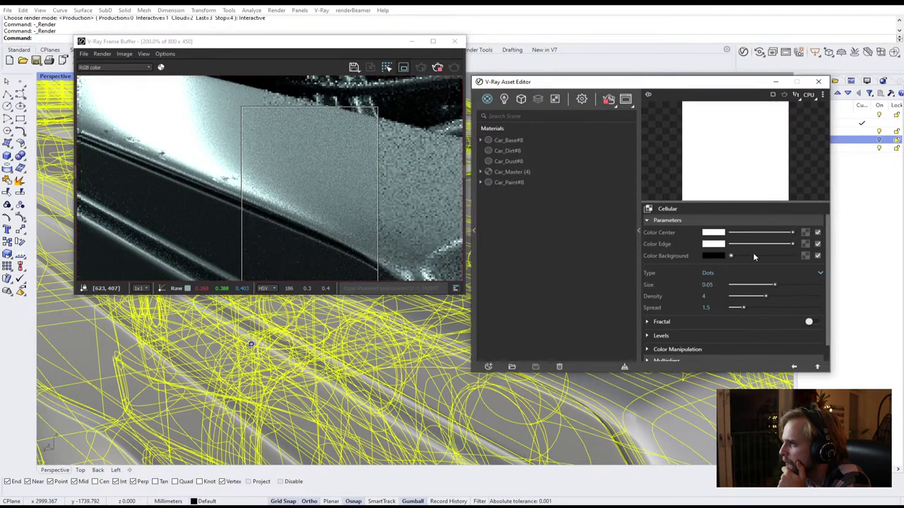
left_click_drag(759, 246, 730, 246)
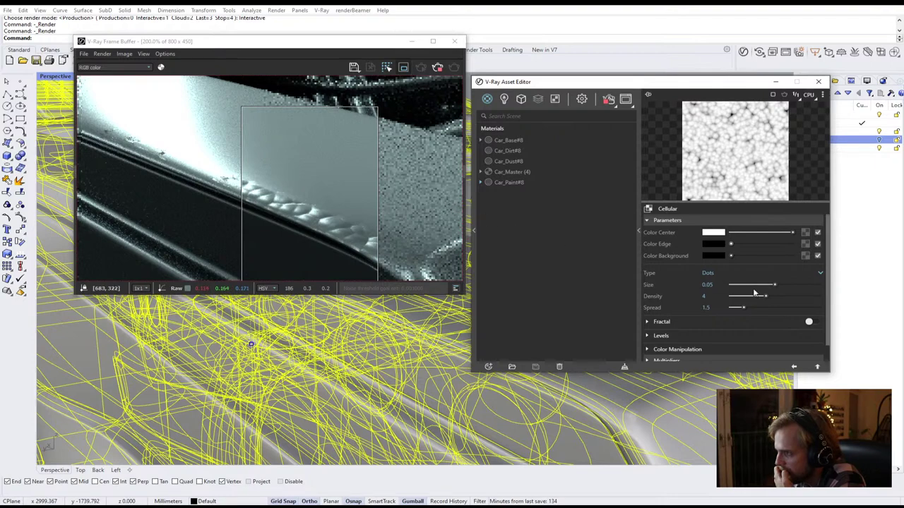
Reduce the Cellular texture's Density to 1.37
left_click_drag(763, 300, 752, 298)
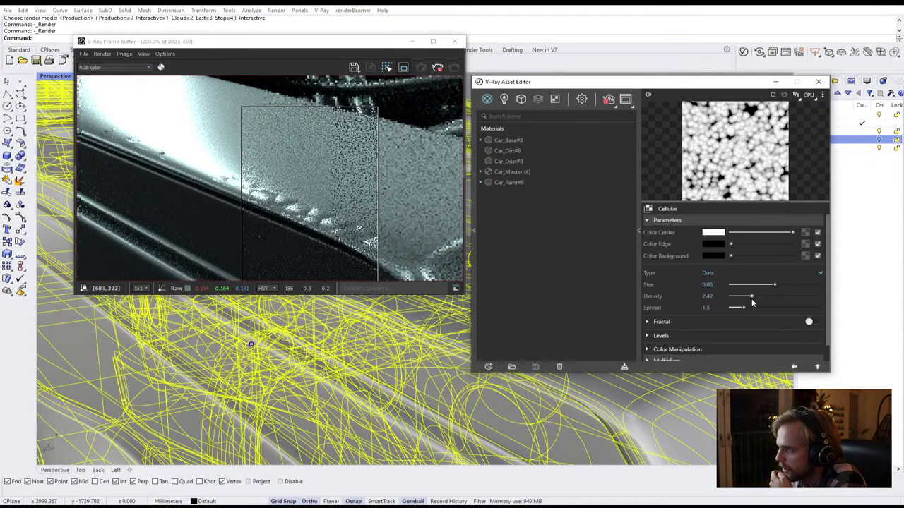
left_click(741, 299)
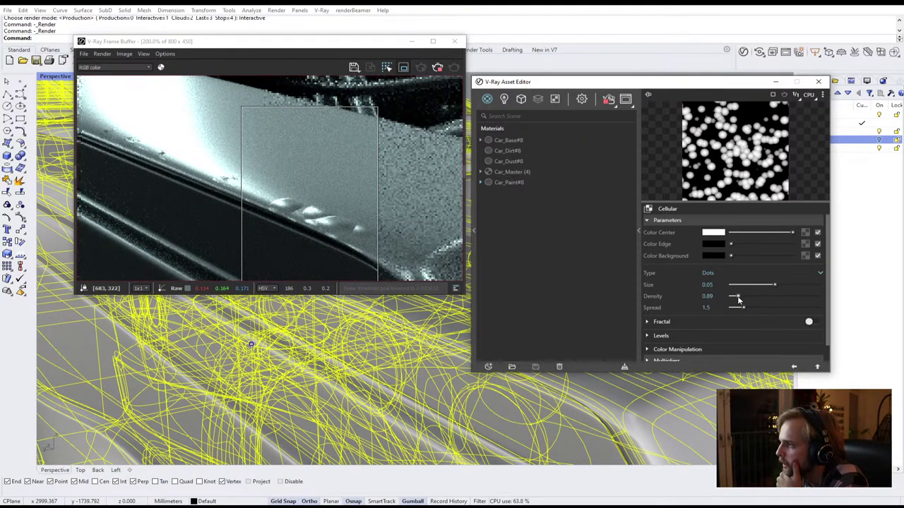
left_click(742, 299)
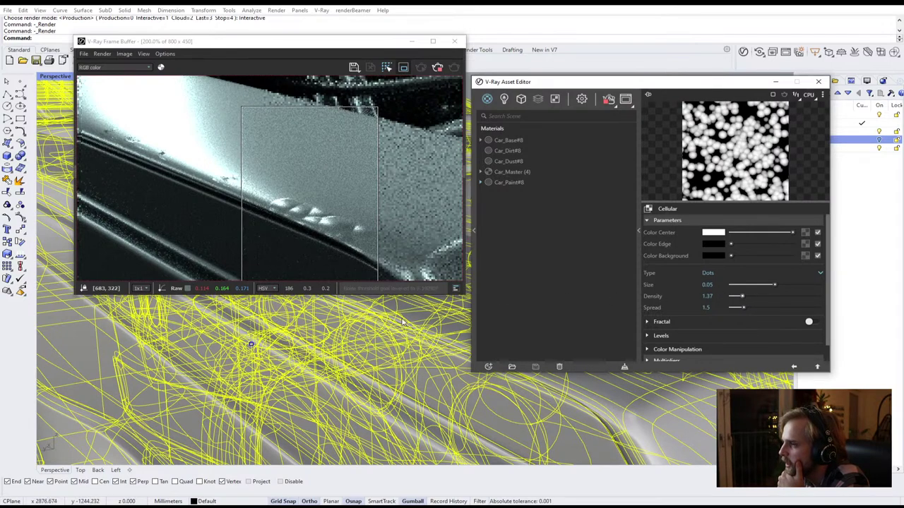
Clear the render region so the interactive render covers the whole frame, and view it at 100%
left_click(402, 67)
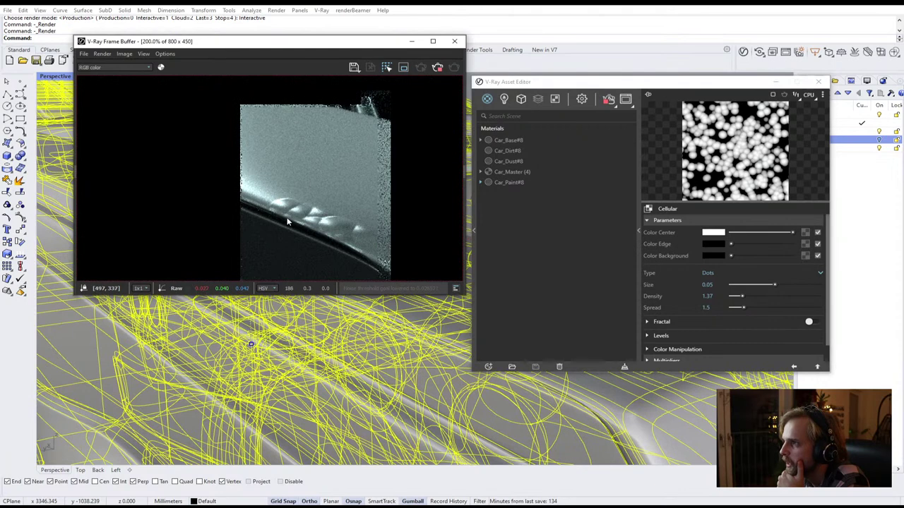
scroll(286, 220, "down", 1)
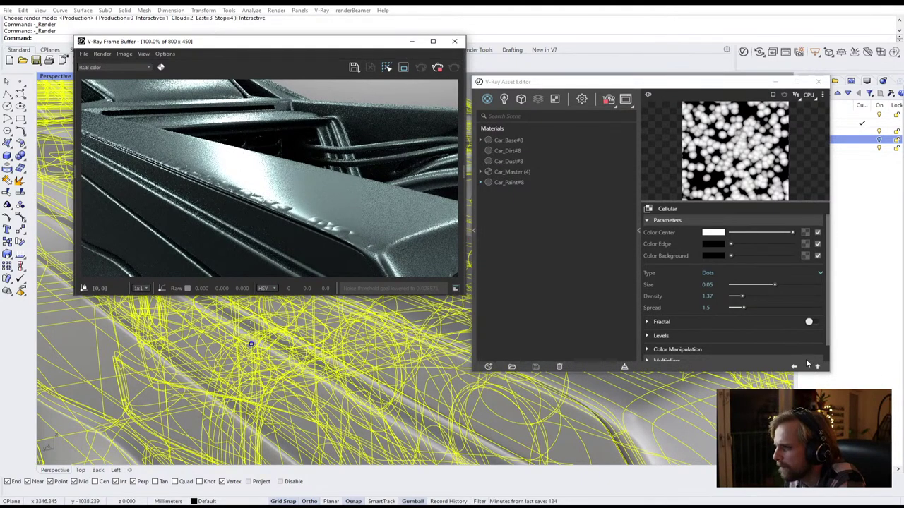
left_click(850, 283)
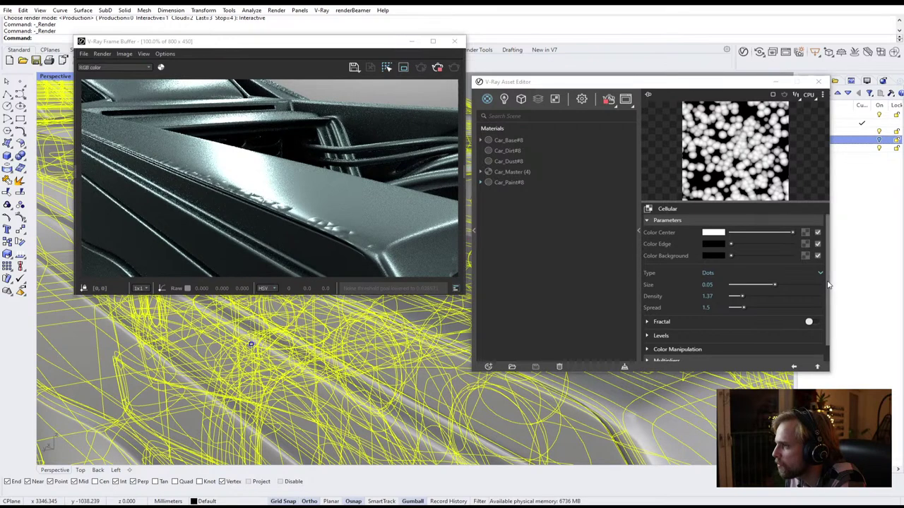
Set Lift to 0 and Gain to 1 in the Color Correction of the bump's Mix Map
left_click(817, 365)
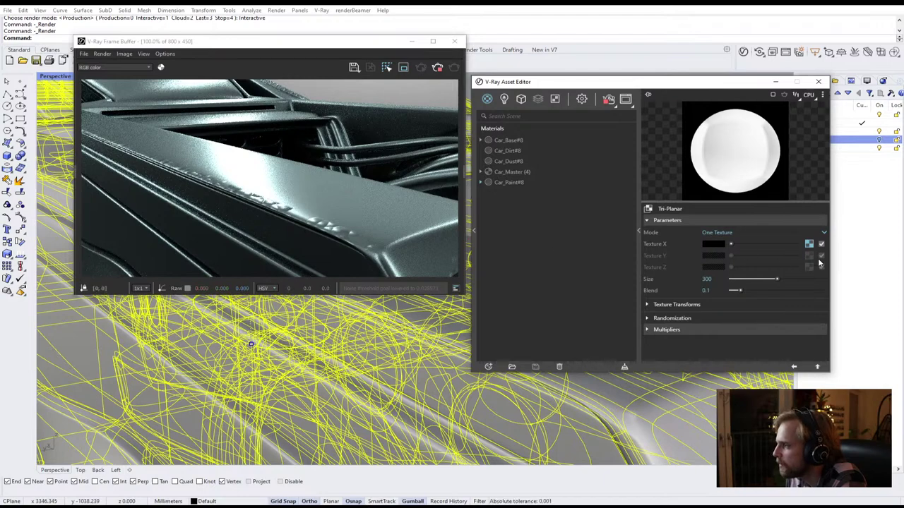
left_click(816, 367)
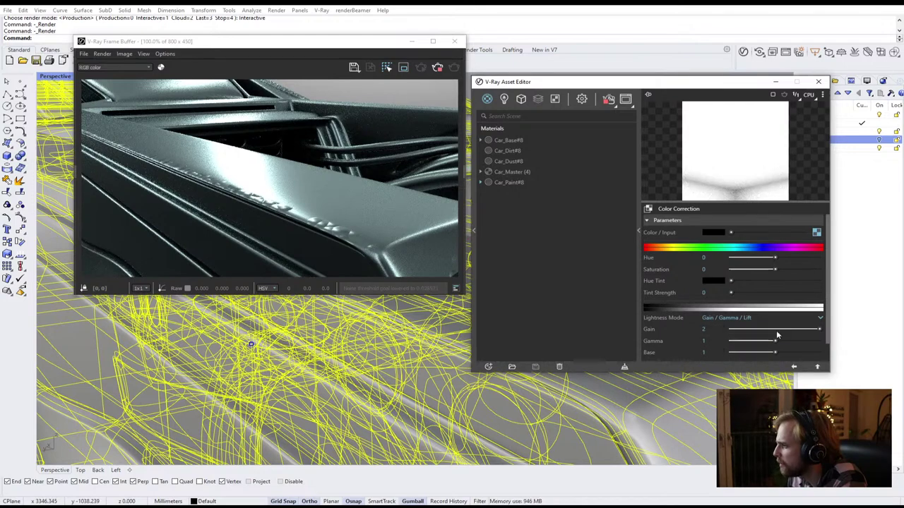
scroll(824, 331, "down", 1)
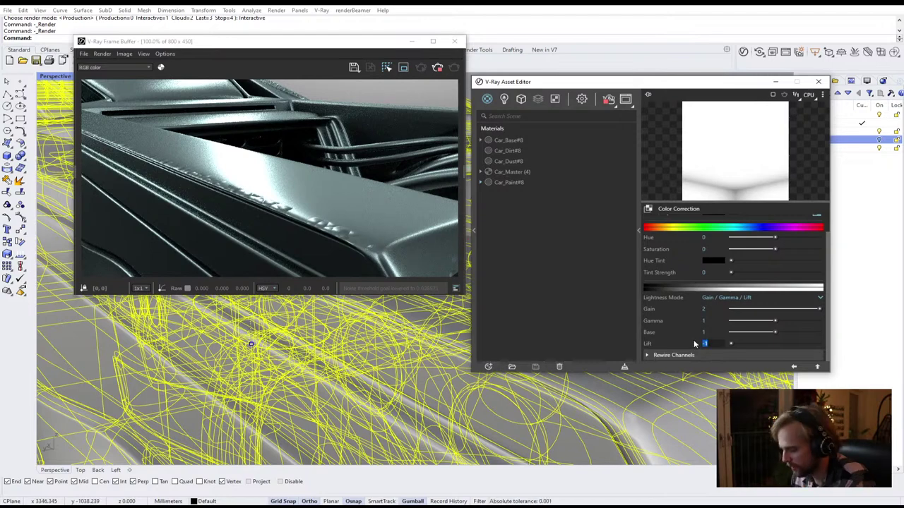
type("0")
left_click_drag(709, 310, 694, 312)
type("1")
key("Return")
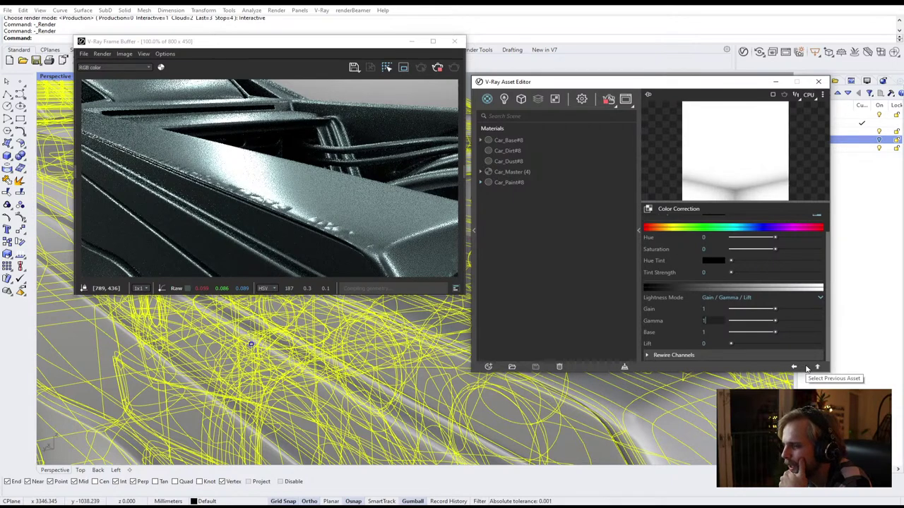
Set the Radius to 30 and the Distribution to 50 in the Dirt texture feeding the Color Correction
scroll(801, 306, "up", 2)
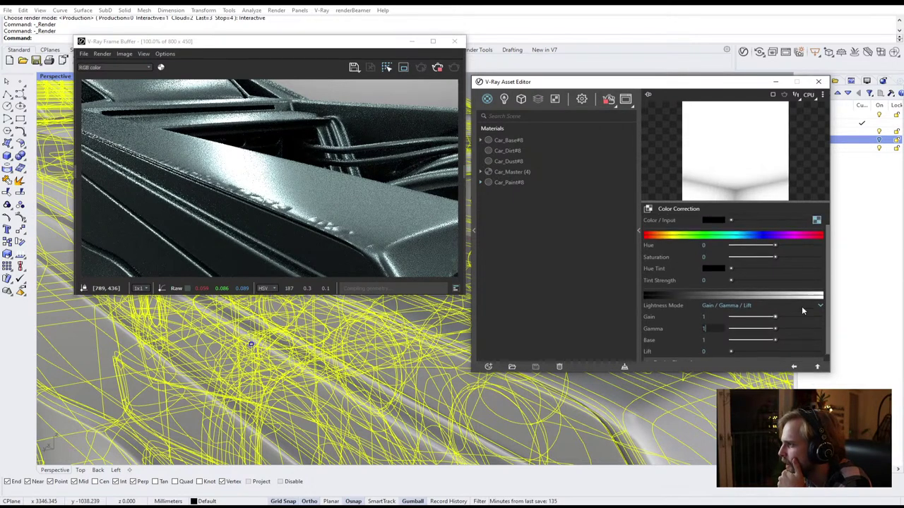
left_click(816, 233)
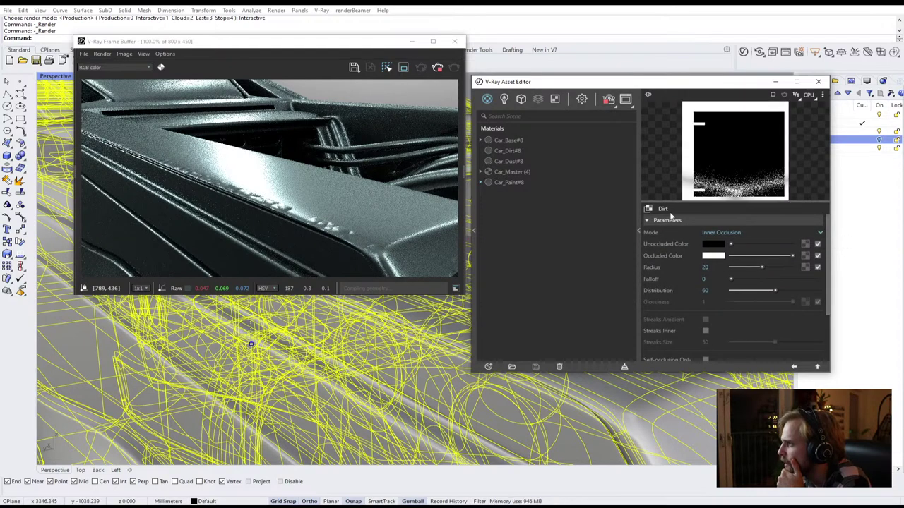
left_click(708, 268)
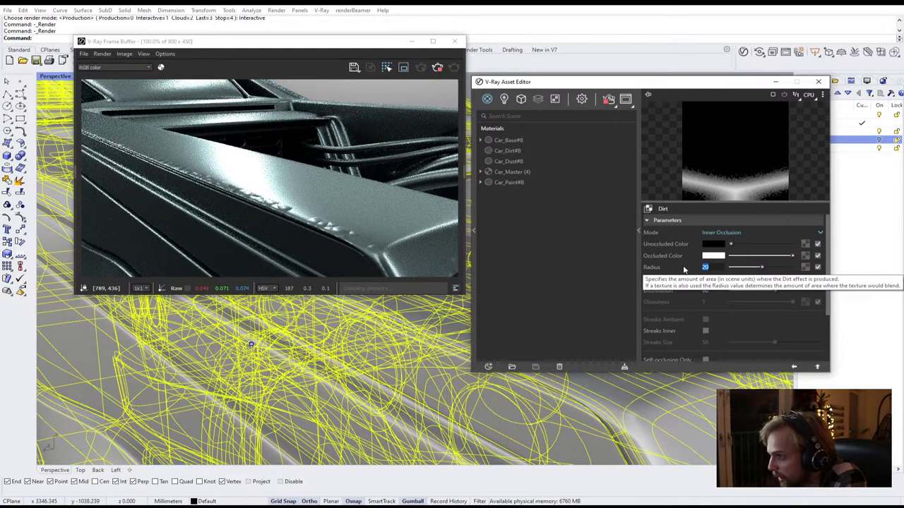
type("30")
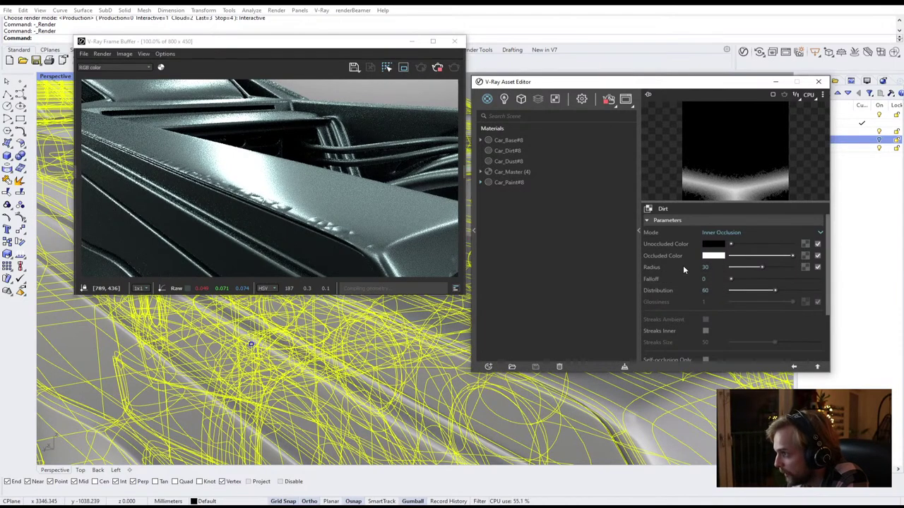
key("Return")
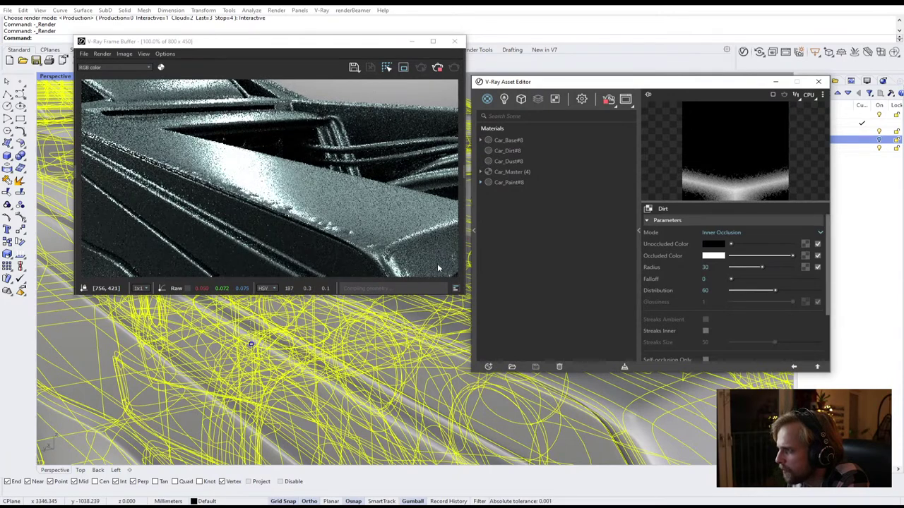
left_click(705, 290)
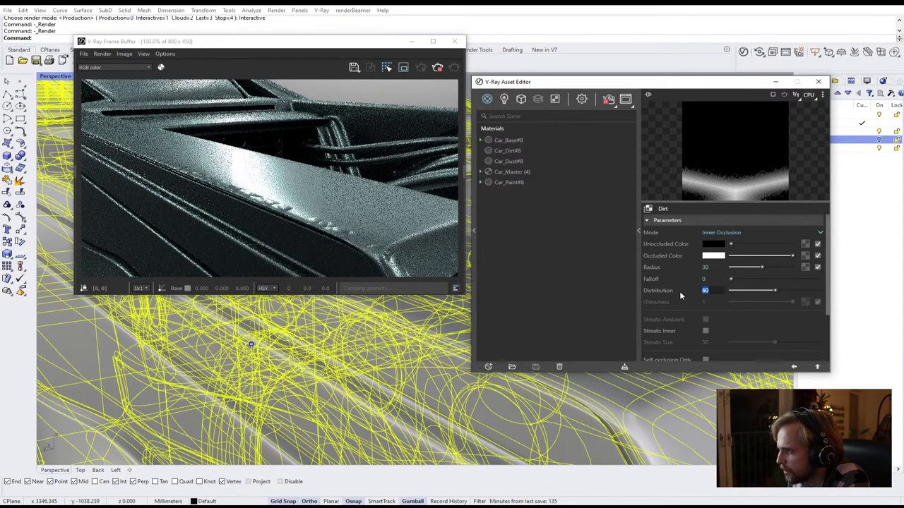
type("50")
key("Return")
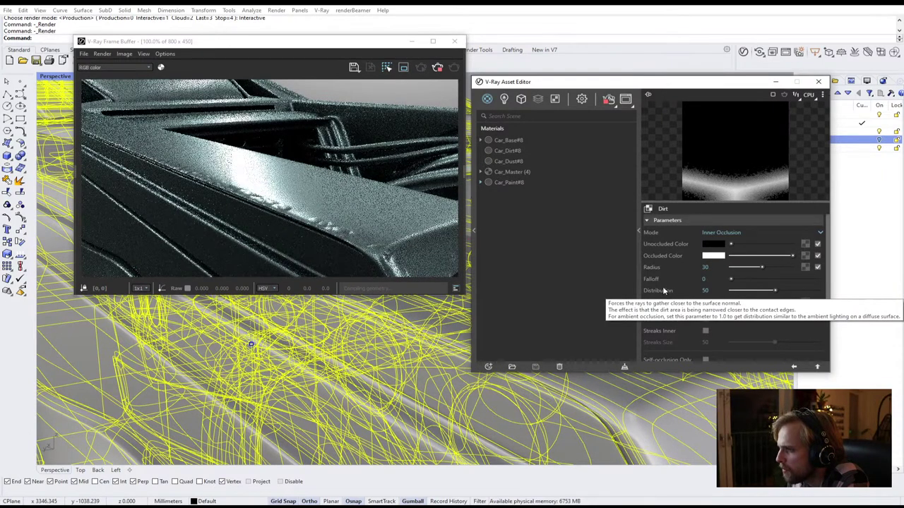
Apply the Car_Master blend material to the selected car body
left_click(508, 172)
right_click(508, 173)
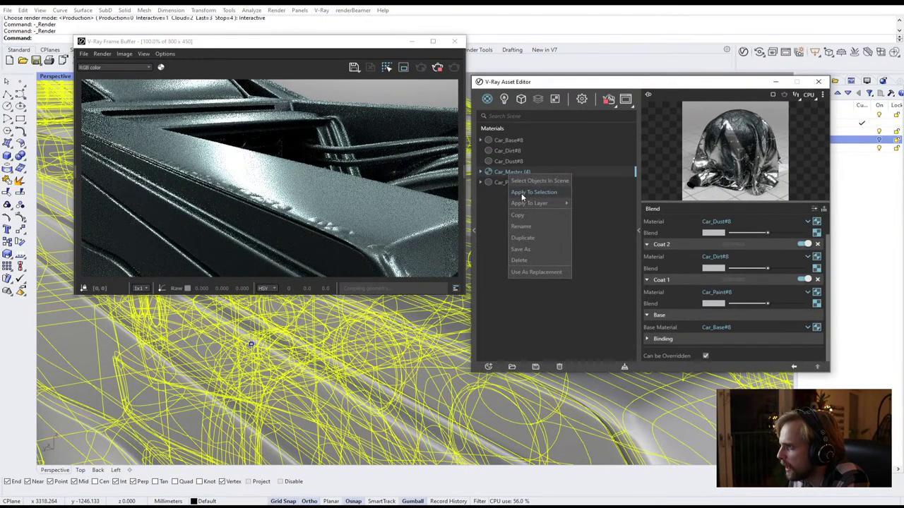
left_click(523, 193)
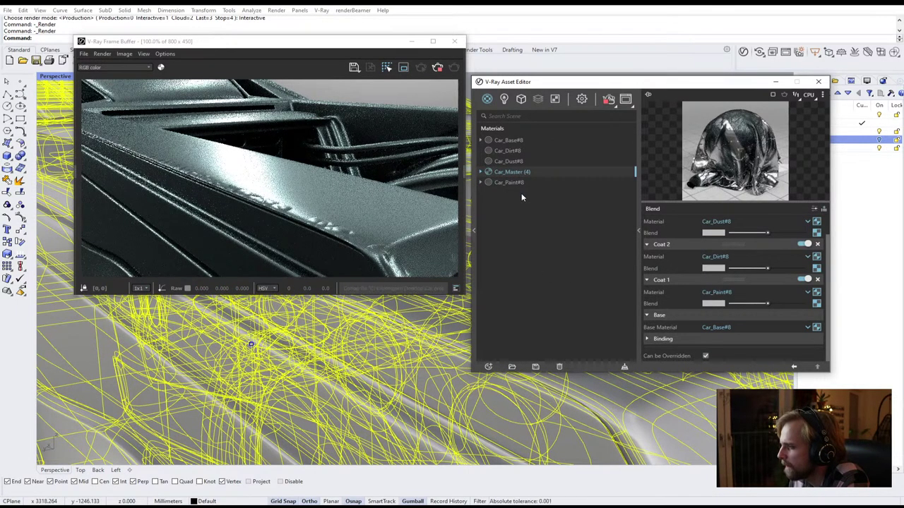
Limit the interactive render to a region on the body's edge and examine its bump and wear detail at 100% and 200%
left_click(402, 69)
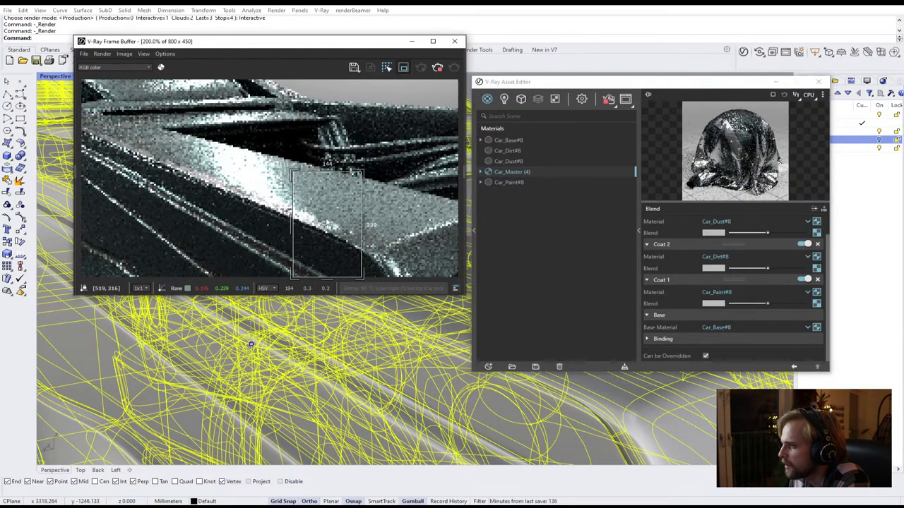
scroll(324, 226, "up", 2)
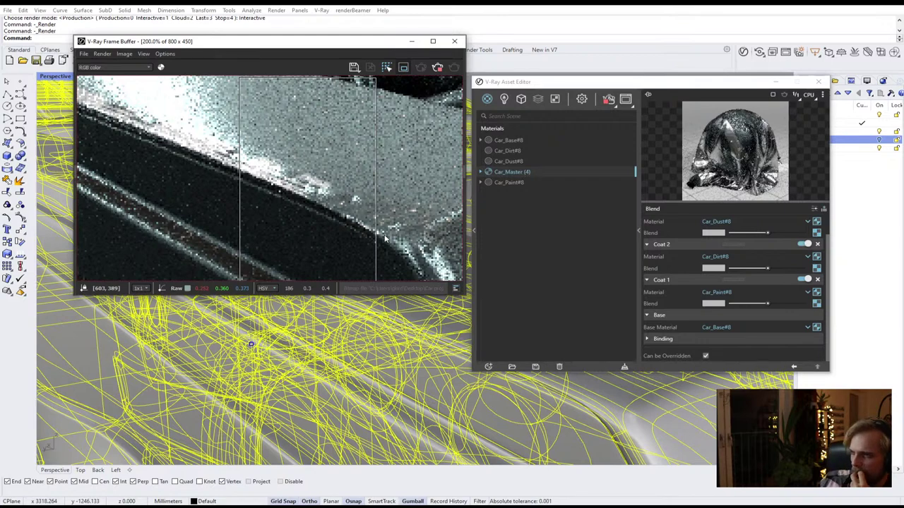
scroll(350, 197, "down", 1)
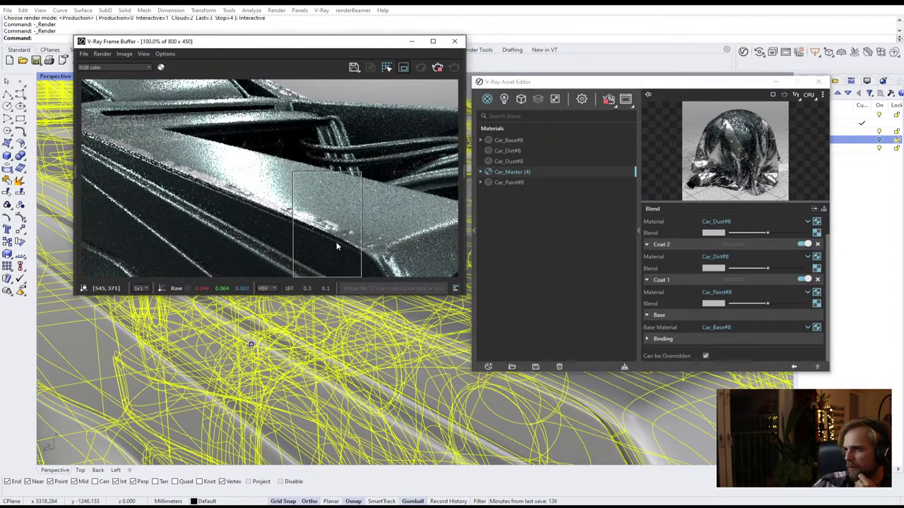
scroll(331, 246, "up", 1)
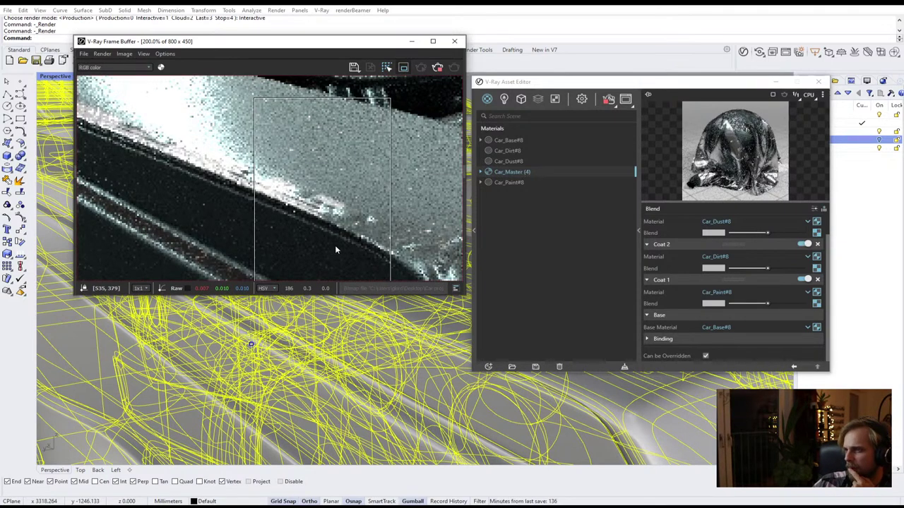
scroll(337, 250, "down", 1)
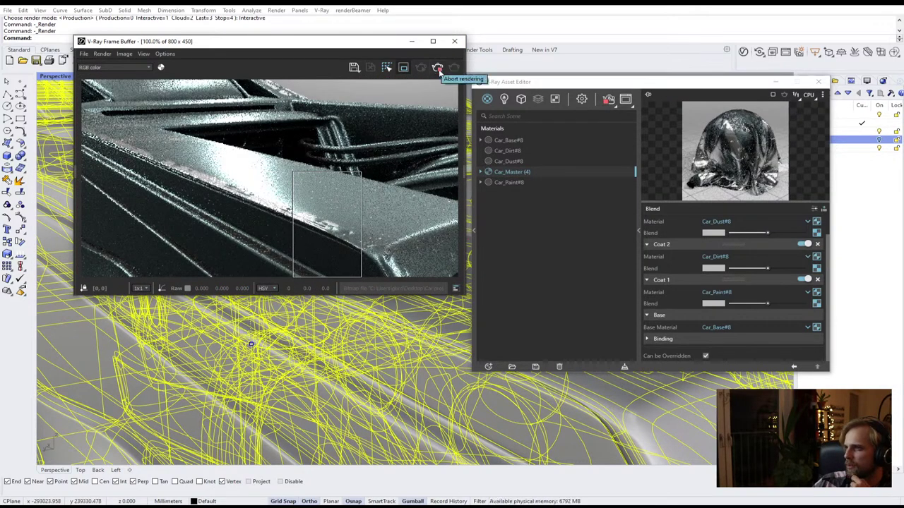
scroll(357, 227, "up", 1)
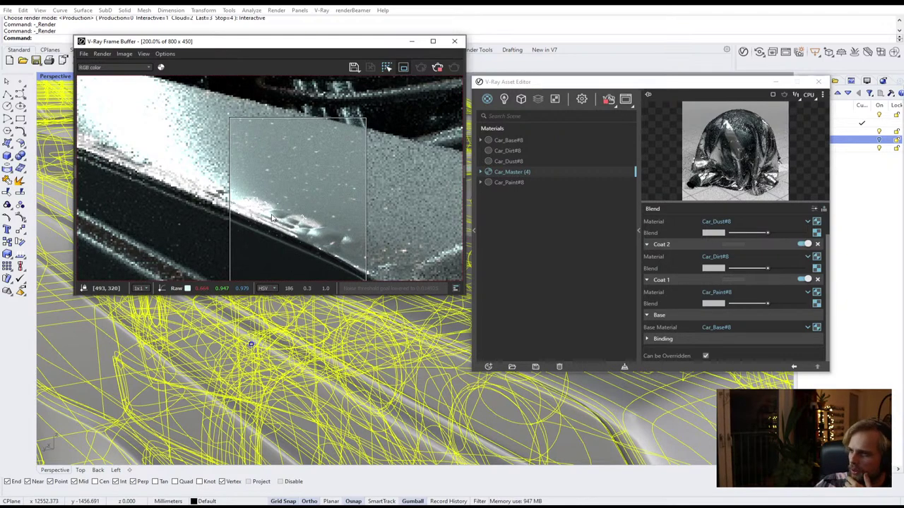
scroll(292, 220, "down", 2)
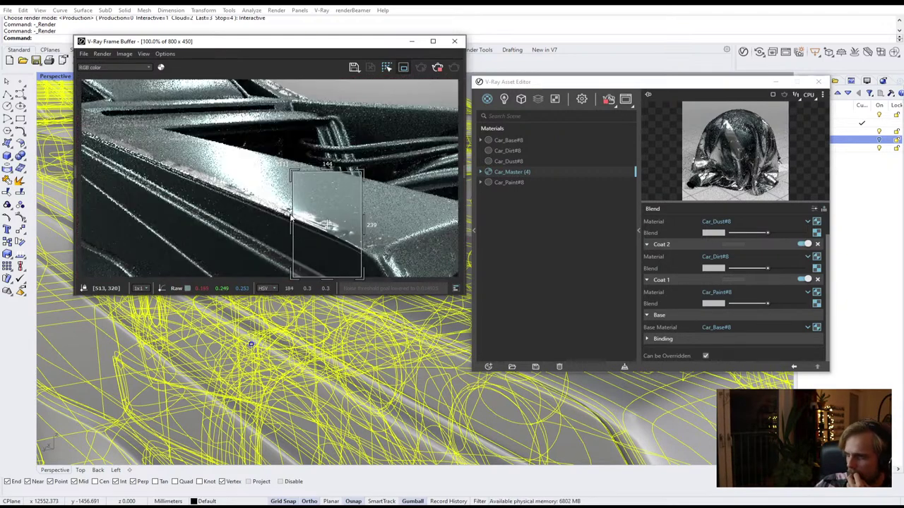
Clear the render region and examine the layered material across the car body from wider and different camera angles
left_click(403, 68)
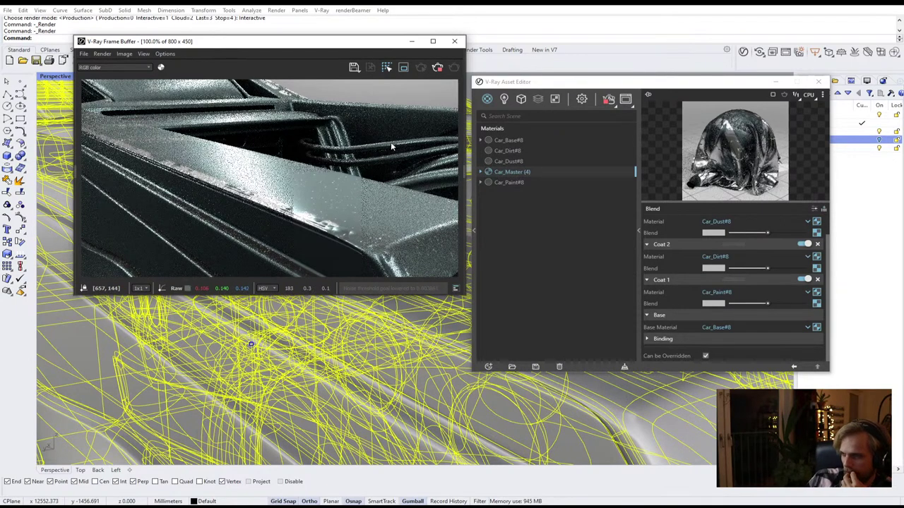
scroll(272, 360, "down", 6)
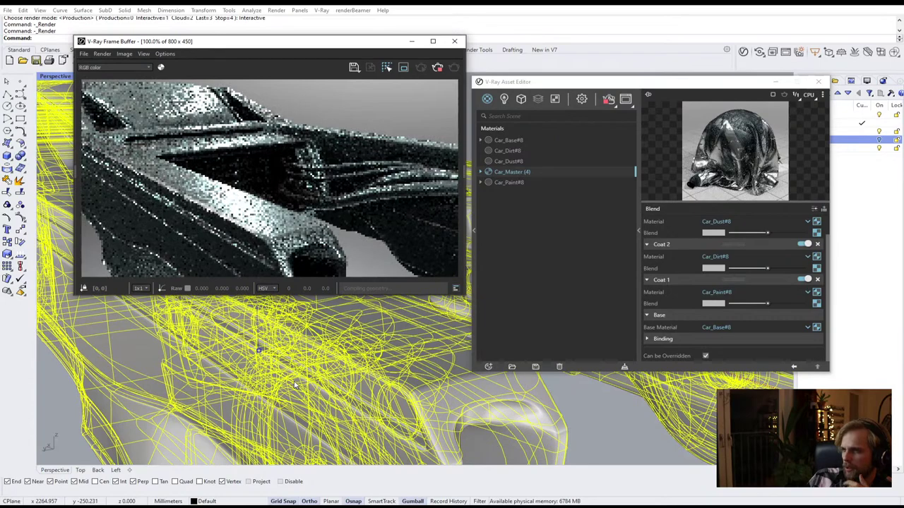
scroll(304, 383, "down", 4)
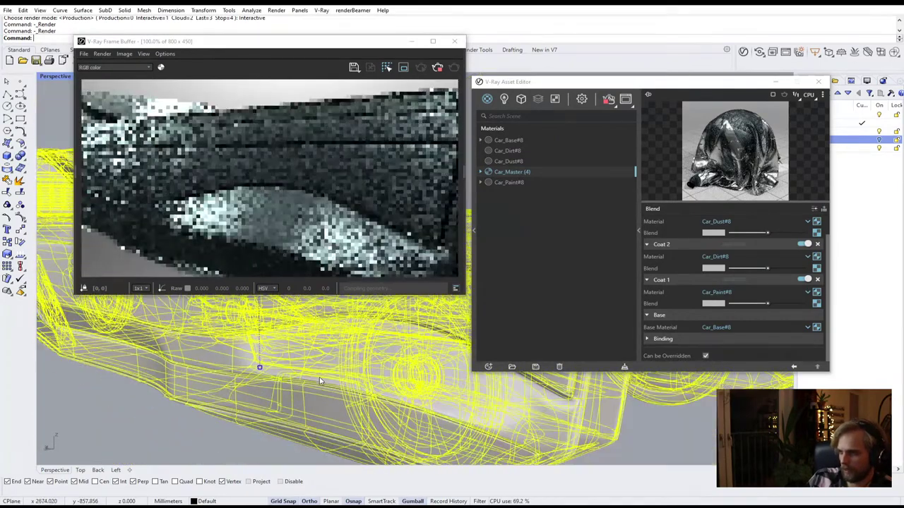
right_click_drag(276, 387, 413, 404, "shift")
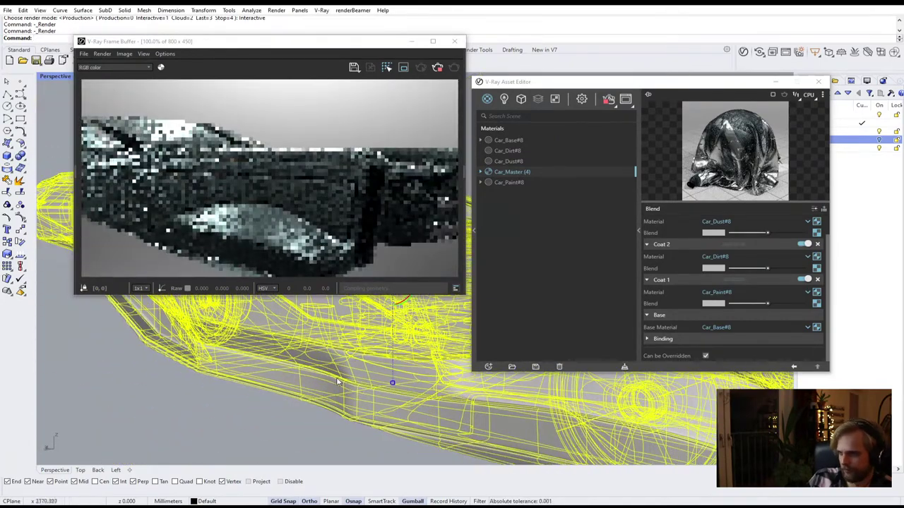
right_click_drag(338, 381, 315, 368)
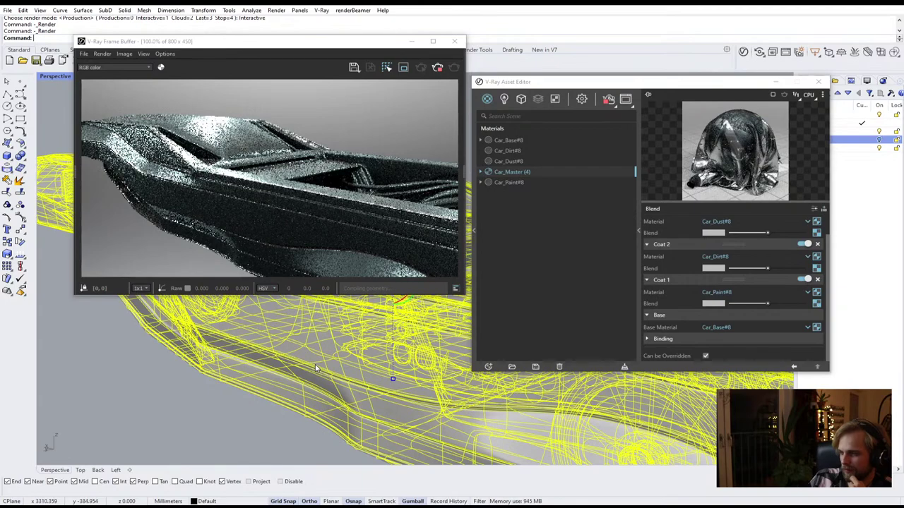
scroll(315, 368, "up", 6)
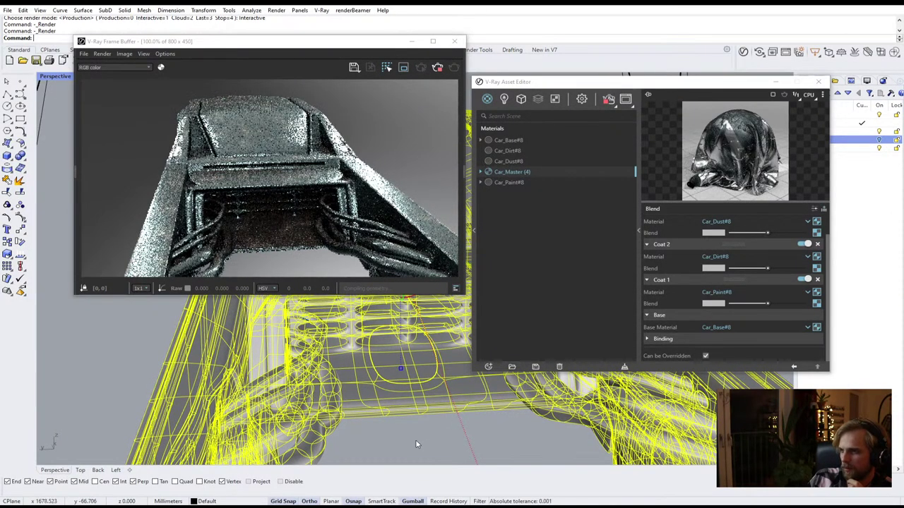
right_click_drag(222, 376, 333, 372)
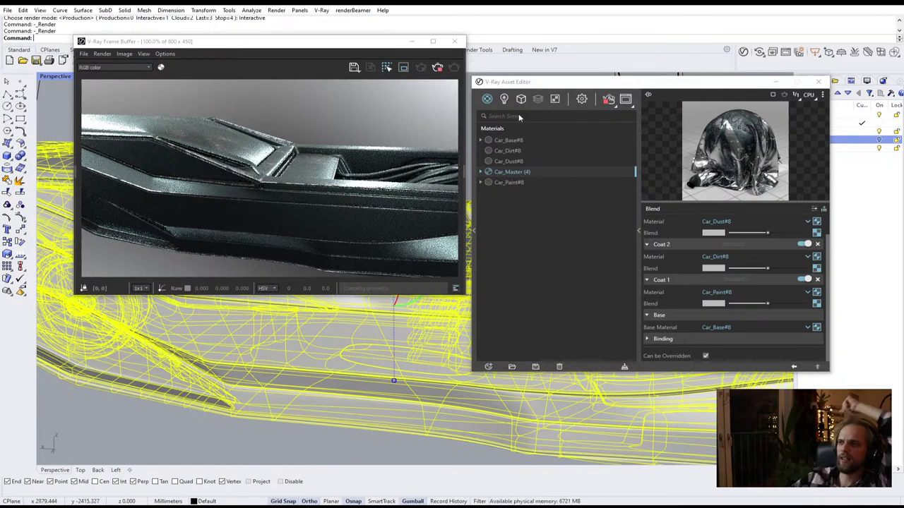
Give the Car_Dirt material a grey Reflection Color and a Reflection Glossiness of 0.7
left_click(512, 152)
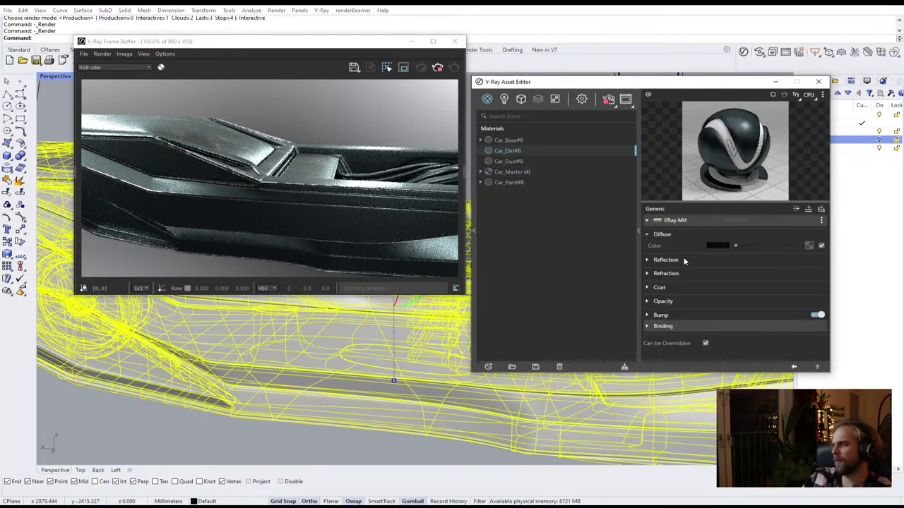
left_click(654, 261)
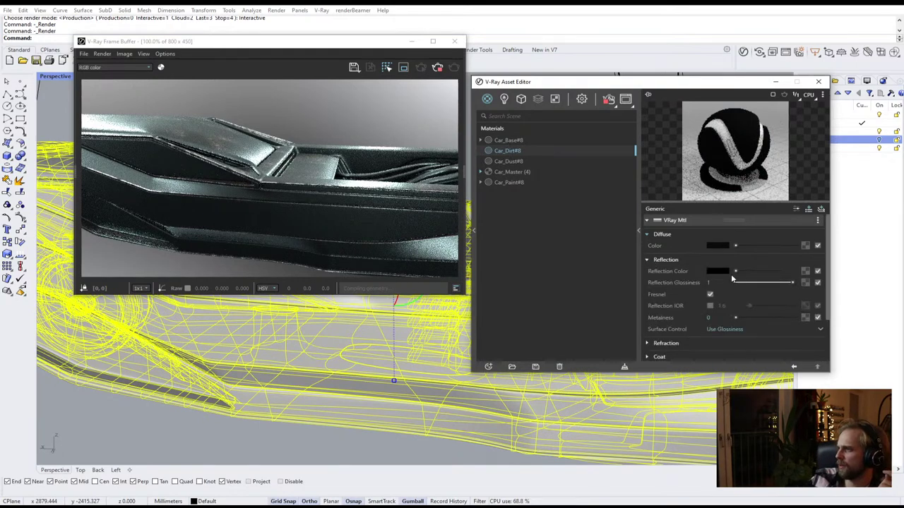
left_click_drag(734, 271, 747, 271)
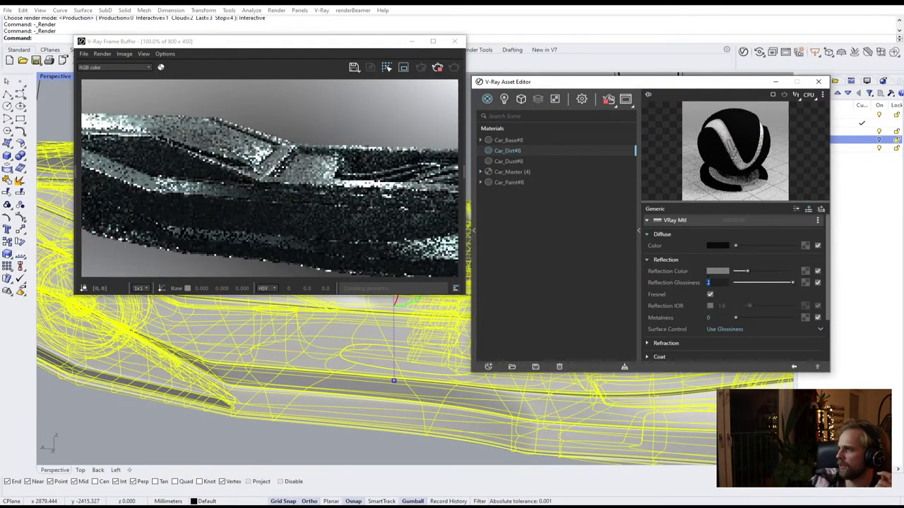
type(".")
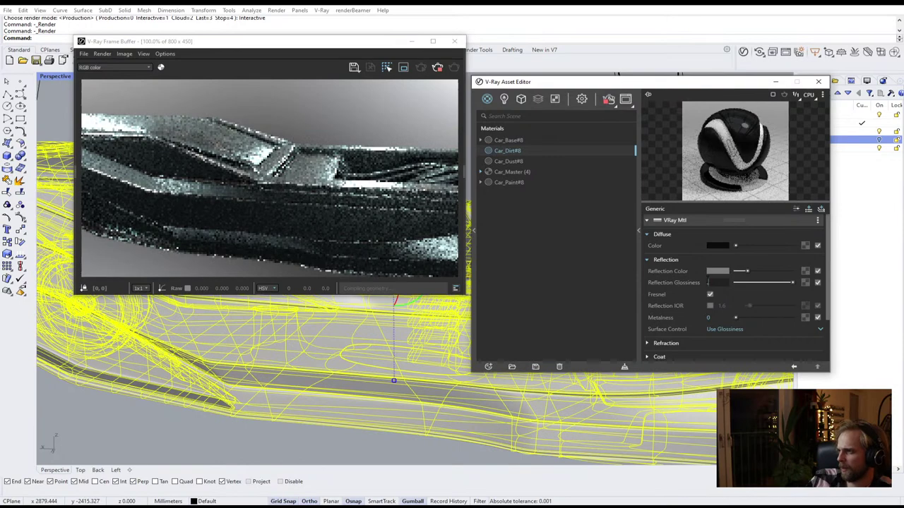
type("6")
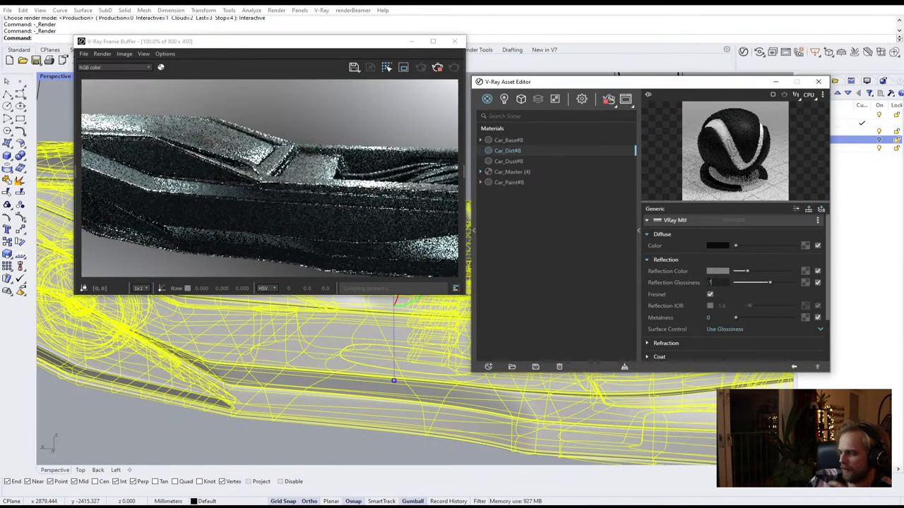
type(".7")
key("Return")
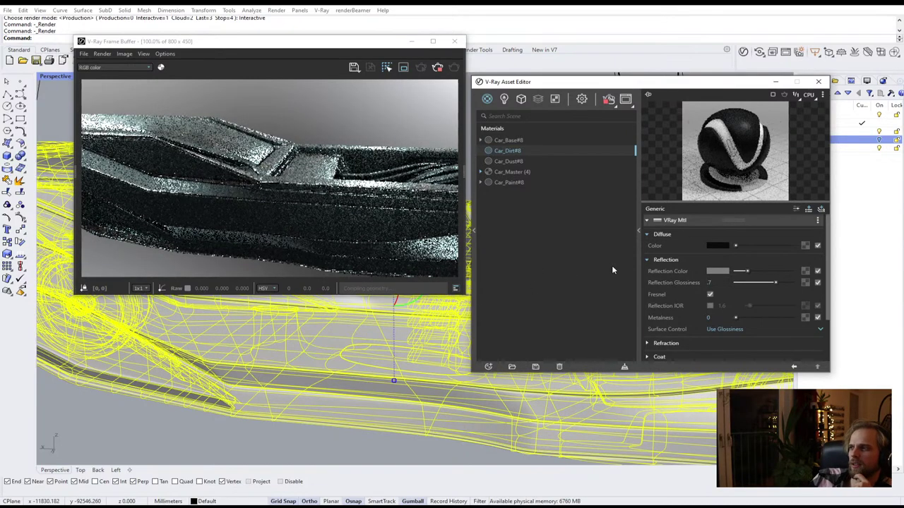
Open the Car_Base material, deselect the car, and examine the edge scratches where the body panels meet in a close-up interactive render
left_click(521, 143)
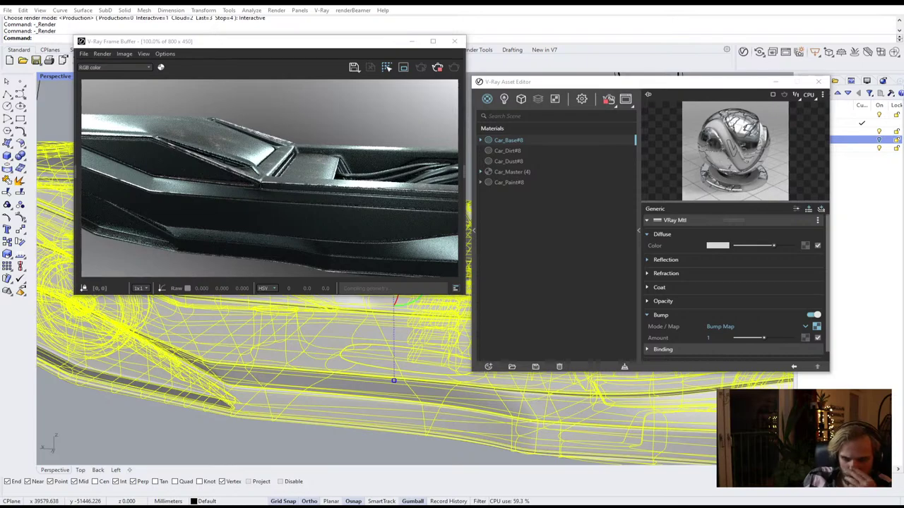
right_click_drag(452, 363, 385, 402)
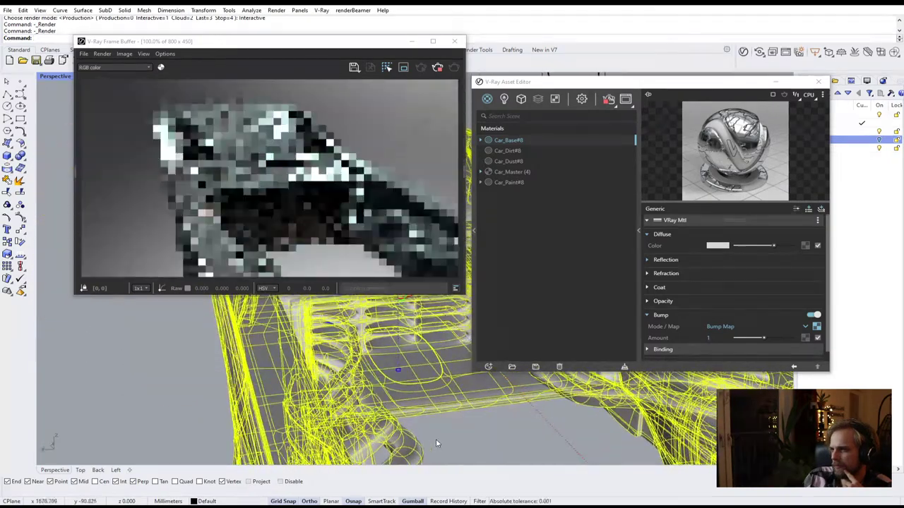
left_click(474, 438)
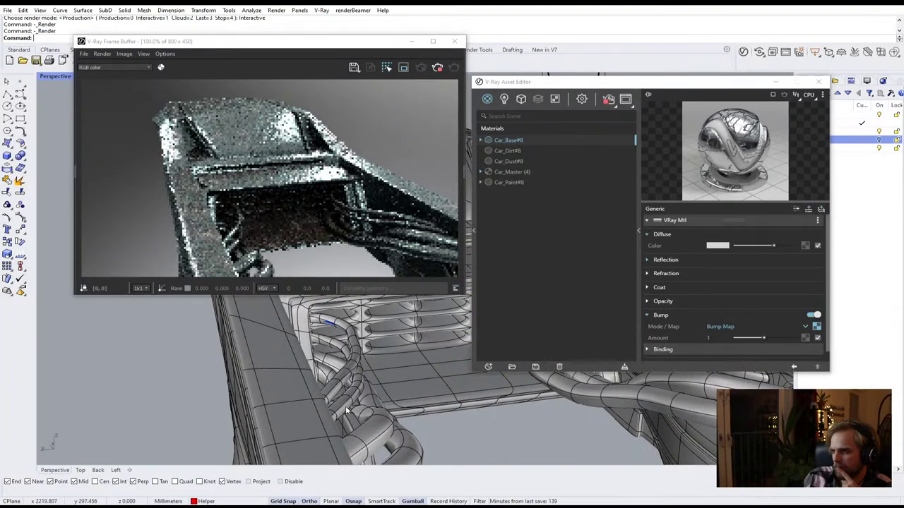
right_click_drag(348, 408, 464, 394)
scroll(465, 394, "up", 3)
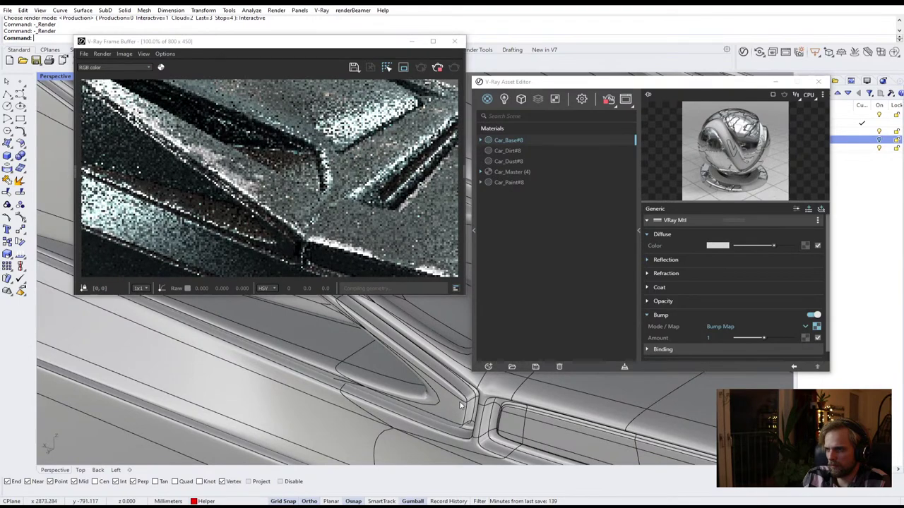
right_click_drag(509, 429, 433, 390, "shift")
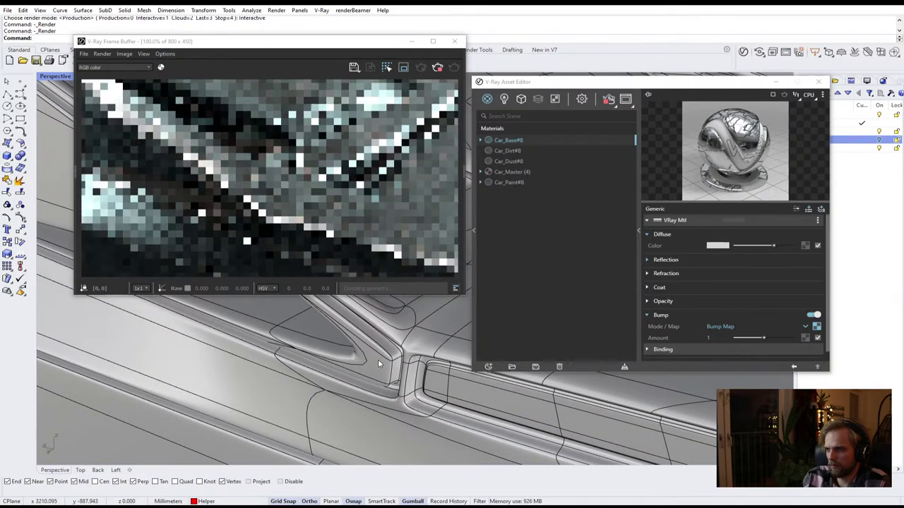
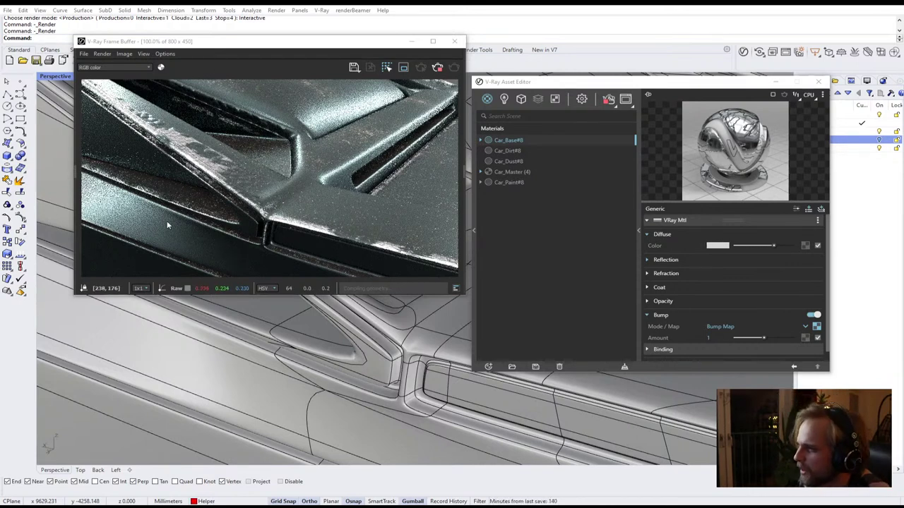
scroll(199, 147, "up", 1)
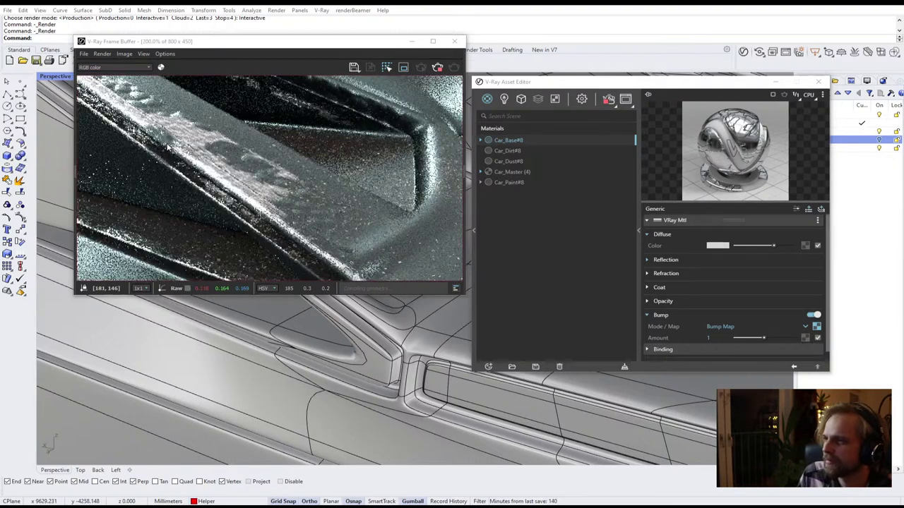
scroll(225, 219, "down", 1)
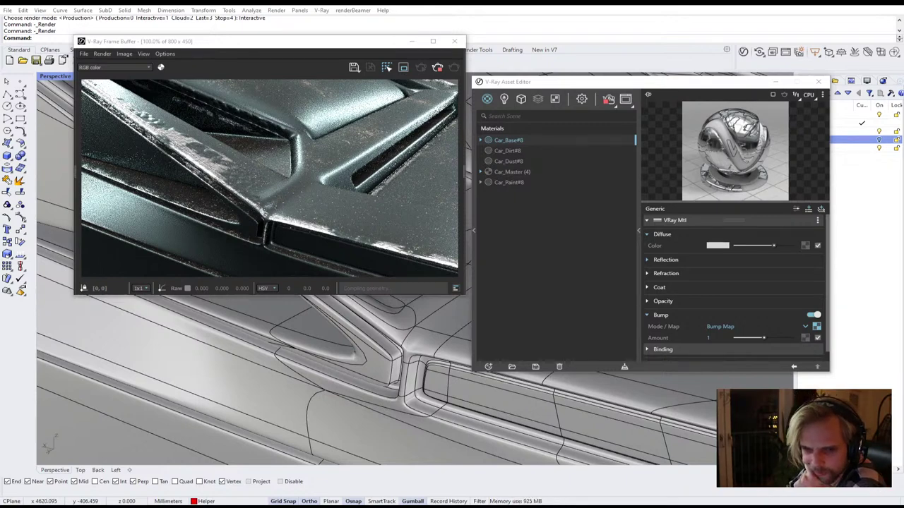
Switch to the browser, show image results for "scratched steel texture", and preview the Grunge Scratched Metal Texture from Textures4Photoshop
left_click_drag(1, 21, 337, 2)
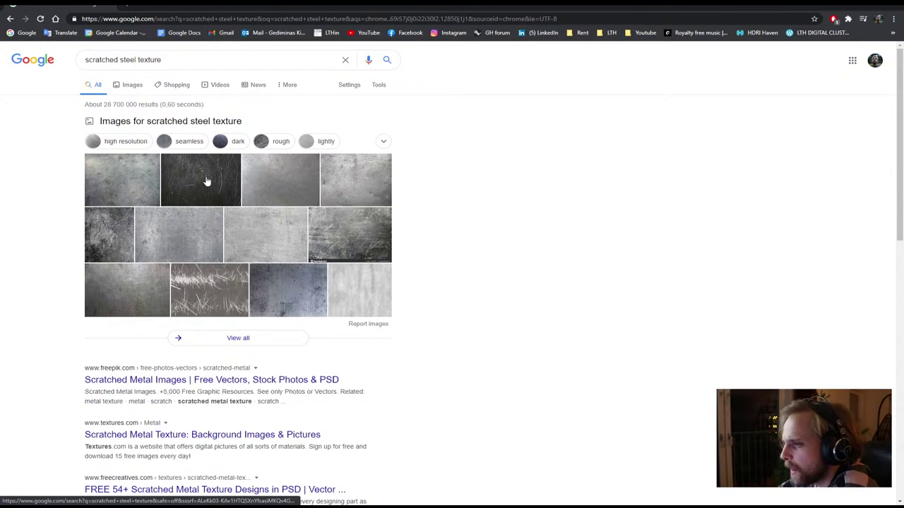
left_click(129, 91)
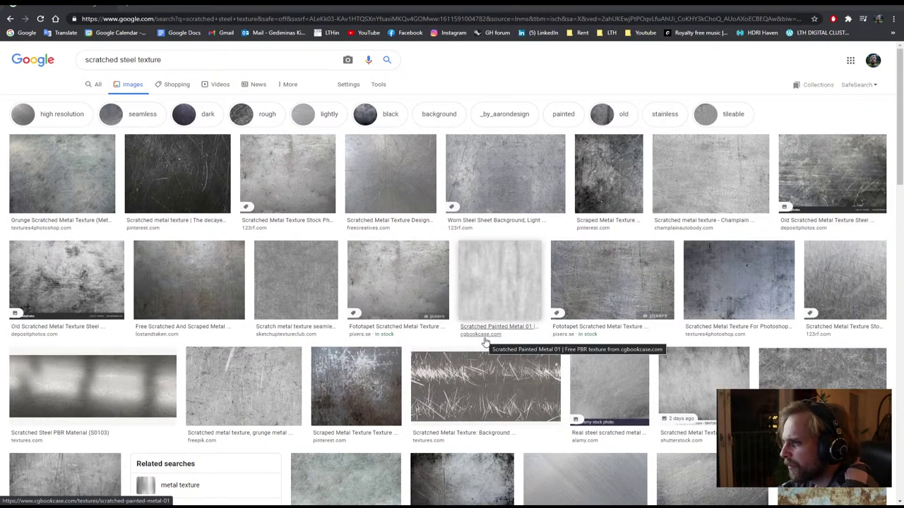
scroll(485, 342, "down", 3)
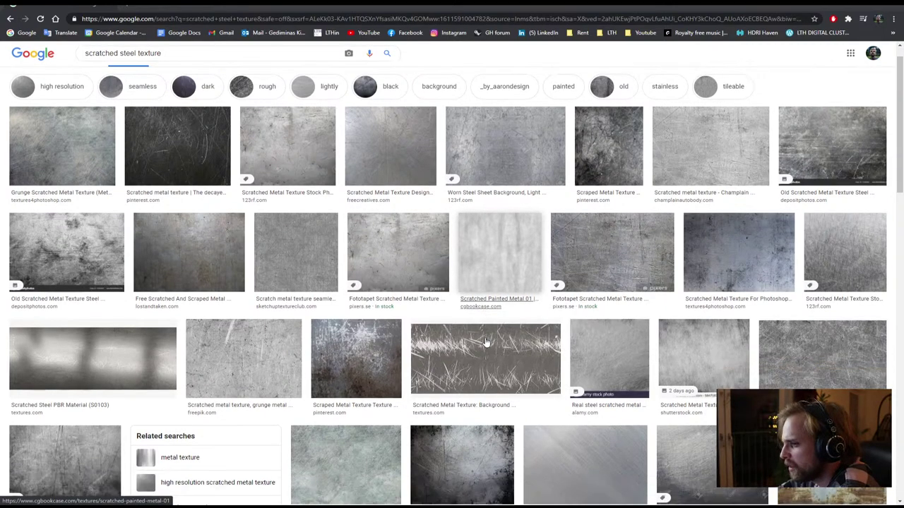
scroll(485, 343, "up", 3)
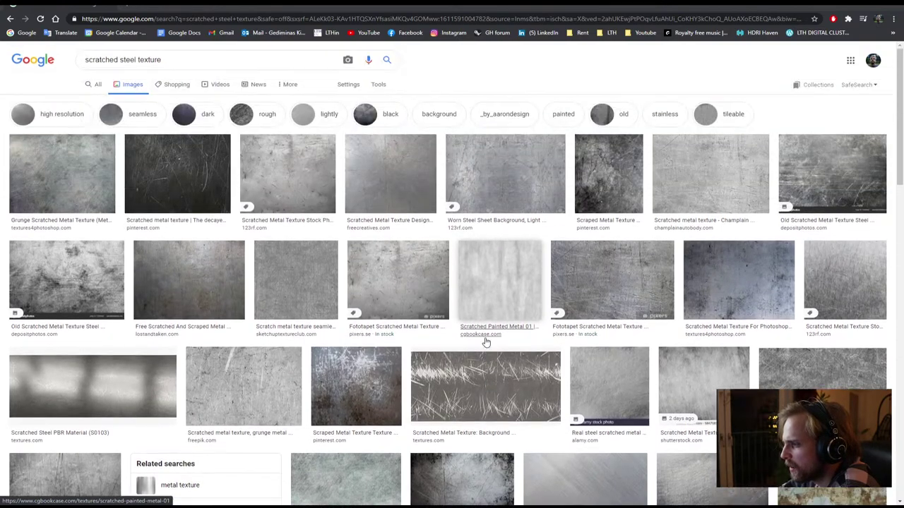
left_click(55, 174)
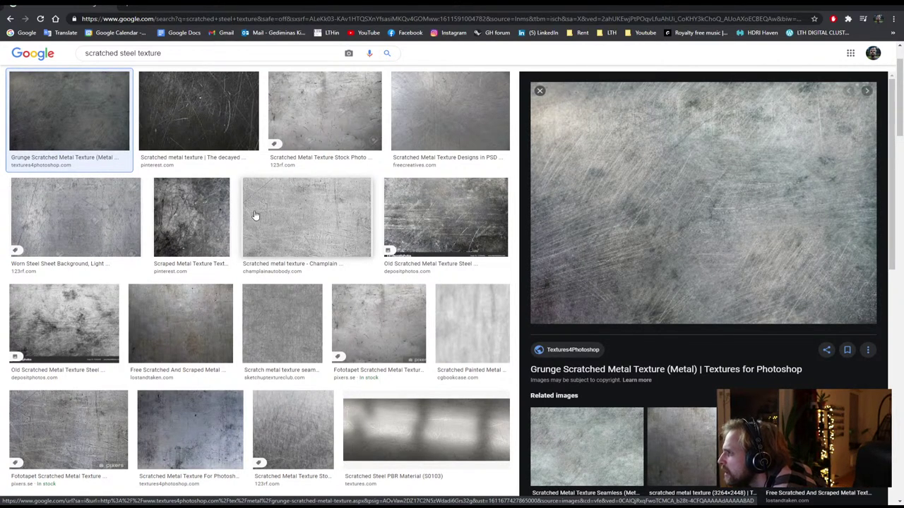
Open the Grunge Scratched Metal Texture image in its own tab, examine its scratches up close, and close that tab
right_click(728, 211)
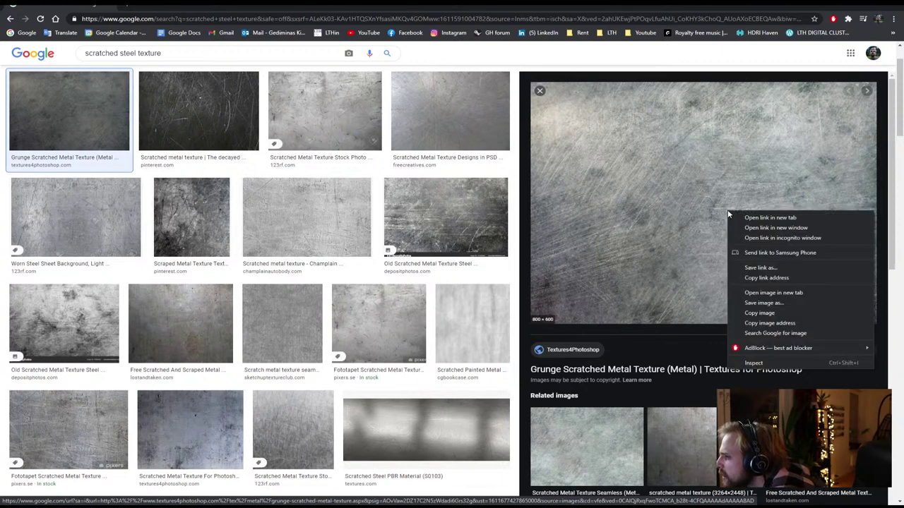
left_click(783, 292)
key("ctrl+Tab")
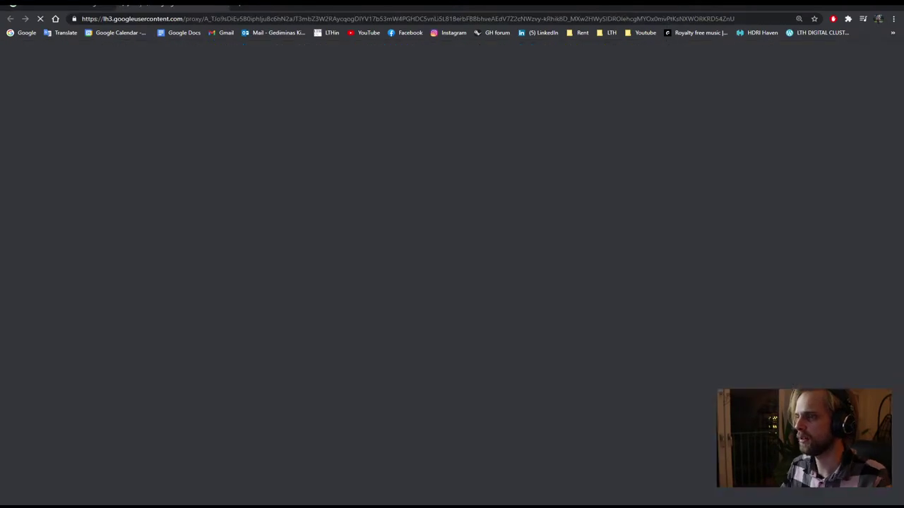
right_click(281, 141)
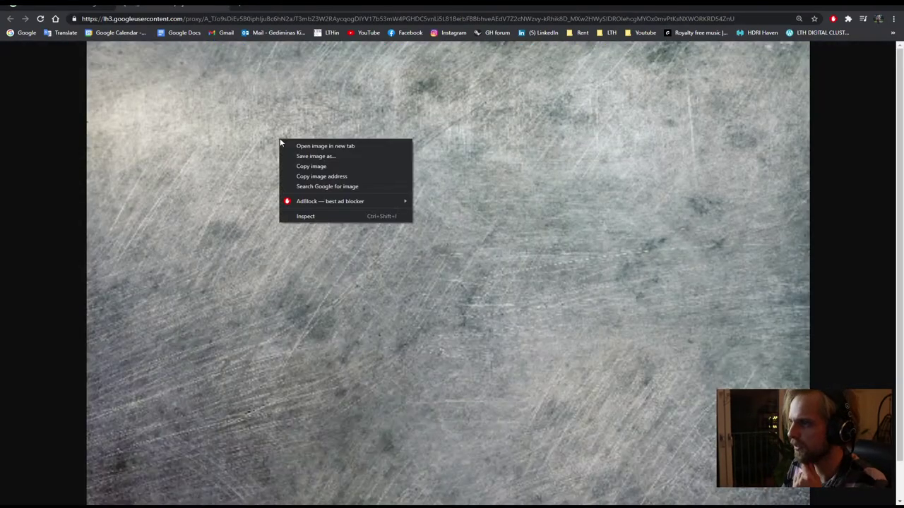
left_click(205, 151)
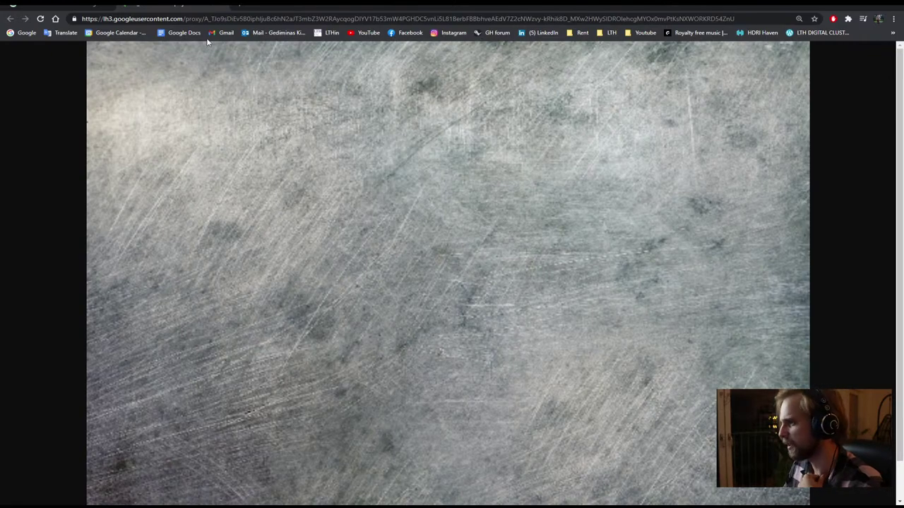
left_click(226, 6)
Search Google Images for "grundge texture" and switch to the corrected "grunge texture" results
scroll(183, 94, "up", 2)
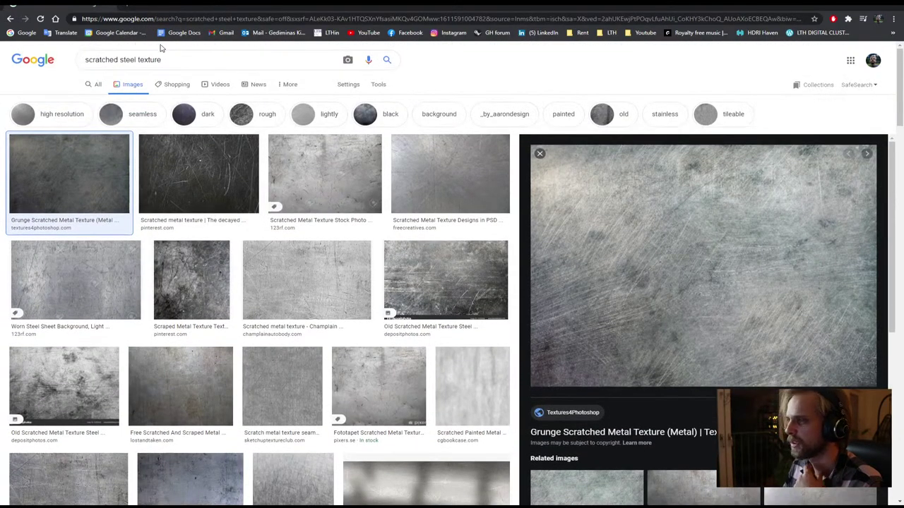
left_click_drag(169, 60, 16, 62)
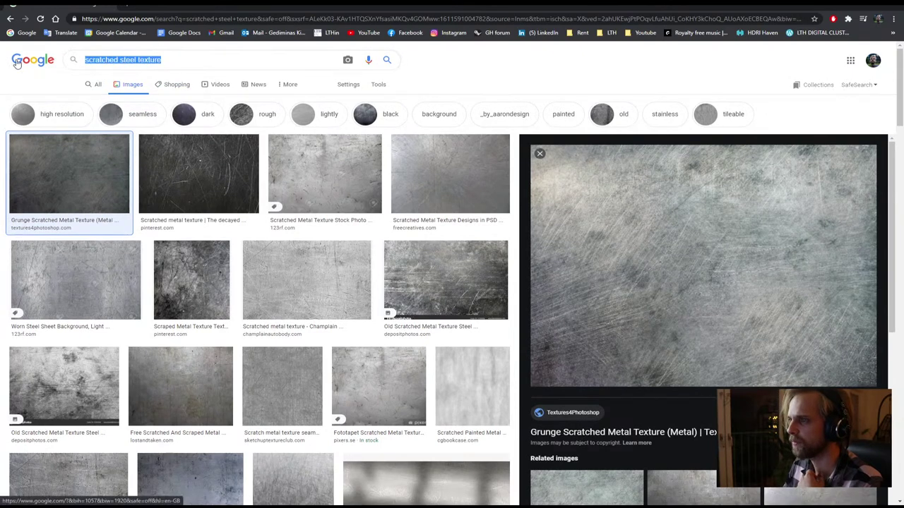
type("grundg")
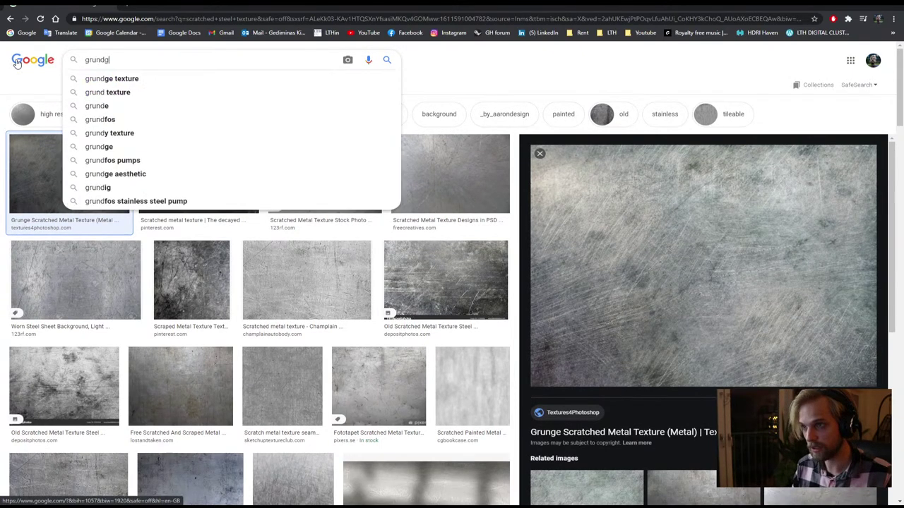
type("e texture")
key("Return")
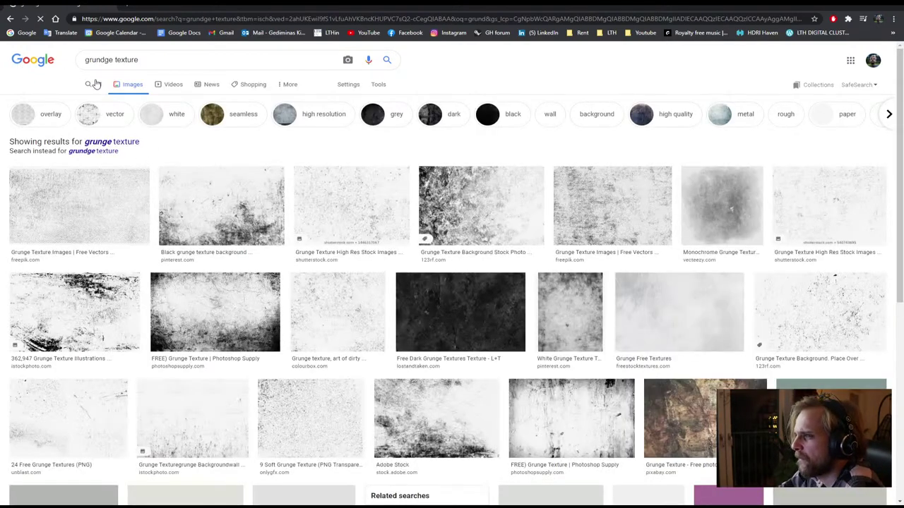
left_click(98, 141)
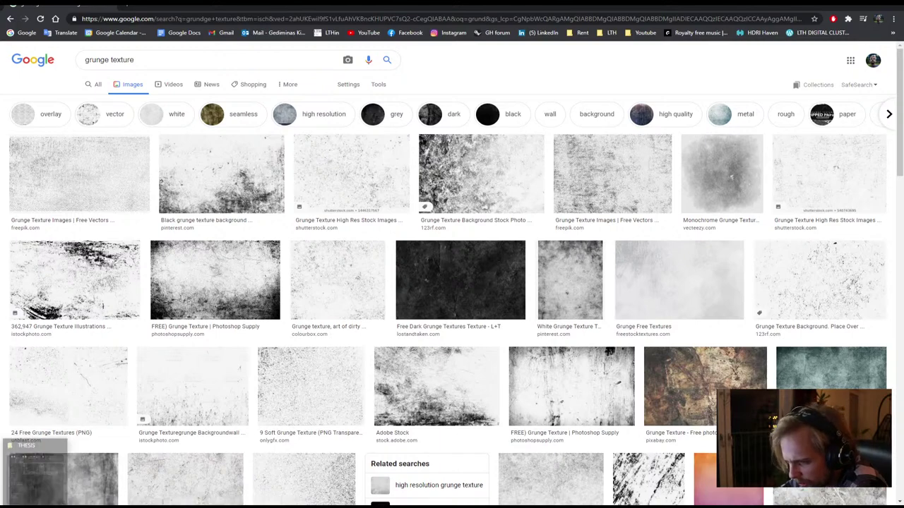
Switch to File Explorer and open the Textrues folder inside Stuff > 3D_2D resources on the Desktop
key("alt+Tab")
left_click(209, 164)
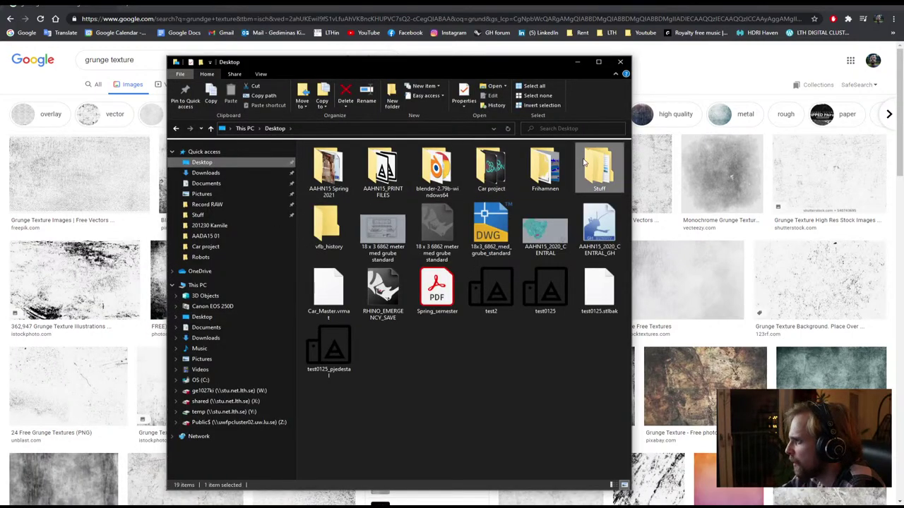
double_click(583, 163)
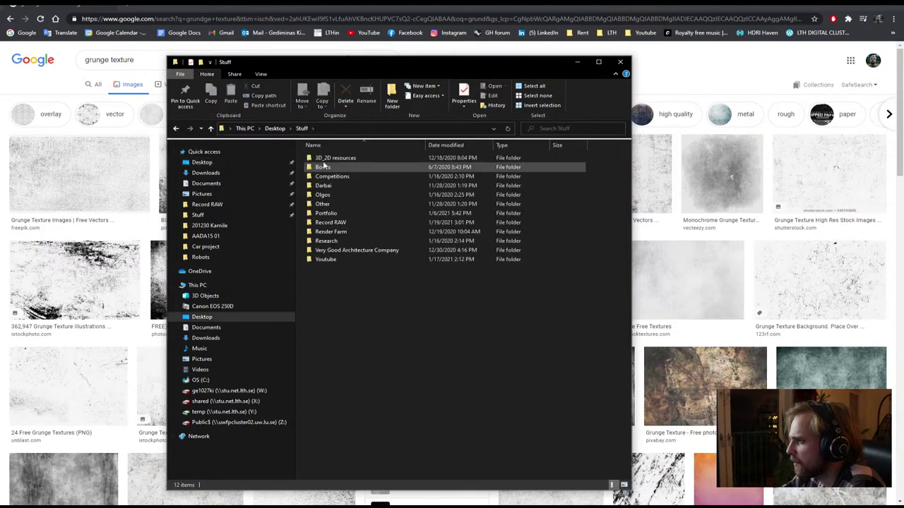
left_click(326, 162)
double_click(327, 161)
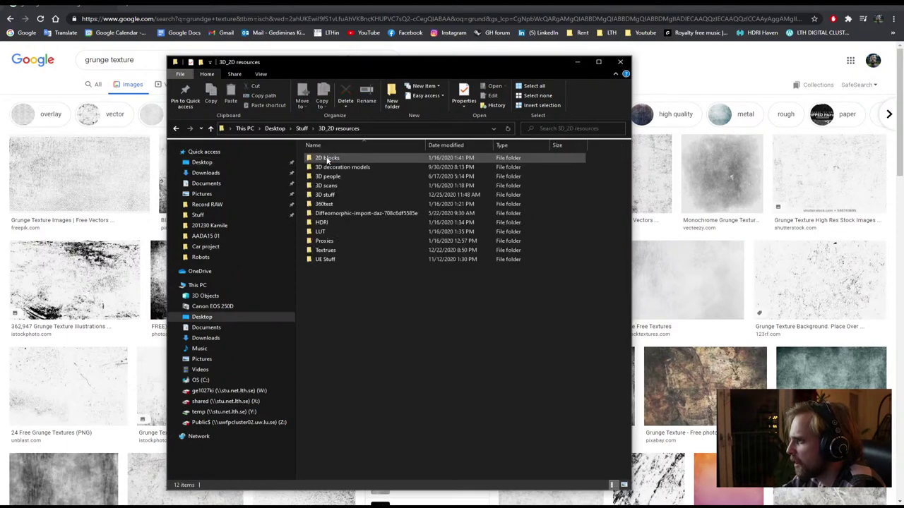
double_click(327, 249)
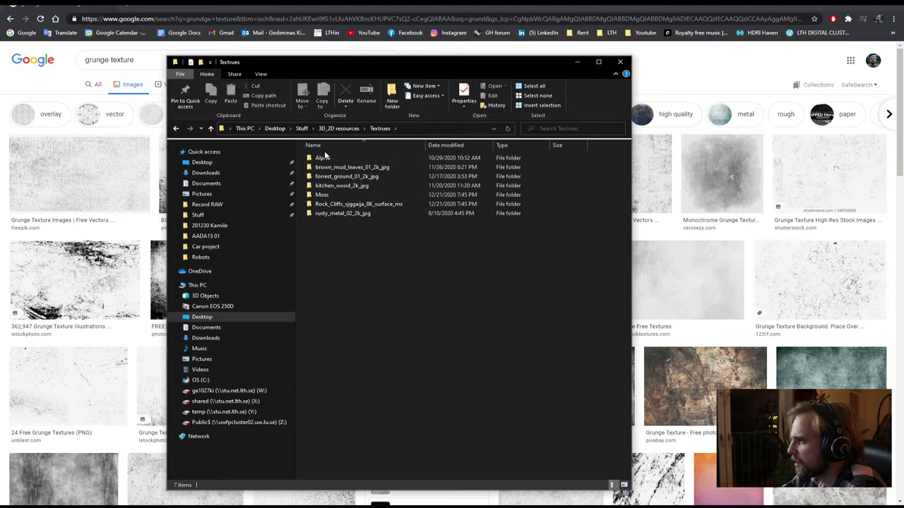
Check the images in the Alpha folder, return to Textrues, and open the rusty_metal_02_2k_jpg folder
double_click(323, 157)
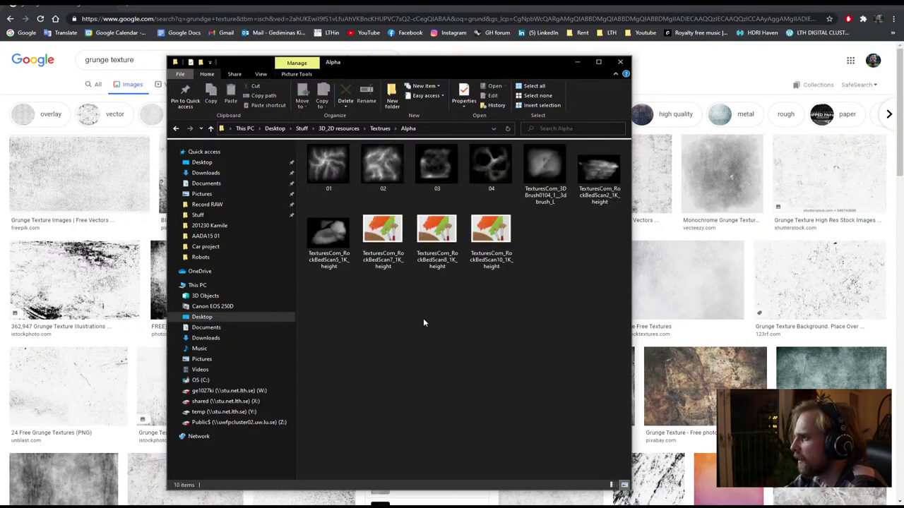
left_click(380, 128)
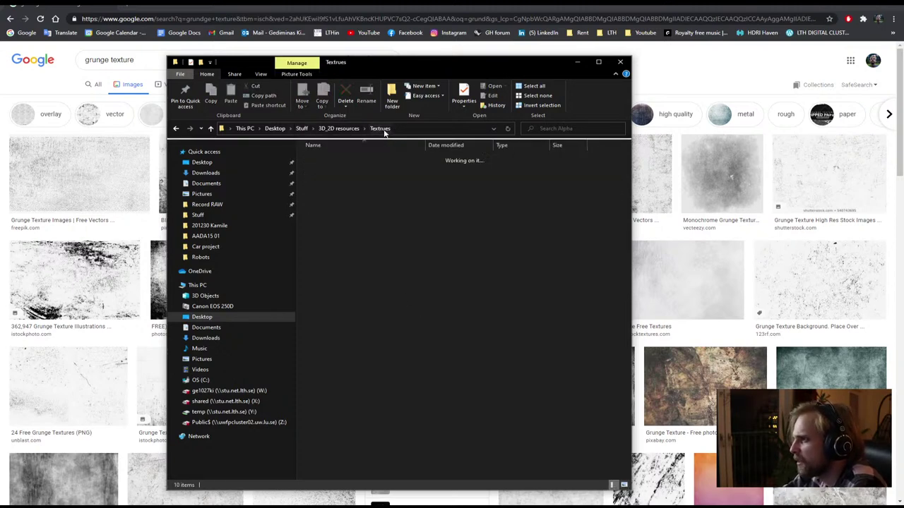
double_click(345, 211)
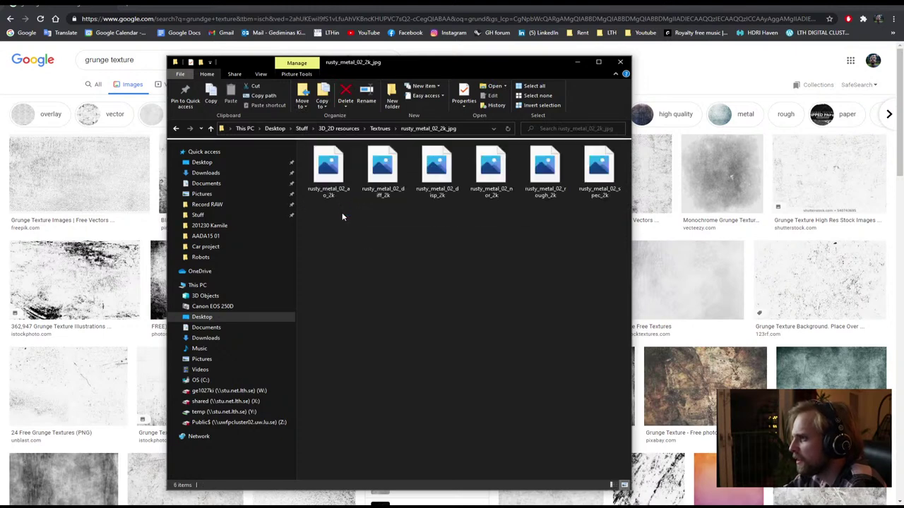
View the rusty_metal_02_ao_2k and rusty_metal_02_spec_2k maps at full size, and close the viewer and the folder window
left_click(335, 171)
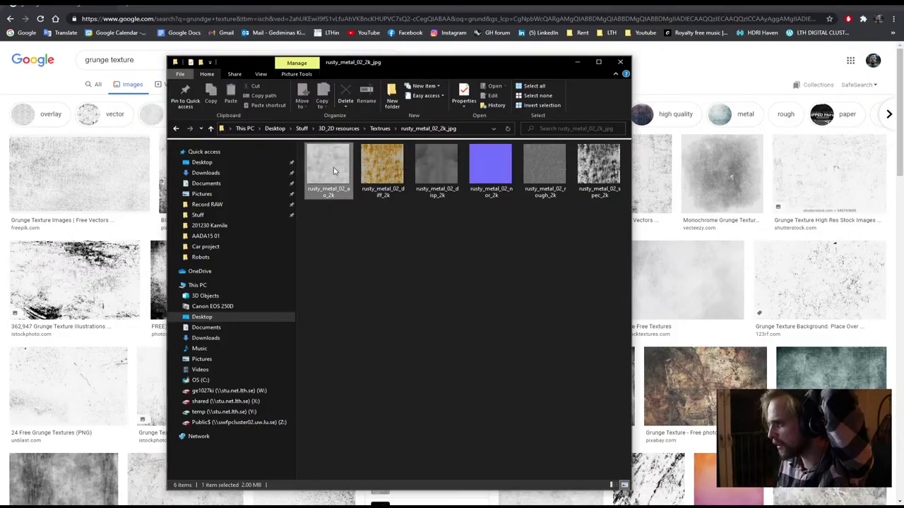
double_click(334, 168)
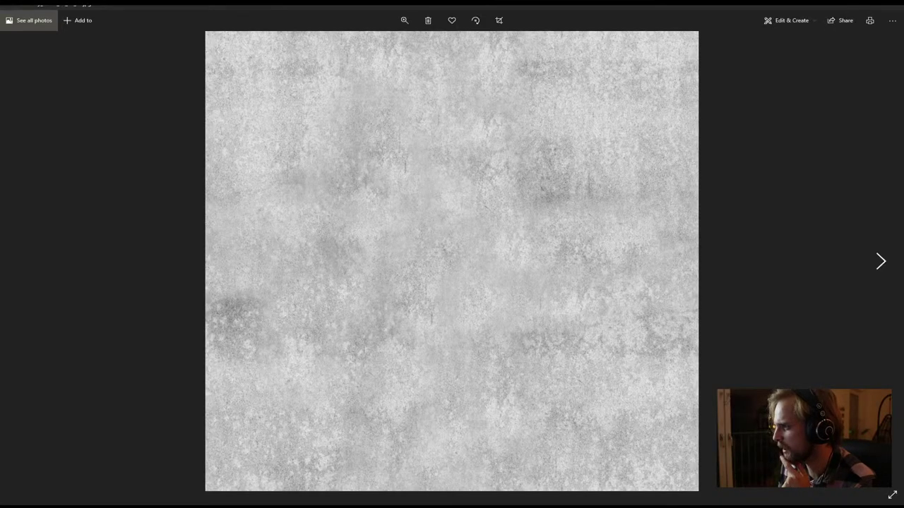
left_click(891, 7)
left_click(605, 166)
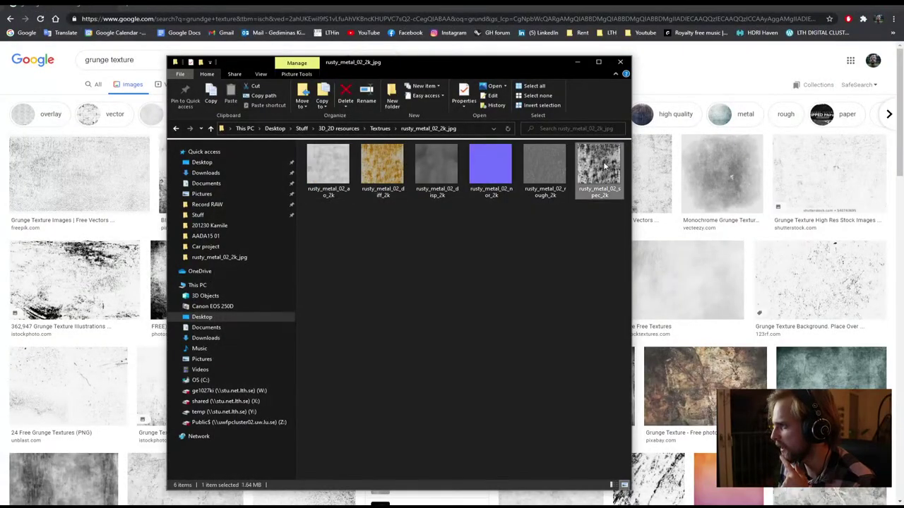
double_click(603, 165)
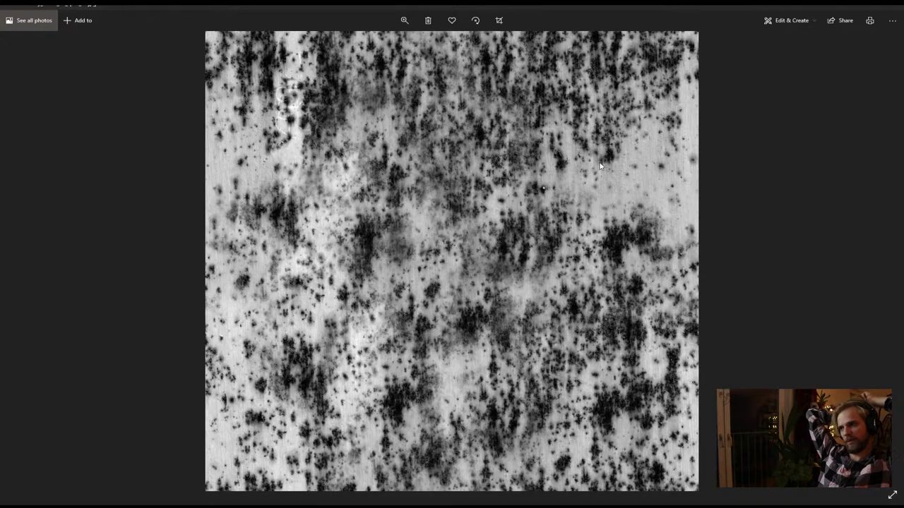
key("alt+F4")
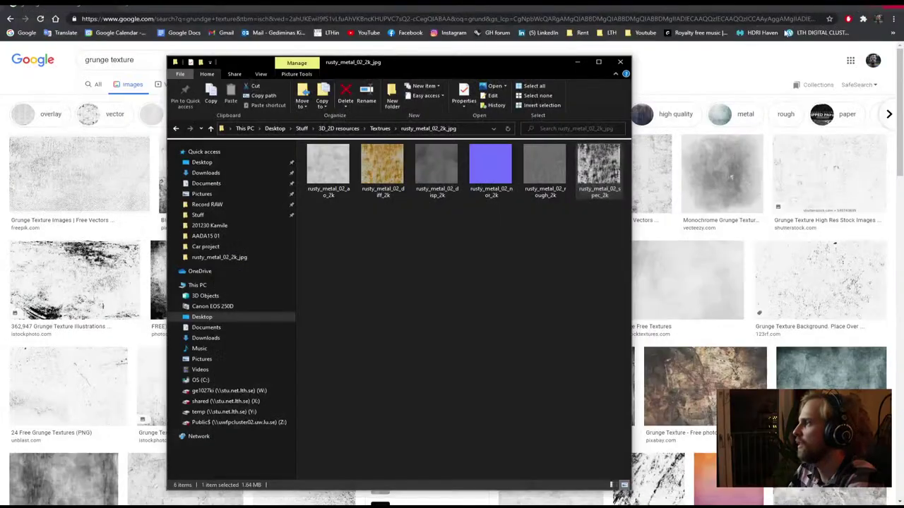
left_click(508, 282)
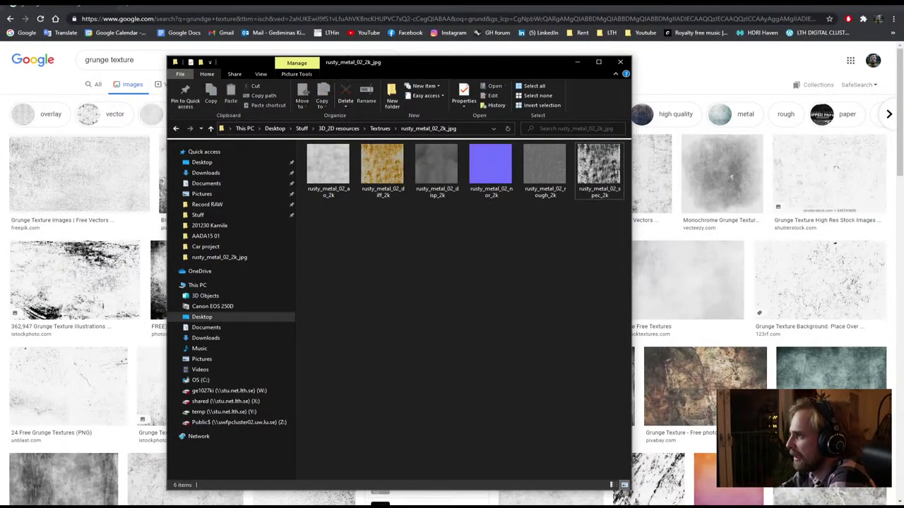
key("alt+F4")
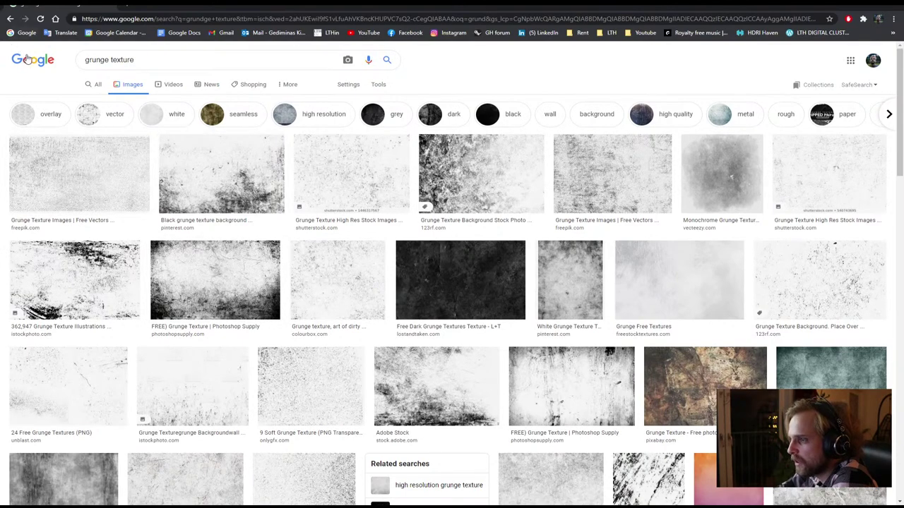
Return to the "scratched steel texture" results and compare the 123RF scratched metal preview with the Grunge Scratched Metal Texture
left_click(10, 19)
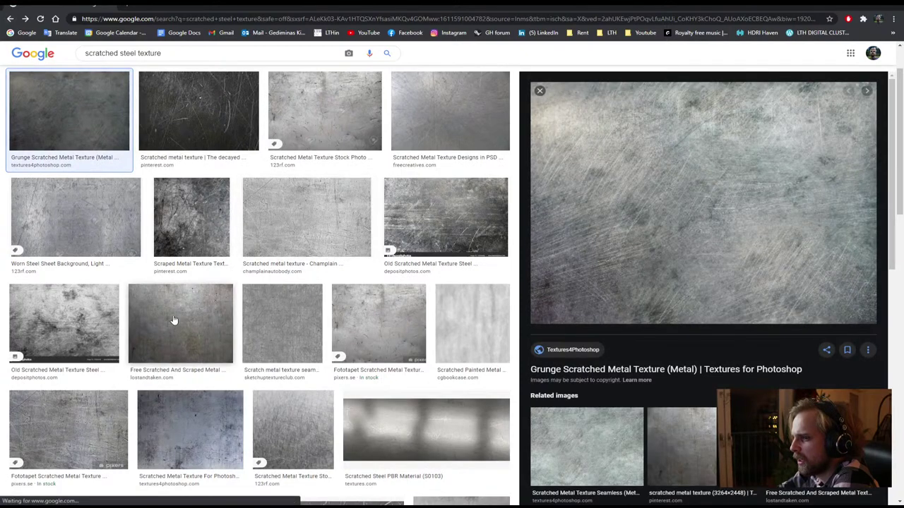
scroll(174, 321, "down", 2)
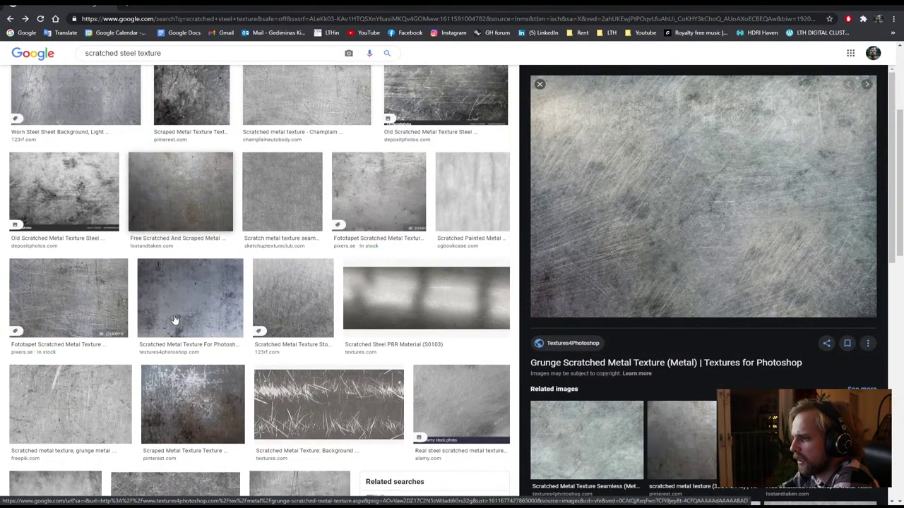
left_click(285, 282)
scroll(735, 387, "up", 3)
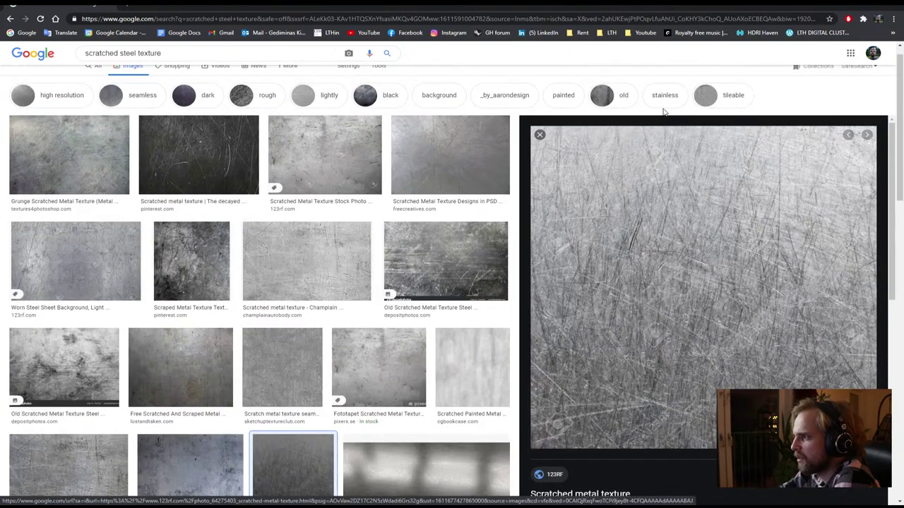
left_click(61, 142)
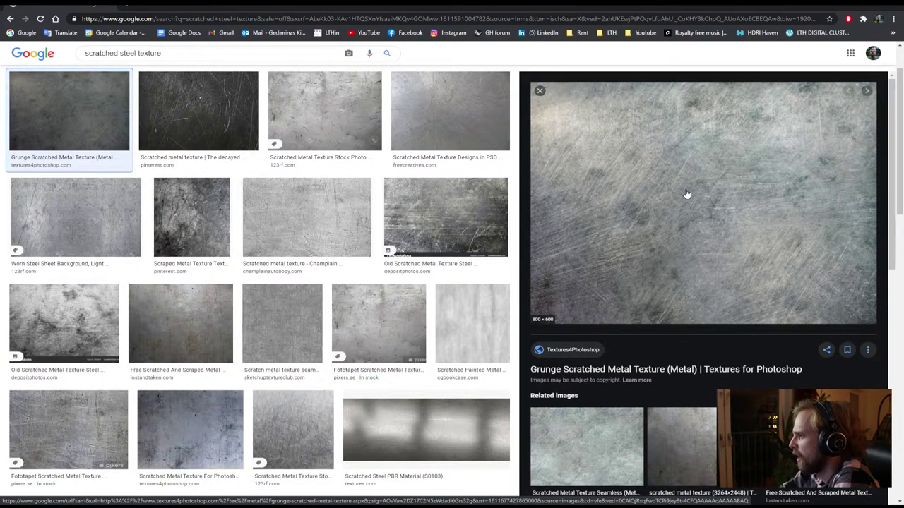
Try to download the full-size Grunge Scratched Metal Texture from its Textures4Photoshop page, and return to the image results
left_click(686, 193)
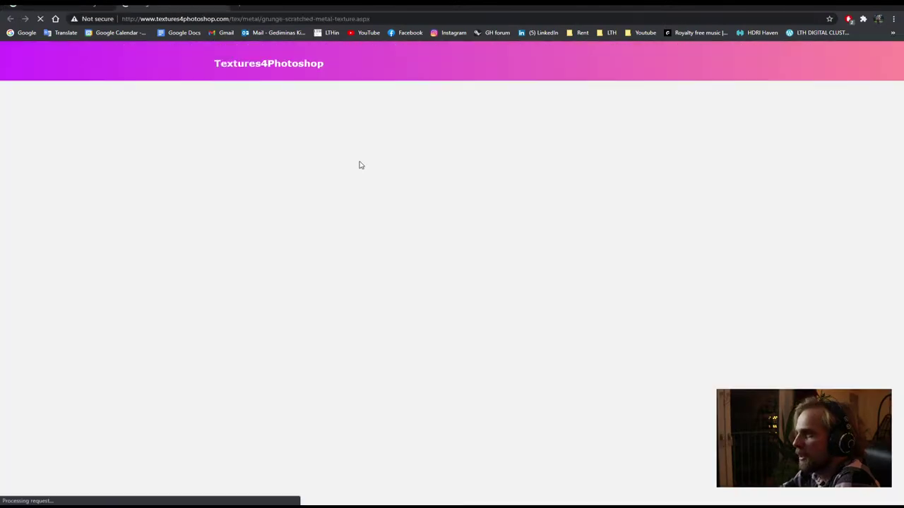
scroll(281, 310, "down", 2)
scroll(281, 310, "down", 1)
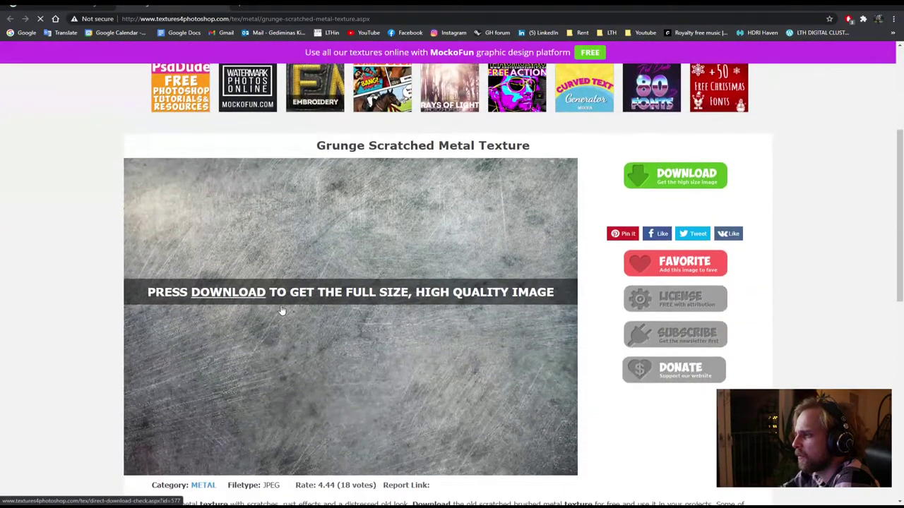
scroll(246, 313, "down", 4)
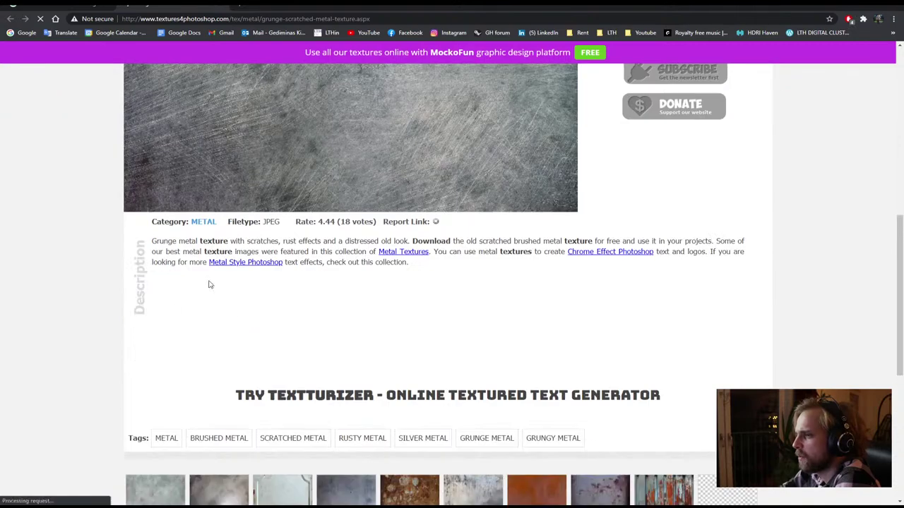
scroll(278, 296, "up", 3)
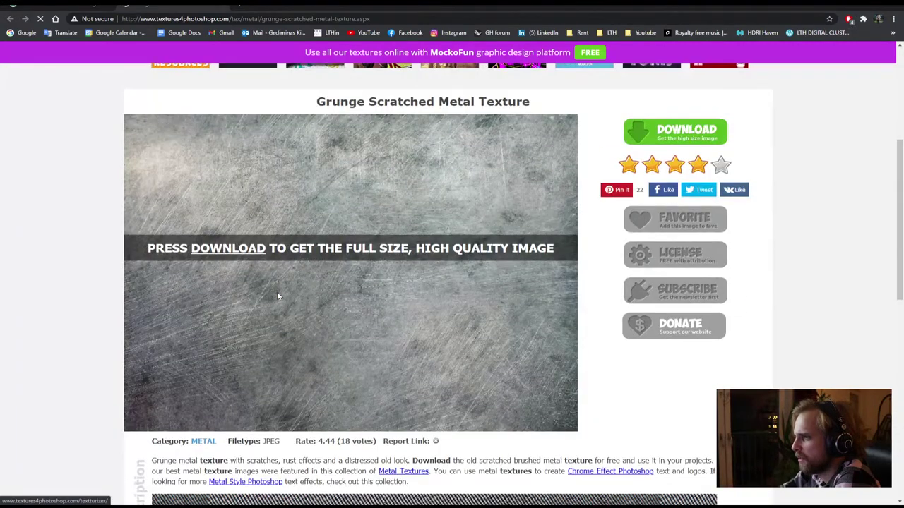
left_click(678, 134)
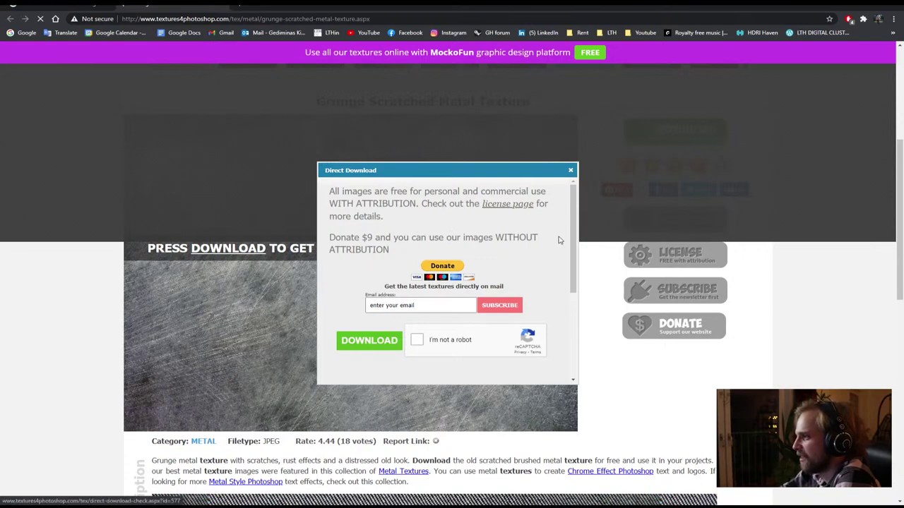
left_click(572, 172)
left_click(222, 5)
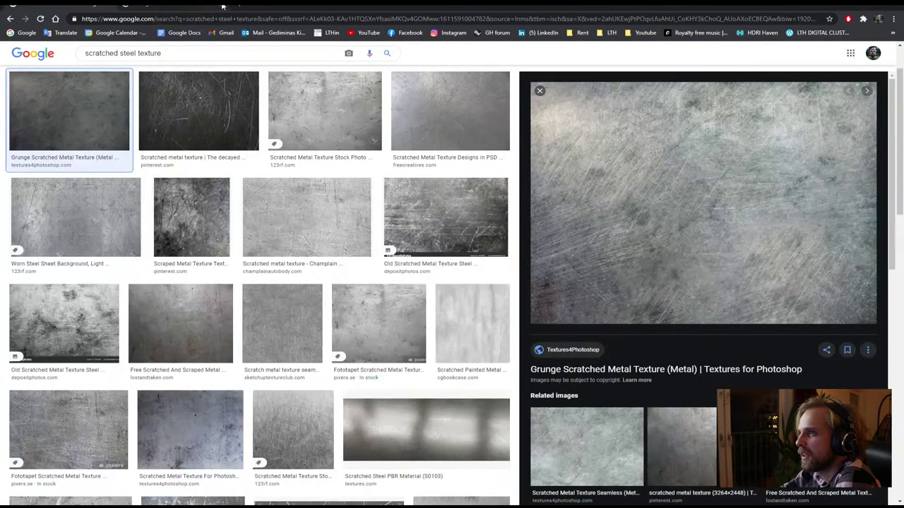
Preview the Champlain Auto Body scratched metal texture and open its full-size image in a new tab
left_click(307, 203)
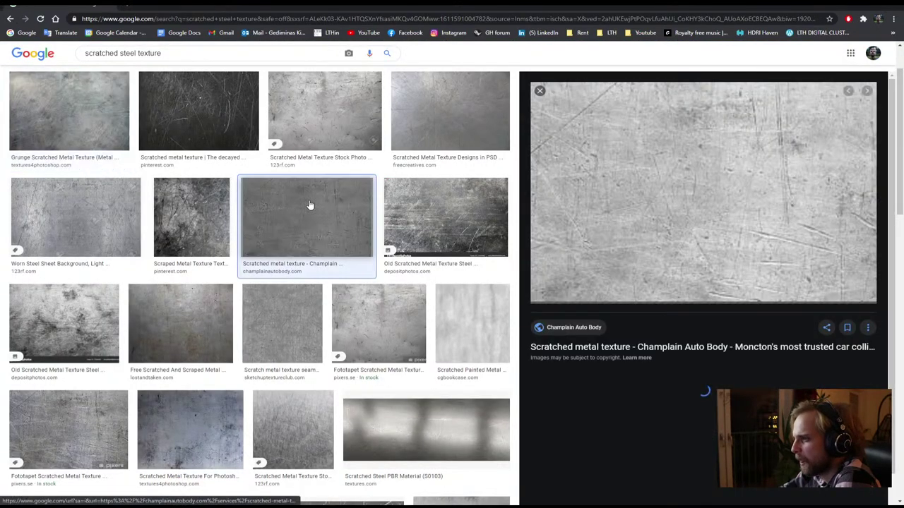
right_click(656, 182)
left_click(699, 263)
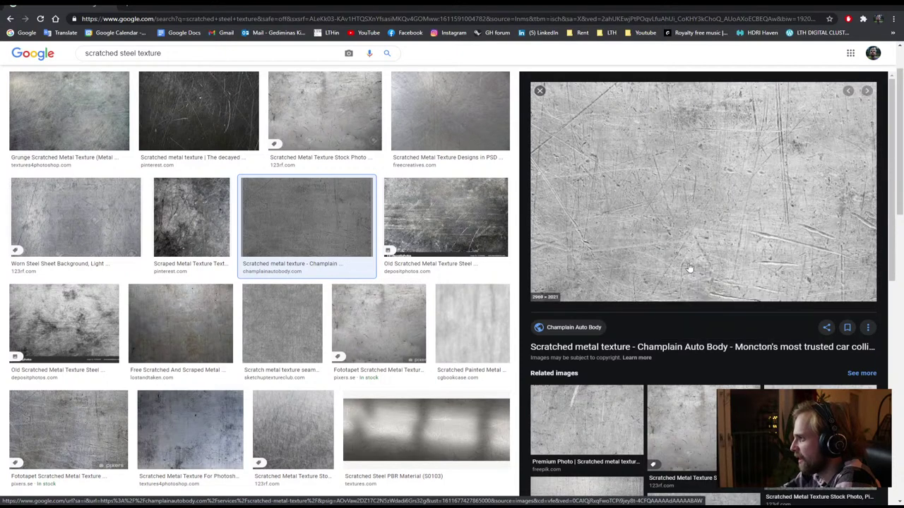
Start saving the full-size metal_pale image from its Champlain Auto Body browser tab
key("ctrl+Tab")
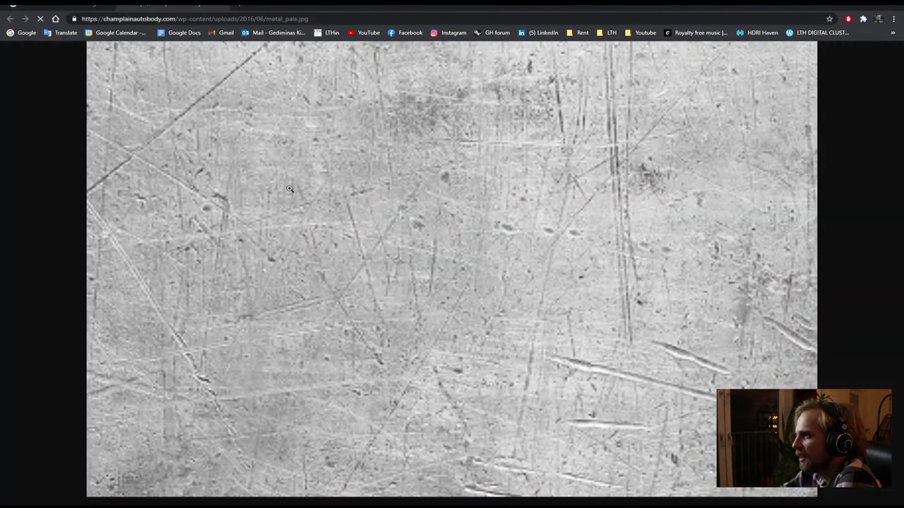
right_click(366, 184)
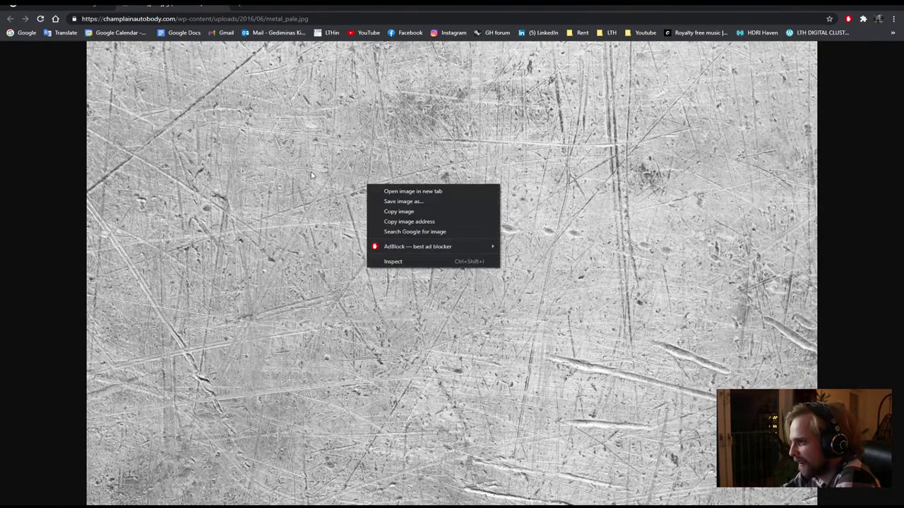
left_click(314, 176)
left_click(314, 175)
right_click(352, 186)
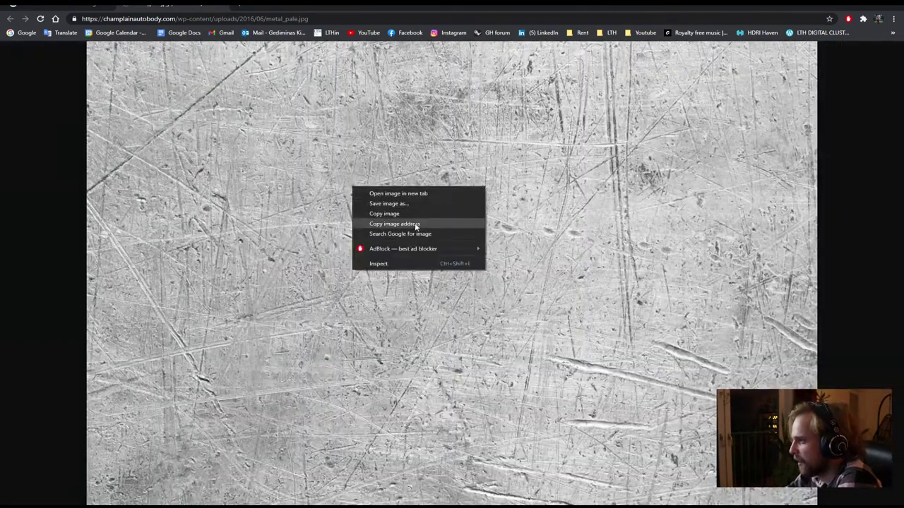
left_click(409, 204)
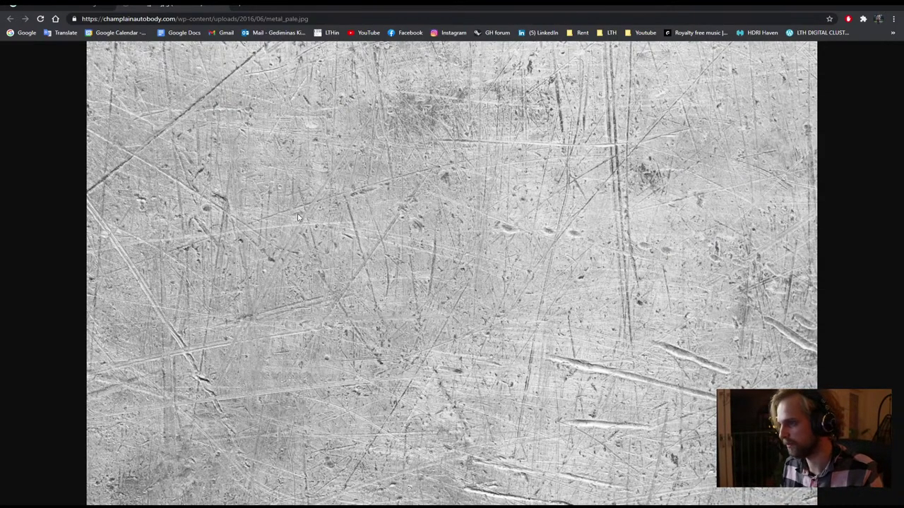
Switch to Rhino and stop the running V-Ray interactive render
left_click(65, 505)
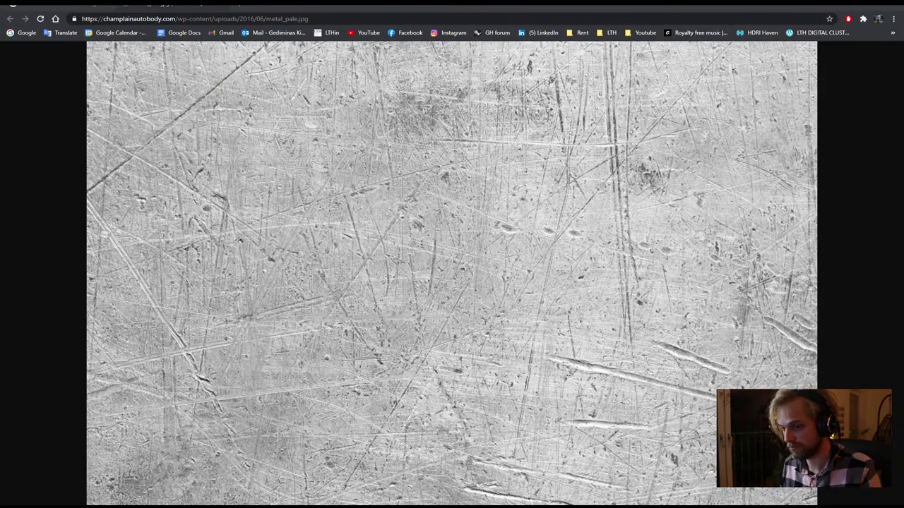
left_click(141, 459)
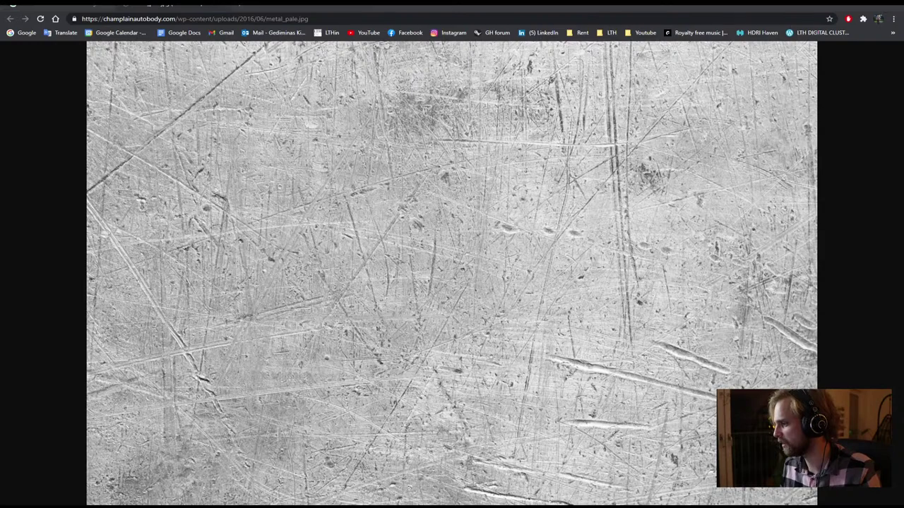
mouse_move(636, 505)
left_click(699, 442)
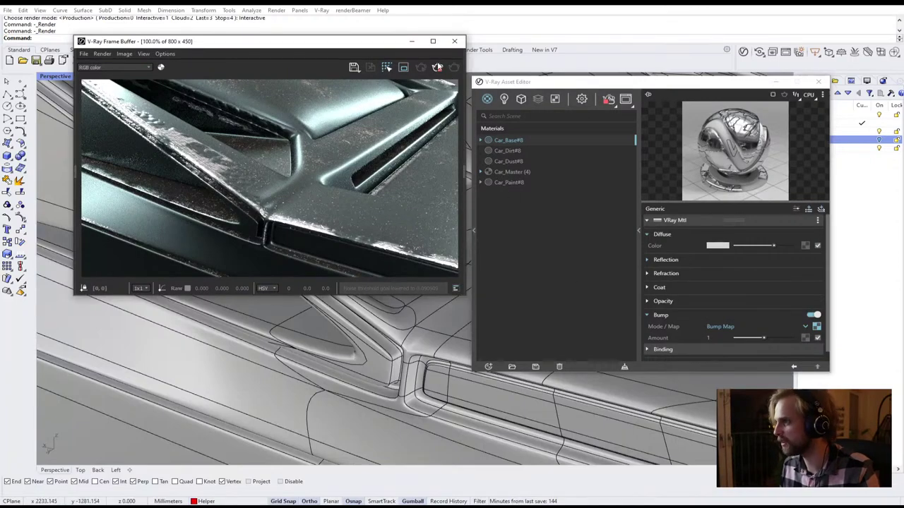
left_click(438, 67)
Return to the browser and save the scratched metal image as metal_pale JPG in the Car project folder
key("alt+Tab")
key("ctrl+s")
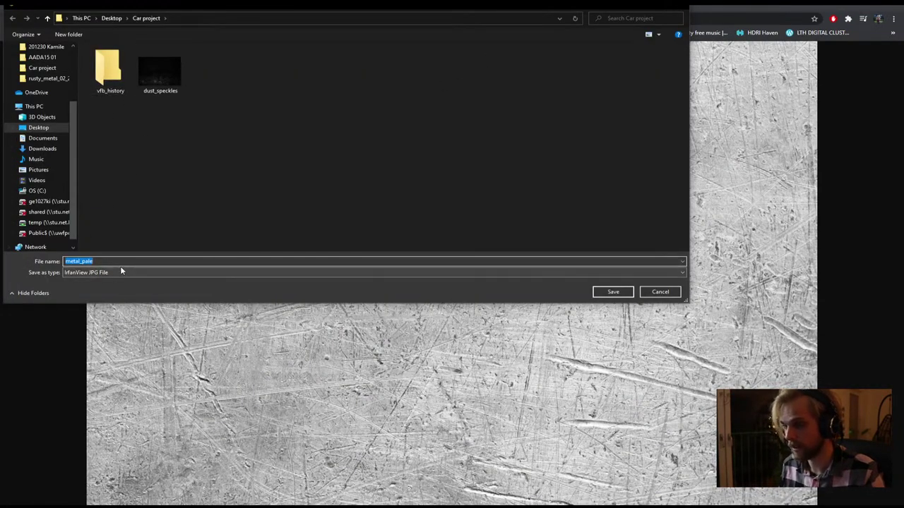
left_click(609, 293)
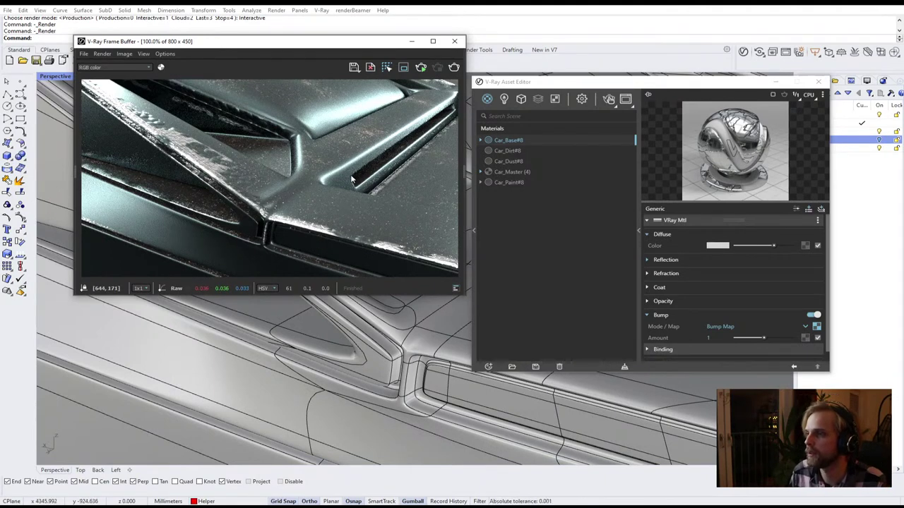
Close the V-Ray Frame Buffer in Rhino and create a new Generic V-Ray material
left_click(460, 42)
scroll(303, 246, "down", 4)
right_click_drag(292, 282, 313, 254)
scroll(256, 246, "down", 4)
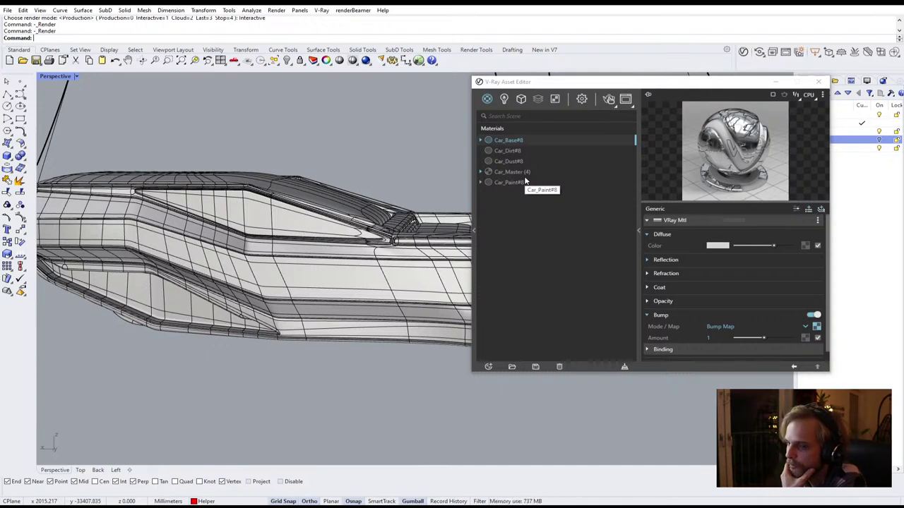
left_click(339, 276)
left_click(381, 389)
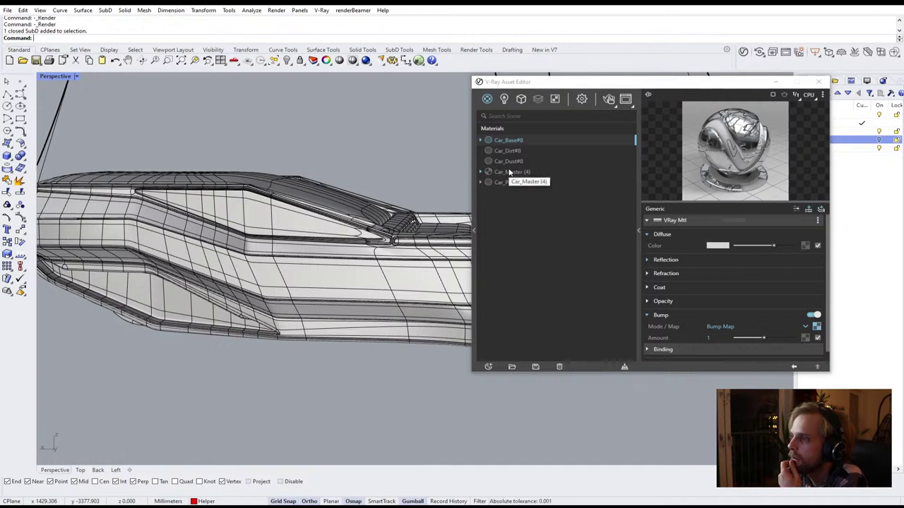
left_click(507, 221)
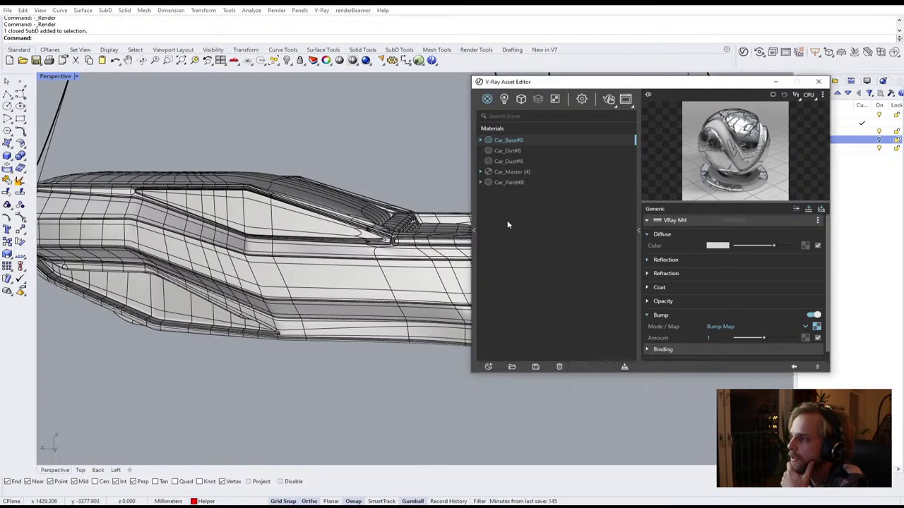
left_click(488, 367)
mouse_move(510, 355)
left_click(572, 221)
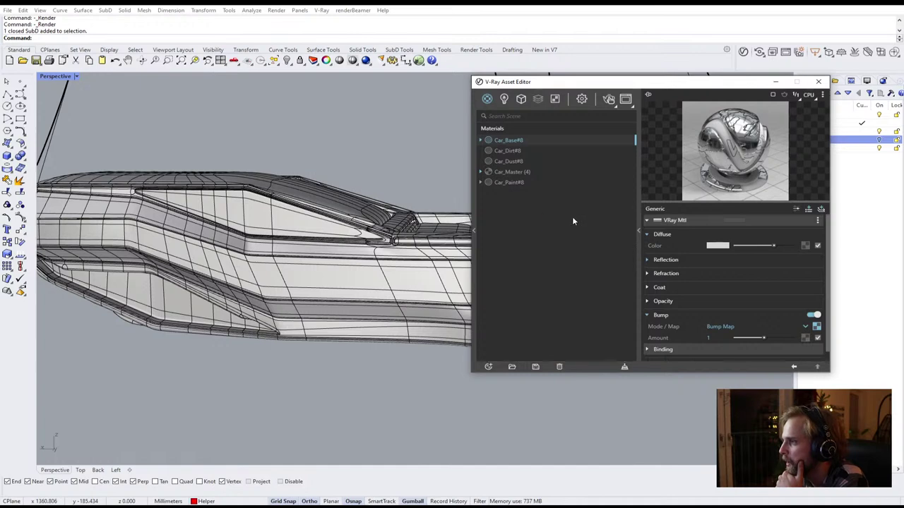
Apply the new Generic material to the car body SubD and start an interactive render
left_click(388, 239)
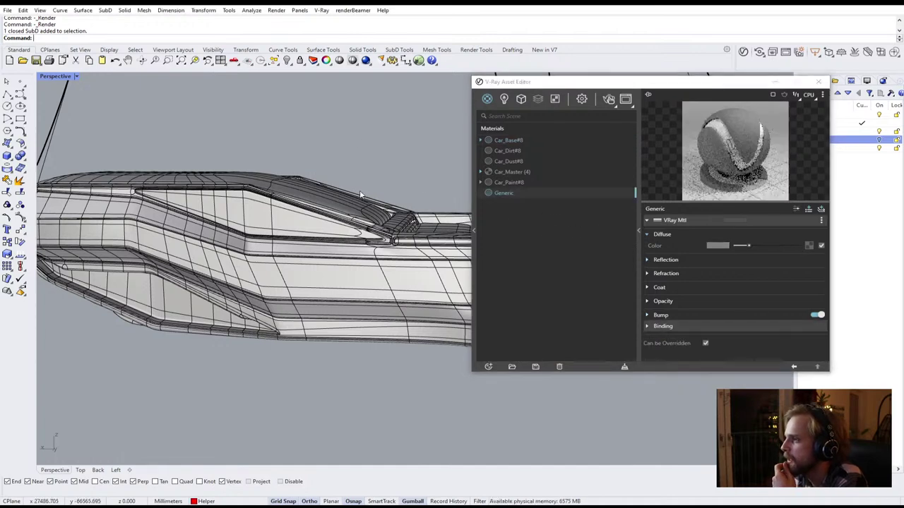
right_click(517, 192)
left_click(546, 210)
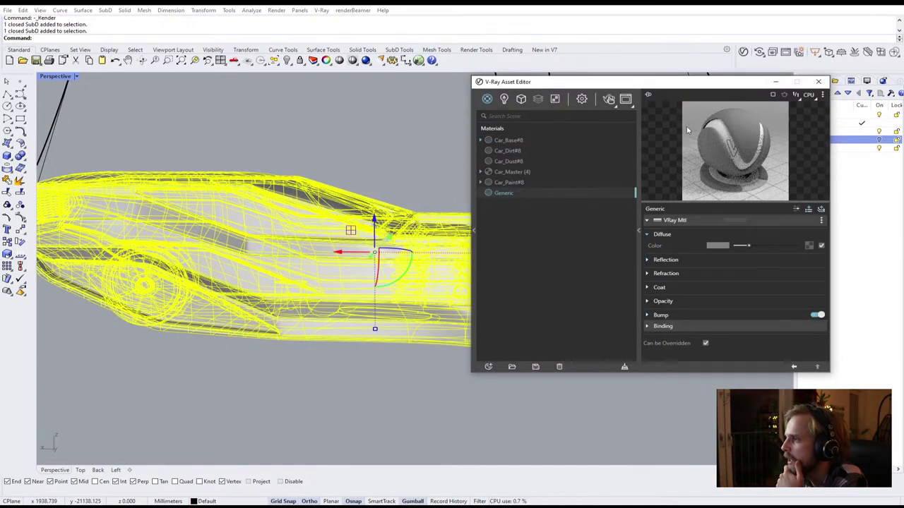
left_click(745, 54)
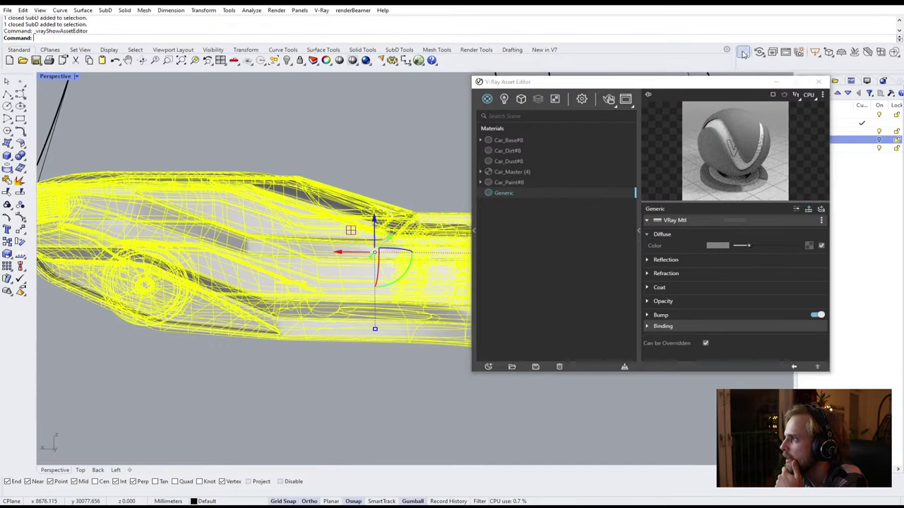
left_click(609, 100)
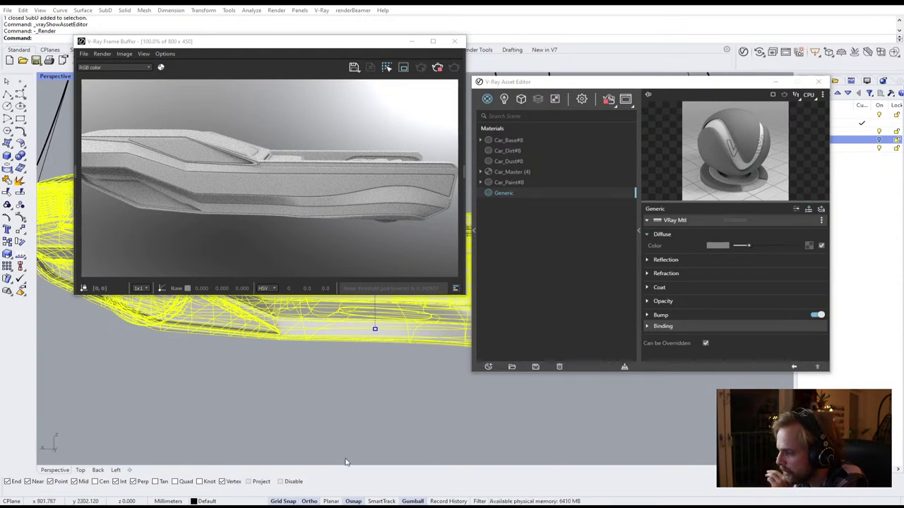
Assign metal_pale from the Desktop's Car project folder as the Generic material's diffuse texture, and minimize the folder window
key("alt+Tab")
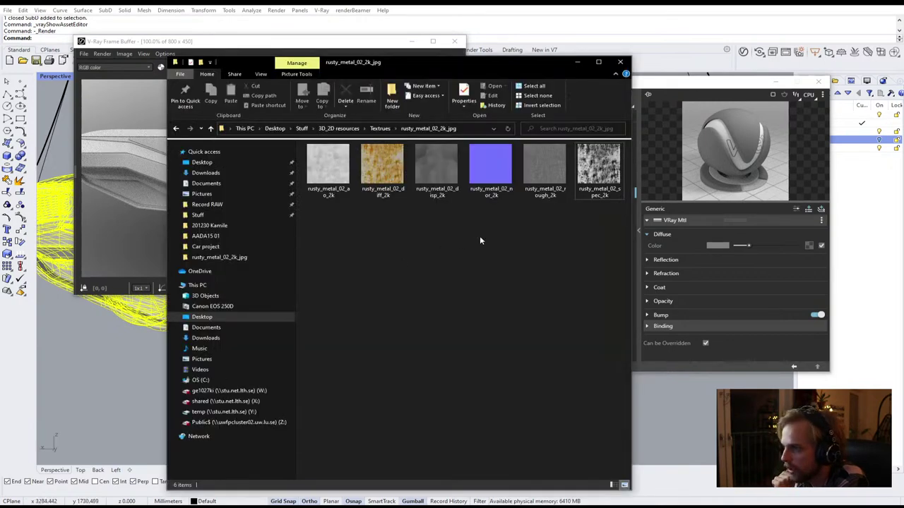
left_click(202, 162)
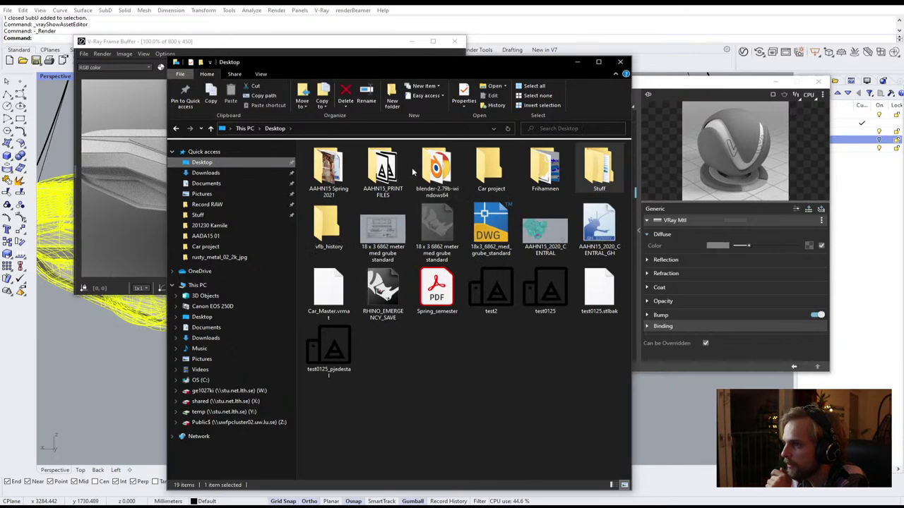
double_click(488, 172)
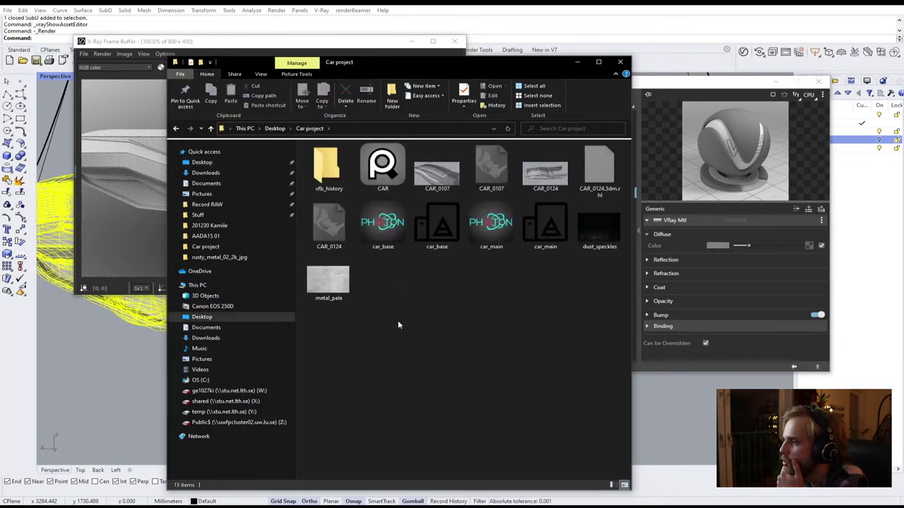
left_click(322, 290)
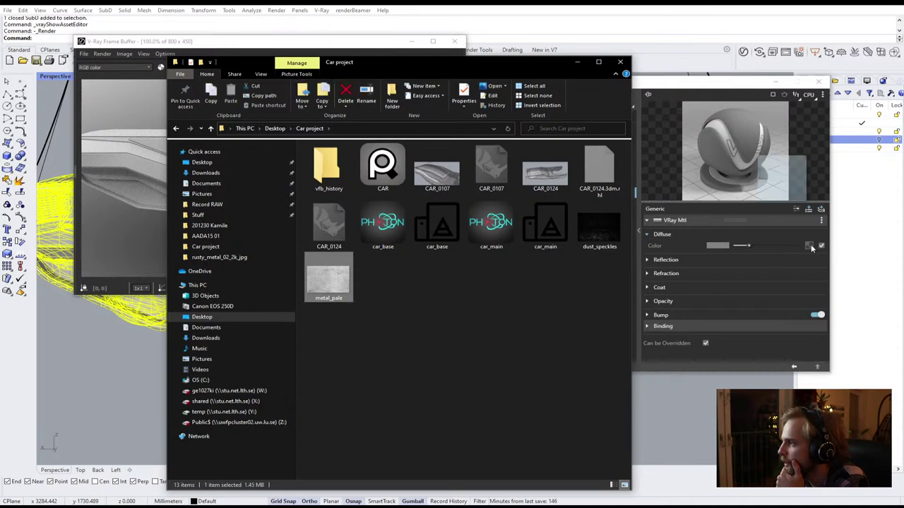
left_click_drag(812, 247, 810, 245)
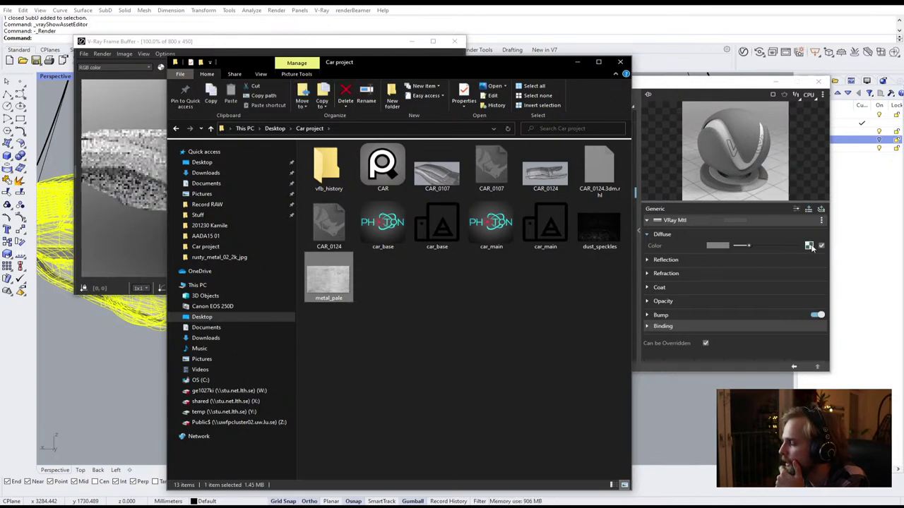
left_click(576, 61)
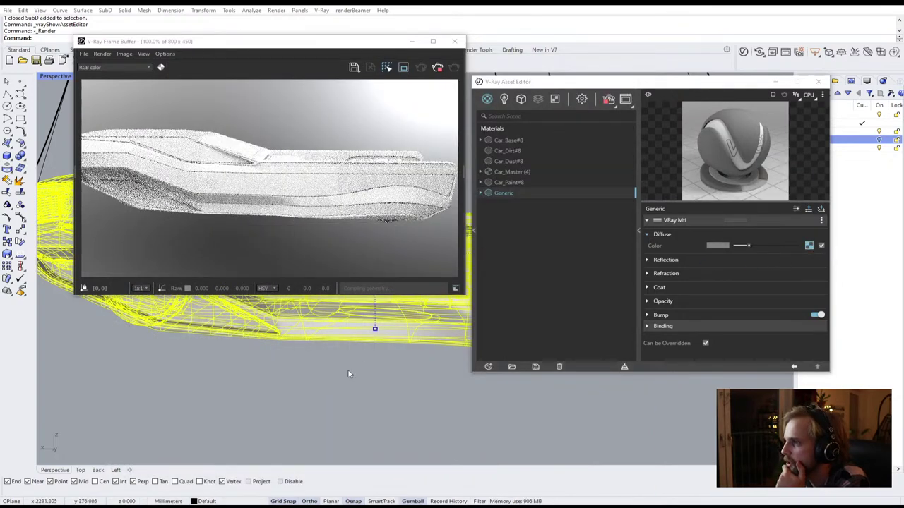
Wrap the Generic material's diffuse texture in a Tri-Planar map and set its size to 500
right_click_drag(344, 373, 337, 376)
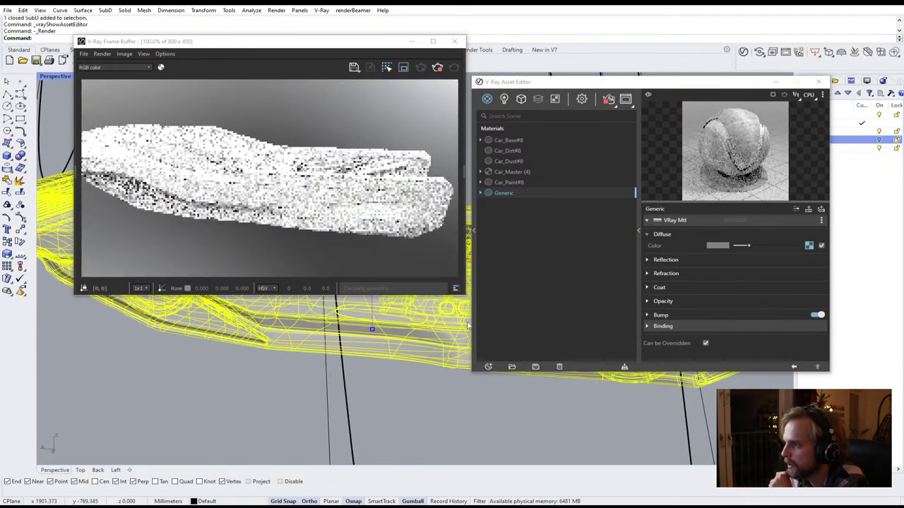
right_click(809, 246)
mouse_move(776, 309)
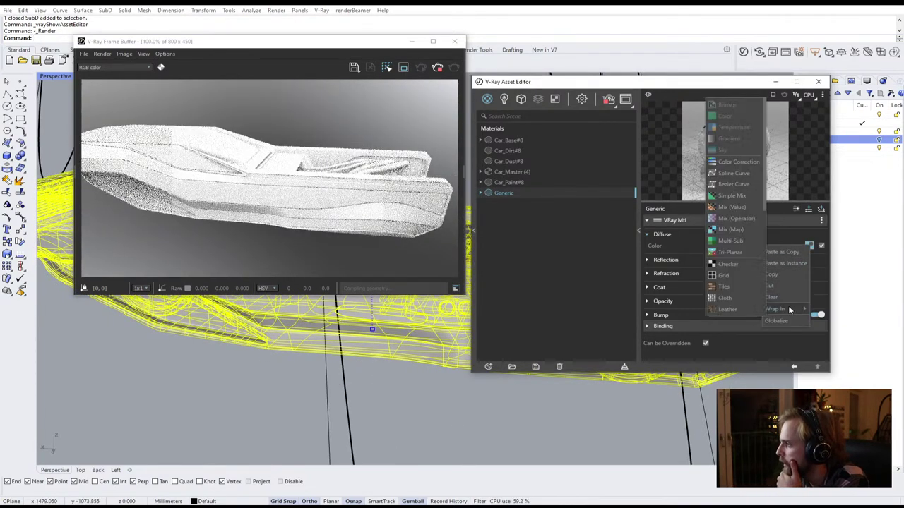
left_click(736, 250)
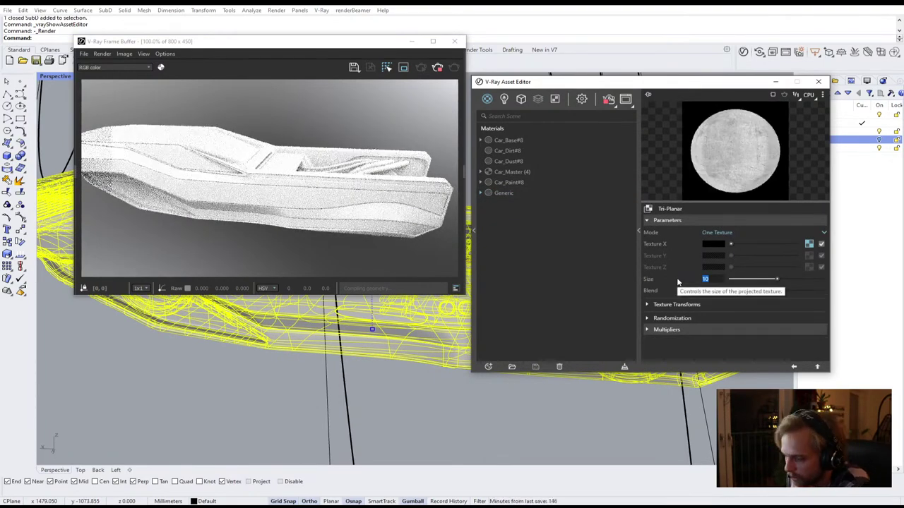
type("500")
key("Return")
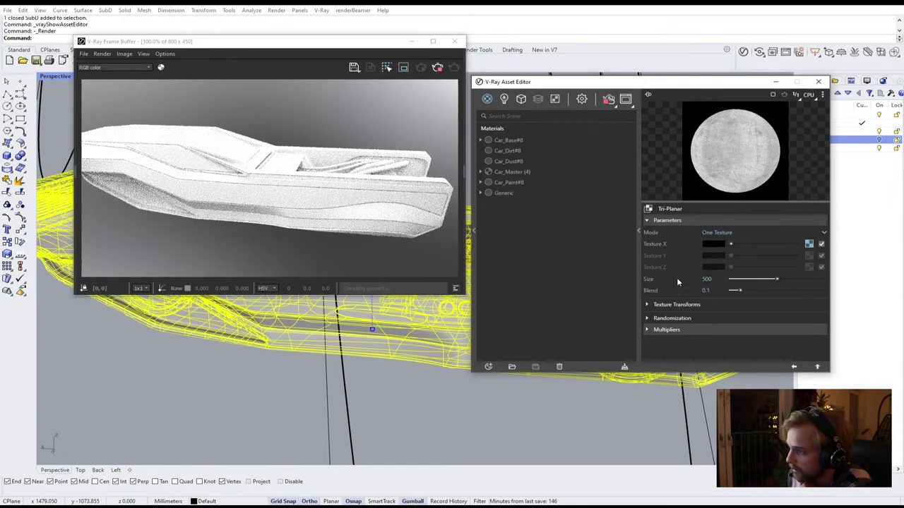
Restart the interactive render and examine the scale of the scratched metal texture on the car's side up close
left_click(439, 69)
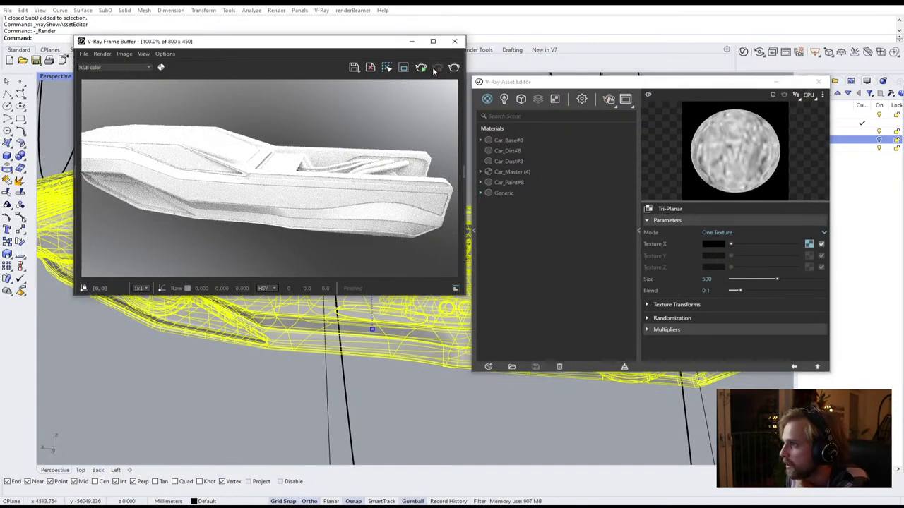
left_click(609, 99)
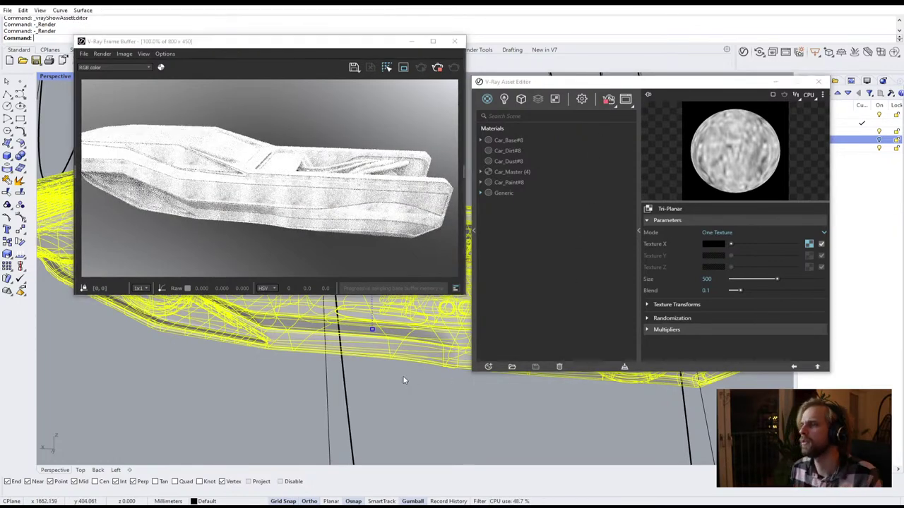
right_click_drag(403, 383, 373, 379)
scroll(379, 337, "up", 3)
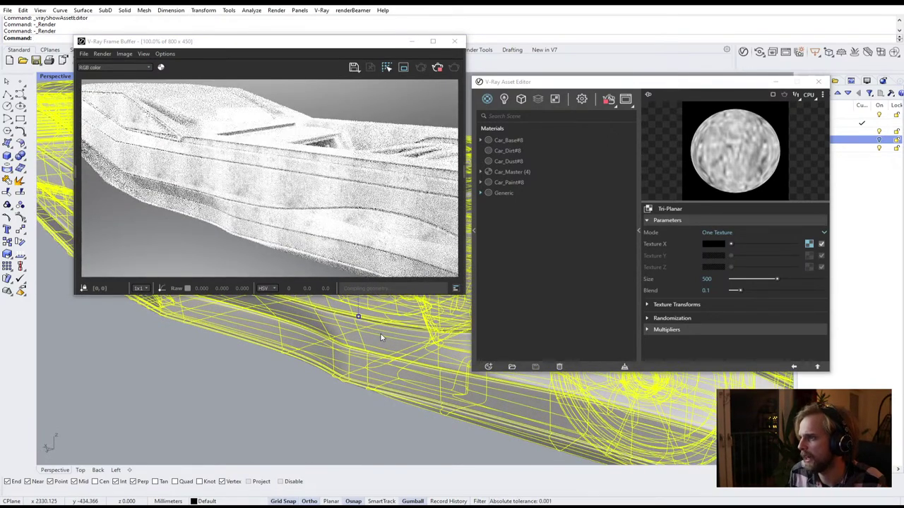
right_click_drag(380, 337, 372, 372, "shift")
scroll(370, 366, "up", 3)
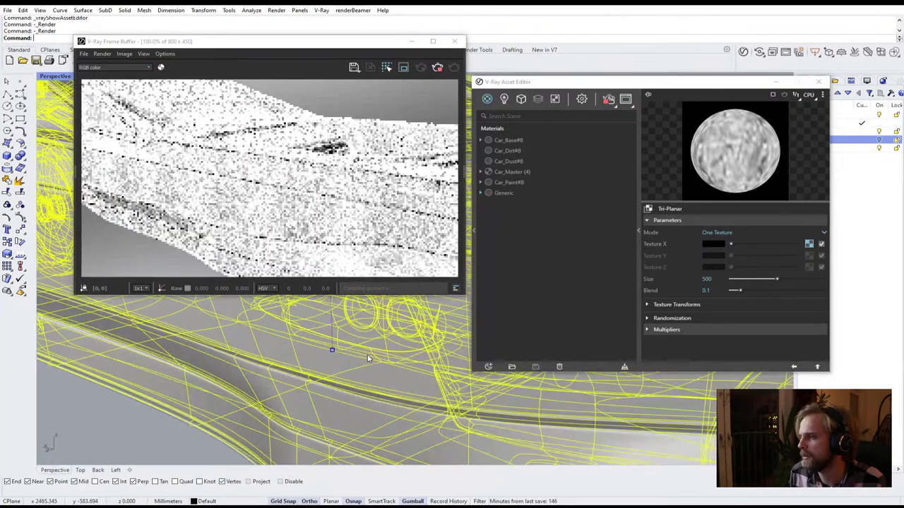
scroll(367, 359, "up", 2)
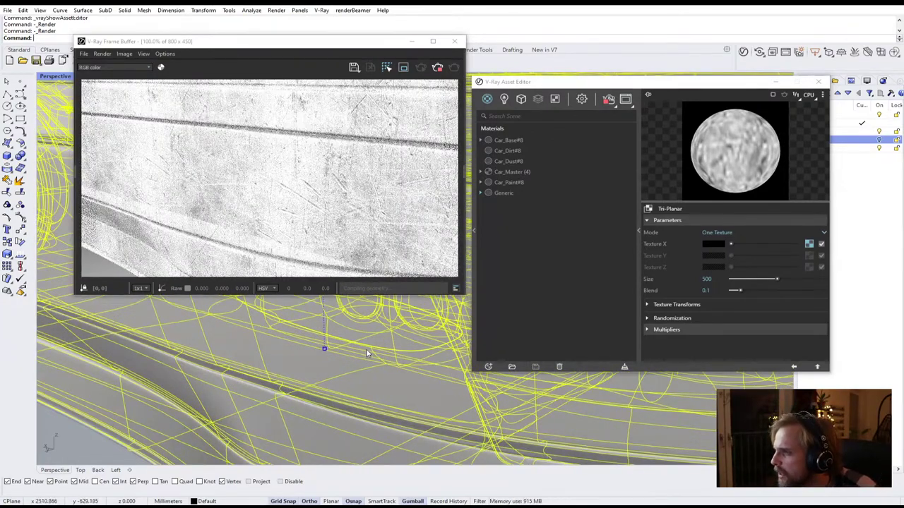
scroll(366, 353, "down", 1)
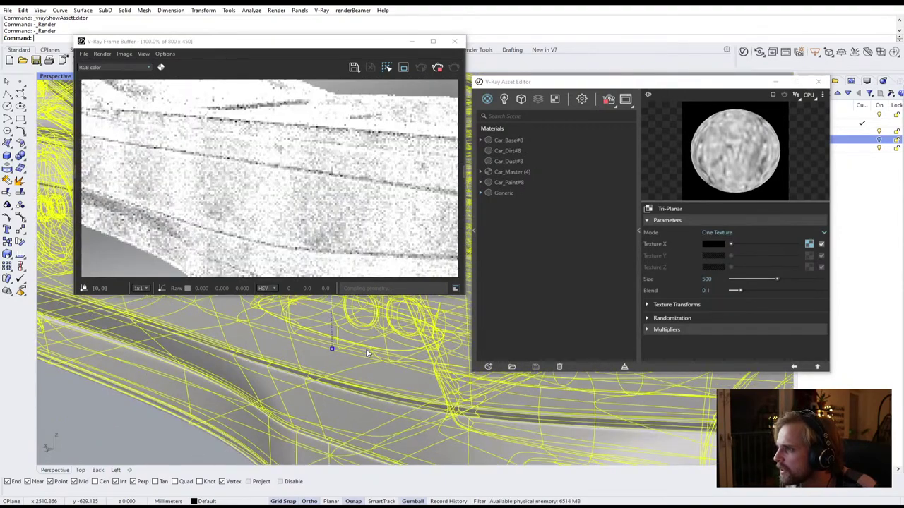
Set the Tri-Planar size of the Generic material's scratched metal texture to 1000
left_click(687, 278)
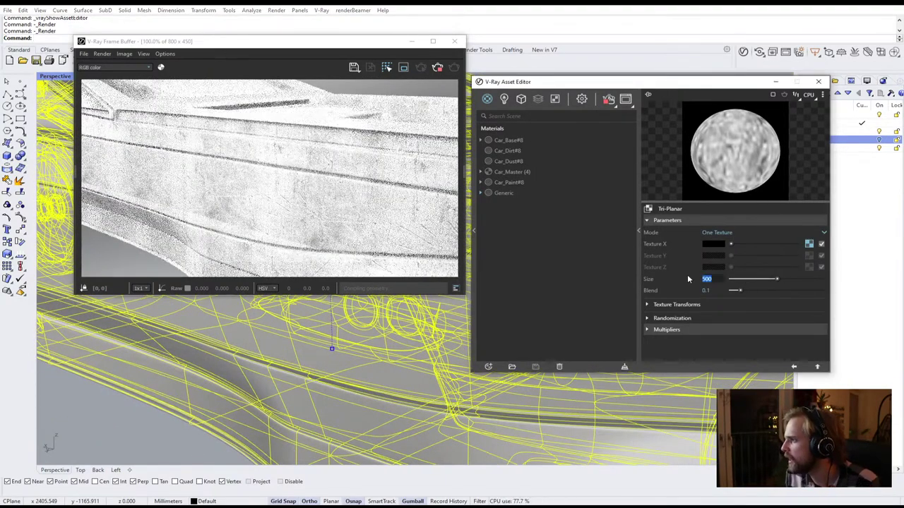
type("1000")
key("Return")
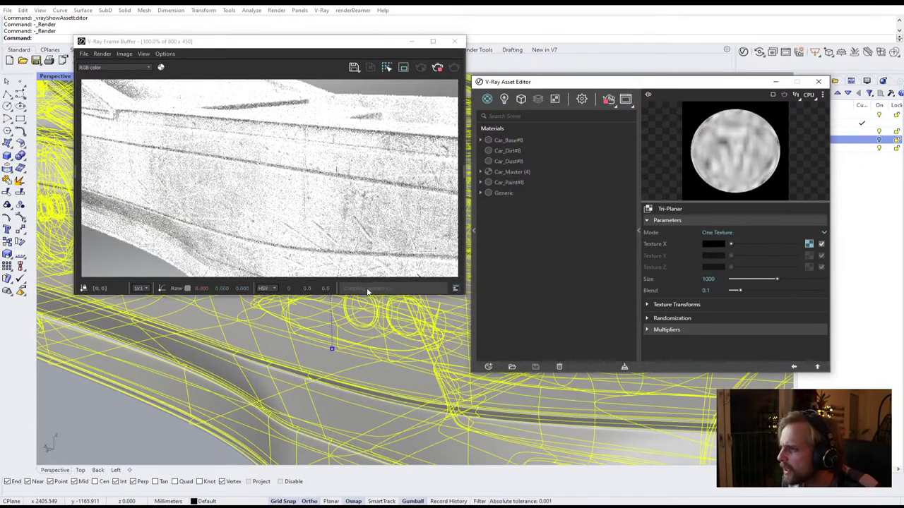
Set the metal_pale bitmap's texture placement type to Mapping Source and add a UVW Placement as its source
scroll(245, 380, "down", 2)
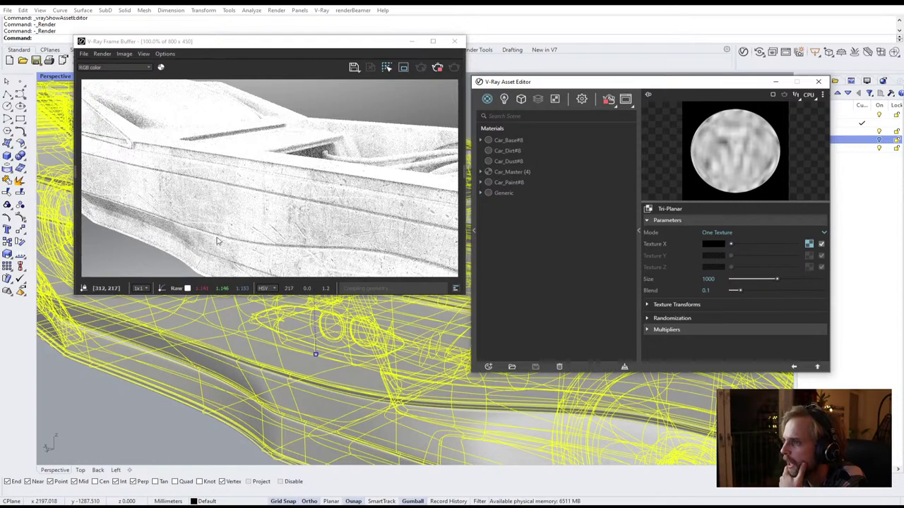
left_click(808, 243)
left_click(676, 268)
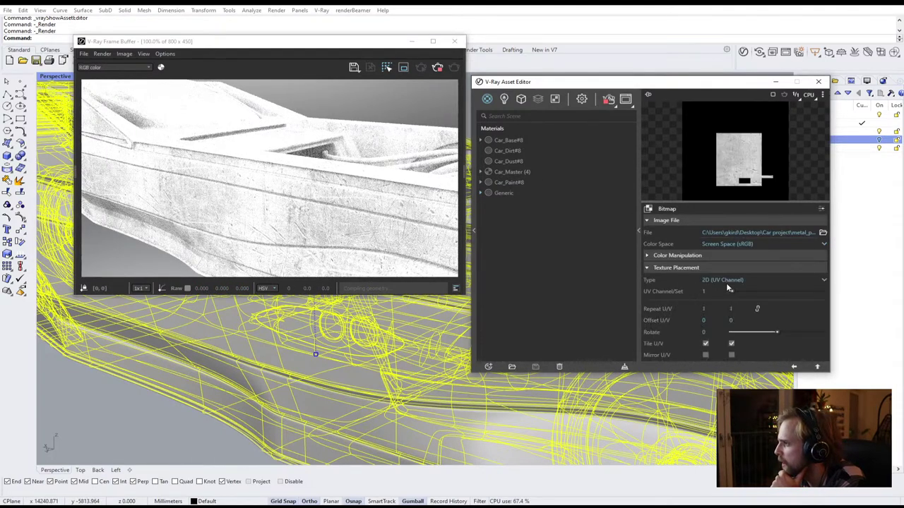
left_click(798, 280)
left_click(751, 314)
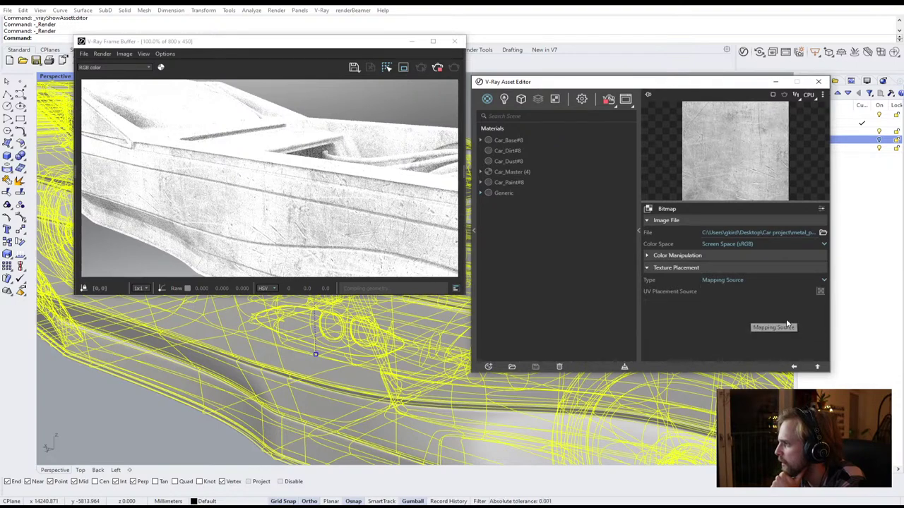
left_click(820, 293)
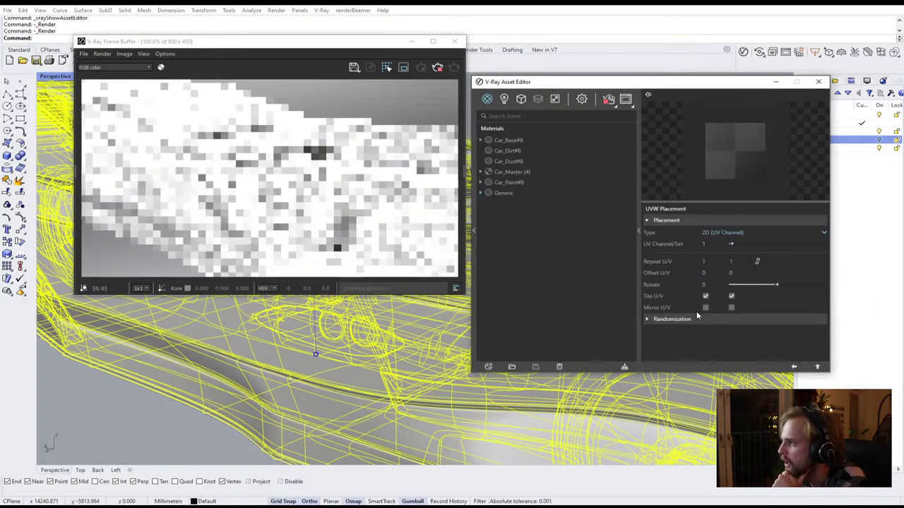
Enable Stochastic tiling in the UVW Placement's randomization, adjust its tile blend, and return to the bitmap
left_click(696, 318)
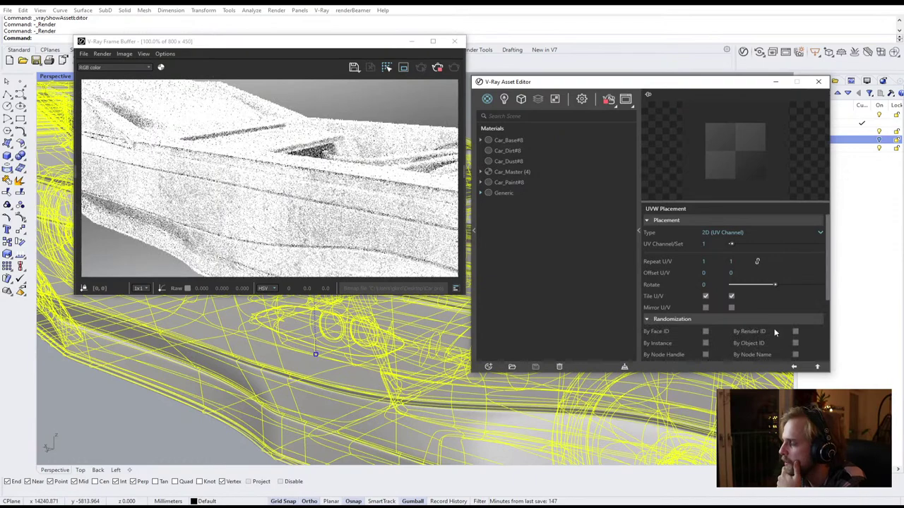
scroll(829, 299, "down", 2)
left_click(795, 300)
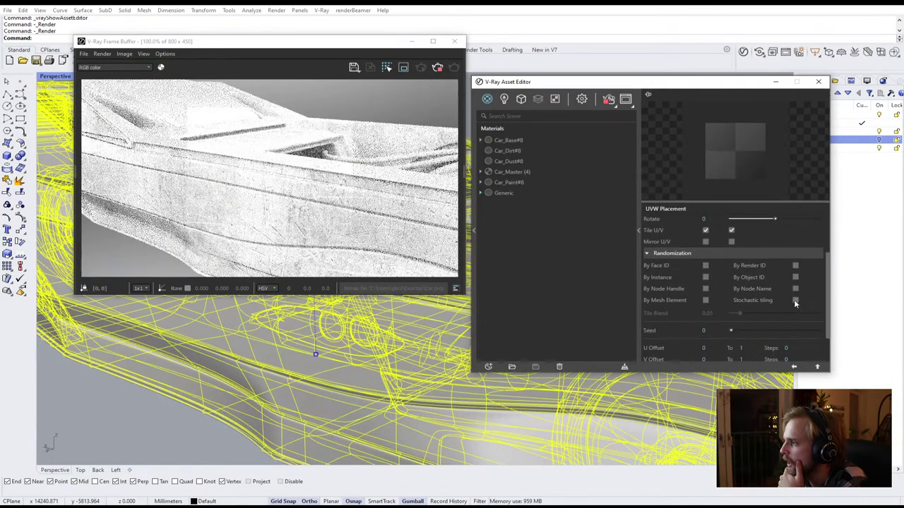
left_click_drag(738, 312, 747, 313)
left_click(816, 367)
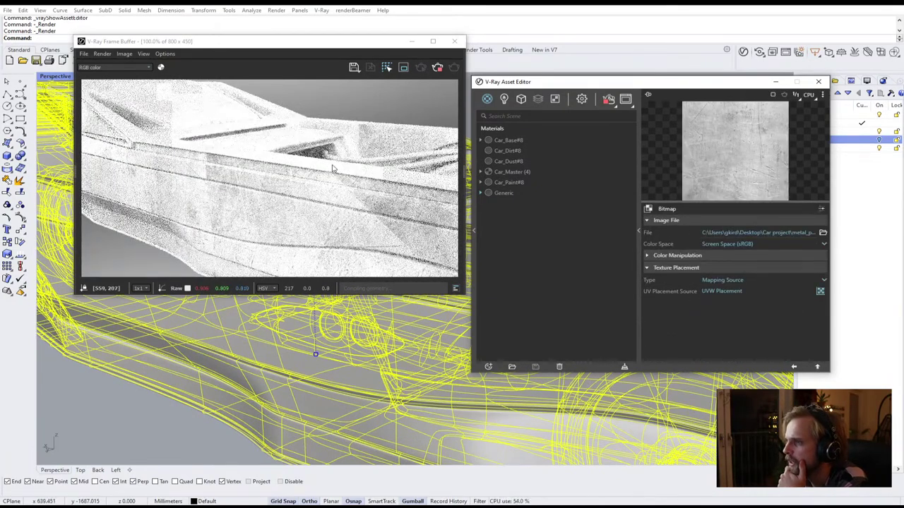
Examine the randomized metal texture tiling on the car's side from several angles in the interactive render
scroll(297, 358, "down", 2)
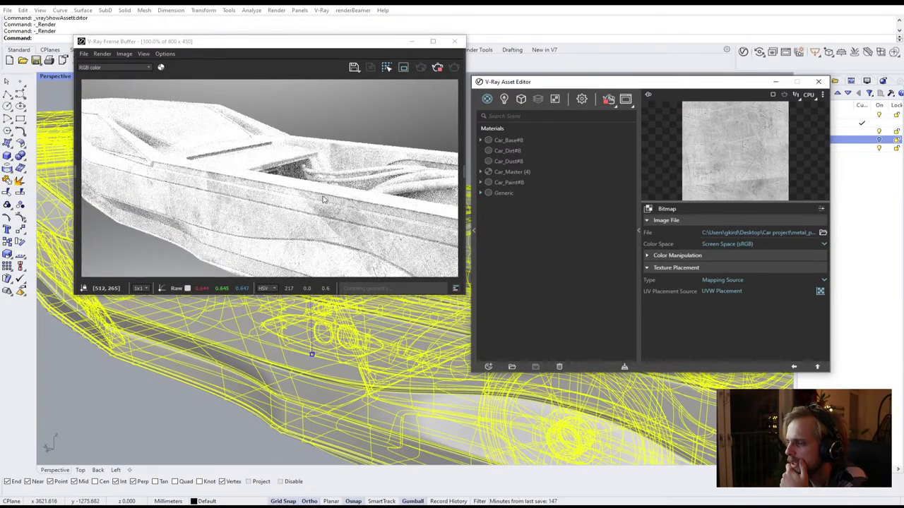
right_click_drag(301, 383, 346, 391)
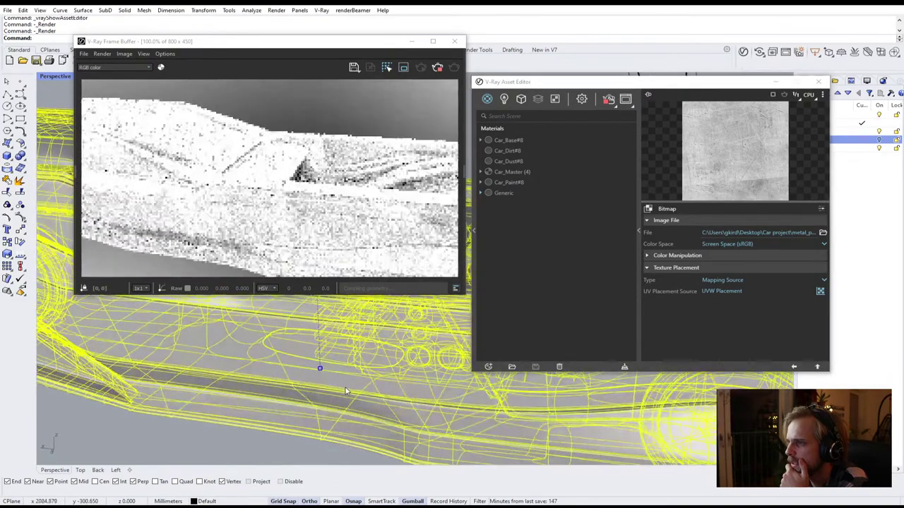
left_click(817, 369)
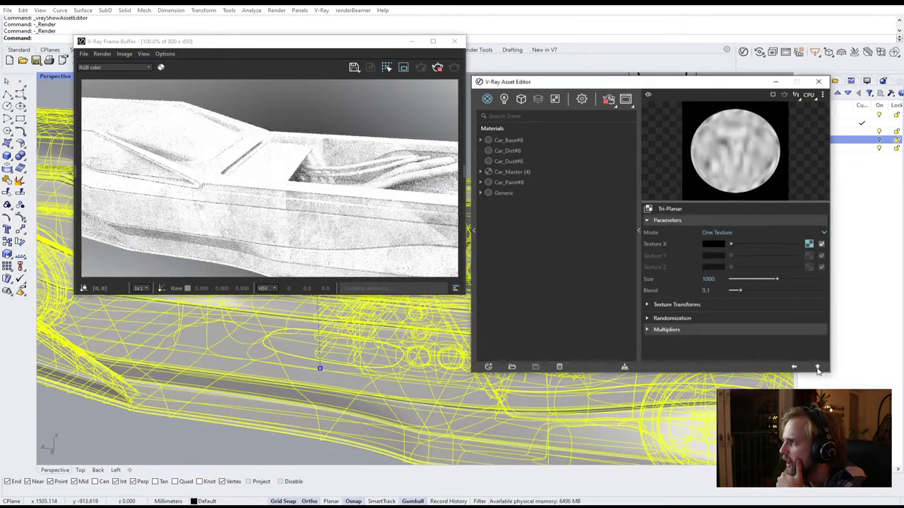
right_click_drag(303, 369, 286, 367)
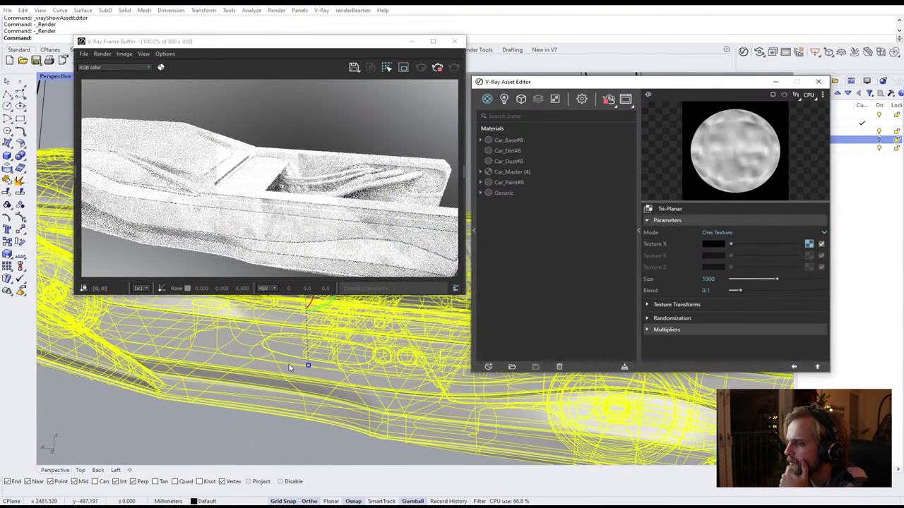
right_click_drag(288, 367, 274, 360)
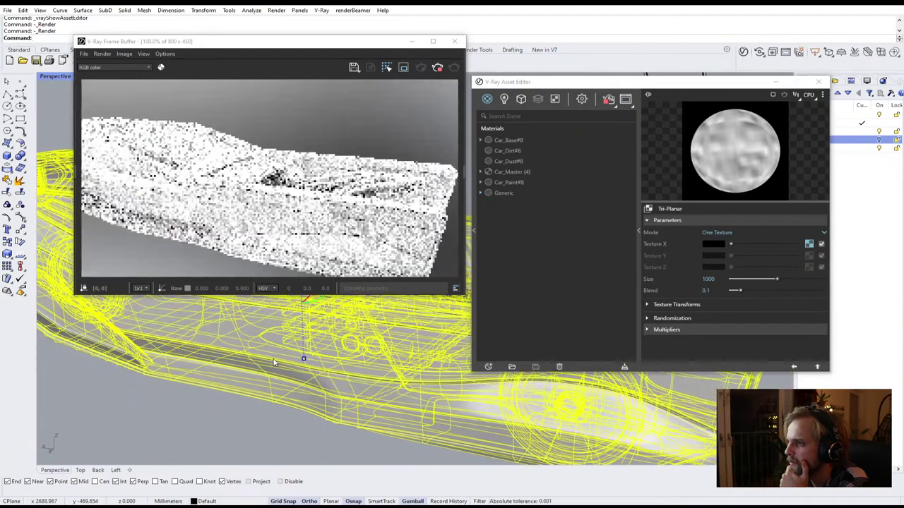
scroll(274, 360, "down", 6)
scroll(273, 362, "up", 5)
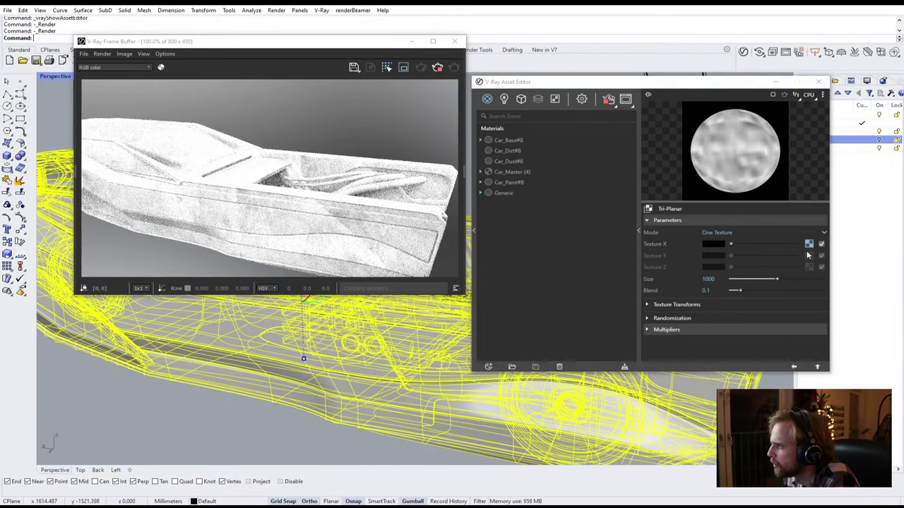
Wrap the Tri-Planar's Texture X bitmap in a Spline Curve, show its Value curve, and restart the interactive render
left_click(608, 99)
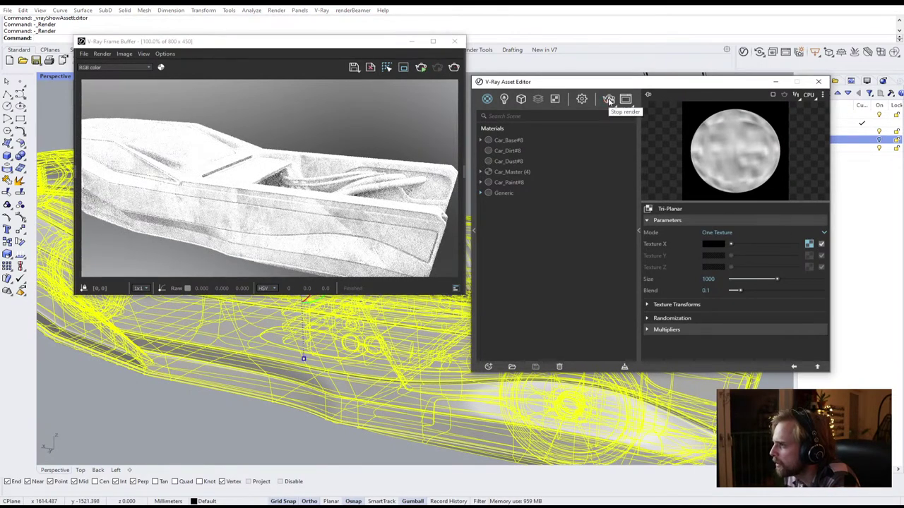
left_click(609, 100)
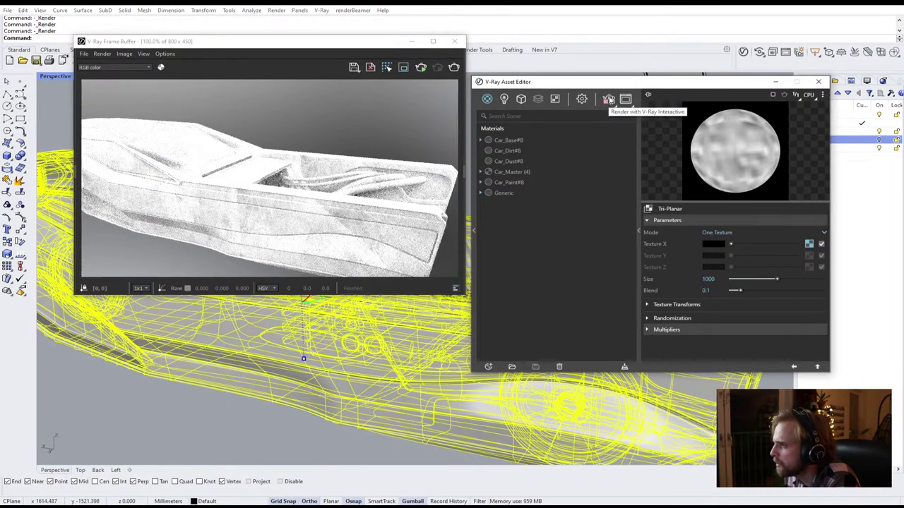
right_click(809, 244)
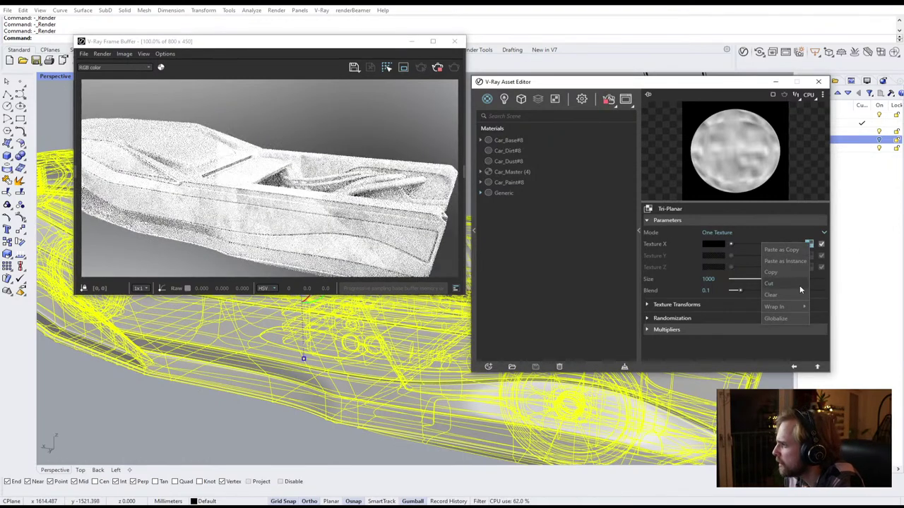
mouse_move(789, 307)
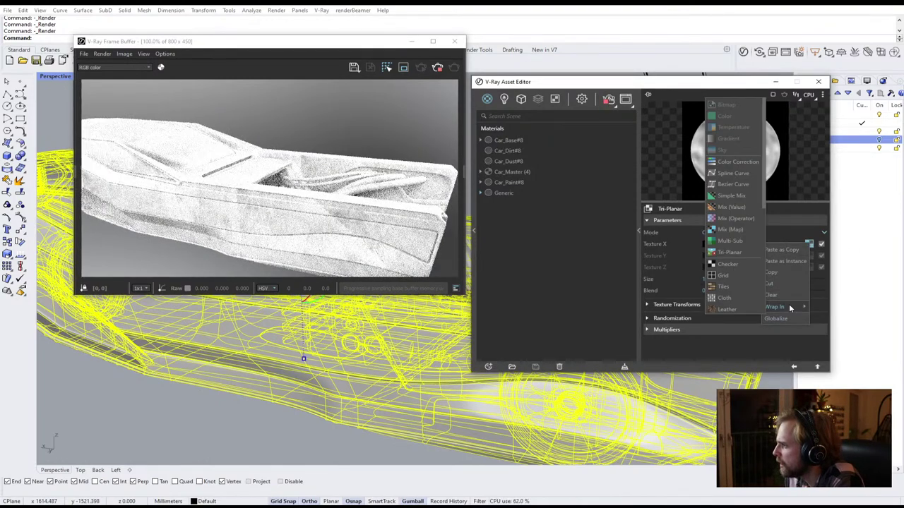
left_click(738, 174)
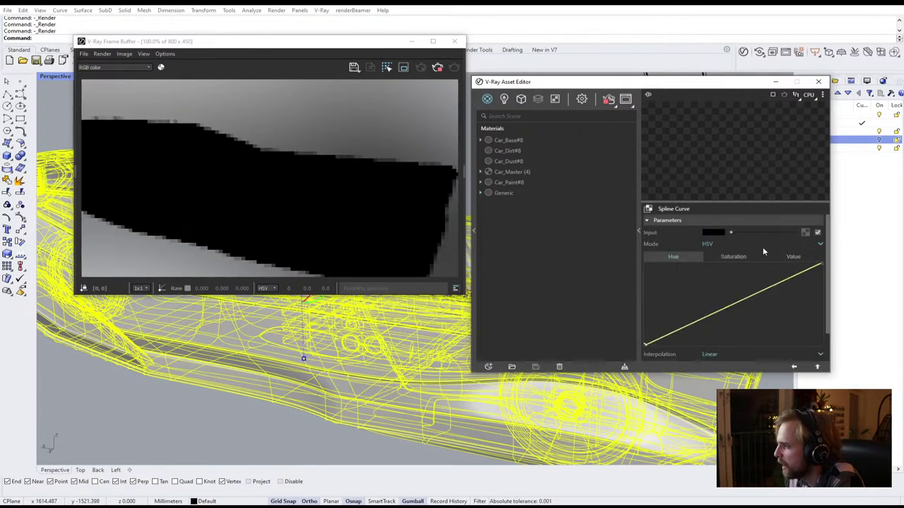
left_click(792, 257)
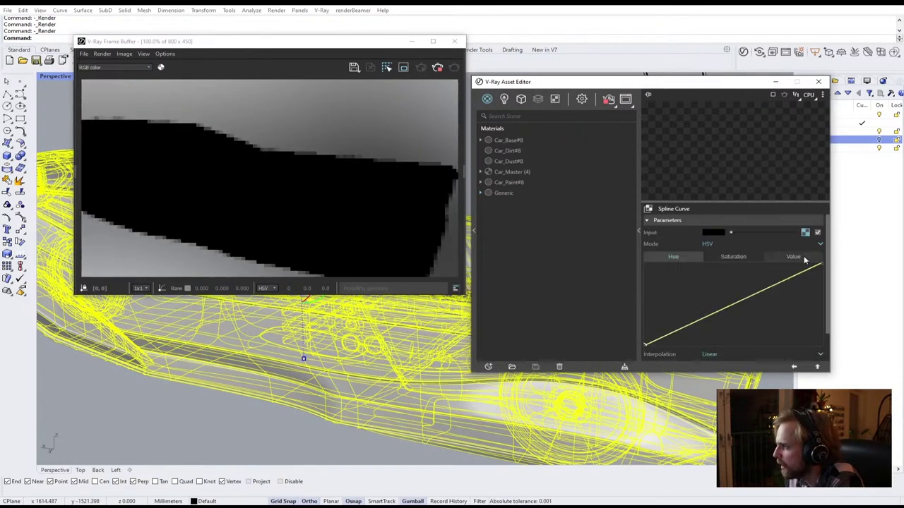
left_click(608, 99)
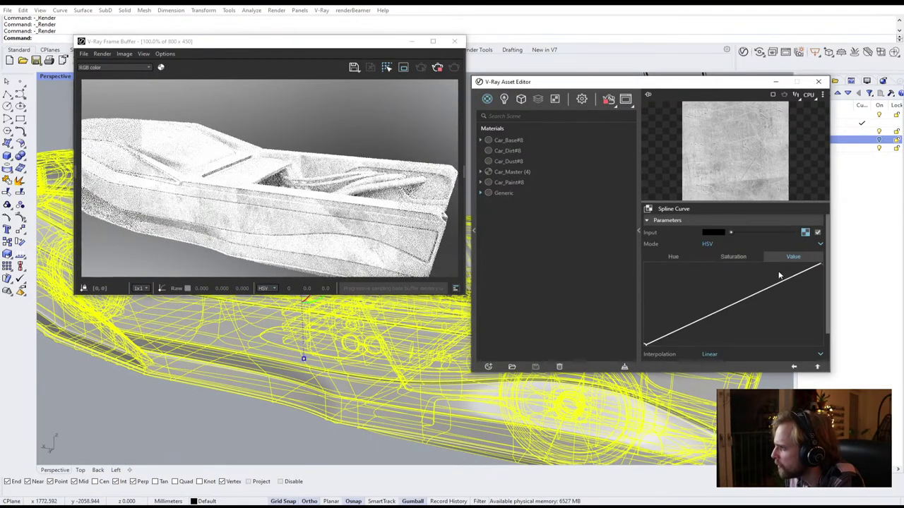
Add two points to the Value curve and shape them into a steep black-to-white rise for high-contrast scratches
left_click_drag(779, 275, 755, 263)
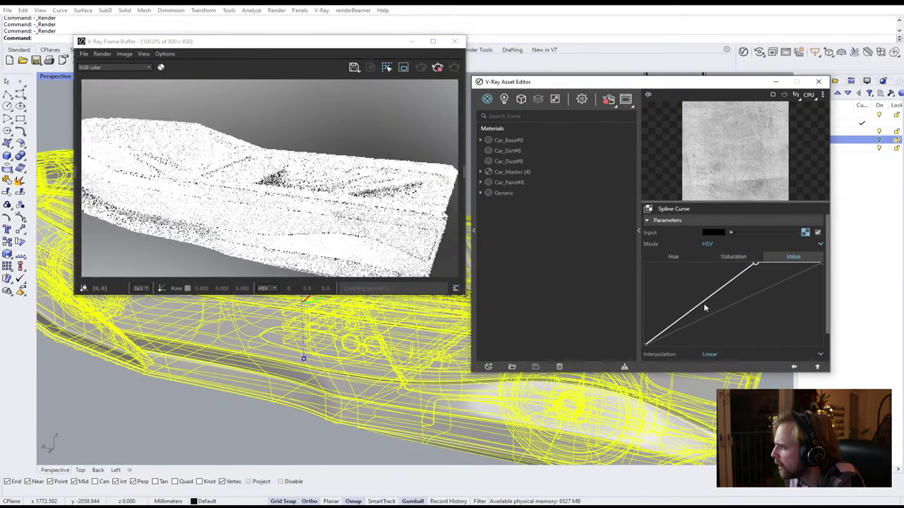
left_click_drag(703, 302, 727, 352)
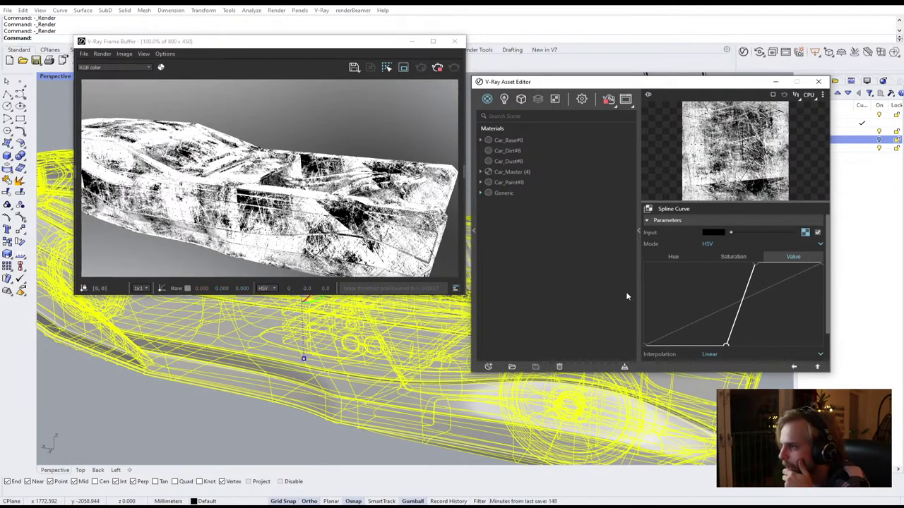
Try to invert the Value curve by raising the middle point to full white and lowering the other at the bright end
left_click_drag(755, 264, 821, 308)
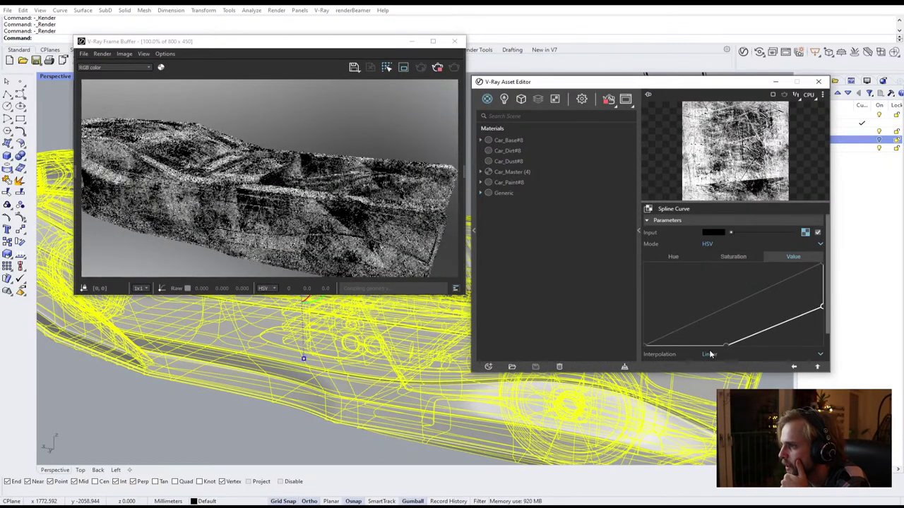
left_click_drag(728, 345, 742, 265)
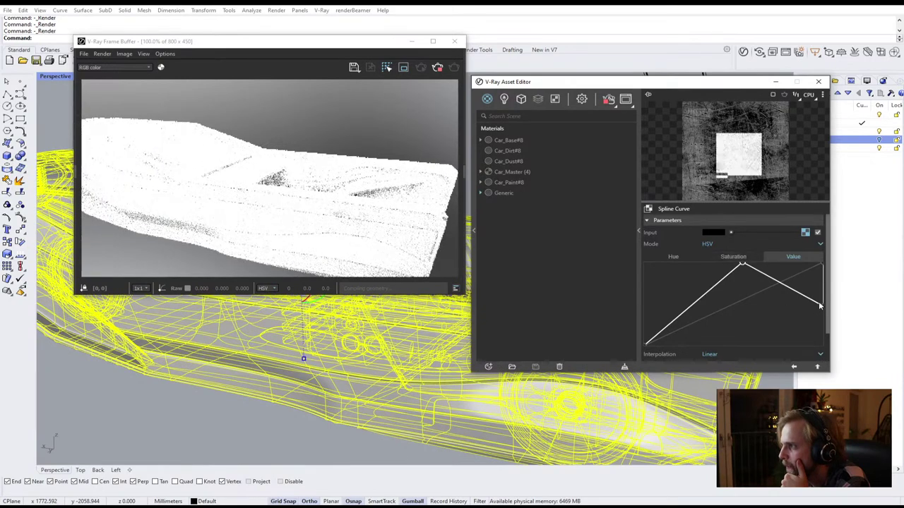
left_click_drag(819, 304, 836, 358)
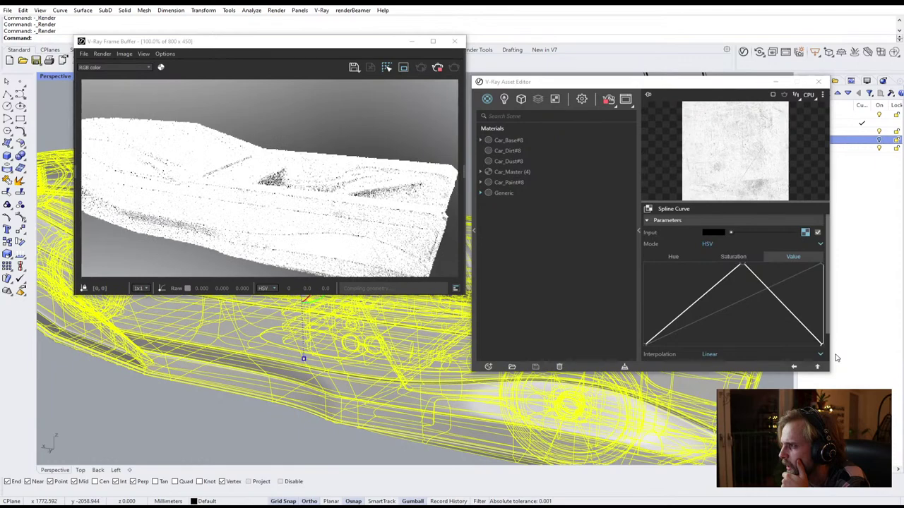
Reshape the Value curve into a steep rise just past its middle, with the lower point at black and the upper near white
mouse_move(744, 267)
left_mouse_down()
mouse_move(763, 268)
mouse_move(753, 278)
left_mouse_up()
mouse_move(721, 333)
left_mouse_down()
mouse_move(739, 353)
mouse_move(736, 338)
left_mouse_up()
left_click_drag(821, 349, 775, 266)
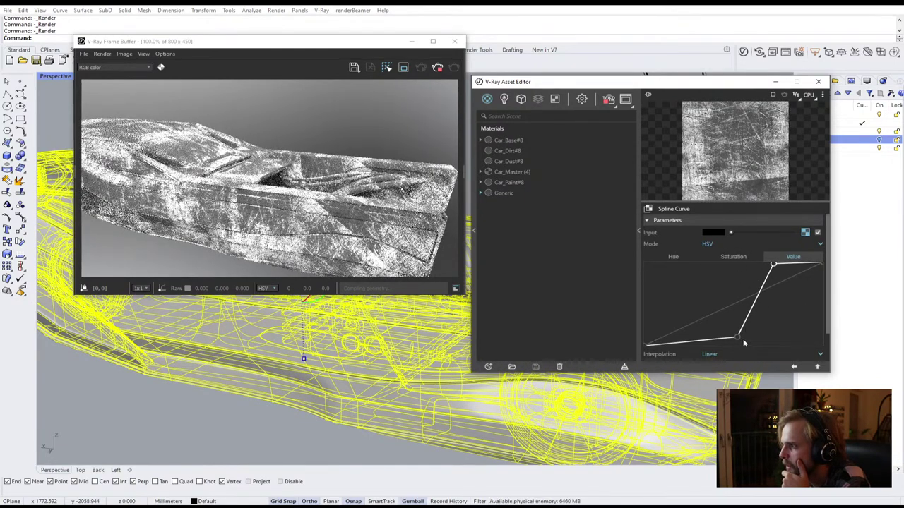
left_click_drag(736, 343, 736, 355)
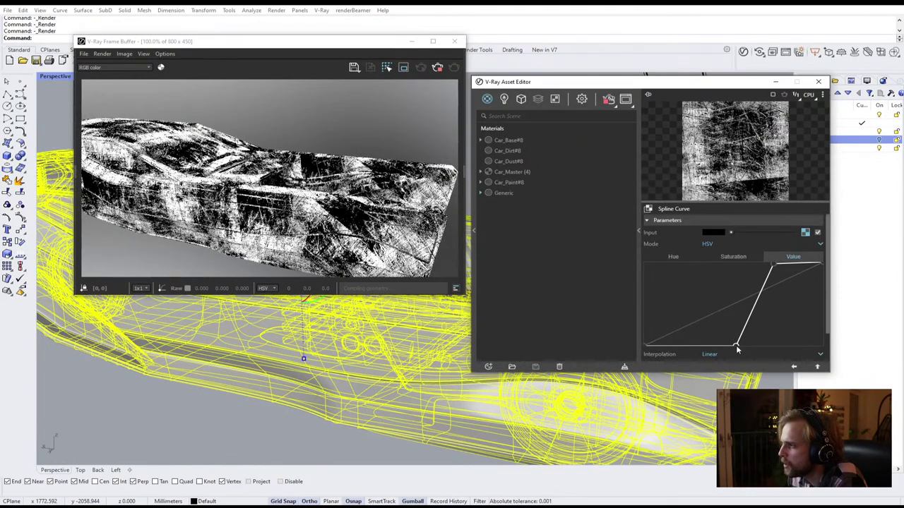
Shift both Value curve points toward the bright end, with the upper point at about mid-height, to isolate the brightest scratches in white
left_click_drag(741, 348, 796, 365)
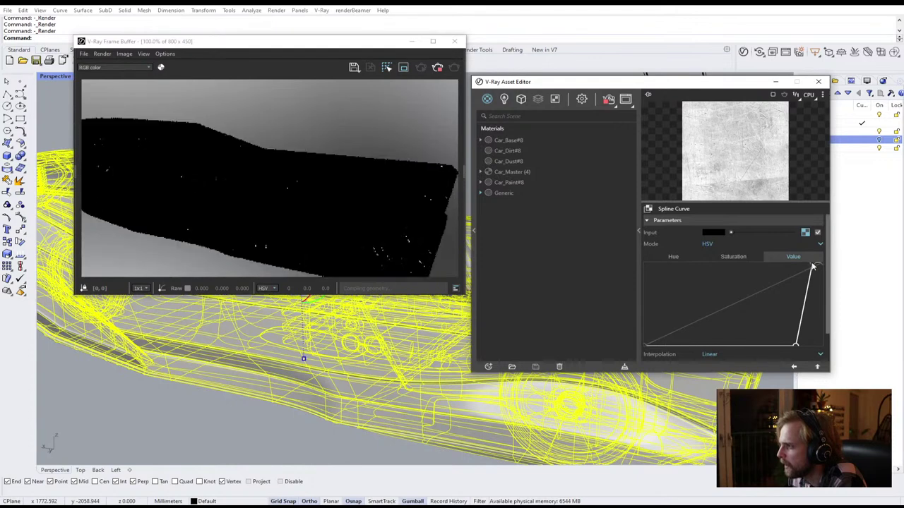
left_click_drag(812, 274, 815, 300)
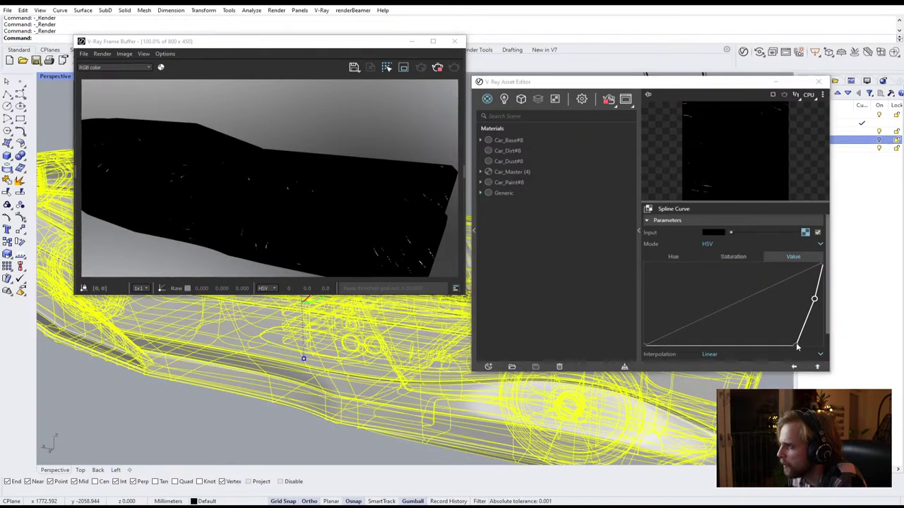
left_click_drag(796, 347, 772, 353)
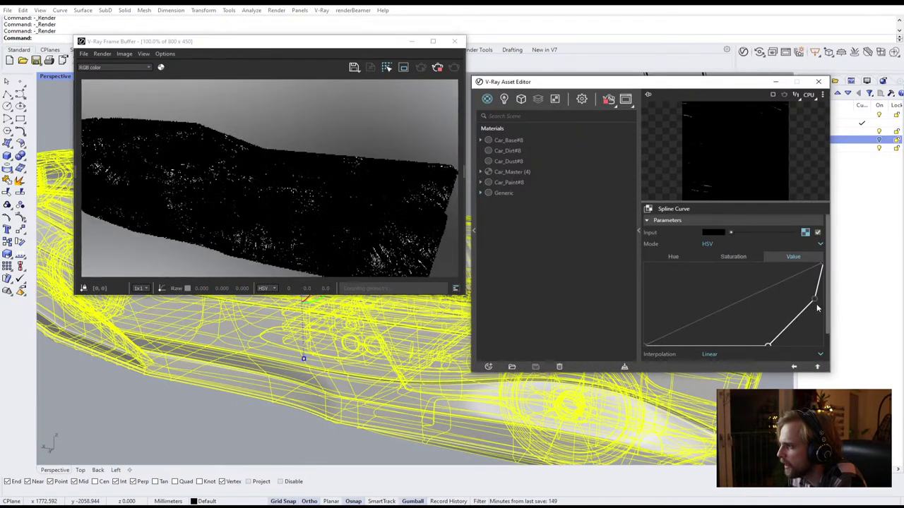
left_click_drag(814, 300, 803, 302)
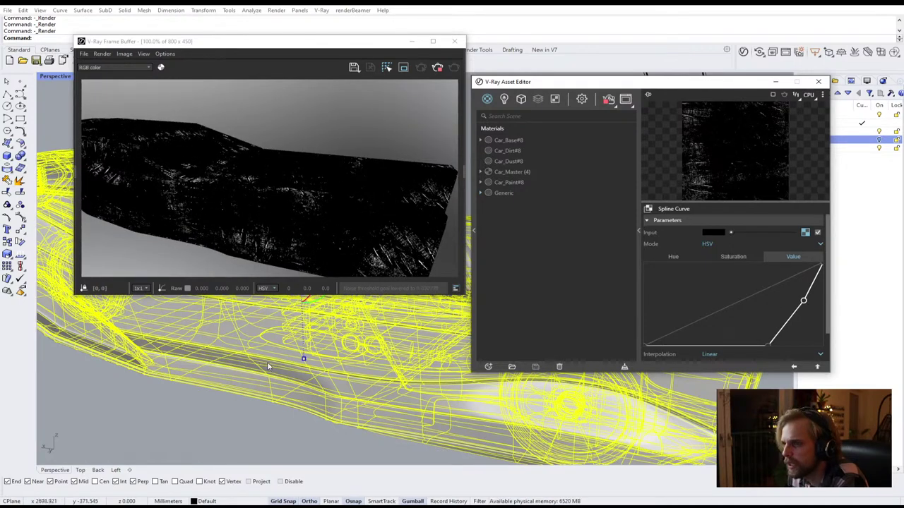
Check the scratches up close on the car's side and move both Value curve points further toward the bright end to thin them out
right_click_drag(302, 357, 367, 372)
scroll(367, 372, "up", 4)
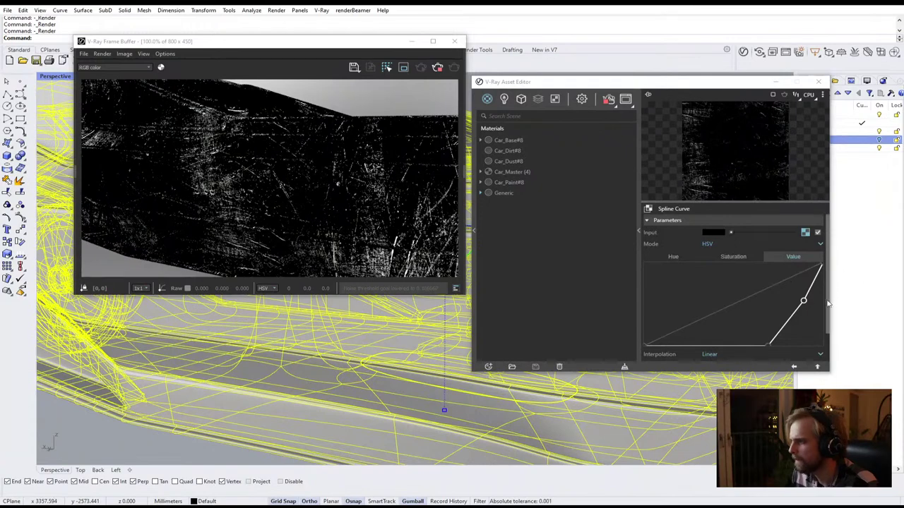
left_click_drag(804, 302, 814, 302)
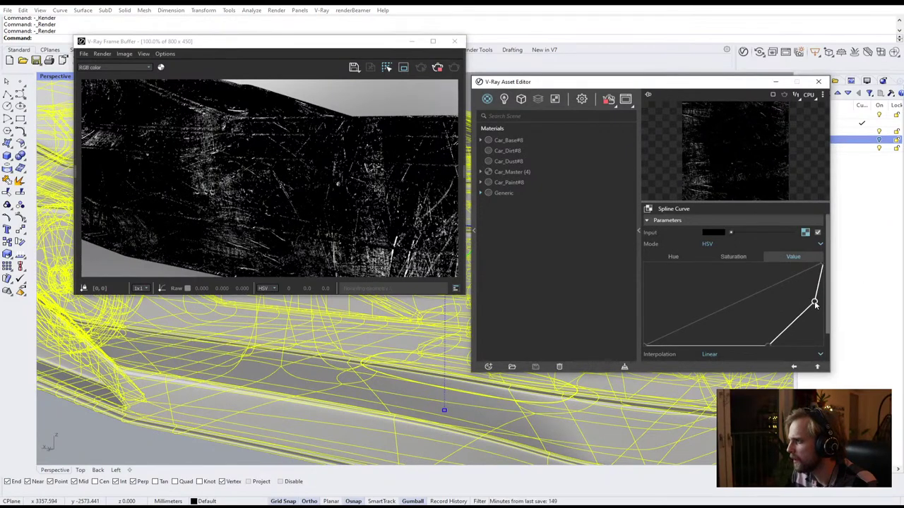
left_click_drag(772, 348, 783, 350)
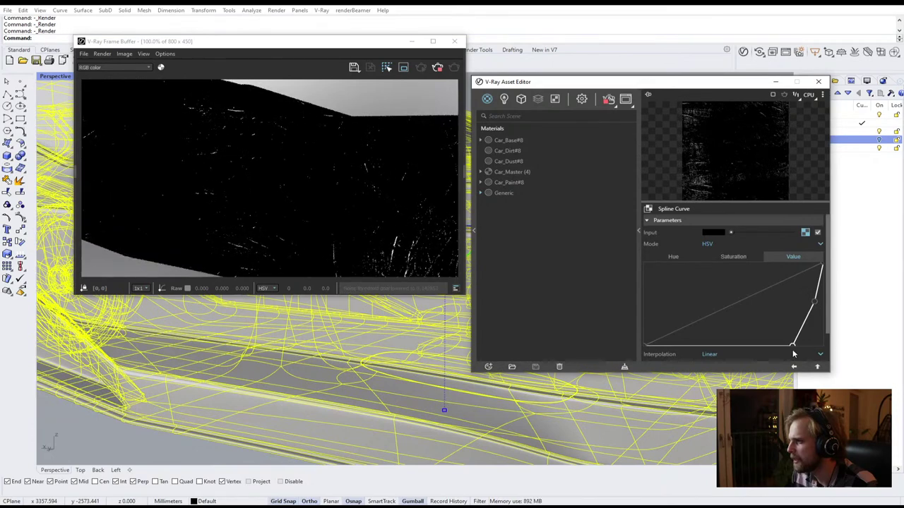
left_click_drag(793, 348, 786, 350)
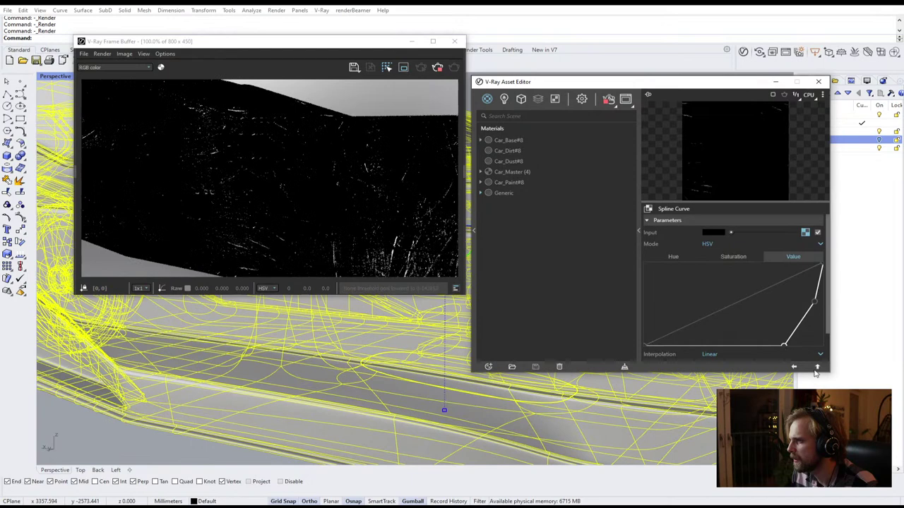
Go back up to the Generic material and copy the tri-planar scratch mask from its diffuse color
left_click(817, 368)
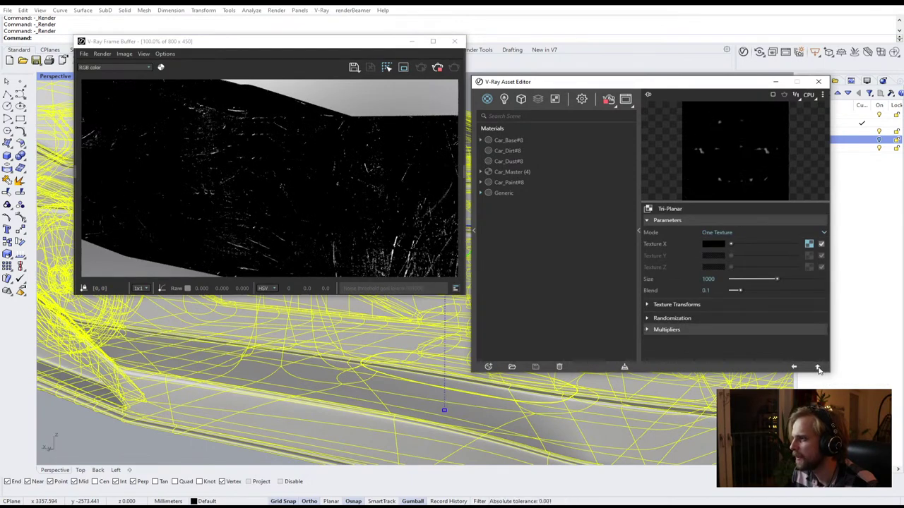
left_click(818, 368)
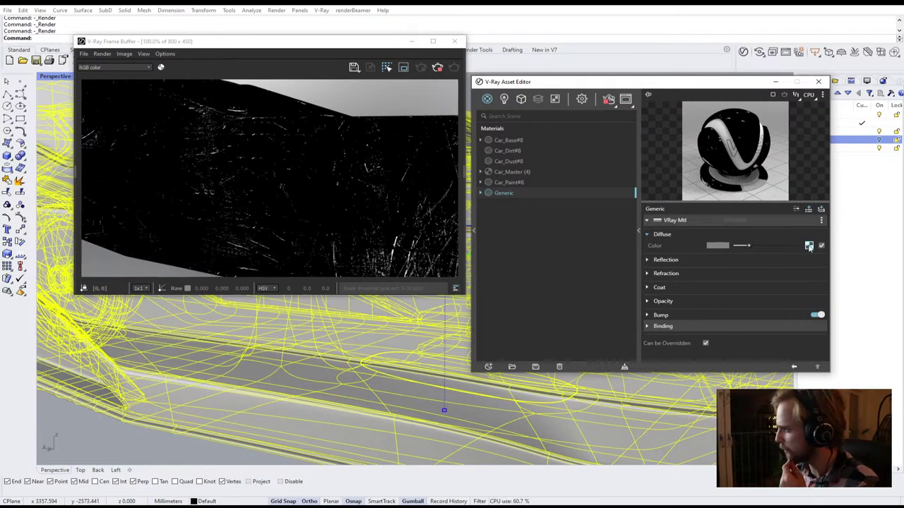
right_click(809, 246)
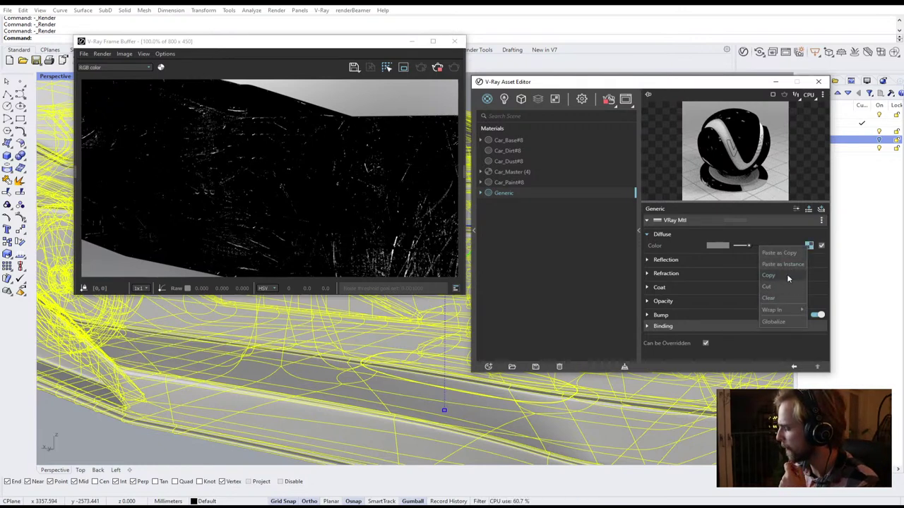
left_click(788, 276)
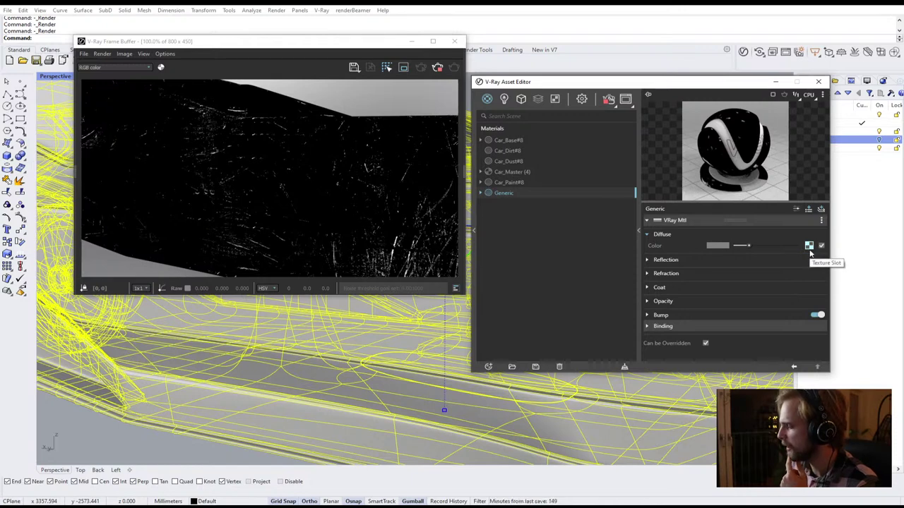
Add a Mix (Map) texture to the diffuse color of the Car_Paint#8 material
left_click(507, 185)
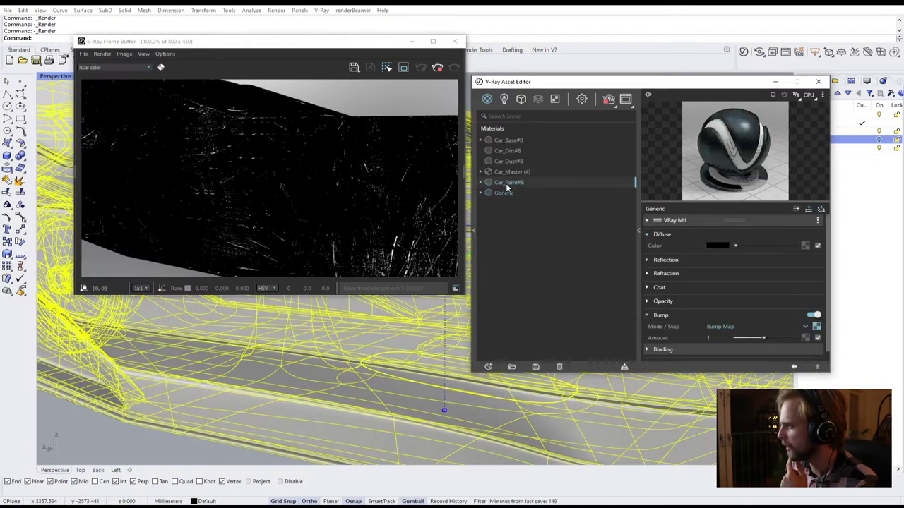
right_click(807, 247)
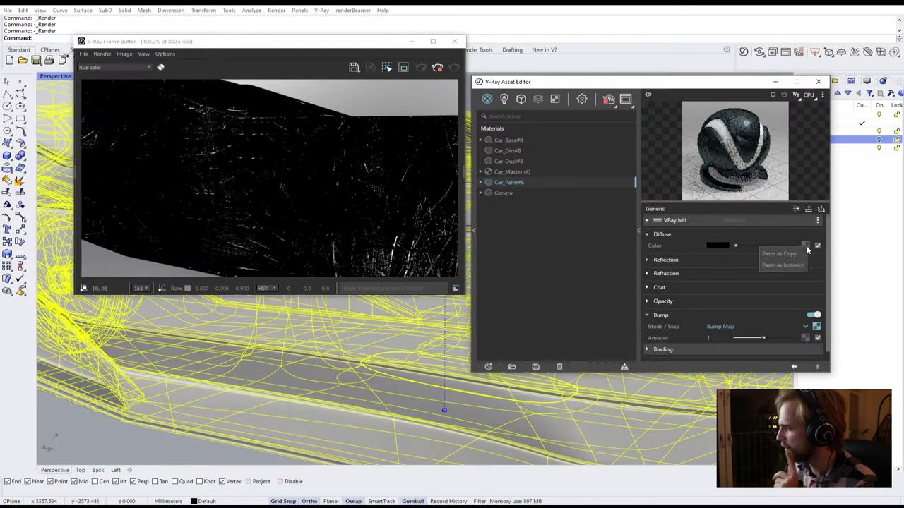
left_click(805, 245)
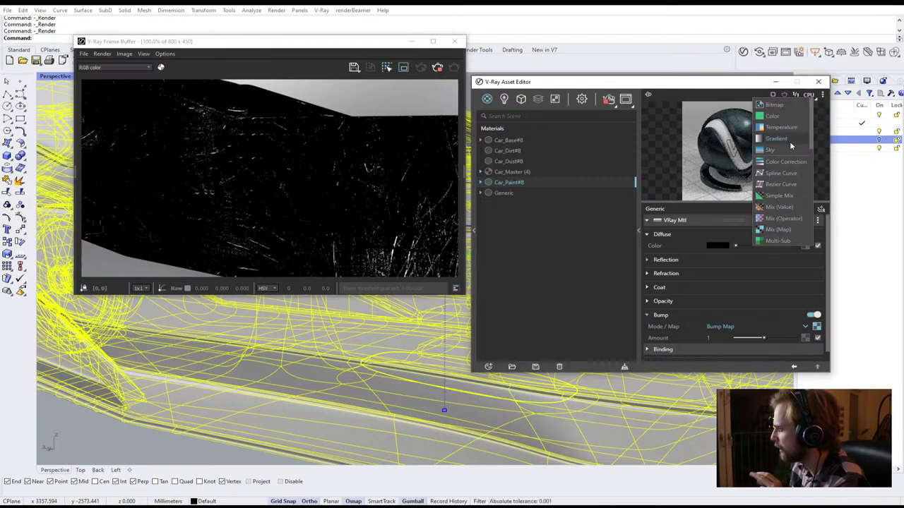
scroll(789, 203, "down", 2)
left_click(790, 185)
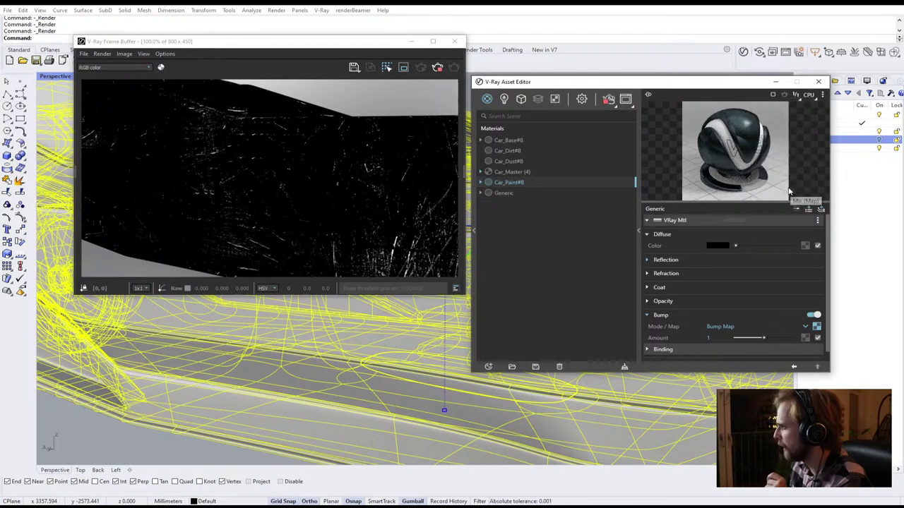
Paste the scratch mask as a copy into the Mix Map and set Color Top to white
right_click(809, 264)
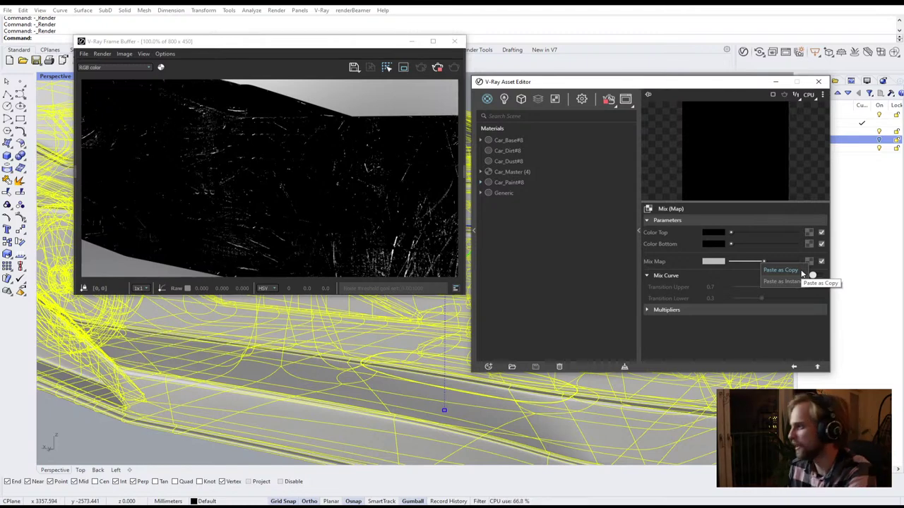
left_click(793, 270)
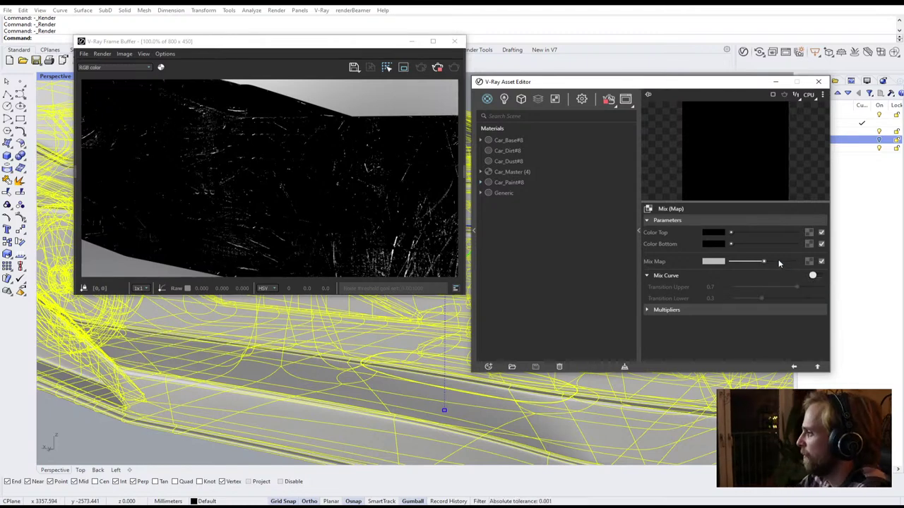
left_click_drag(732, 234, 847, 246)
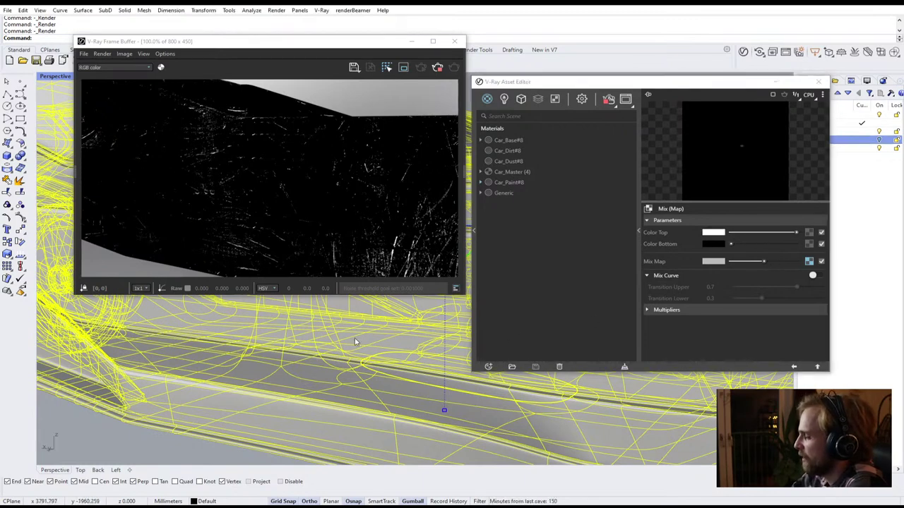
Apply Car_Paint#8 to the selected car body and restart the interactive render
left_click(515, 182)
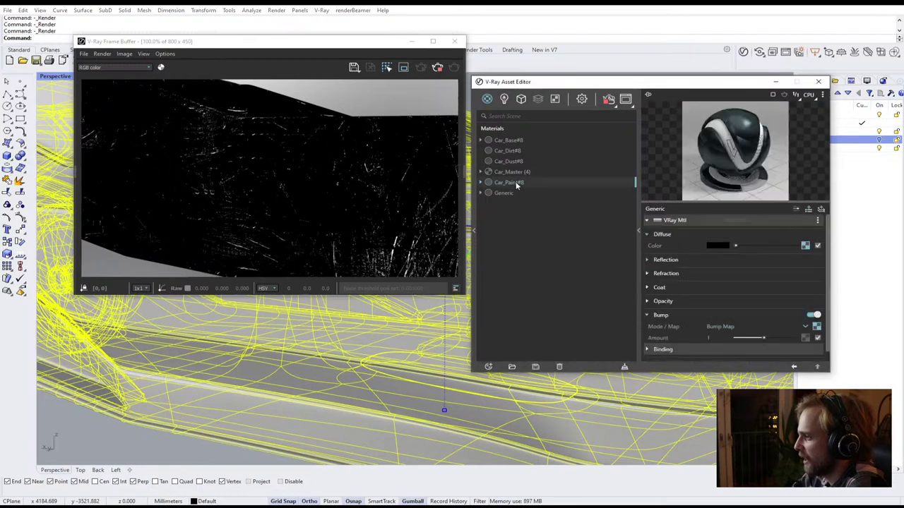
right_click(515, 181)
left_click(540, 201)
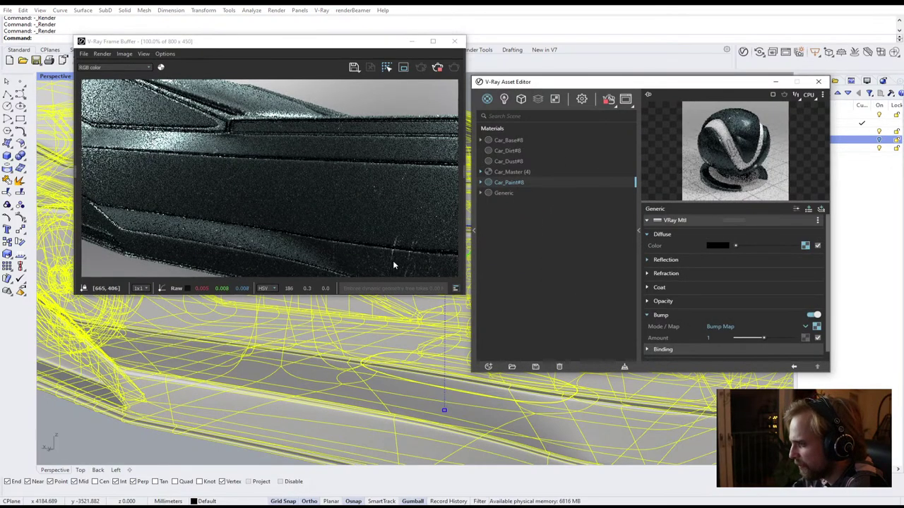
left_click(610, 99)
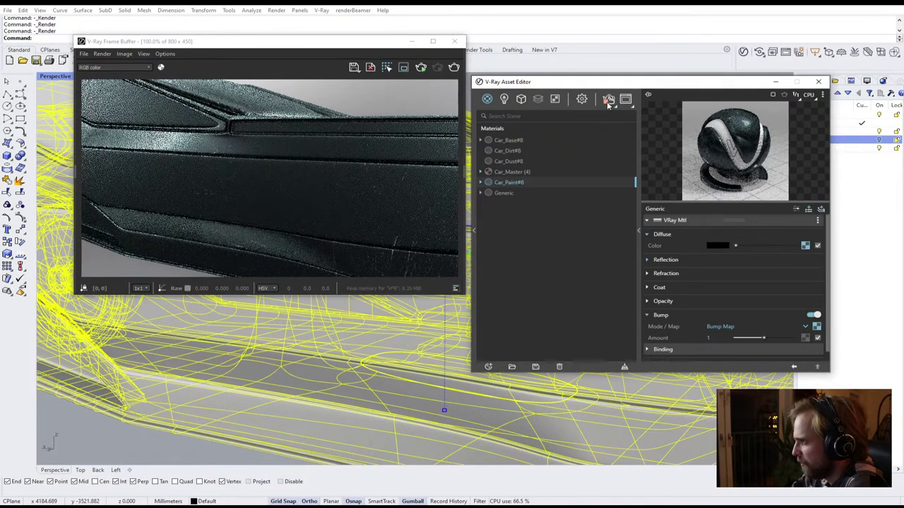
left_click(609, 100)
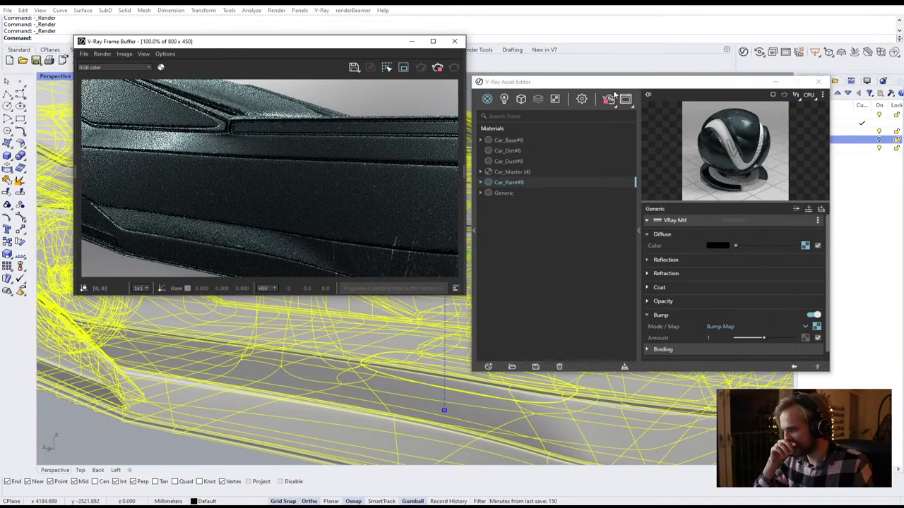
Deselect the car body and examine the paint scratches on its side up close in the render
left_click(205, 450)
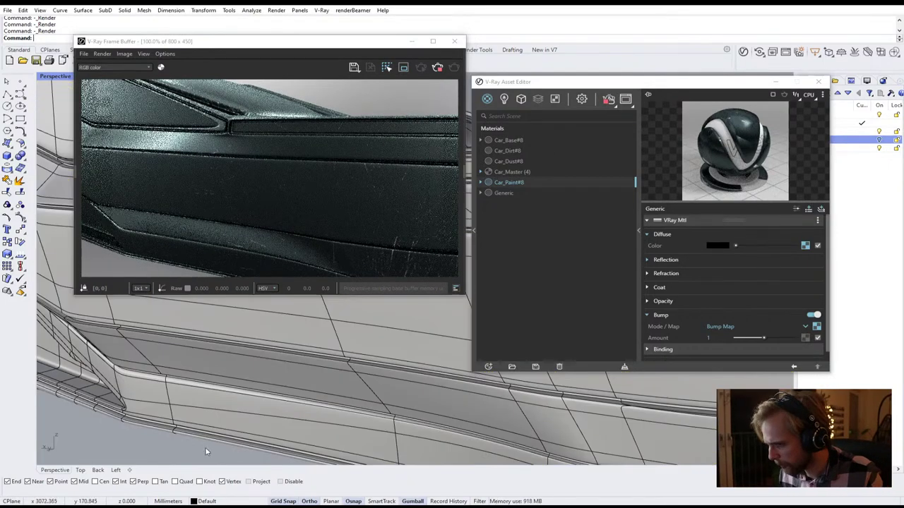
right_click_drag(413, 354, 382, 327, "shift")
scroll(343, 324, "up", 3)
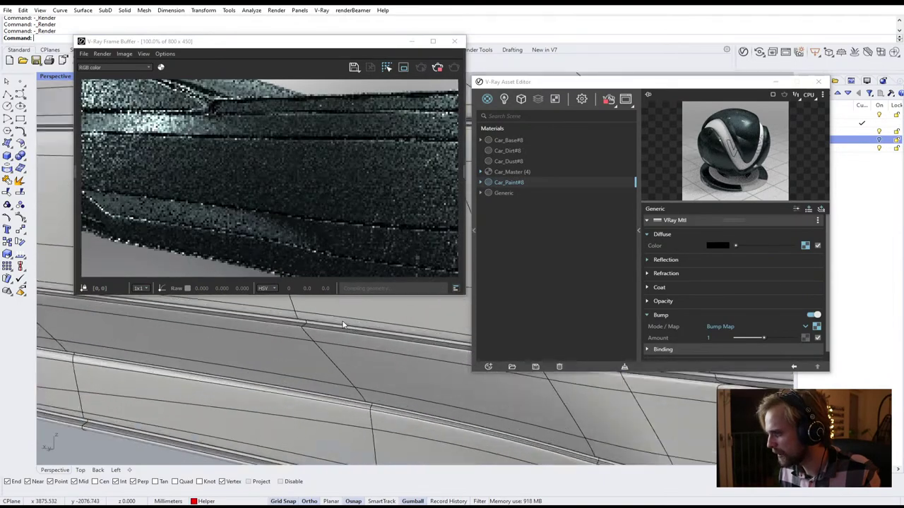
scroll(345, 325, "up", 3)
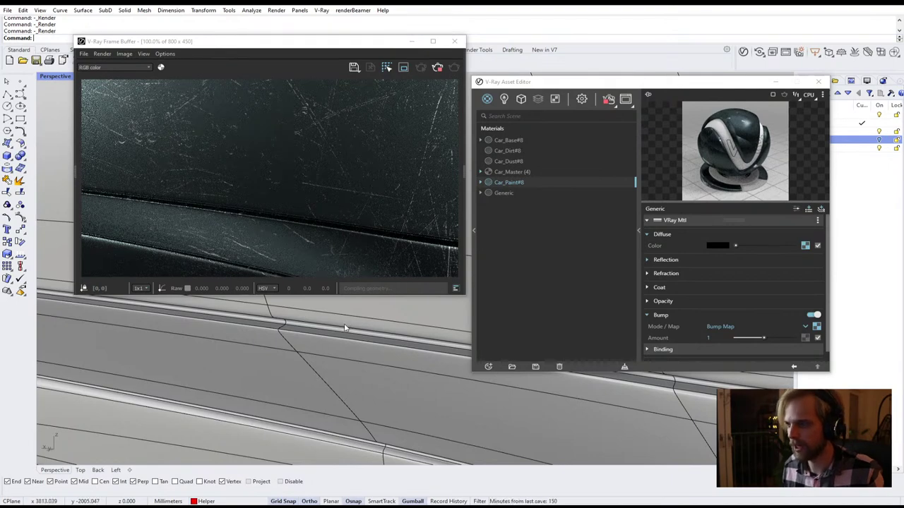
scroll(346, 326, "down", 3)
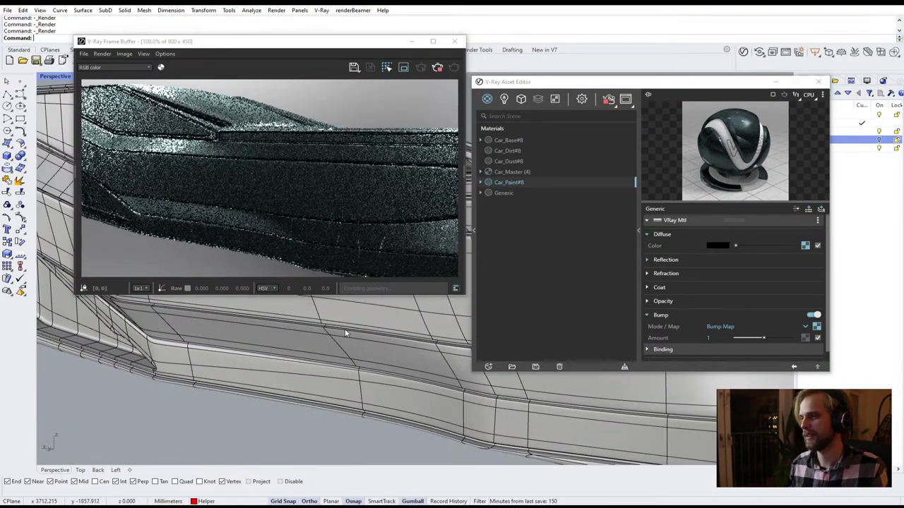
Apply the layered Car_Master material to the car body, deselect it and save the model
left_click(512, 172)
left_click(389, 339)
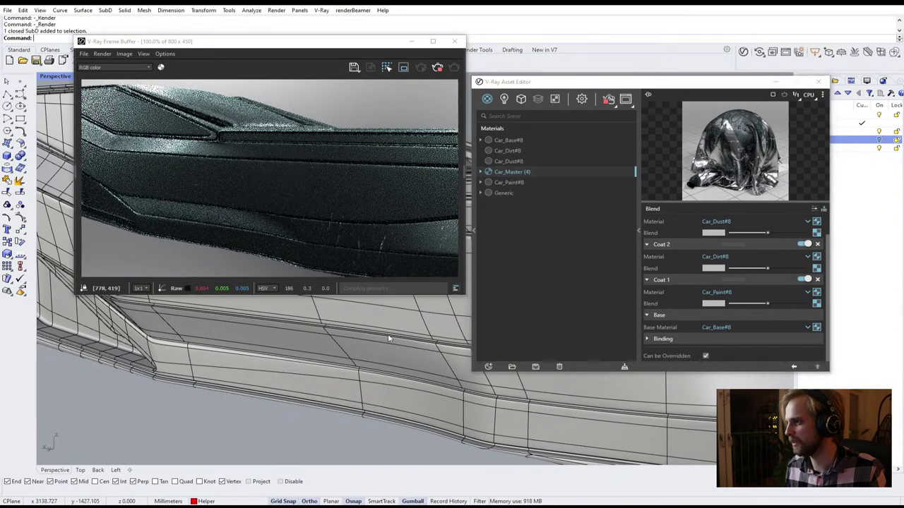
right_click(519, 173)
left_click(534, 194)
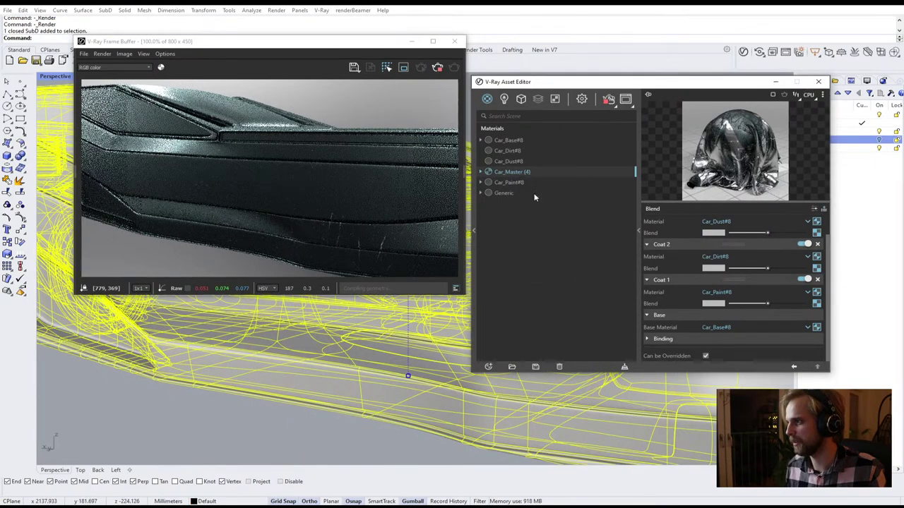
left_click(227, 435)
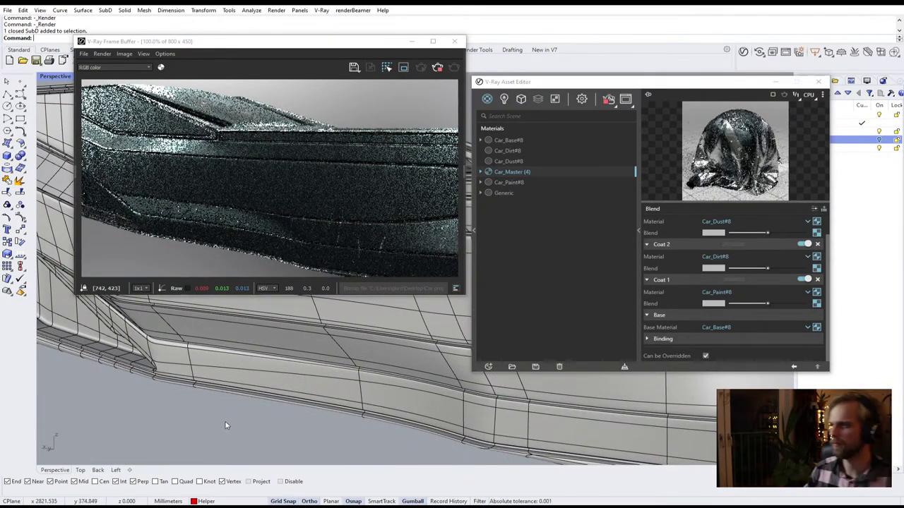
left_click(7, 10)
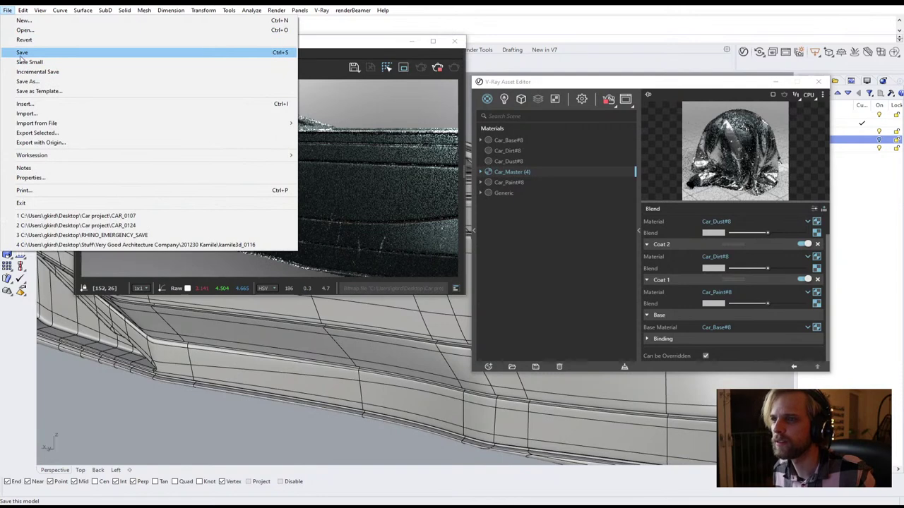
left_click(21, 53)
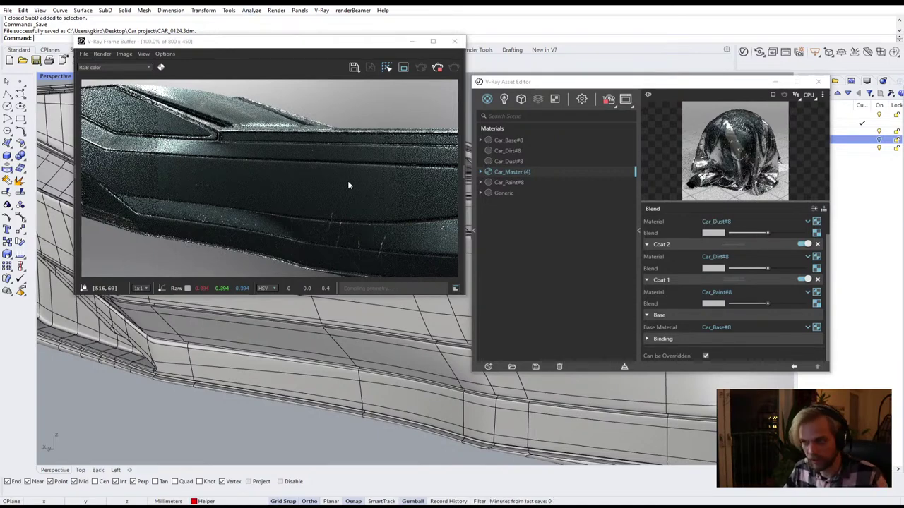
Examine scratches and edge wear around the side window corner in an enlarged render, and stop the interactive render
left_click_drag(358, 47, 737, 76)
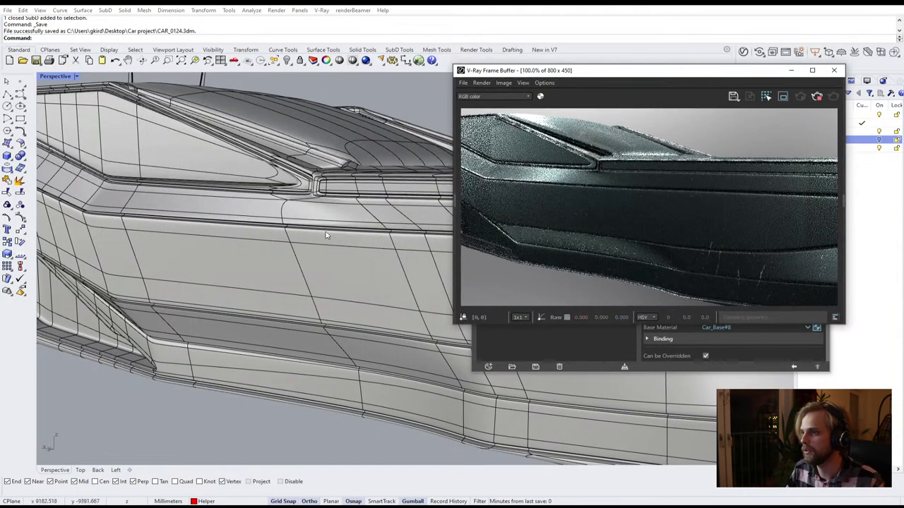
scroll(297, 201, "up", 3)
scroll(321, 195, "up", 2)
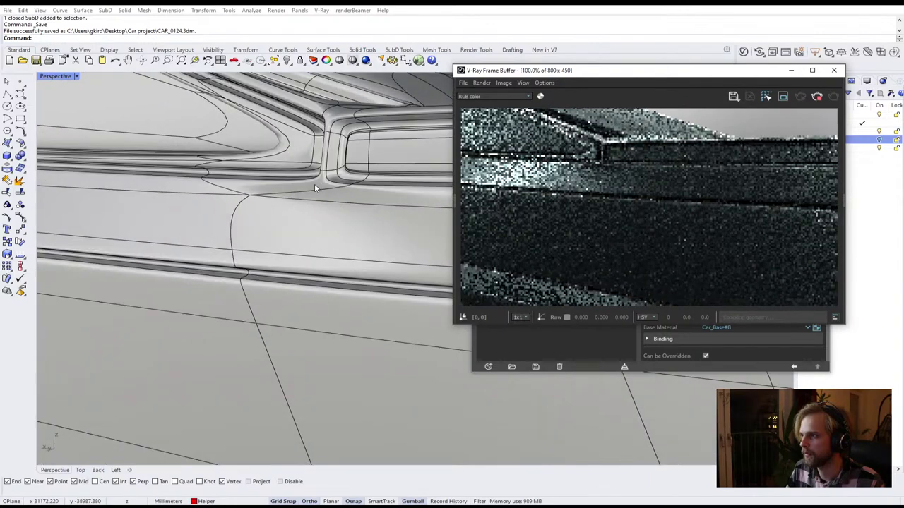
scroll(330, 203, "up", 2)
right_click_drag(331, 202, 385, 252, "shift")
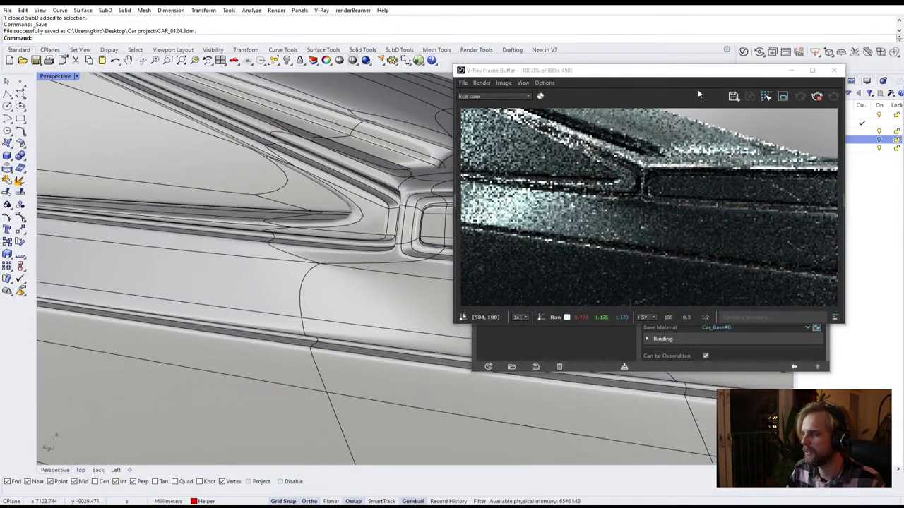
left_click_drag(674, 76, 434, 61)
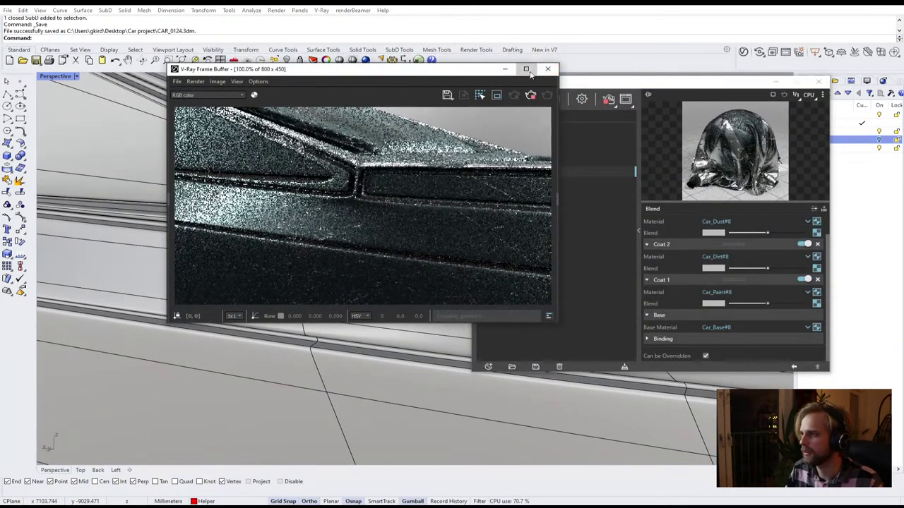
double_click(434, 61)
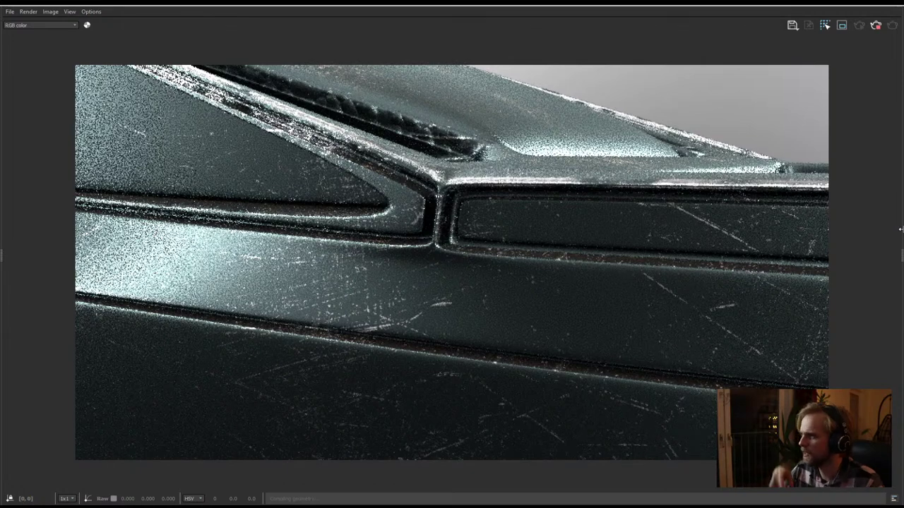
left_click(875, 25)
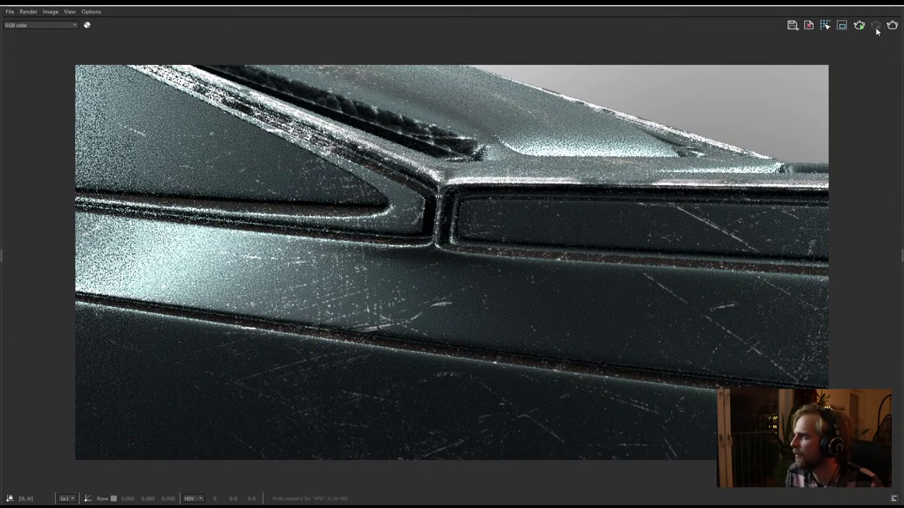
Uncover the layer list, turn off the Crv layer and inspect the pipes and vents in the engine bay
key("alt+Tab")
scroll(332, 226, "down", 1)
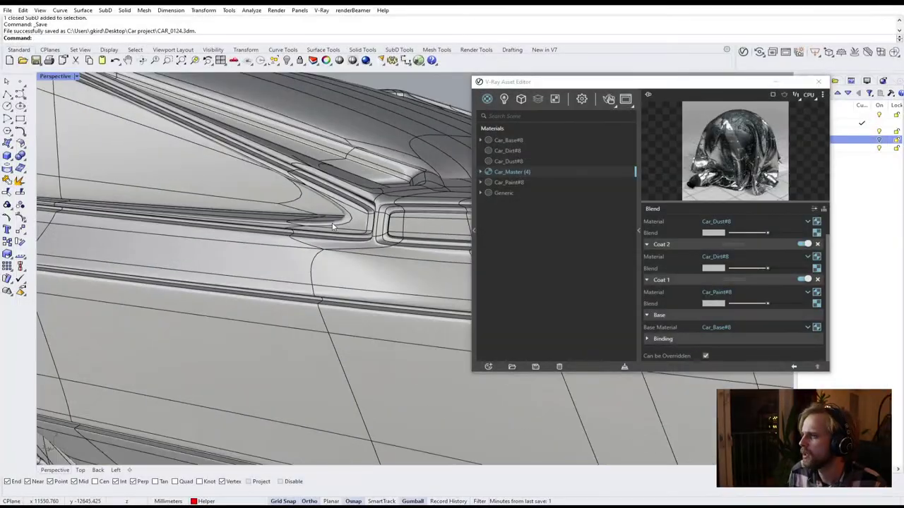
scroll(332, 226, "down", 8)
right_click_drag(333, 225, 294, 249)
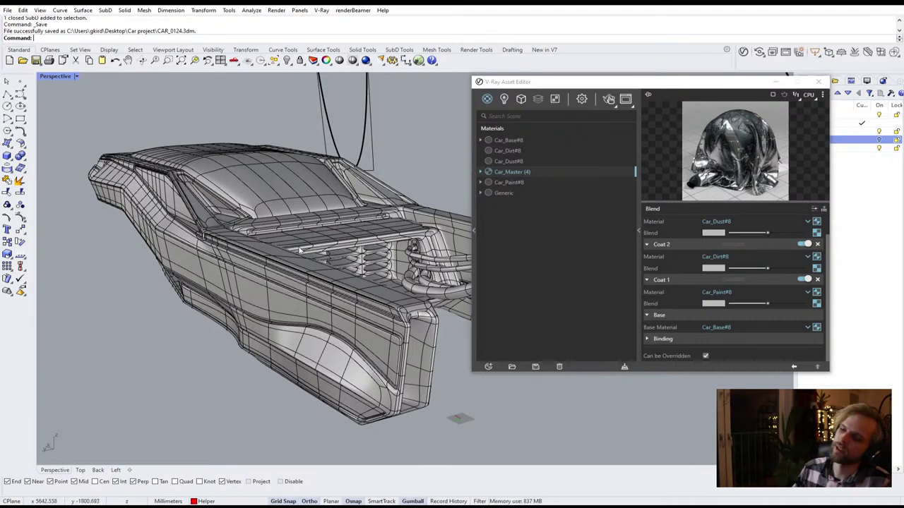
right_click_drag(294, 249, 331, 248)
scroll(281, 248, "up", 10)
left_click(674, 85)
left_click_drag(672, 94, 594, 109)
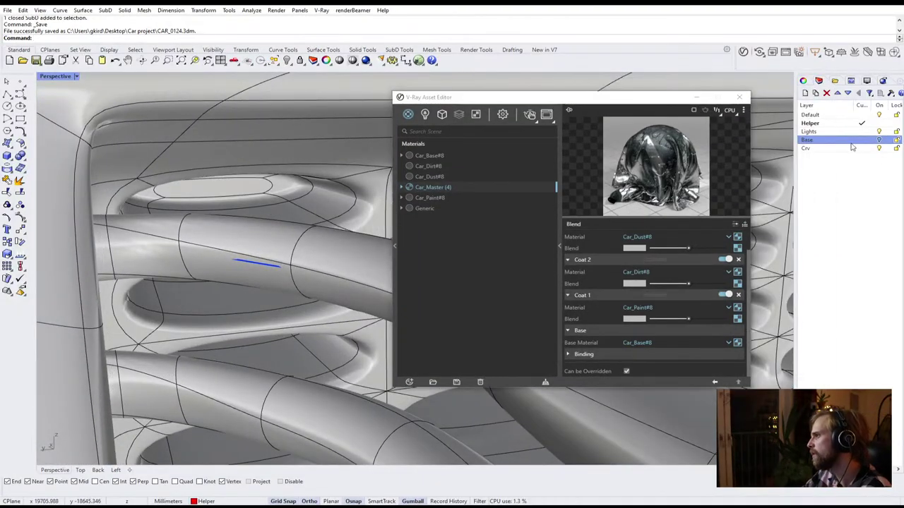
left_click(878, 149)
scroll(315, 216, "down", 8)
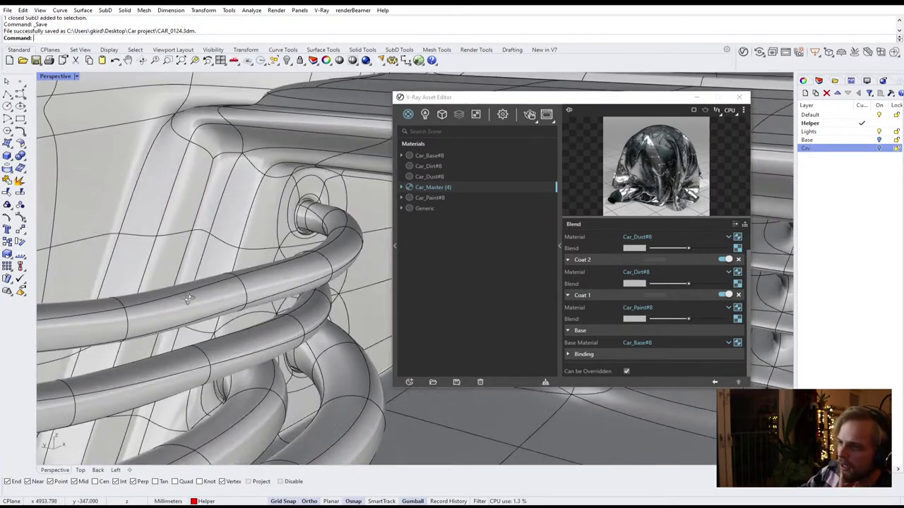
right_click_drag(209, 303, 265, 268)
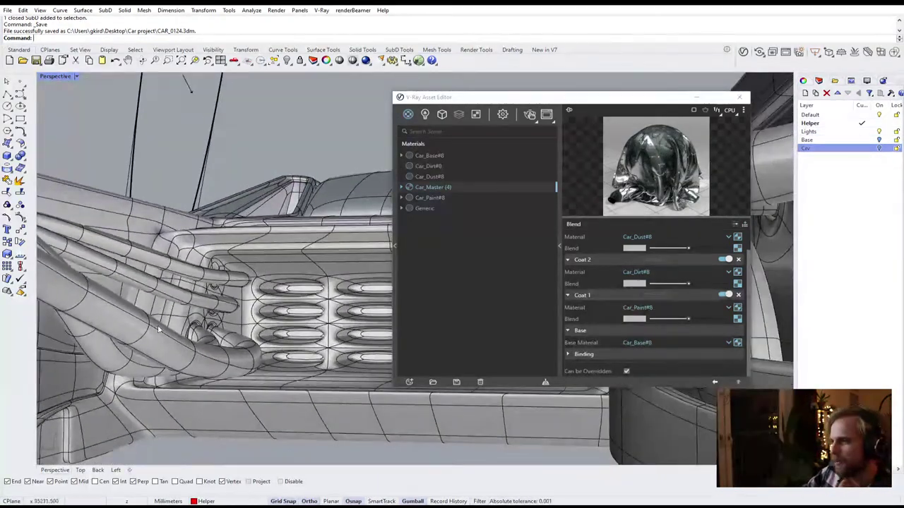
Select the whole car SubD and copy it to the clipboard
right_click_drag(272, 321, 419, 227)
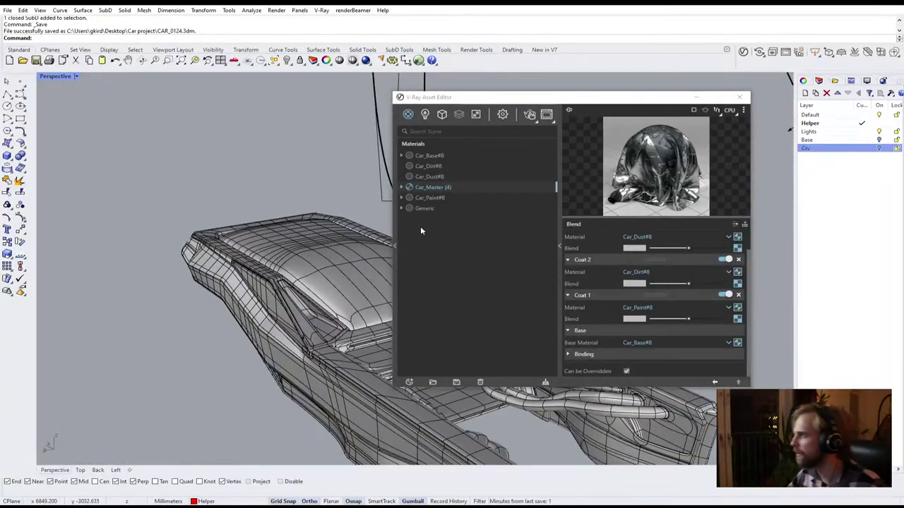
right_click_drag(299, 256, 311, 233, "shift")
left_click(244, 225)
scroll(244, 225, "down", 3)
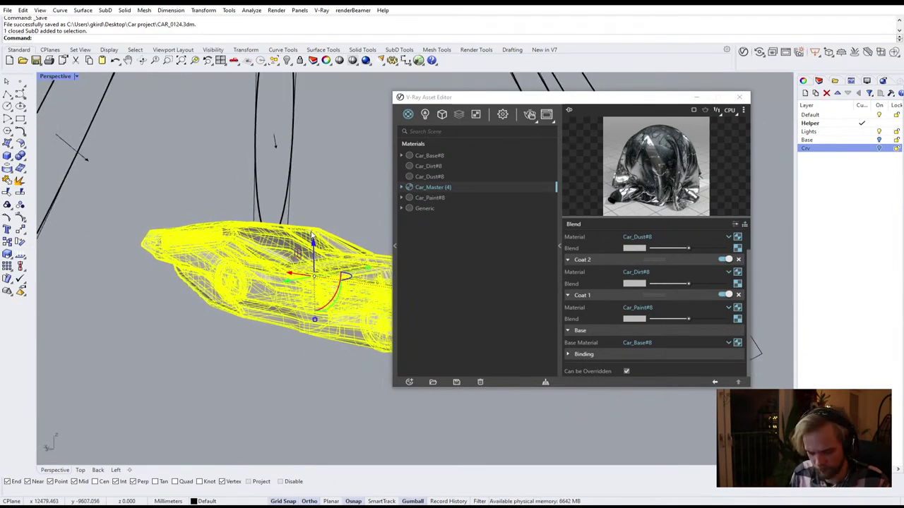
key("ctrl+c")
Try pasting a duplicate of the car in place and check it by toggling the Default layer's visibility
key("ctrl+v")
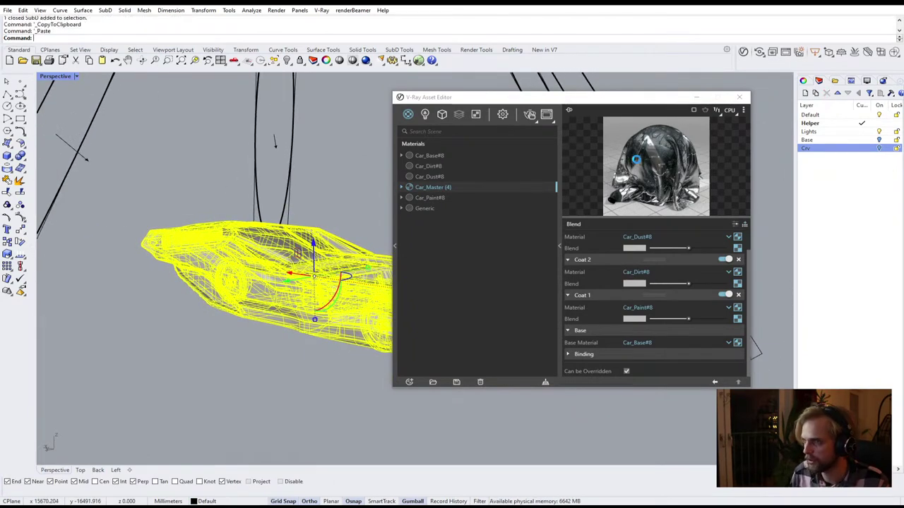
key("Escape")
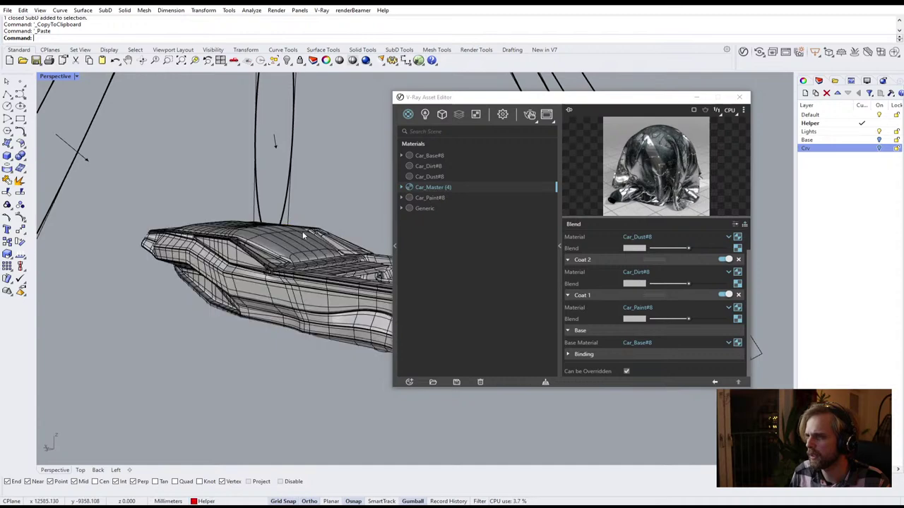
left_click(311, 243)
left_click(329, 262)
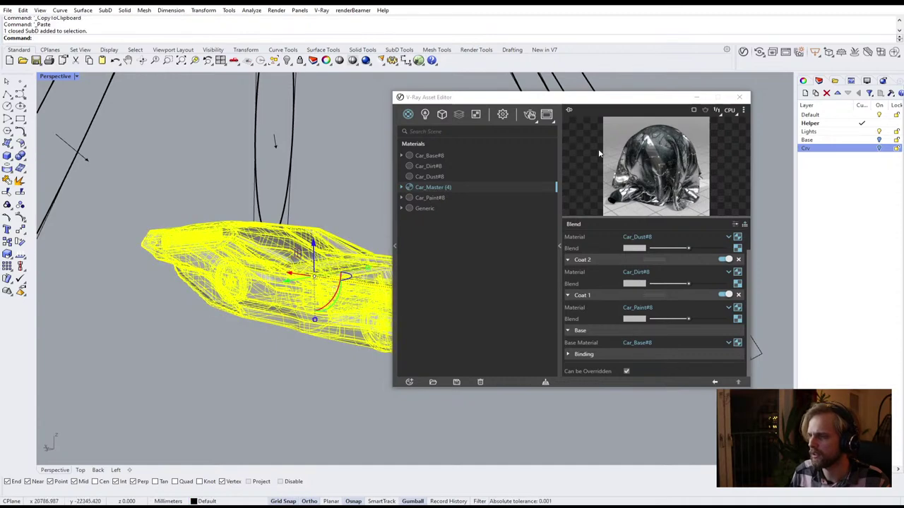
right_click(820, 116)
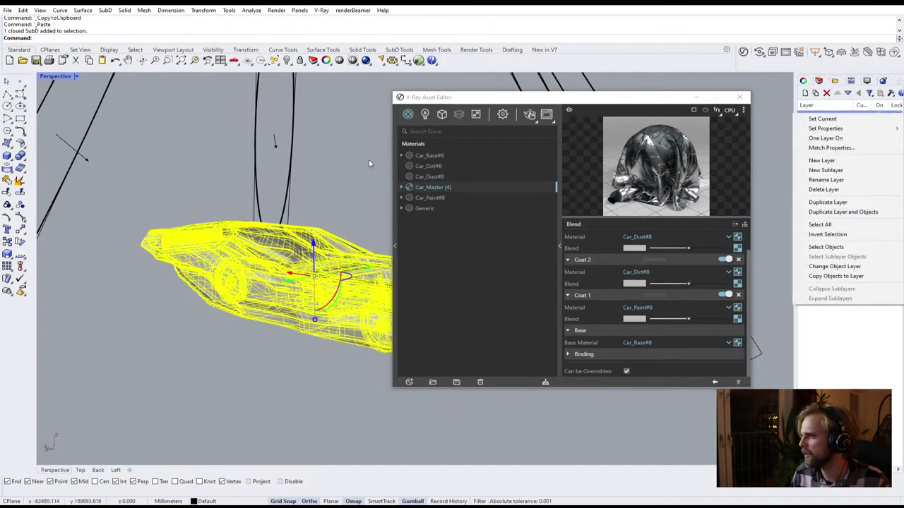
left_click(368, 161)
left_click(878, 115)
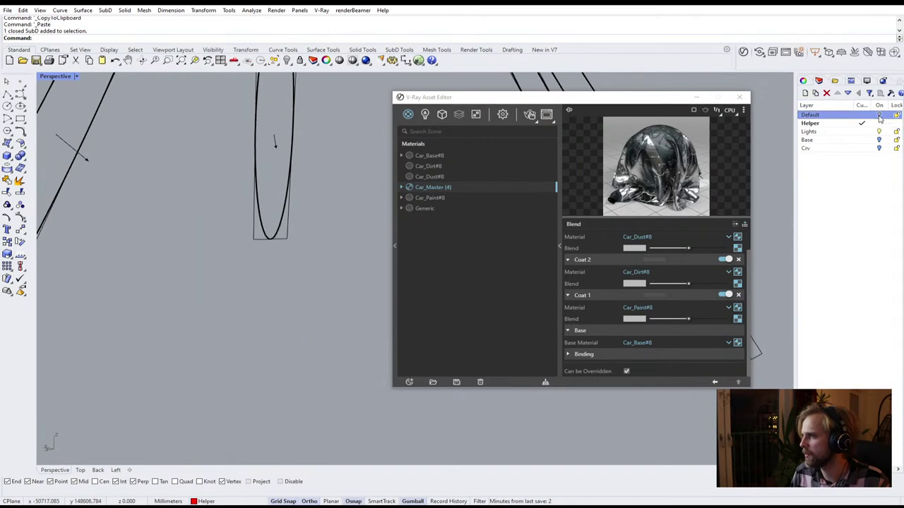
left_click(879, 115)
Undo the layer visibility change and the pasted duplicate of the car
key("ctrl+z")
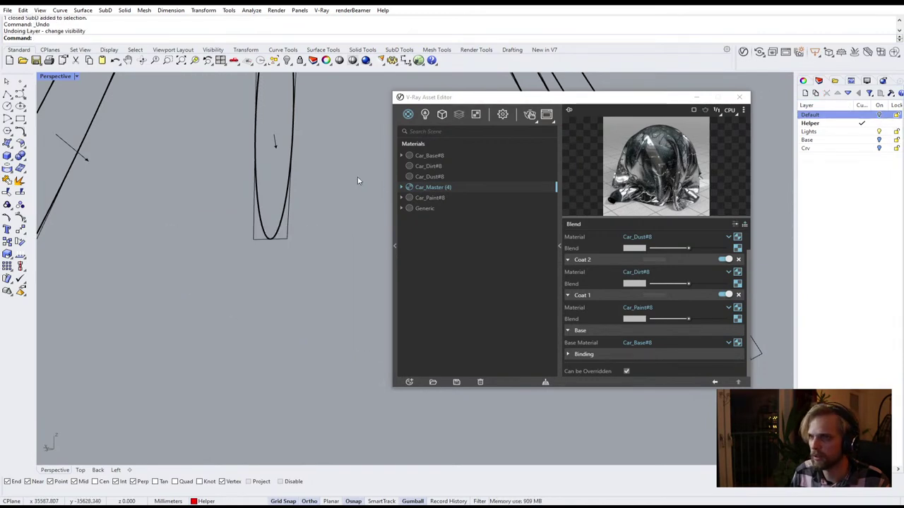
key("ctrl+z")
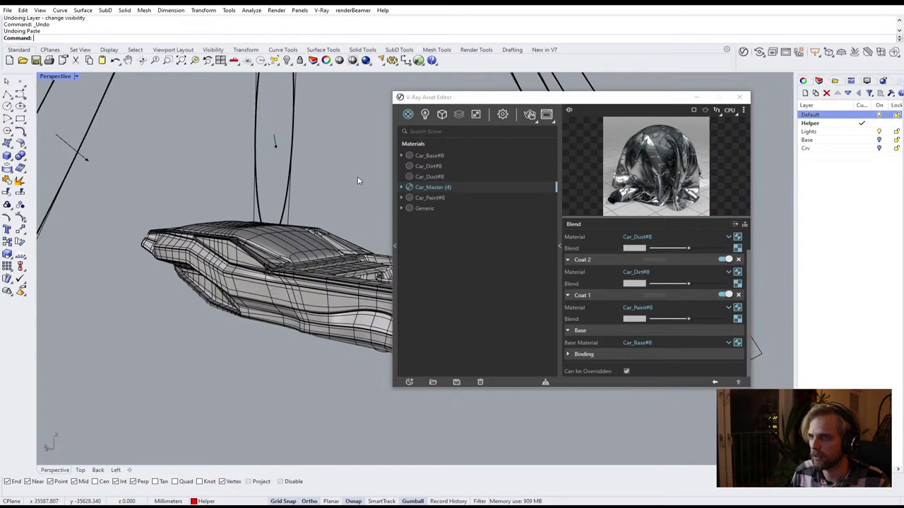
key("ctrl+z")
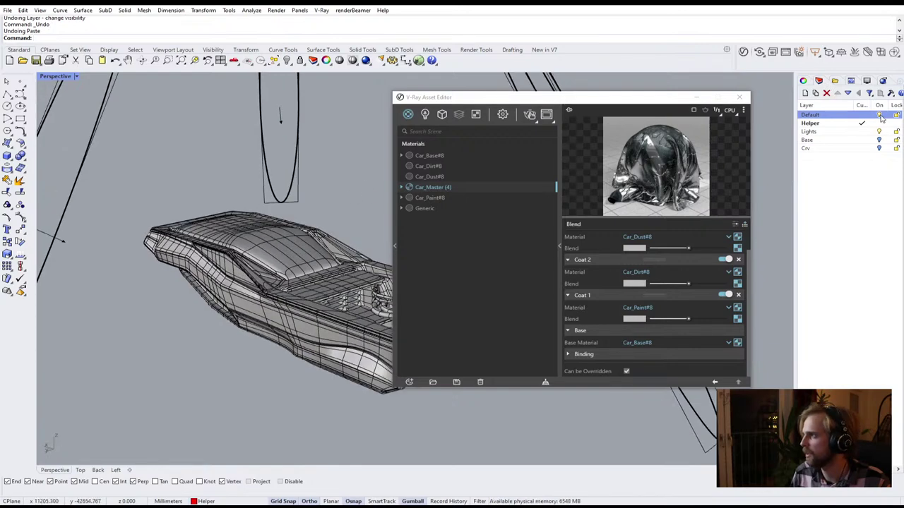
Paste the copied car onto a new current layer while the Default layer is hidden, and show the Default layer again
left_click(879, 115)
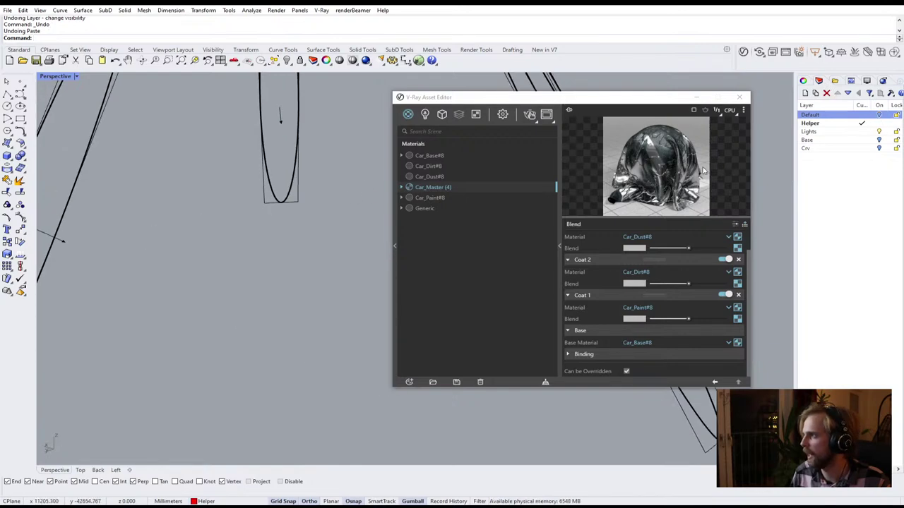
left_click(804, 92)
key("Return")
left_click(861, 124)
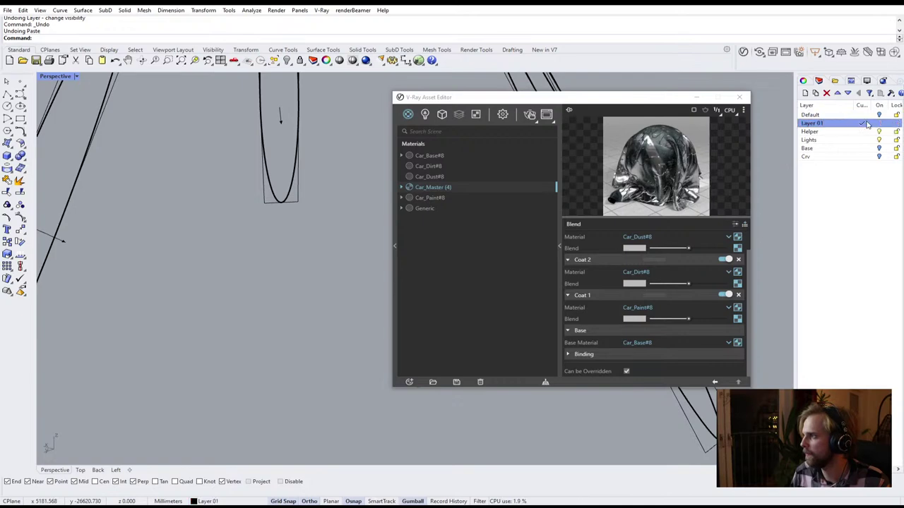
key("ctrl+v")
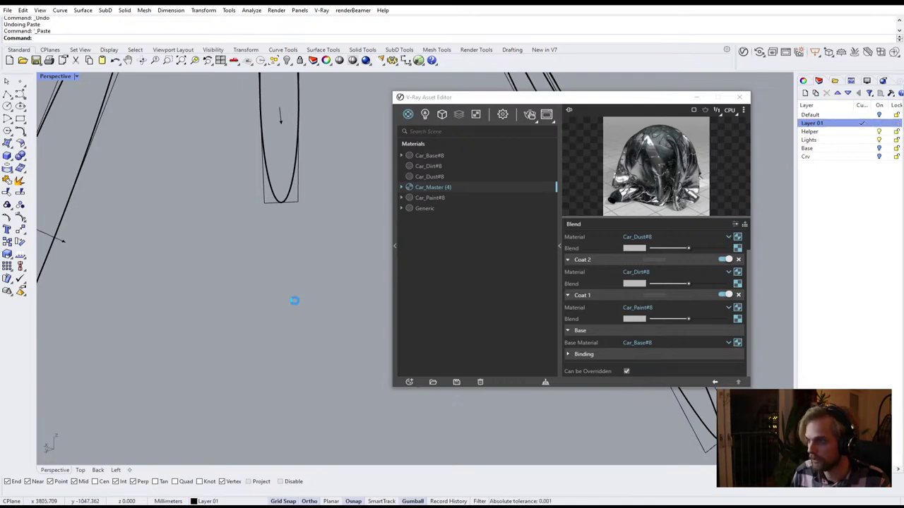
left_click(207, 372)
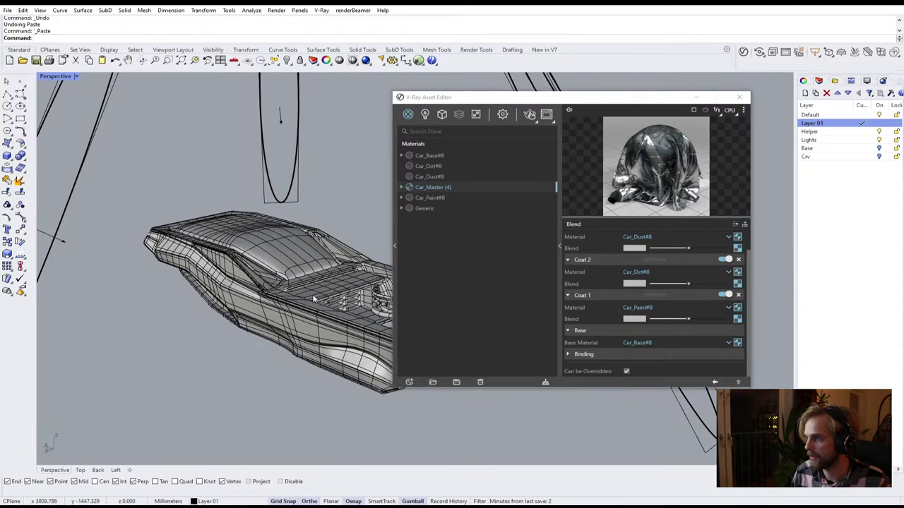
Select one of the two overlapping car SubDs from the candidates at the engine bay
left_click(315, 300)
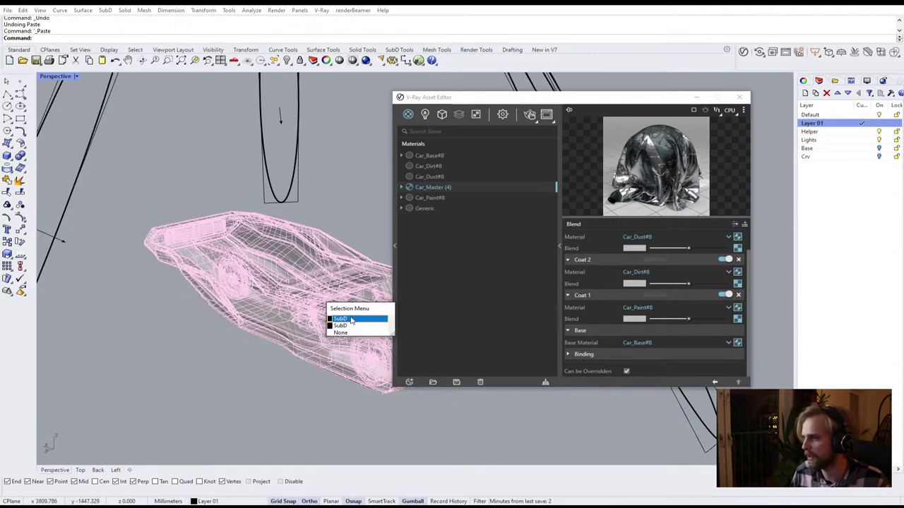
left_click(342, 190)
left_click(324, 282)
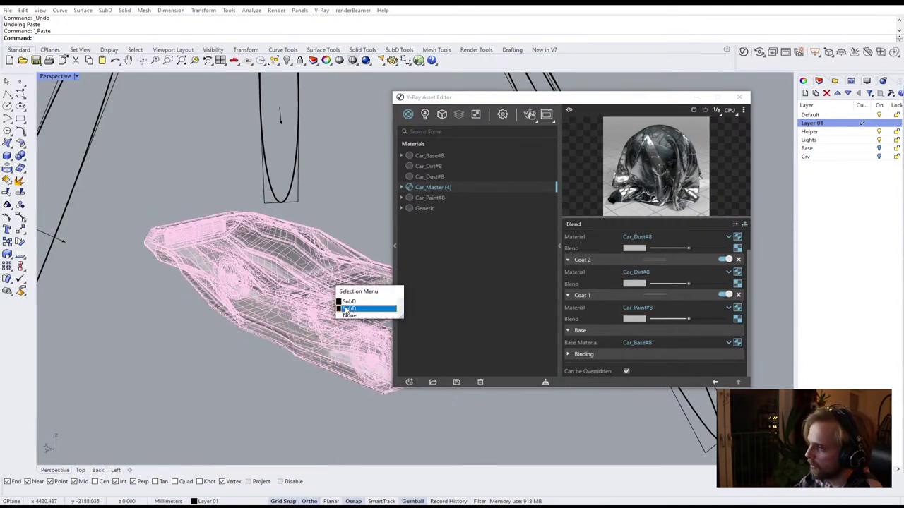
Move one of the two overlapping car SubDs to Layer 01 and toggle the Default layer's visibility to check the split
left_click(348, 308)
right_click(830, 124)
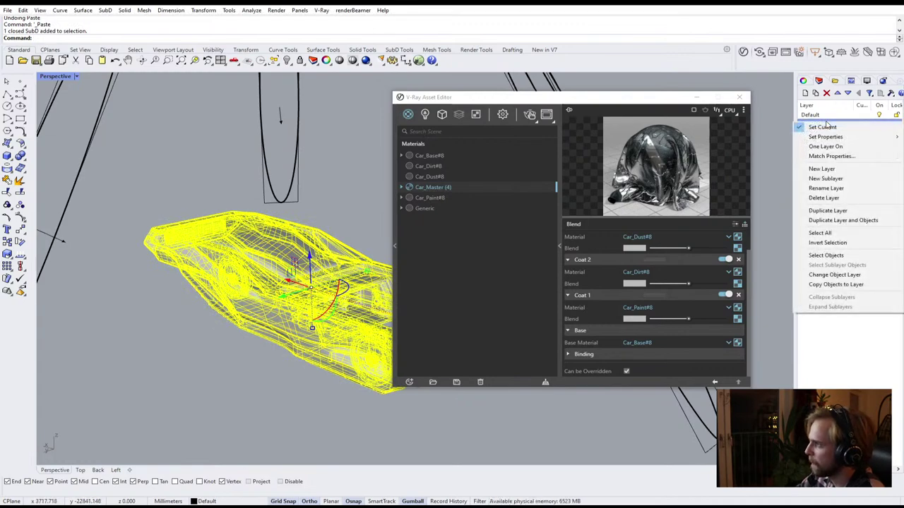
left_click(830, 275)
left_click(330, 166)
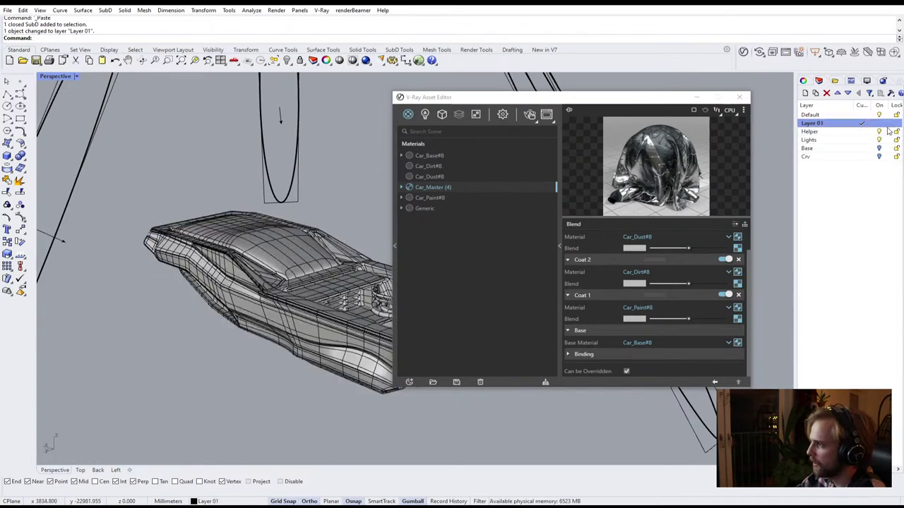
left_click(878, 115)
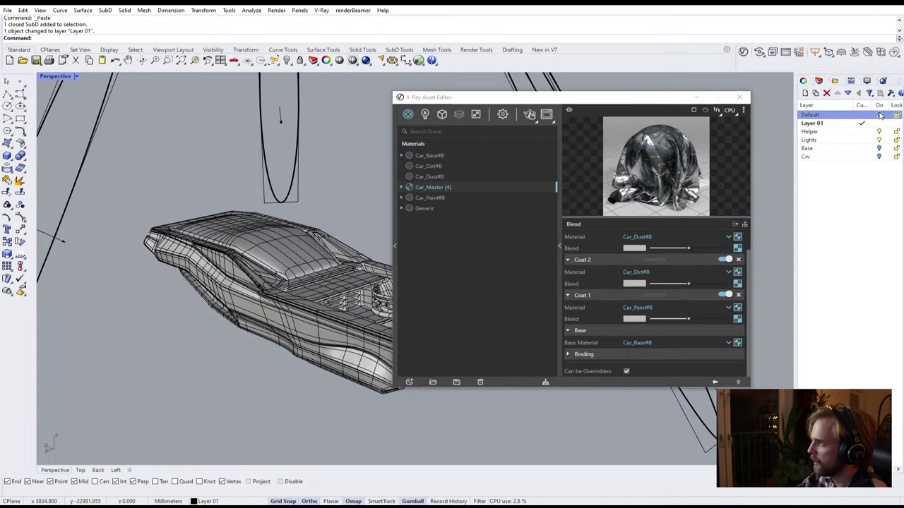
Rename the Default layer as Car_Joined
left_click(810, 115)
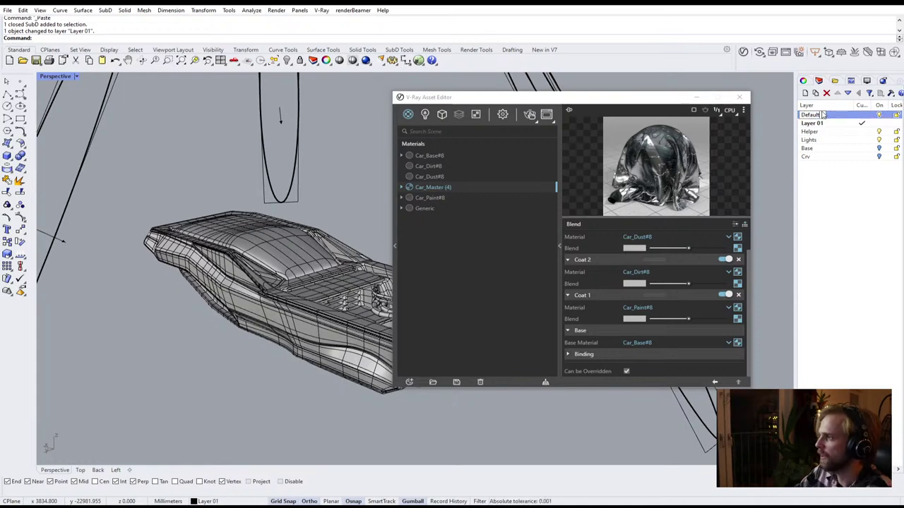
type("Ca")
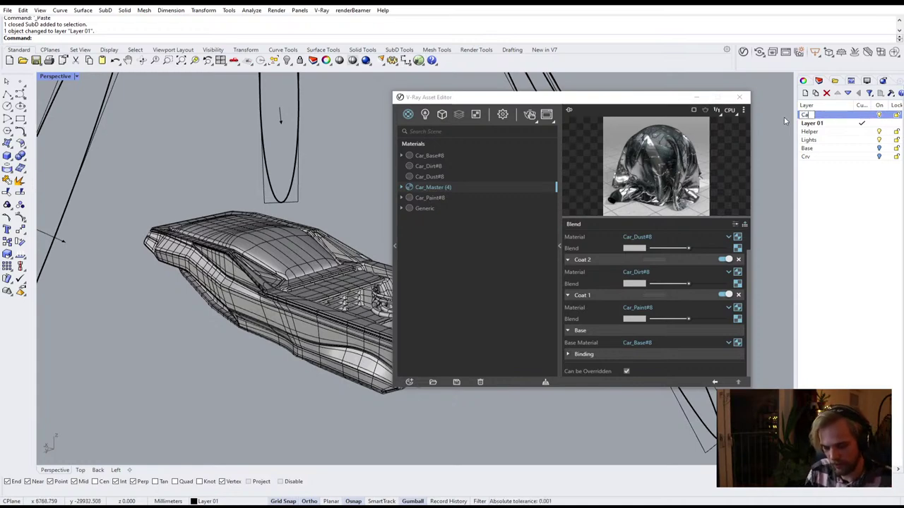
type("r_Joi")
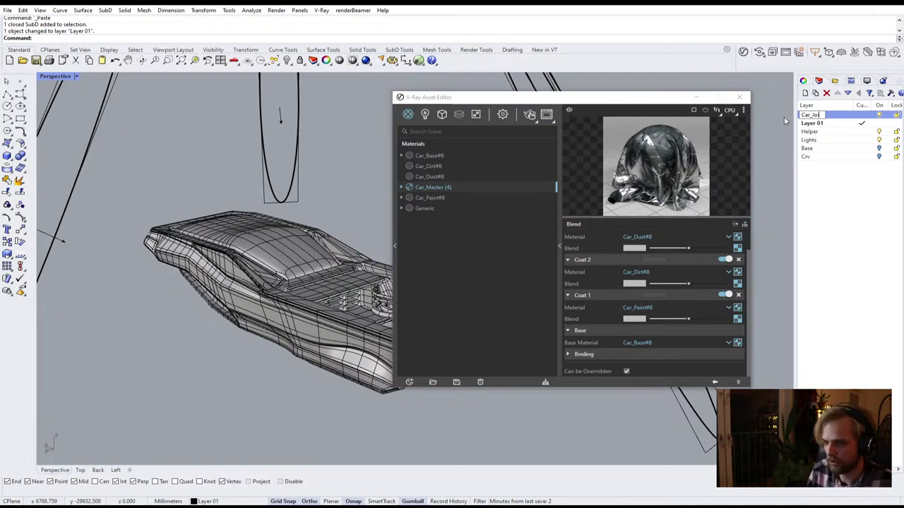
type("ined")
key("Return")
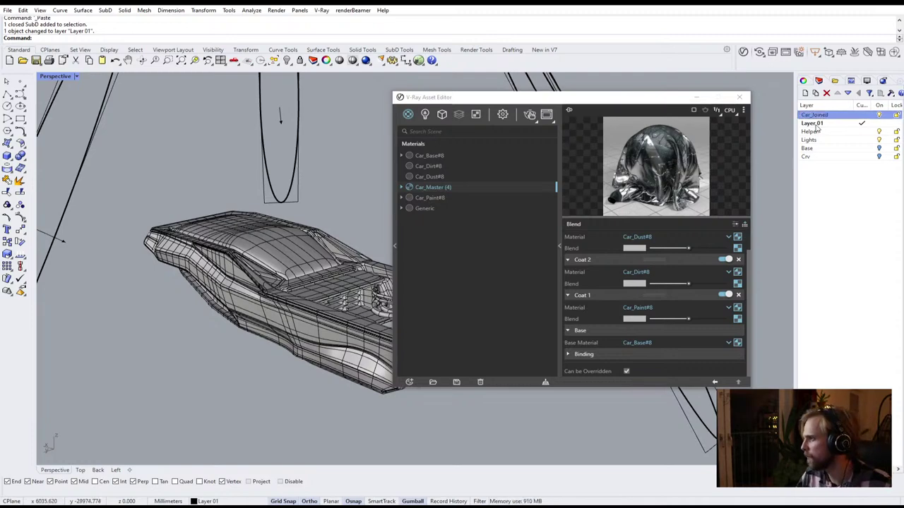
Rename Layer 01 as Car_separated
left_click(813, 124)
left_click(813, 124)
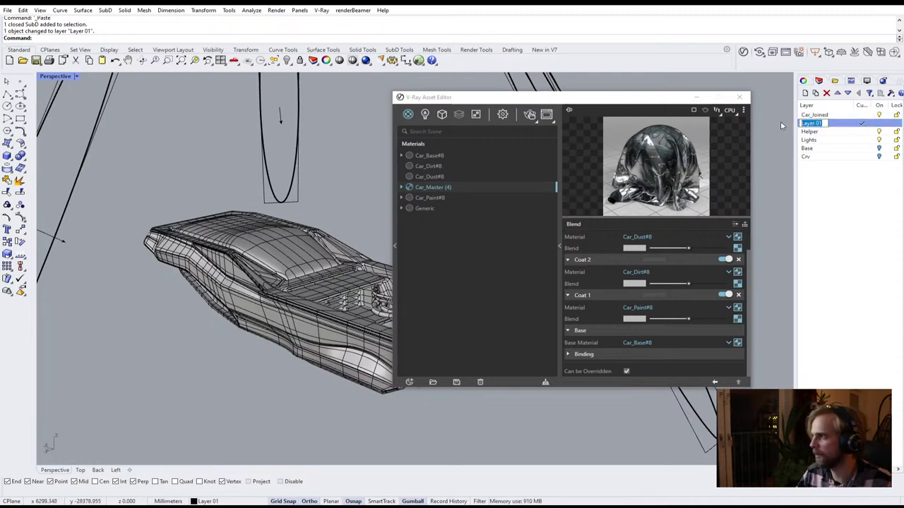
type("Car_")
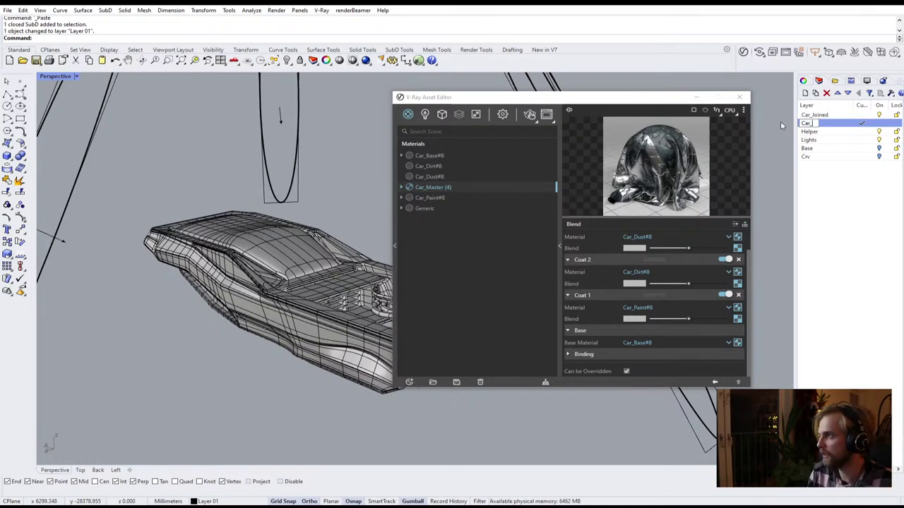
type("separated")
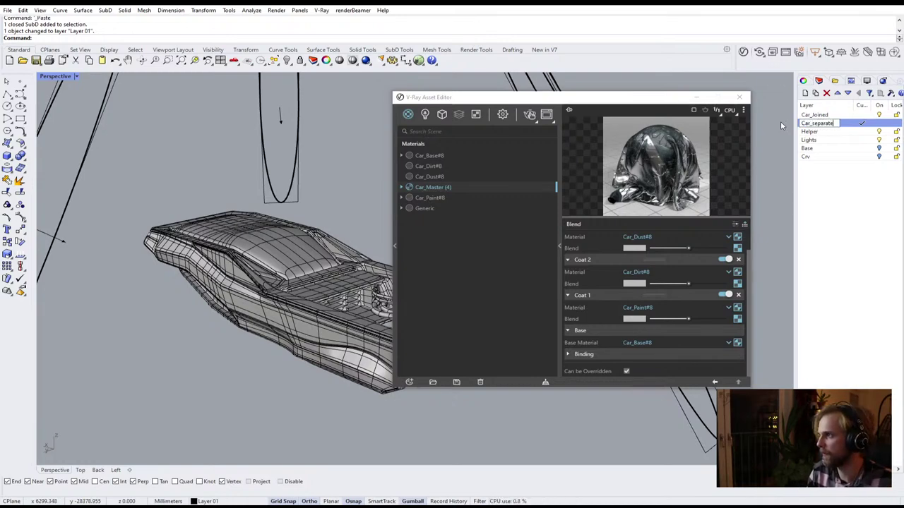
key("Return")
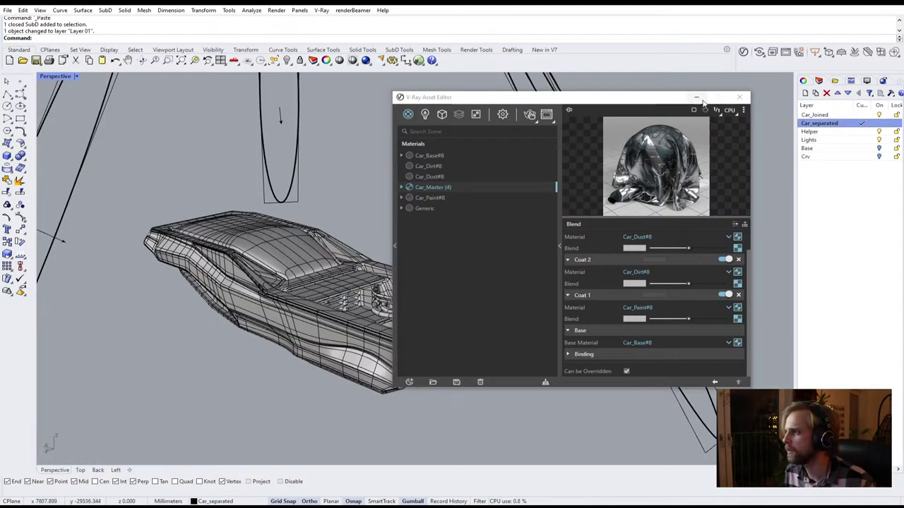
Close the V-Ray Asset Editor and examine the car's roof, side windows and rear engine area from several angles
left_click(739, 97)
right_click_drag(527, 273, 488, 312)
scroll(360, 269, "up", 5)
scroll(262, 337, "up", 3)
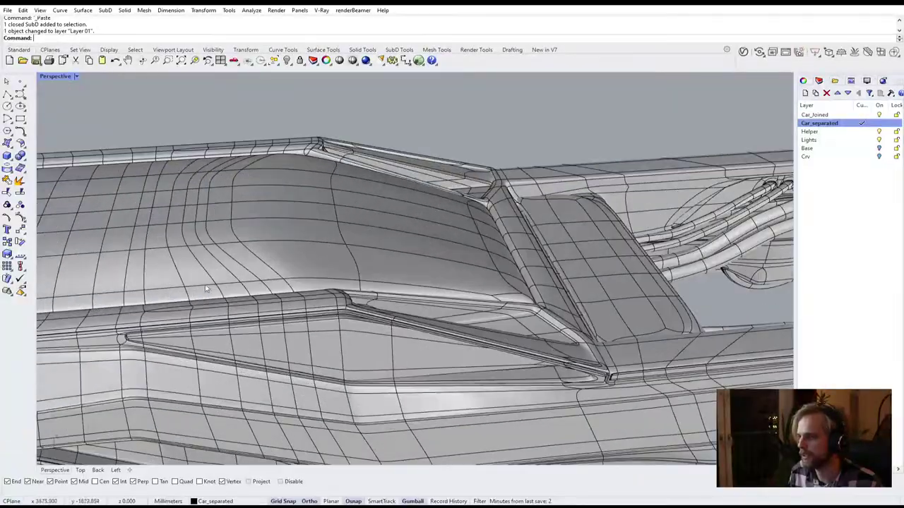
right_click_drag(207, 288, 322, 317)
scroll(459, 304, "down", 5)
scroll(466, 282, "up", 5)
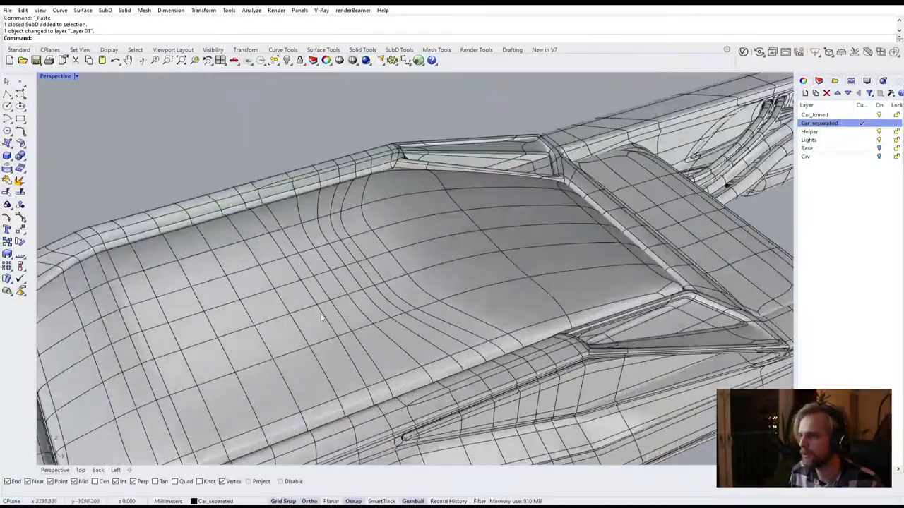
scroll(485, 279, "down", 5)
right_click_drag(505, 318, 155, 325)
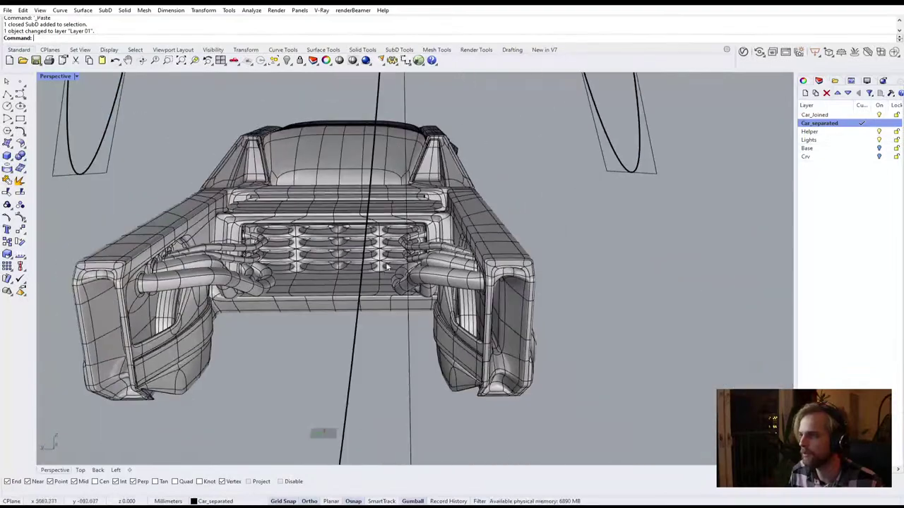
right_click_drag(200, 278, 408, 244)
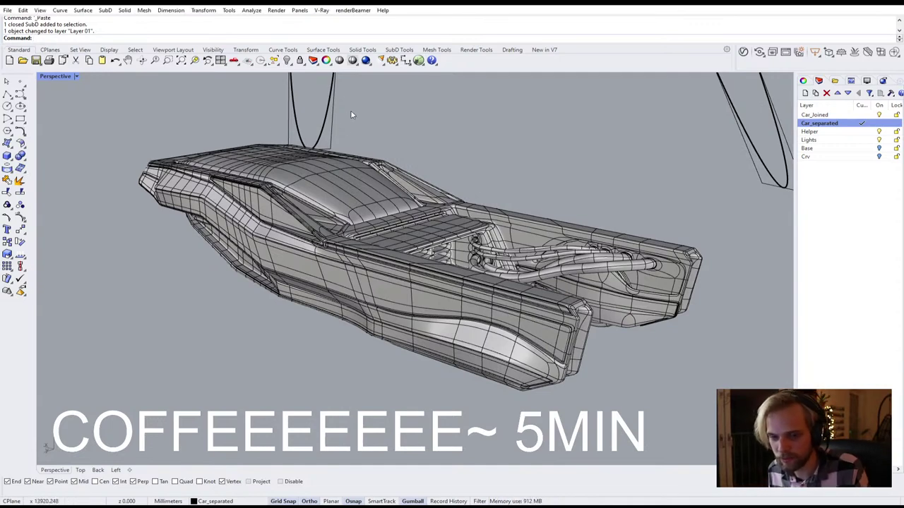
Set the V-Ray render output size to 1920 × 1080 in the render settings
left_click(743, 51)
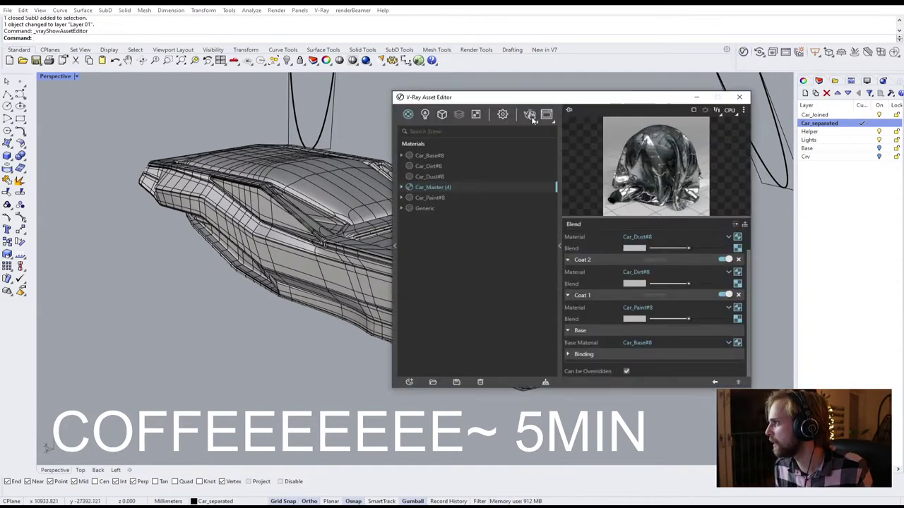
left_click(502, 115)
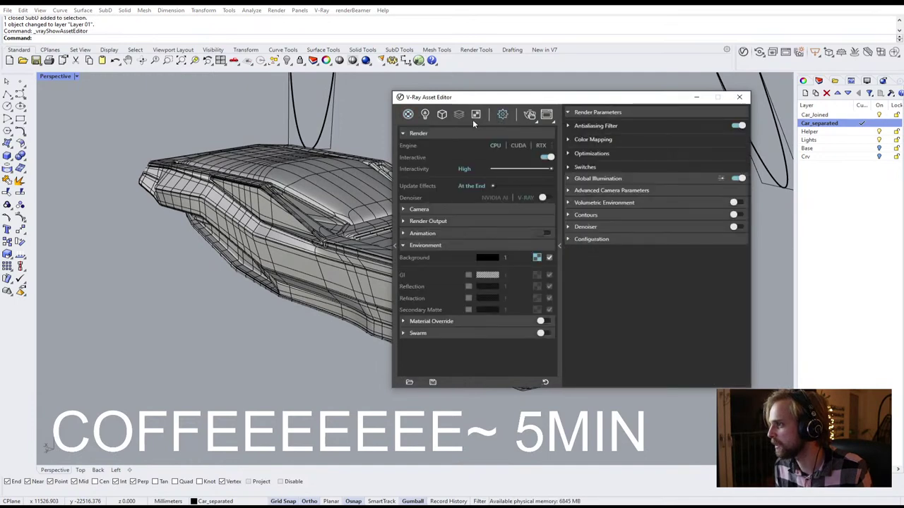
left_click(442, 221)
left_click(502, 240)
type("1080")
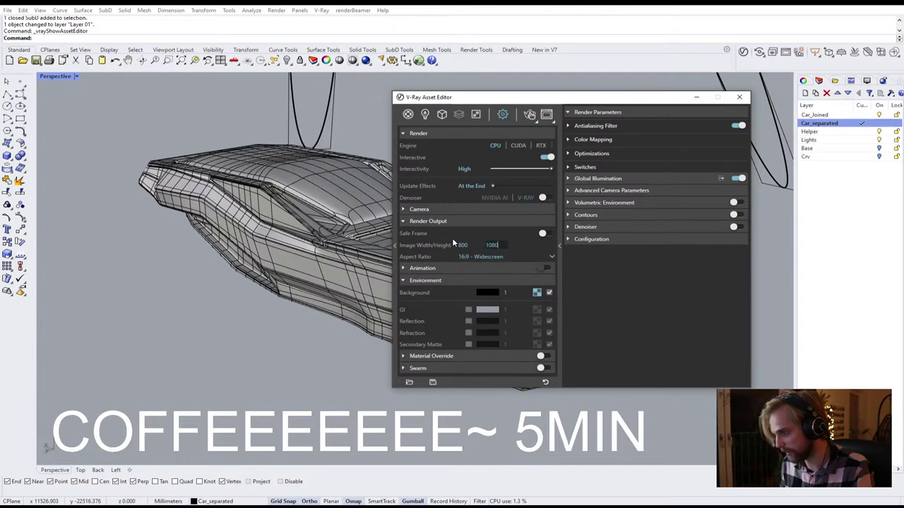
key("Return")
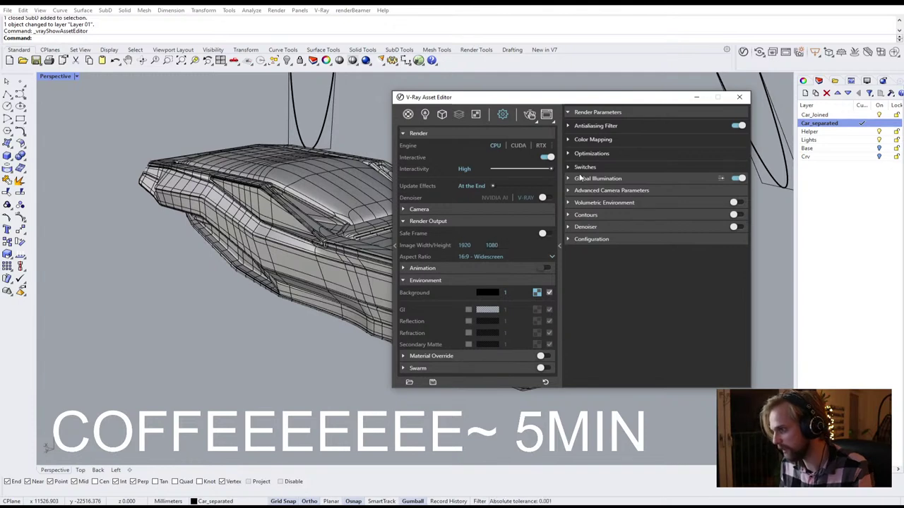
Start the interactive V-Ray render and reduce the frame buffer to a smaller window so the viewport can be reached
left_click(537, 124)
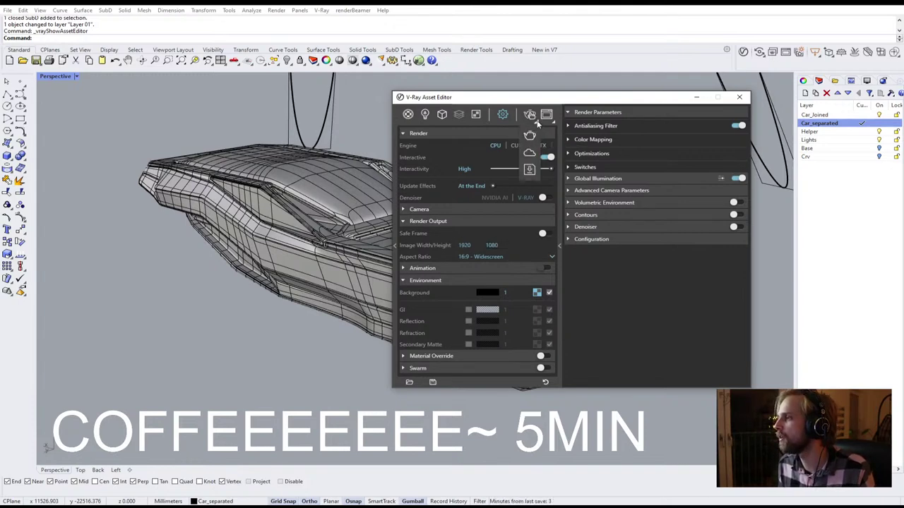
left_click(530, 116)
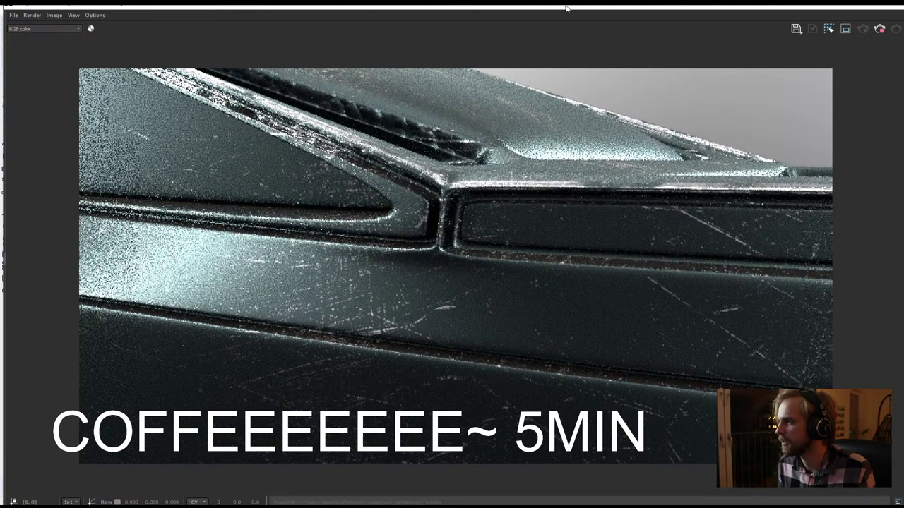
left_click_drag(566, 9, 633, 33)
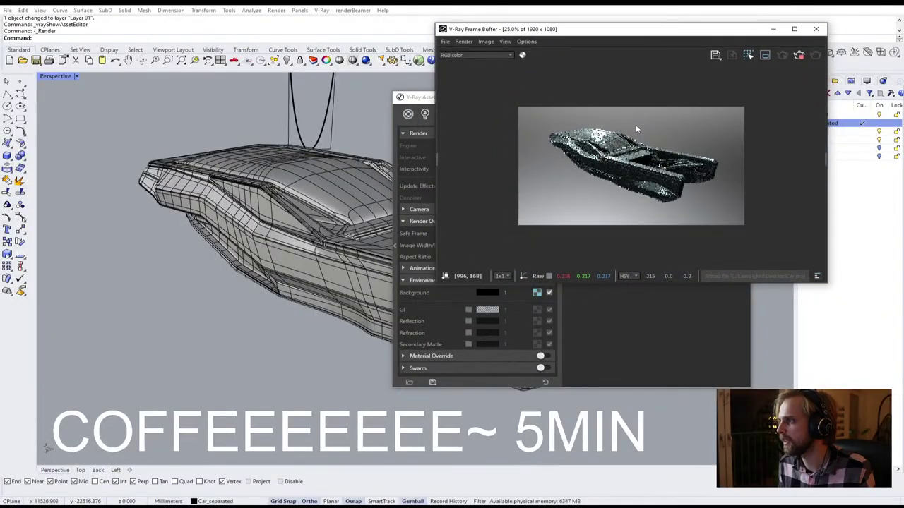
Frame the car's side panels around the rear tip of the side window as a close-up for the live render
scroll(332, 180, "up", 3)
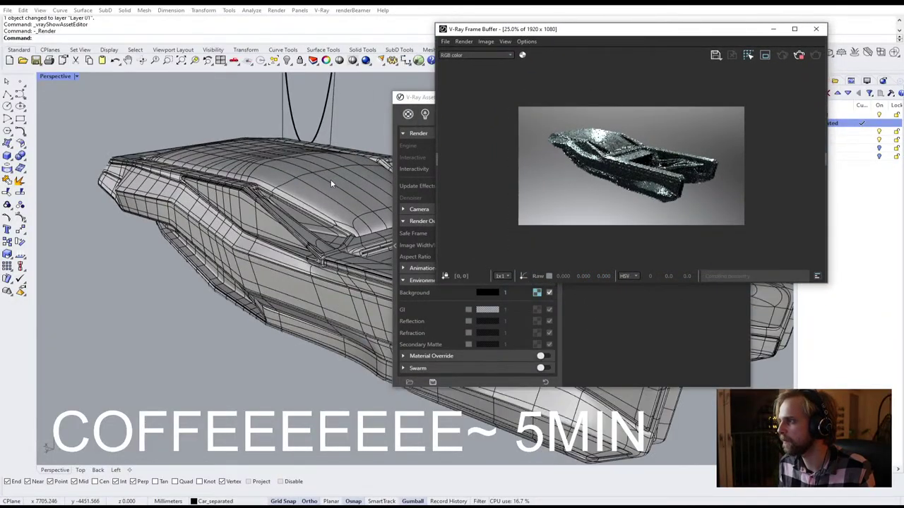
right_click_drag(330, 184, 298, 189)
scroll(311, 186, "up", 2)
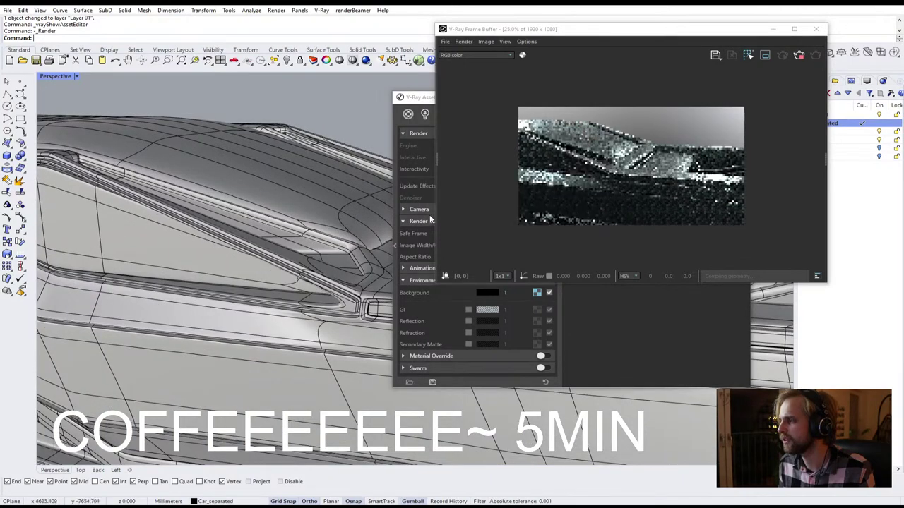
right_click_drag(270, 233, 299, 196, "shift")
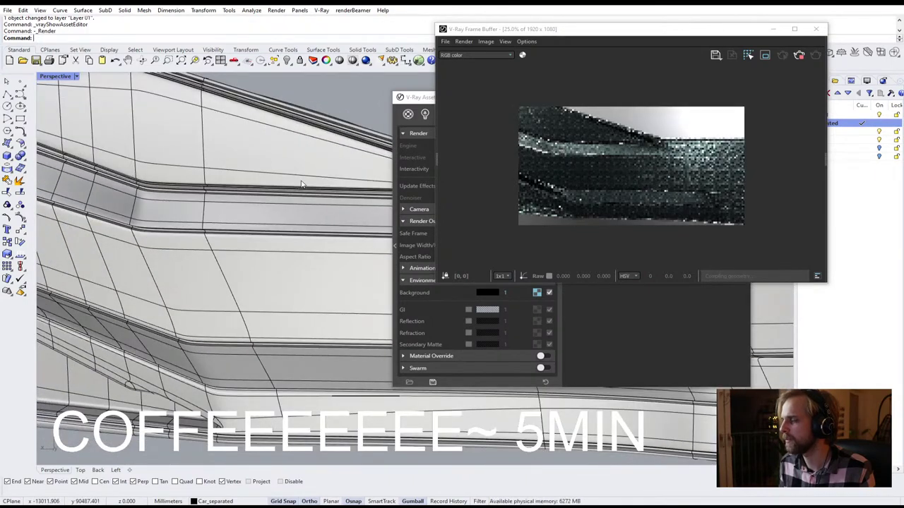
right_click_drag(302, 185, 286, 196, "shift")
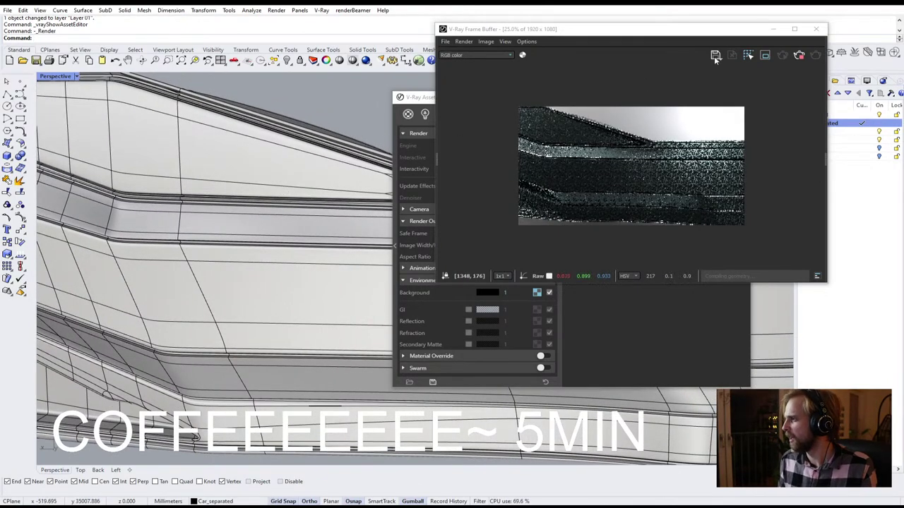
Maximize the frame buffer and examine the scratches, dirt and panel edges in the rendered car side up close
left_click(795, 29)
scroll(455, 266, "up", 2)
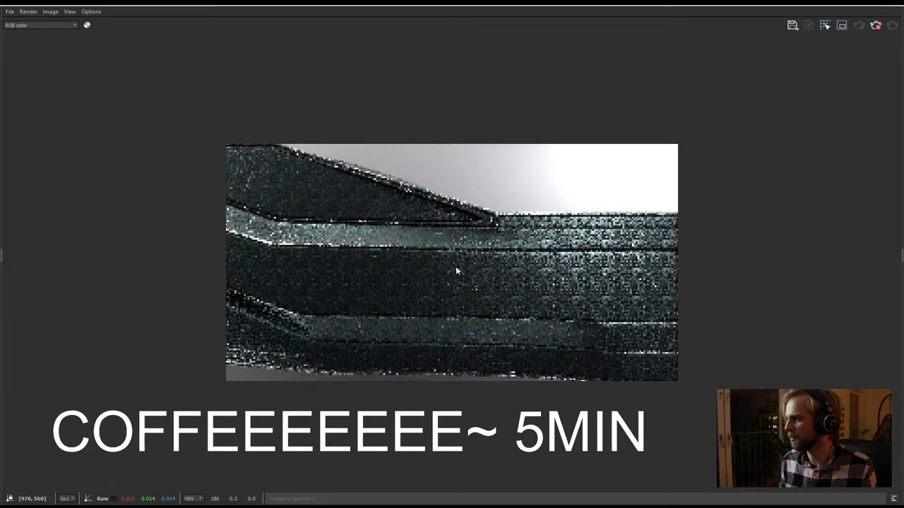
scroll(455, 266, "down", 1)
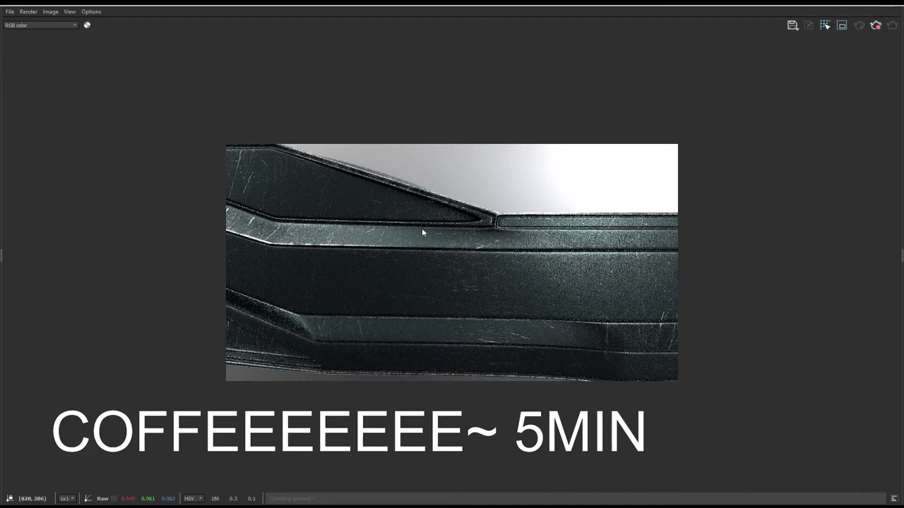
scroll(422, 230, "up", 2)
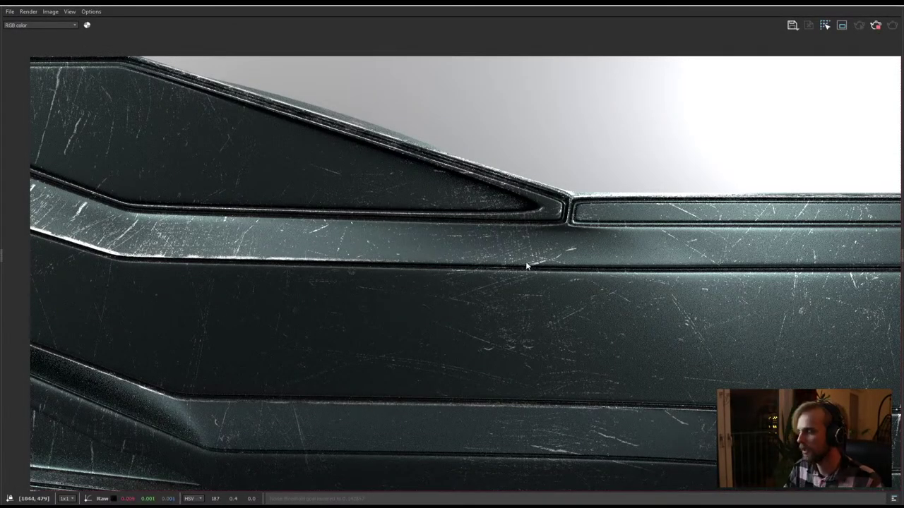
scroll(510, 257, "up", 2)
scroll(498, 234, "down", 2)
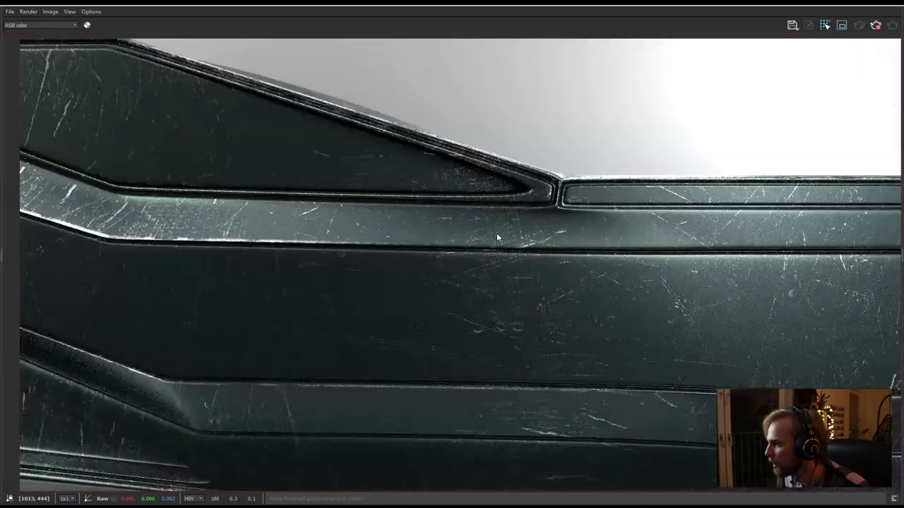
scroll(349, 191, "down", 1)
scroll(215, 384, "up", 2)
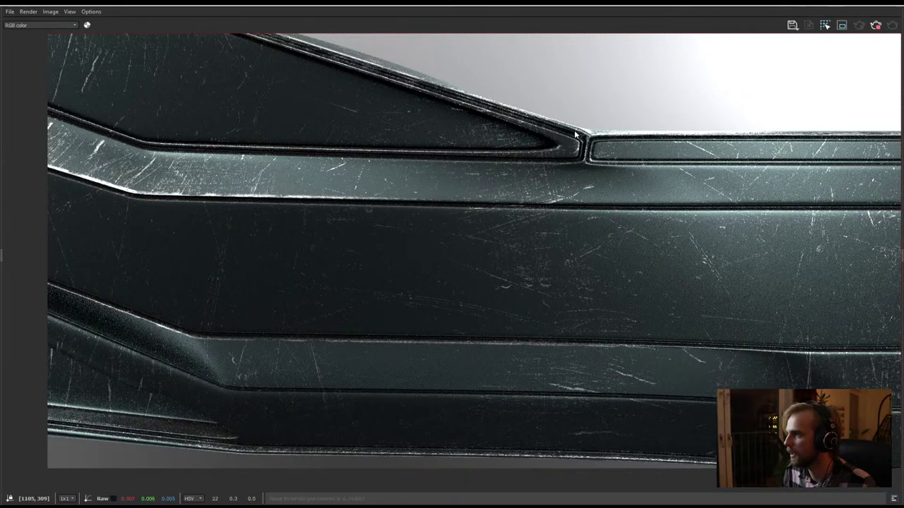
scroll(612, 151, "down", 2)
scroll(619, 169, "up", 2)
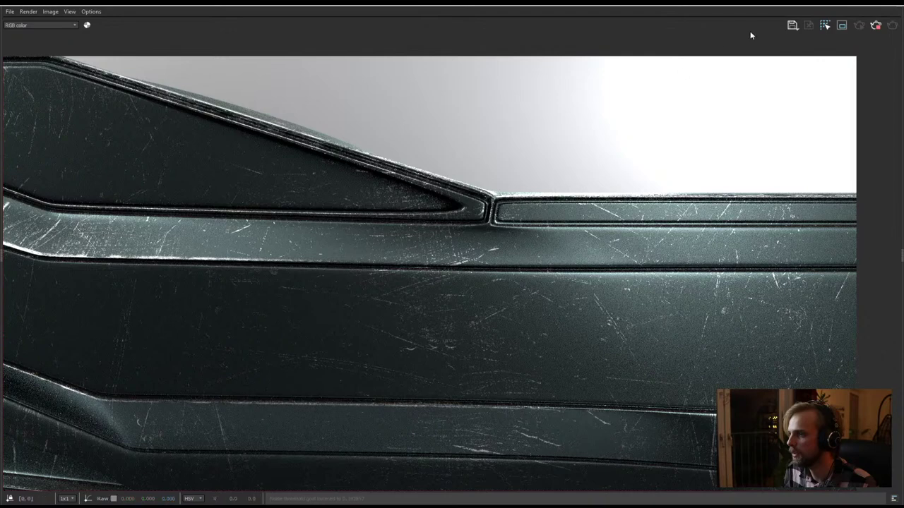
Stop the interactive render and close both the frame buffer and the V-Ray Asset Editor
left_click(873, 27)
left_click(891, 5)
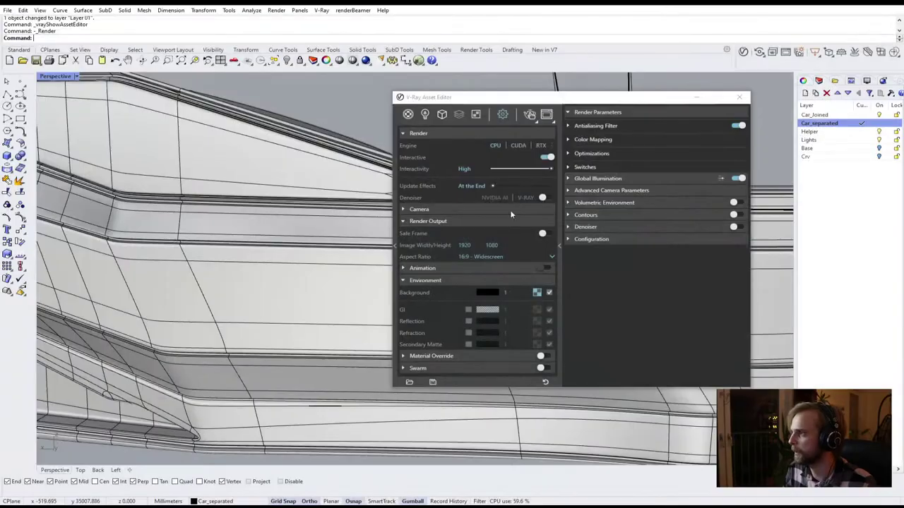
left_click(737, 99)
Examine the car's rear deck, pipes and underside, switching the SubD display to flat and back to smooth
right_click_drag(595, 135, 485, 163)
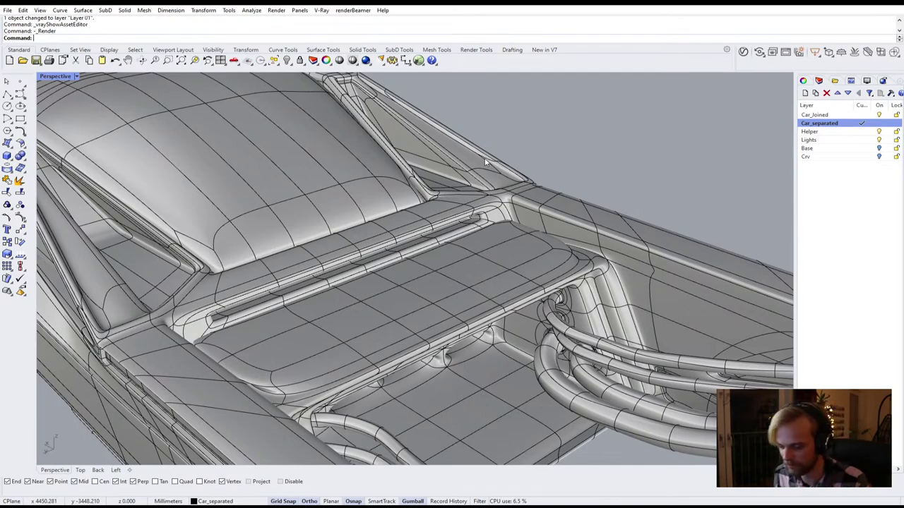
right_click_drag(712, 335, 571, 247)
key("Tab")
key("Tab")
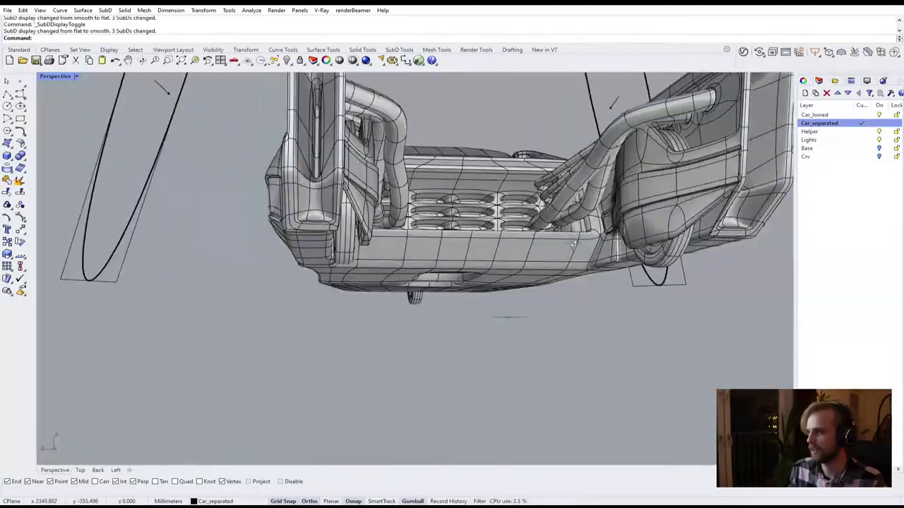
Switch the car SubDs to flat display after examining the rear panels and underside
left_click(399, 50)
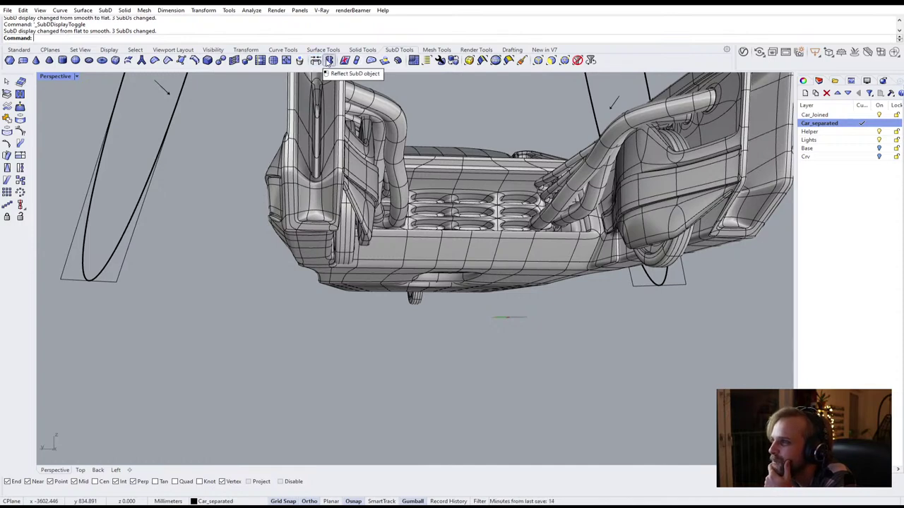
right_click_drag(342, 214, 336, 152)
scroll(335, 151, "up", 5)
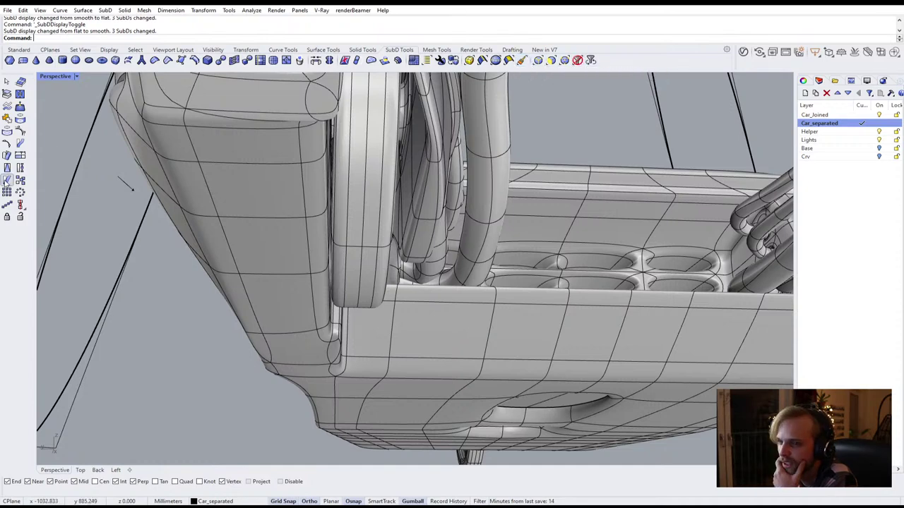
scroll(292, 239, "down", 2)
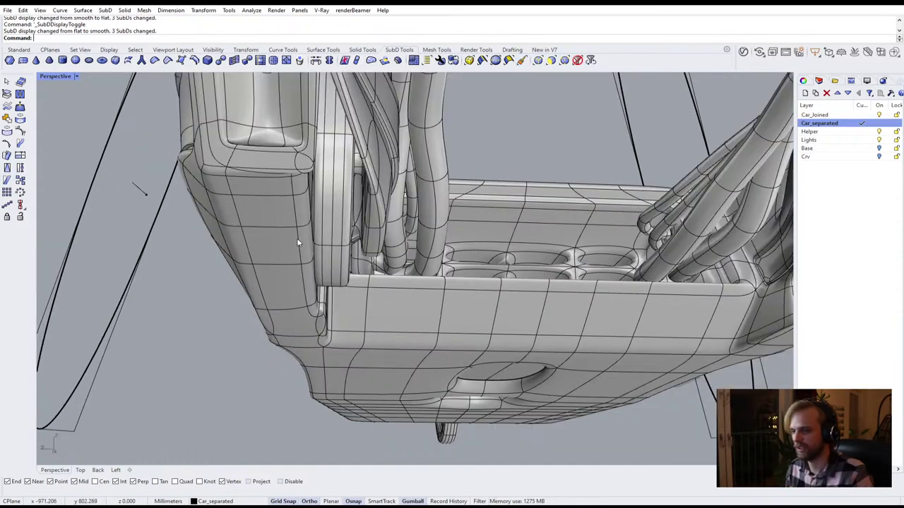
mouse_move(290, 238)
right_mouse_down()
mouse_move(286, 218)
mouse_move(321, 192)
mouse_move(339, 192)
mouse_move(420, 259)
mouse_move(300, 257)
mouse_move(426, 265)
right_mouse_up()
key("Tab")
scroll(340, 192, "down", 3)
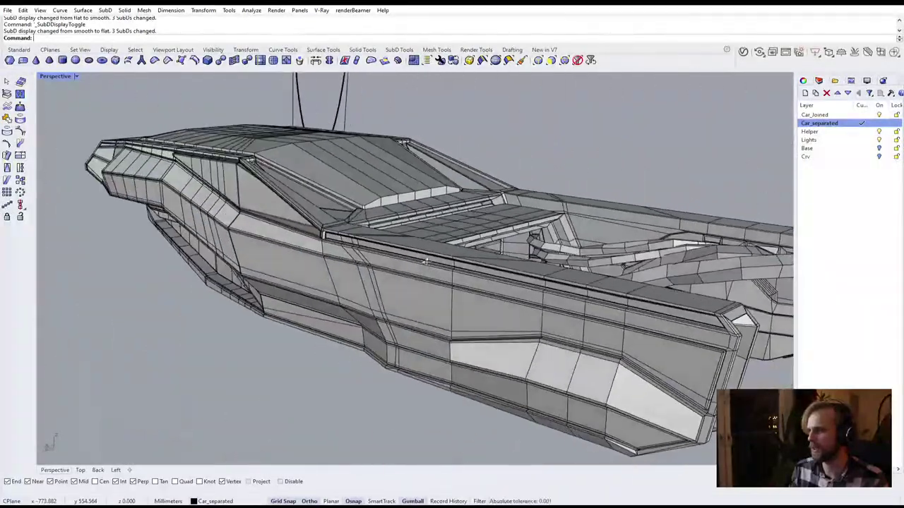
Hide the Car_Joined layer so that only the separated car copy is shown
left_click(426, 264)
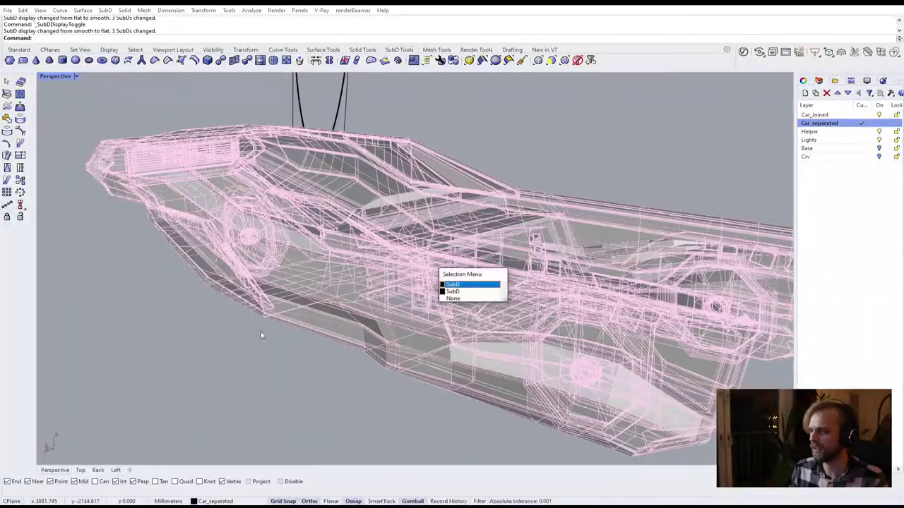
left_click(453, 298)
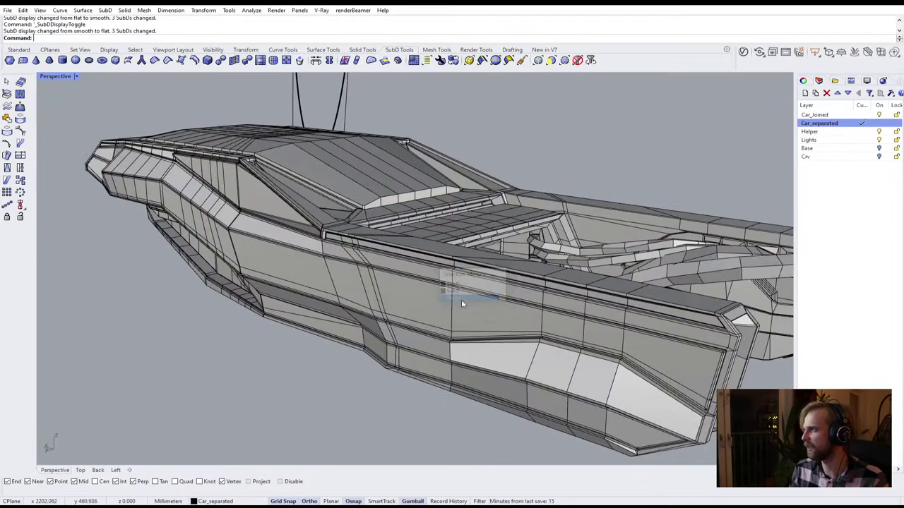
left_click(879, 115)
left_click(404, 202)
key("Escape")
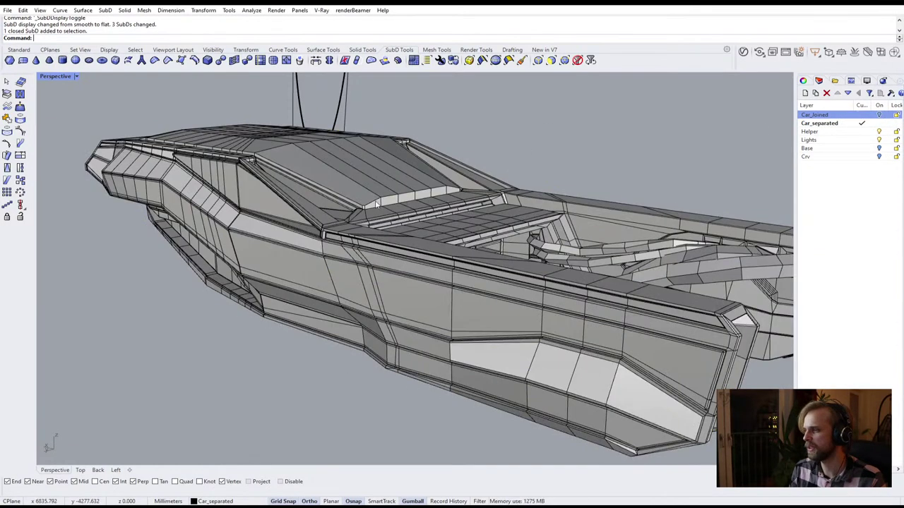
Extract the control polygon of the separated car SubD as a mesh with ExtractControlPolygon
left_click(376, 205)
type("ex")
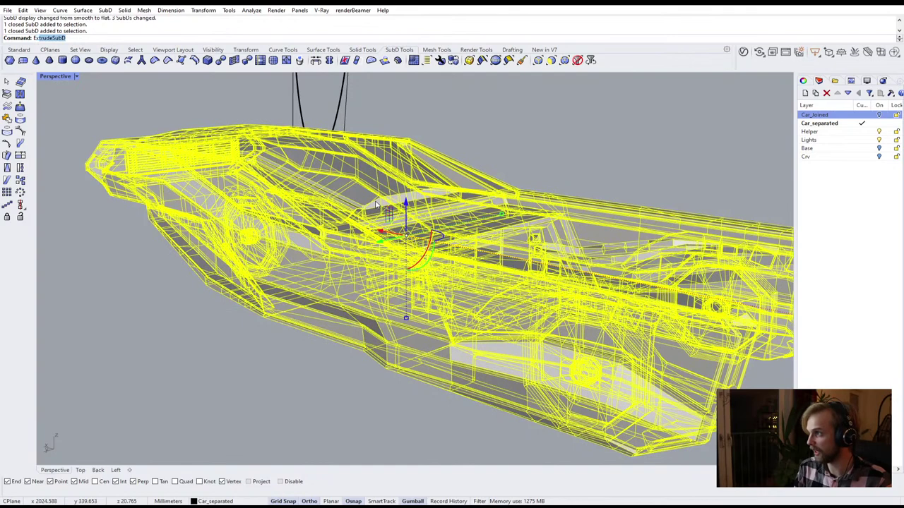
type("tract")
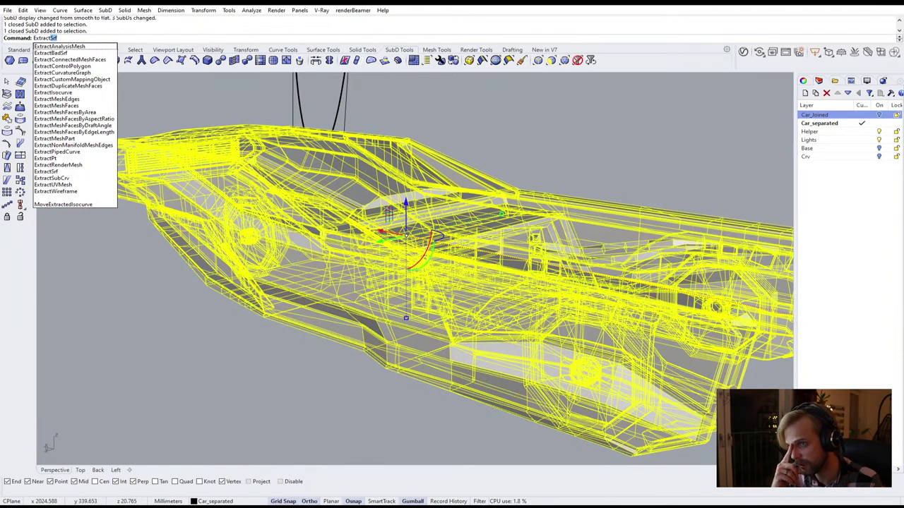
type("ControlPolygon")
key("Return")
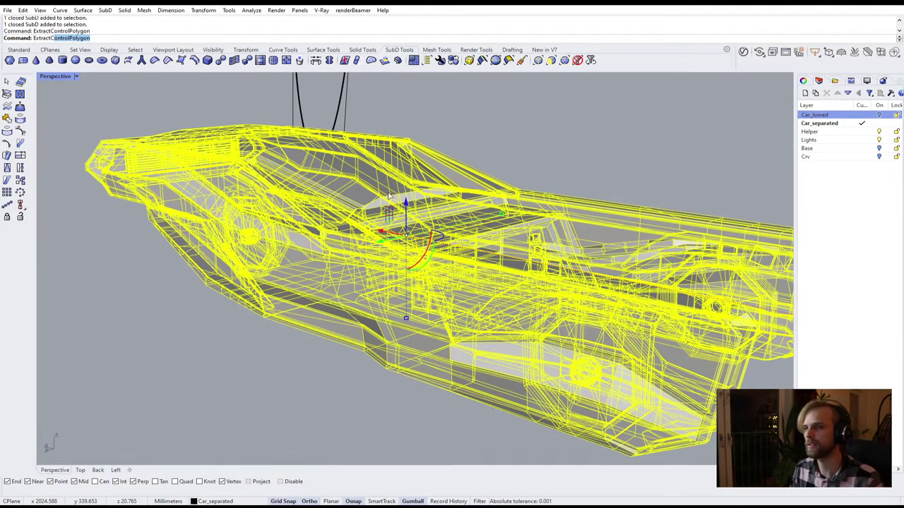
right_click_drag(218, 283, 279, 278)
key("Delete")
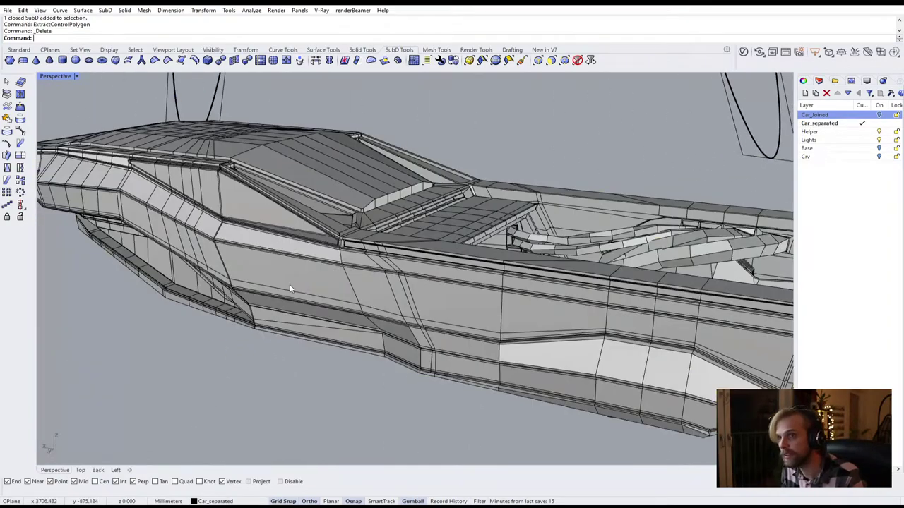
left_click(290, 288)
left_click(242, 391)
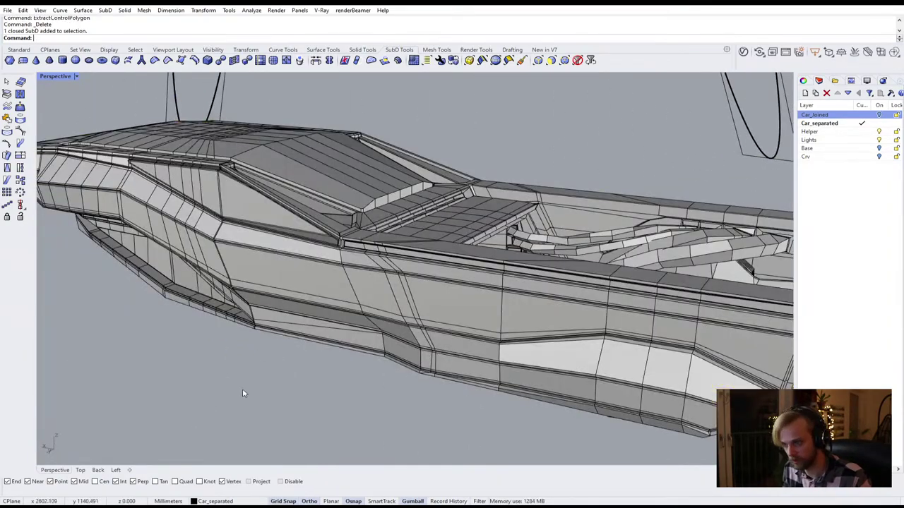
key("ctrl+z")
key("Escape")
Delete the original car SubD, leaving the extracted control polygon mesh
left_click(326, 272)
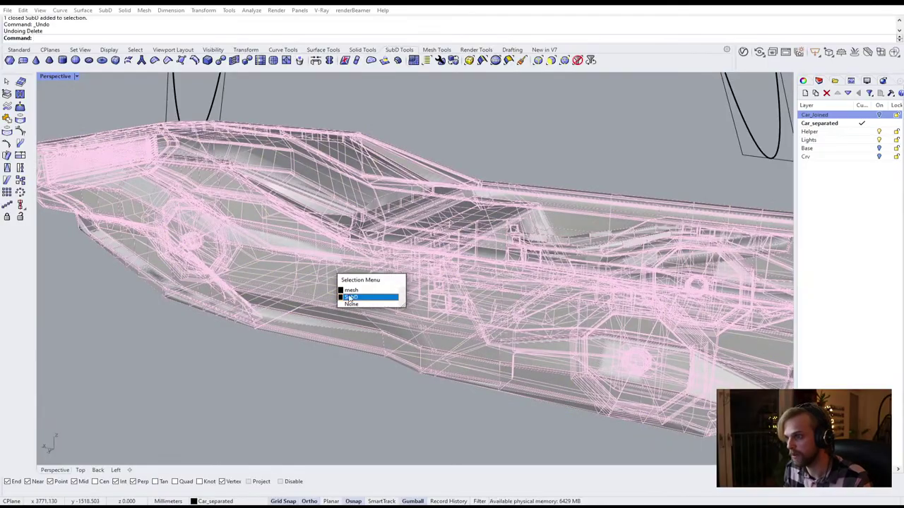
left_click(350, 298)
key("Delete")
right_click_drag(348, 304, 315, 311)
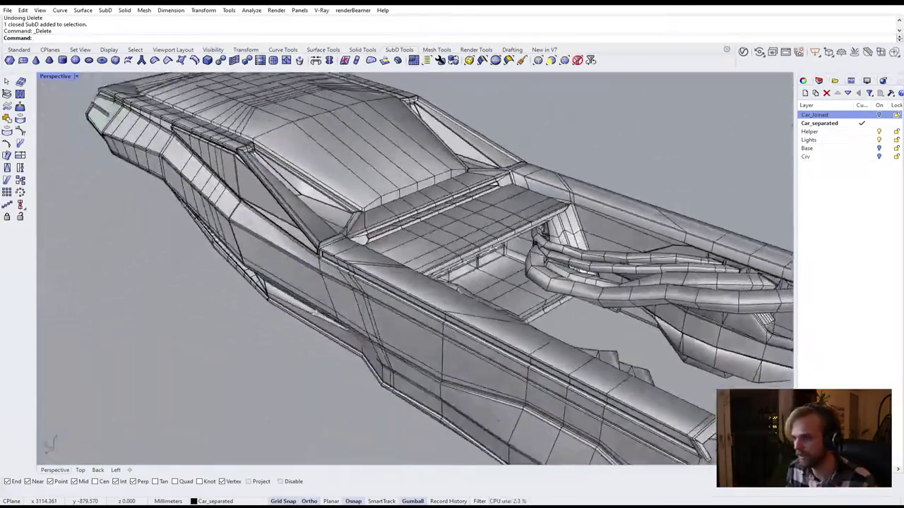
Extract the connected faces of the two hub parts inside the rear wheel from the car mesh with ExtractMeshFaces
right_click_drag(198, 252, 320, 313)
scroll(322, 315, "up", 6)
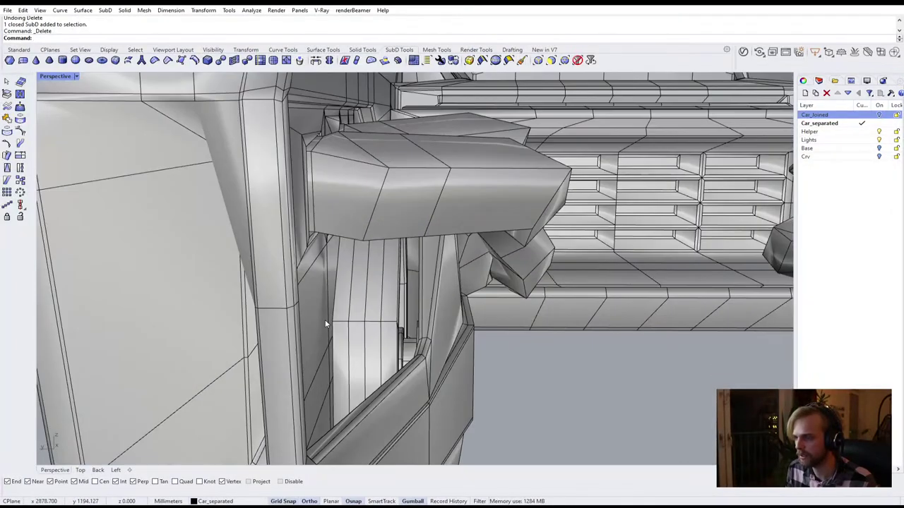
scroll(338, 338, "up", 3)
scroll(335, 335, "up", 2)
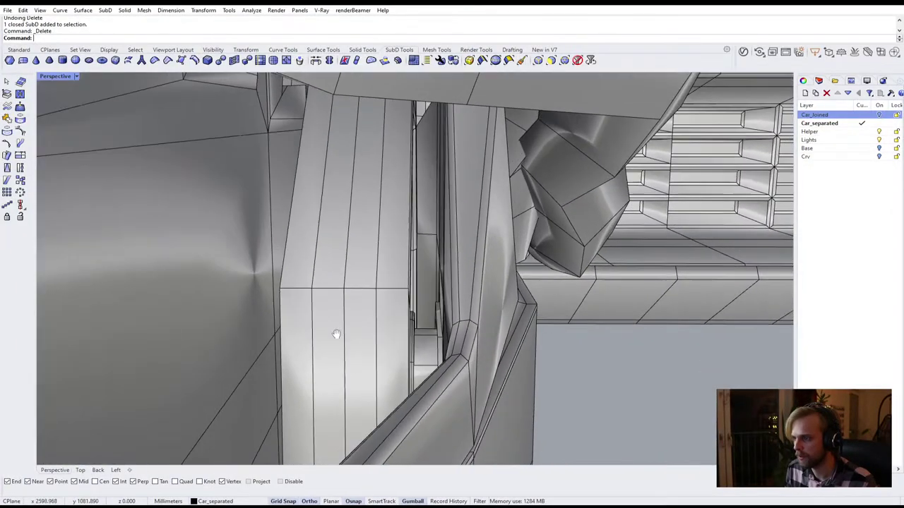
scroll(416, 361, "up", 4)
left_click(435, 355, "ctrl+shift")
double_click(429, 411, "ctrl+shift")
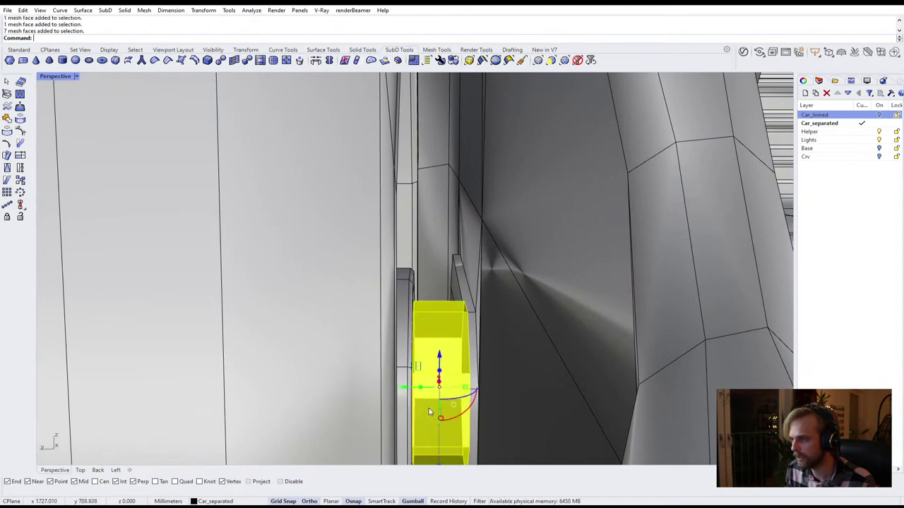
mouse_move(422, 387)
right_mouse_down()
mouse_move(417, 379)
mouse_move(420, 388)
mouse_move(438, 387)
right_mouse_up()
right_click_drag(447, 384, 466, 383)
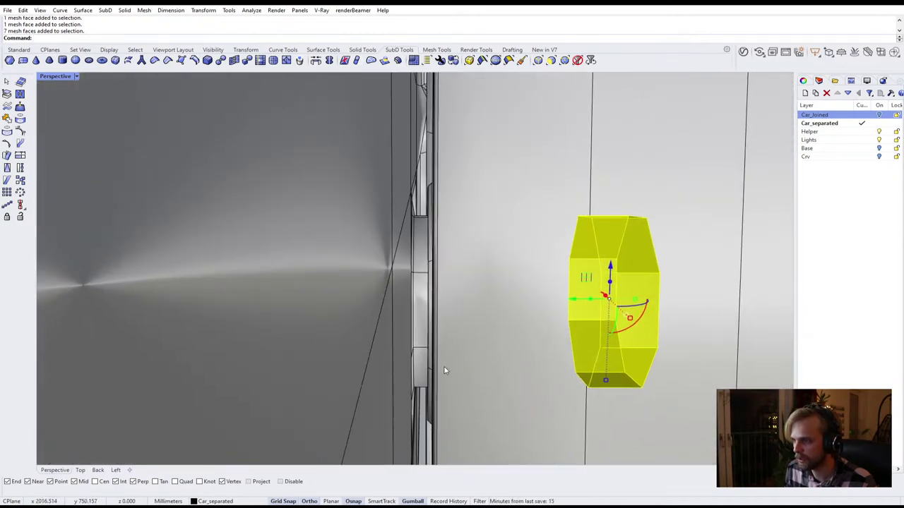
left_click(418, 261, "ctrl+shift")
left_click(422, 292, "ctrl+shift")
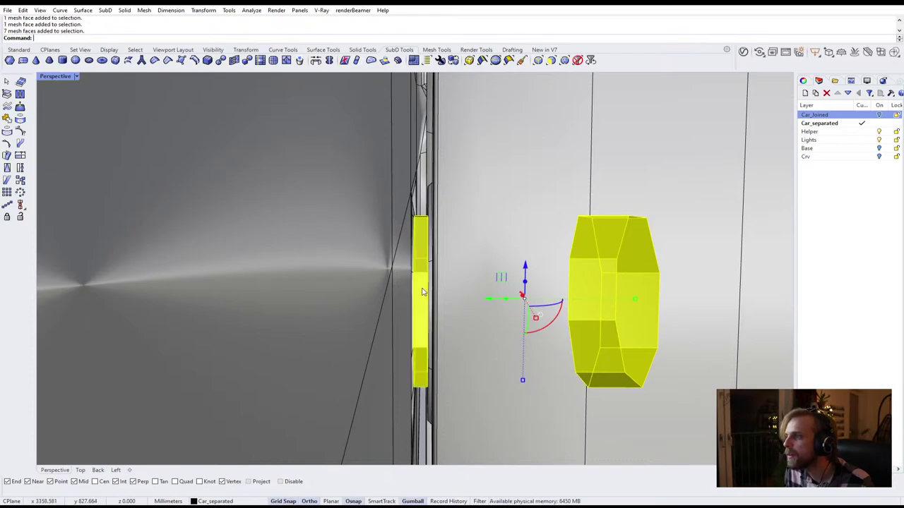
scroll(423, 292, "down", 9)
right_click_drag(422, 292, 354, 294)
scroll(399, 313, "down", 5)
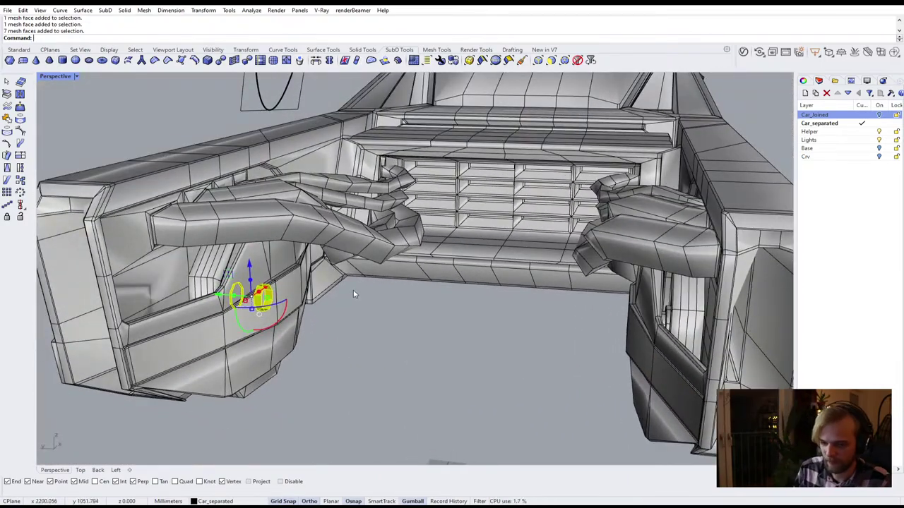
type("plit")
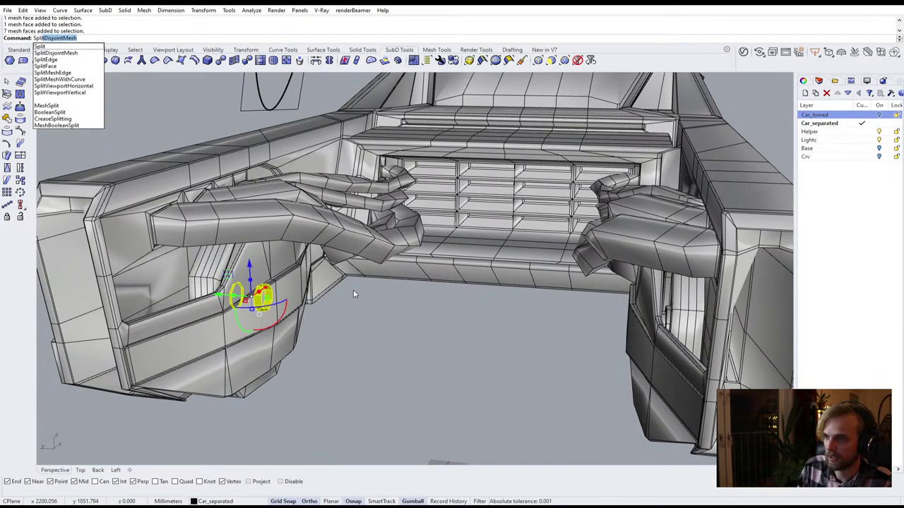
key("BackSpace")
key("BackSpace")
key("BackSpace")
key("BackSpace")
type("Ex")
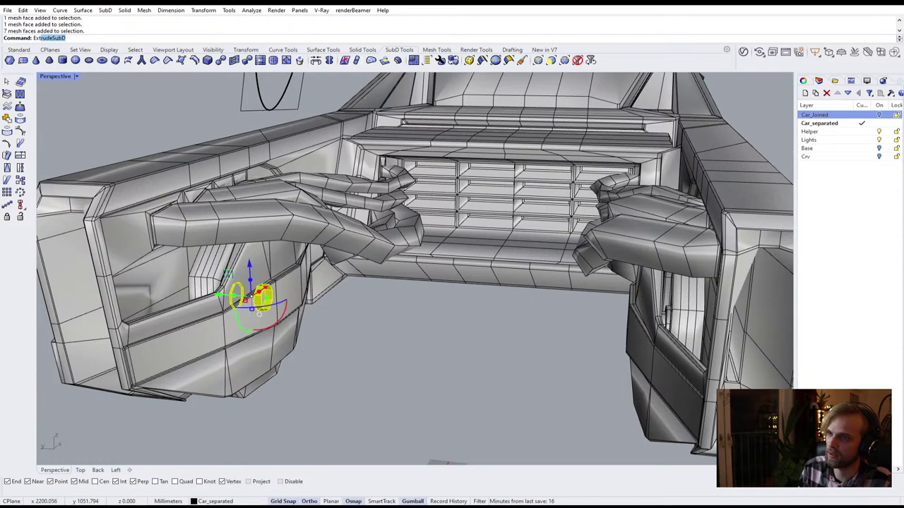
type("tract")
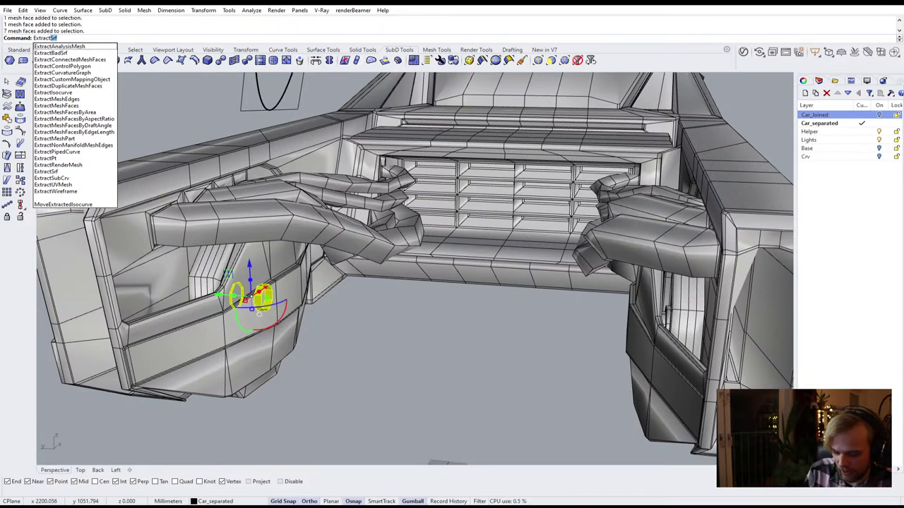
type("MeshF")
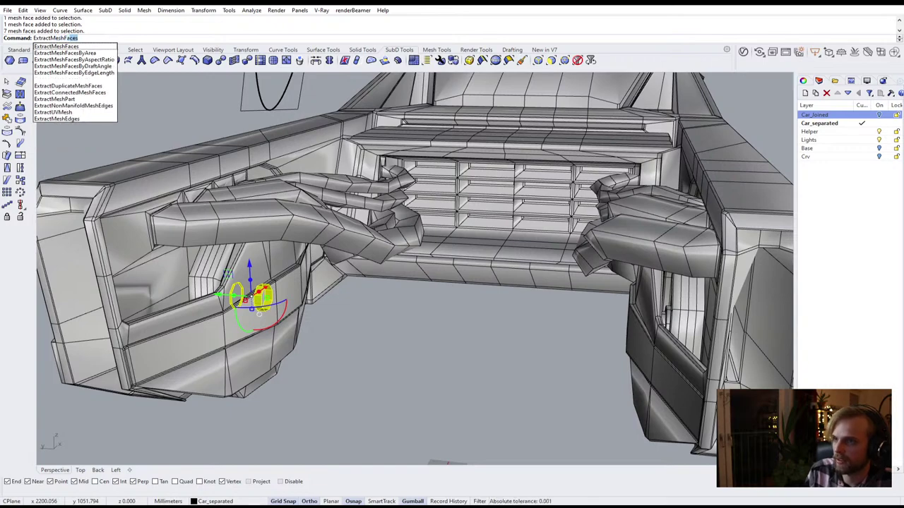
key("Return")
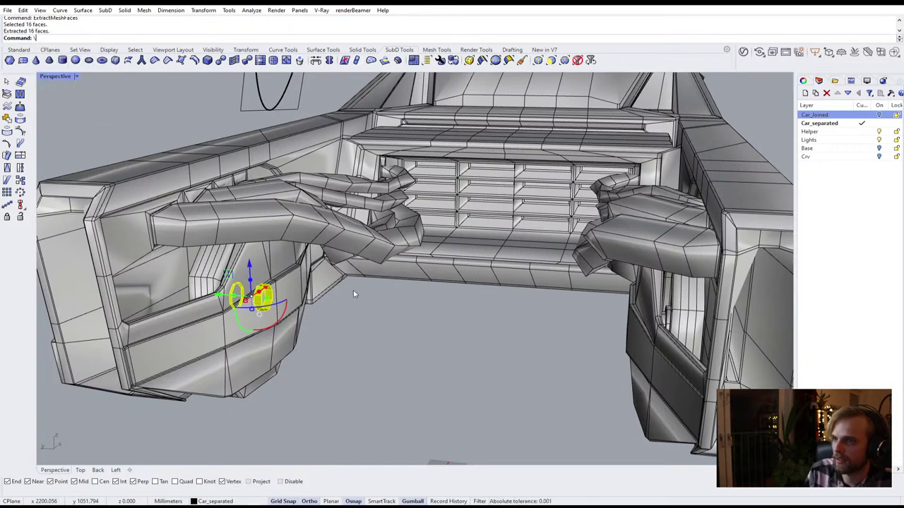
Check the car mesh around the rear wheel where the hub faces were extracted
right_click_drag(353, 290, 372, 274)
right_click_drag(326, 359, 339, 329)
left_click(397, 317)
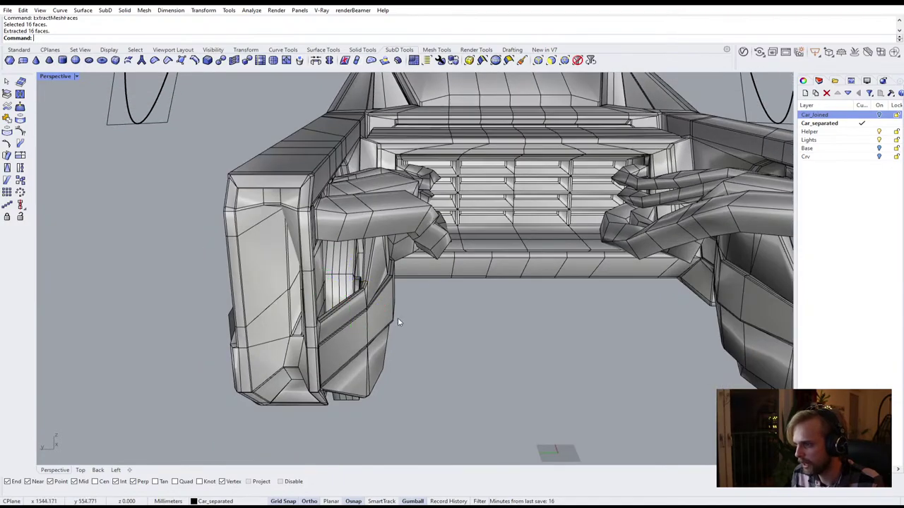
scroll(375, 308, "up", 3)
scroll(374, 301, "up", 2)
right_click_drag(374, 301, 395, 302)
scroll(392, 301, "up", 2)
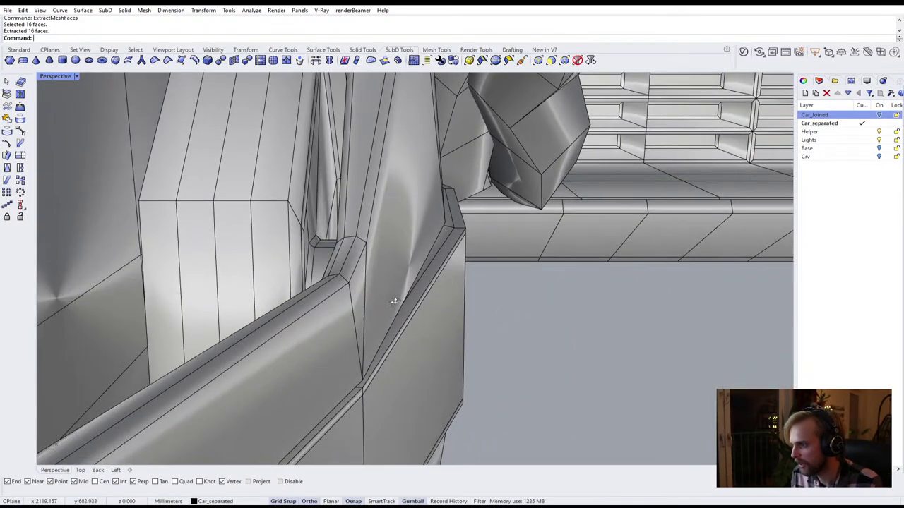
left_click(396, 305)
right_click(395, 302)
left_click(336, 267)
left_click(319, 252)
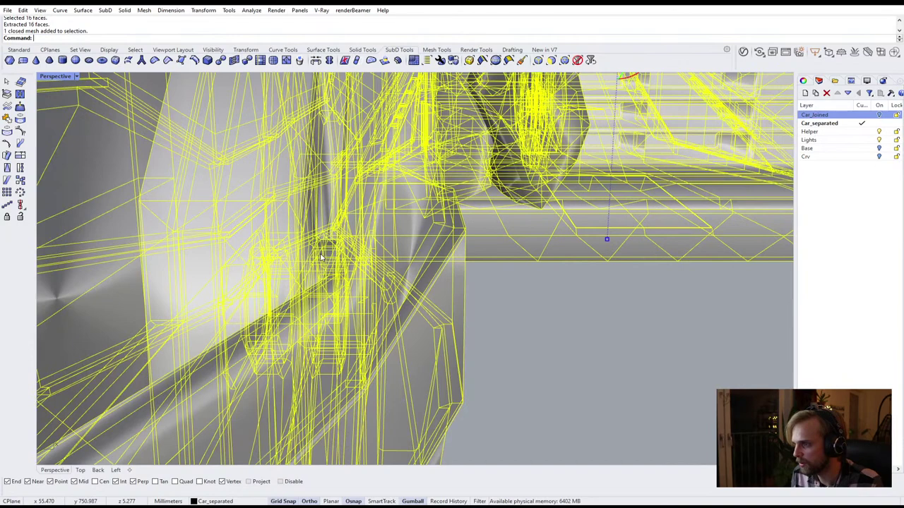
key("Escape")
left_click(327, 253)
key("Escape")
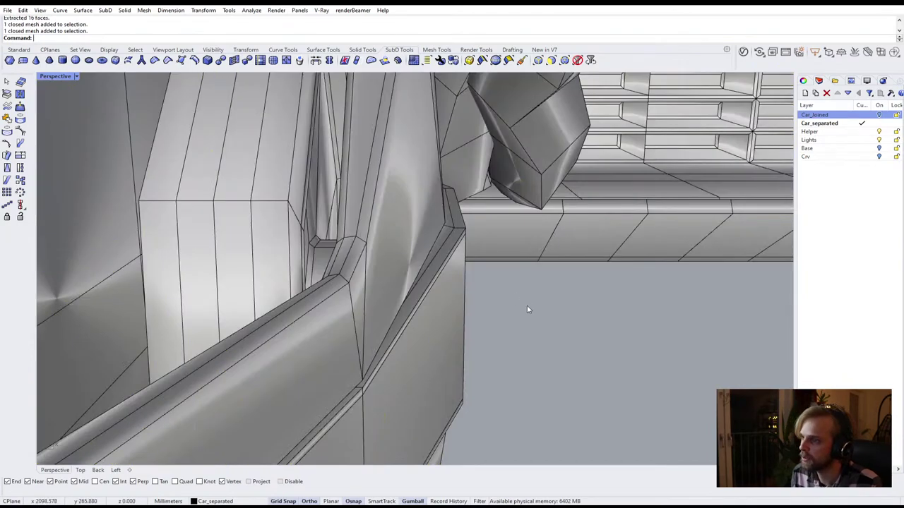
Undo the mesh face extraction and the preceding edits back to the car SubD before its control polygon was extracted
key("ctrl+z")
scroll(383, 273, "up", 3)
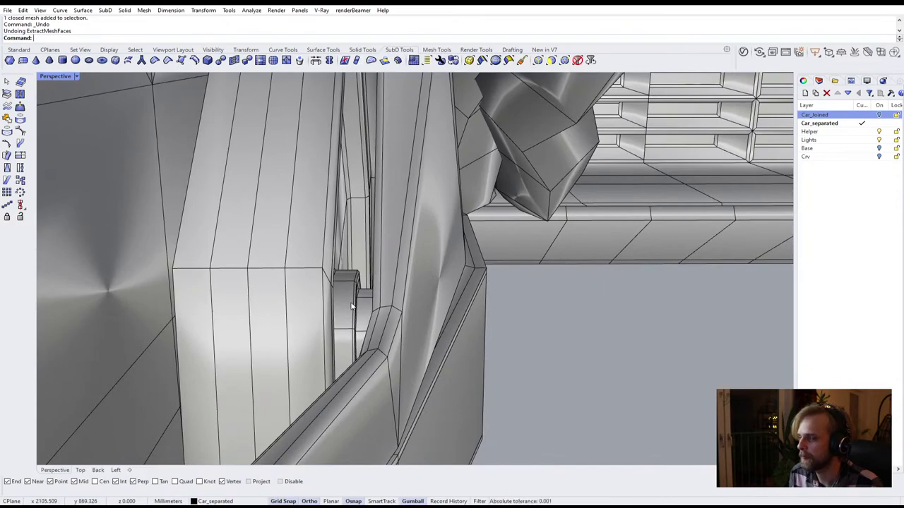
scroll(352, 306, "down", 6)
right_click_drag(429, 288, 382, 289)
key("ctrl+z")
key("ctrl+z")
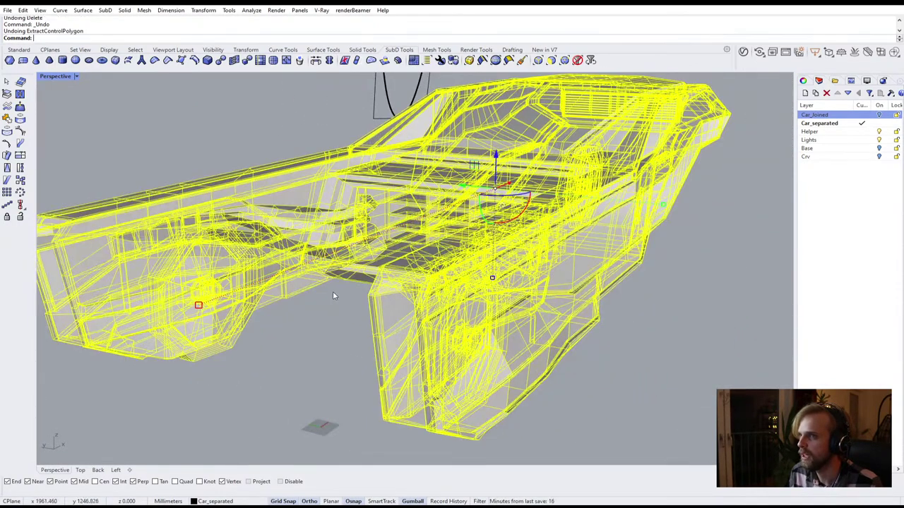
key("ctrl+z")
right_click_drag(307, 340, 403, 349)
left_click(197, 276)
left_click(355, 363)
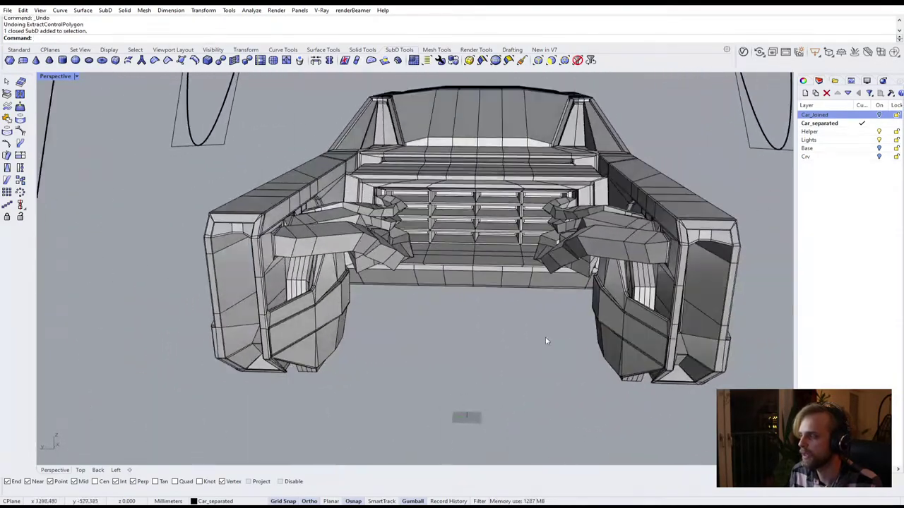
right_click_drag(544, 341, 505, 337)
type("ClippingPlane")
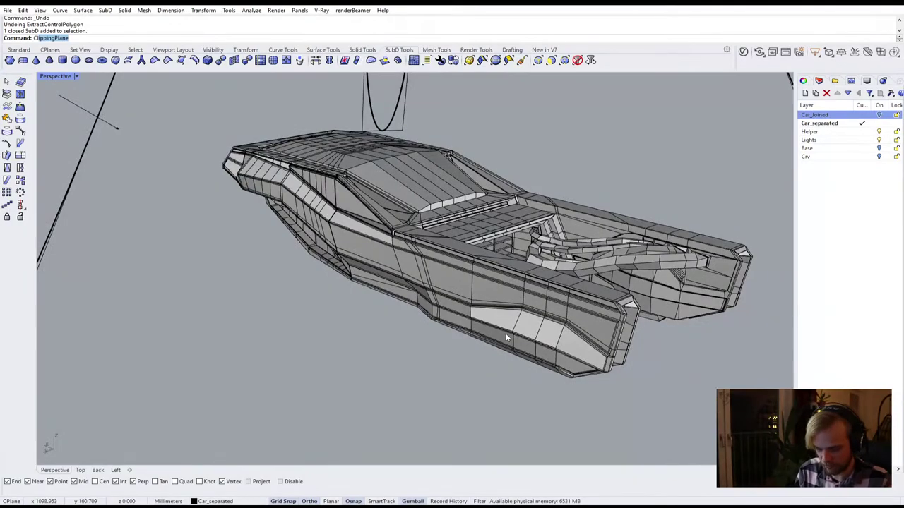
key("Return")
left_click(275, 320)
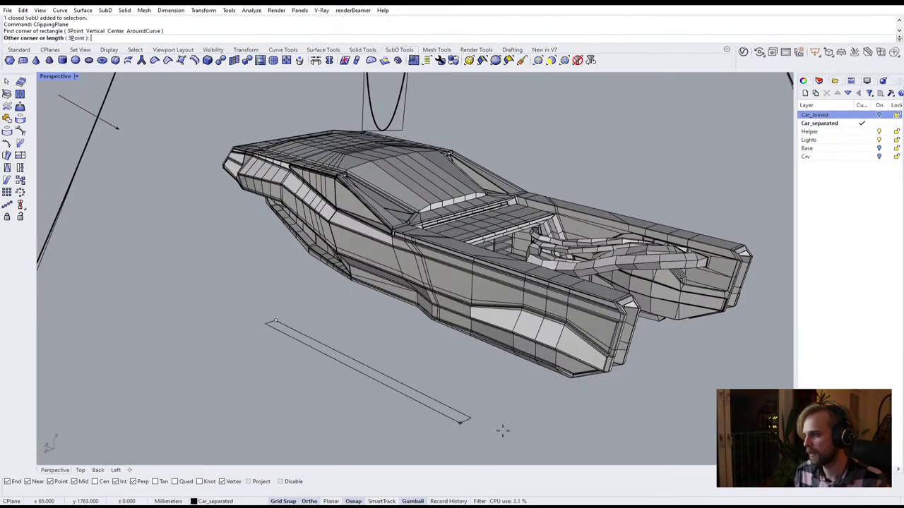
key("Escape")
Select the edge loop that runs around the car's roof and windshield panel
right_click_drag(515, 338, 339, 417)
scroll(489, 195, "up", 5)
right_click_drag(487, 196, 339, 313)
scroll(339, 313, "up", 10)
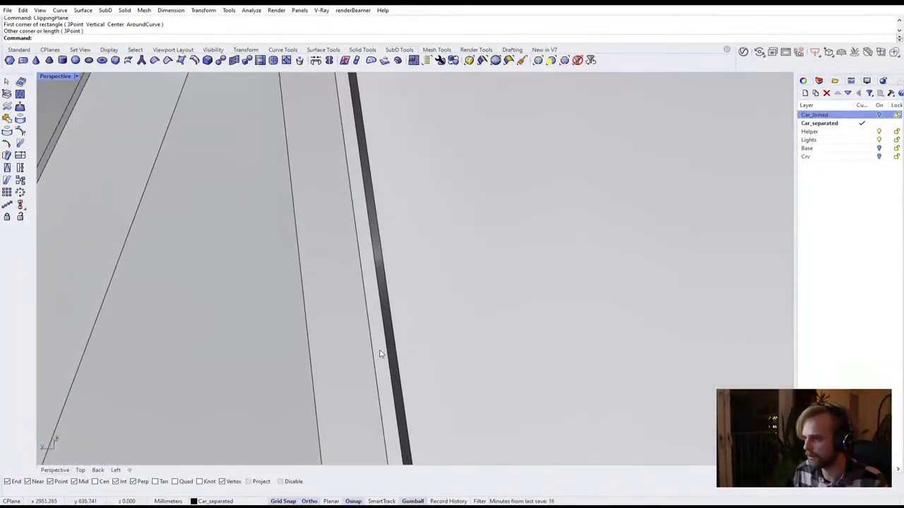
left_click(377, 349, "ctrl+shift")
scroll(379, 350, "down", 8)
scroll(400, 406, "up", 6)
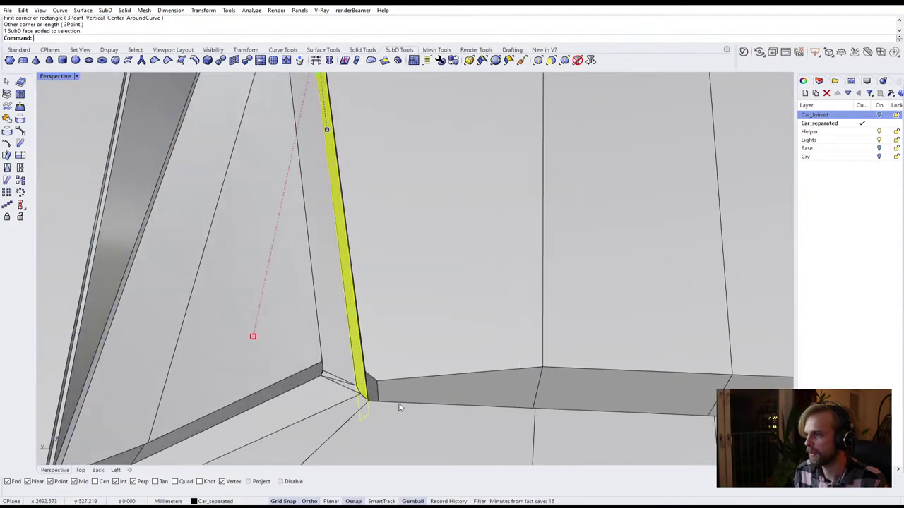
right_click_drag(399, 406, 426, 374)
scroll(406, 402, "up", 3)
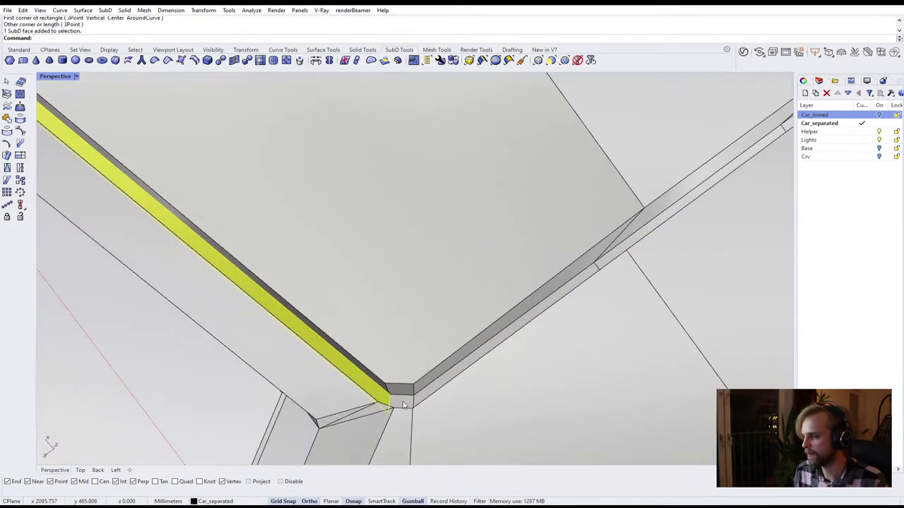
key("Escape")
double_click(407, 396, "ctrl+shift")
scroll(428, 378, "down", 12)
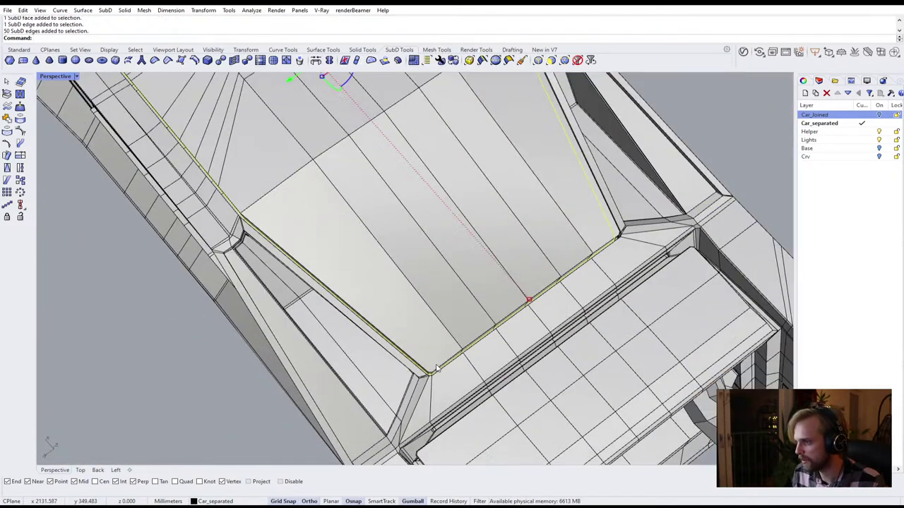
right_click_drag(424, 377, 370, 256)
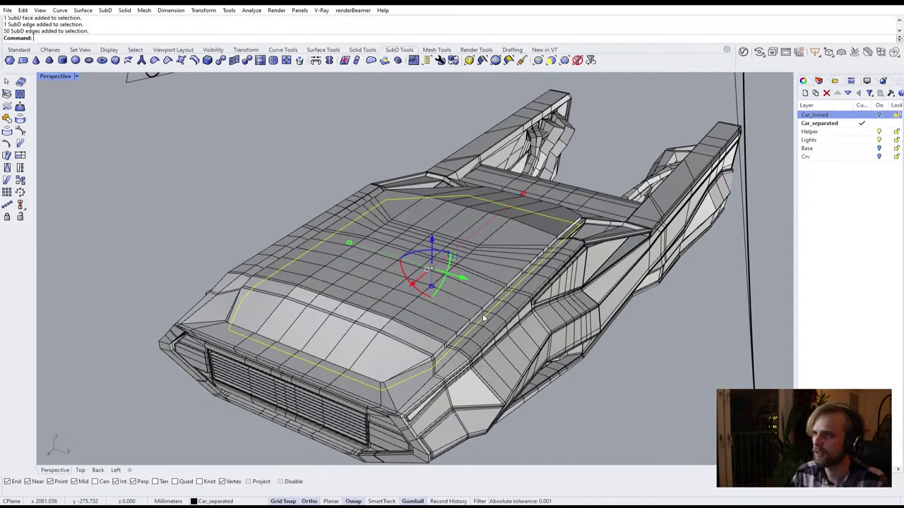
Try to split the car along the selected edge loop with SplitDisjointMesh
type("SplitDisjointMesh")
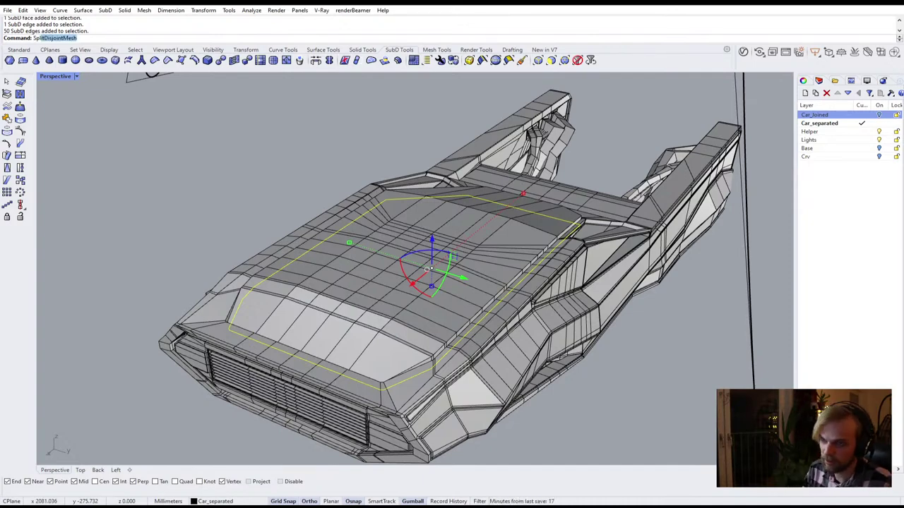
key("Return")
key("Return")
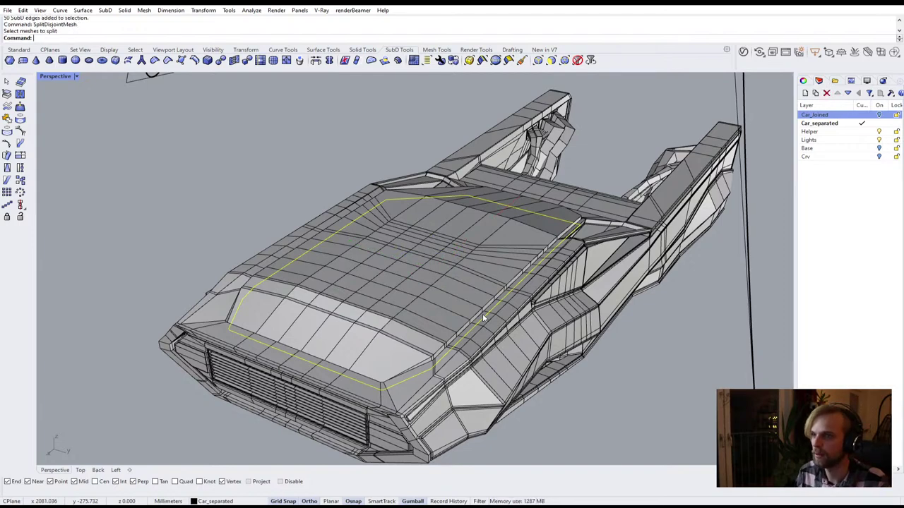
type("Split")
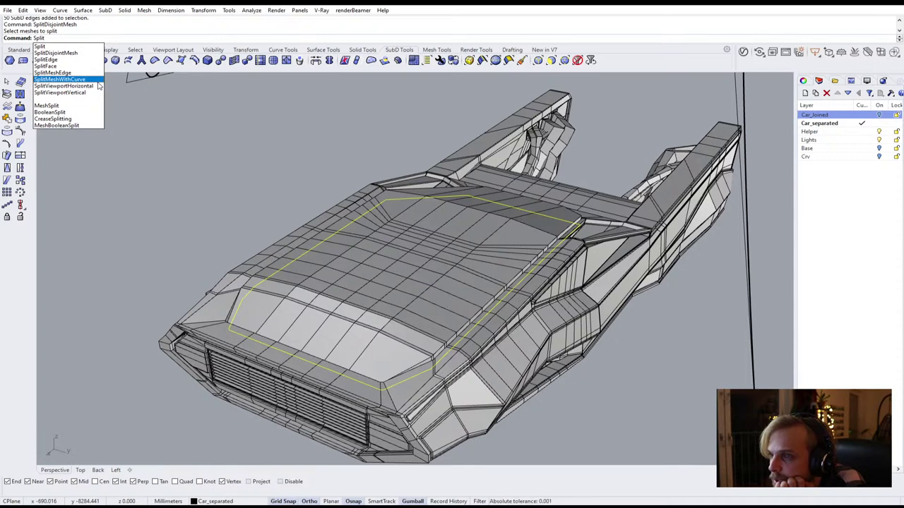
left_click(79, 121)
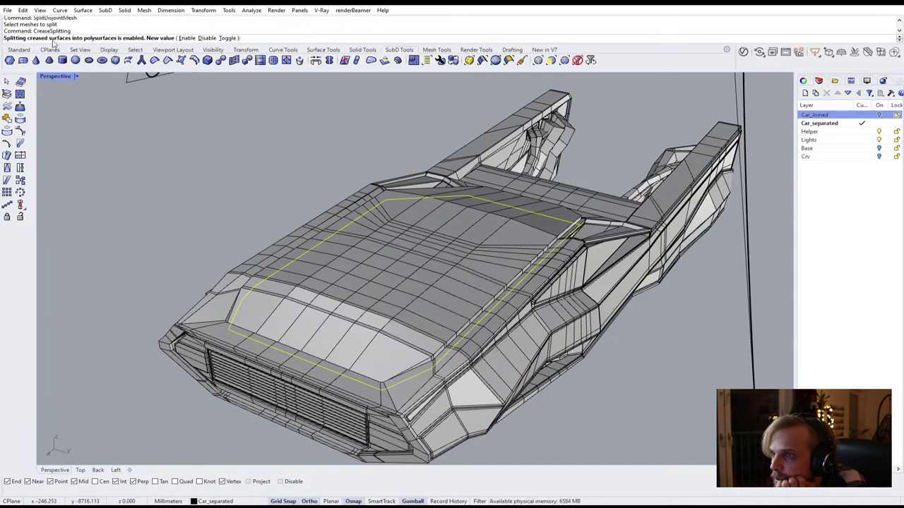
key("Escape")
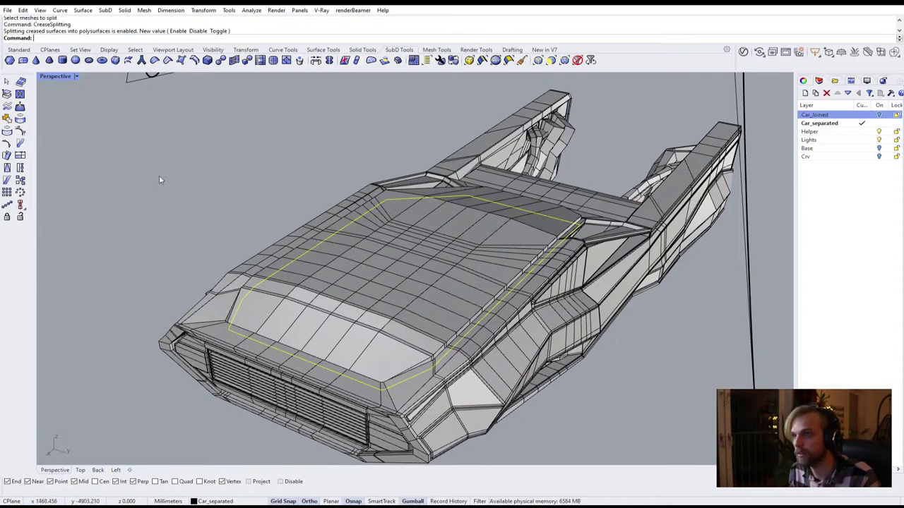
type("Split")
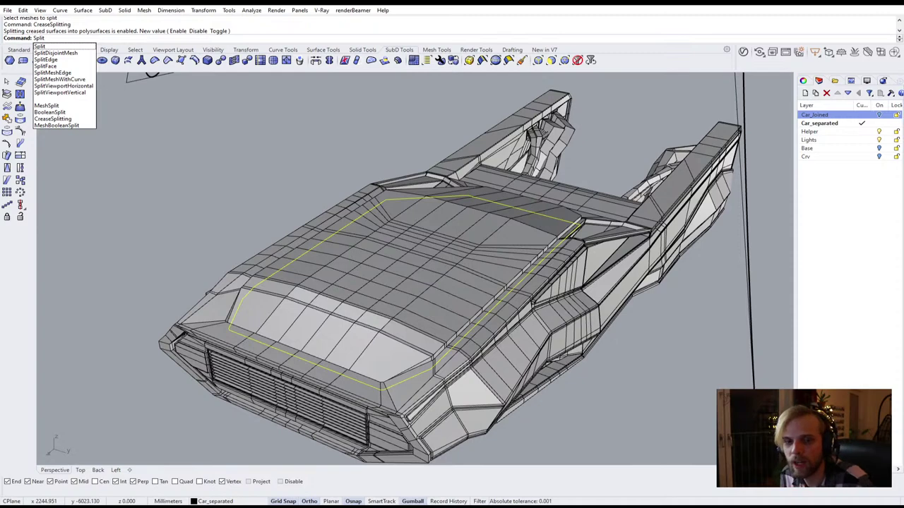
key("Return")
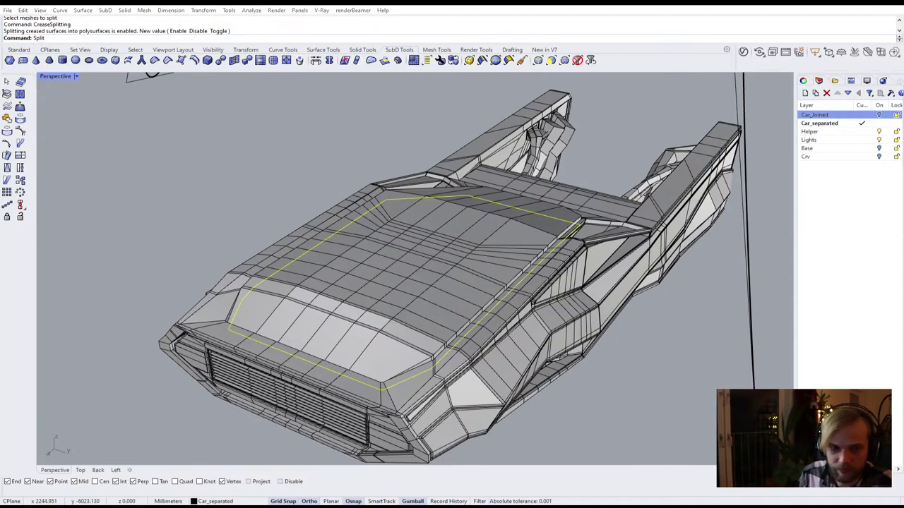
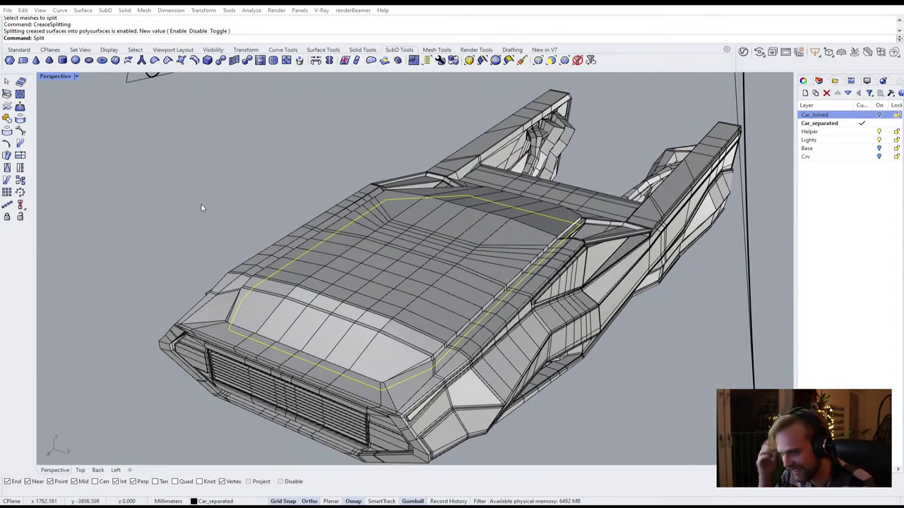
right_click_drag(258, 220, 215, 238)
key("Escape")
Extract the control polygon mesh of the car SubD with ExtractControlPolygon
right_click_drag(353, 275, 260, 259)
scroll(261, 260, "up", 6)
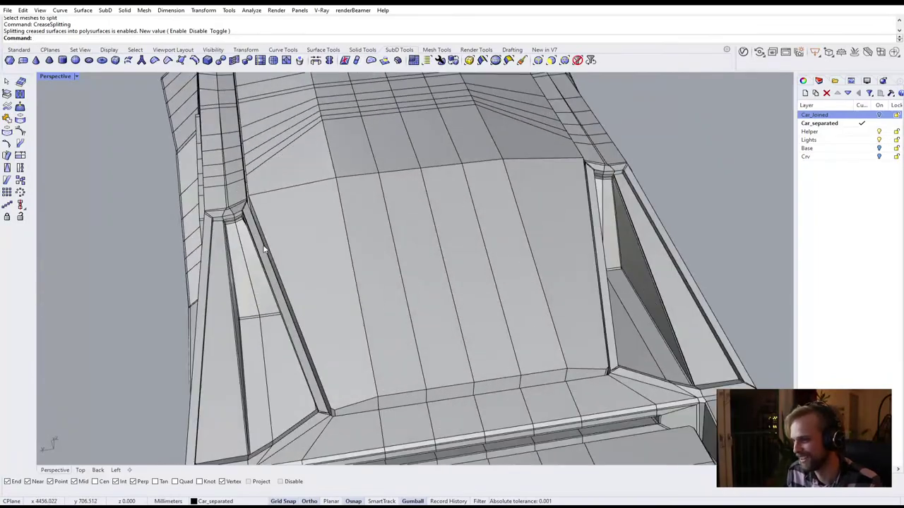
scroll(265, 248, "down", 8)
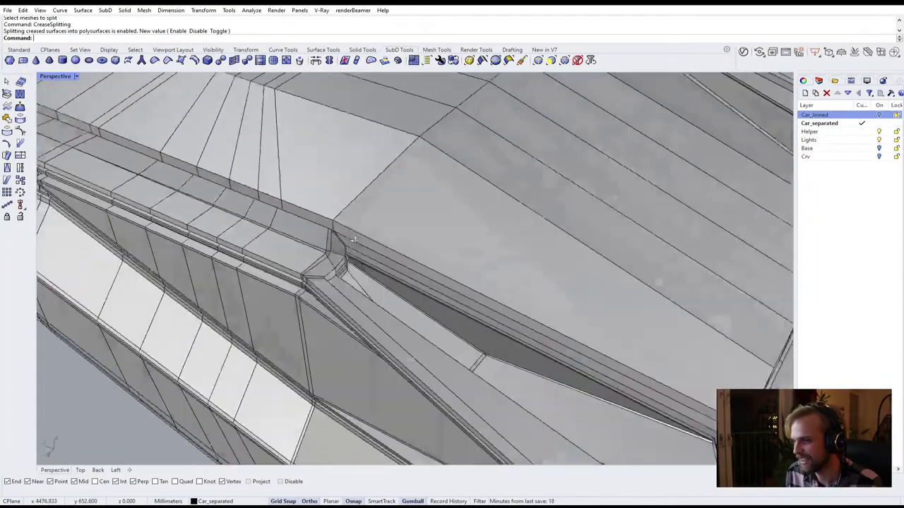
left_click(380, 220)
type("Extra")
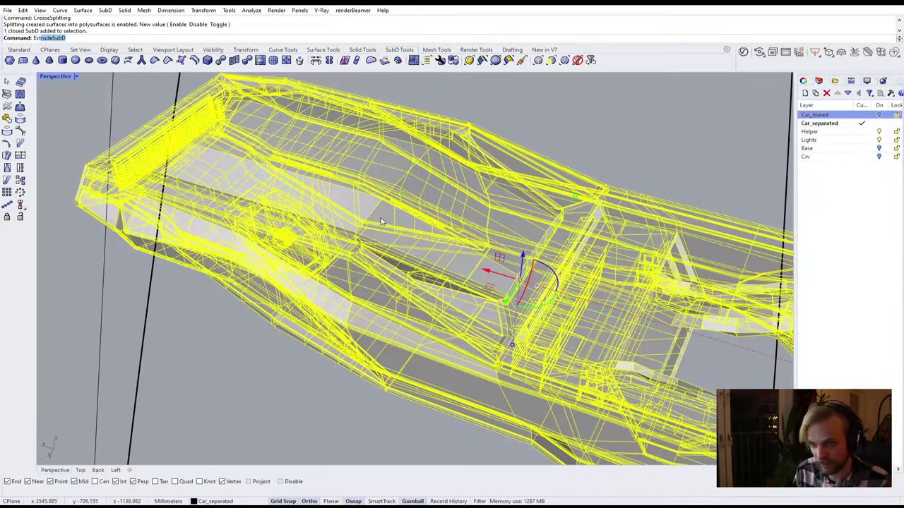
type("ctControlPolygon")
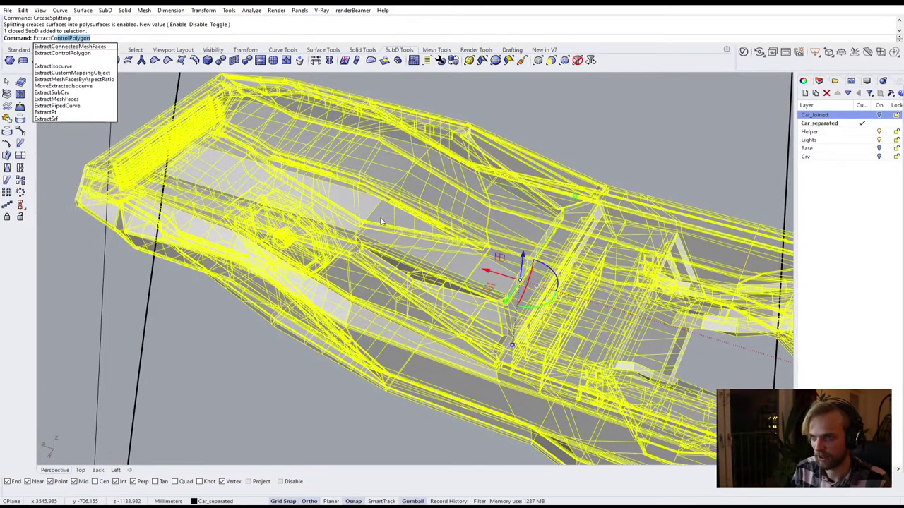
key("Return")
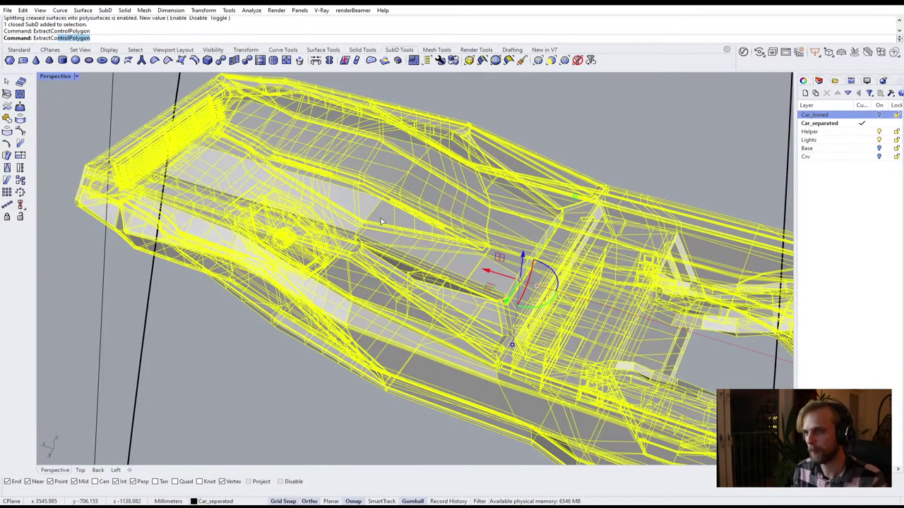
Delete the extracted control polygon mesh and undo that deletion
right_click_drag(381, 222, 236, 300)
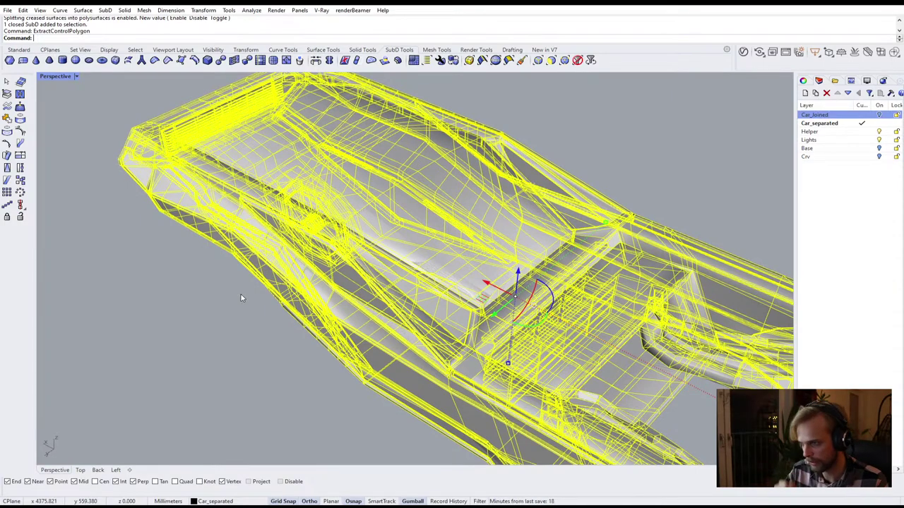
key("Delete")
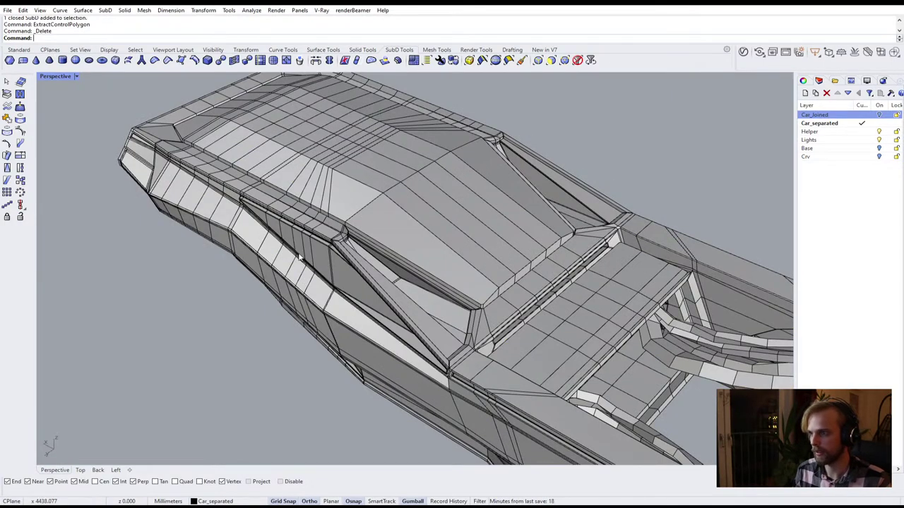
key("ctrl+z")
key("Escape")
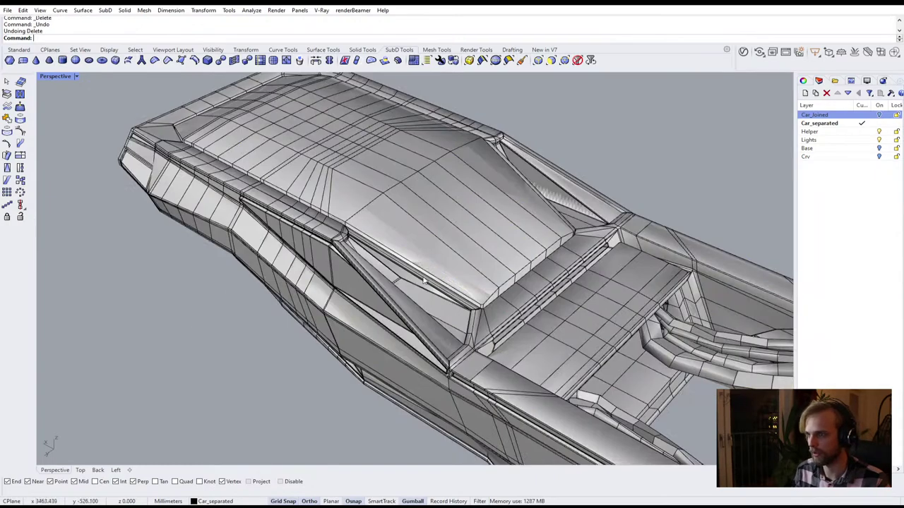
Delete the original car SubD, keeping the extracted control polygon mesh
left_click(442, 284)
left_click(457, 306)
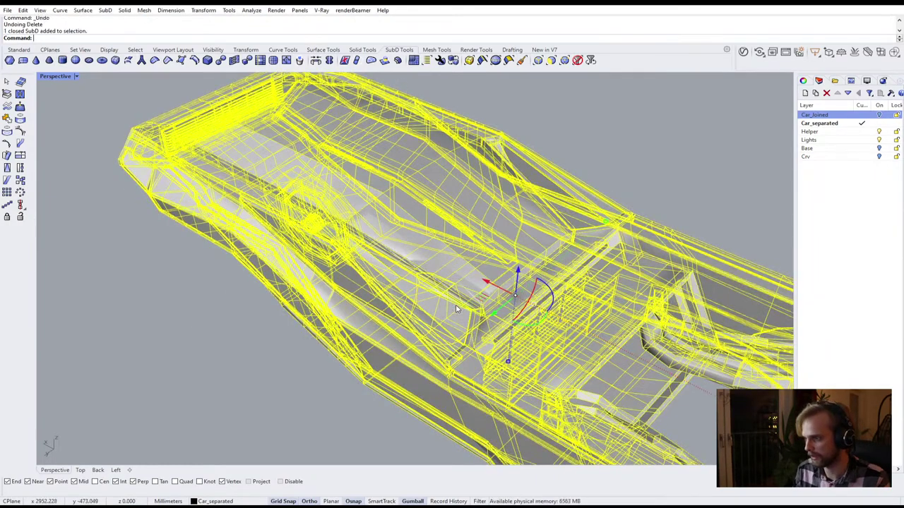
key("Delete")
Place a duplicate of the car mesh sideways, clear of the original
right_click_drag(456, 308, 564, 176)
left_click(460, 252)
right_click_drag(460, 252, 315, 262)
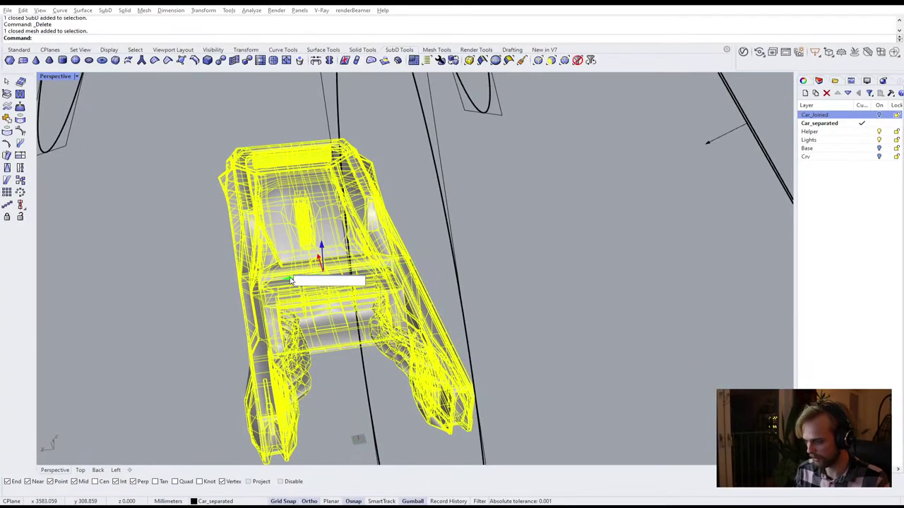
type("000")
key("Return")
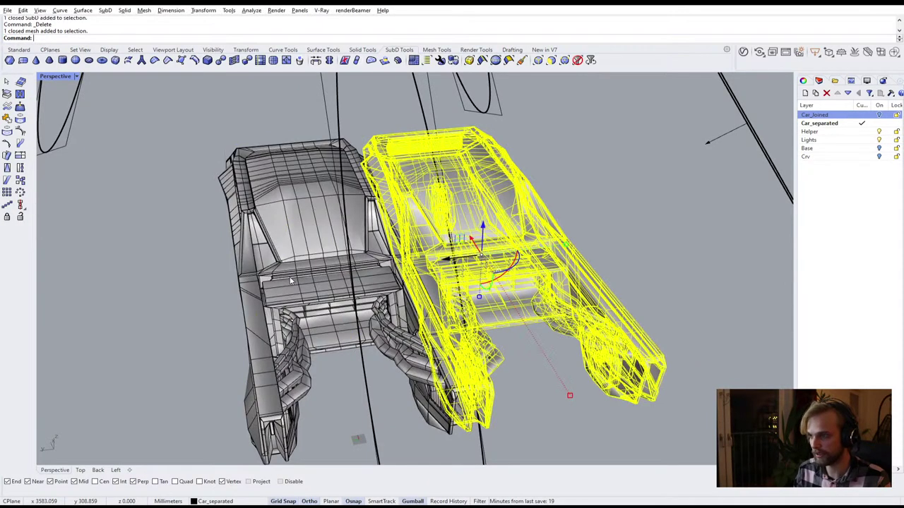
key("Escape")
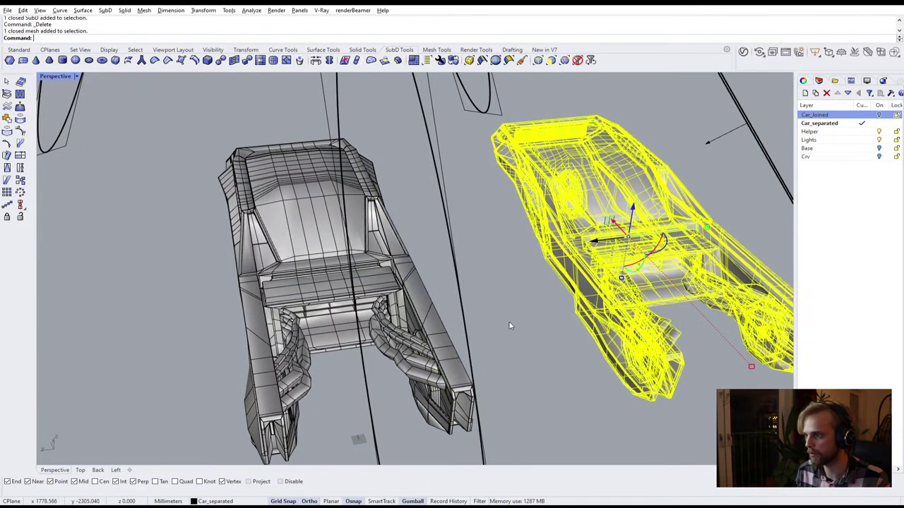
left_click(519, 304)
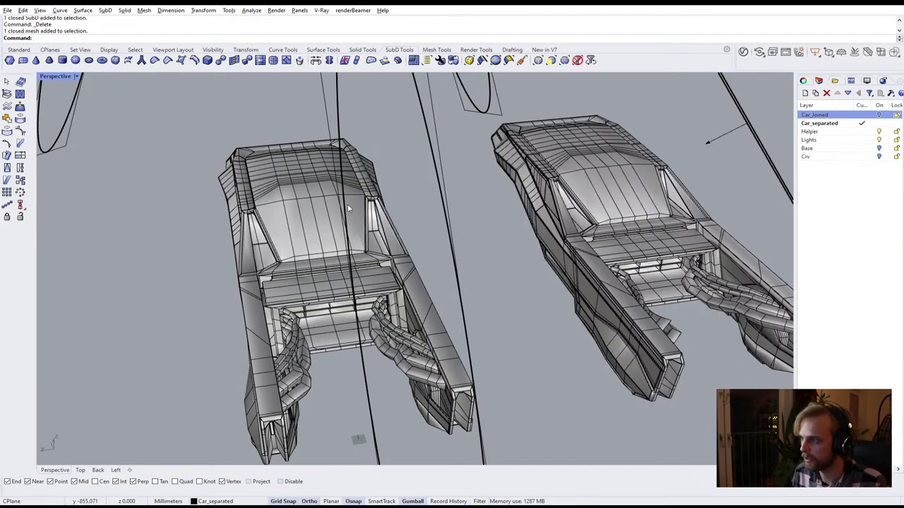
Delete the narrow strip of mesh faces that runs around the roof and windshield panel of the original car mesh
right_click_drag(608, 193, 441, 157)
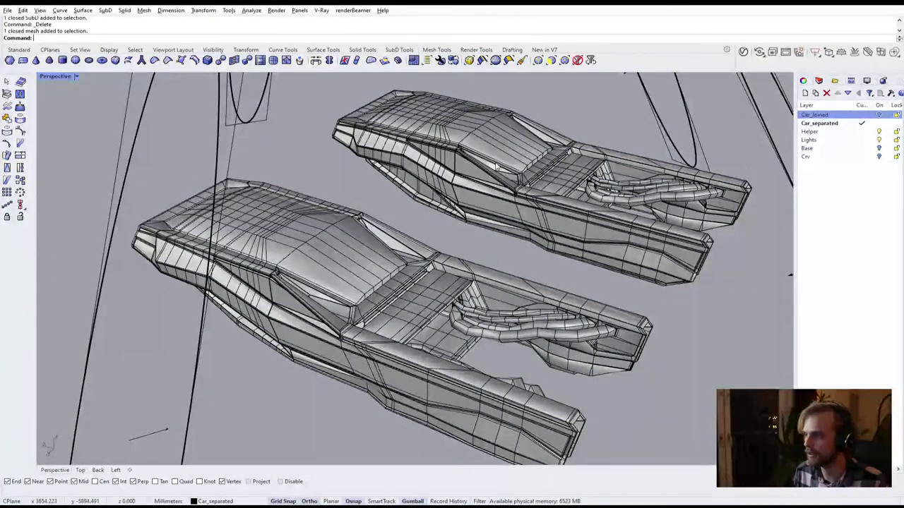
right_click_drag(494, 191, 262, 263)
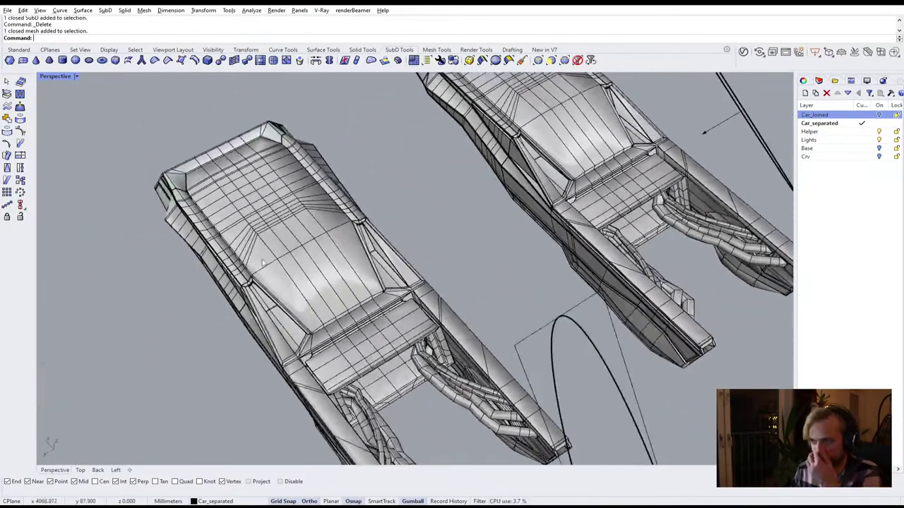
scroll(262, 262, "up", 10)
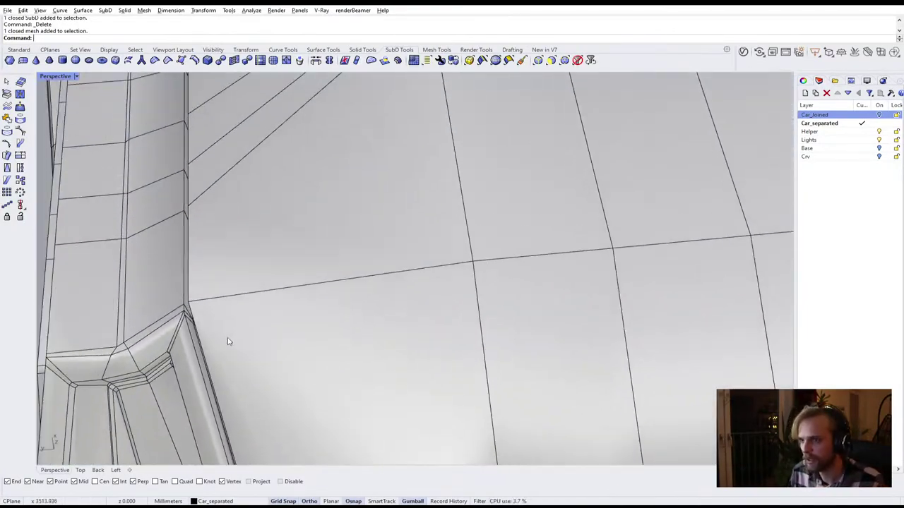
scroll(212, 304, "up", 8)
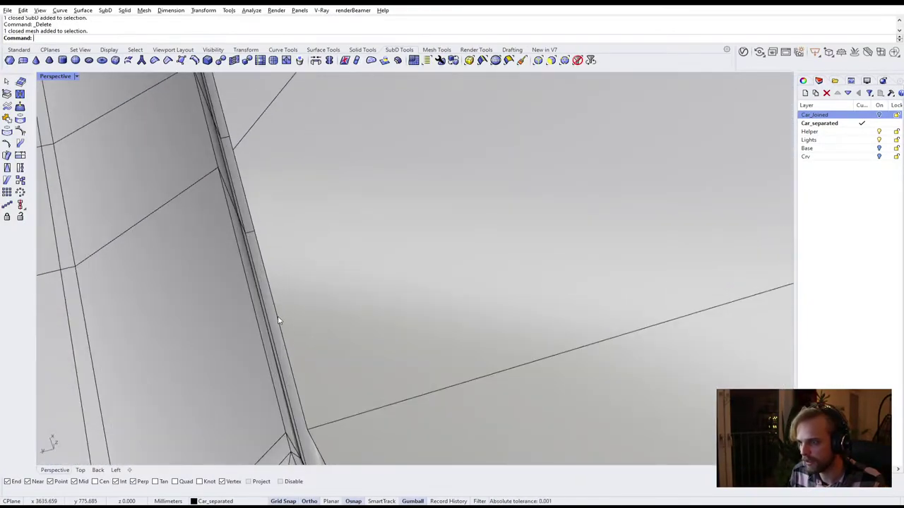
scroll(281, 322, "up", 2)
left_click(288, 317, "ctrl+shift")
double_click(265, 237, "ctrl+shift")
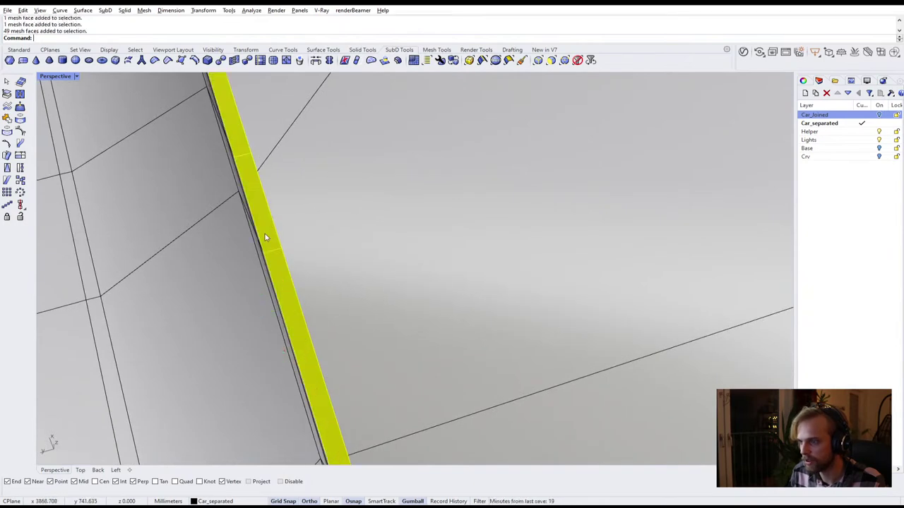
scroll(265, 236, "down", 15)
key("Delete")
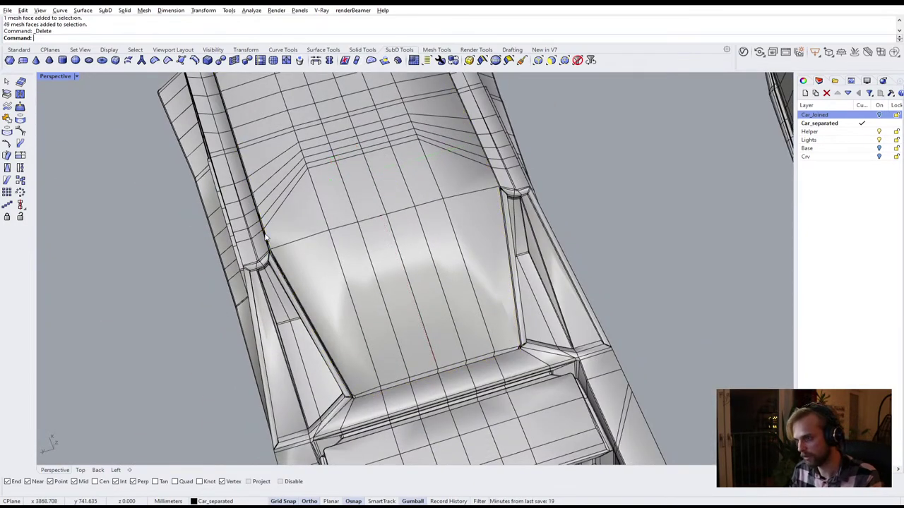
Split the opened car mesh into separate pieces with SplitDisjointMesh
scroll(268, 238, "up", 5)
scroll(292, 235, "down", 3)
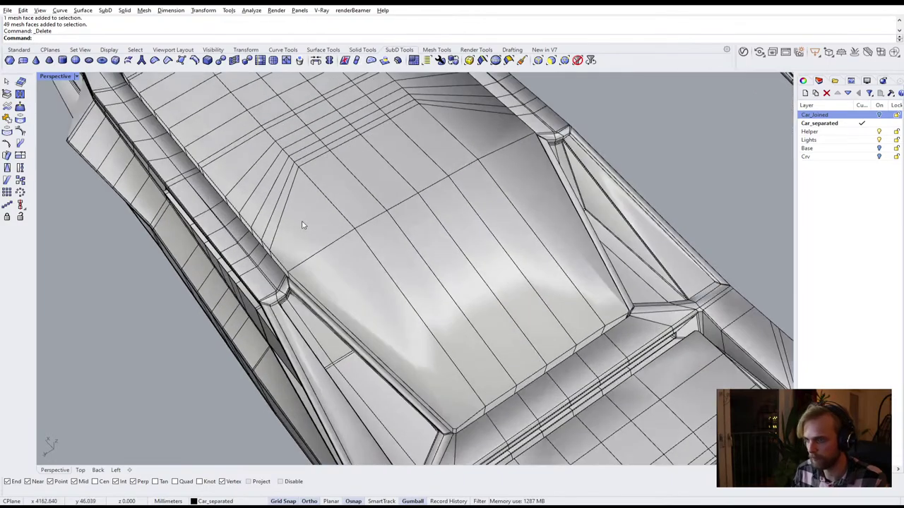
left_click(303, 225)
key("Return")
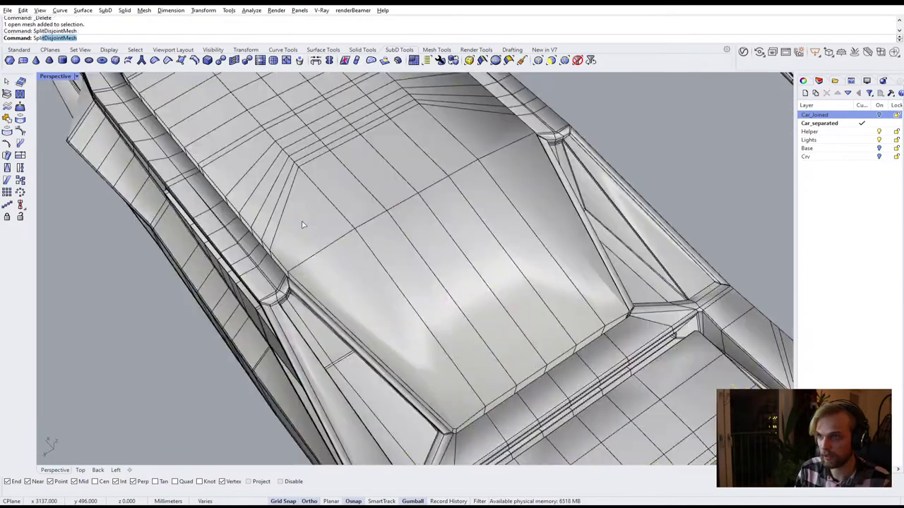
left_click(159, 318)
Move the separated roof and windshield panel upward, off the car body
left_click(391, 258)
right_click_drag(391, 258, 433, 255)
left_click_drag(380, 218, 439, 120)
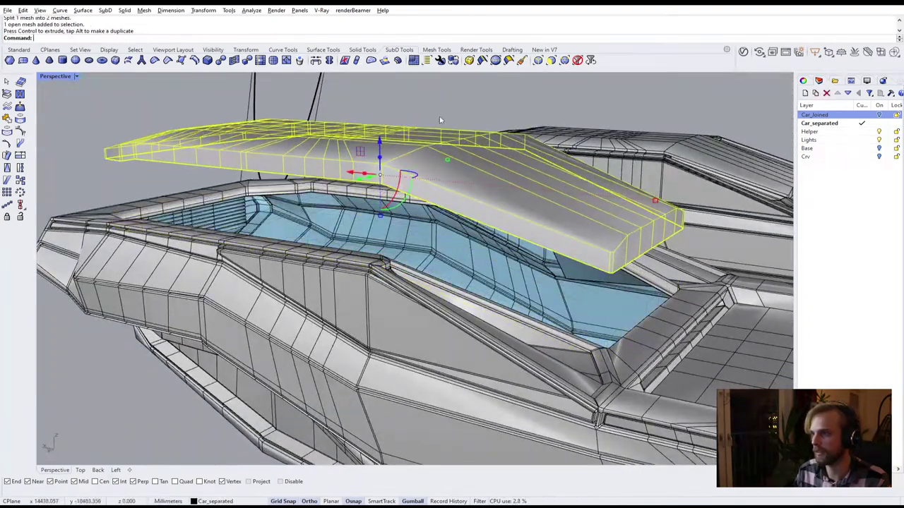
Undo the last move of the roof and windshield panel and clear the selection
right_click_drag(502, 270, 489, 281)
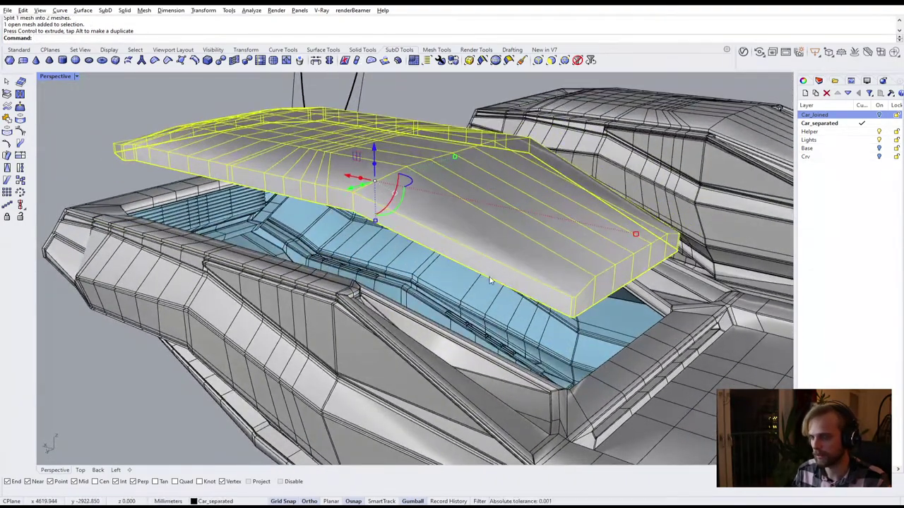
key("ctrl+z")
left_click(133, 395)
Delete the narrow loop of connecting mesh faces around the side window of the original car body
right_click_drag(197, 362, 305, 358)
scroll(281, 262, "up", 3)
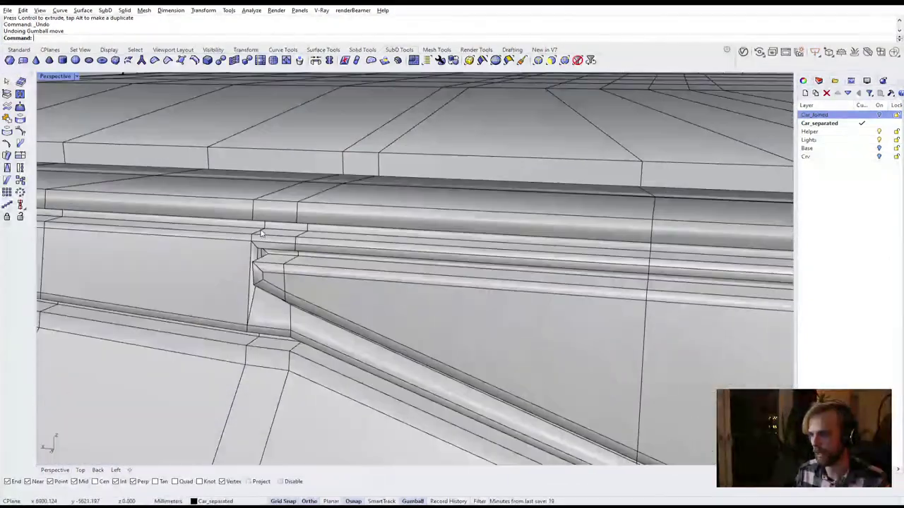
scroll(278, 256, "up", 3)
left_click(286, 257, "ctrl+shift")
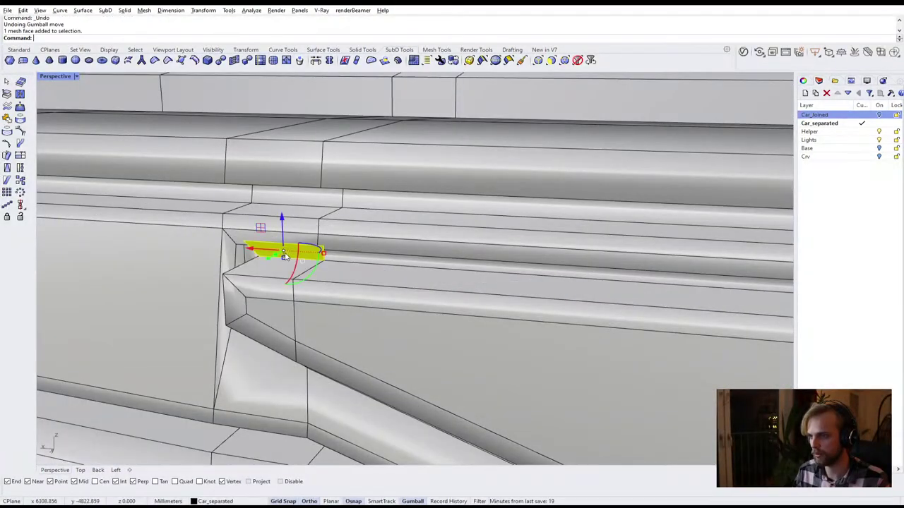
double_click(349, 258, "ctrl+shift")
scroll(349, 261, "down", 8)
right_click_drag(373, 294, 325, 285)
key("Delete")
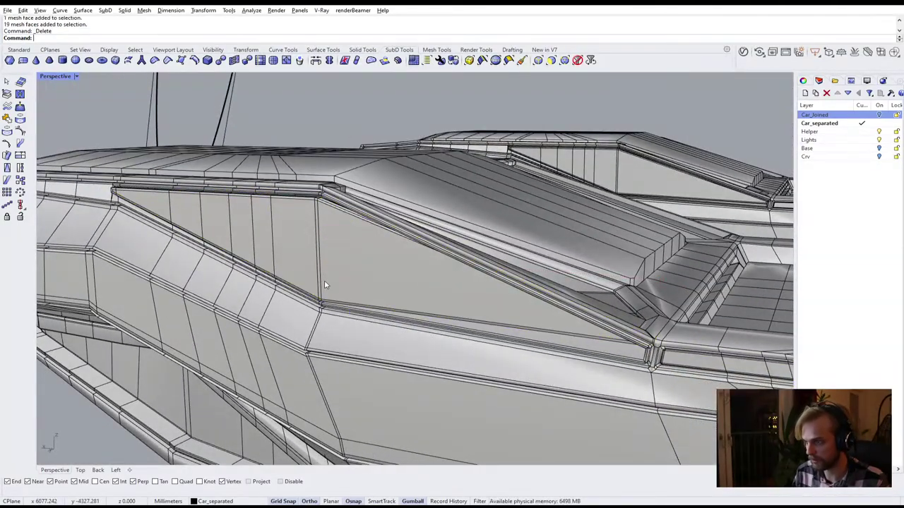
Delete the matching narrow loop of connecting mesh faces around the side window on the opposite side of the car
right_click_drag(461, 257, 400, 324)
scroll(387, 212, "up", 6)
scroll(282, 290, "up", 3)
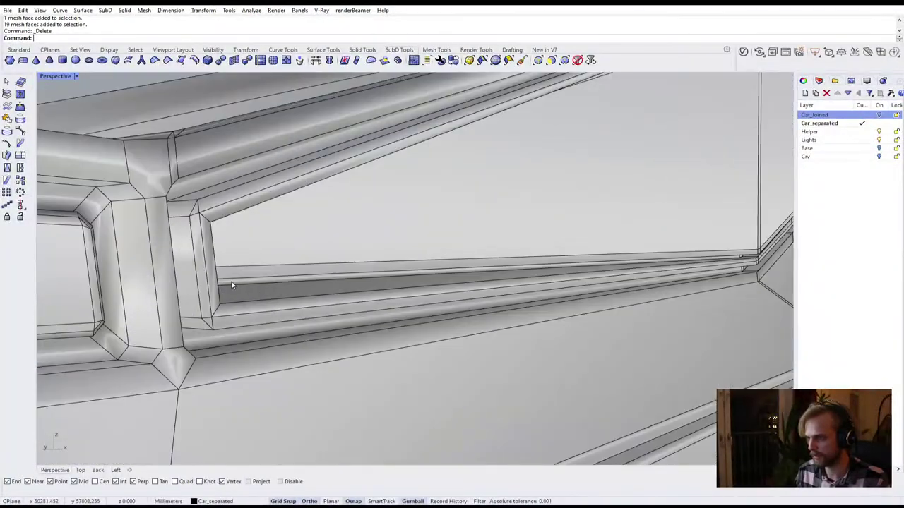
right_click_drag(231, 282, 397, 272)
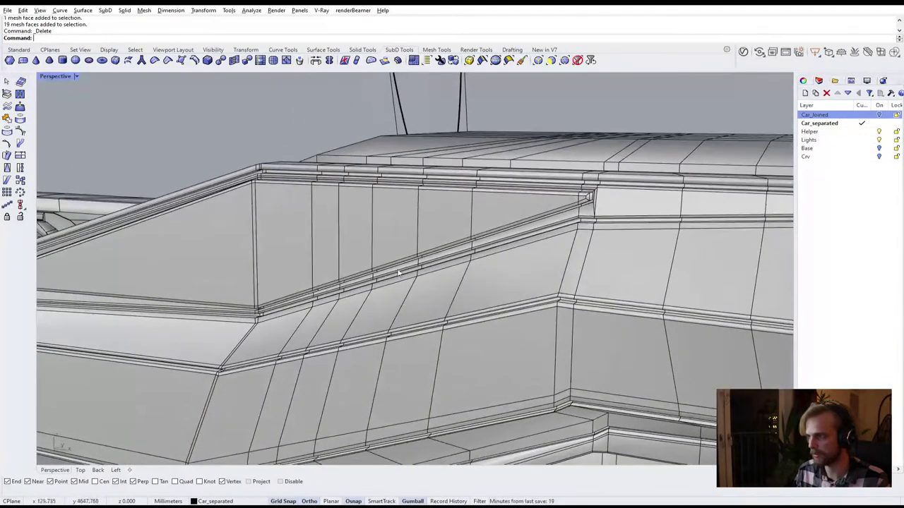
scroll(617, 183, "up", 8)
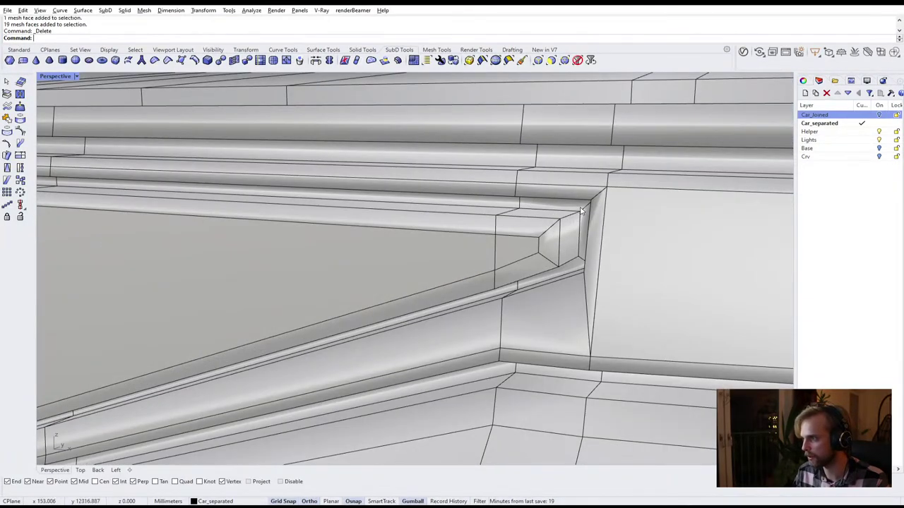
left_click(579, 210, "ctrl+shift")
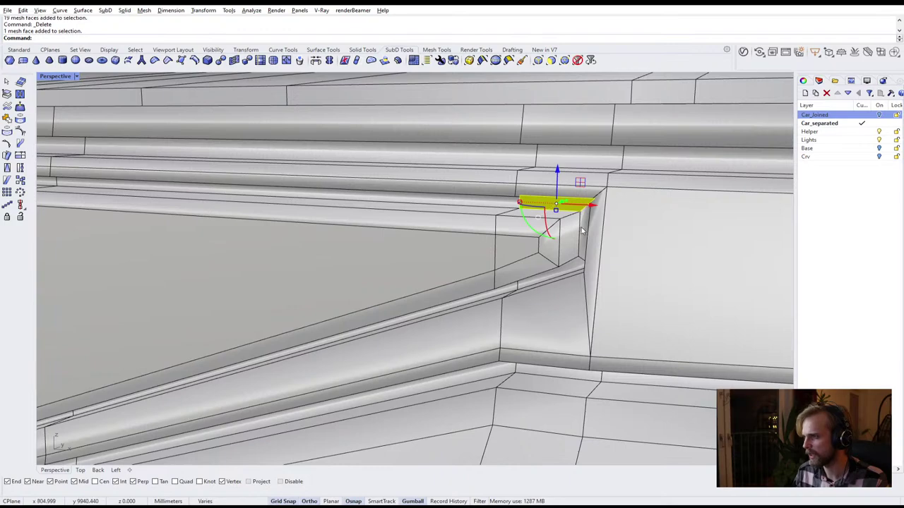
left_click(497, 205, "ctrl+shift")
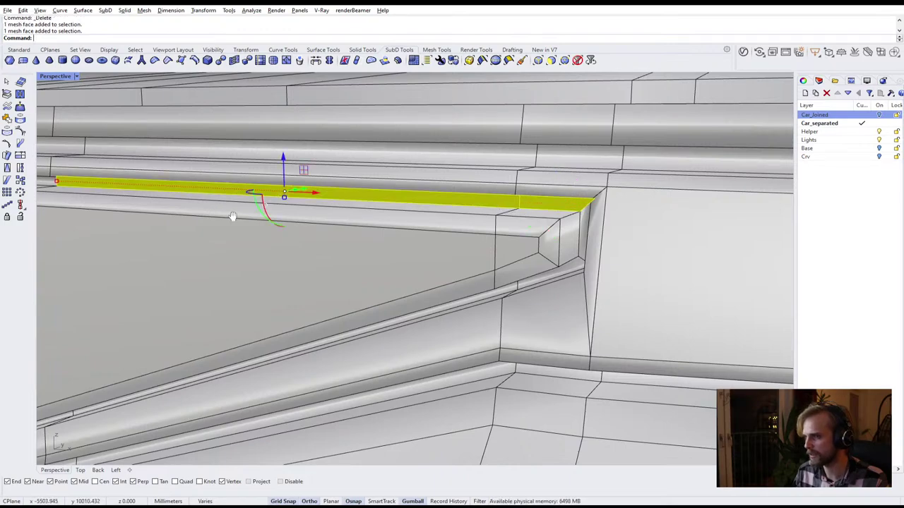
right_click_drag(233, 216, 295, 245, "shift")
double_click(414, 271, "ctrl+shift")
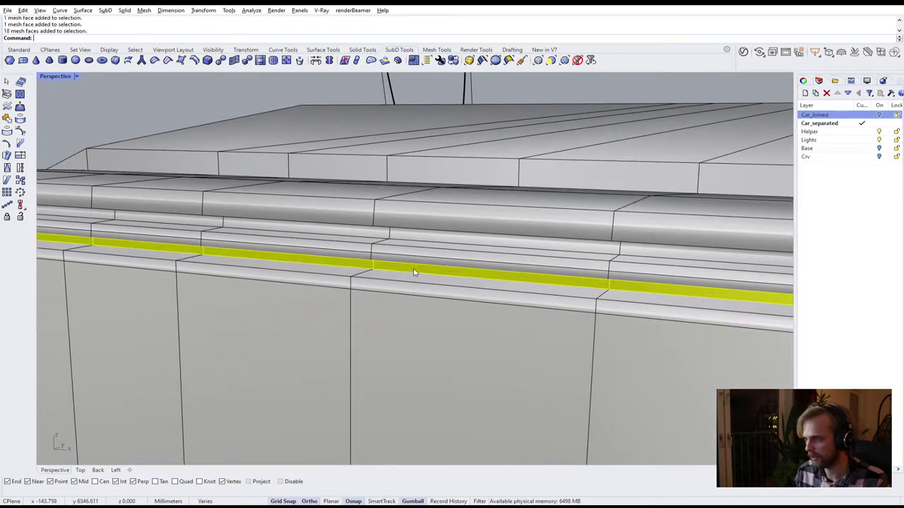
scroll(414, 272, "down", 15)
right_click_drag(414, 272, 476, 276)
key("Delete")
key("End")
Split the car body mesh into separate pieces with SplitDisjointMesh to detach both side windows
scroll(239, 342, "up", 9)
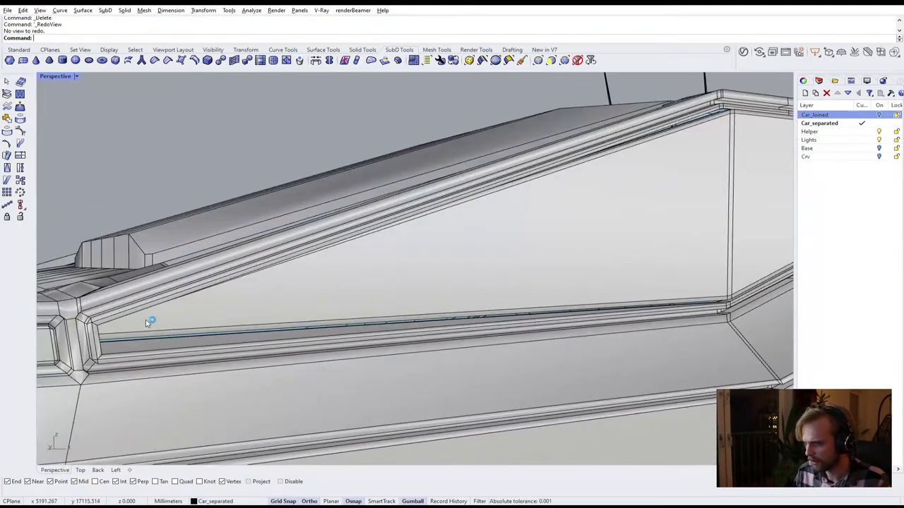
right_click_drag(147, 322, 176, 333)
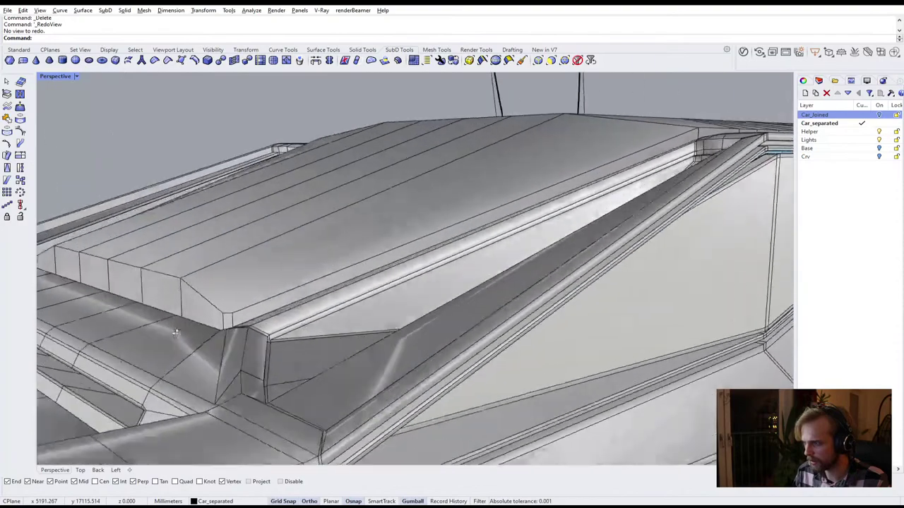
scroll(176, 334, "down", 5)
left_click(269, 350)
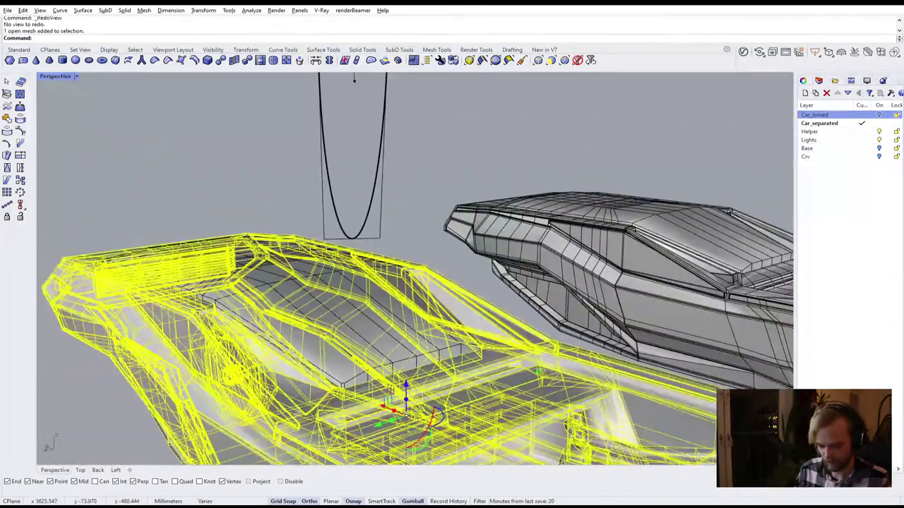
key("Return")
left_click(186, 177)
Move the separated side window outward and away from the car body
right_click_drag(194, 287, 251, 223, "shift")
left_click(240, 283)
left_click_drag(227, 290, 106, 349)
left_click(117, 405)
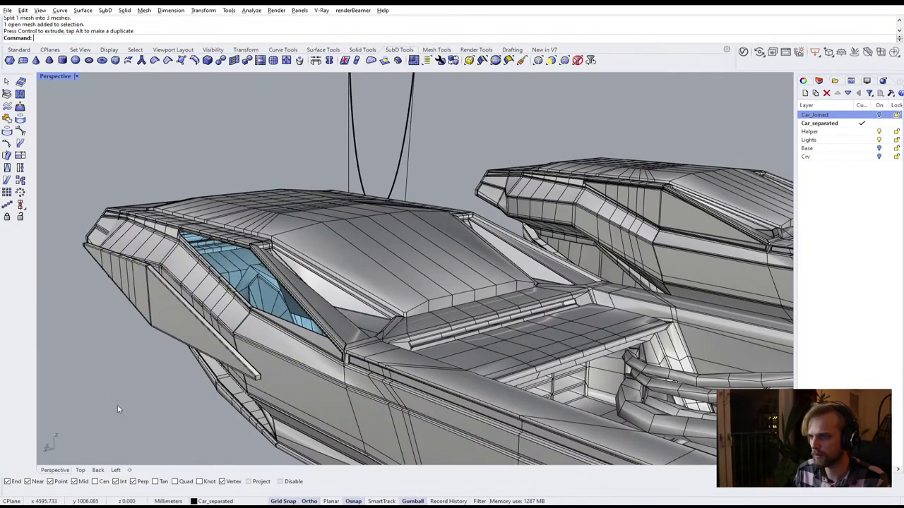
Inspect the open window frame from the side, undo the side window move and clear the selection
right_click_drag(202, 358, 652, 343)
scroll(561, 298, "up", 8)
scroll(649, 342, "up", 7)
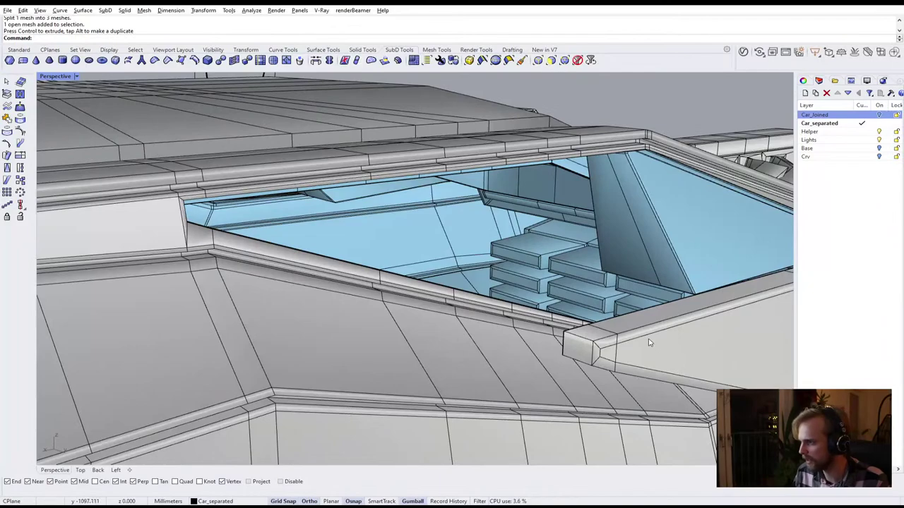
scroll(648, 341, "down", 5)
key("ctrl+z")
scroll(647, 341, "down", 5)
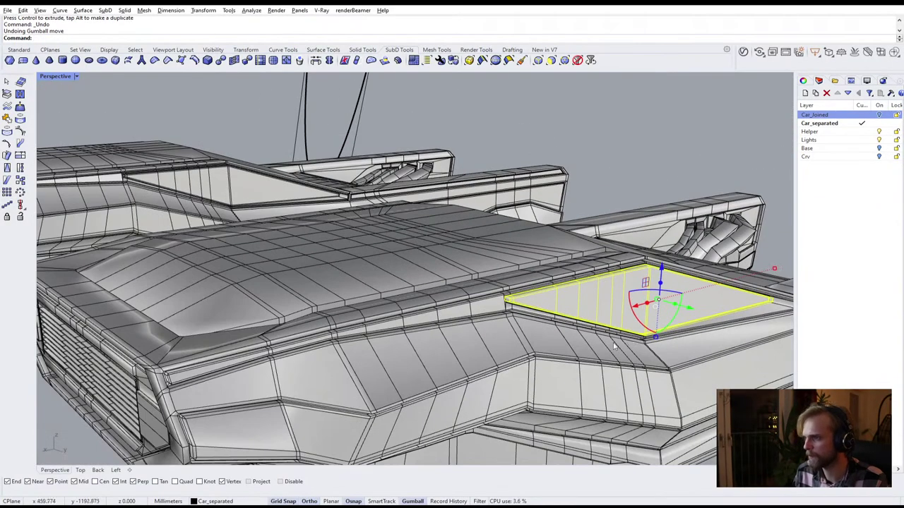
right_click_drag(647, 342, 237, 409)
left_click(237, 410)
Delete the narrow ring of mesh faces joining the uppermost engine-bay pipe to its wall socket
right_click_drag(331, 408, 256, 301, "shift")
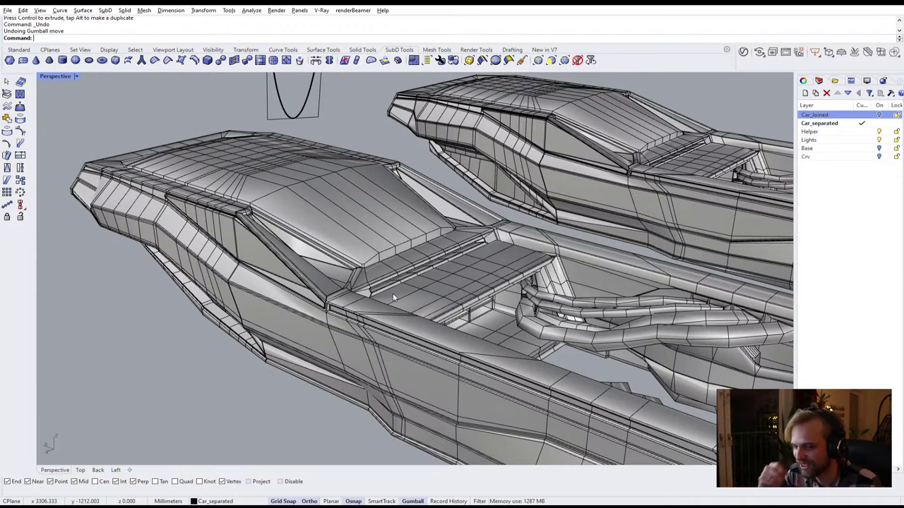
right_click_drag(412, 321, 305, 332)
scroll(192, 264, "up", 2)
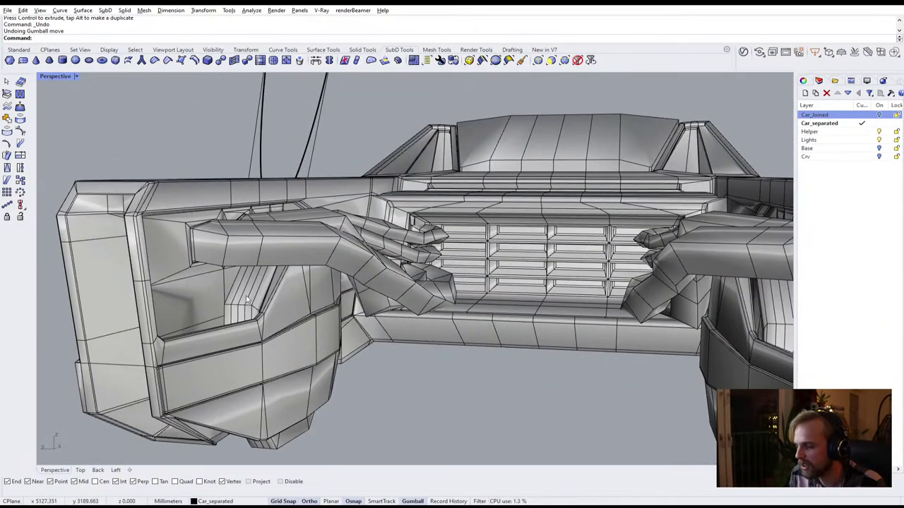
right_click_drag(247, 300, 200, 303)
scroll(403, 254, "up", 18)
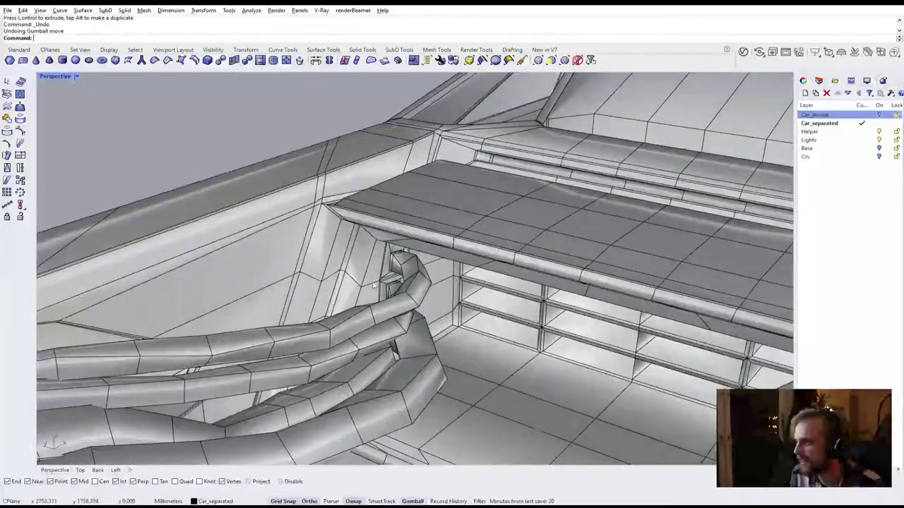
scroll(412, 273, "up", 3)
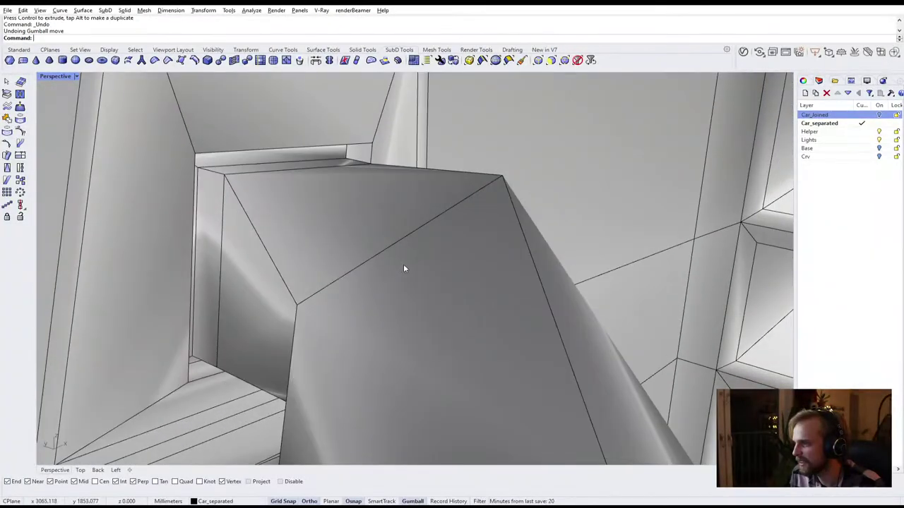
left_click(239, 163, "ctrl+shift")
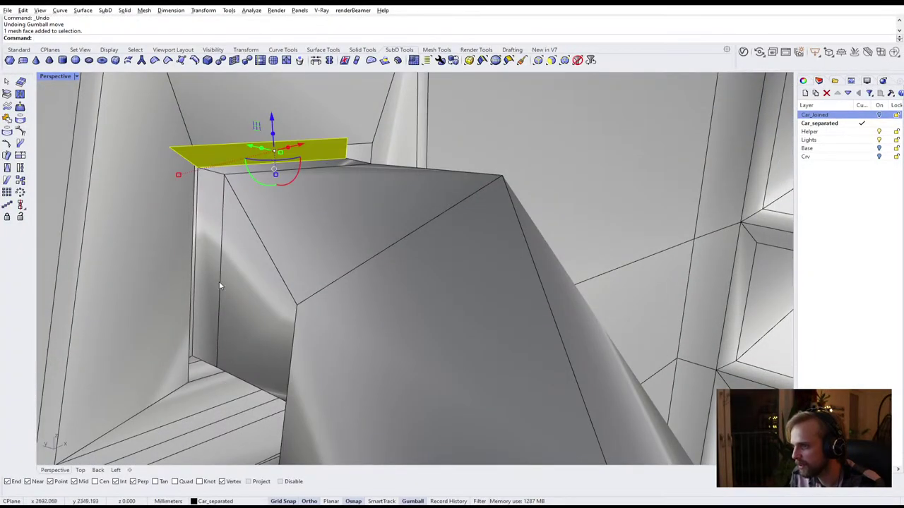
scroll(219, 286, "up", 3)
type("zs")
key("Return")
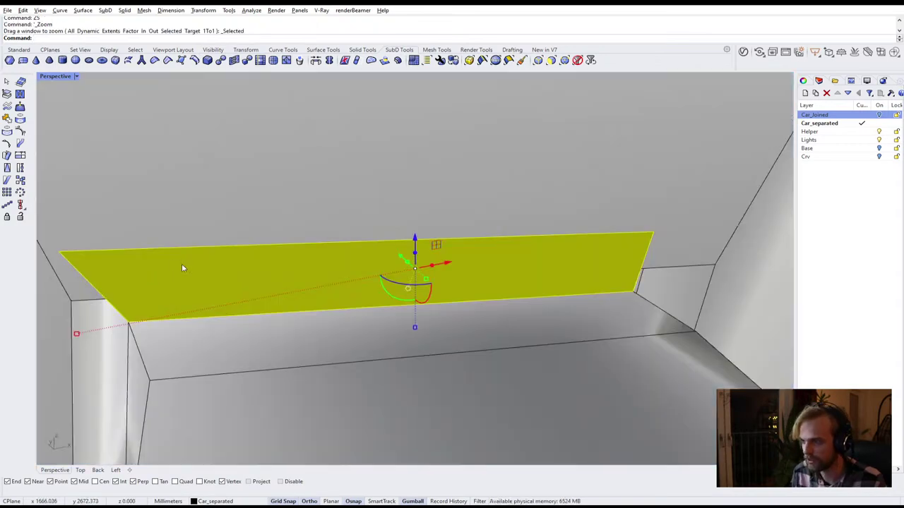
right_click_drag(181, 269, 143, 261)
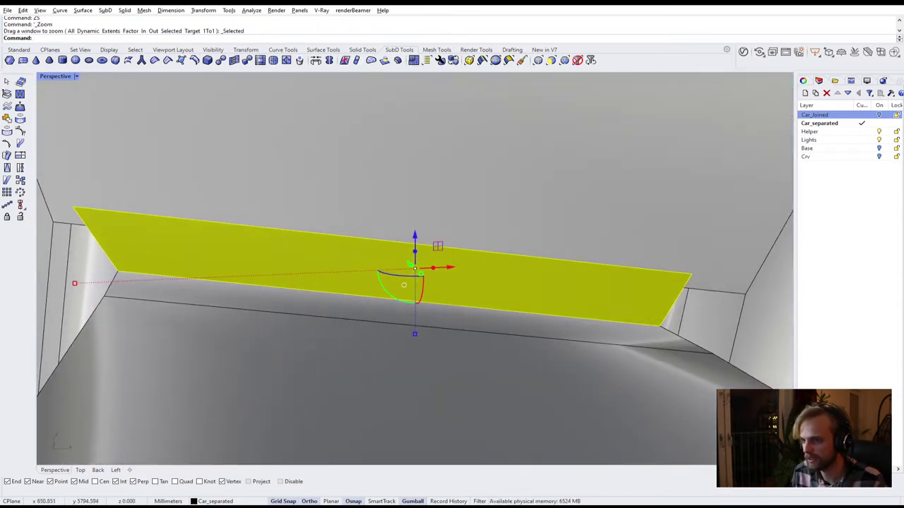
double_click(92, 260, "ctrl+shift")
scroll(125, 297, "down", 5)
right_click_drag(177, 296, 339, 289, "shift")
scroll(339, 290, "down", 4)
right_click_drag(339, 289, 261, 294, "shift")
key("Delete")
Delete the ring of connecting mesh faces around the pipe in the next socket below
right_click_drag(365, 347, 364, 265, "shift")
scroll(365, 265, "up", 4)
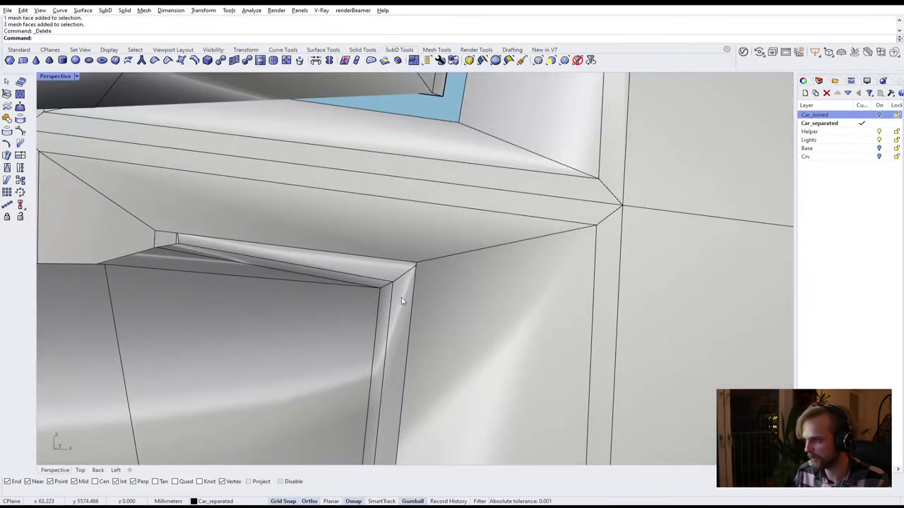
left_click(406, 289, "ctrl+shift")
left_click(355, 293, "ctrl+shift")
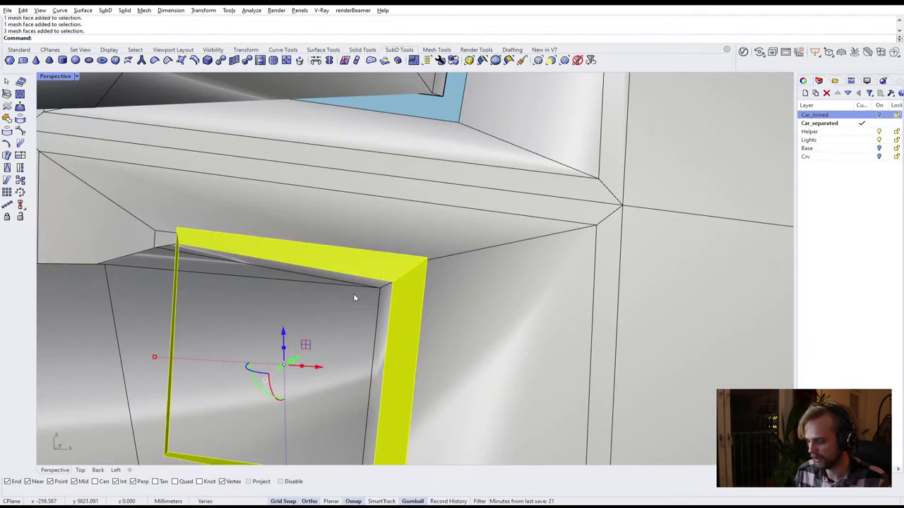
key("Delete")
Delete the ring of connecting mesh faces around the third pipe, one socket further down
right_click_drag(353, 293, 418, 198)
scroll(375, 264, "up", 8)
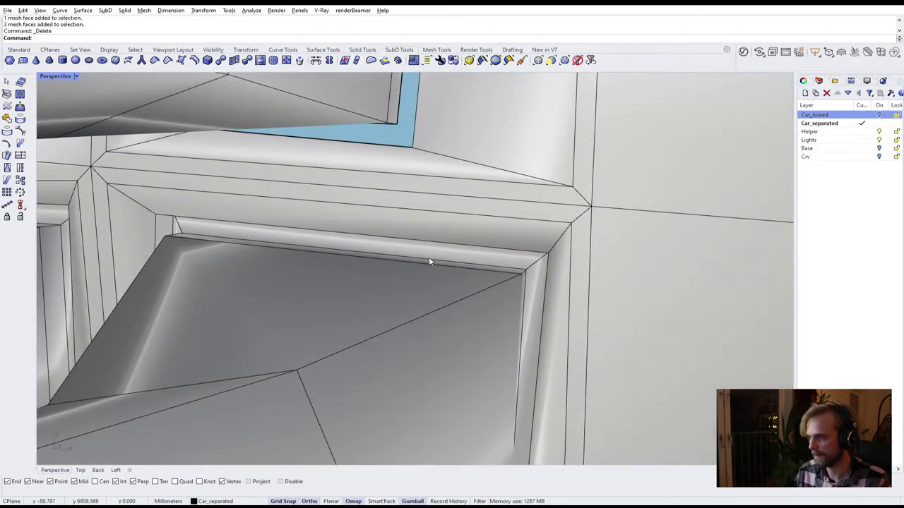
left_click(457, 255, "ctrl+shift")
double_click(553, 291, "ctrl+shift")
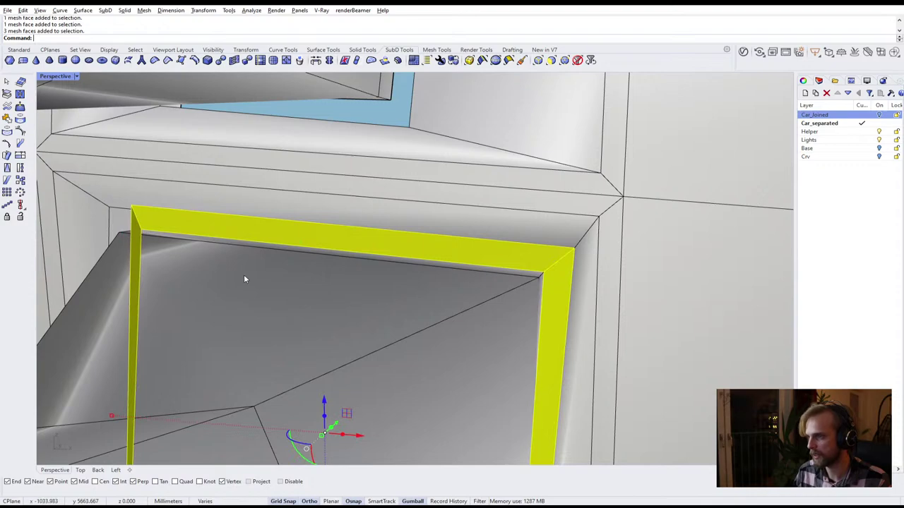
key("Delete")
Delete the ring of connecting mesh faces around the pipe in the socket beside the third one
right_click_drag(282, 268, 681, 320)
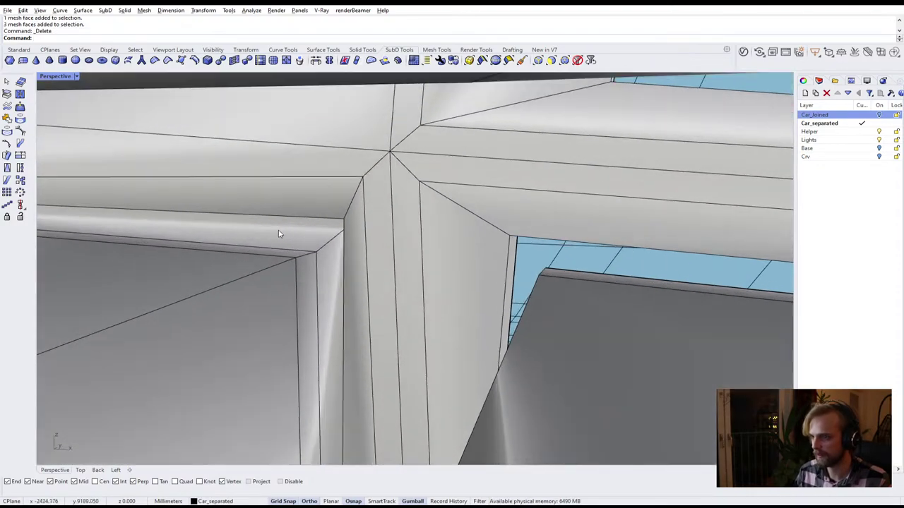
left_click(279, 234, "ctrl+shift")
left_click(337, 262, "ctrl+shift")
key("Delete")
right_click_drag(337, 262, 349, 264)
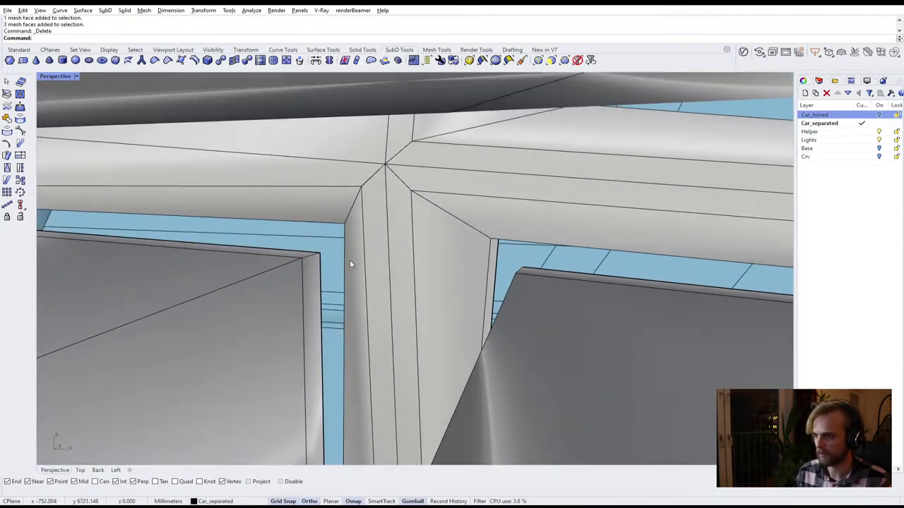
Delete the ring of connecting mesh faces around the first thin pipe in the row of sockets along the body's long wall
scroll(349, 263, "down", 10)
right_click_drag(305, 327, 395, 326)
scroll(353, 317, "down", 7)
right_click_drag(304, 305, 180, 256, "shift")
scroll(177, 256, "up", 14)
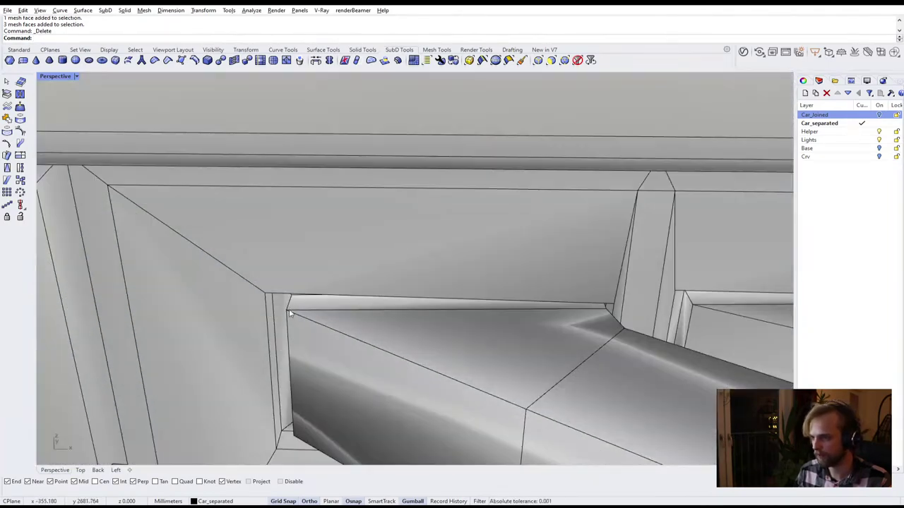
scroll(290, 314, "up", 8)
scroll(296, 295, "down", 8)
scroll(309, 263, "up", 6)
left_click(308, 264, "ctrl+shift")
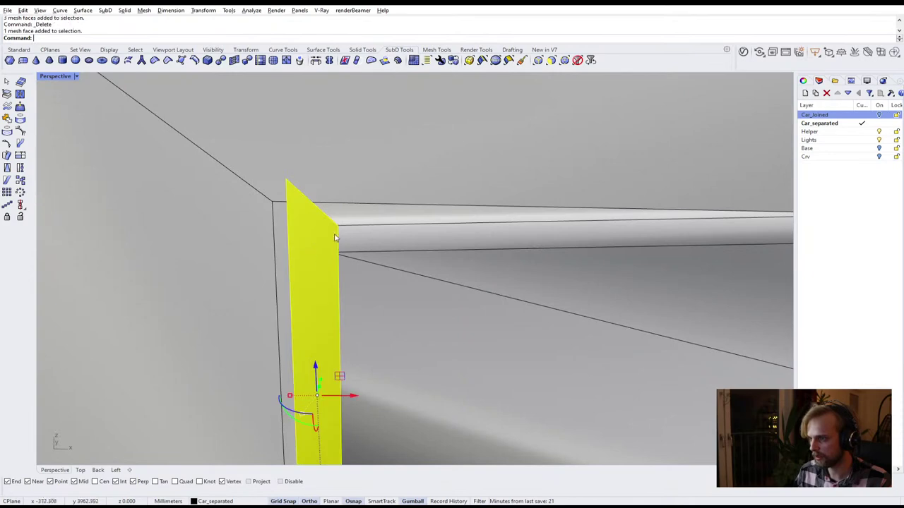
double_click(361, 220, "ctrl+shift")
key("Delete")
Delete the ring of connecting mesh faces around the neighbouring thin pipe in the last socket of the row
scroll(404, 210, "down", 15)
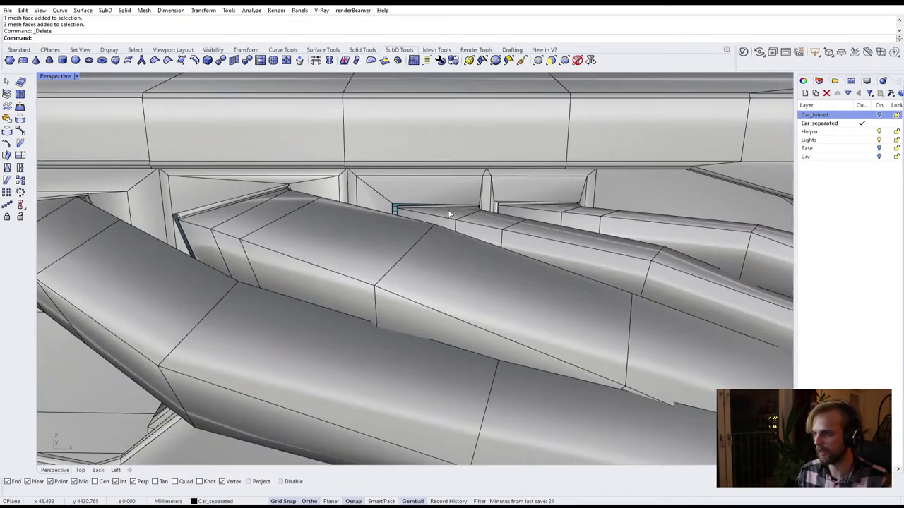
right_click_drag(450, 214, 389, 236)
scroll(389, 236, "up", 10)
scroll(251, 255, "up", 3)
left_click(278, 206, "ctrl+shift")
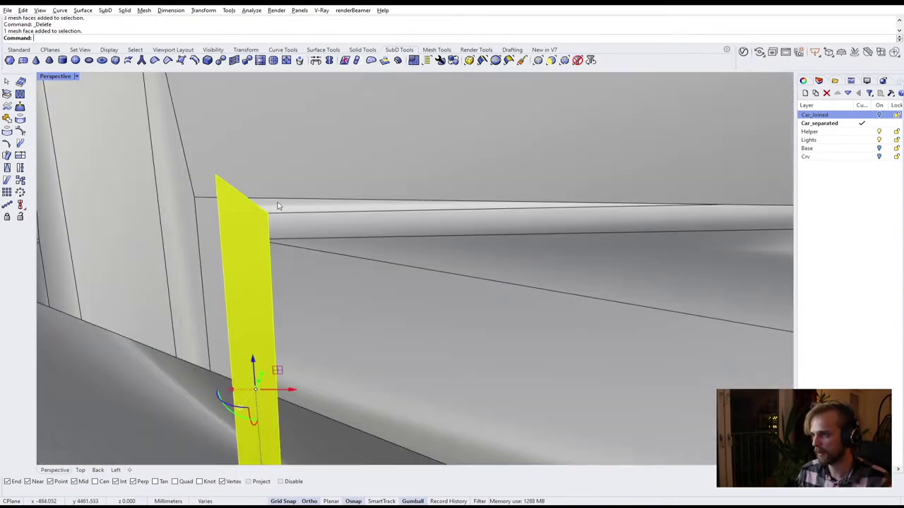
double_click(280, 210, "ctrl+shift")
key("Delete")
Delete the ring of connecting mesh faces around the thick pipe in the socket next to the two thin pipes
scroll(280, 210, "down", 5)
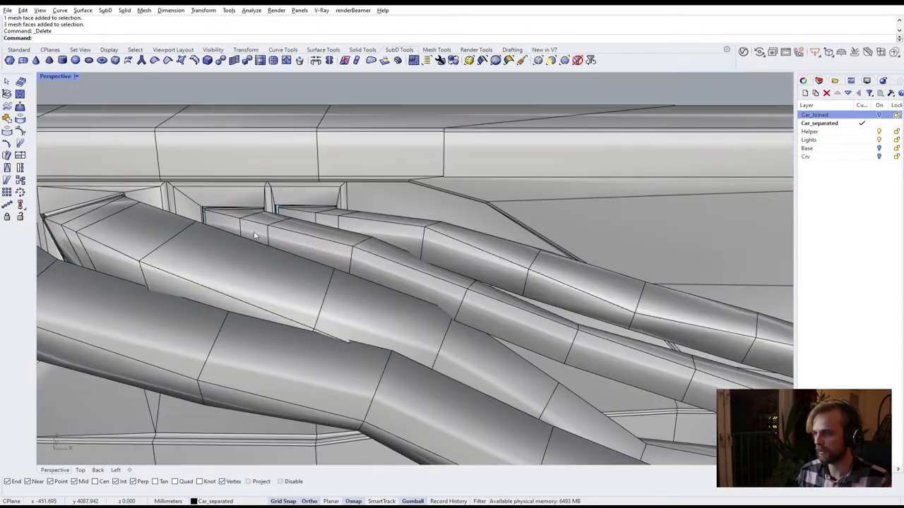
scroll(512, 301, "up", 6)
scroll(468, 298, "up", 2)
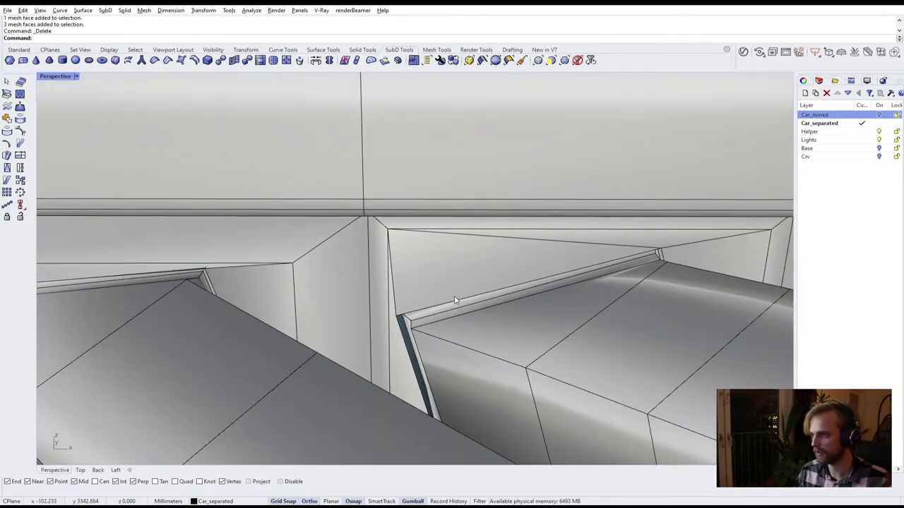
scroll(456, 300, "up", 3)
left_click(397, 274, "ctrl+shift")
left_click(374, 286, "ctrl+shift")
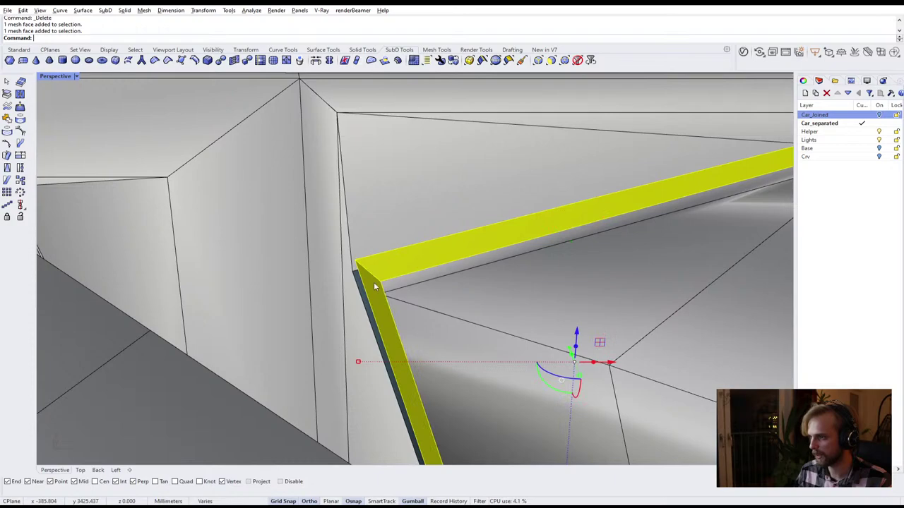
scroll(386, 290, "down", 6)
scroll(586, 254, "up", 8)
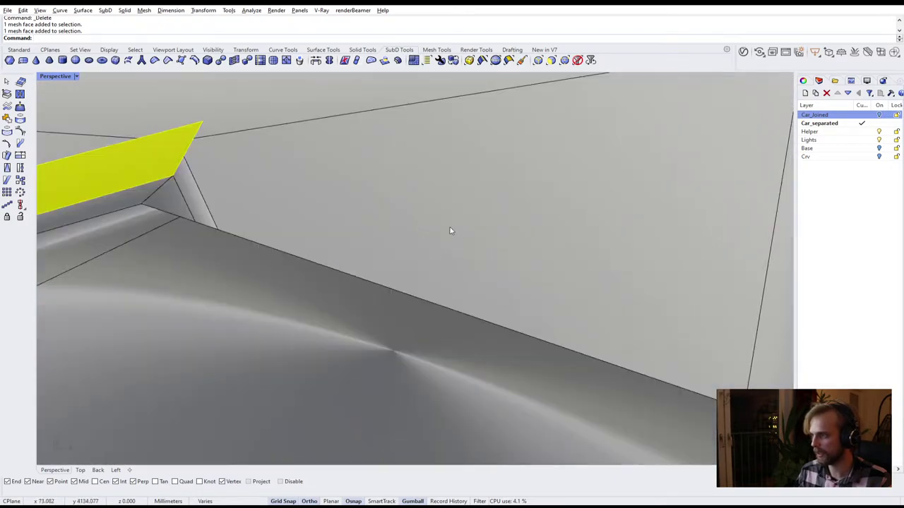
left_click(178, 176, "ctrl+shift")
scroll(198, 199, "down", 5)
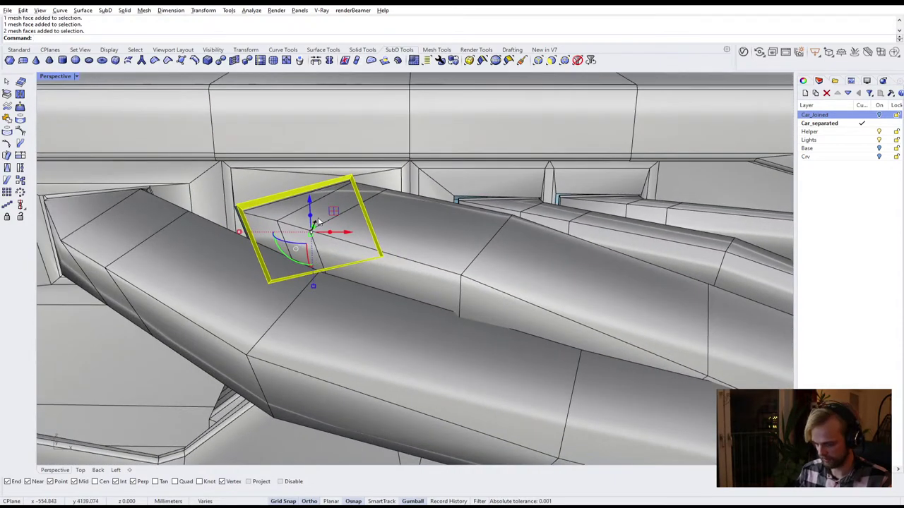
key("Delete")
Delete the ring of connecting mesh faces around the outermost thick pipe at the end of the socket row
scroll(319, 219, "up", 8)
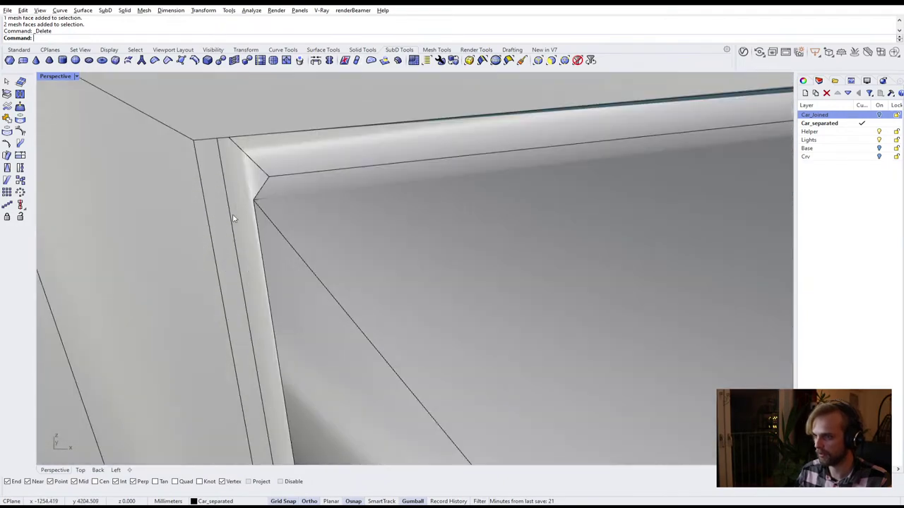
left_click(282, 173, "ctrl+shift")
left_click(235, 183, "ctrl+shift")
double_click(236, 186, "ctrl+shift")
scroll(252, 242, "down", 5)
scroll(254, 246, "down", 3)
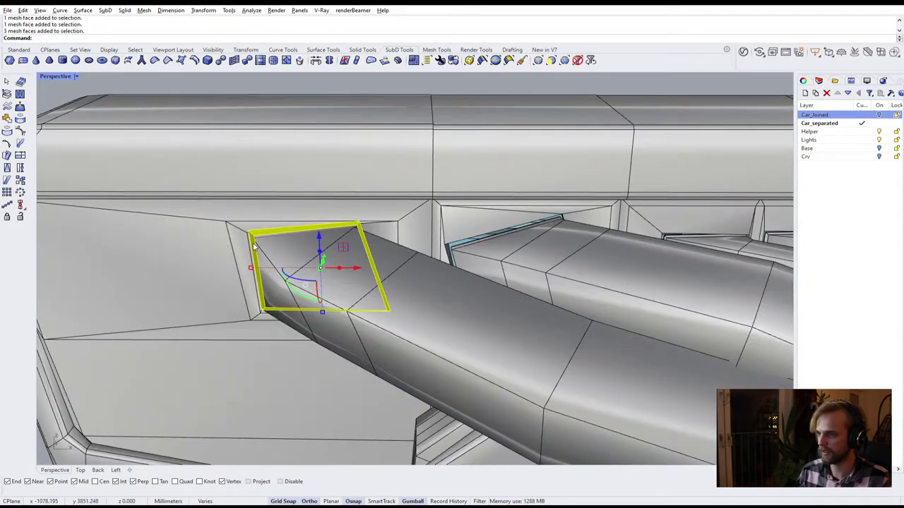
key("Delete")
Select the ring of connecting mesh faces around the outermost thick pipe on the opposite side of the car
right_click_drag(253, 245, 537, 296)
scroll(368, 266, "down", 5)
scroll(694, 255, "up", 5)
scroll(693, 255, "up", 6)
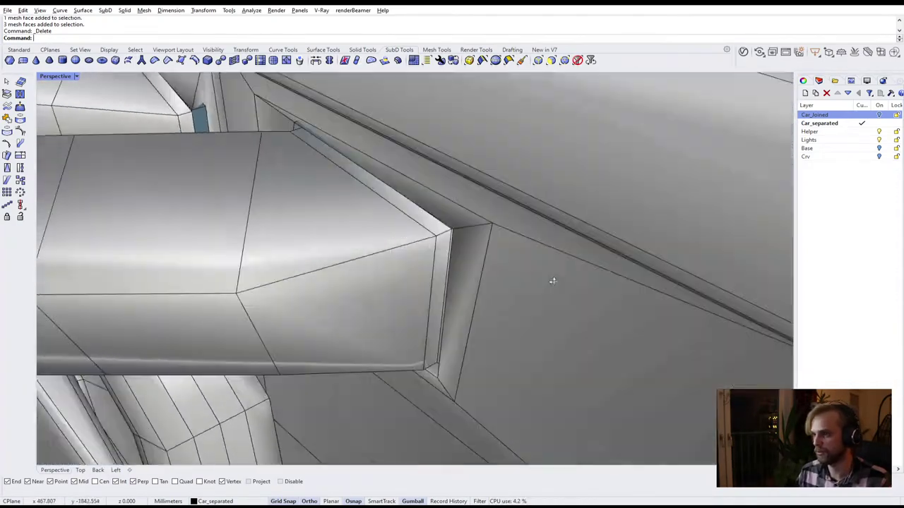
right_click_drag(553, 281, 566, 277)
right_click_drag(696, 196, 671, 212)
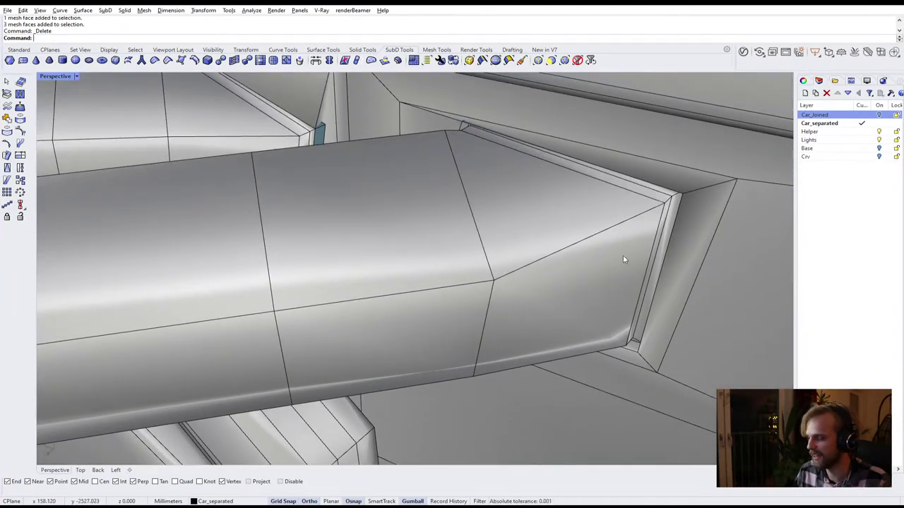
scroll(675, 219, "up", 2)
left_click(666, 200, "ctrl+shift")
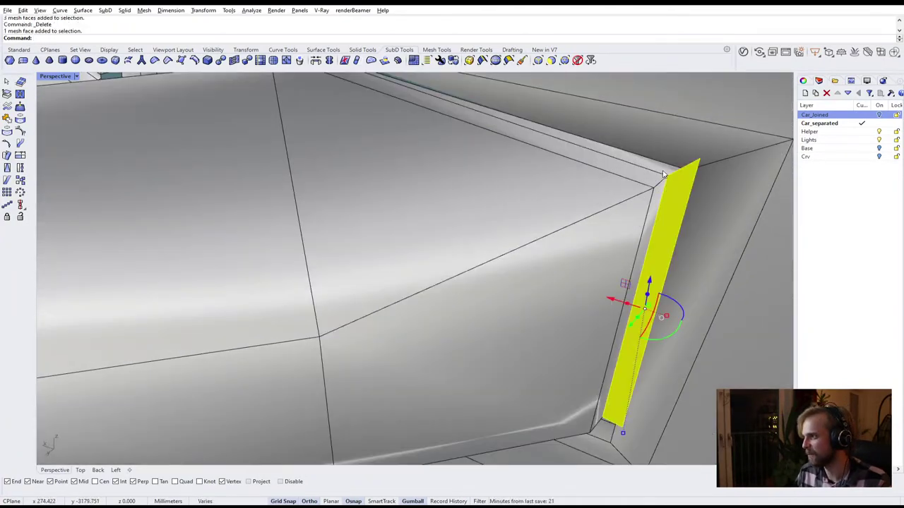
double_click(663, 173, "ctrl+shift")
Add the ring of mesh faces around the neighbouring thick pipe to the selection and delete both rings
scroll(571, 239, "down", 7)
right_click_drag(480, 194, 575, 256, "shift")
scroll(575, 256, "up", 5)
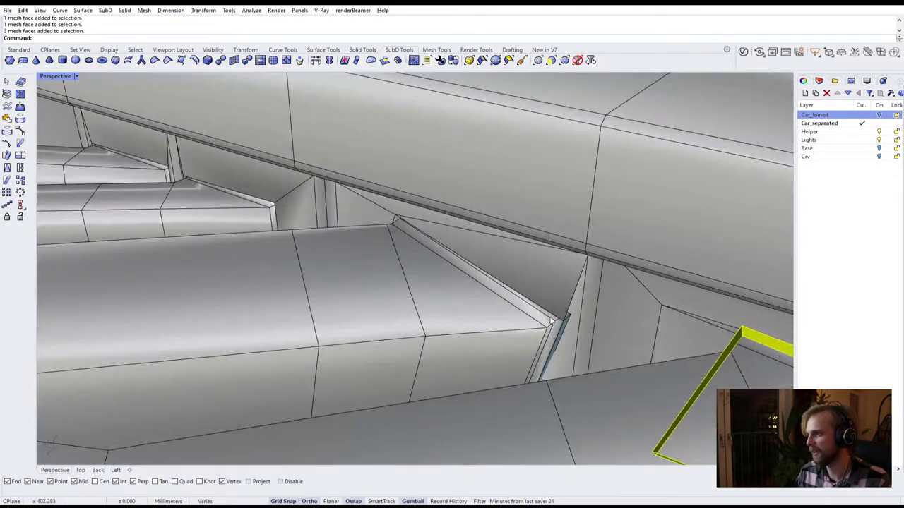
scroll(552, 321, "up", 3)
right_click_drag(560, 317, 571, 305)
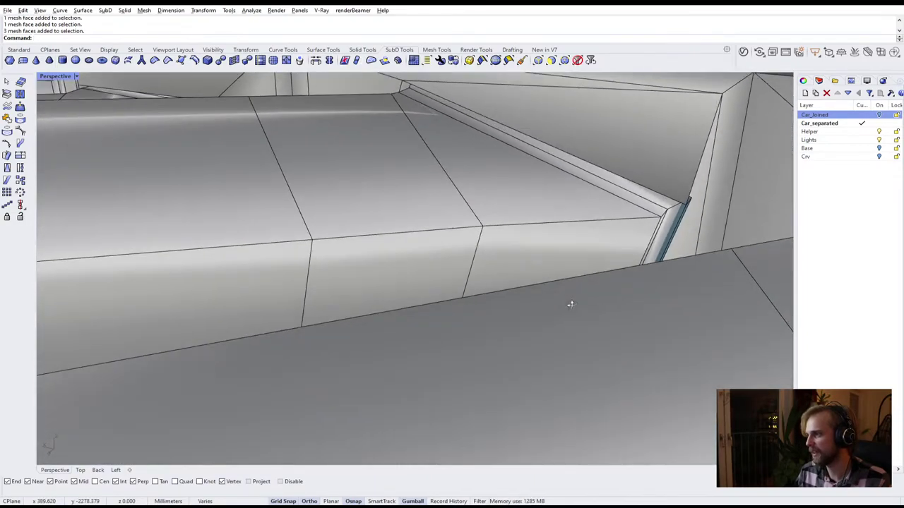
left_click(665, 205, "ctrl+shift")
right_click_drag(666, 206, 685, 235)
scroll(517, 260, "up", 4)
right_click_drag(517, 260, 481, 251)
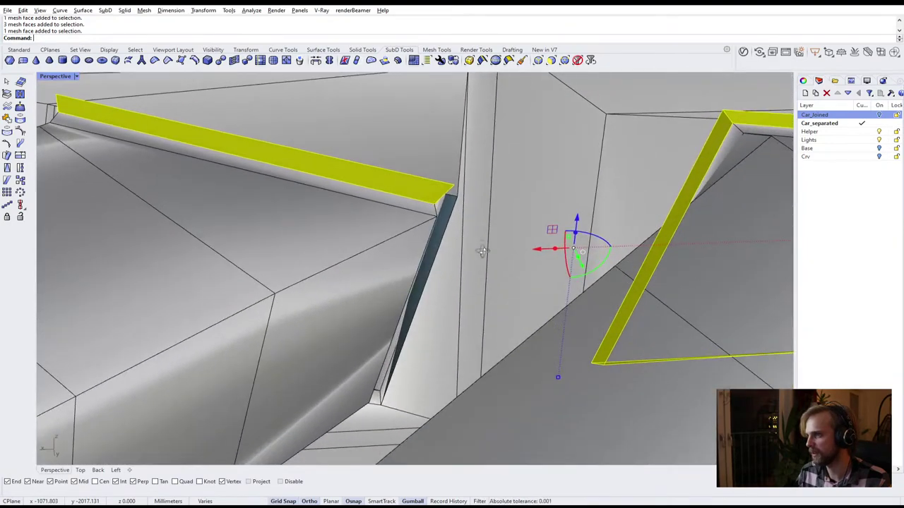
right_click_drag(144, 158, 478, 228)
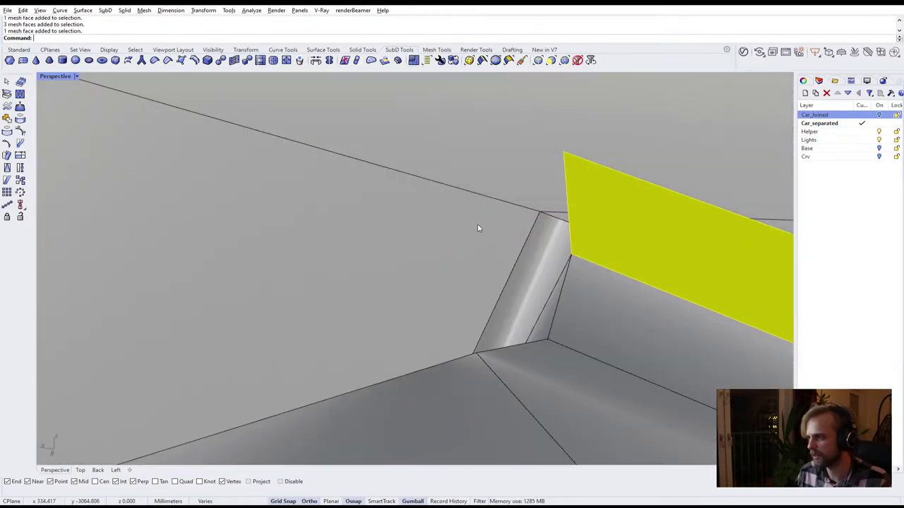
left_click(542, 250, "ctrl+shift")
double_click(545, 255, "ctrl+shift")
key("Escape")
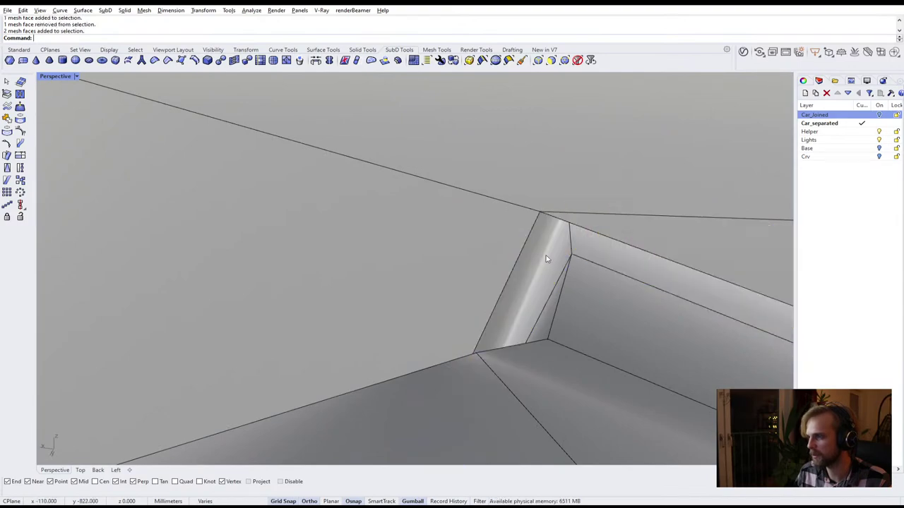
left_click(546, 257, "ctrl+shift")
double_click(590, 258, "ctrl+shift")
scroll(595, 256, "down", 15)
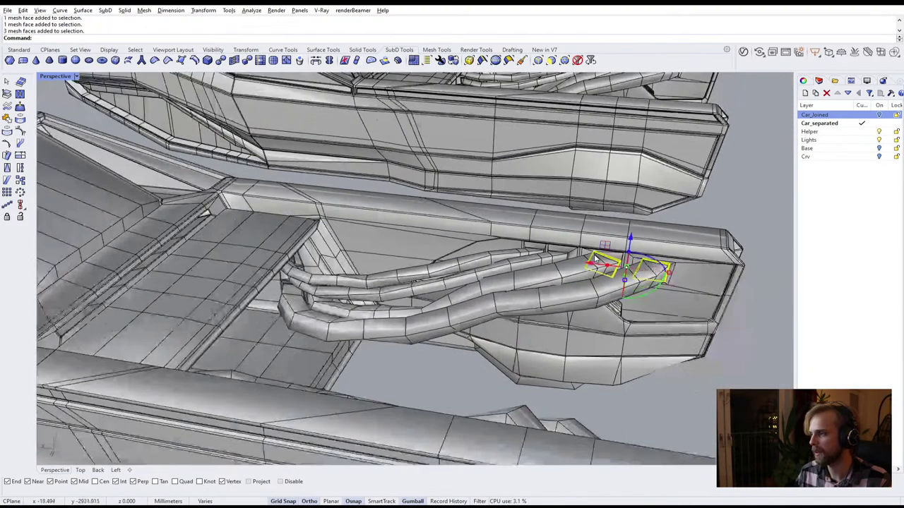
scroll(593, 257, "up", 8)
key("Delete")
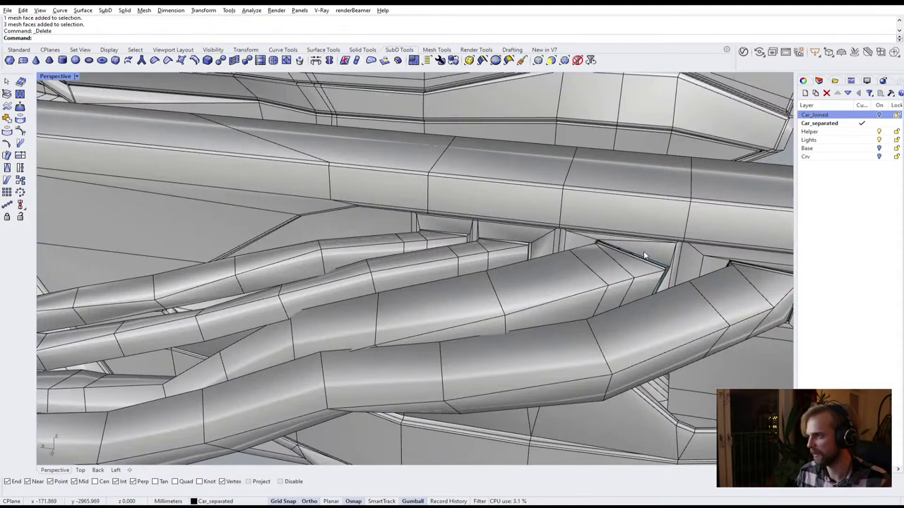
Delete the ring of connecting mesh faces around the first thin pipe beside the two thick ones on this side
right_click_drag(591, 260, 590, 244)
scroll(592, 244, "up", 8)
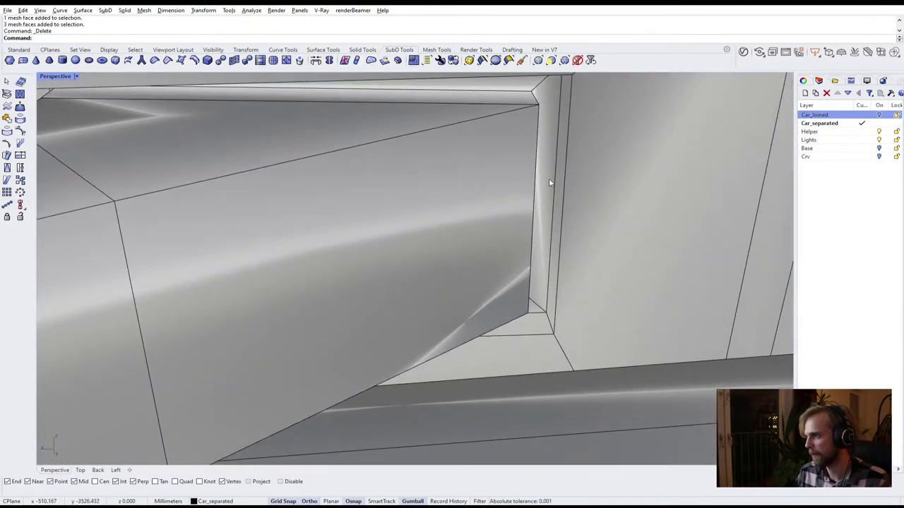
right_click_drag(549, 182, 569, 212)
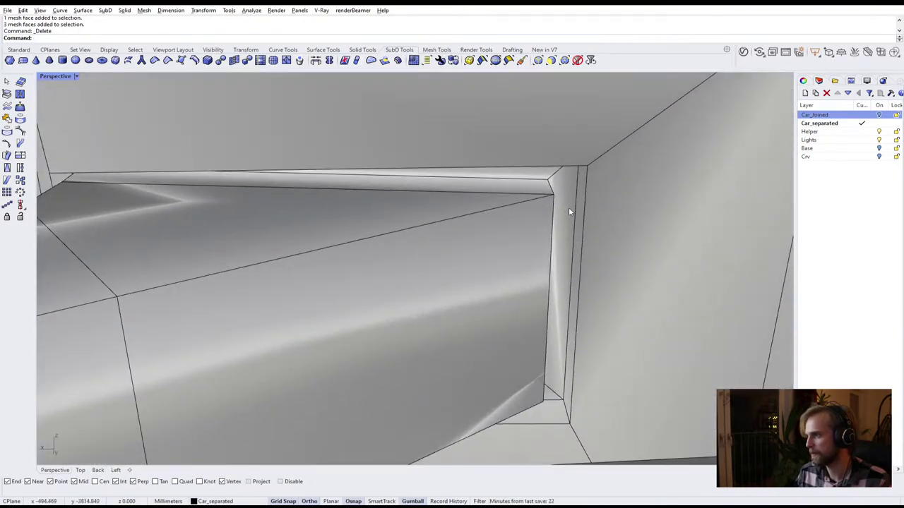
left_click(554, 195, "ctrl+shift")
double_click(540, 179, "ctrl+shift")
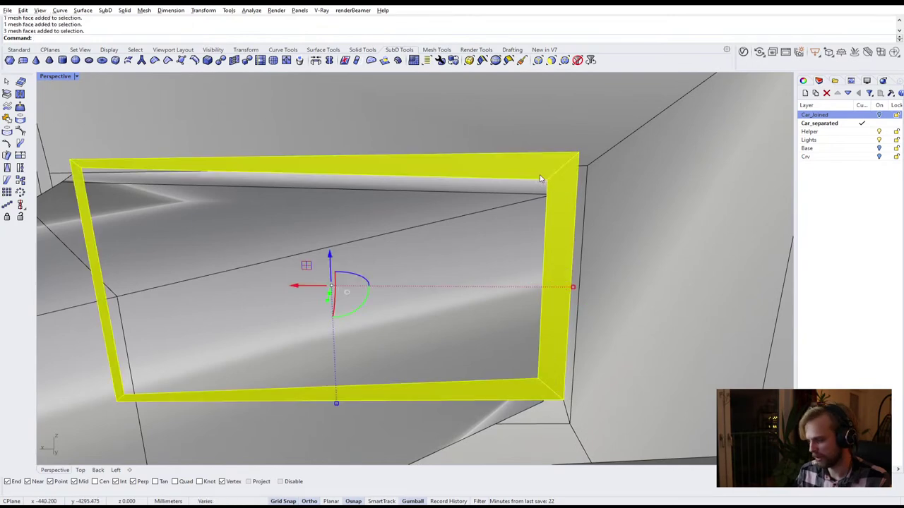
key("Delete")
Delete the ring of connecting mesh faces around the last thin pipe in this side's socket row
right_click_drag(544, 181, 478, 223)
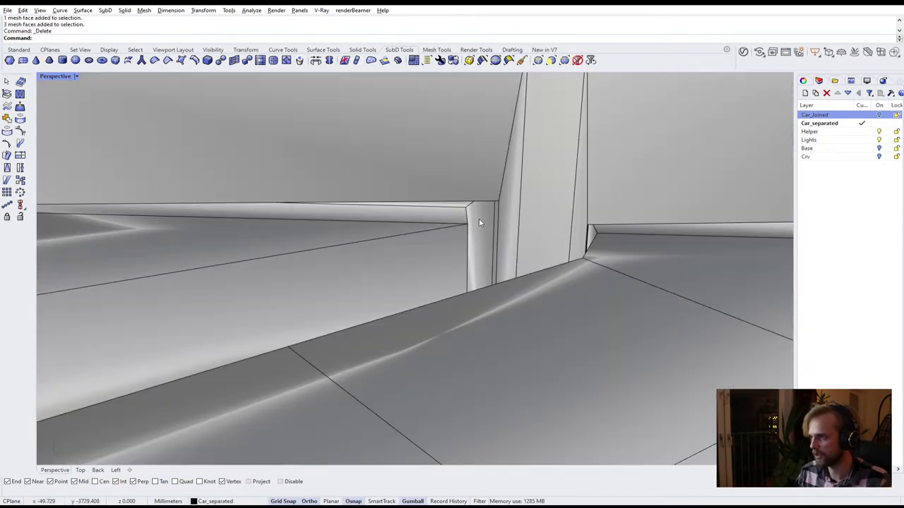
scroll(461, 208, "up", 2)
left_click(480, 209, "ctrl+shift")
double_click(504, 221, "ctrl+shift")
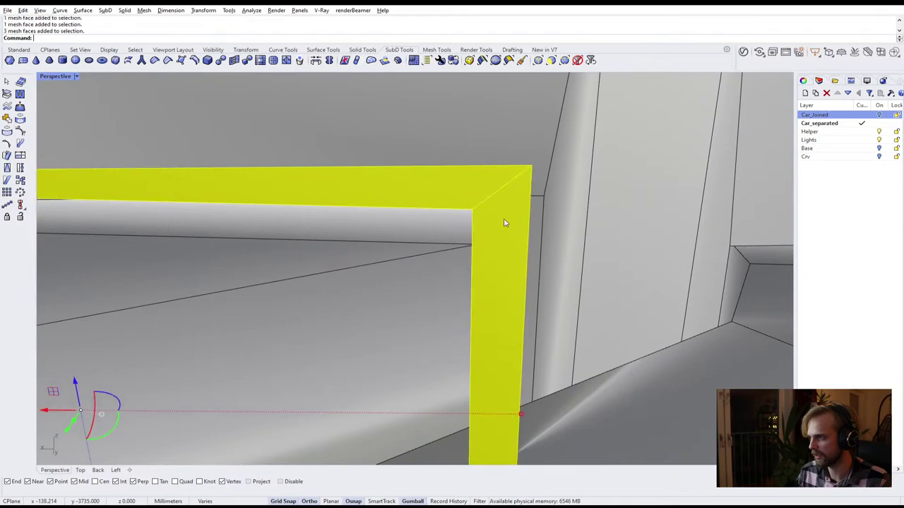
scroll(504, 223, "down", 4)
Delete the rings of connecting mesh faces around the other ends of the first two pipes in the central body's sockets
right_click_drag(503, 218, 202, 284)
scroll(202, 285, "up", 15)
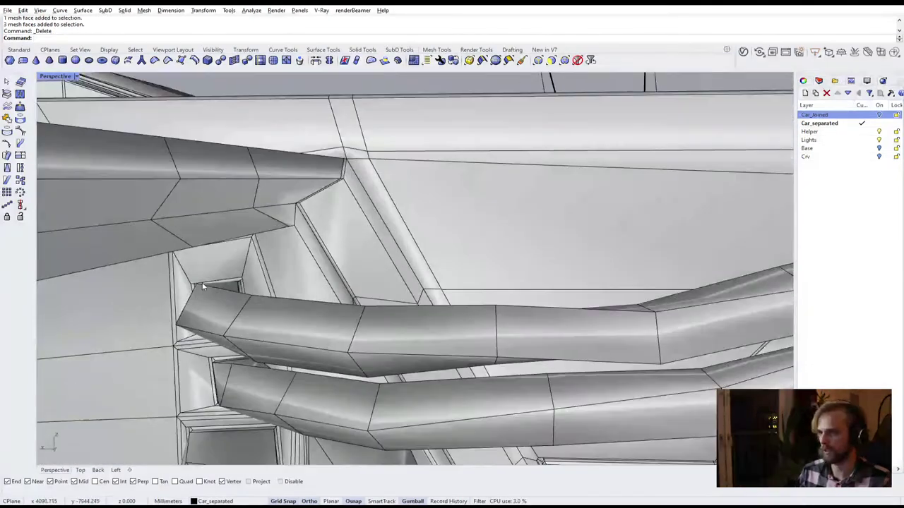
right_click_drag(219, 315, 278, 208)
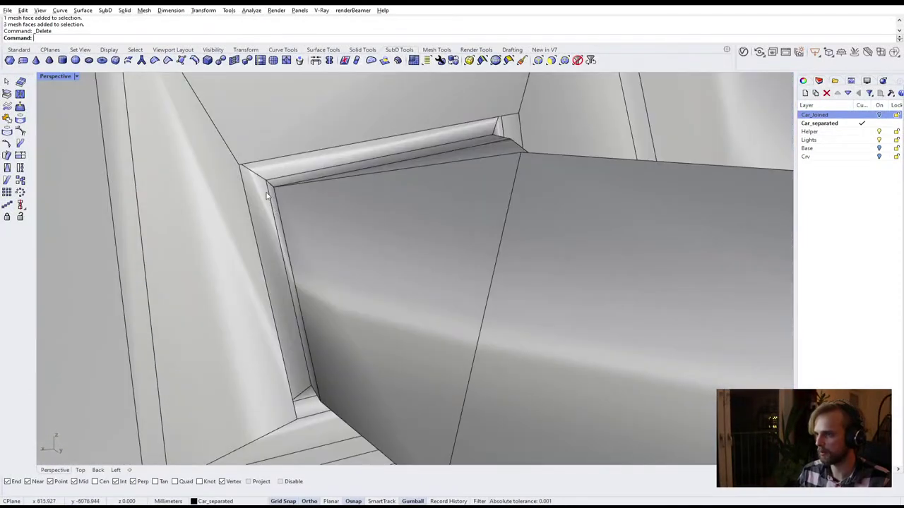
key("Delete")
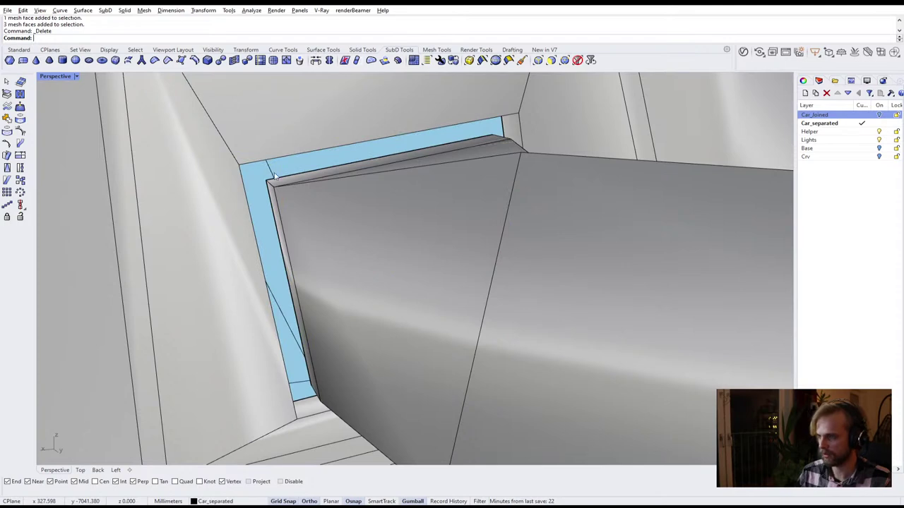
mouse_move(284, 171)
right_mouse_down()
mouse_move(359, 262)
mouse_move(331, 152)
mouse_move(280, 167)
right_mouse_up()
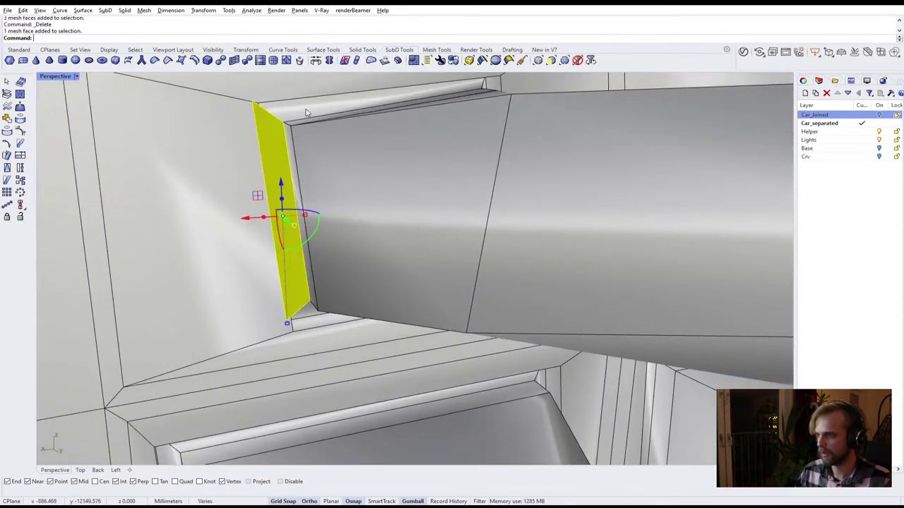
key("Delete")
Delete the rings of connecting mesh faces around the remaining two pipe ends in the neighbouring central-body sockets
right_click_drag(264, 233, 148, 159)
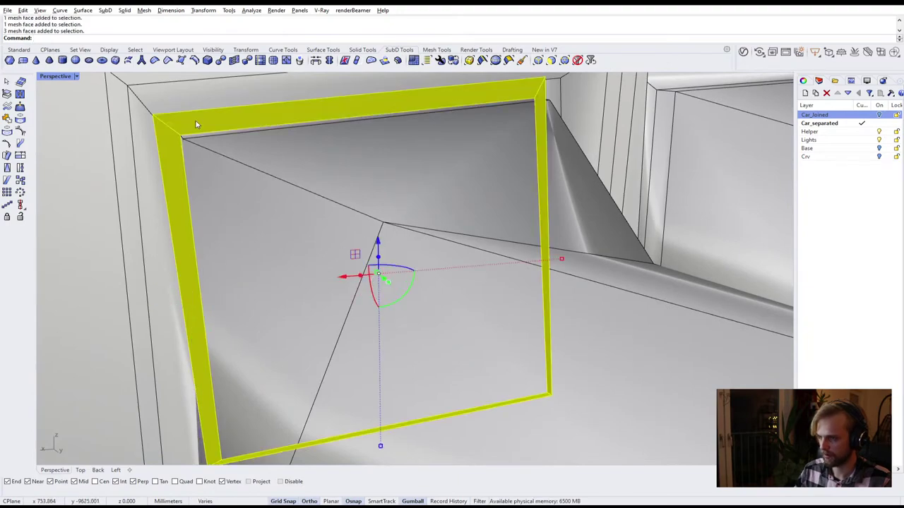
key("Delete")
scroll(368, 120, "down", 6)
right_click_drag(368, 120, 287, 329)
key("Delete")
Delete the closed band of mesh faces forming the short connector between two neighbouring body parts
scroll(176, 323, "up", 5)
scroll(288, 329, "up", 2)
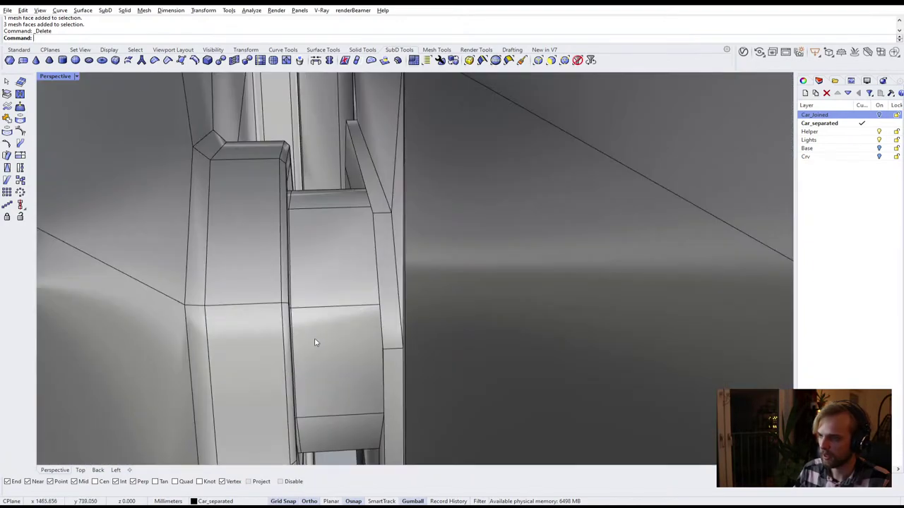
left_click(315, 343, "ctrl+shift")
double_click(334, 265, "ctrl+shift")
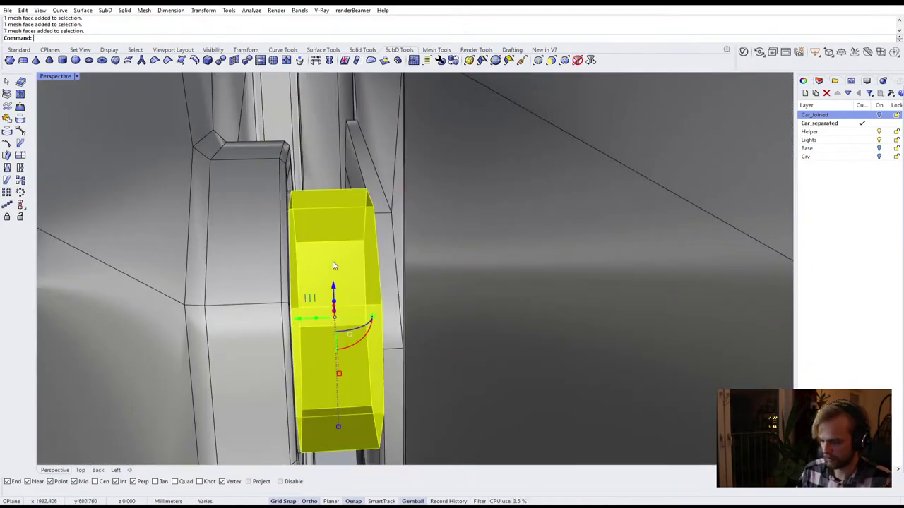
key("Delete")
Delete the closed band of mesh faces on the matching connector set in the recessed opening of the body
right_click_drag(327, 256, 348, 254, "shift")
scroll(363, 257, "down", 2)
scroll(346, 258, "up", 3)
right_click_drag(367, 224, 363, 232, "shift")
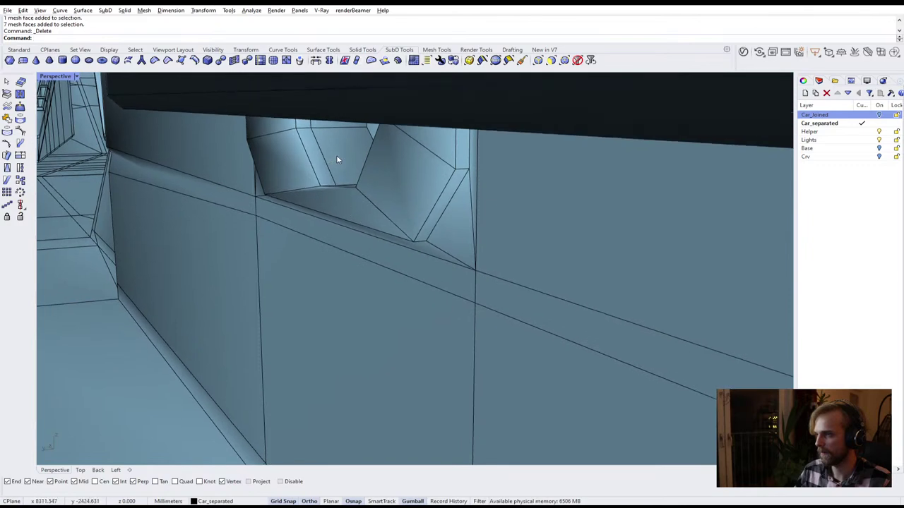
right_click_drag(323, 131, 351, 214, "shift")
double_click(386, 113, "ctrl+shift")
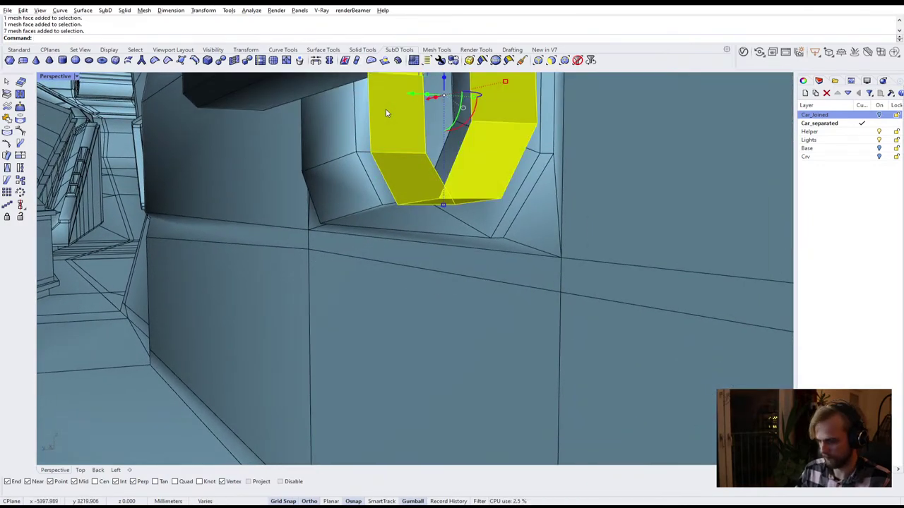
key("Delete")
Create a horizontal rectangular clipping plane across the rear end of the car using two corner points
scroll(387, 114, "down", 10)
right_click_drag(386, 113, 345, 147)
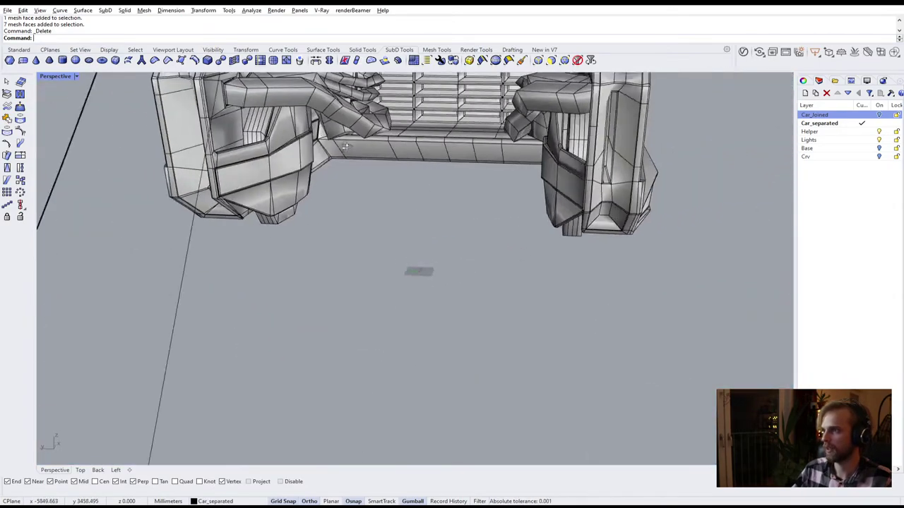
scroll(345, 146, "up", 8)
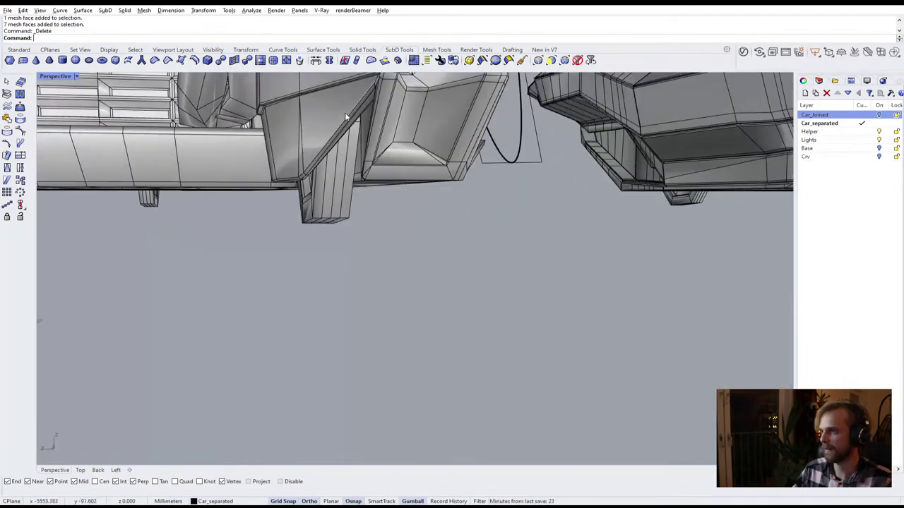
right_click_drag(346, 116, 386, 345)
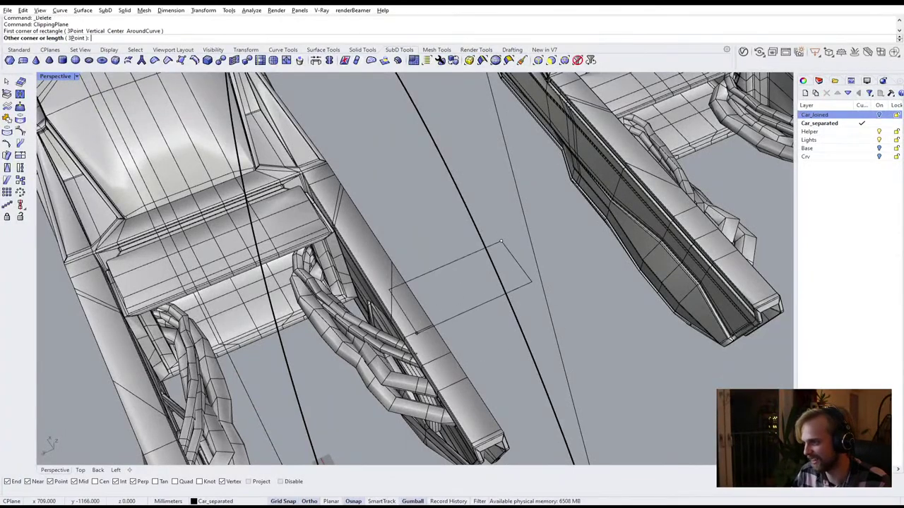
left_click(426, 438)
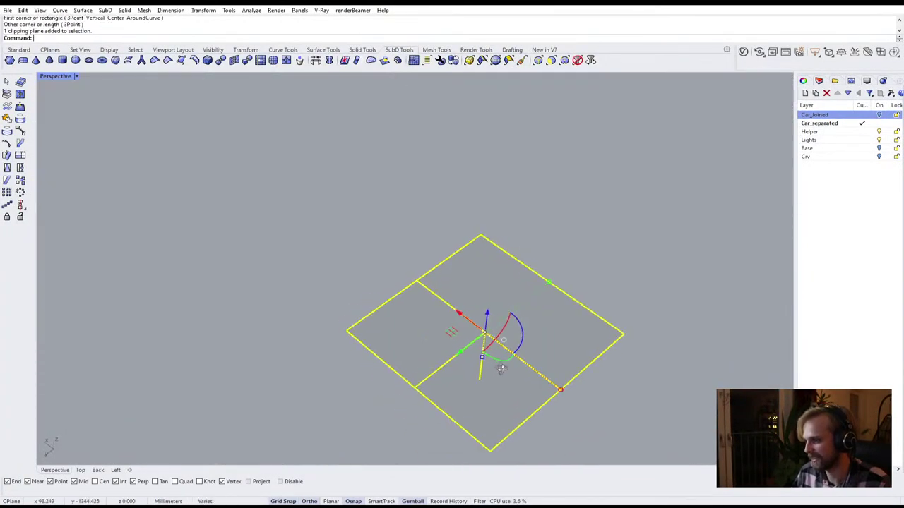
Raise the clipping plane into the car's rear arm and delete the closed bands of mesh faces connecting the rear wheel on both sides
left_click_drag(499, 285, 506, 256)
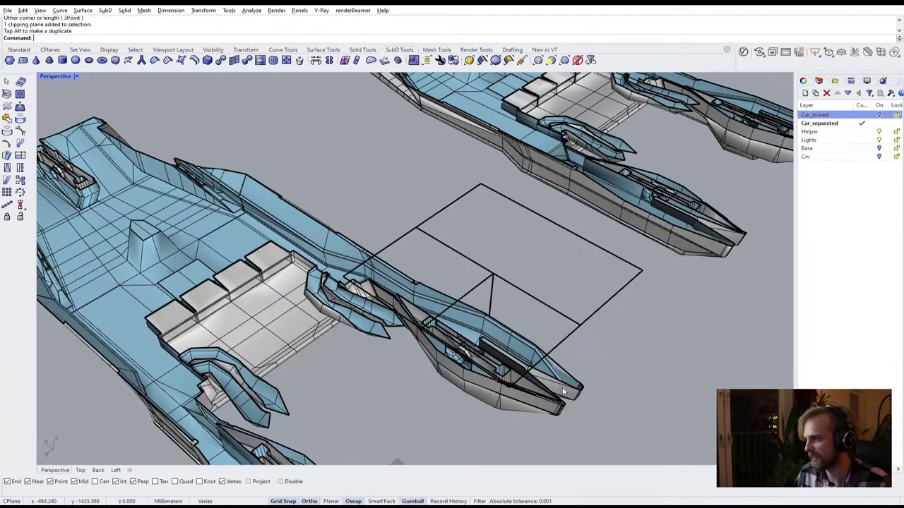
right_click_drag(563, 391, 417, 392)
scroll(357, 346, "up", 12)
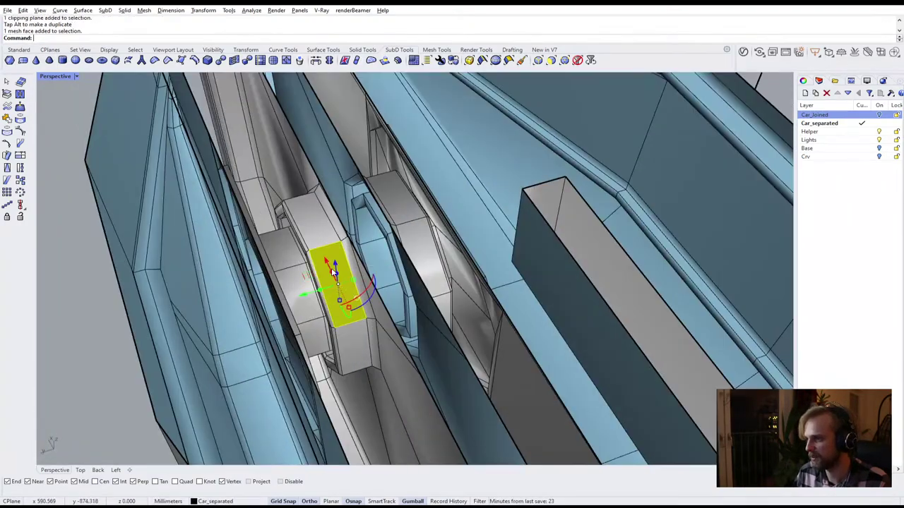
scroll(287, 269, "up", 3)
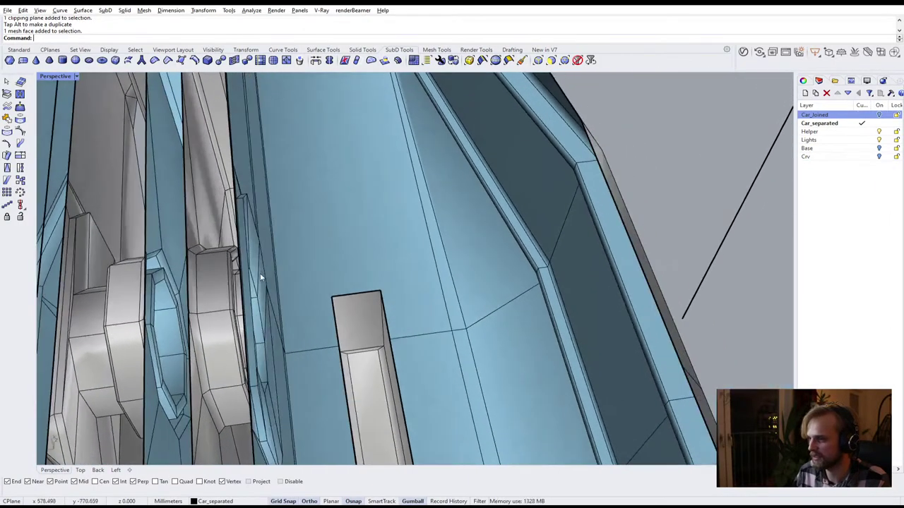
right_click_drag(187, 304, 329, 282, "shift")
scroll(364, 284, "up", 4)
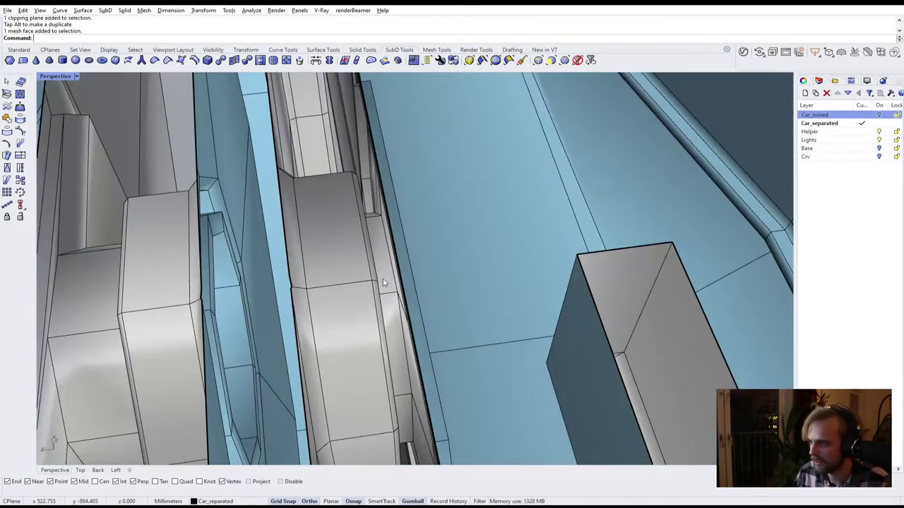
double_click(88, 386, "ctrl+shift")
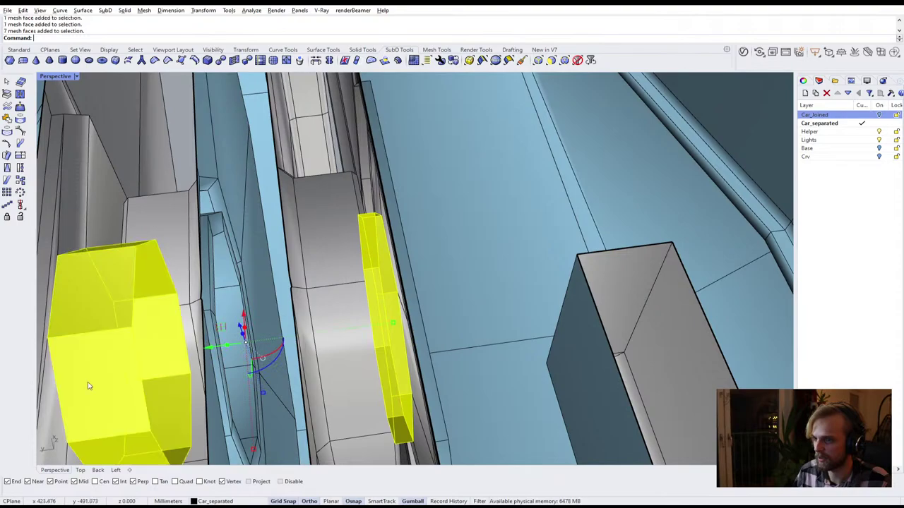
key("Delete")
Delete the closed bands of mesh faces connecting the front wheel to the body on both of its sides
right_click_drag(90, 381, 296, 353)
scroll(480, 297, "down", 6)
right_click_drag(584, 306, 671, 228, "shift")
scroll(395, 346, "up", 5)
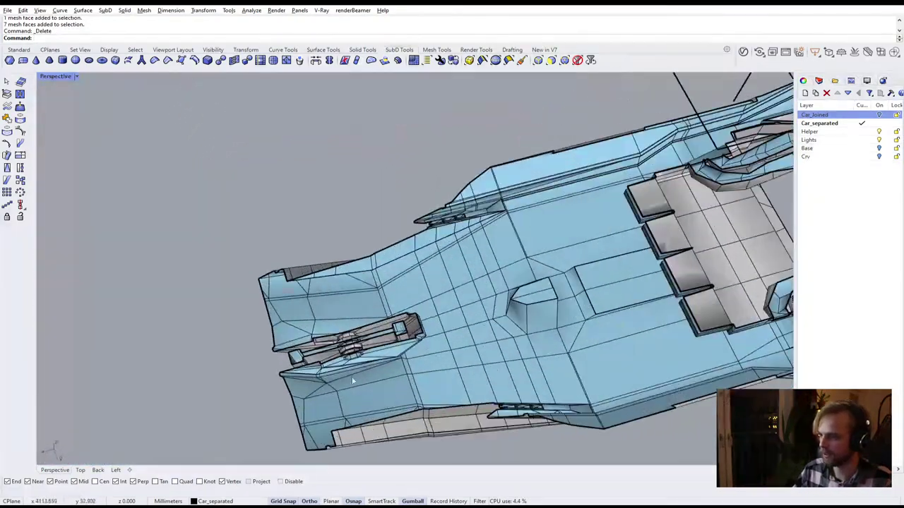
scroll(347, 344, "up", 8)
right_click_drag(377, 363, 236, 289)
scroll(371, 303, "up", 4)
scroll(372, 303, "up", 2)
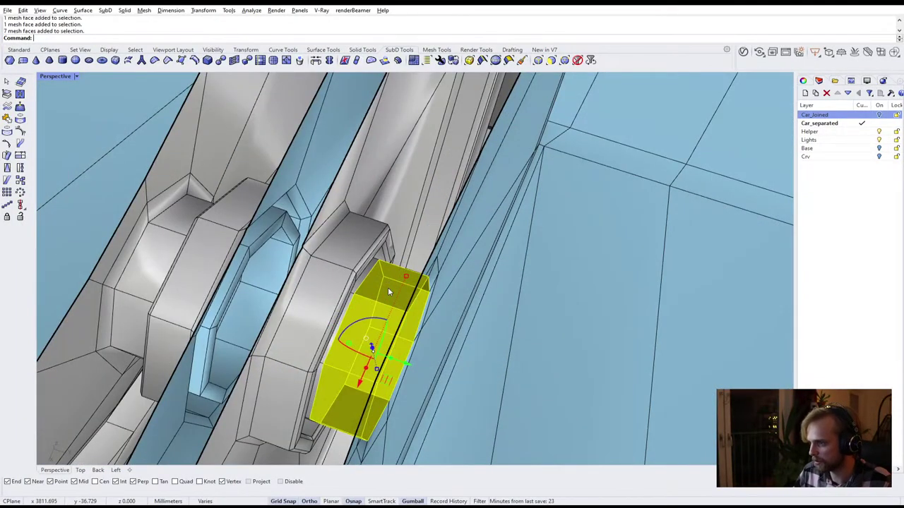
key("Delete")
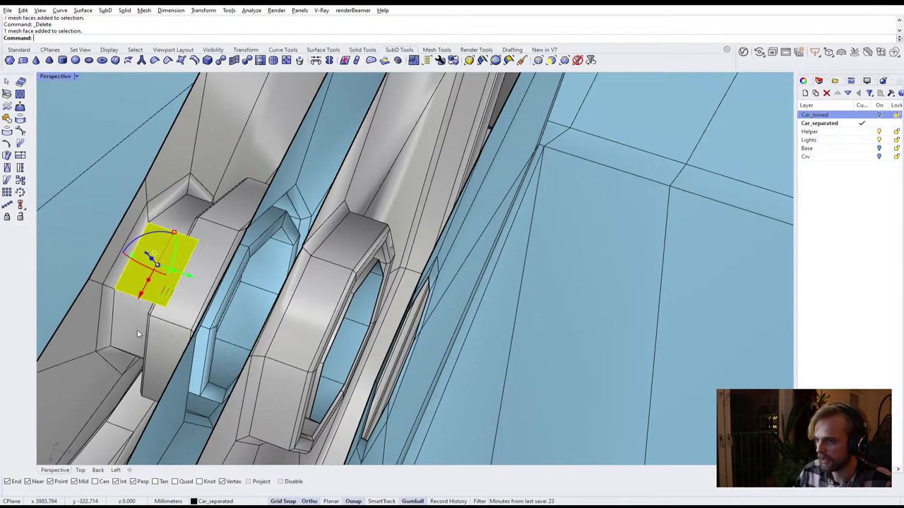
double_click(130, 334, "ctrl+shift")
key("Delete")
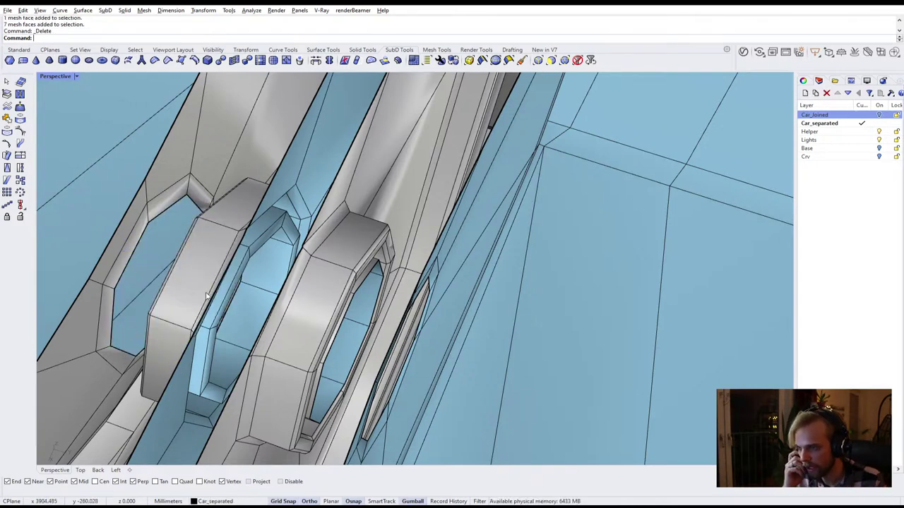
Delete the clipping plane beside the rear of the car
scroll(266, 258, "down", 10)
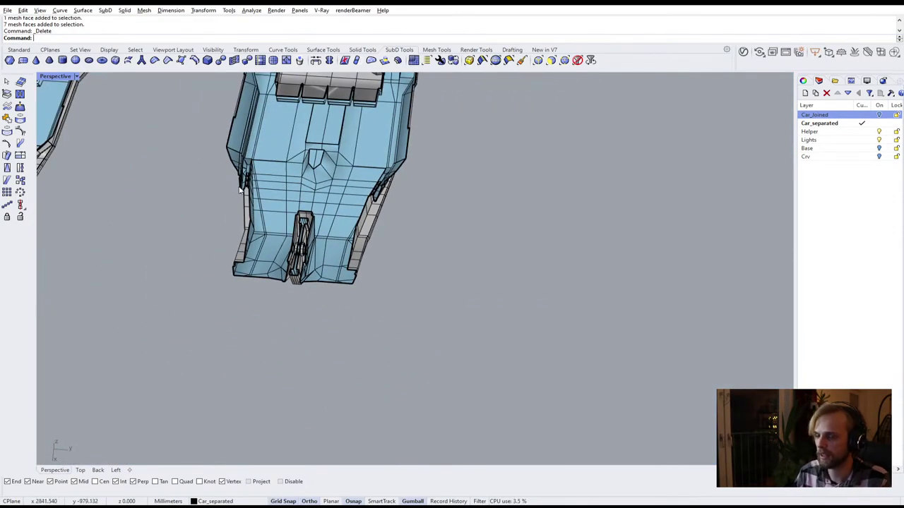
mouse_move(239, 190)
right_mouse_down("shift")
mouse_move(309, 356)
mouse_move(243, 206)
right_mouse_up("shift")
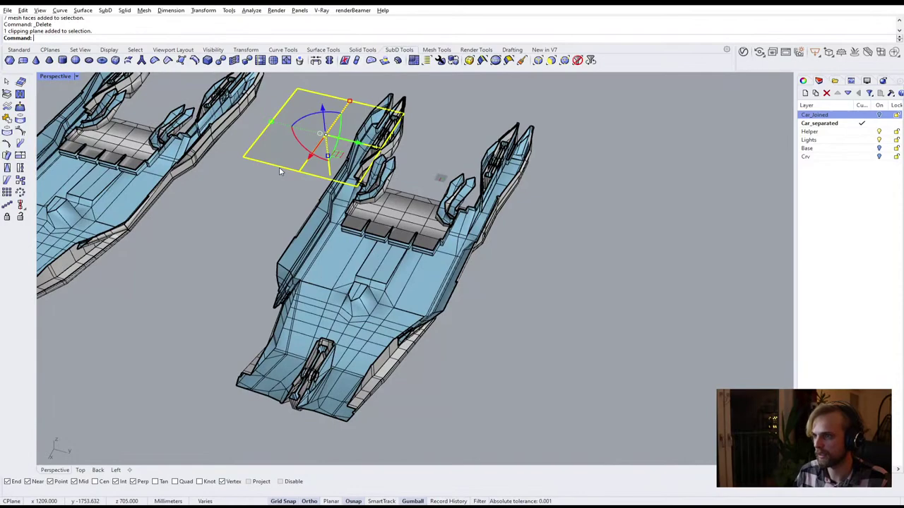
key("Delete")
Split the car's main body mesh into separate meshes with SplitDisjointMesh and delete the body shell piece
scroll(368, 254, "up", 3)
left_click(368, 255)
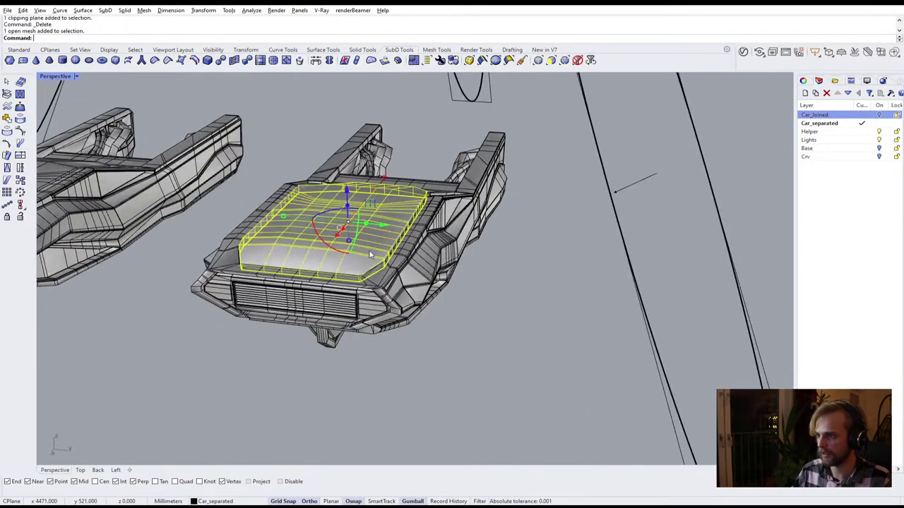
left_click(362, 311)
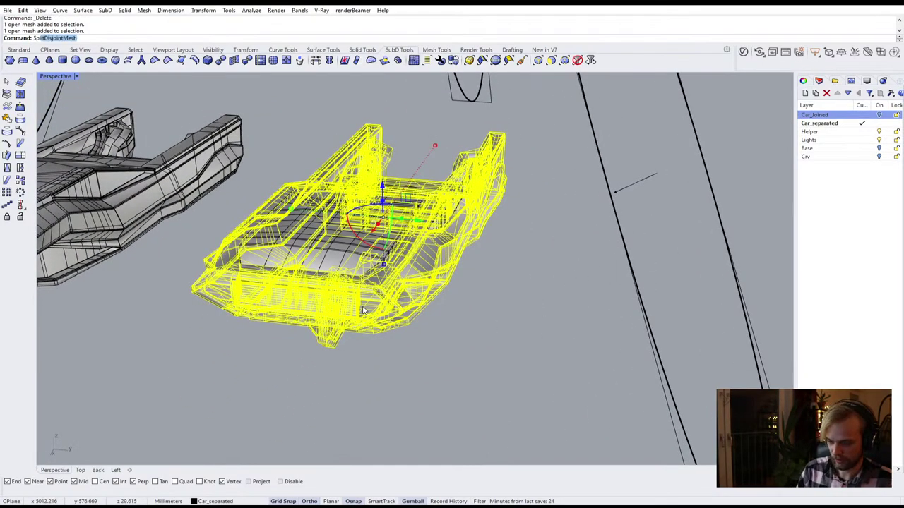
key("Escape")
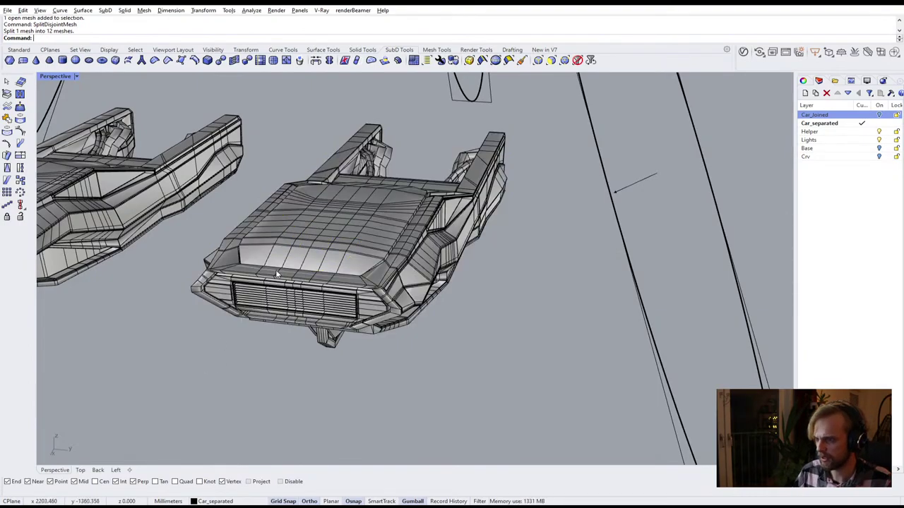
left_click(258, 302)
key("Delete")
Convert the remaining roof, side windows, wheels and pipes with ToSubD, keeping the input, and delete the source meshes
right_click_drag(247, 312, 438, 259)
left_click_drag(276, 157, 276, 157)
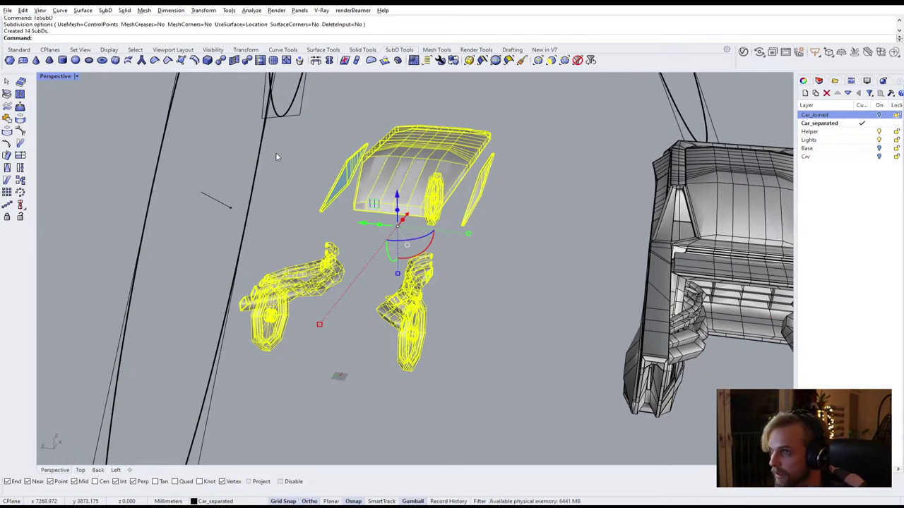
key("Delete")
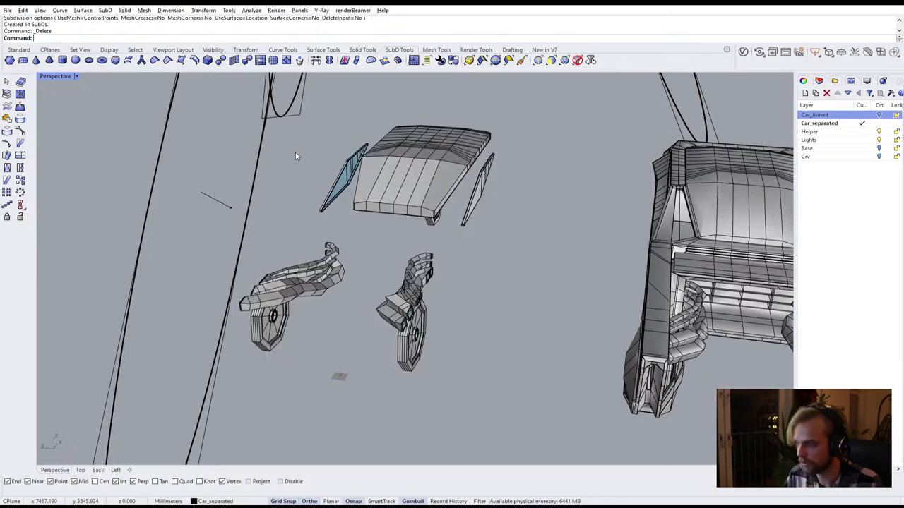
Toggle the SubD parts to smooth display to inspect their shapes, and return them to flat display
key("Tab")
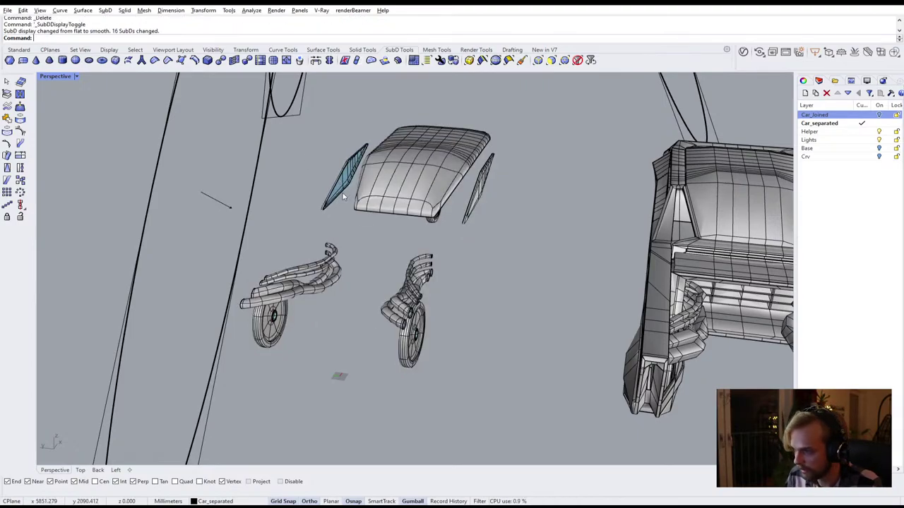
right_click_drag(338, 180, 371, 239)
key("Tab")
scroll(371, 239, "down", 6)
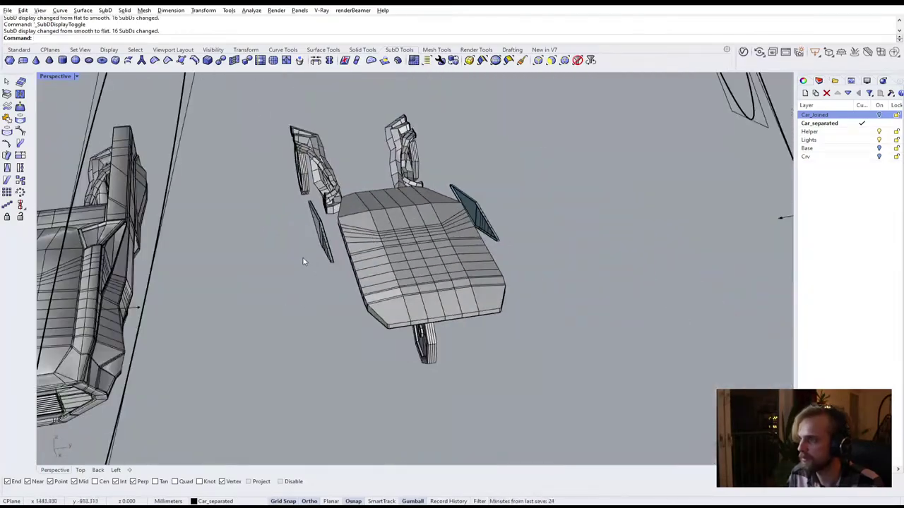
On the neighbouring full car copy, delete the ring of connecting mesh faces around the rearmost pipe end at the side arm
mouse_move(303, 262)
right_mouse_down("shift")
mouse_move(453, 236)
mouse_move(367, 195)
mouse_move(424, 296)
mouse_move(353, 298)
mouse_move(307, 247)
right_mouse_up("shift")
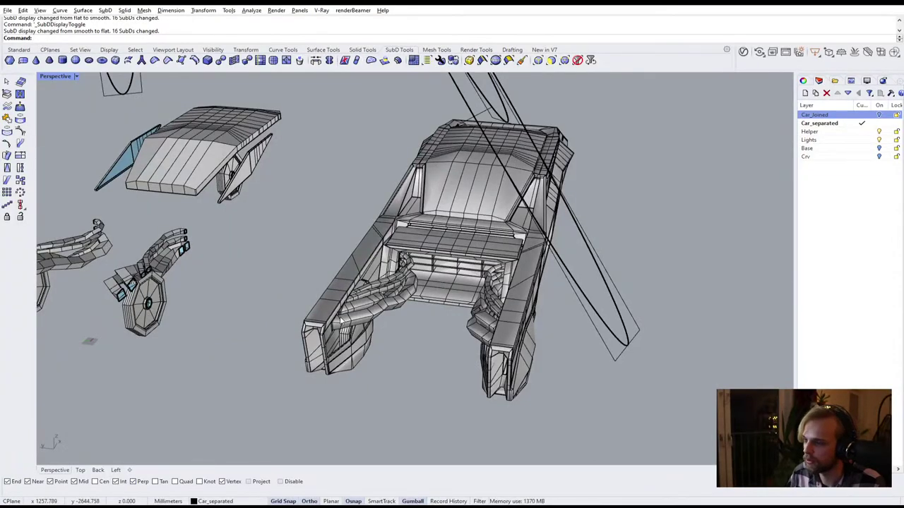
scroll(340, 321, "up", 12)
right_click_drag(329, 329, 353, 289, "shift")
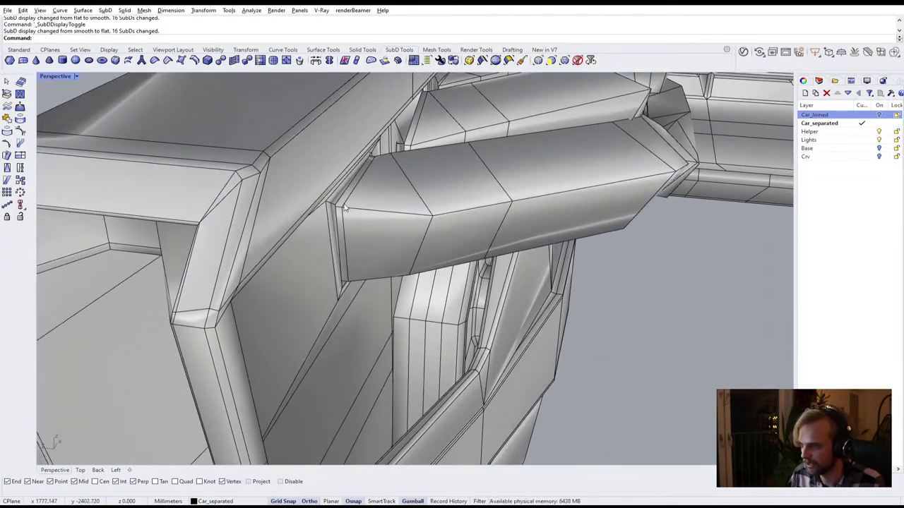
scroll(345, 208, "up", 3)
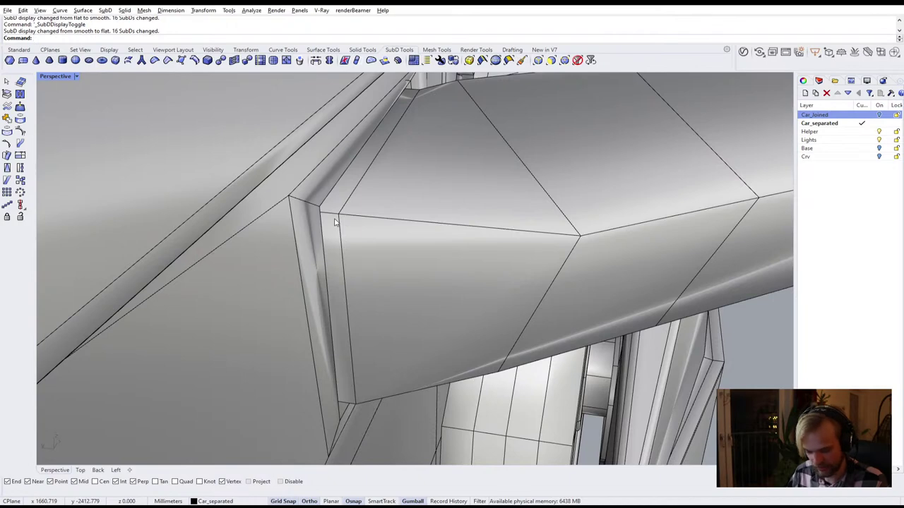
key("Return")
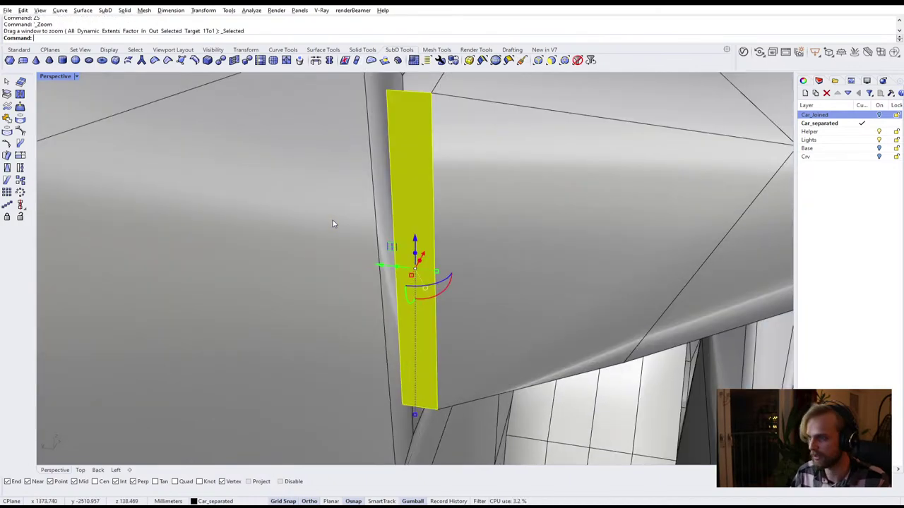
right_click_drag(332, 222, 326, 191)
scroll(325, 188, "up", 1)
double_click(325, 185, "ctrl+shift")
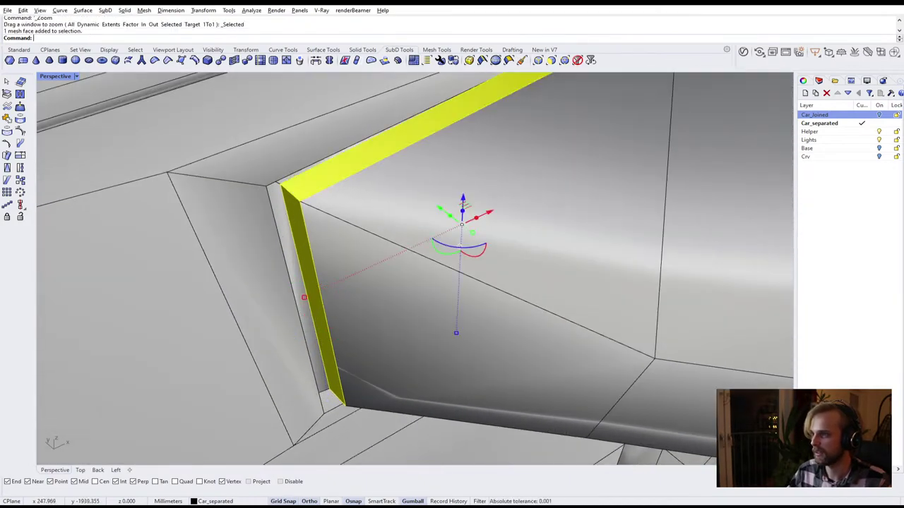
scroll(325, 185, "down", 3)
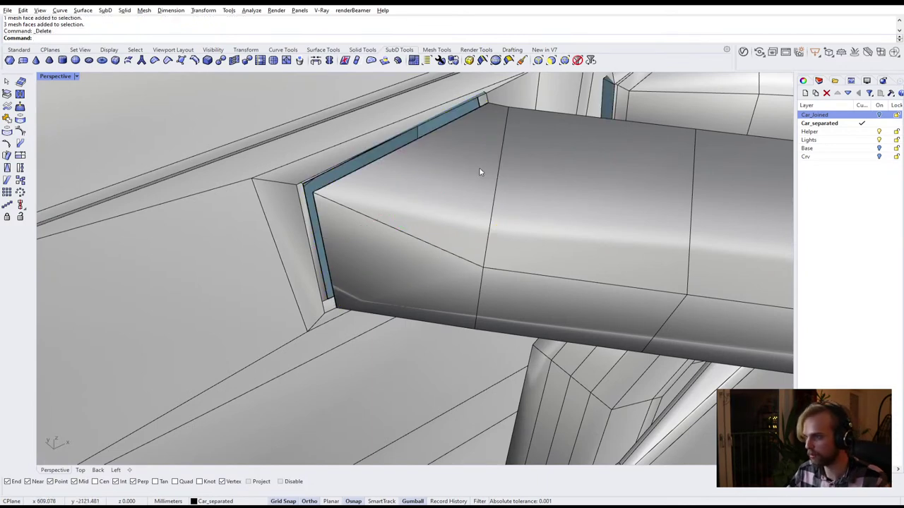
Delete the rings of connecting mesh faces around the next three pipe ends along the same side arm
right_click_drag(480, 173, 199, 317, "shift")
scroll(396, 198, "up", 5)
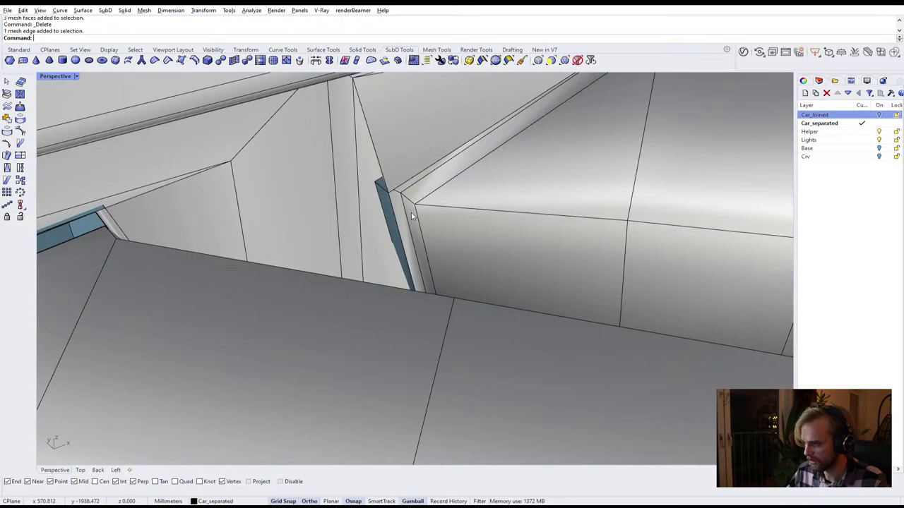
key("Delete")
right_click_drag(420, 197, 326, 219)
scroll(326, 219, "up", 6)
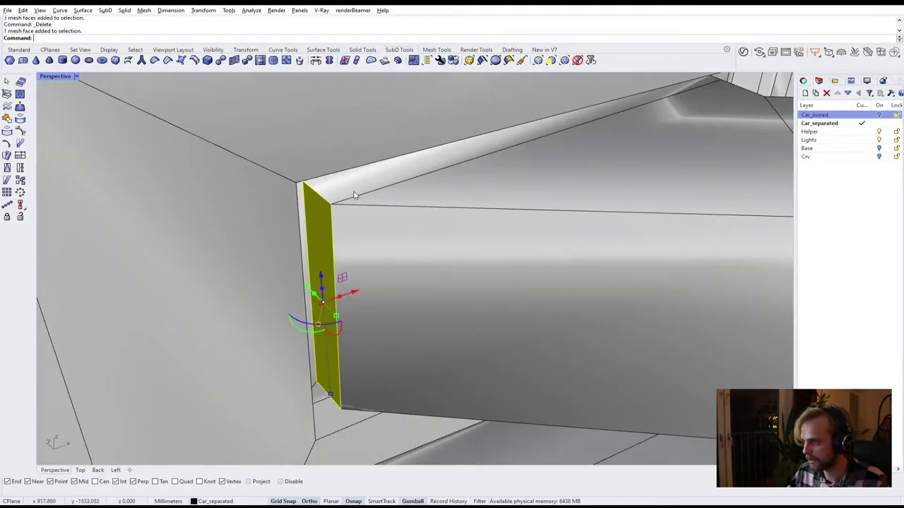
double_click(353, 189, "ctrl+shift")
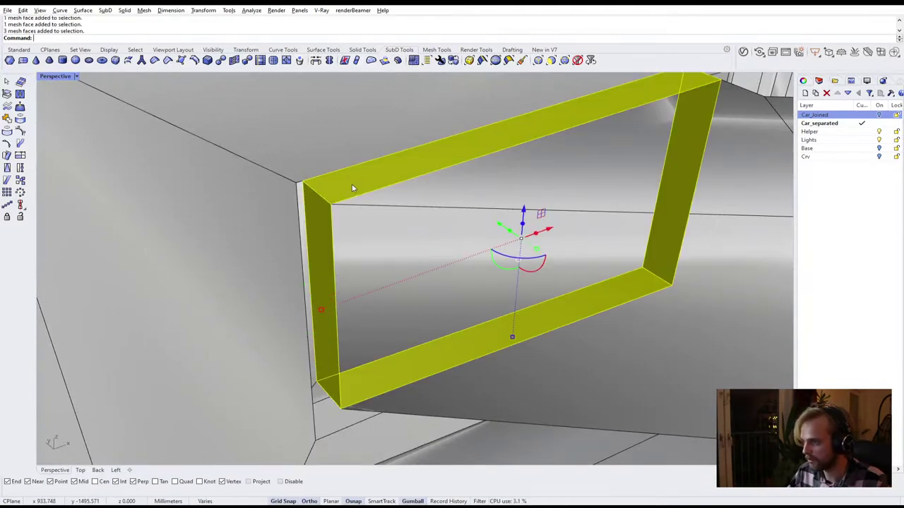
key("Delete")
right_click_drag(353, 189, 240, 263)
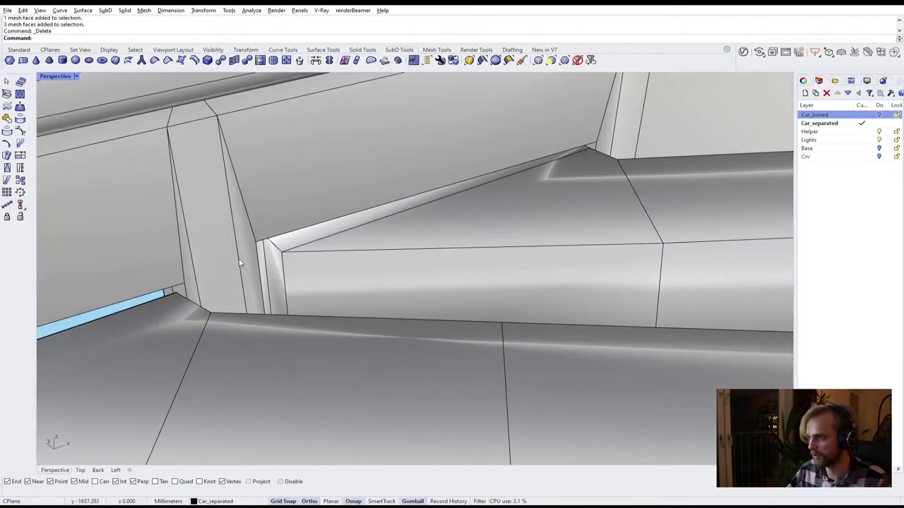
double_click(293, 246, "ctrl+shift")
key("Delete")
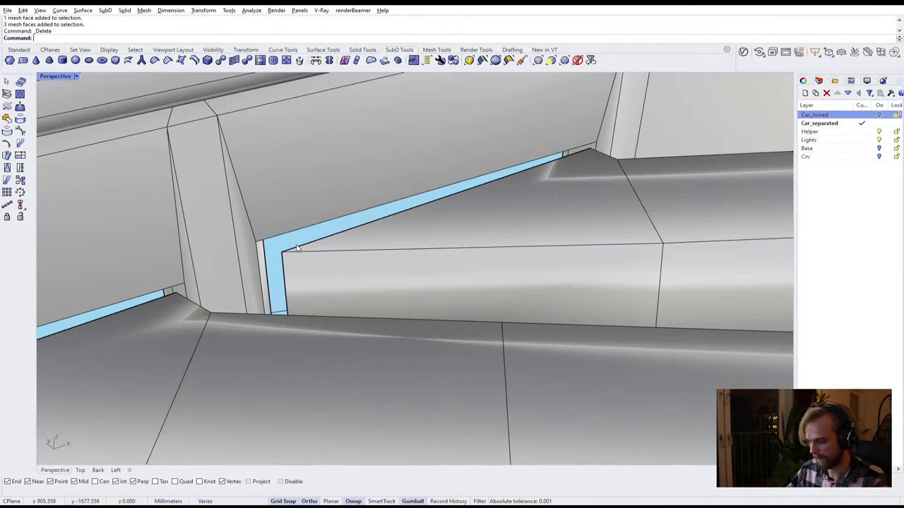
Select the ring of connecting mesh faces around the topmost pipe's inner end beneath the rear deck
right_click_drag(292, 246, 0, 349)
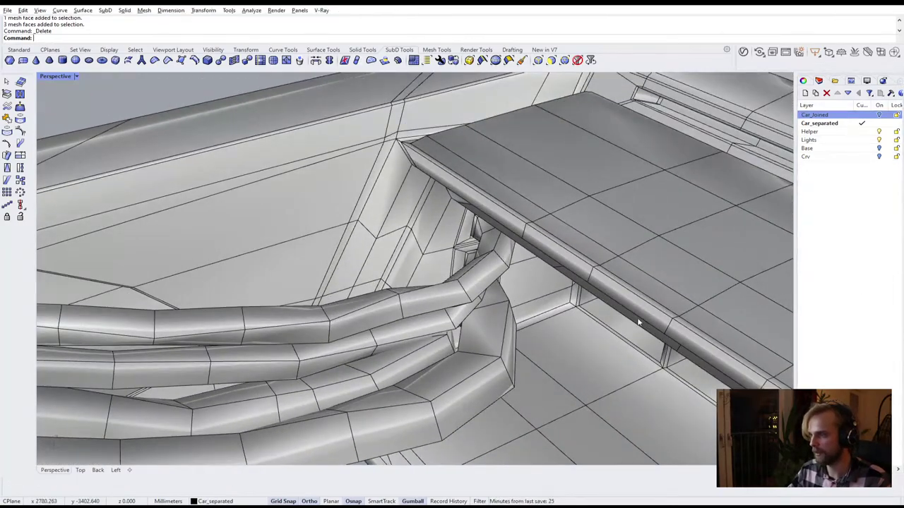
right_click_drag(473, 306, 517, 289)
scroll(425, 271, "up", 7)
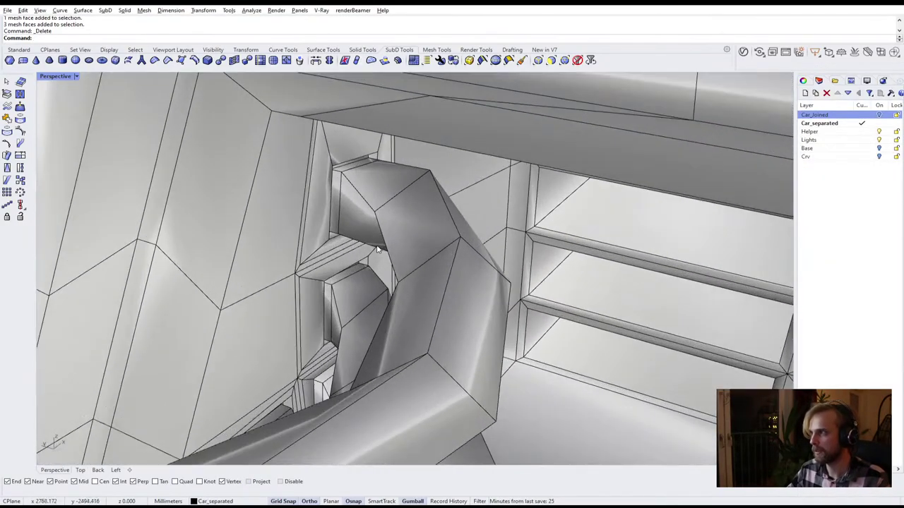
right_click_drag(351, 251, 368, 271)
scroll(369, 271, "up", 2)
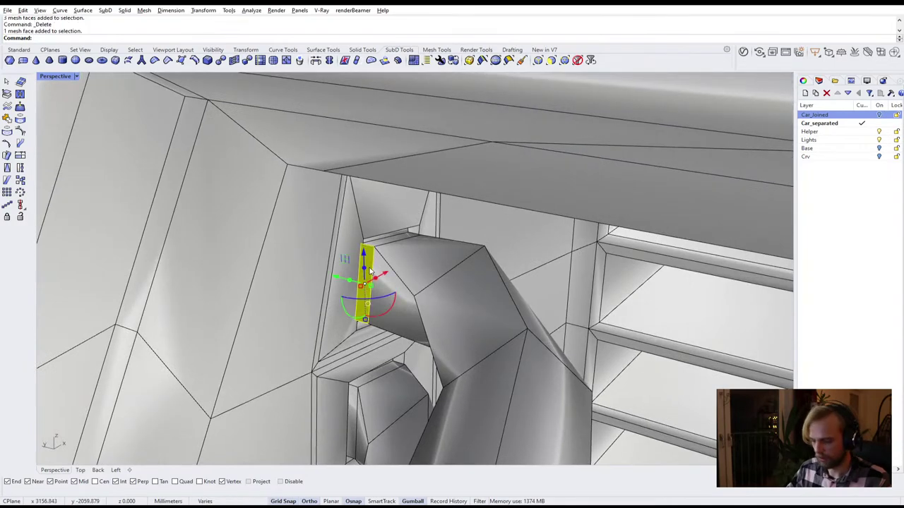
type("zs")
key("Return")
right_click_drag(426, 235, 445, 222)
scroll(414, 247, "down", 5)
double_click(429, 218, "ctrl+shift")
Add the rings of connecting mesh faces around the three lower pipes' inner ends to the selection and delete all of them
scroll(430, 221, "down", 6)
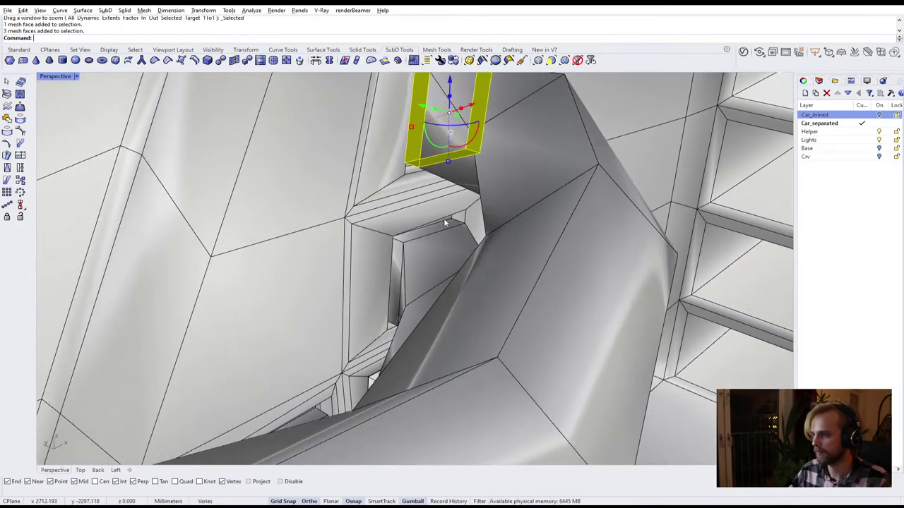
scroll(395, 248, "up", 6)
double_click(413, 228, "ctrl+shift")
scroll(422, 236, "down", 5)
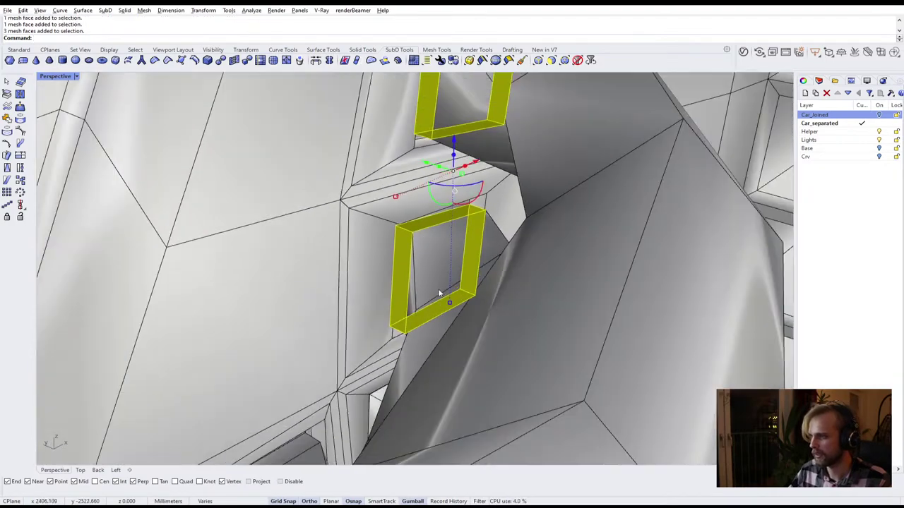
right_click_drag(440, 293, 408, 284)
scroll(389, 286, "up", 7)
double_click(399, 257, "ctrl+shift")
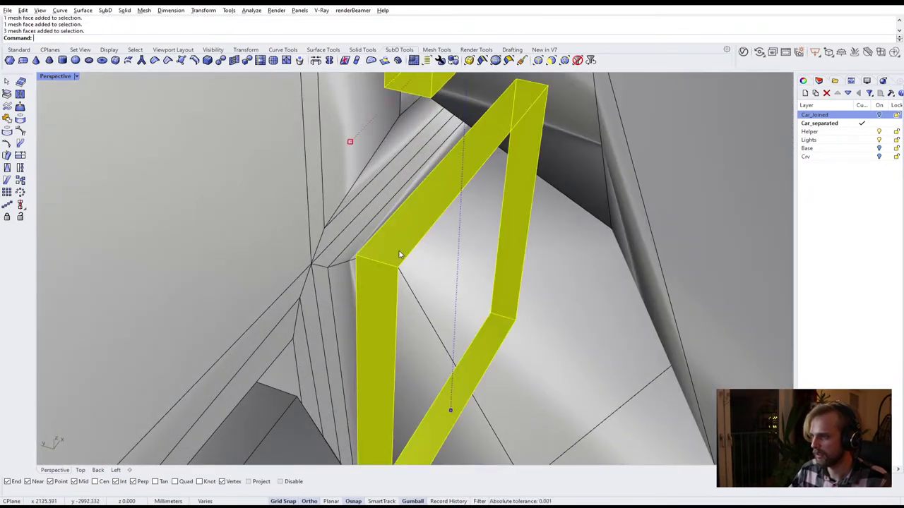
scroll(402, 261, "down", 4)
right_click_drag(391, 331, 273, 325)
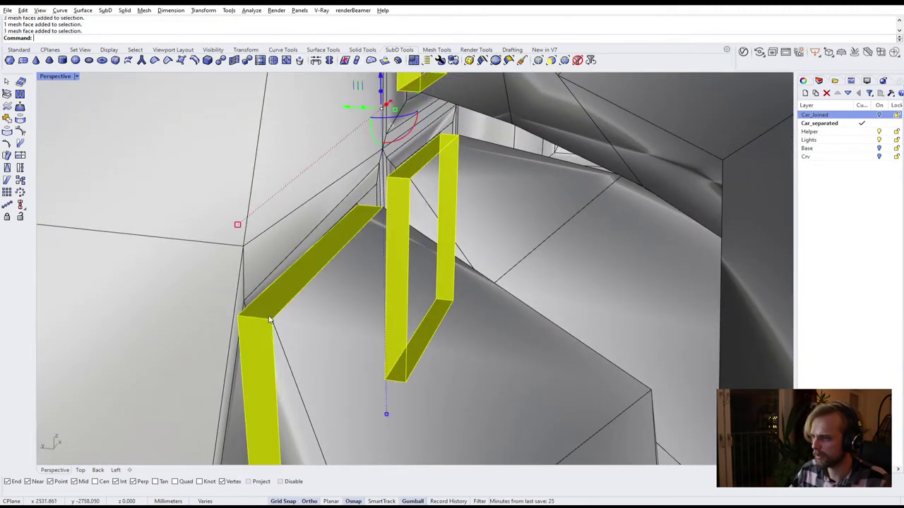
scroll(345, 321, "down", 3)
scroll(347, 322, "up", 3)
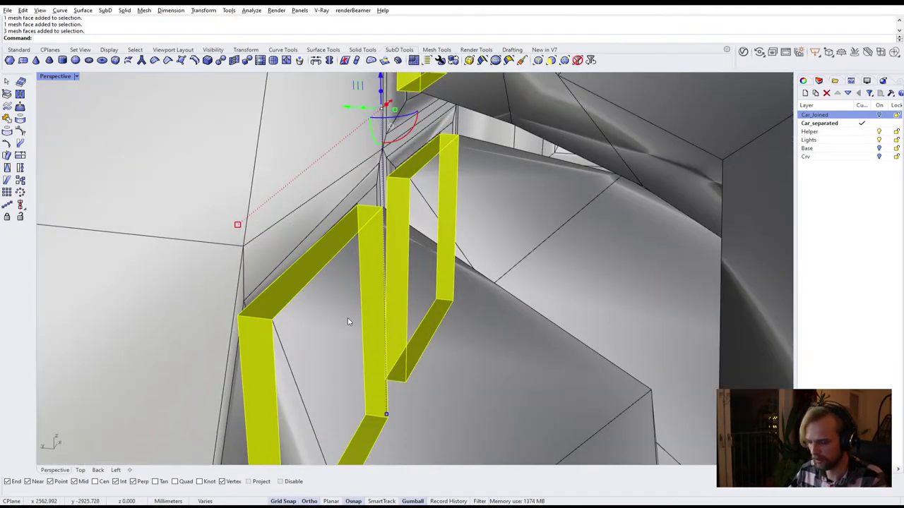
key("Delete")
Delete the ring of connecting mesh faces around the topmost pipe's inner end on the opposite side of the rear deck
scroll(461, 299, "up", 5)
scroll(439, 288, "down", 5)
right_click_drag(439, 288, 461, 275)
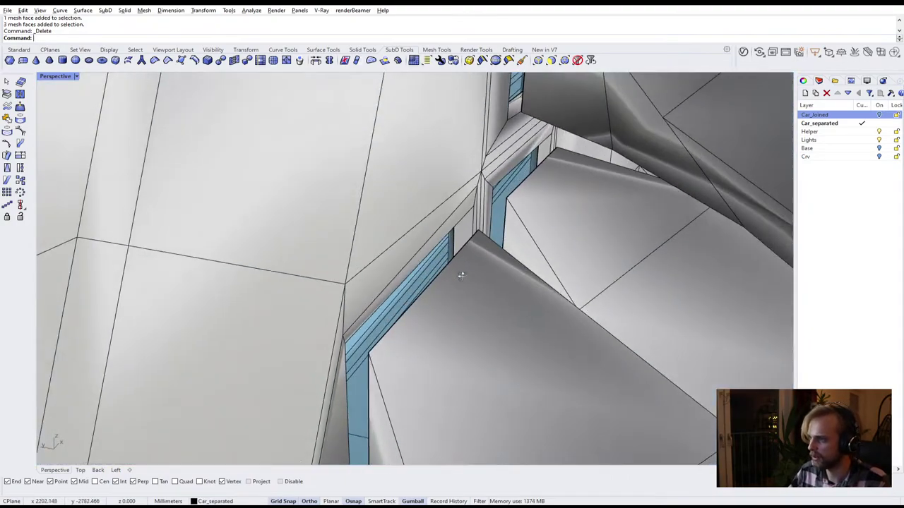
scroll(461, 275, "up", 8)
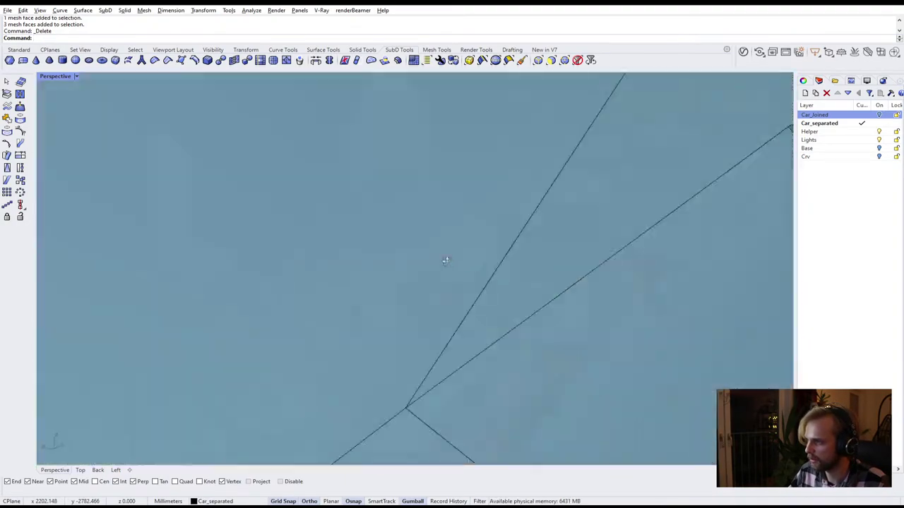
scroll(444, 269, "down", 8)
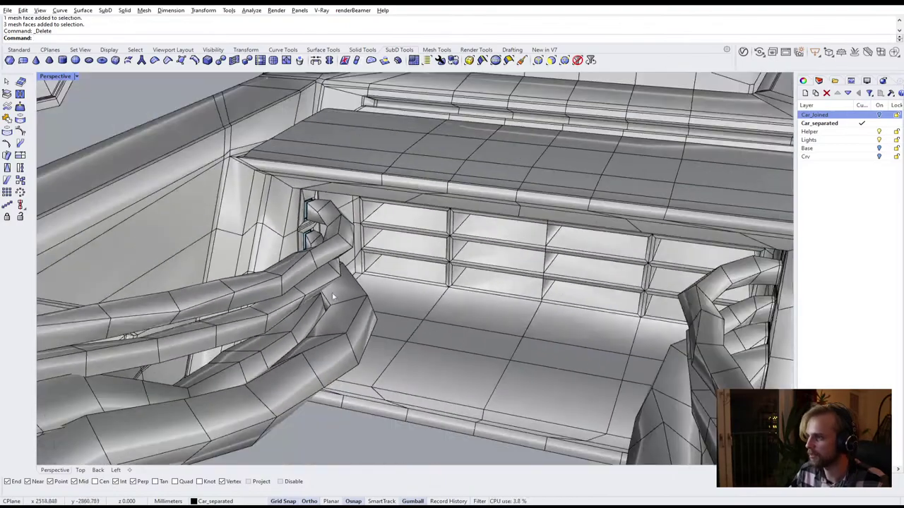
right_click_drag(332, 297, 448, 312)
right_click_drag(296, 300, 295, 324)
scroll(467, 166, "up", 3)
right_click_drag(278, 344, 337, 222)
type("zs")
key("Return")
double_click(344, 206, "ctrl+shift")
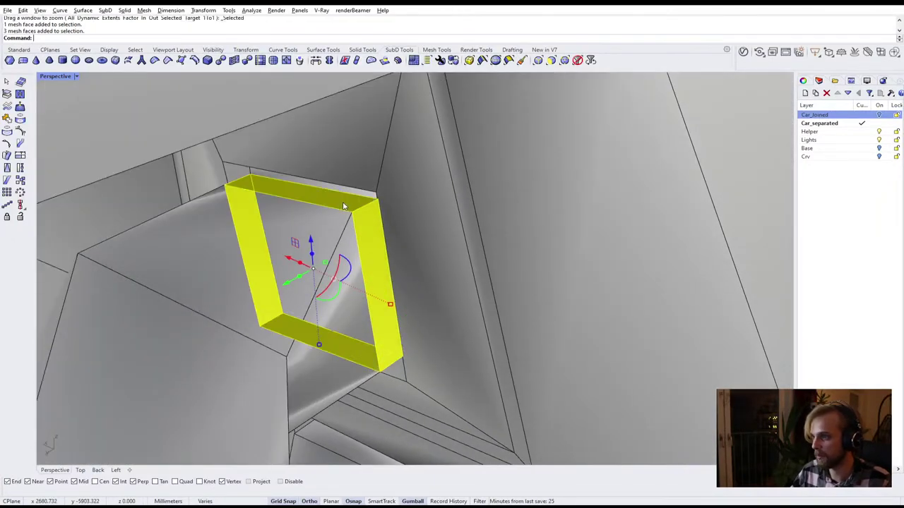
key("Delete")
Delete the rings of connecting mesh faces around the inner ends of the three lower pipes on this side
right_click_drag(374, 397, 437, 357)
left_click(438, 358, "ctrl+shift")
double_click(399, 284, "ctrl+shift")
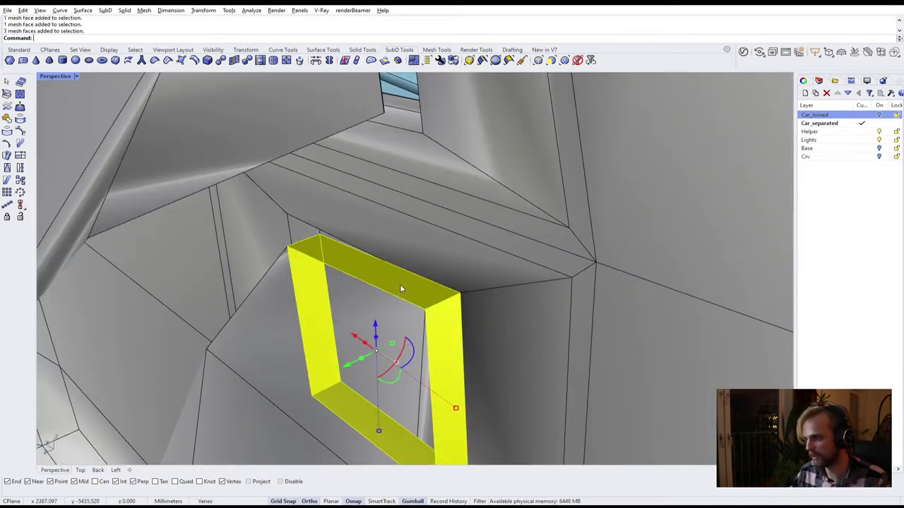
key("Delete")
right_click_drag(399, 283, 363, 232)
left_click(393, 235, "ctrl+shift")
double_click(386, 225, "ctrl+shift")
key("Delete")
scroll(448, 312, "up", 3)
left_click(494, 367, "ctrl+shift")
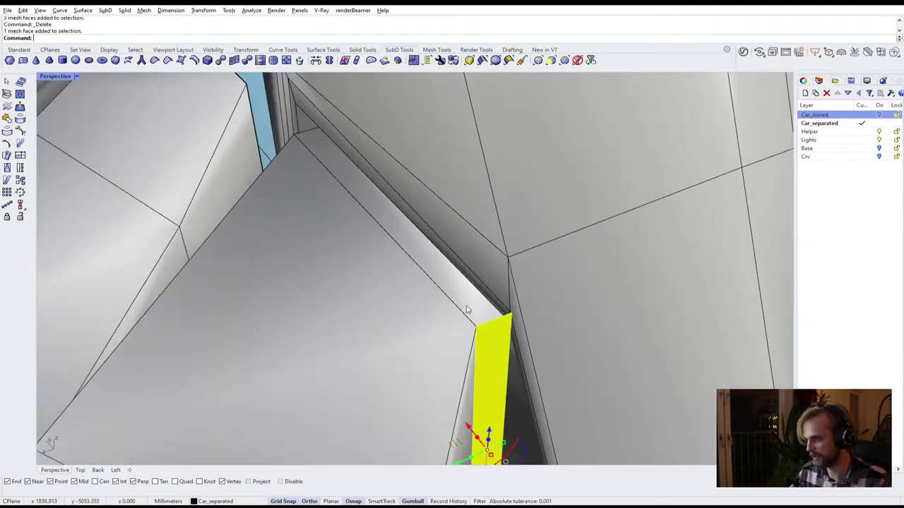
double_click(466, 308, "ctrl+shift")
Delete the rings of connecting mesh faces around the first two outer pipe ends along this side arm
right_click_drag(466, 307, 305, 324)
scroll(346, 286, "up", 2)
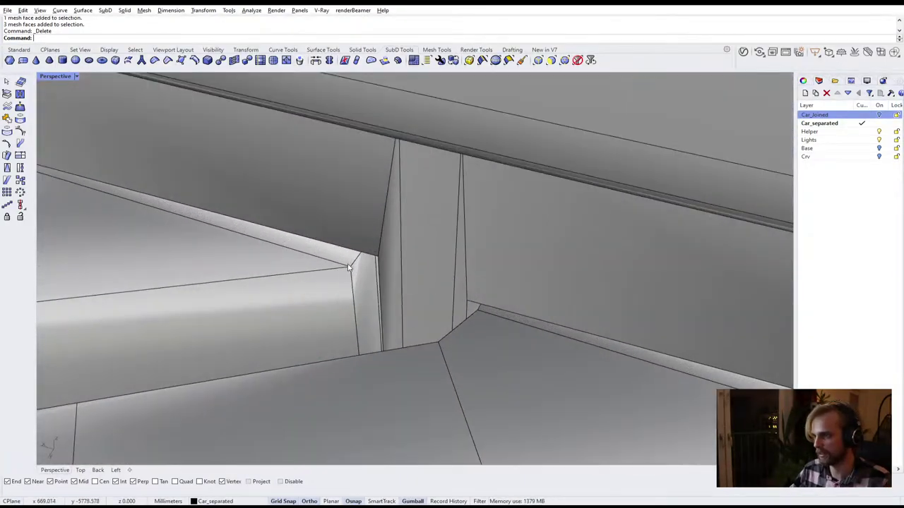
left_click(344, 256, "ctrl+shift")
double_click(364, 281, "ctrl+shift")
key("Delete")
scroll(364, 281, "down", 4)
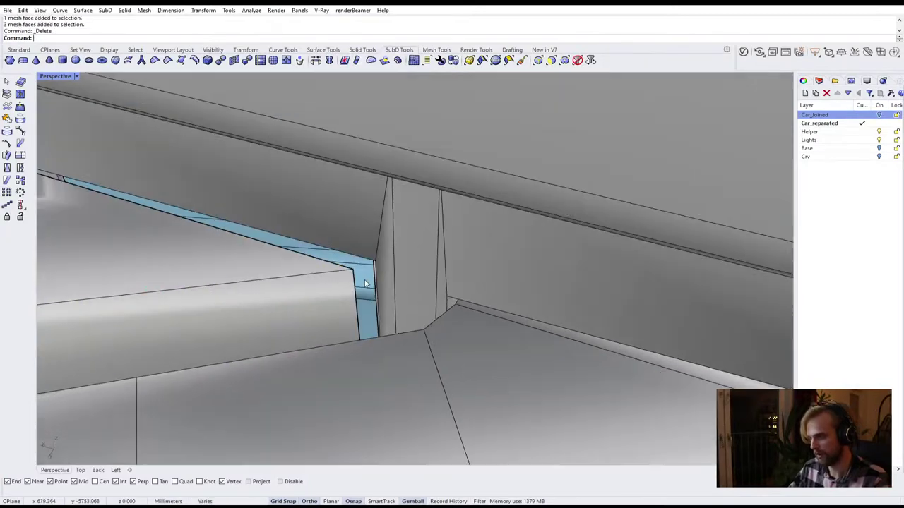
right_click_drag(363, 281, 305, 268, "shift")
right_click_drag(612, 348, 321, 257, "shift")
scroll(401, 275, "up", 5)
left_click(431, 299, "ctrl+shift")
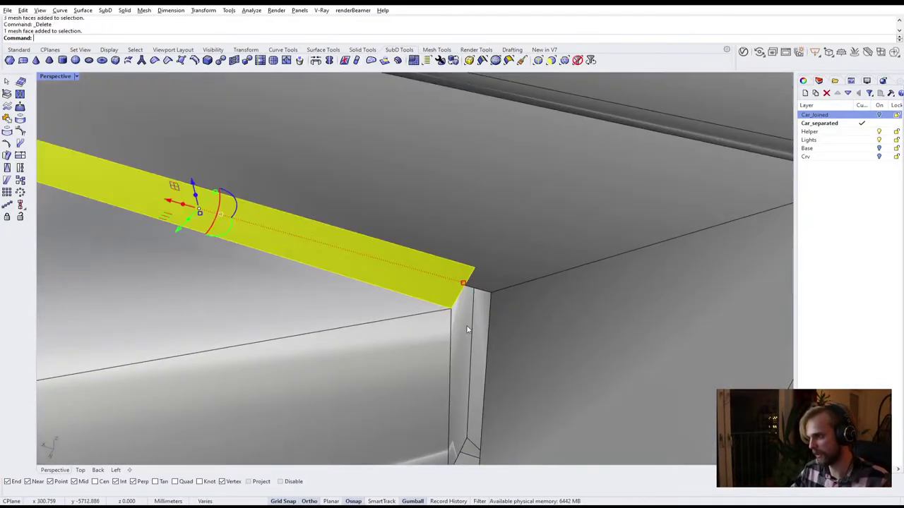
double_click(467, 329, "ctrl+shift")
key("Delete")
Delete the rings of connecting mesh faces around the remaining two outer pipe ends on the same side arm
scroll(469, 329, "down", 6)
right_click_drag(621, 371, 298, 274, "shift")
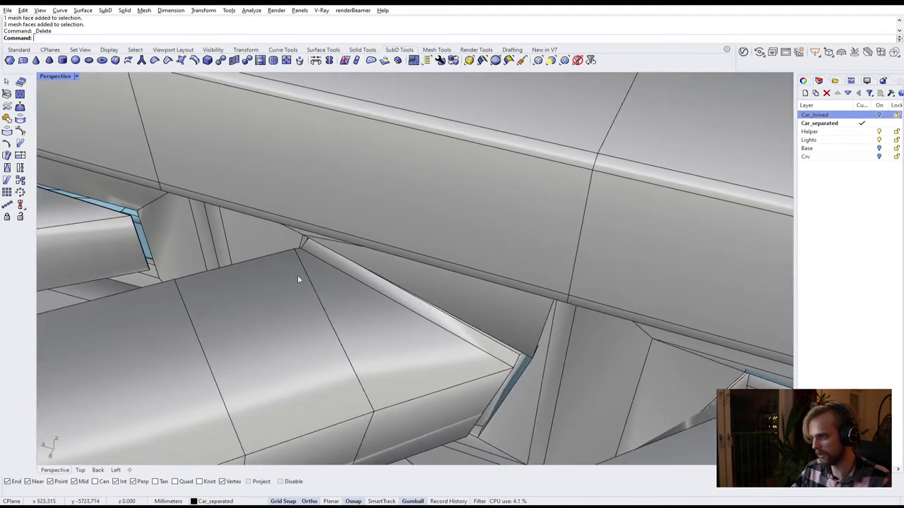
scroll(437, 353, "up", 3)
right_click_drag(534, 383, 394, 323)
left_click(399, 290, "ctrl+shift")
double_click(400, 314, "ctrl+shift")
key("Delete")
left_click(394, 323, "ctrl+shift")
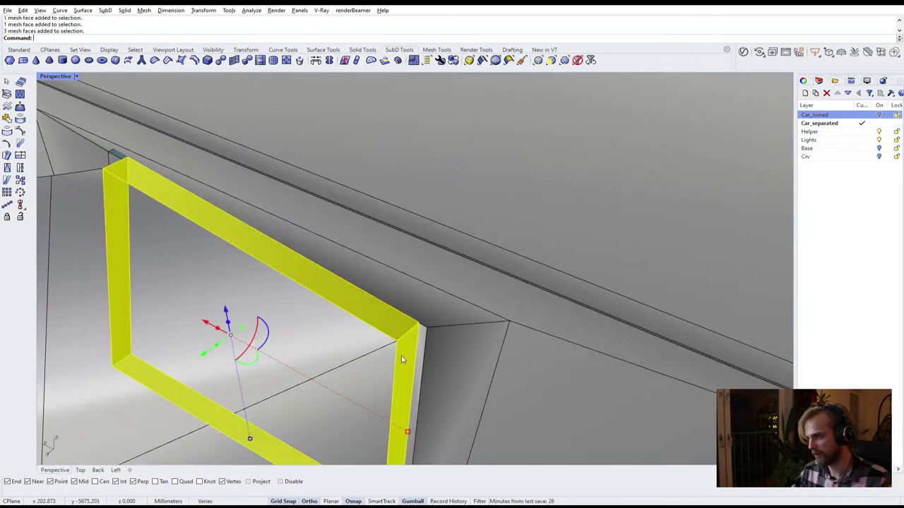
Examine the rear window and roof area of the full car copy for faces that still connect the parts
scroll(399, 358, "down", 6)
right_click_drag(400, 358, 458, 261)
scroll(393, 304, "down", 4)
right_click_drag(494, 304, 339, 296)
scroll(256, 319, "up", 7)
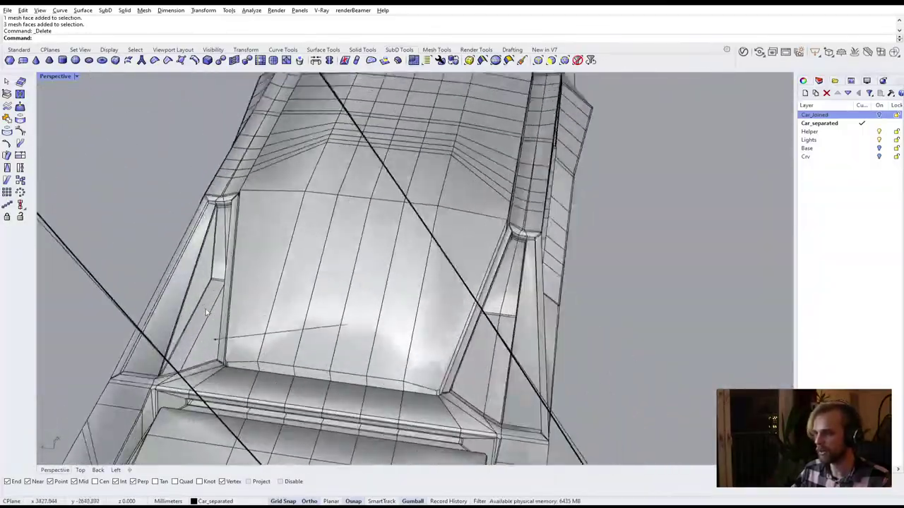
right_click_drag(256, 318, 389, 329)
scroll(389, 329, "up", 8)
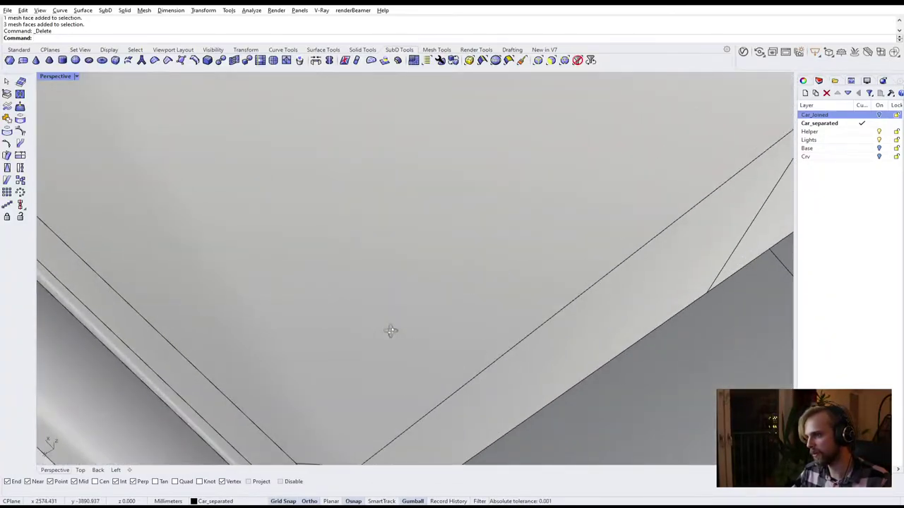
scroll(376, 331, "down", 12)
right_click_drag(344, 312, 354, 247)
Create a horizontal clipping plane over the car and position it to cut away the roof and expose the interior
scroll(277, 199, "up", 6)
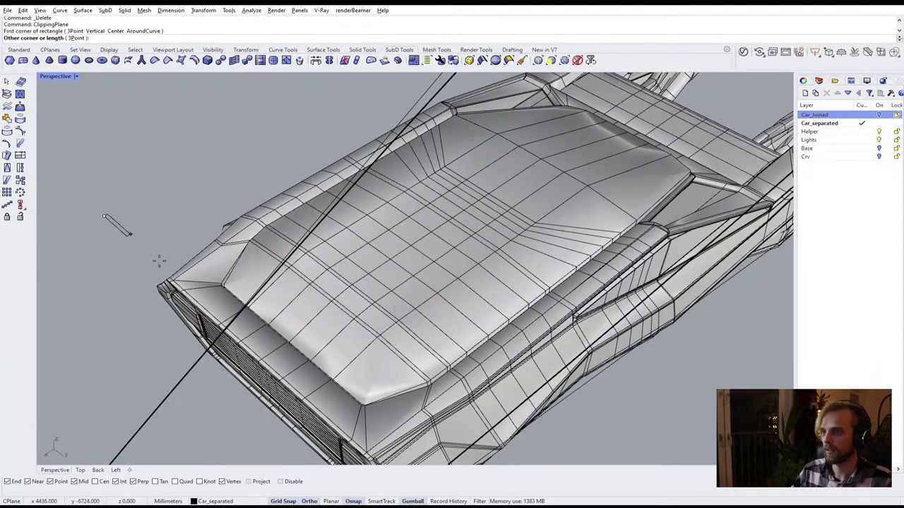
left_click(312, 323)
left_click_drag(238, 244, 320, 241)
scroll(213, 350, "up", 10)
key("Escape")
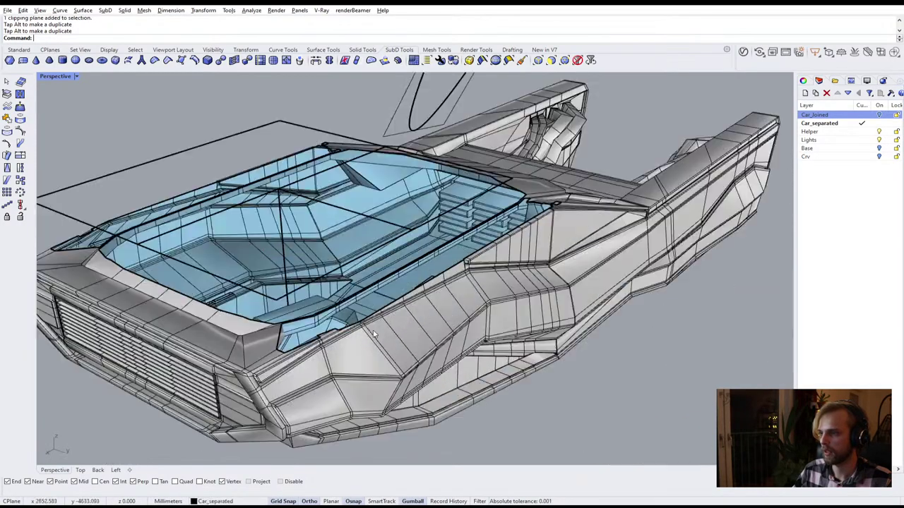
Select the continuous strip of mesh faces connecting the roof to the body inside the sectioned car and delete it
scroll(247, 325, "up", 4)
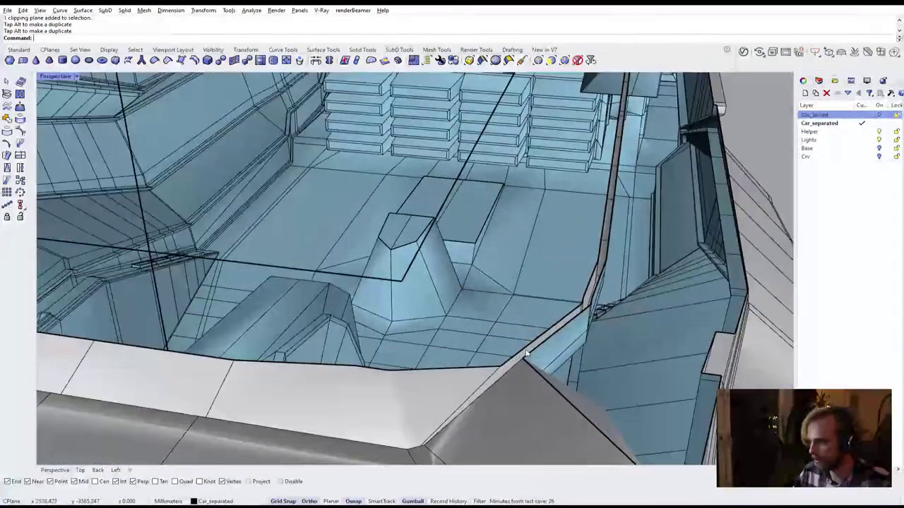
scroll(632, 325, "up", 6)
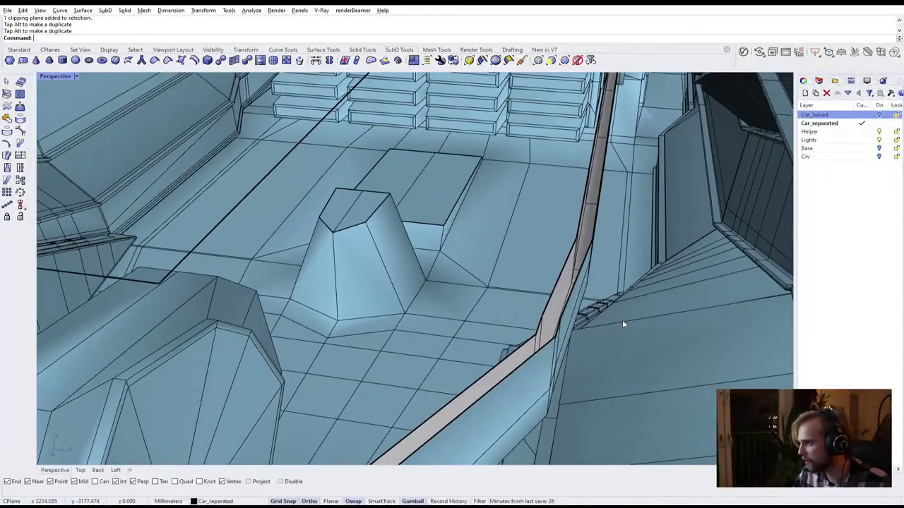
scroll(563, 312, "down", 3)
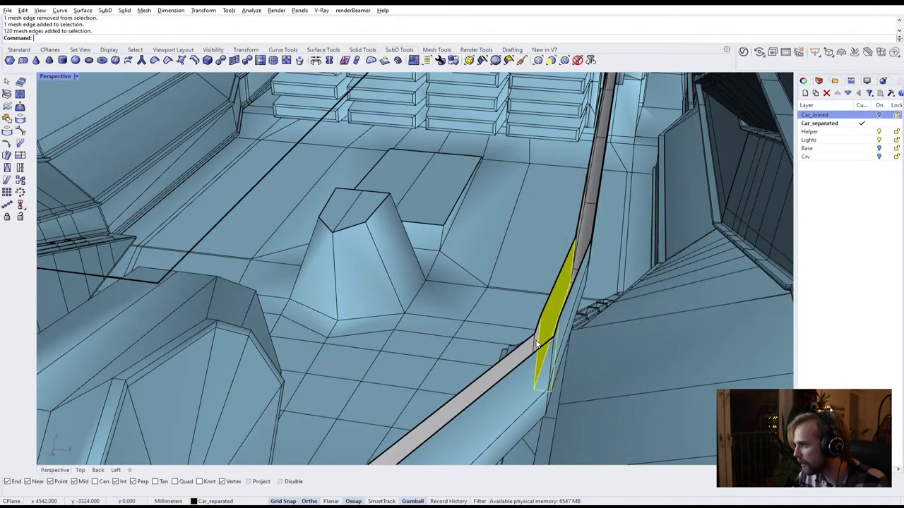
scroll(508, 297, "up", 3)
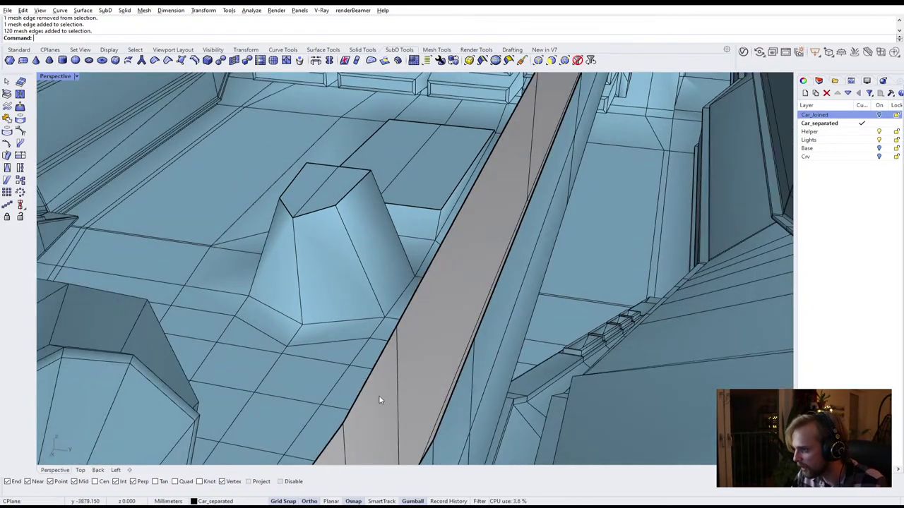
left_click(379, 400, "ctrl+shift")
left_click(430, 329, "ctrl+shift")
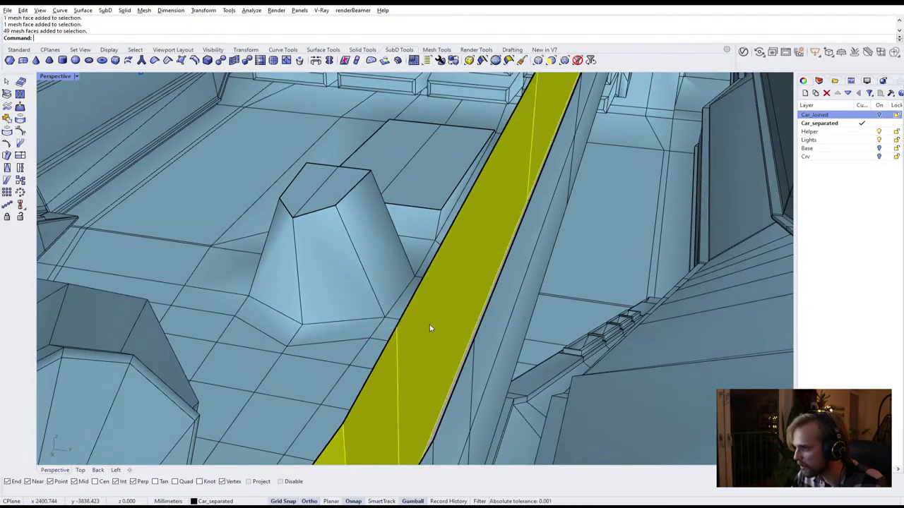
scroll(430, 328, "down", 8)
right_click_drag(431, 329, 366, 352)
key("Delete")
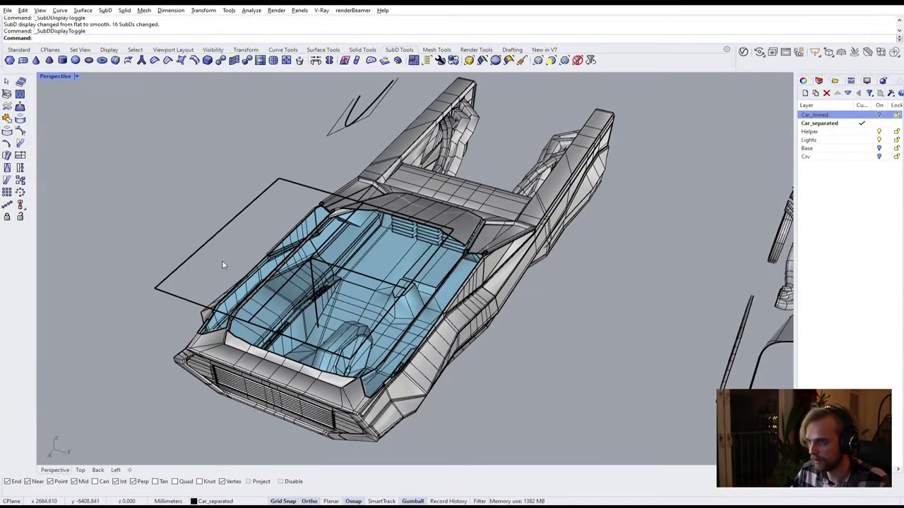
Select the clipping plane over the car and raise it clear of the roof
right_click_drag(222, 265, 211, 246)
left_click(204, 226)
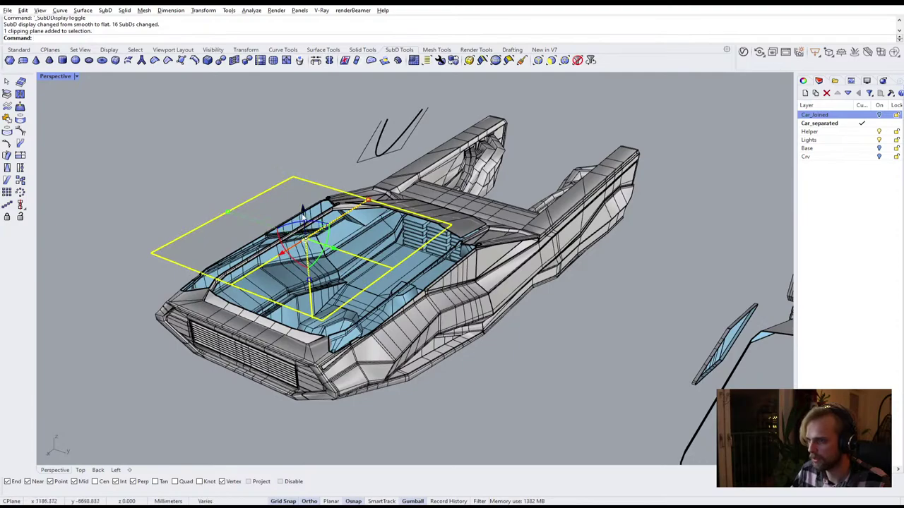
left_click_drag(303, 210, 301, 185)
Delete the loop of connecting mesh faces around the side window on one side of the car
right_click_drag(437, 276, 355, 257)
scroll(342, 235, "up", 10)
right_click_drag(317, 216, 395, 220)
scroll(284, 234, "up", 8)
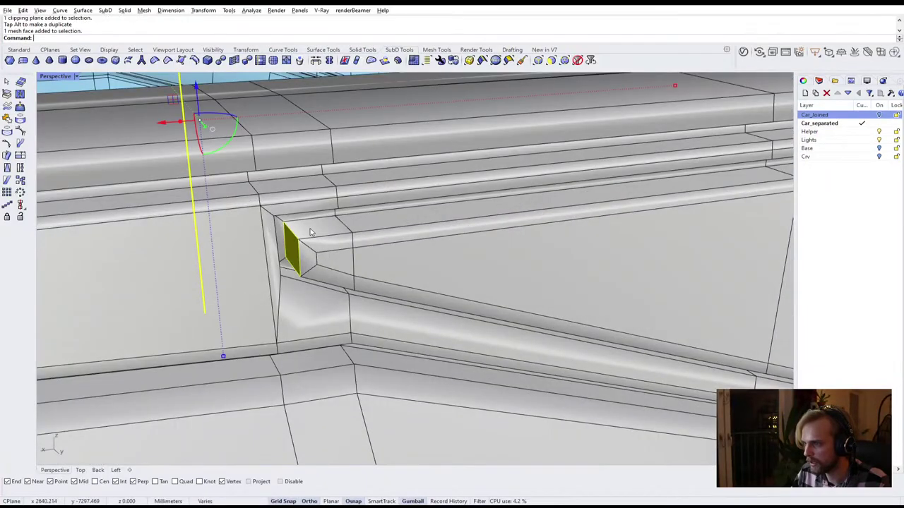
double_click(309, 231, "ctrl+shift")
scroll(318, 236, "down", 5)
Delete the matching loop of connecting mesh faces around the side window on the opposite side of the car
right_click_drag(494, 296, 268, 307)
right_click_drag(480, 334, 306, 359)
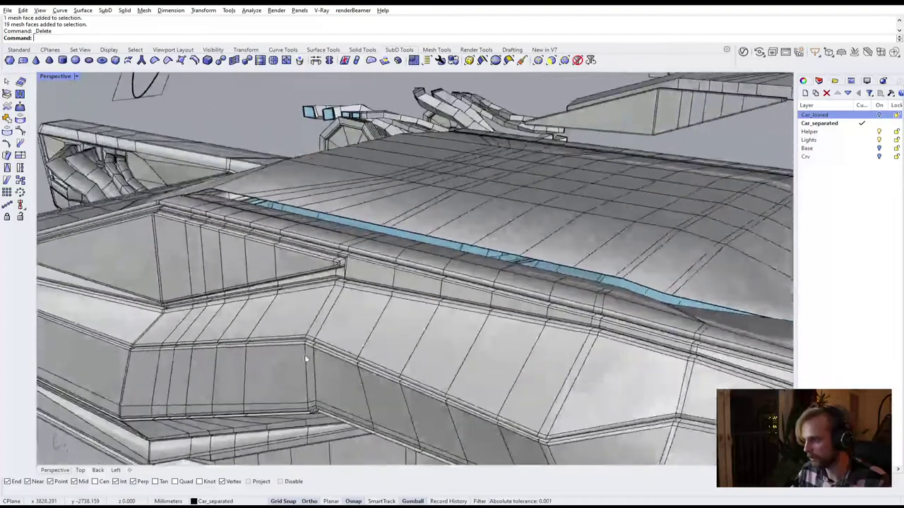
scroll(321, 248, "up", 8)
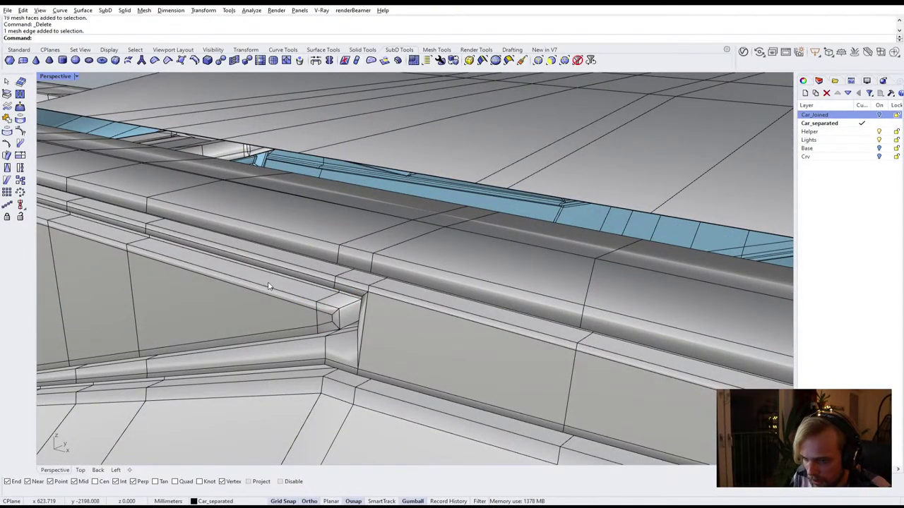
right_click_drag(276, 285, 298, 286)
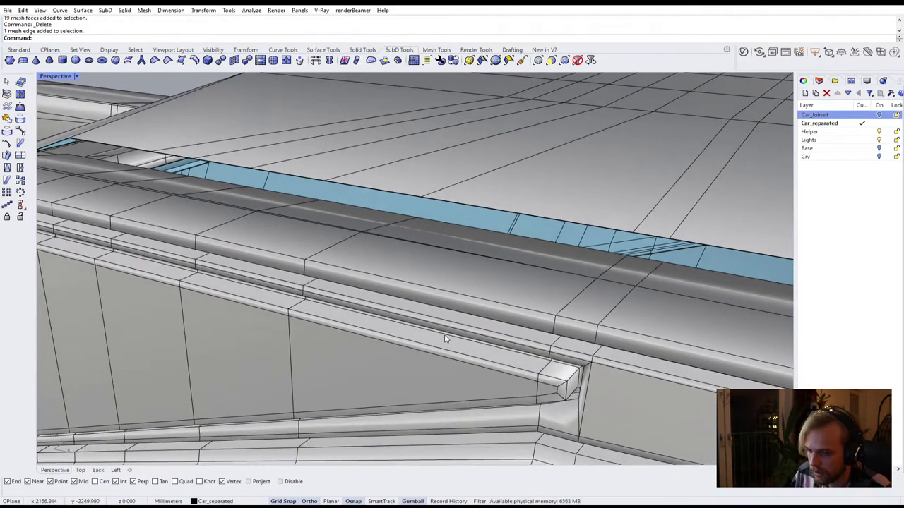
right_click_drag(445, 338, 408, 333)
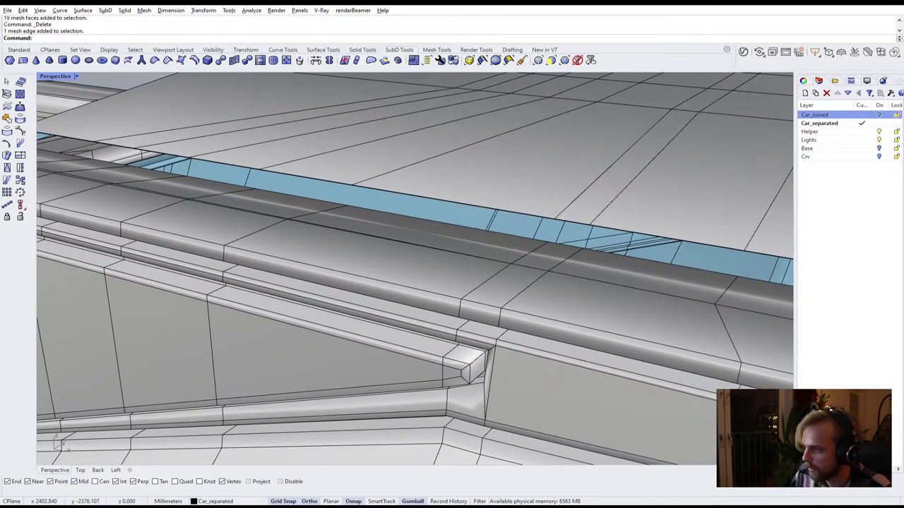
double_click(394, 342, "ctrl+shift")
key("Delete")
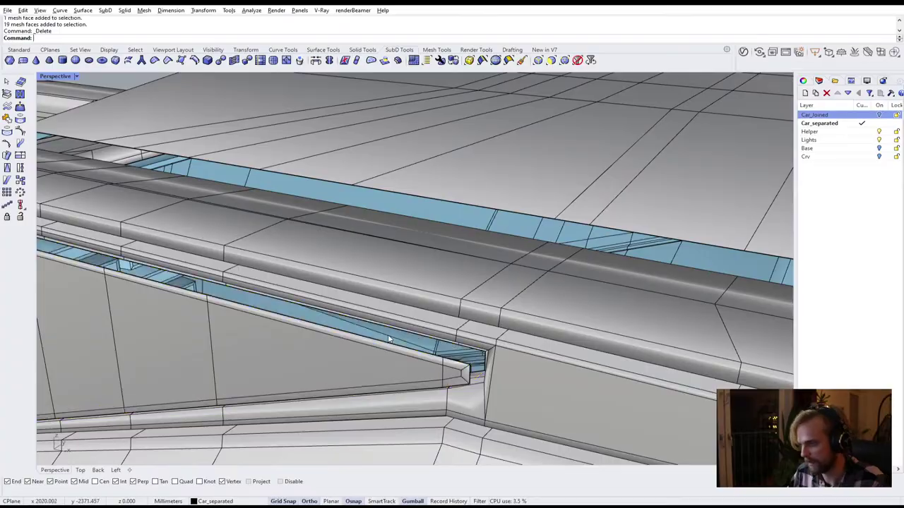
Create a new small rectangular clipping plane beside the rear of the full car copy
scroll(393, 342, "down", 8)
right_click_drag(394, 341, 434, 343)
scroll(570, 352, "down", 6)
scroll(382, 287, "up", 3)
scroll(374, 310, "down", 6)
right_click_drag(374, 310, 475, 311)
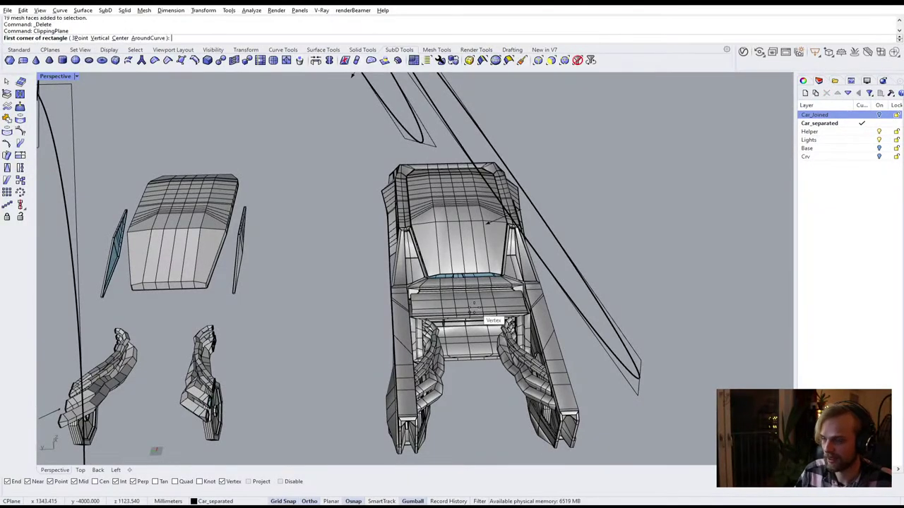
left_click(352, 319)
left_click(360, 329)
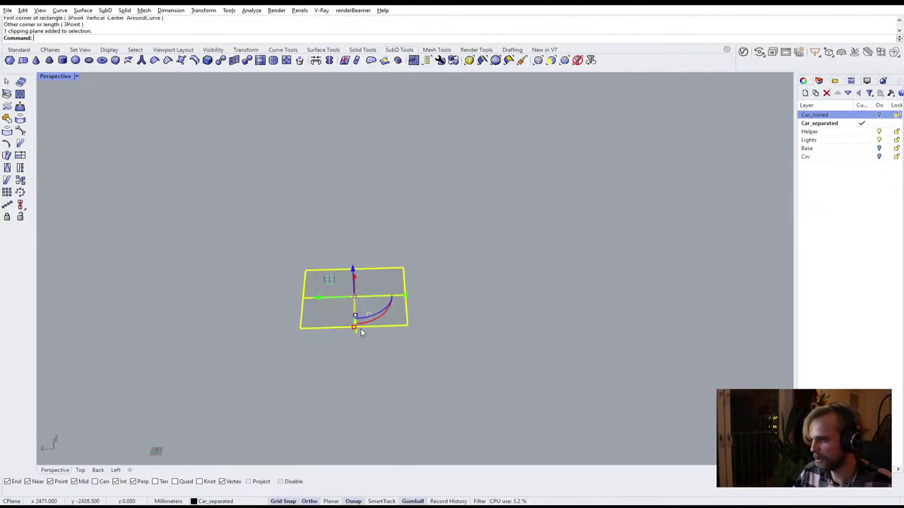
Raise the new clipping plane off the ground and slide it across toward the rear of the full car
right_click_drag(354, 281, 337, 248)
left_click_drag(351, 278, 367, 240)
right_click_drag(417, 283, 460, 337)
scroll(503, 437, "up", 6)
scroll(459, 337, "down", 6)
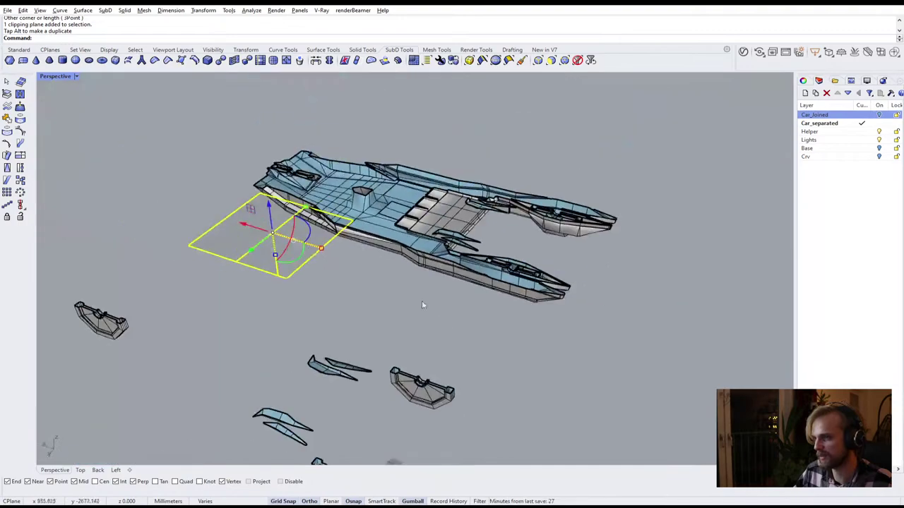
right_click_drag(421, 300, 261, 291)
left_click(236, 280)
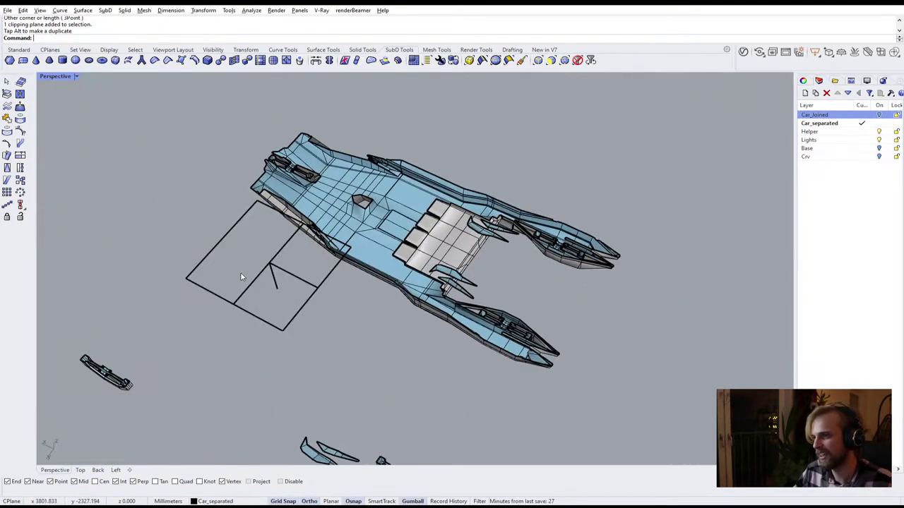
left_click(251, 281)
left_click_drag(240, 268, 452, 280)
Shift the clipping plane between the car's rear fenders and raise it slightly so it cuts higher through the mesh
right_click_drag(522, 304, 439, 314)
scroll(438, 313, "up", 5)
scroll(406, 260, "up", 5)
right_click_drag(404, 262, 442, 313)
left_click_drag(497, 252, 448, 223)
right_click_drag(532, 287, 362, 197)
scroll(362, 197, "up", 2)
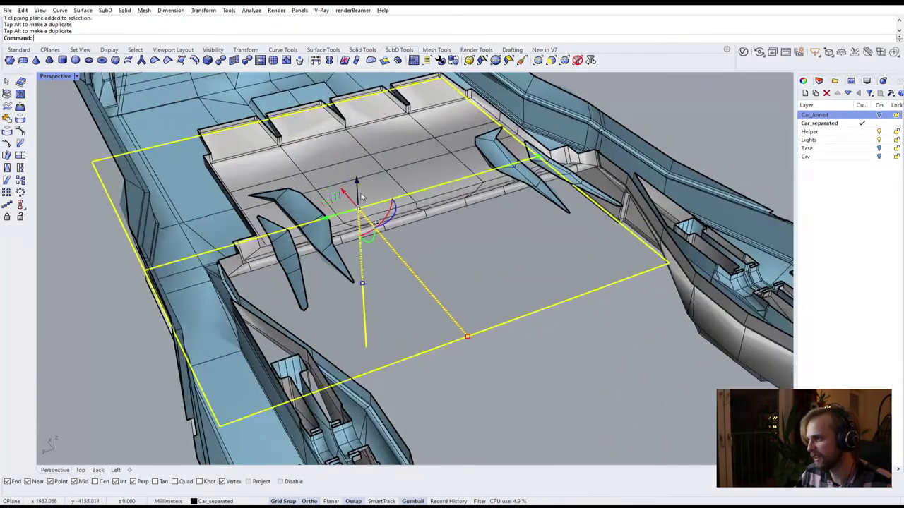
left_click_drag(357, 194, 364, 170)
left_click(569, 386)
Examine how the hub bracket connects to the surrounding mesh inside the rear fender, comparing it with the separate bracket copy
right_click_drag(478, 373, 489, 300, "shift")
scroll(489, 300, "up", 6)
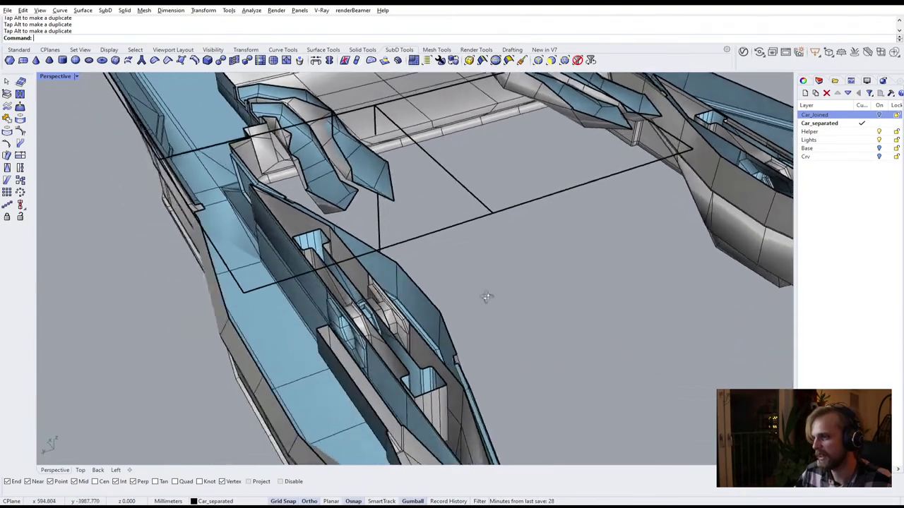
scroll(467, 283, "down", 10)
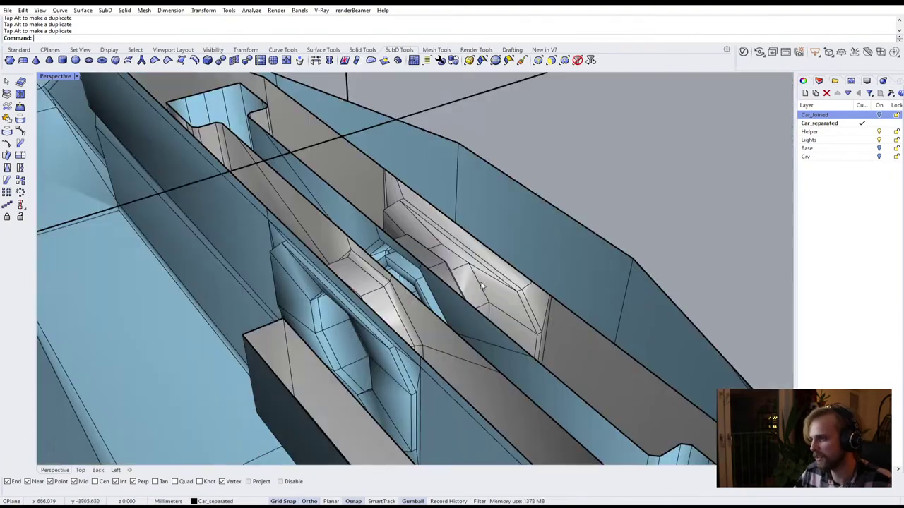
right_click_drag(467, 283, 538, 268)
scroll(299, 362, "down", 8)
scroll(300, 362, "up", 6)
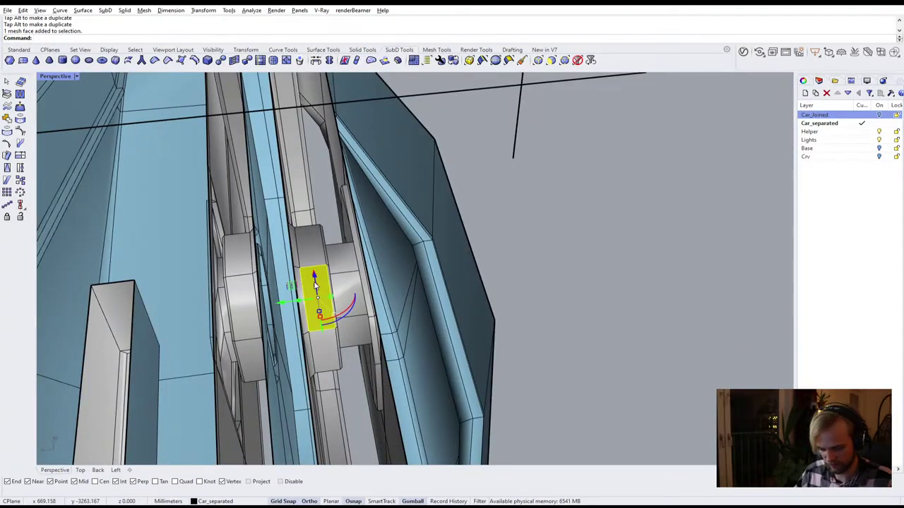
type("zs")
key("Return")
right_click_drag(346, 288, 396, 279)
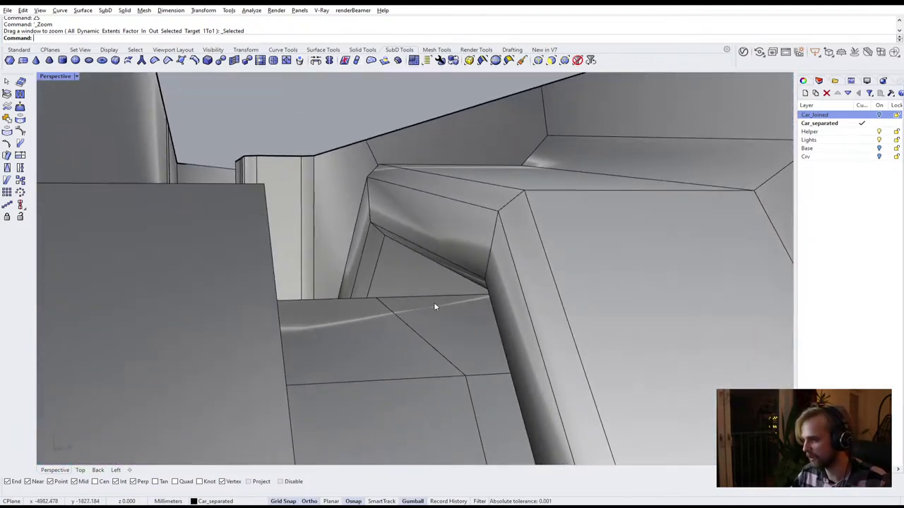
scroll(432, 313, "down", 10)
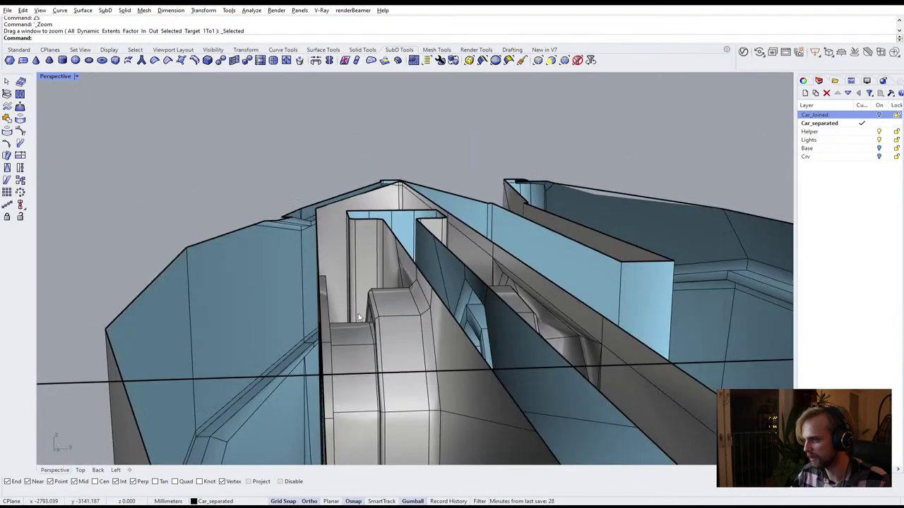
scroll(359, 317, "down", 5)
right_click_drag(494, 297, 410, 307)
scroll(410, 306, "down", 1)
scroll(529, 317, "up", 5)
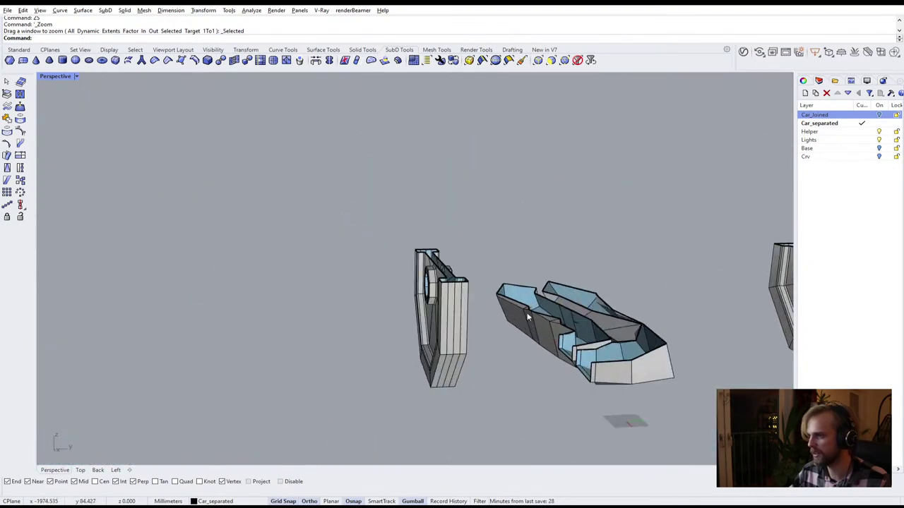
right_click_drag(451, 279, 402, 309)
scroll(474, 250, "up", 7)
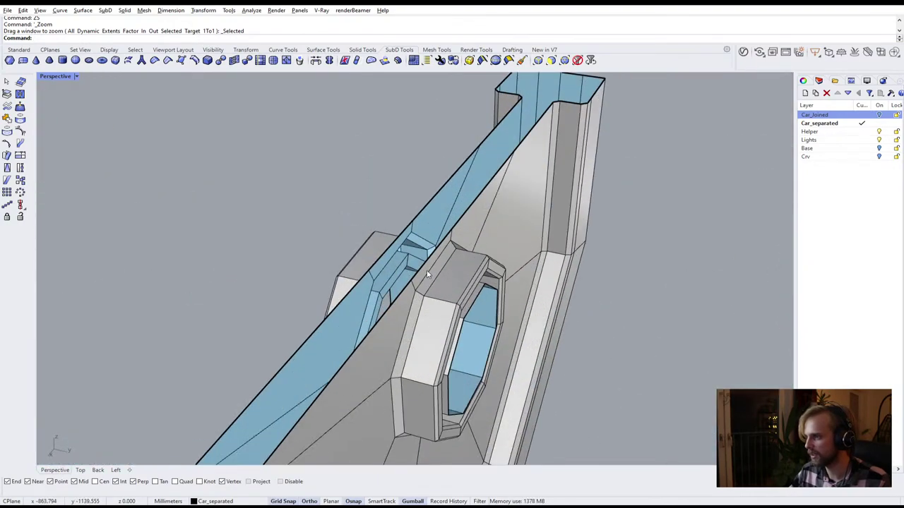
right_click_drag(487, 295, 508, 287)
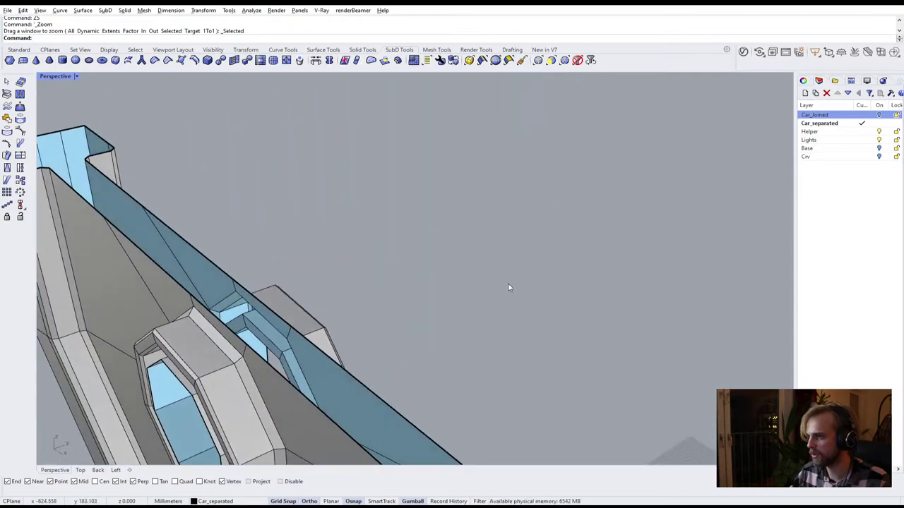
right_click_drag(216, 354, 356, 296)
scroll(240, 278, "up", 3)
scroll(301, 265, "down", 15)
right_click_drag(301, 266, 609, 348)
scroll(609, 346, "up", 10)
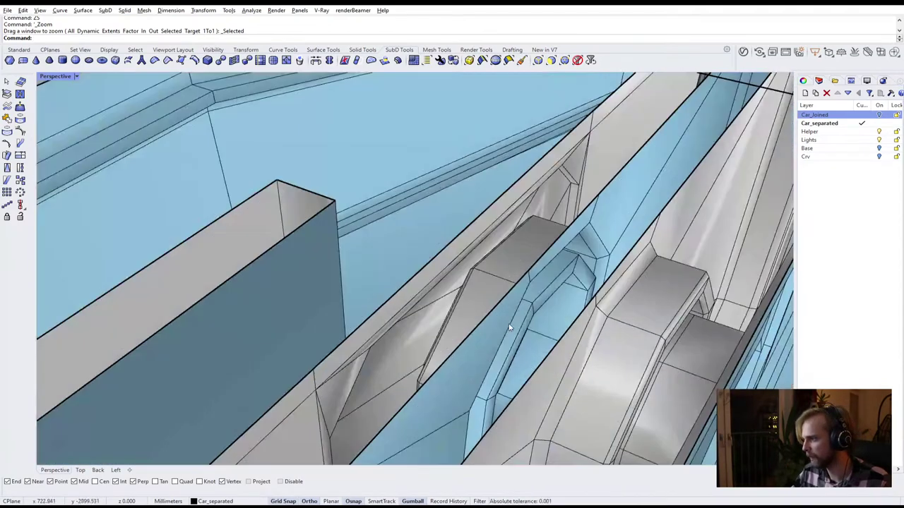
scroll(548, 309, "down", 4)
Select the clipping plane and lower it so it cuts through the hub bracket inside the rear fender
left_click(531, 221)
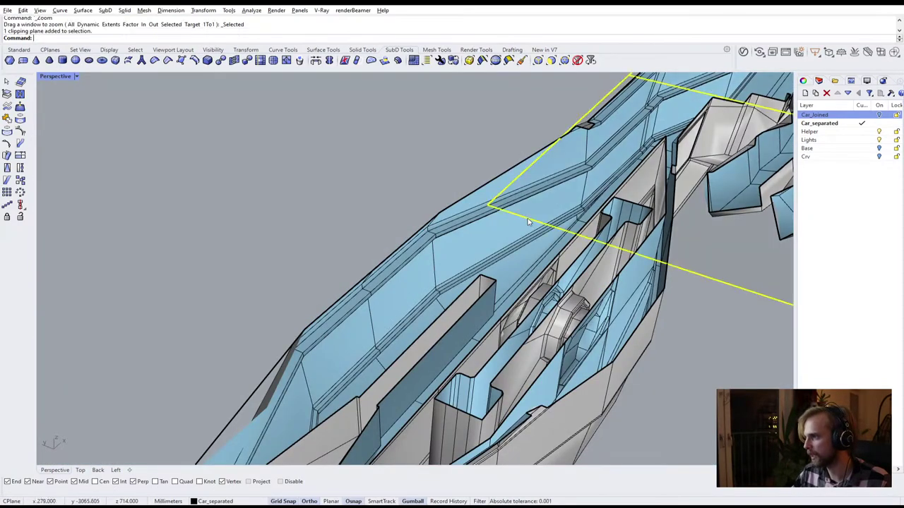
scroll(530, 223, "down", 5)
left_click_drag(652, 179, 651, 192)
scroll(387, 276, "up", 6)
scroll(417, 314, "up", 7)
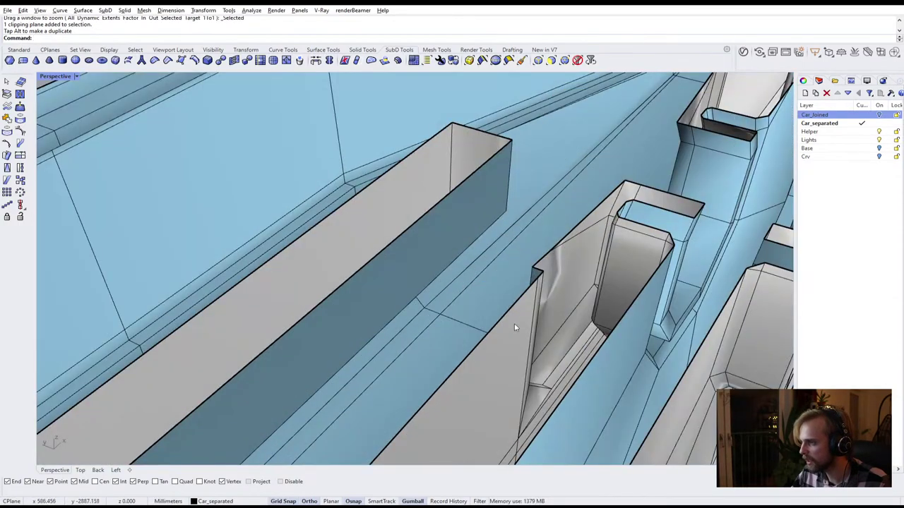
right_click_drag(514, 324, 468, 346, "shift")
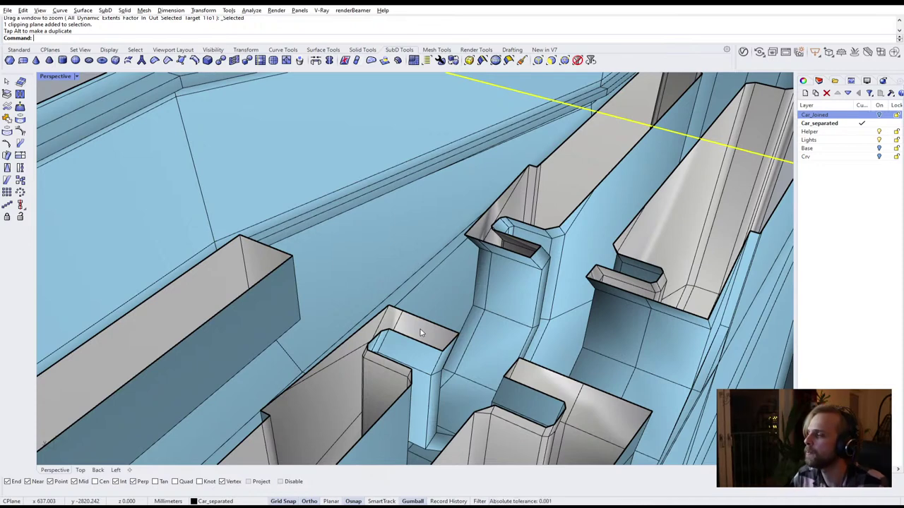
scroll(415, 336, "down", 3)
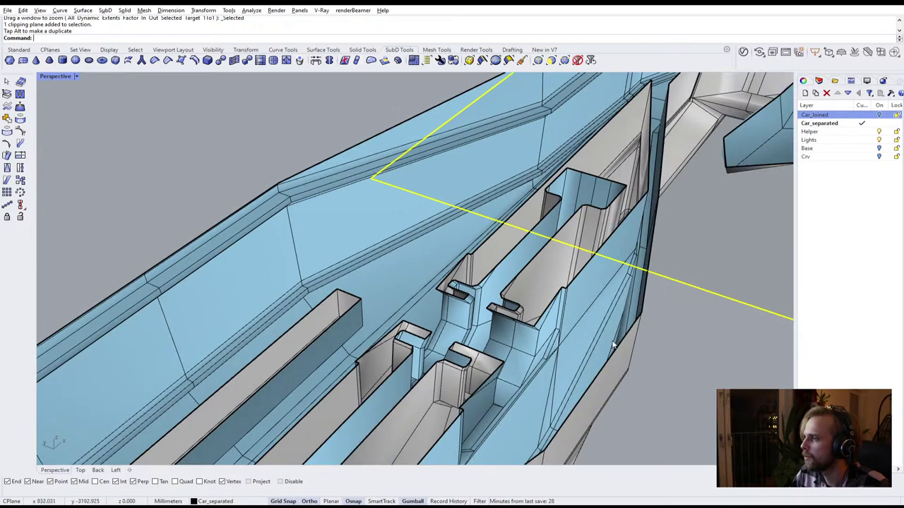
scroll(520, 350, "up", 3)
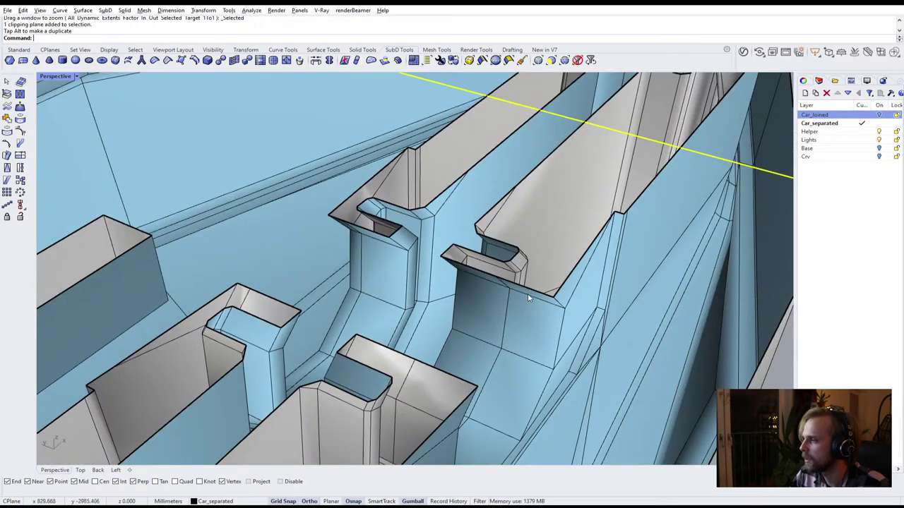
left_click(527, 321, "ctrl+shift")
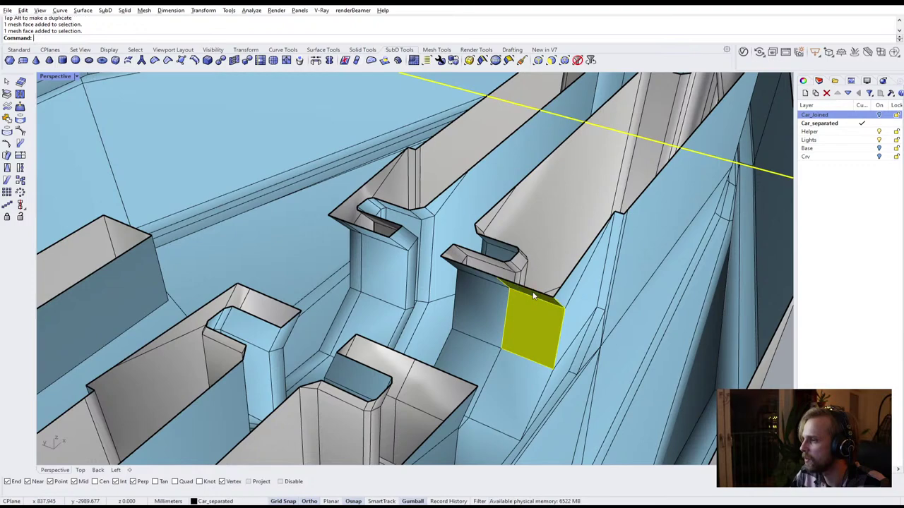
double_click(534, 297, "ctrl+shift")
key("Delete")
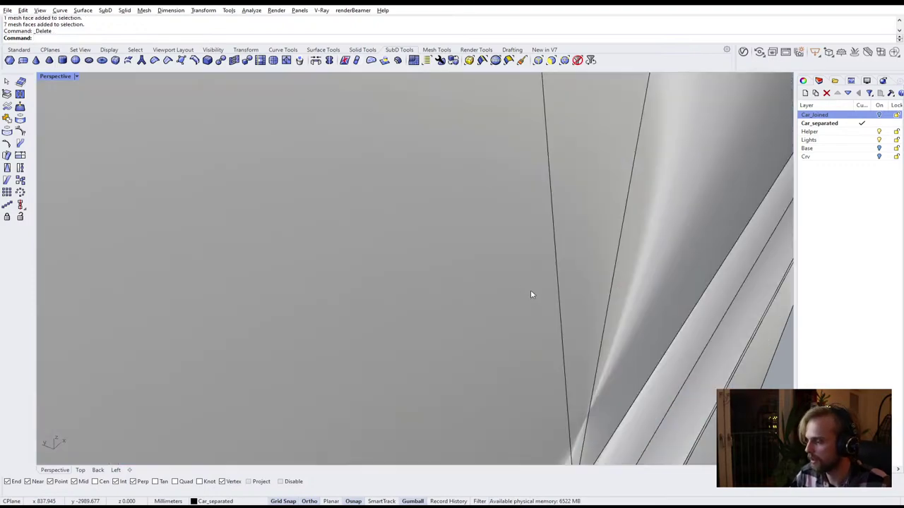
key("ctrl+z")
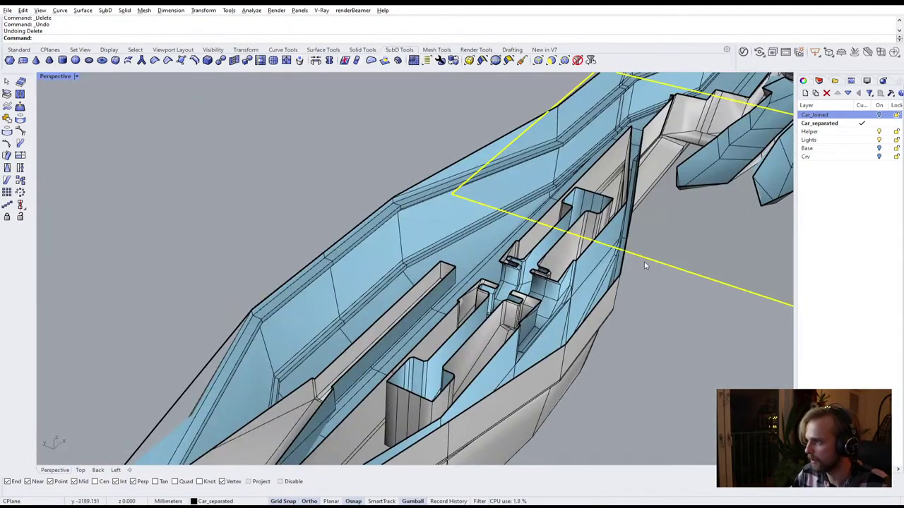
key("Escape")
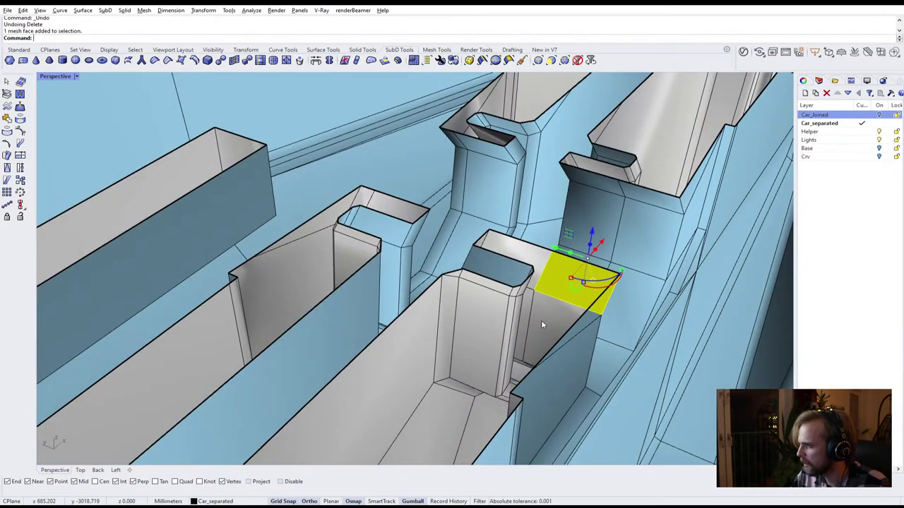
Select the loop of connecting mesh faces on the outer side of the sectioned hub bracket and delete it
left_click(646, 206)
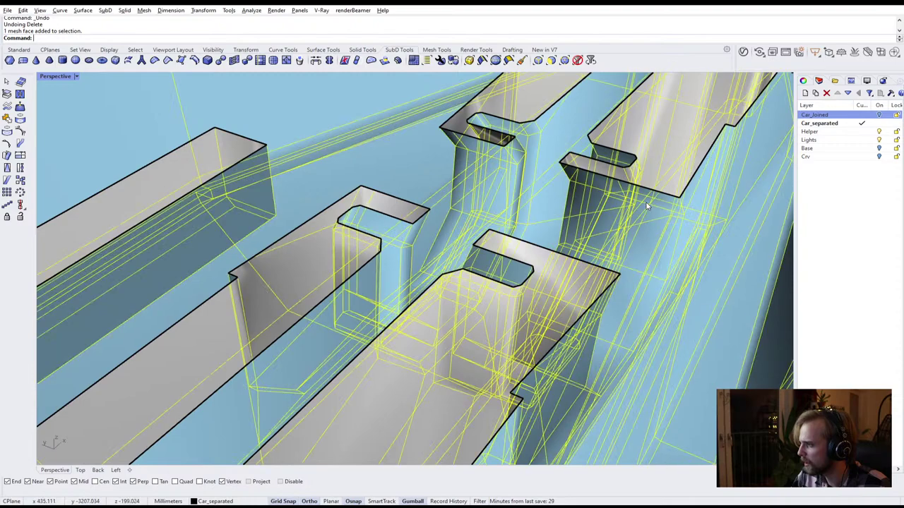
key("Escape")
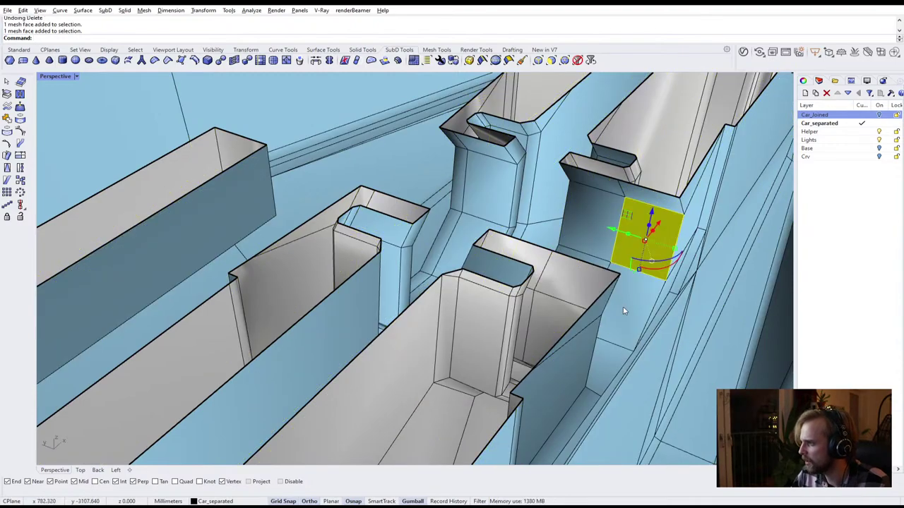
double_click(623, 311, "shift")
key("Delete")
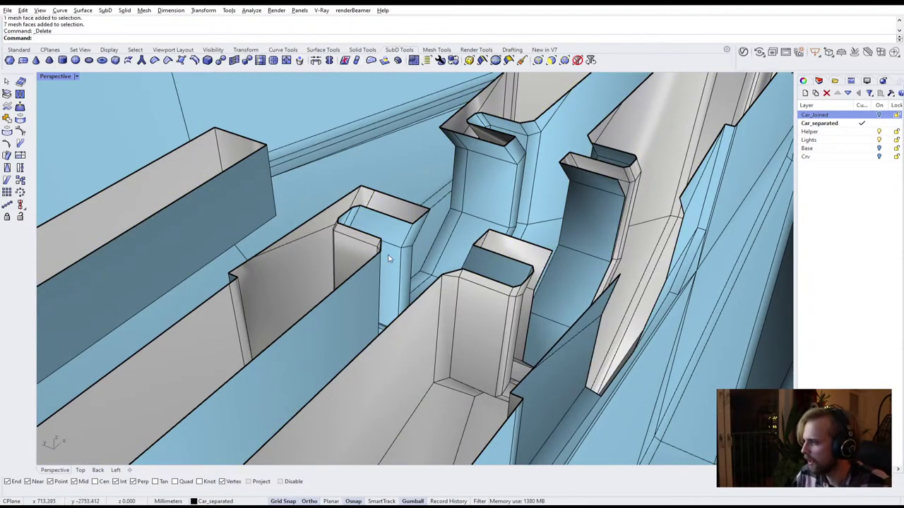
Inspect the cut hub bracket on the separate copy and compare it with the sectioned bracket in the full car
scroll(401, 238, "down", 10)
right_click_drag(308, 263, 453, 315)
scroll(382, 280, "down", 3)
scroll(235, 316, "up", 10)
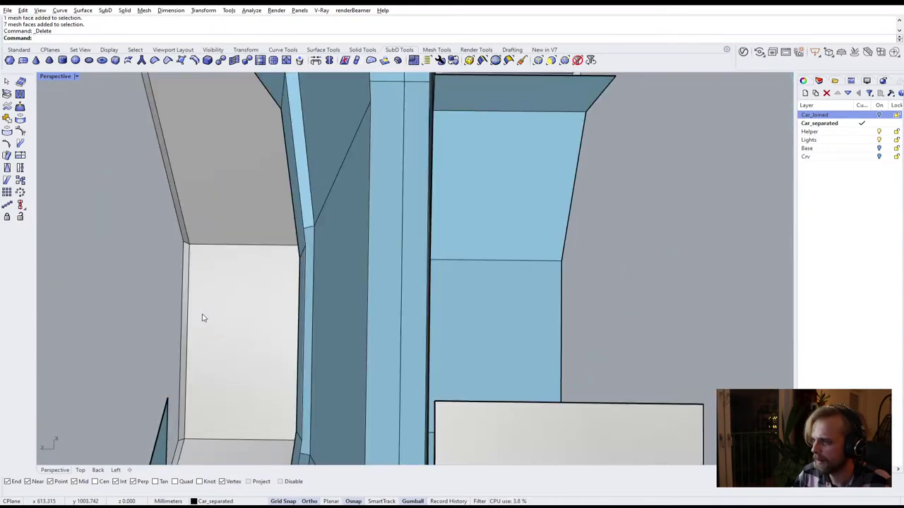
scroll(203, 318, "down", 2)
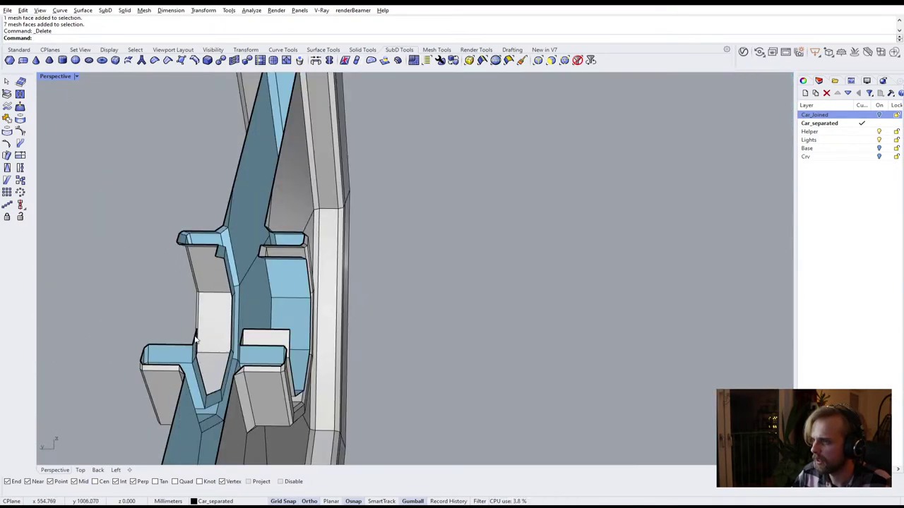
scroll(223, 317, "down", 14)
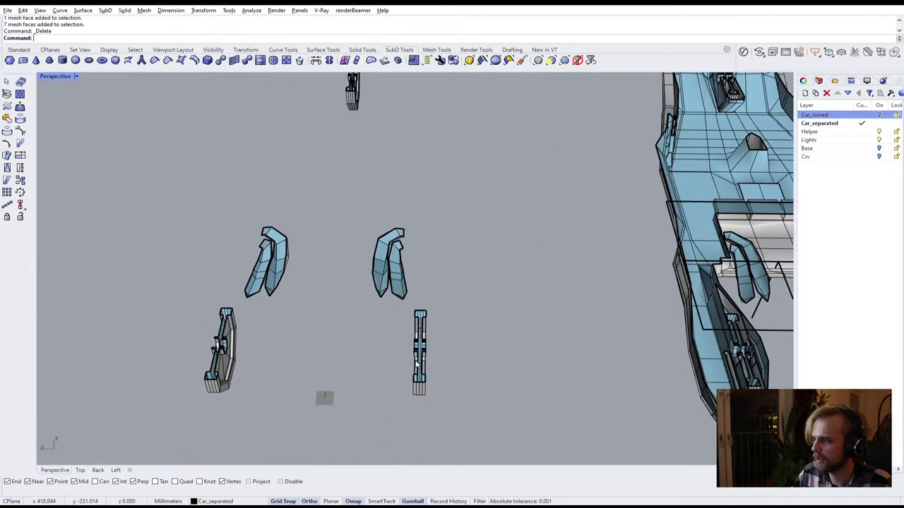
right_click_drag(547, 334, 212, 308, "shift")
scroll(373, 349, "up", 8)
scroll(382, 339, "up", 5)
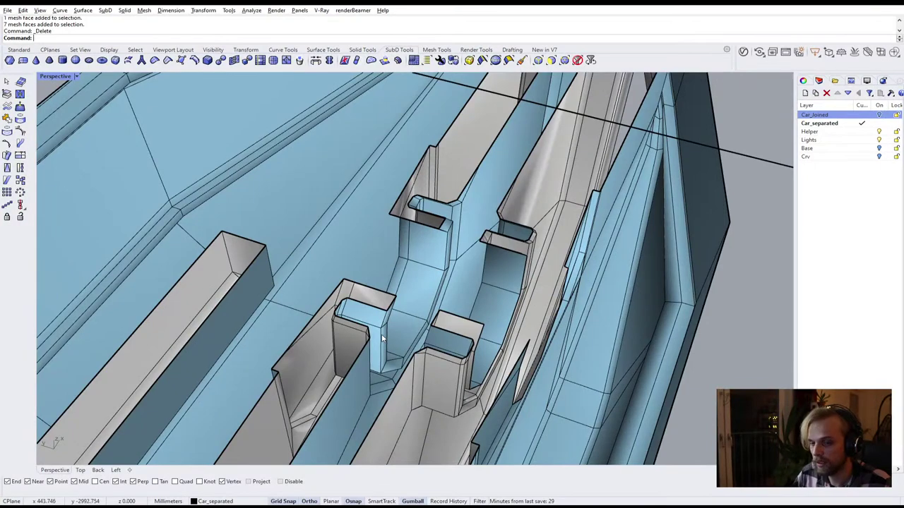
Delete the loop of narrow mesh faces along the edge of the other hub opening in the same bracket
right_click_drag(386, 335, 403, 327)
scroll(299, 274, "up", 5)
left_click(326, 278, "ctrl+shift")
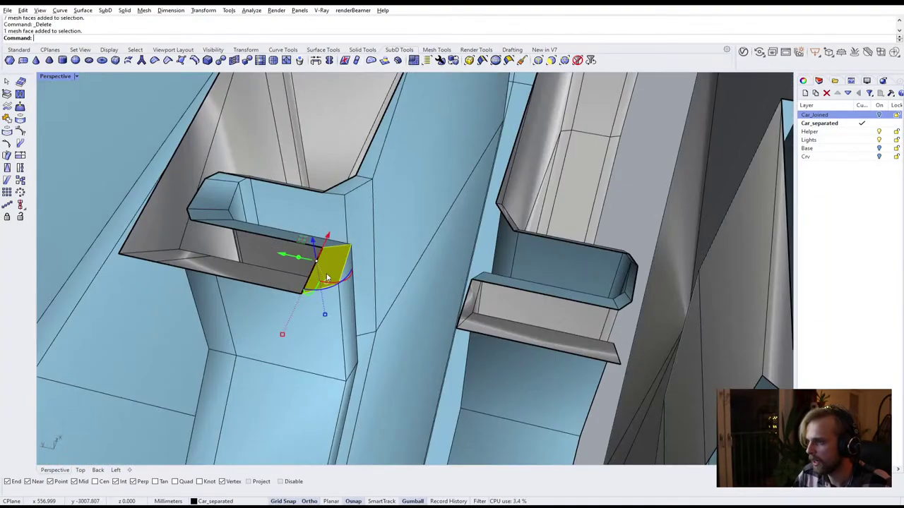
double_click(348, 321, "ctrl+shift")
scroll(347, 317, "down", 8)
scroll(339, 326, "up", 3)
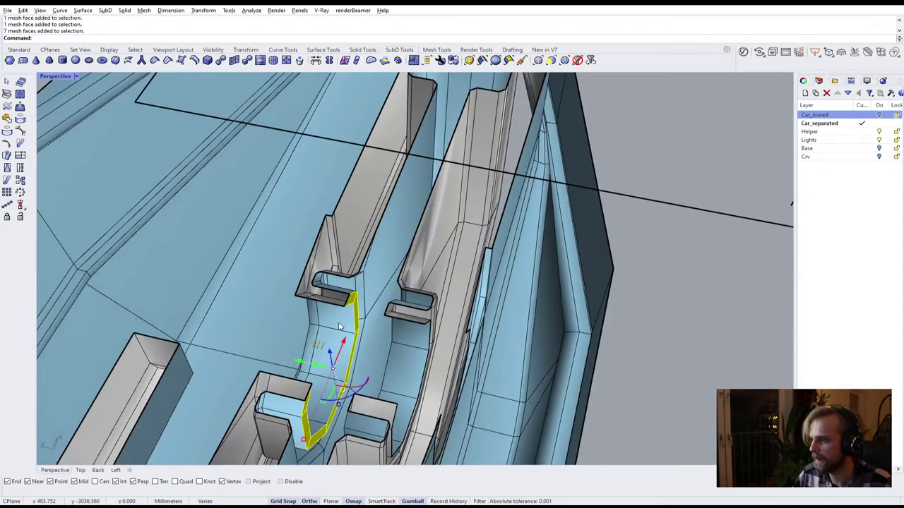
key("Delete")
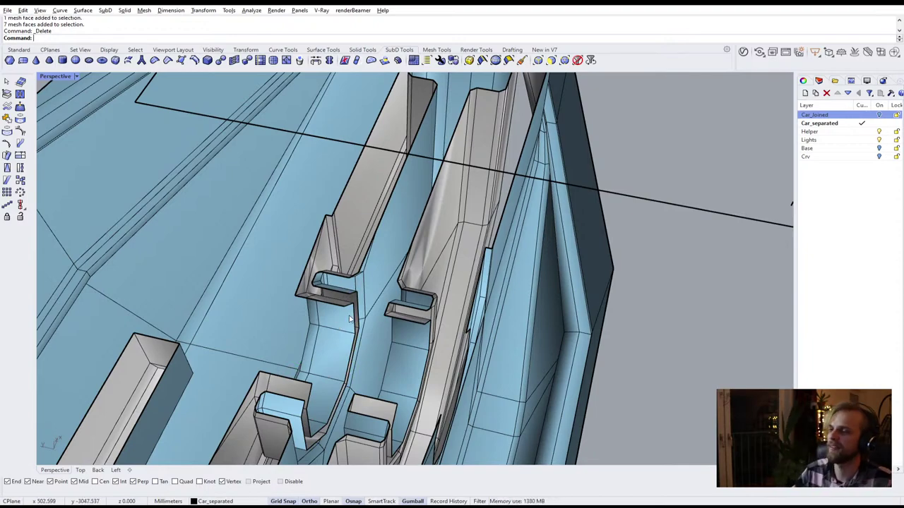
Examine the hub bracket of the separate wheel copy against the sectioned bracket inside the rear fender
scroll(350, 319, "down", 10)
right_click_drag(219, 304, 387, 360, "shift")
scroll(129, 317, "up", 7)
scroll(327, 368, "up", 8)
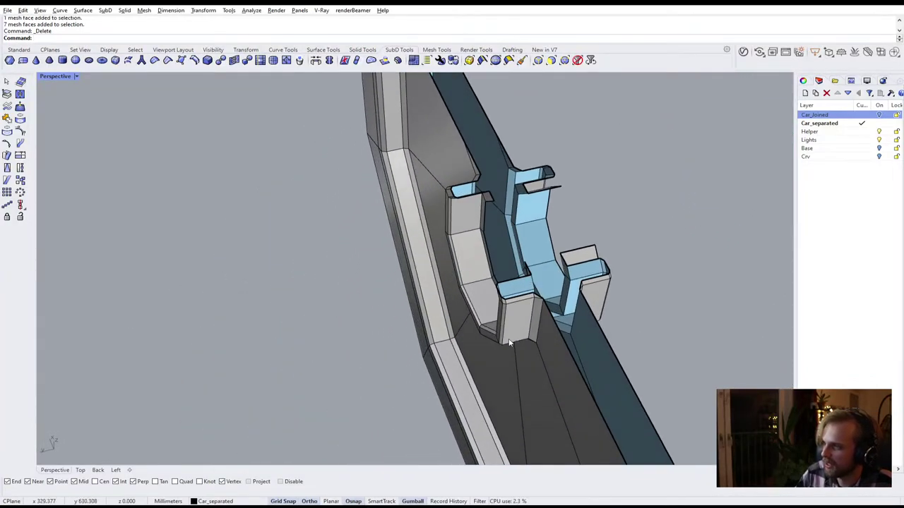
scroll(580, 286, "down", 10)
right_click_drag(628, 331, 42, 385, "shift")
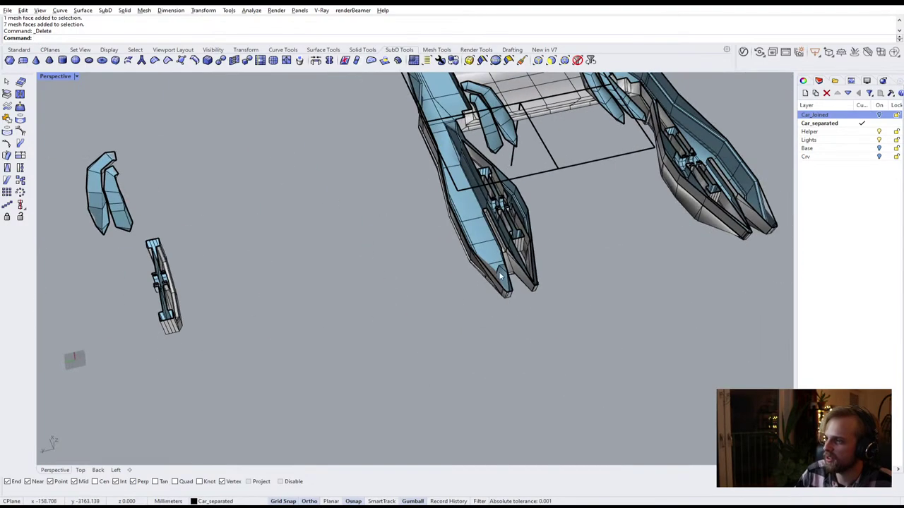
scroll(514, 203, "up", 8)
scroll(434, 223, "up", 4)
scroll(388, 229, "down", 4)
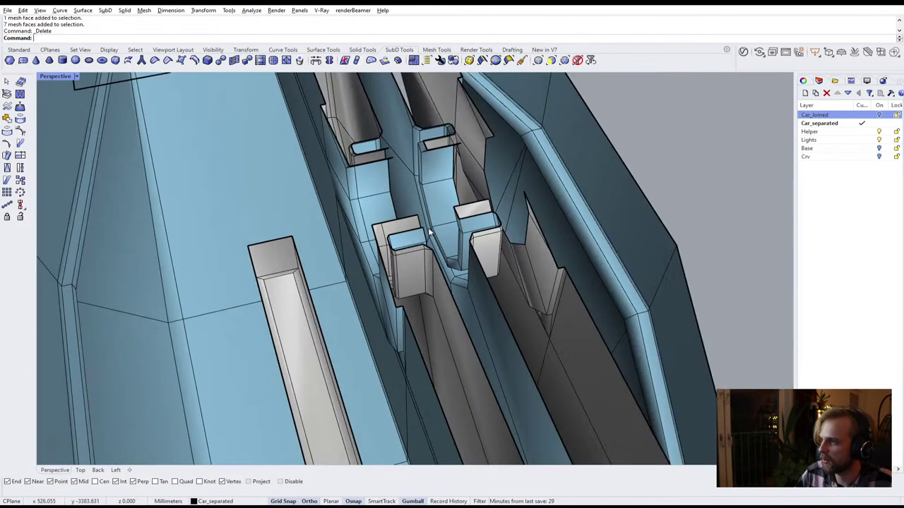
Split the car mesh into its disjoint parts and delete the wheel and hub piece inside the rear fender
left_click(457, 247)
type("SplitDisjointMesh")
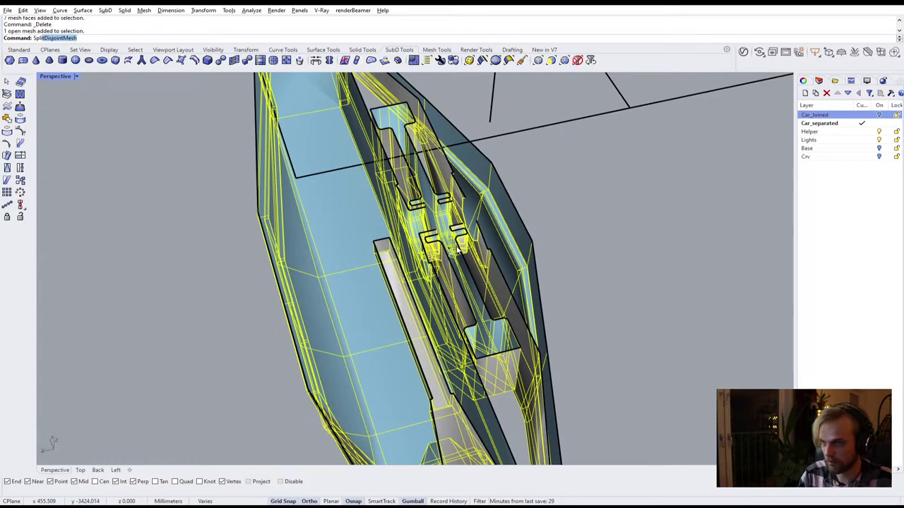
key("Return")
left_click(494, 358)
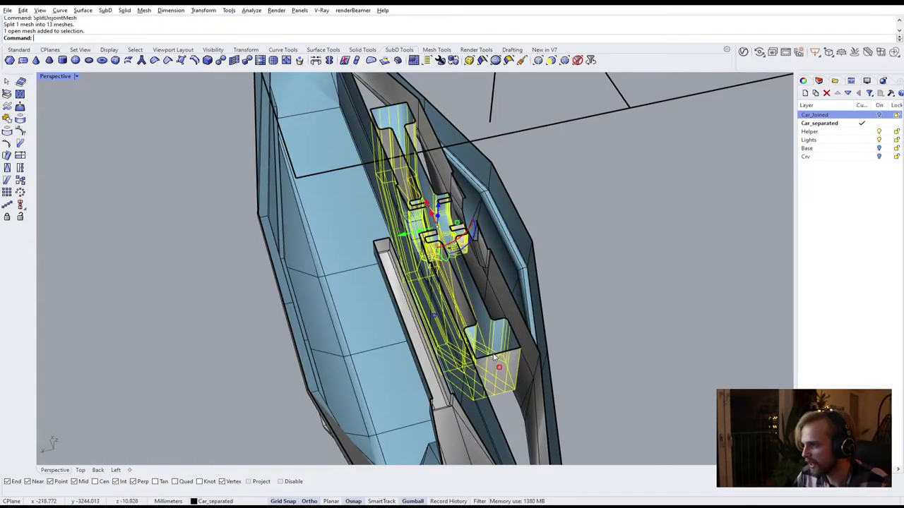
key("Delete")
Check the bracket remnants left in the rear fender and compare them with the separate wheel copies
scroll(424, 263, "up", 5)
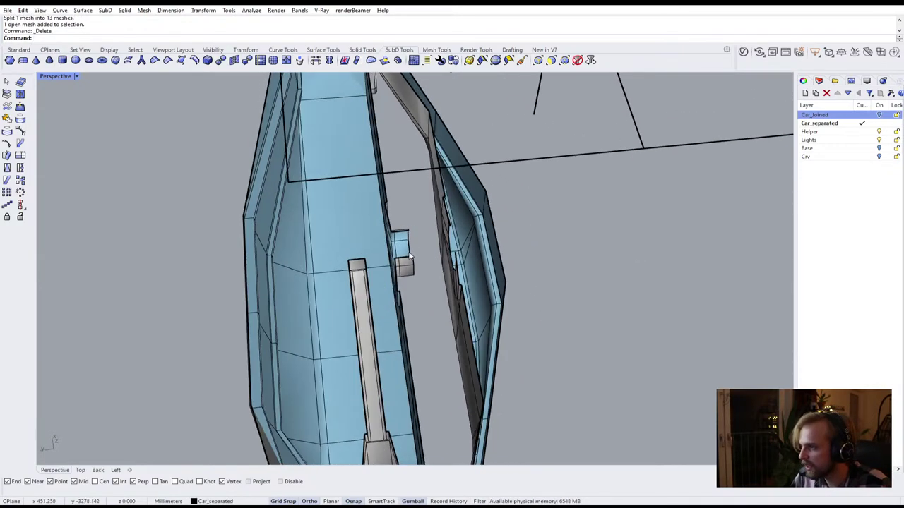
scroll(312, 303, "down", 8)
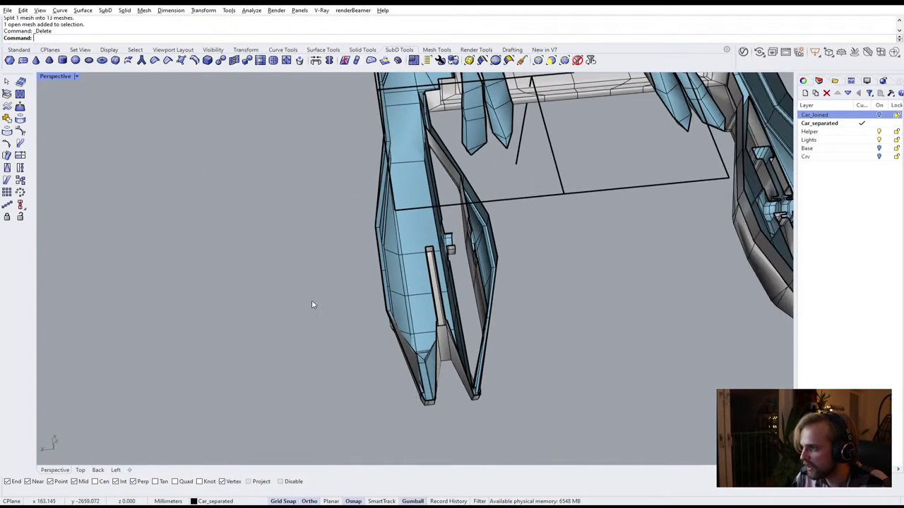
scroll(121, 347, "up", 5)
right_click_drag(185, 341, 219, 353)
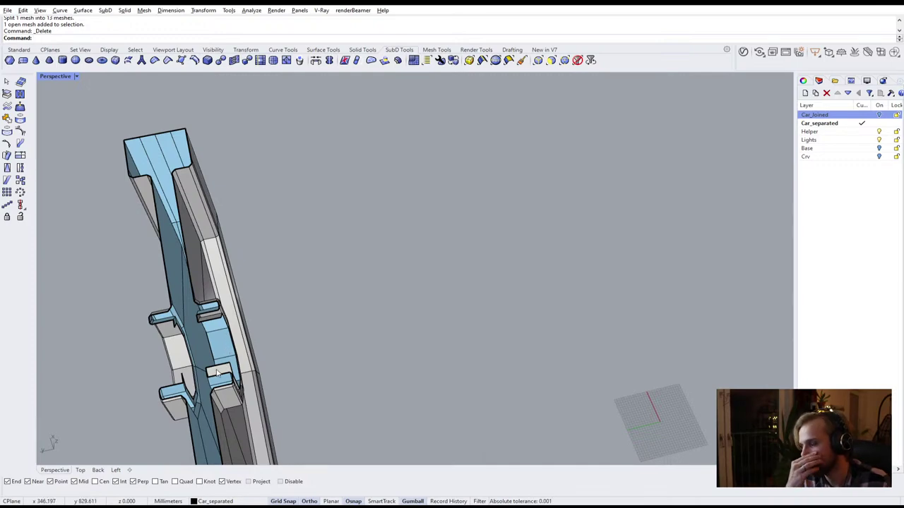
scroll(242, 380, "down", 5)
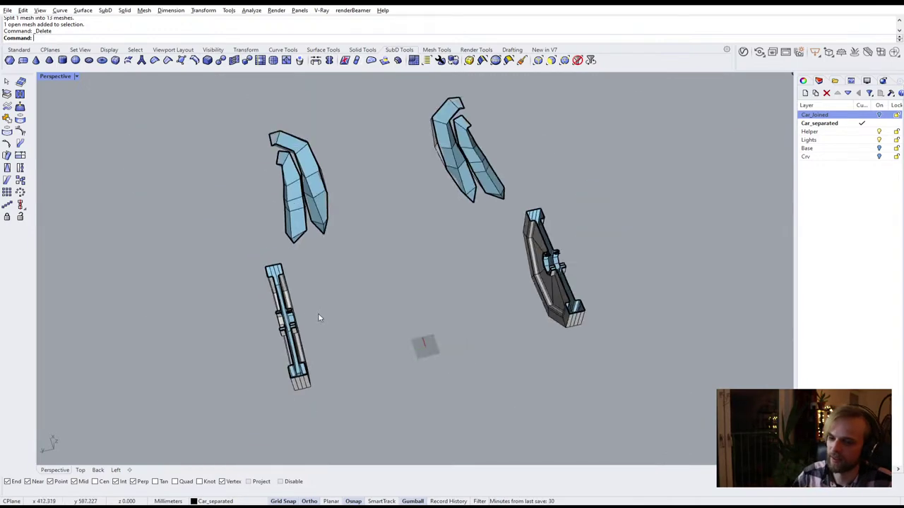
scroll(430, 240, "up", 10)
scroll(490, 303, "up", 4)
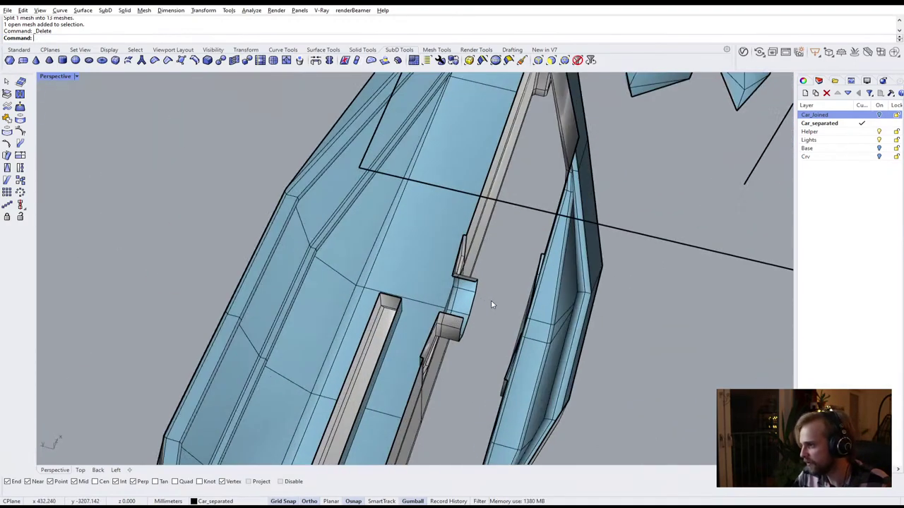
Undo the wheel piece deletion, the mesh split and the last face loop deletion on the hub bracket
key("ctrl+z")
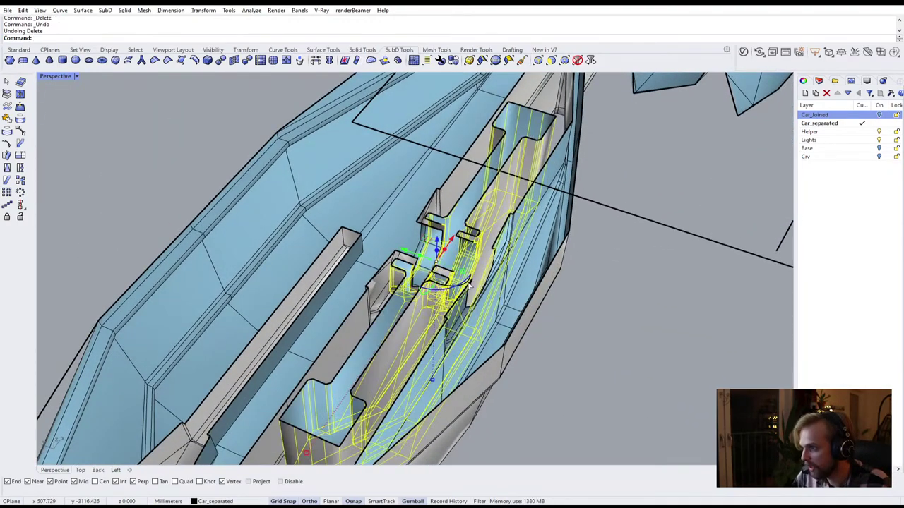
key("ctrl+z")
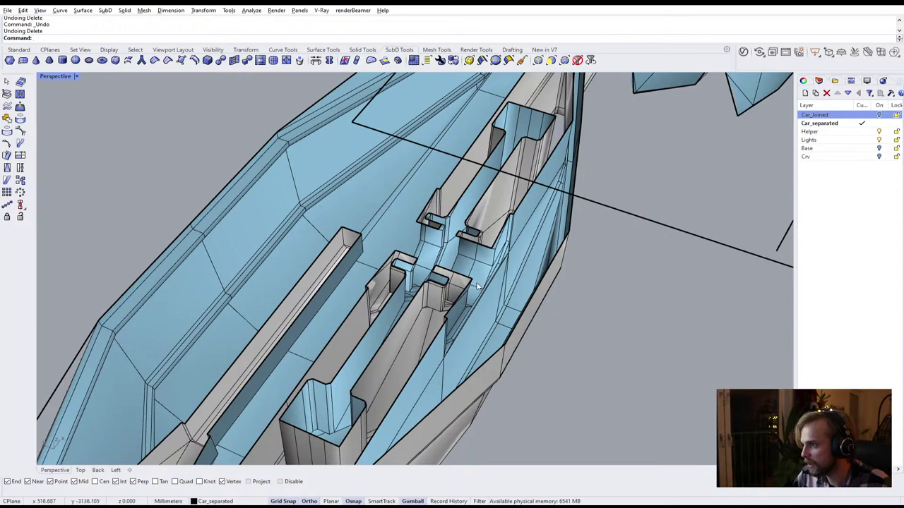
scroll(452, 278, "up", 3)
scroll(409, 265, "up", 2)
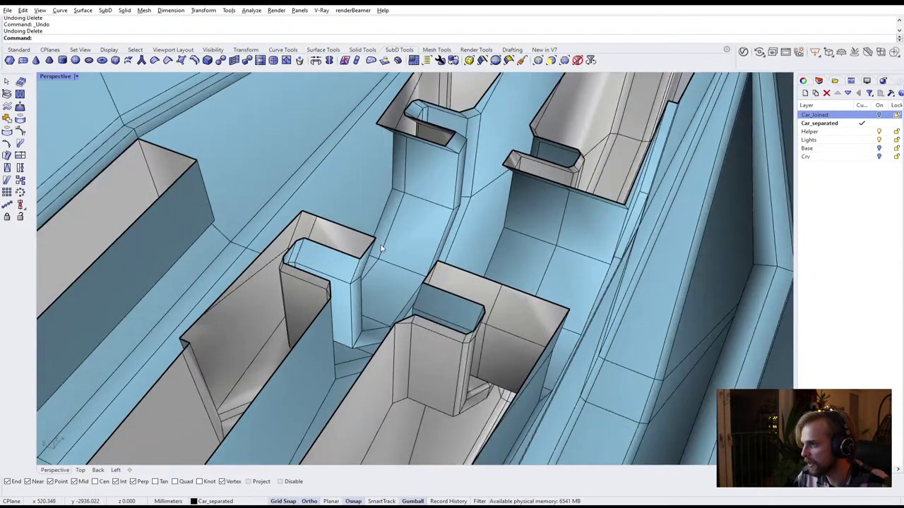
left_click(474, 288, "ctrl+shift")
left_click(539, 214)
key("Escape")
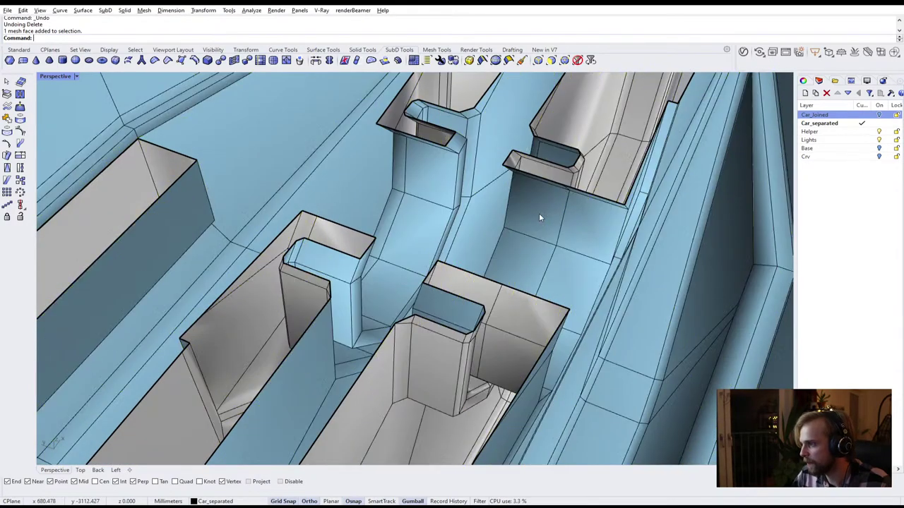
Select the wide inner face loops beside the wheel in both hub openings of the rear fender bracket and delete them
left_click(538, 218, "ctrl+shift")
double_click(521, 254, "ctrl+shift")
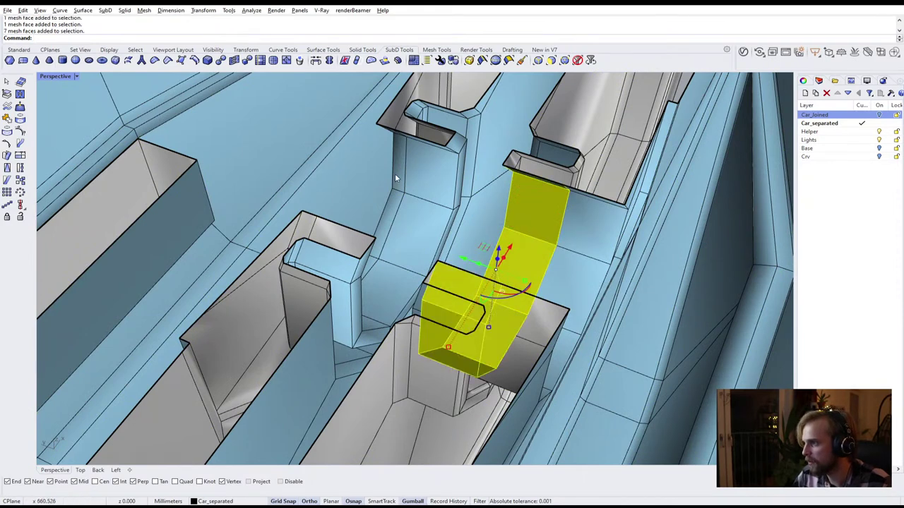
left_click(423, 181, "ctrl+shift")
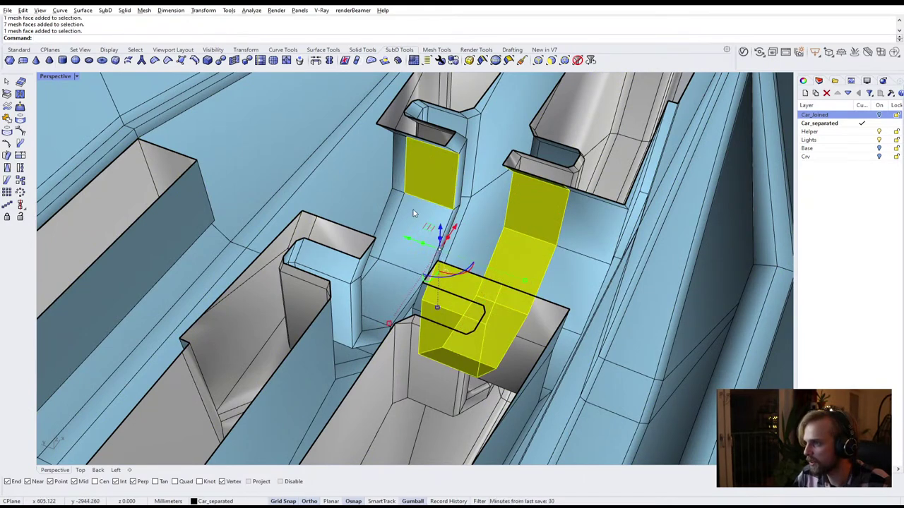
double_click(414, 214, "ctrl+shift")
key("Delete")
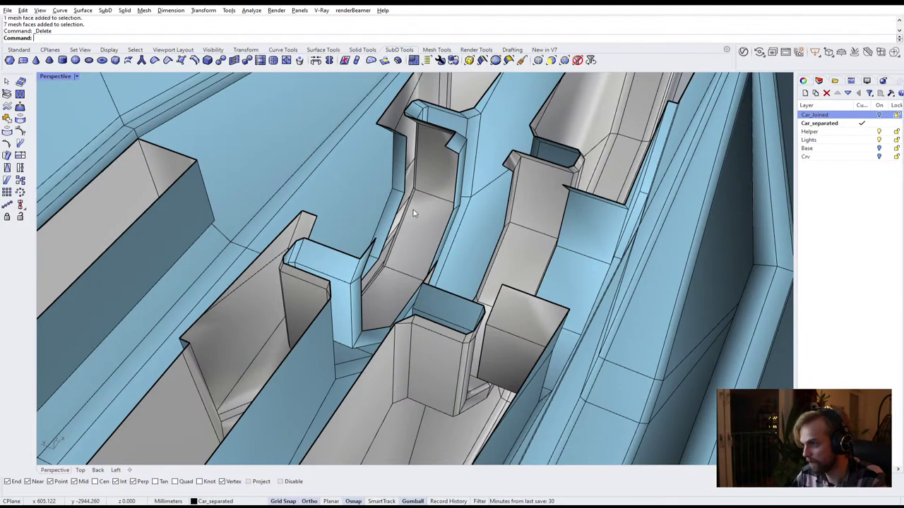
Delete the matching inner face loops in both hub openings of the opposite rear fender bracket
scroll(413, 212, "down", 6)
scroll(414, 267, "up", 8)
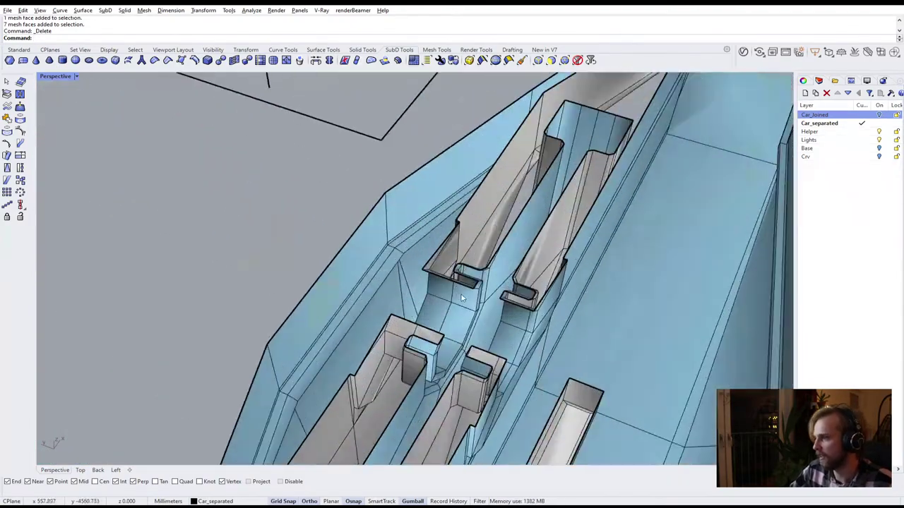
left_click(464, 303, "ctrl+shift")
double_click(435, 377, "ctrl+shift")
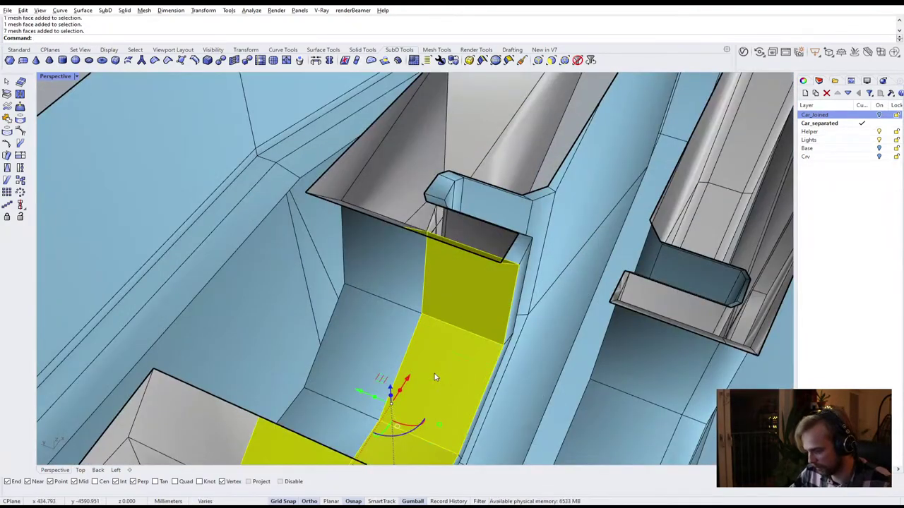
key("Delete")
left_click(658, 355, "ctrl+shift")
double_click(621, 397, "ctrl+shift")
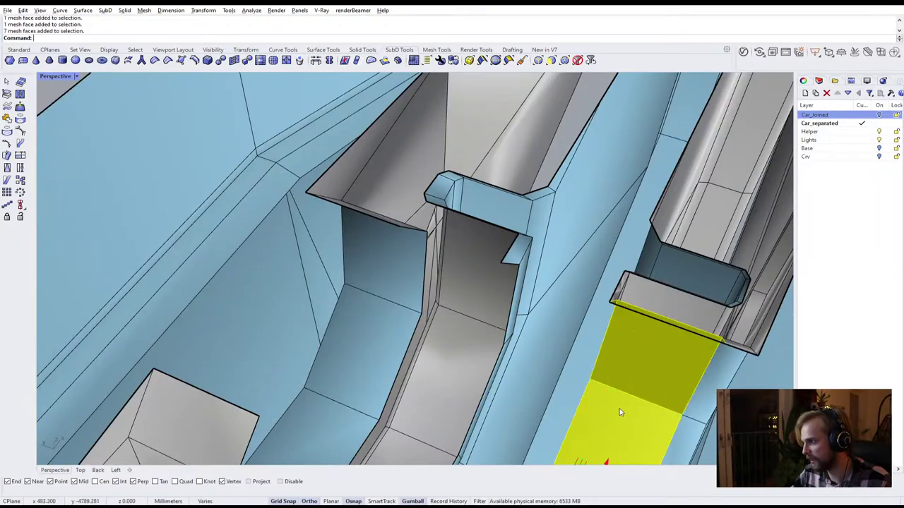
key("Delete")
Examine the front wheel's hub bracket and compare it with the bracket on the separate front wheel copy
scroll(588, 372, "down", 6)
right_click_drag(593, 373, 436, 290)
scroll(436, 290, "up", 10)
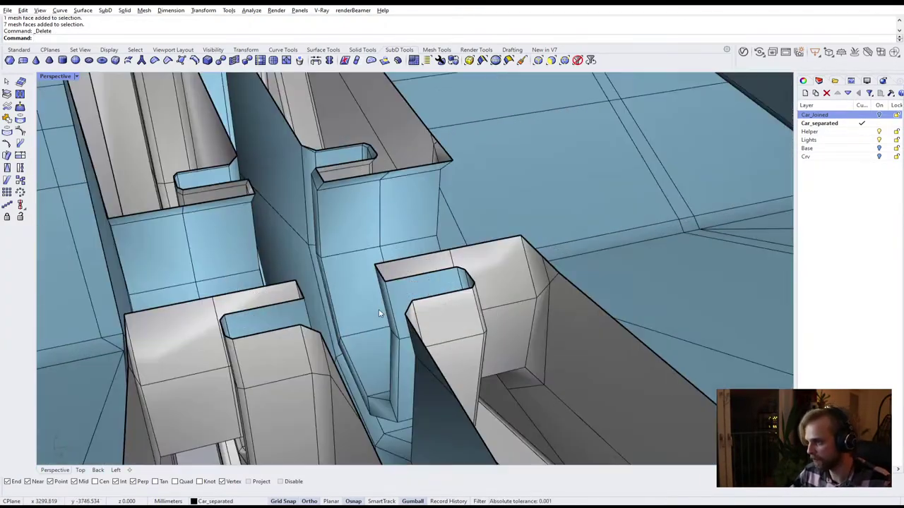
scroll(365, 312, "down", 10)
scroll(427, 317, "up", 4)
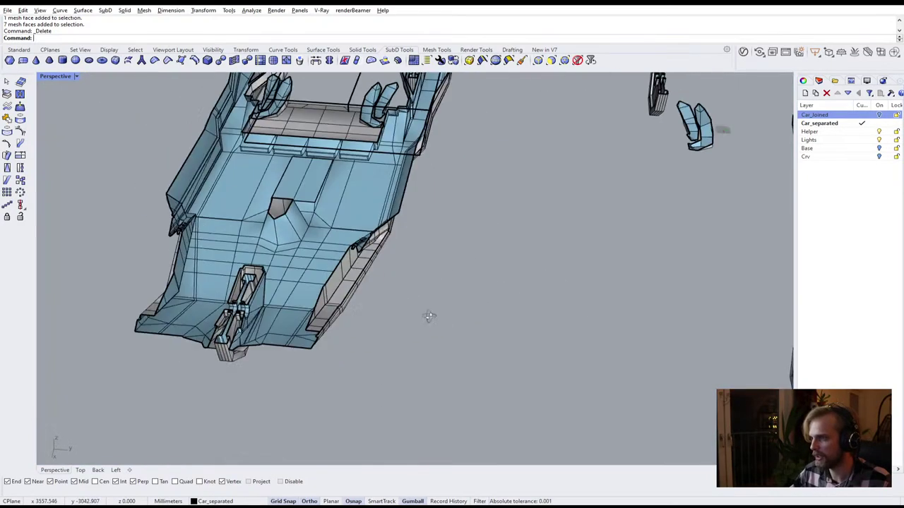
right_click_drag(554, 297, 318, 169, "shift")
scroll(374, 304, "up", 12)
scroll(376, 261, "up", 8)
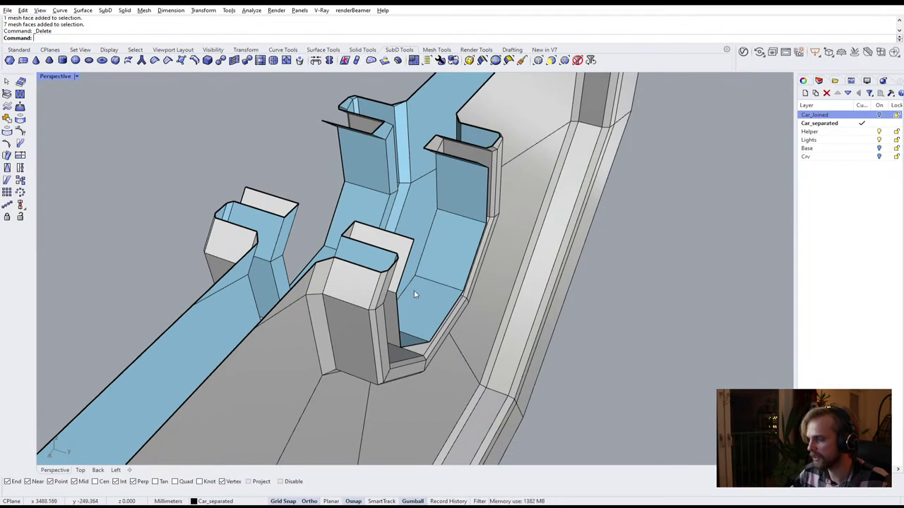
scroll(414, 295, "down", 14)
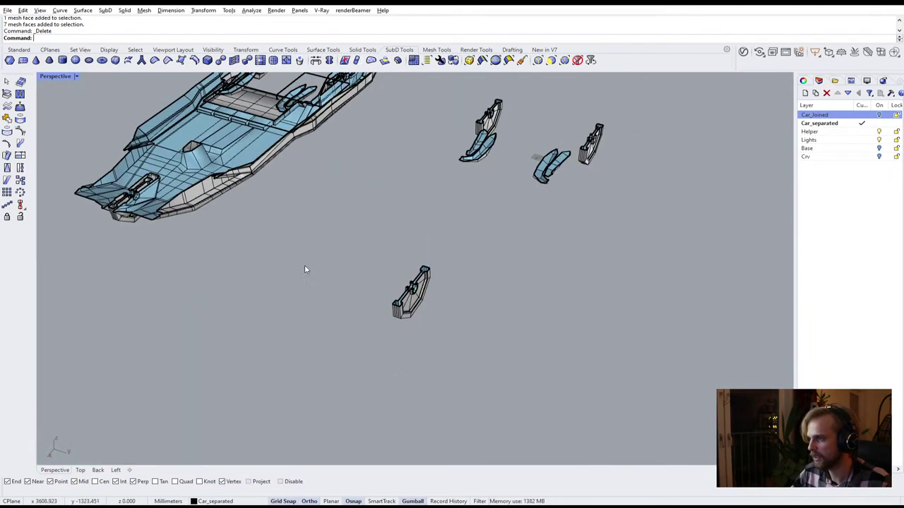
Select the inner face loops on both sides of the front wheel's hub bracket and delete them
right_click_drag(306, 268, 452, 335, "shift")
right_click_drag(212, 297, 313, 335)
scroll(313, 335, "up", 12)
scroll(387, 288, "up", 5)
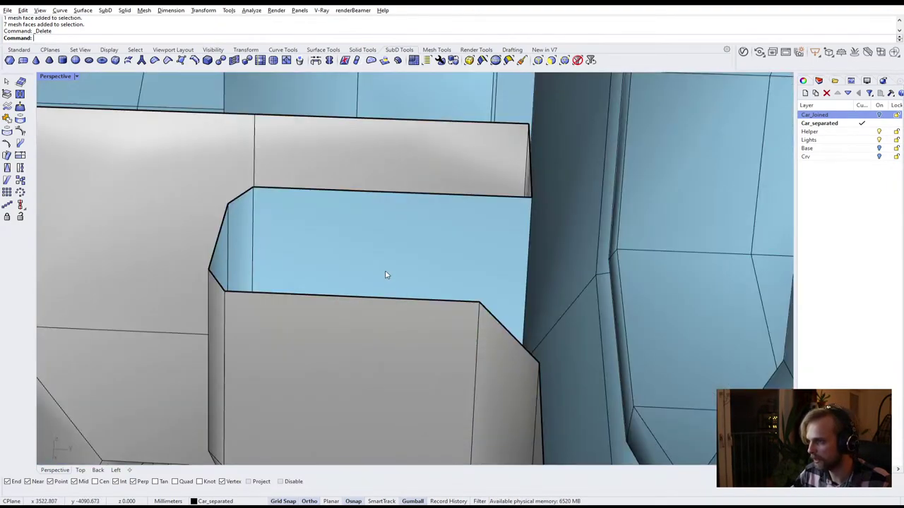
scroll(381, 311, "down", 8)
left_click(382, 323, "ctrl+shift")
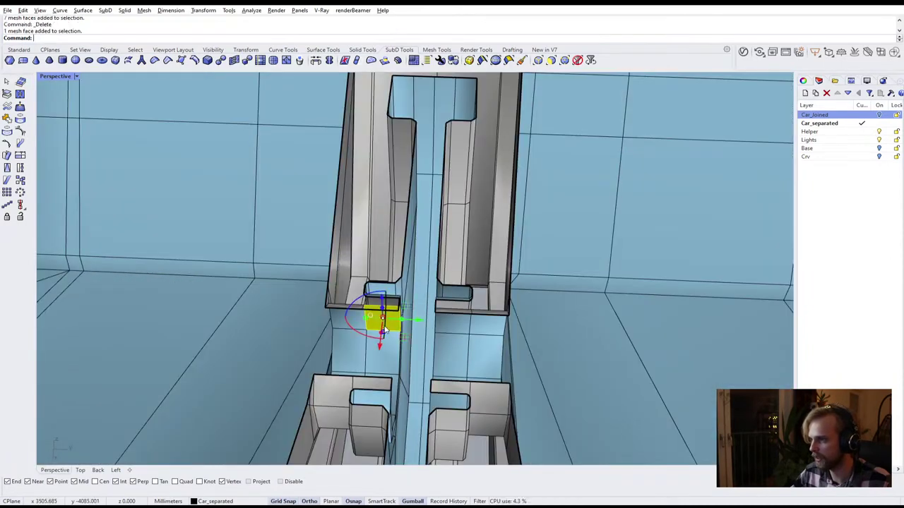
double_click(385, 360, "ctrl+shift")
double_click(452, 323, "ctrl+shift")
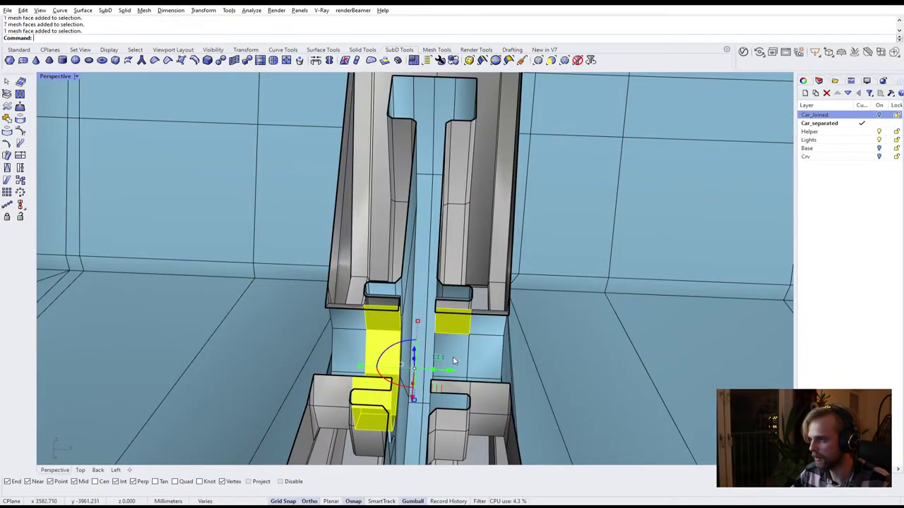
double_click(449, 408, "ctrl+shift")
key("Delete")
Select the clipping plane that sections the car and delete it
scroll(434, 347, "down", 6)
right_click_drag(432, 346, 443, 388)
left_click(443, 388)
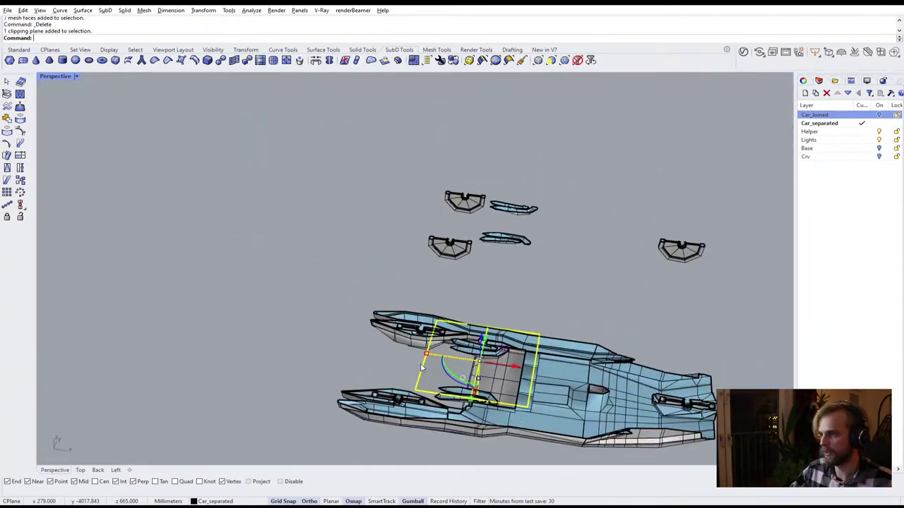
left_click_drag(442, 388, 294, 346)
key("Delete")
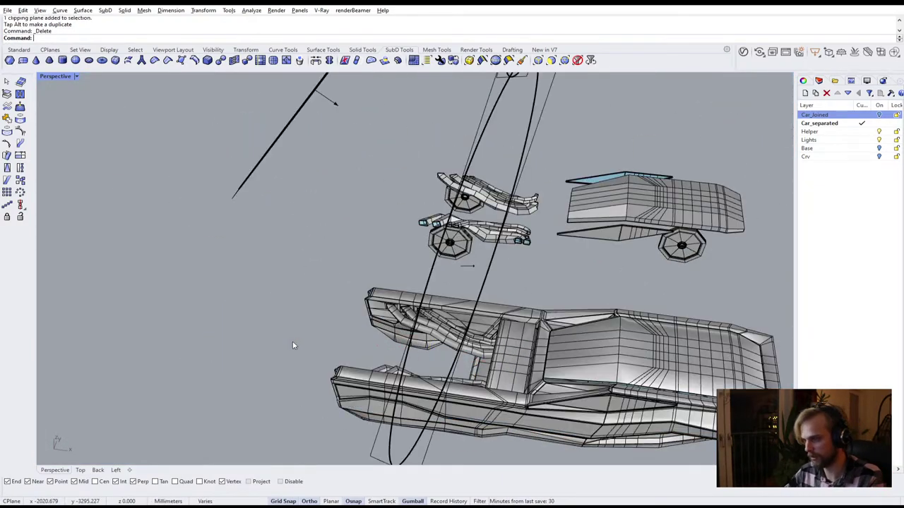
Split the full car mesh into its disjoint parts with SplitDisjointMesh
right_click_drag(292, 343, 405, 323)
scroll(416, 318, "up", 3)
left_click(432, 309)
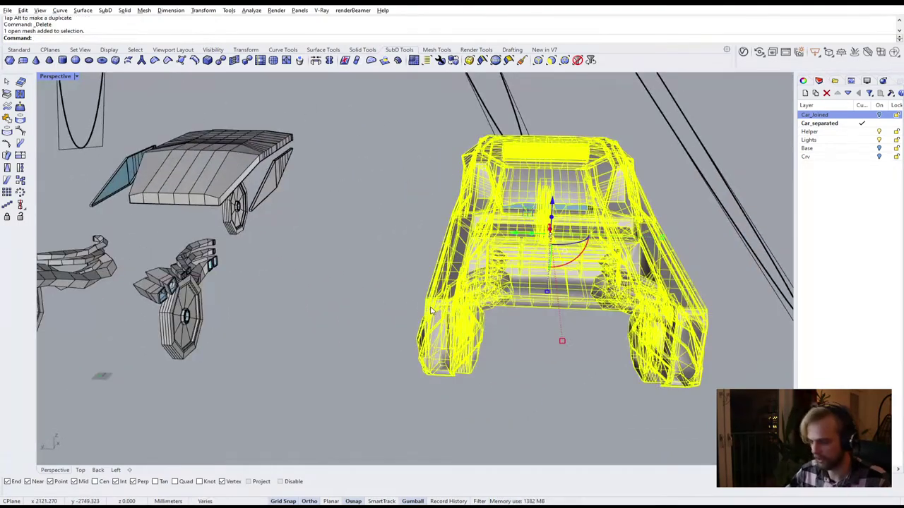
type("SplitDisjointMesh")
key("Return")
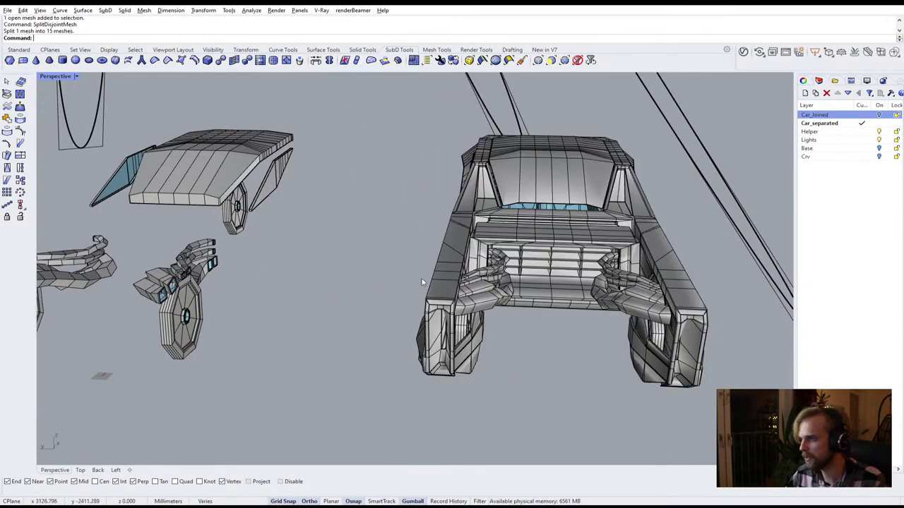
Move the main body mesh sideways, clear of the wheels, pipes, roof and windows
left_click(449, 305)
left_click(518, 233)
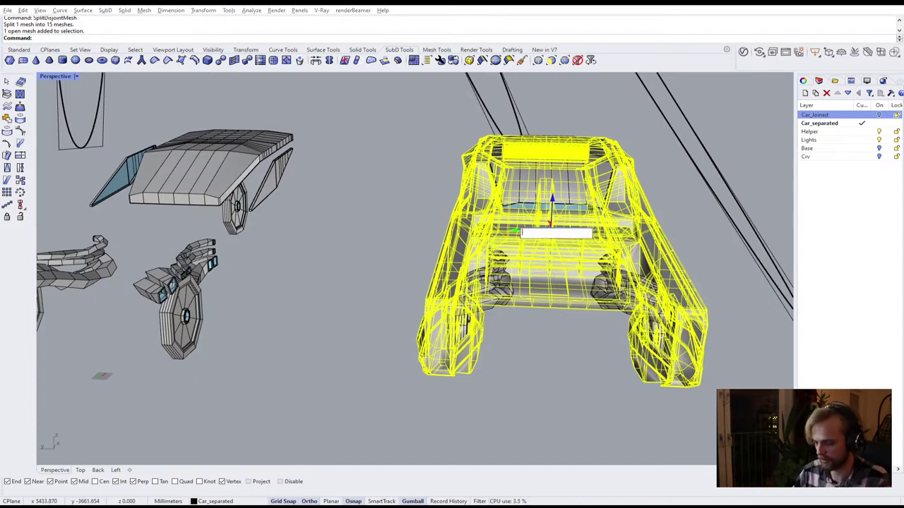
key("Return")
left_click(372, 262)
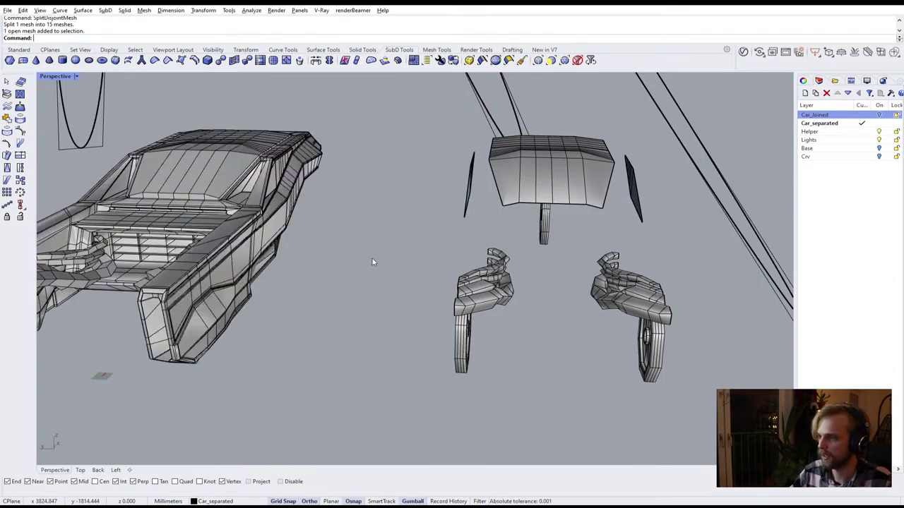
Convert the main body mesh to a SubD with ToSubD, using control points, no mesh creases or corners, and keeping the input
right_click_drag(346, 261, 377, 312)
left_click(377, 313)
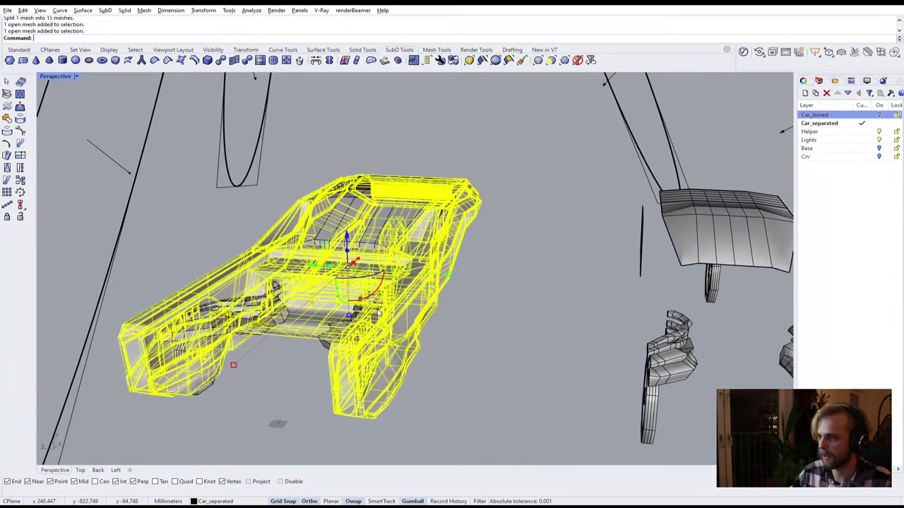
key("Return")
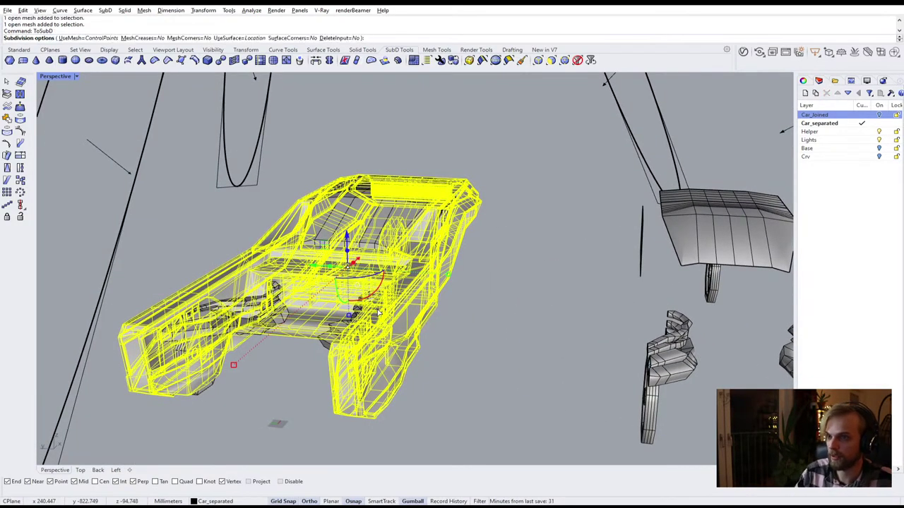
key("Return")
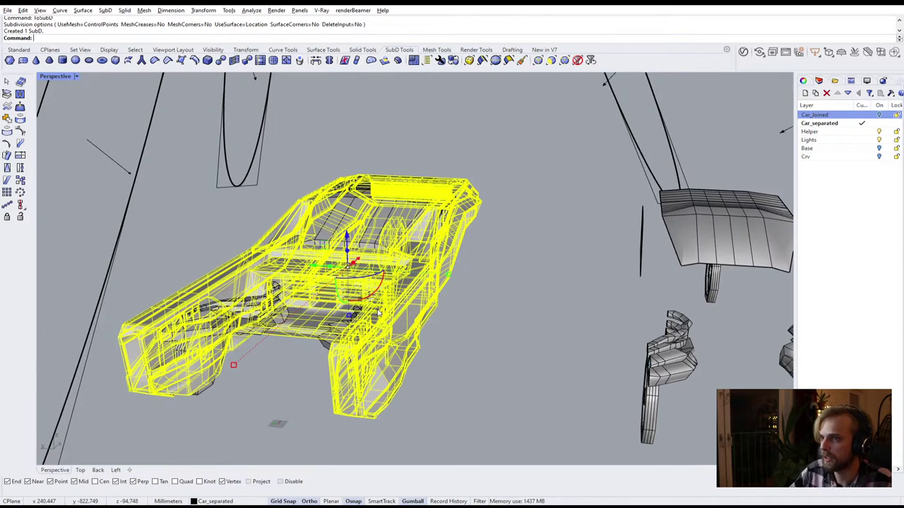
Delete the source mesh that overlaps the new body SubD
left_click(270, 390)
left_click(357, 342)
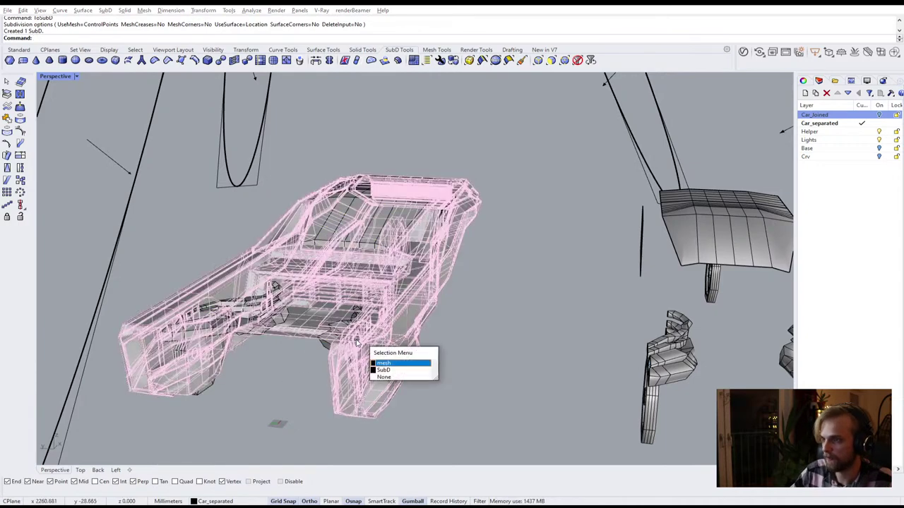
left_click(382, 363)
key("Delete")
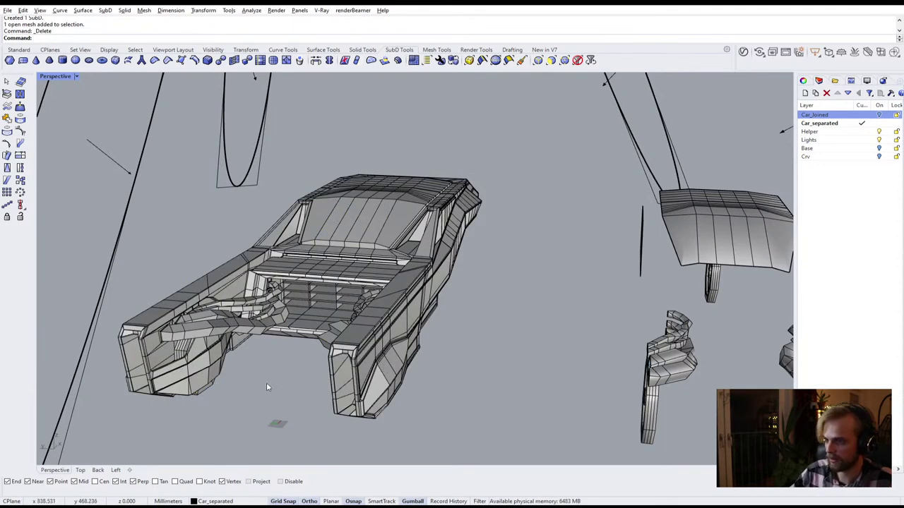
Select all remaining meshes with SelMesh, delete them, and switch the SubD display from flat to smooth
key("Return")
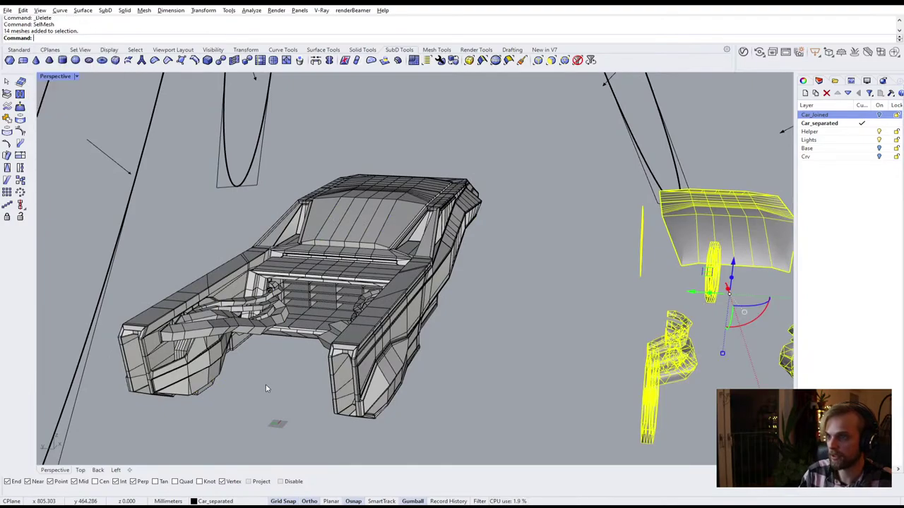
key("Delete")
key("Tab")
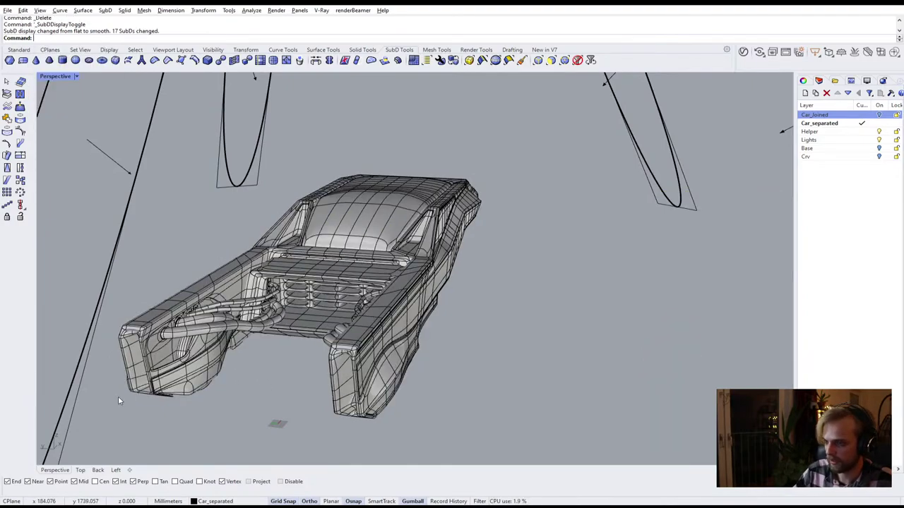
Examine the smoothed front end up close, especially the gap where a pipe enters the body opening
scroll(144, 384, "up", 4)
right_click_drag(144, 384, 383, 309)
scroll(383, 308, "up", 4)
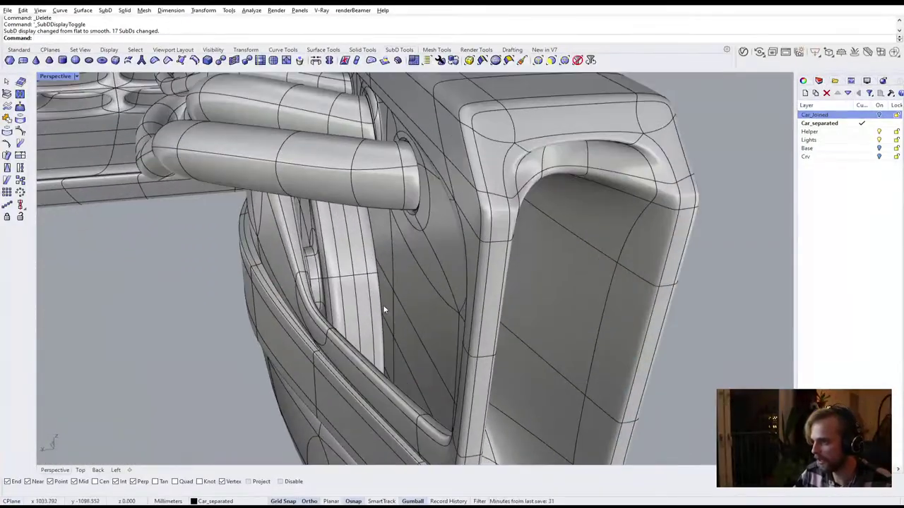
scroll(409, 228, "up", 3)
right_click_drag(410, 228, 319, 224)
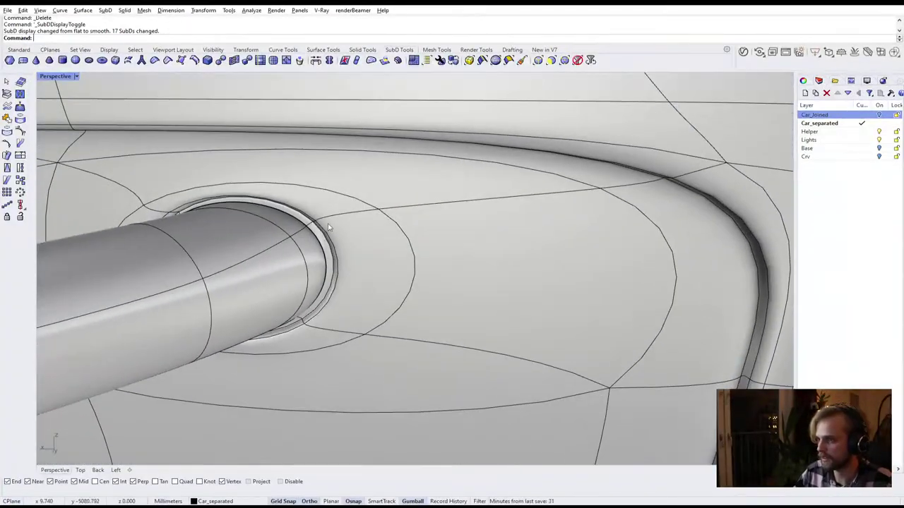
scroll(306, 221, "up", 5)
scroll(300, 218, "down", 8)
right_click_drag(129, 265, 344, 256, "shift")
Draw a horizontal clipping plane at the front of the car and raise it until it sections the body and pipes
scroll(374, 242, "down", 15)
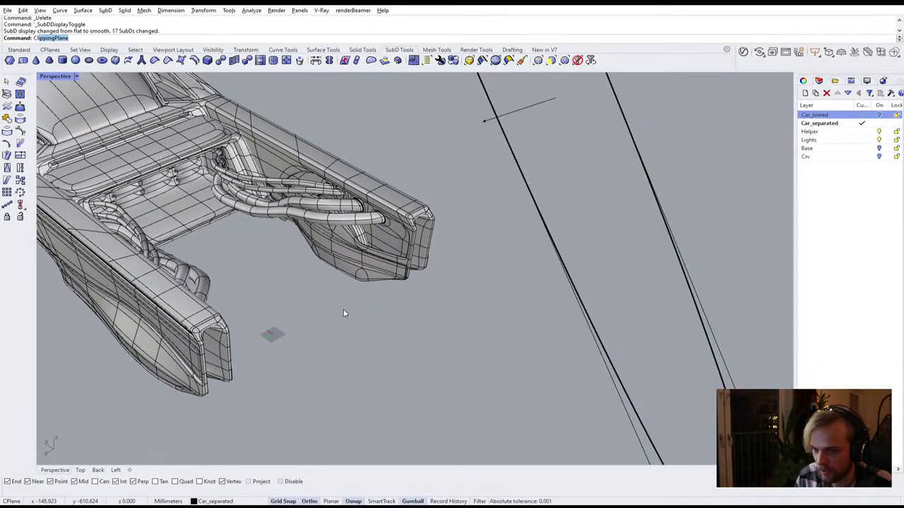
key("Return")
left_click(261, 327)
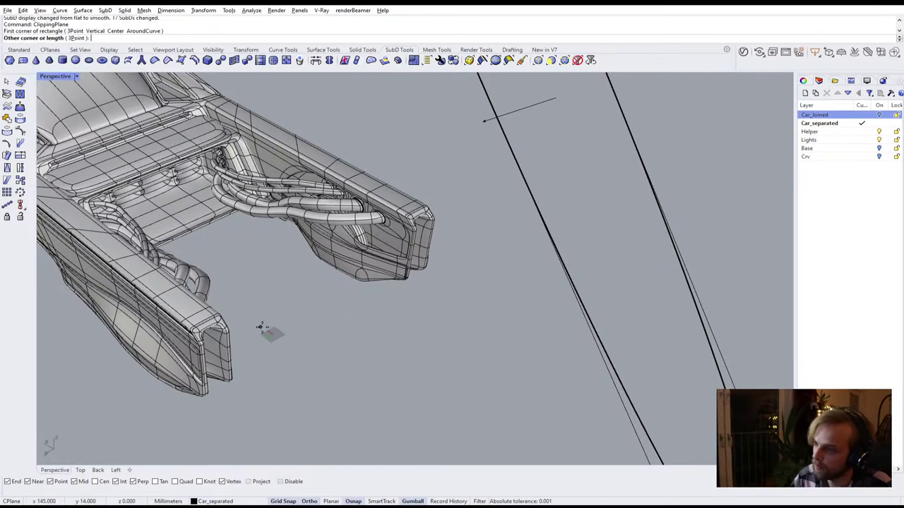
left_click(433, 343)
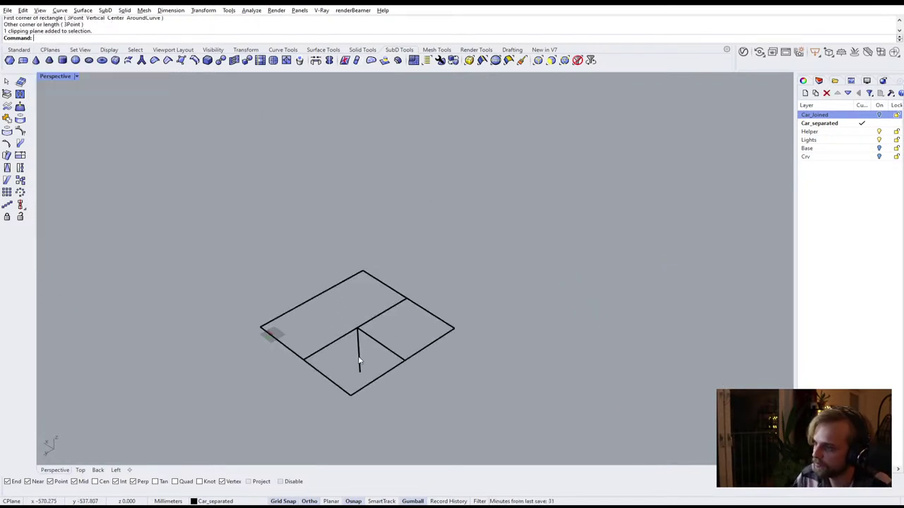
right_click_drag(409, 341, 451, 317)
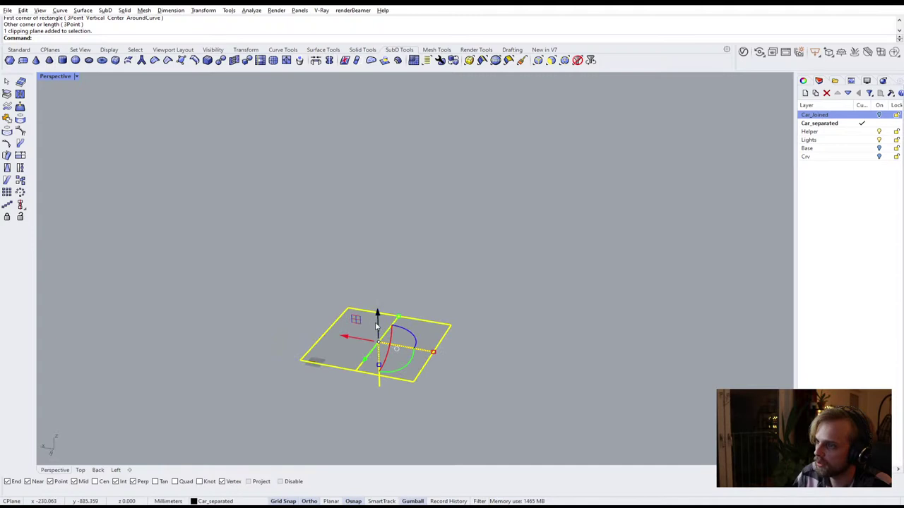
left_click_drag(379, 319, 381, 220)
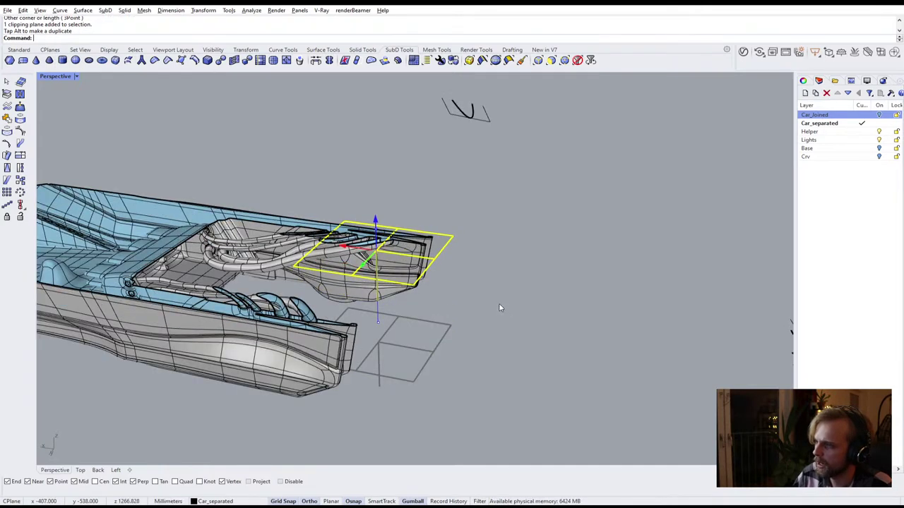
Inspect the sectioned pipes on both sides of the car's front and select the clipping plane
left_click(499, 305)
right_click_drag(498, 304, 430, 326)
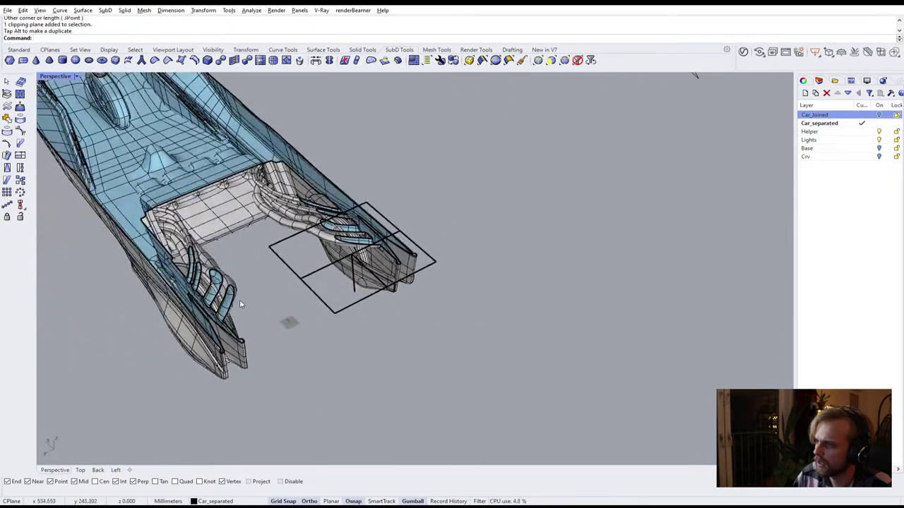
scroll(240, 300, "up", 8)
scroll(180, 291, "down", 3)
right_click_drag(180, 292, 390, 281)
left_click(455, 248)
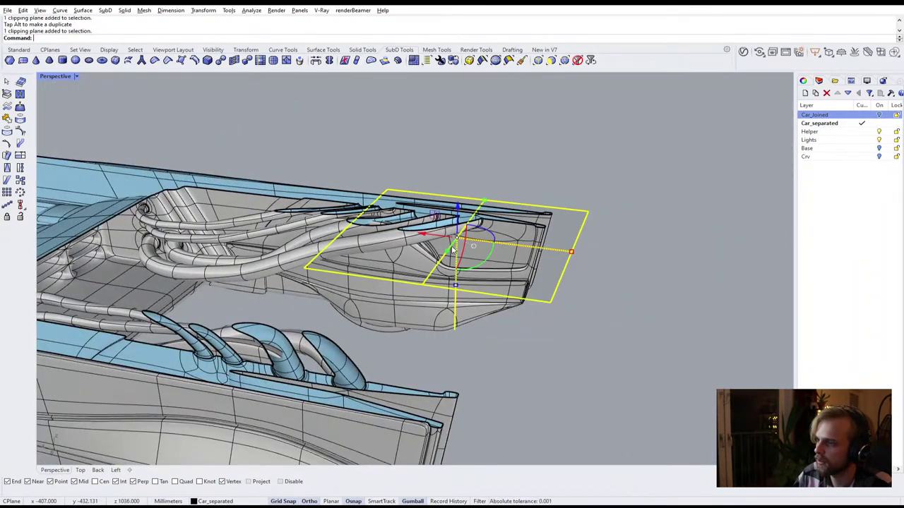
Raise the horizontal clipping plane above the rear arms and examine the exhaust pipes and vents in the engine bay
left_click_drag(460, 207, 457, 189)
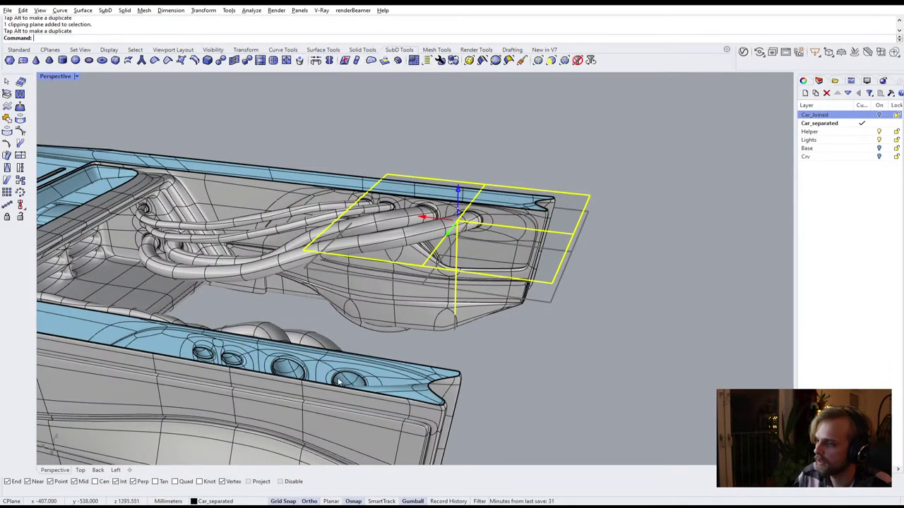
right_click_drag(325, 382, 295, 329)
scroll(283, 296, "up", 5)
right_click_drag(352, 345, 404, 277)
right_click_drag(427, 320, 331, 281)
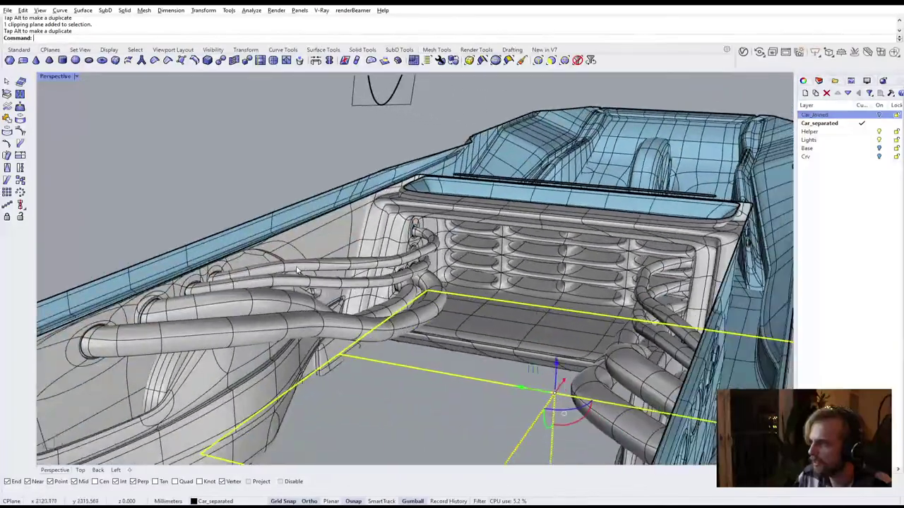
Delete the horizontal clipping plane between the car's rear arms
scroll(332, 281, "down", 6)
left_click(352, 397)
left_click(353, 360)
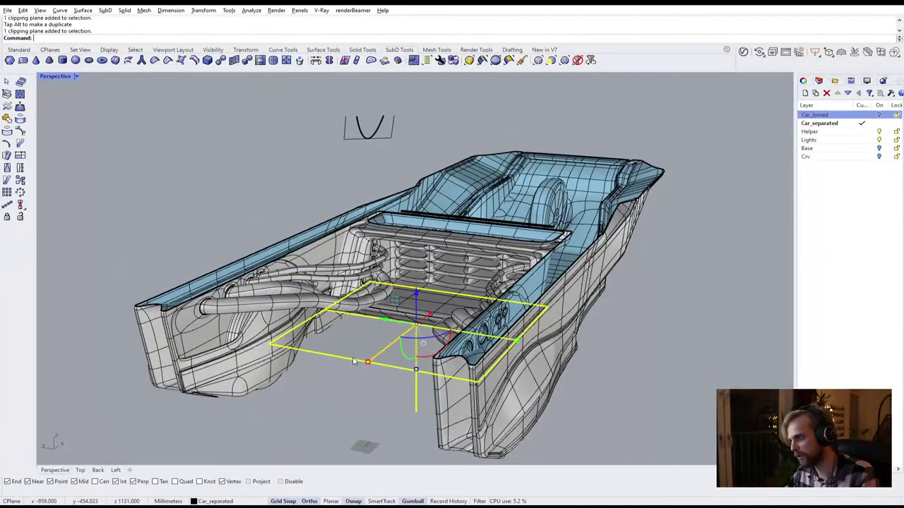
key("Delete")
Apply the V-Ray material Car_Master to the car's main body
right_click_drag(353, 360, 541, 343)
left_click(541, 344)
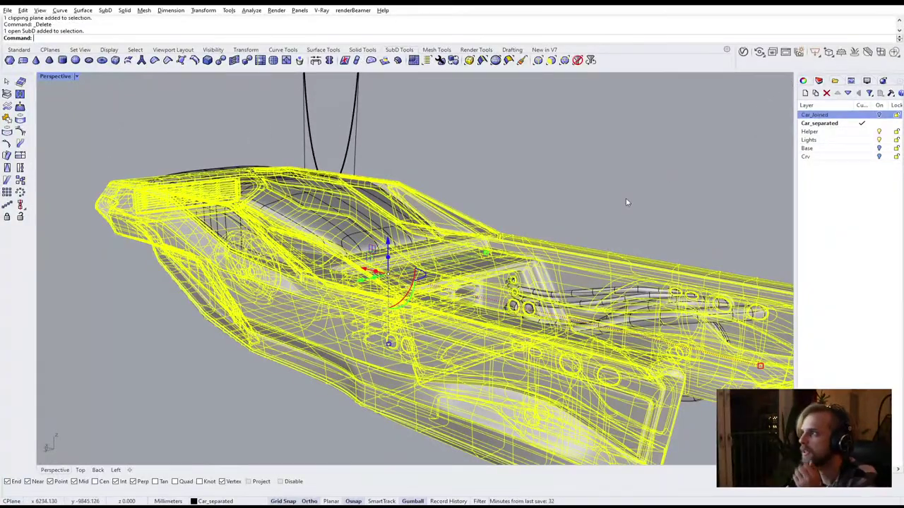
left_click(742, 52)
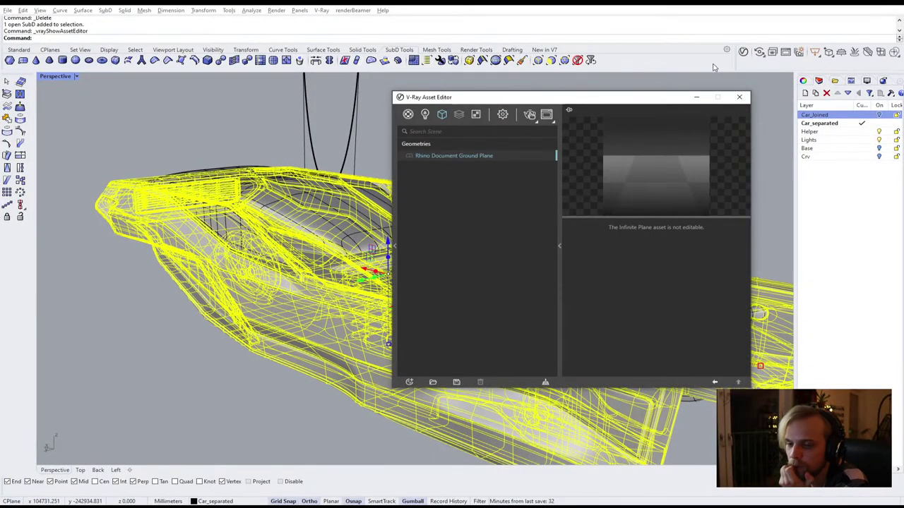
left_click(408, 114)
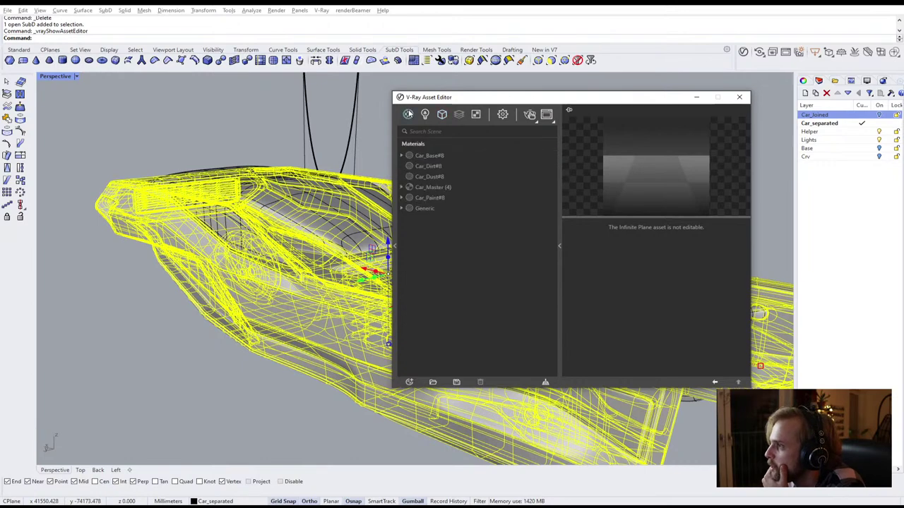
left_click(429, 189)
left_click(433, 206)
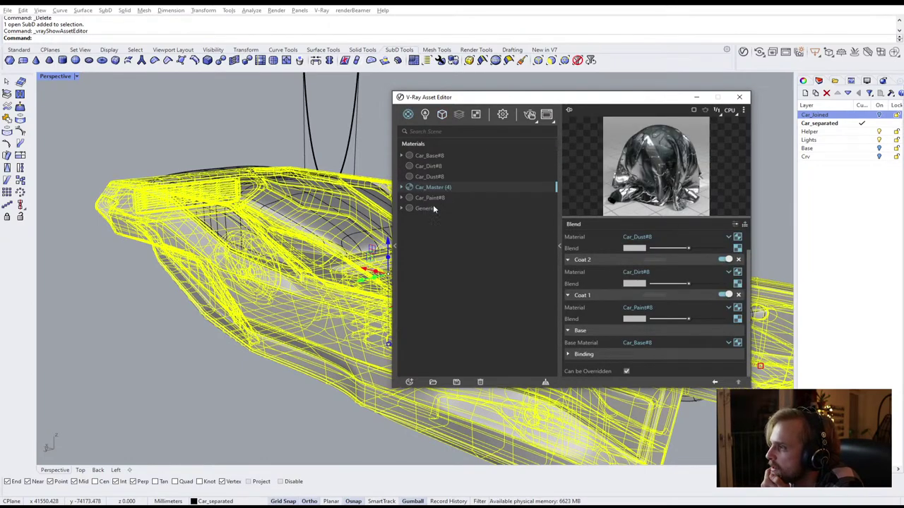
Clear the diffuse texture of the Generic material and set its diffuse colour to pure red (R 1, G 0, B 0)
left_click(151, 333)
right_click_drag(256, 228, 340, 202)
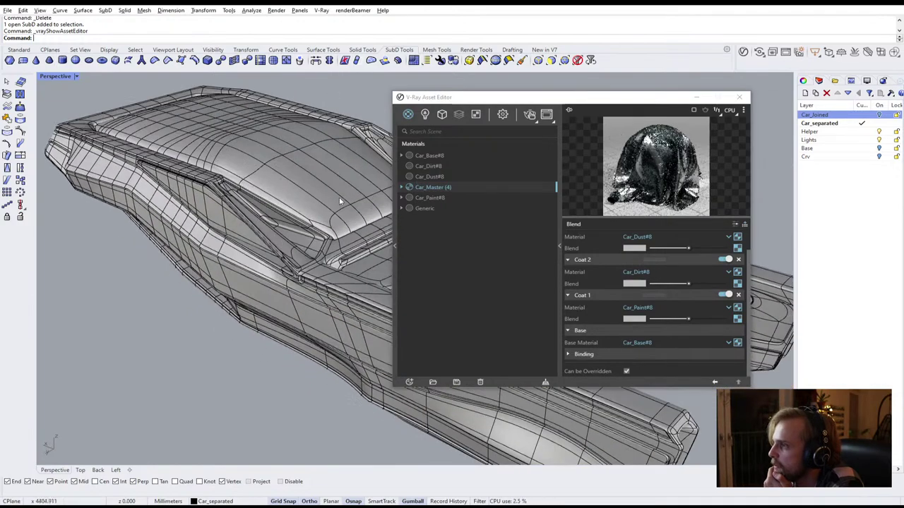
left_click(424, 208)
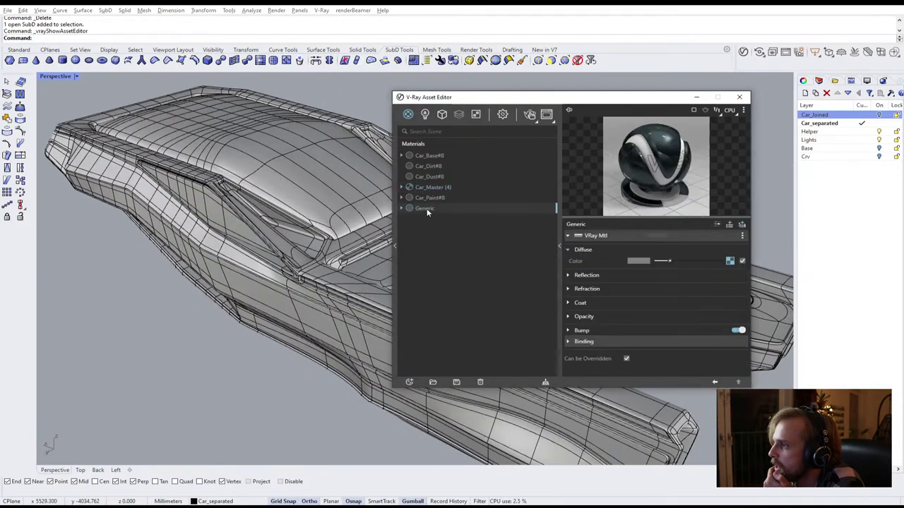
left_click(729, 261)
left_click(711, 289)
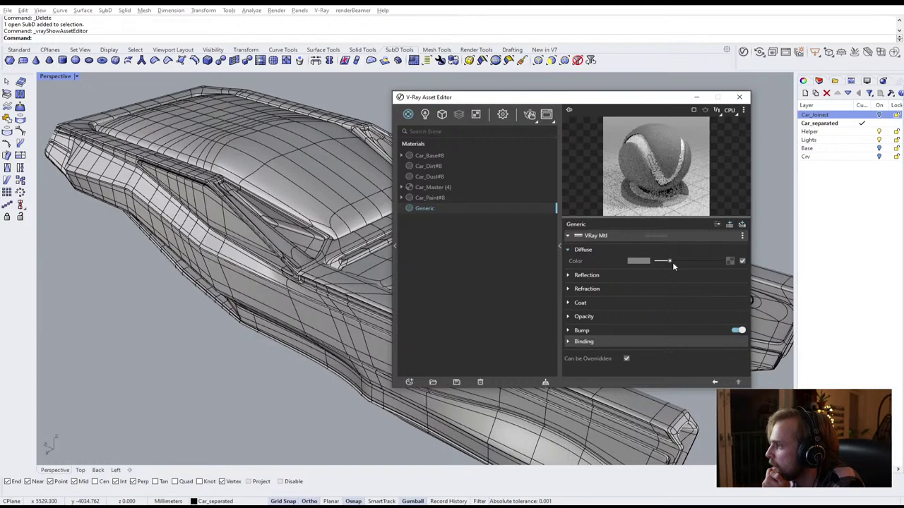
left_click(642, 261)
left_click_drag(400, 215, 641, 140)
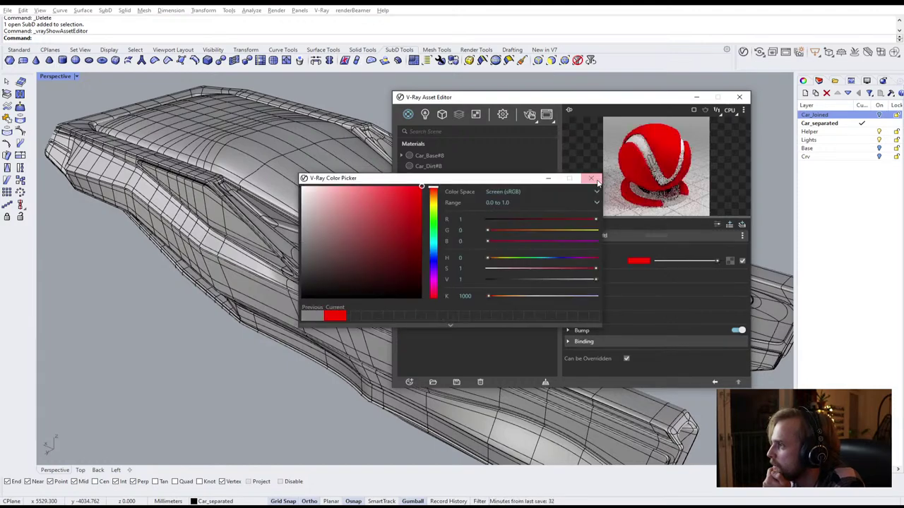
left_click(591, 178)
Apply the red Generic material to the canopy glass and the side windows on both sides of the car
left_click(328, 186)
left_click(225, 216, "shift")
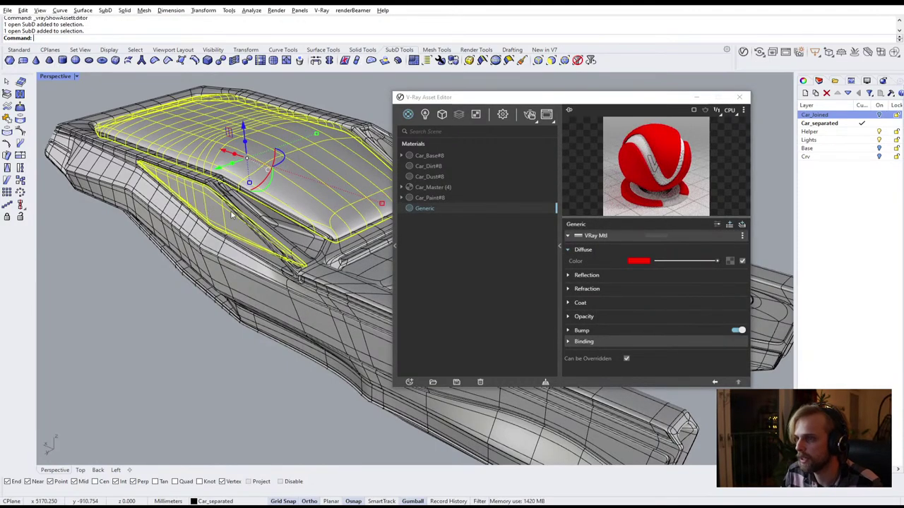
right_click_drag(234, 216, 218, 195)
scroll(218, 195, "up", 2)
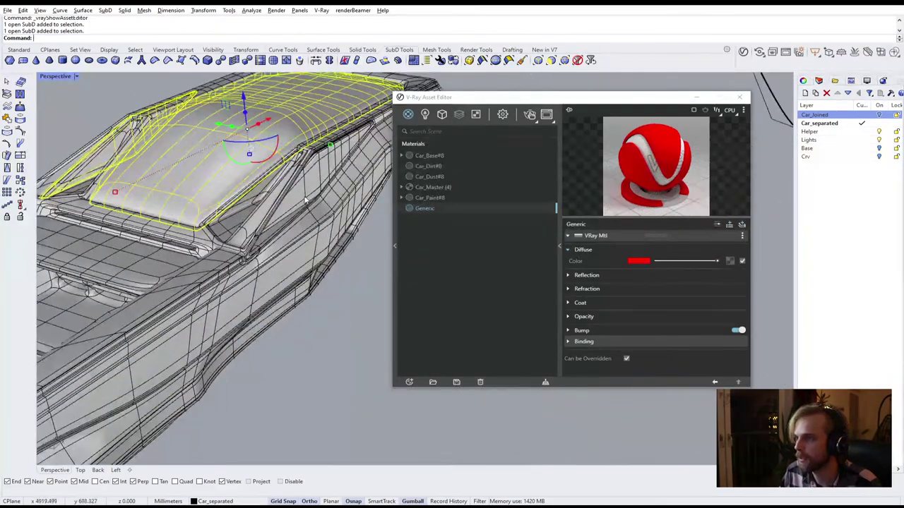
right_click(431, 208)
left_click(458, 230)
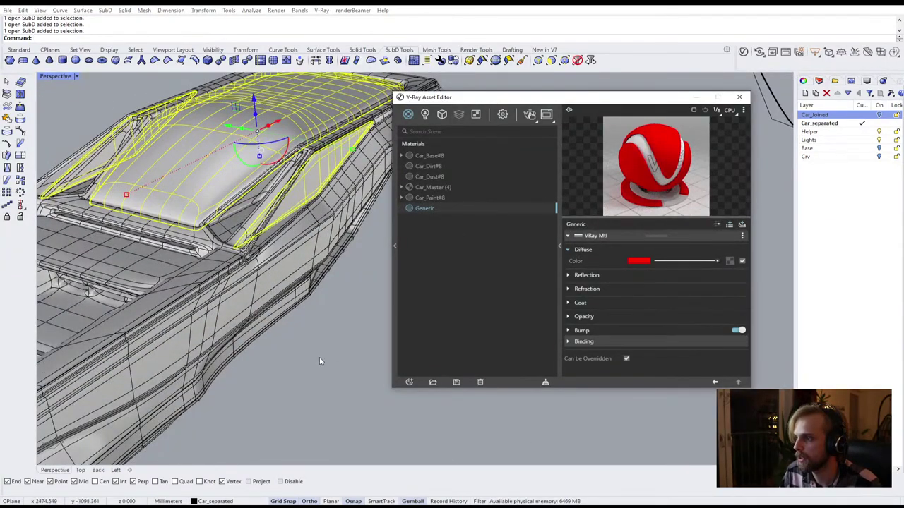
left_click(296, 360)
Create a second Generic V-Ray material and apply it to all the exhaust pipes on both sides of the engine bay
right_click_drag(271, 360, 325, 279, "shift")
left_click(319, 229)
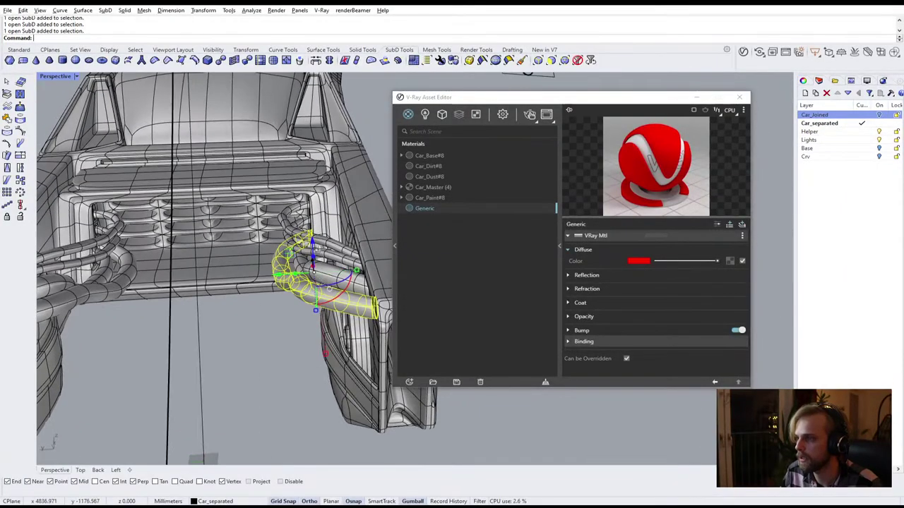
scroll(335, 282, "up", 3)
left_click(333, 284, "shift")
left_click(338, 247, "shift")
left_click(329, 226, "shift")
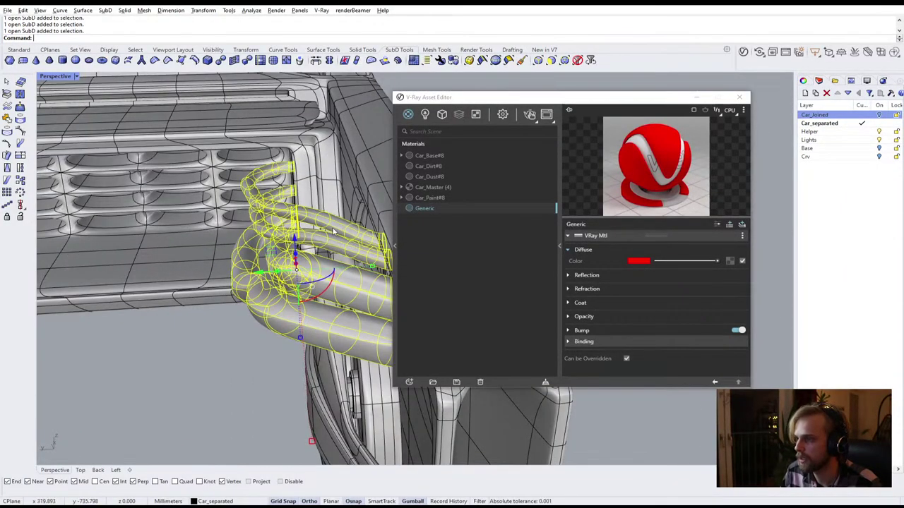
right_click_drag(130, 240, 133, 222, "shift")
left_click(132, 223, "shift")
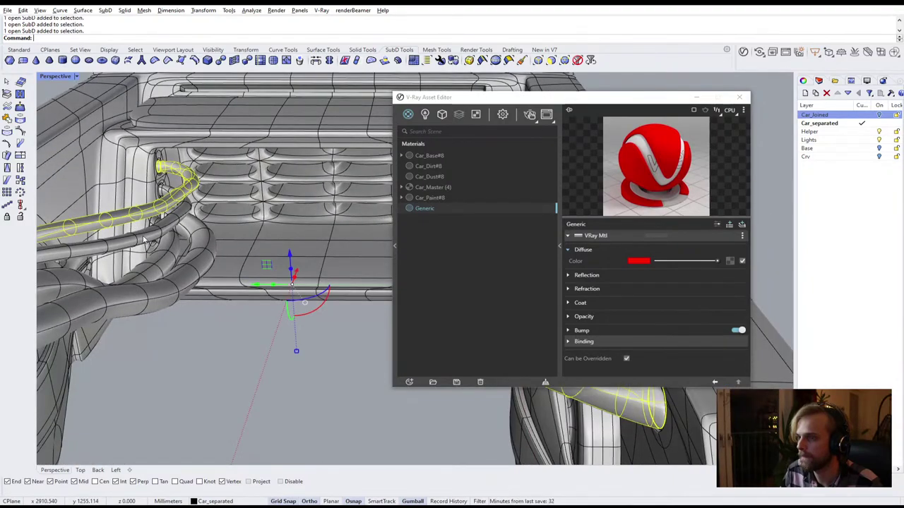
left_click(146, 262, "shift")
left_click(164, 292, "shift")
left_click(162, 293, "shift")
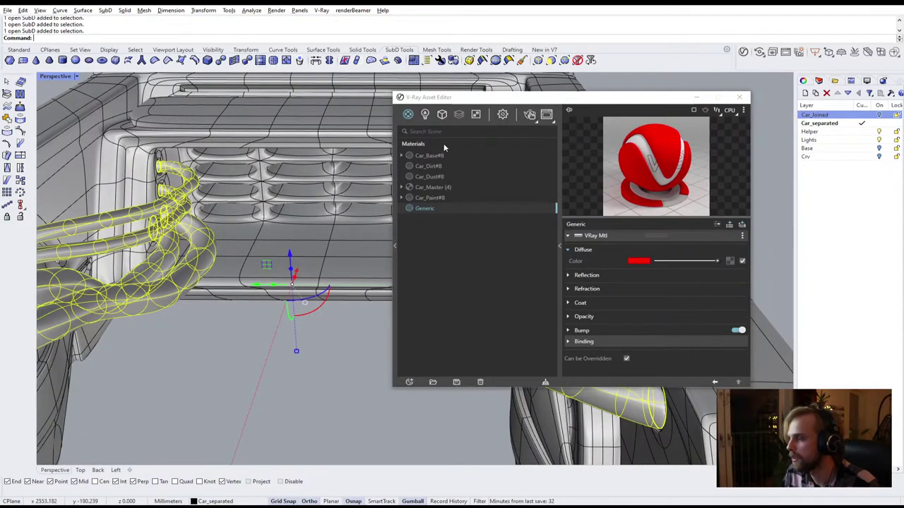
left_click(409, 382)
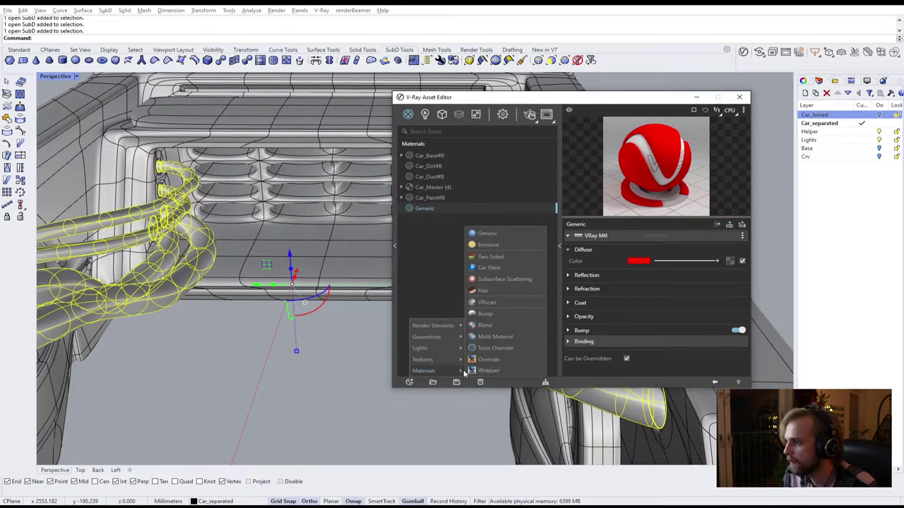
left_click(486, 237)
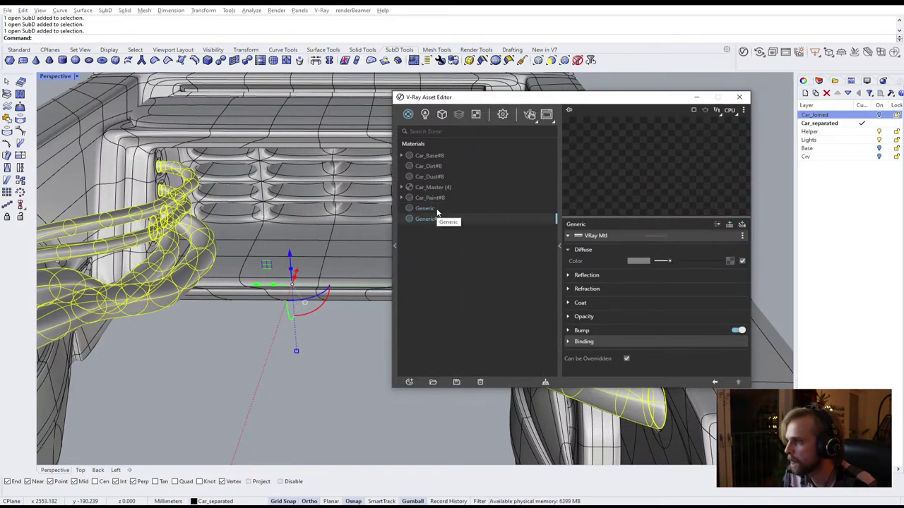
right_click(425, 219)
left_click(437, 234)
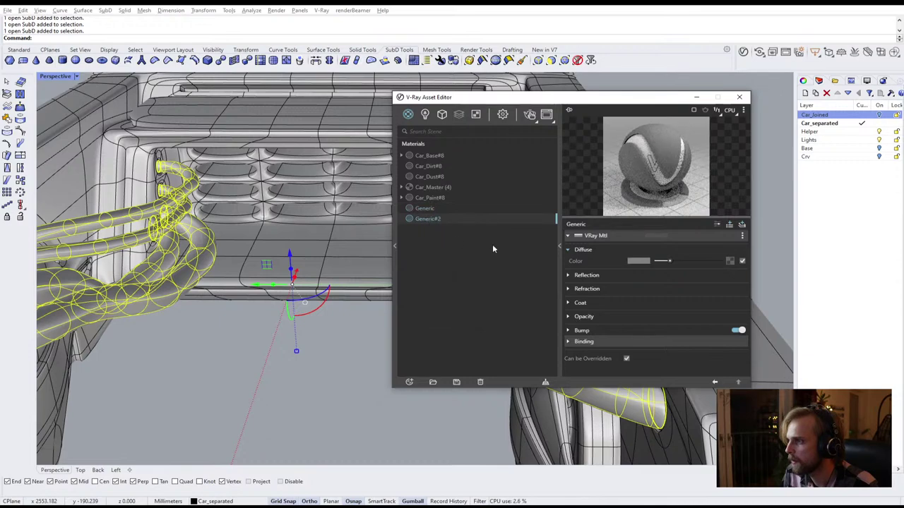
Set the pipe material's diffuse colour to bright blue (R 0, G 0.245, B 1)
left_click(637, 261)
left_click(435, 257)
left_click_drag(418, 255, 425, 185)
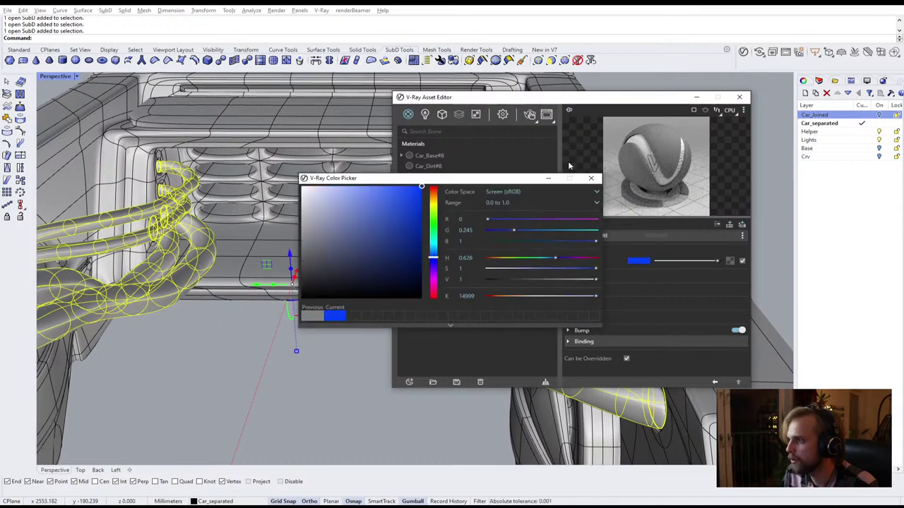
left_click(591, 178)
left_click(344, 393)
Select the wheels under the car and create a third Generic V-Ray material
scroll(351, 379, "down", 2)
right_click_drag(351, 379, 311, 353)
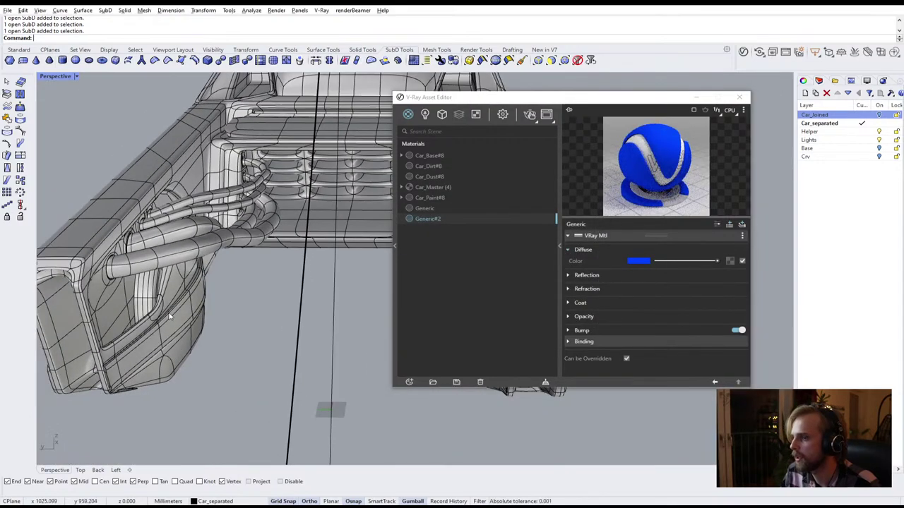
left_click(167, 315)
right_click_drag(192, 317, 335, 227)
right_click_drag(188, 252, 281, 266)
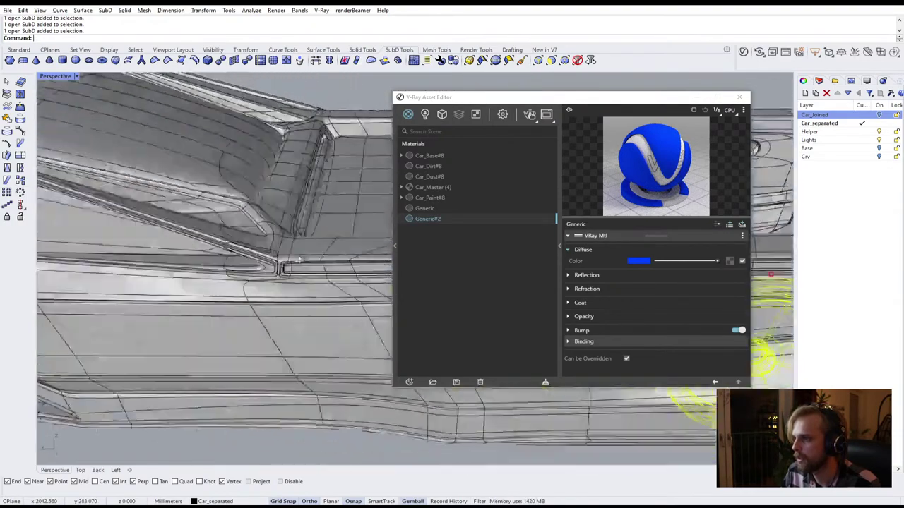
scroll(280, 266, "down", 3)
right_click_drag(120, 283, 257, 277)
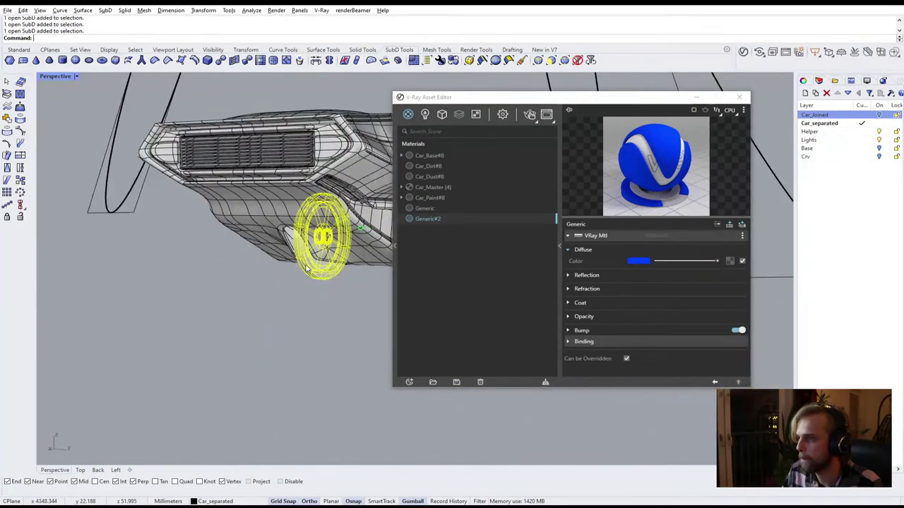
left_click(409, 382)
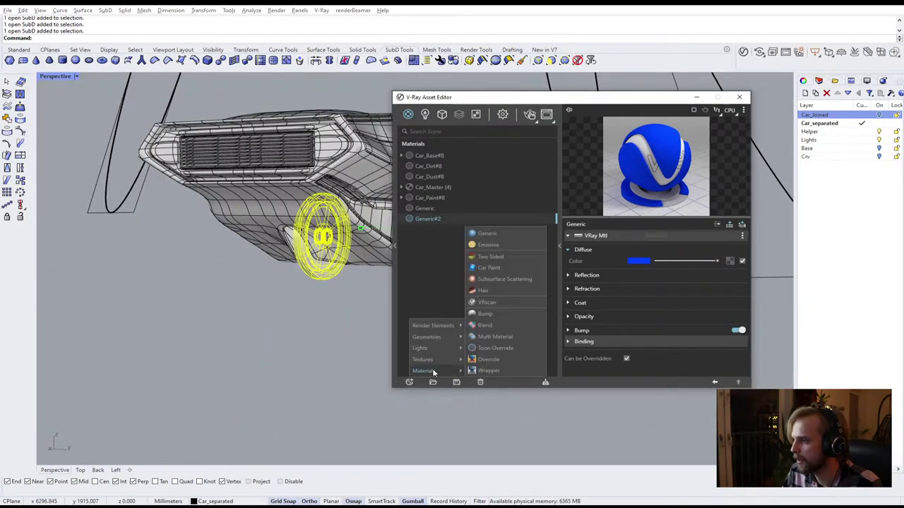
mouse_move(442, 374)
left_click(491, 233)
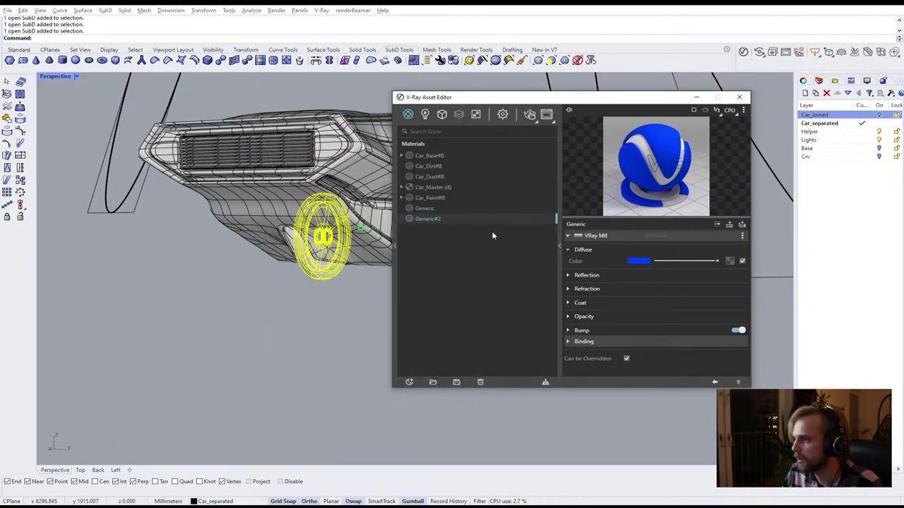
Set the third Generic material's diffuse colour to black and apply it to the selected wheels
left_click(646, 260)
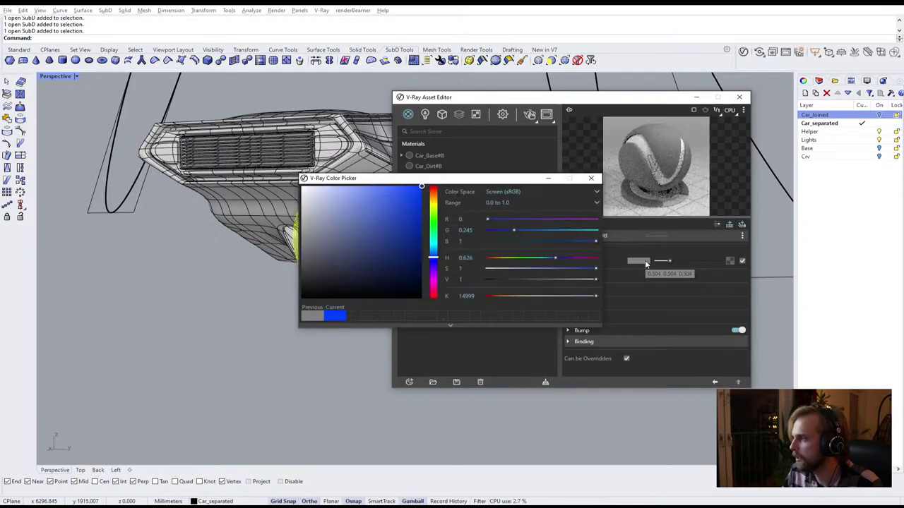
left_click(370, 249)
left_click_drag(370, 249, 300, 282)
left_click(590, 177)
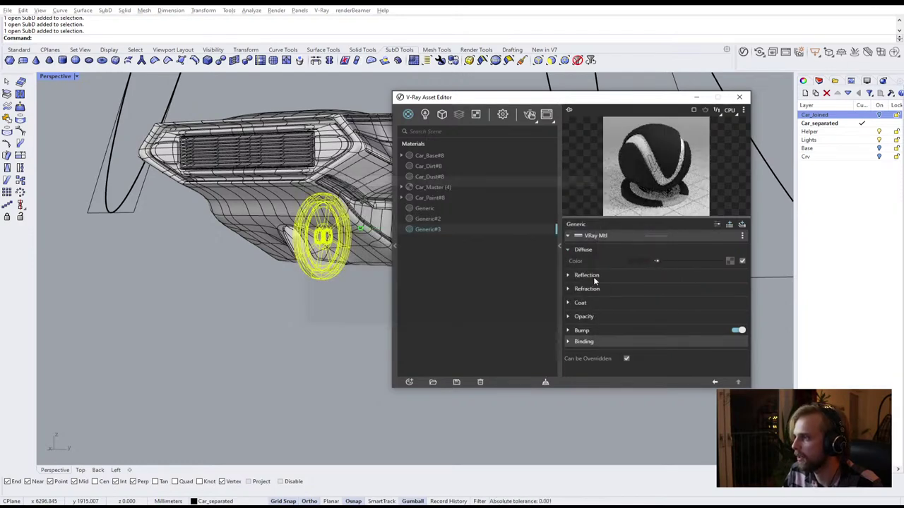
right_click(434, 230)
left_click(455, 247)
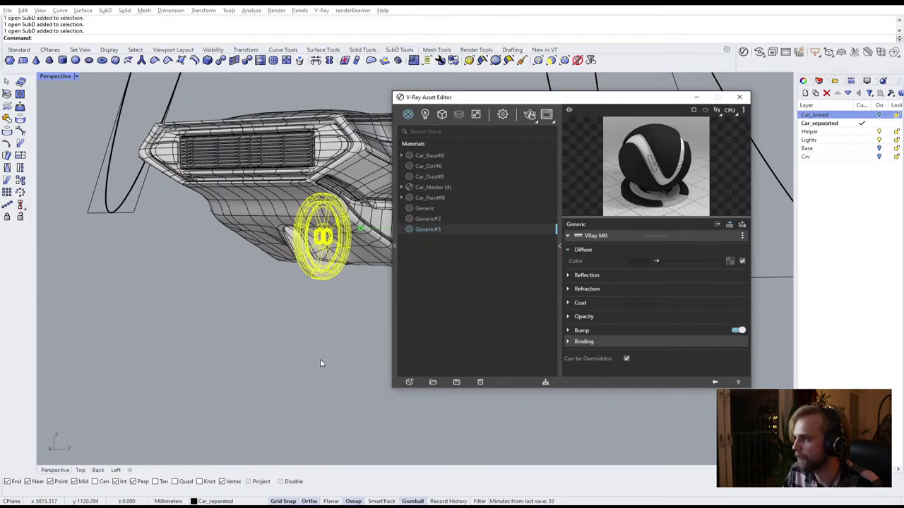
left_click(320, 359)
Render the whole car with V-Ray from a rear side perspective, review the image and close the render window
right_click_drag(320, 359, 212, 318)
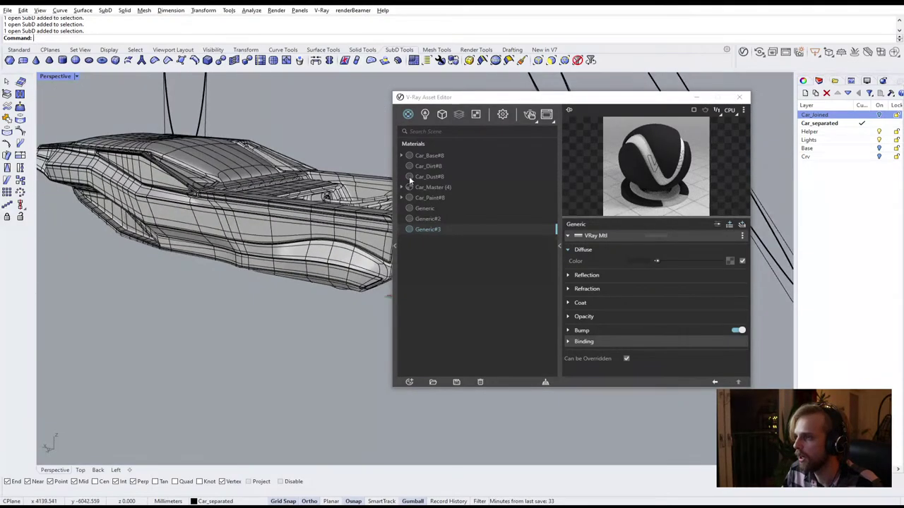
left_click(739, 96)
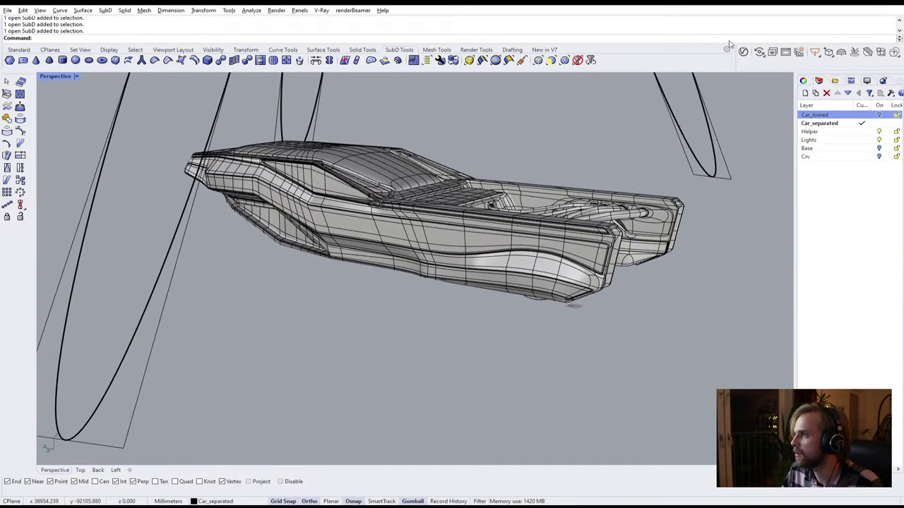
left_click(742, 53)
left_click(528, 115)
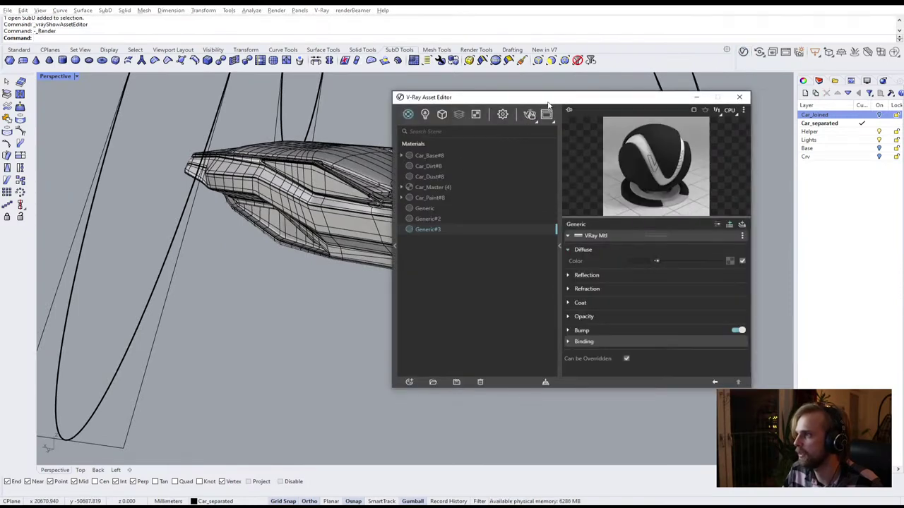
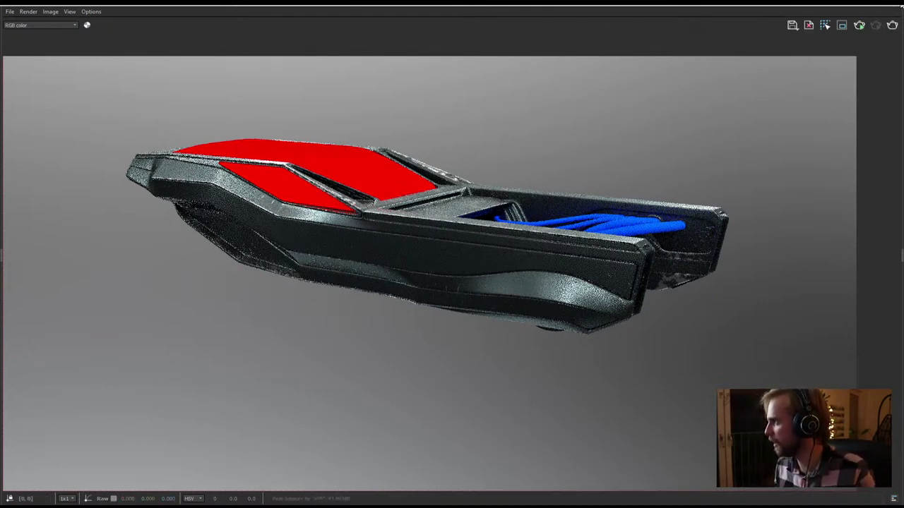
left_click(895, 7)
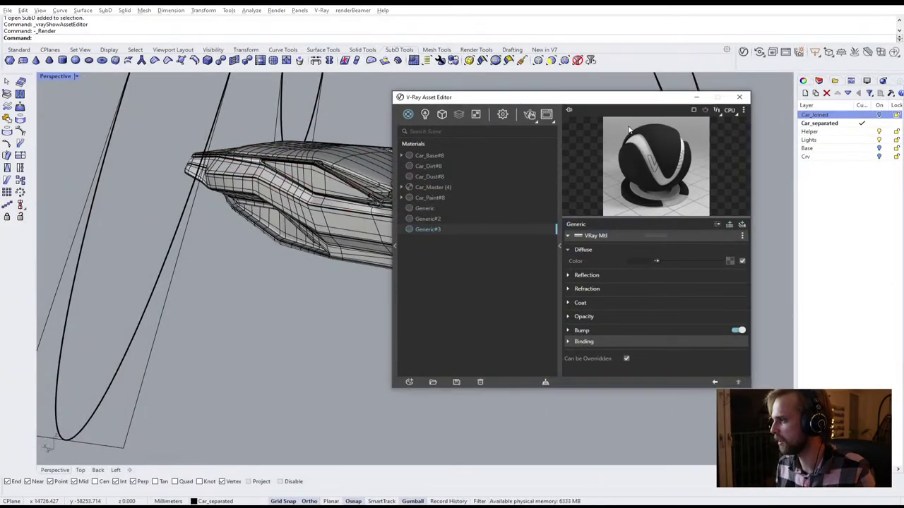
Examine the car's roof glass and side windows up close, picking the window surfaces and clearing the selection
left_click_drag(635, 97, 715, 300)
right_click_drag(499, 221, 392, 161)
scroll(392, 162, "up", 6)
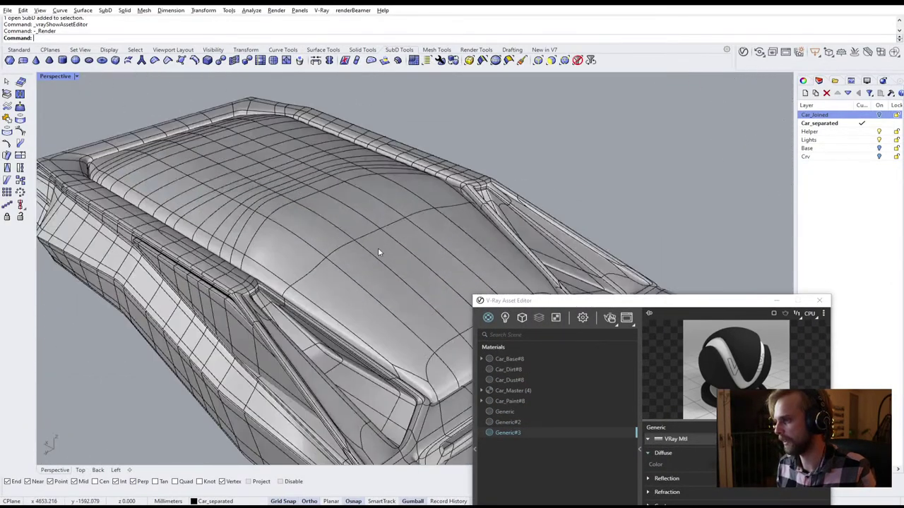
right_click_drag(377, 250, 437, 208)
left_click(296, 226)
left_click(228, 305, "shift")
left_click(688, 175)
right_click_drag(437, 208, 526, 180, "shift")
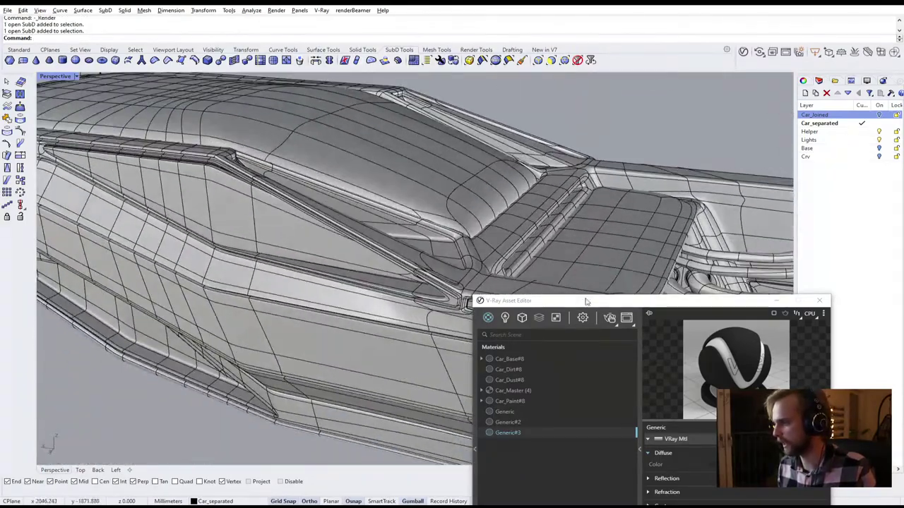
left_click_drag(655, 300, 711, 62)
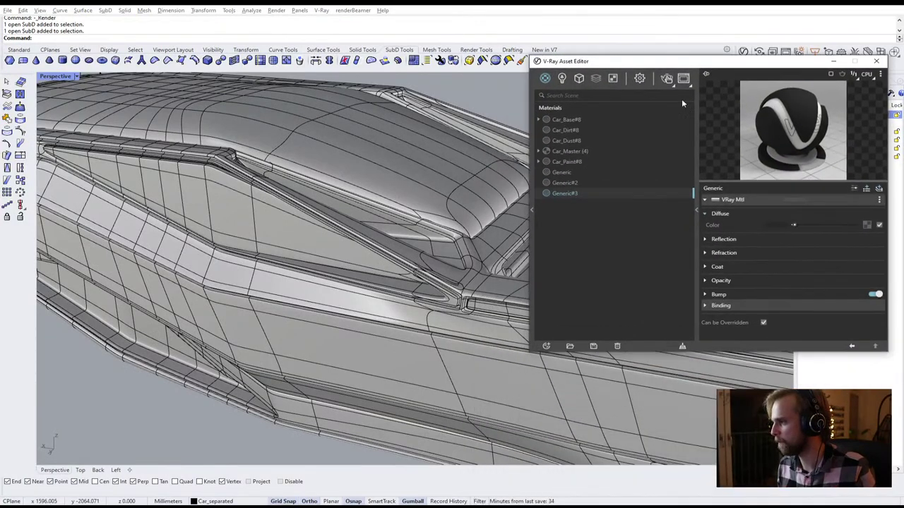
Create a V-Ray Blend material and name it Glass_master
left_click(546, 346)
mouse_move(561, 334)
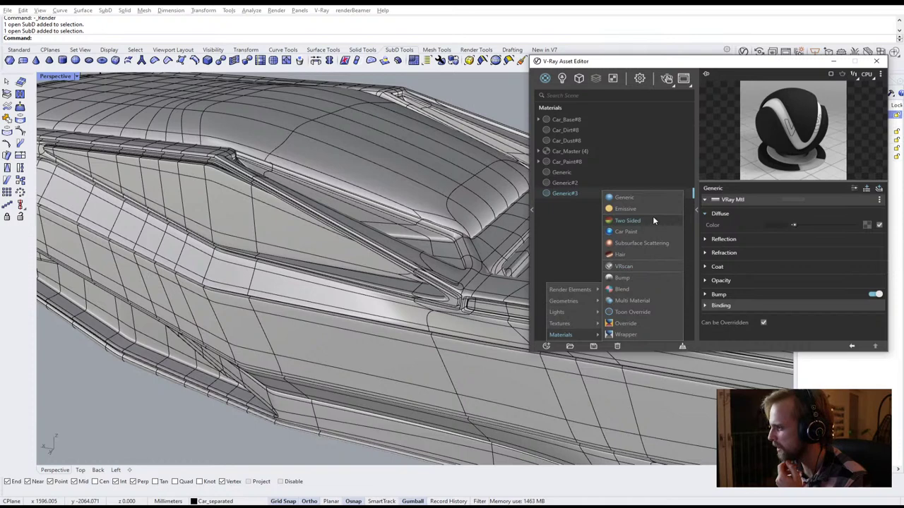
left_click(640, 288)
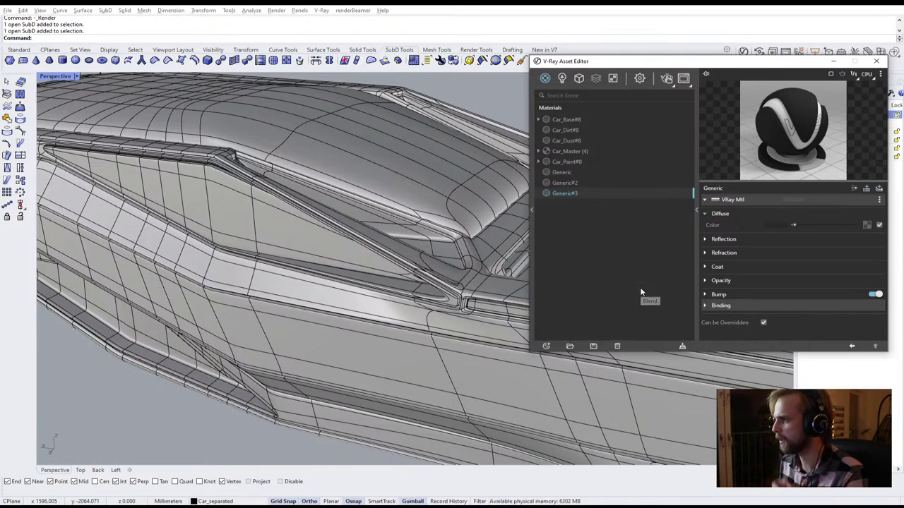
left_click(560, 121)
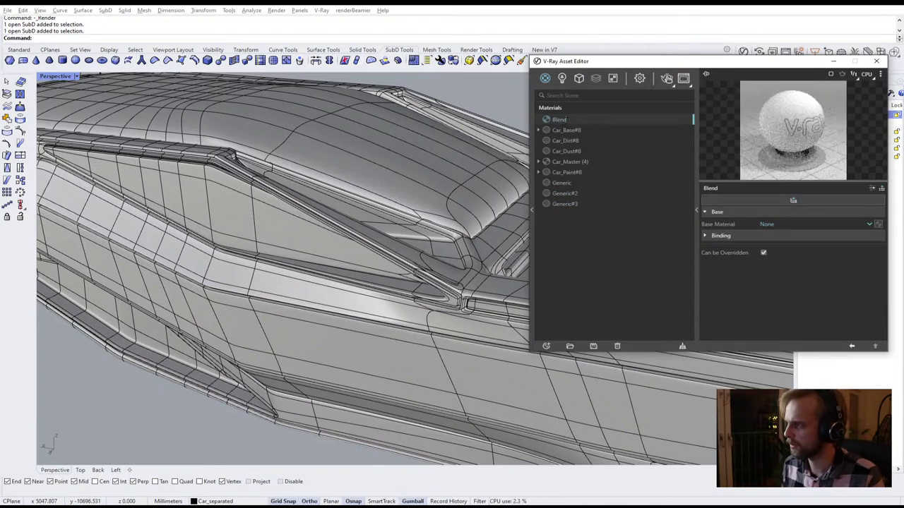
type("glit")
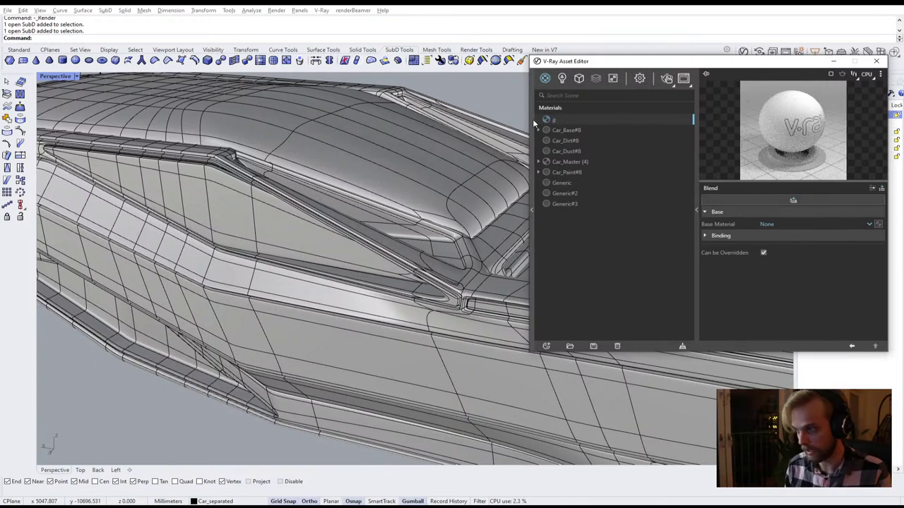
key("BackSpace")
key("BackSpace")
key("BackSpace")
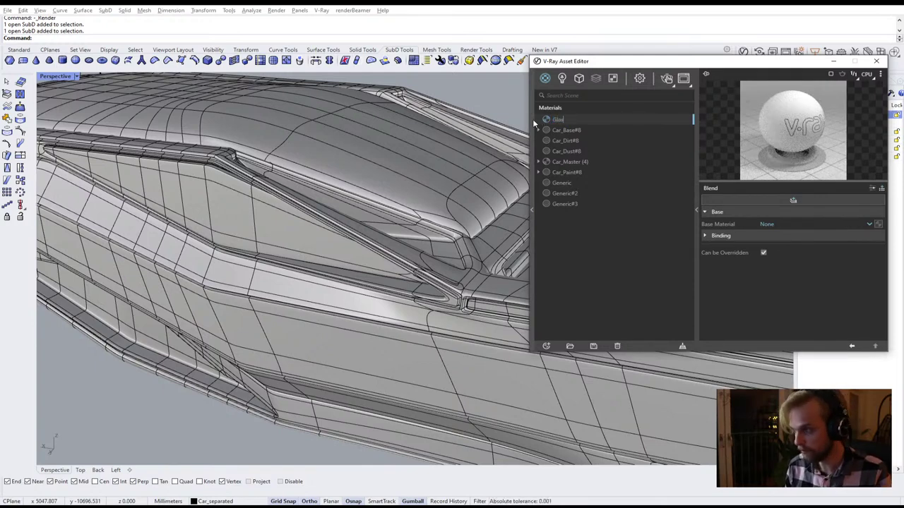
type("lass_master")
key("Return")
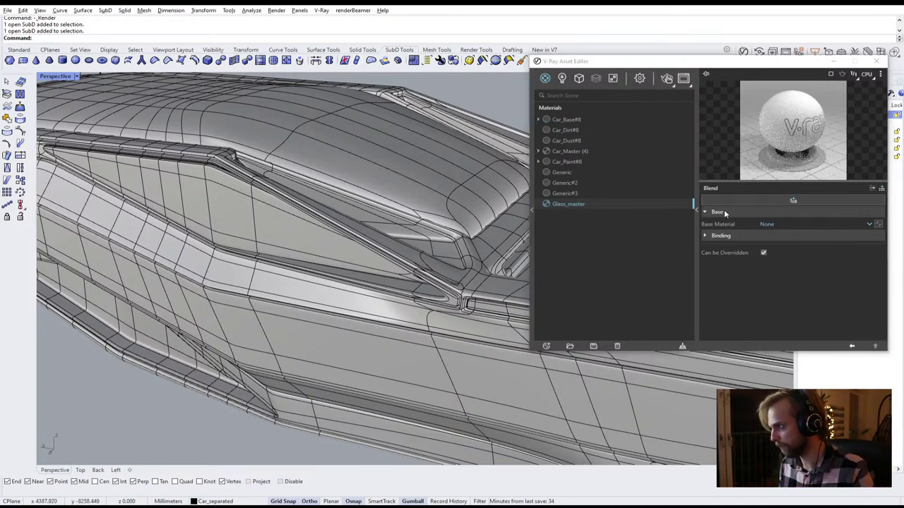
Rename the red Generic material used on the windows to Glass_base
left_click(558, 172)
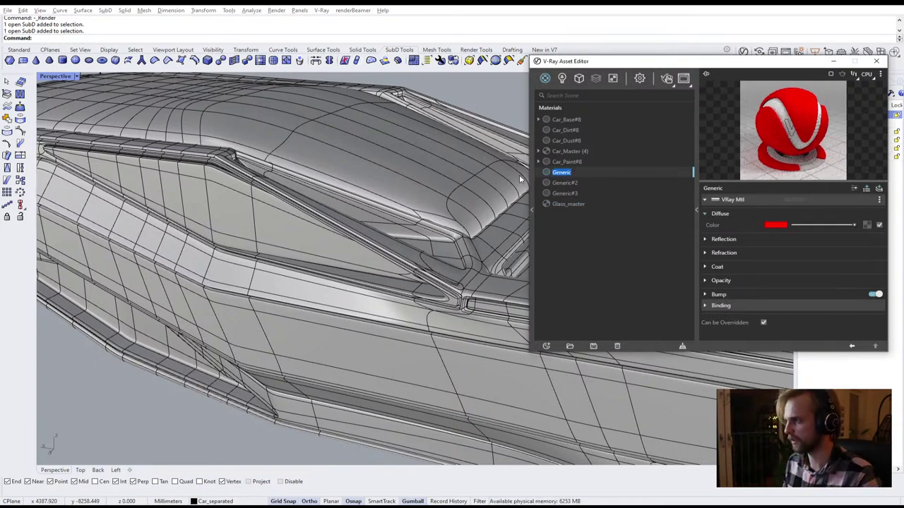
type("Glass_")
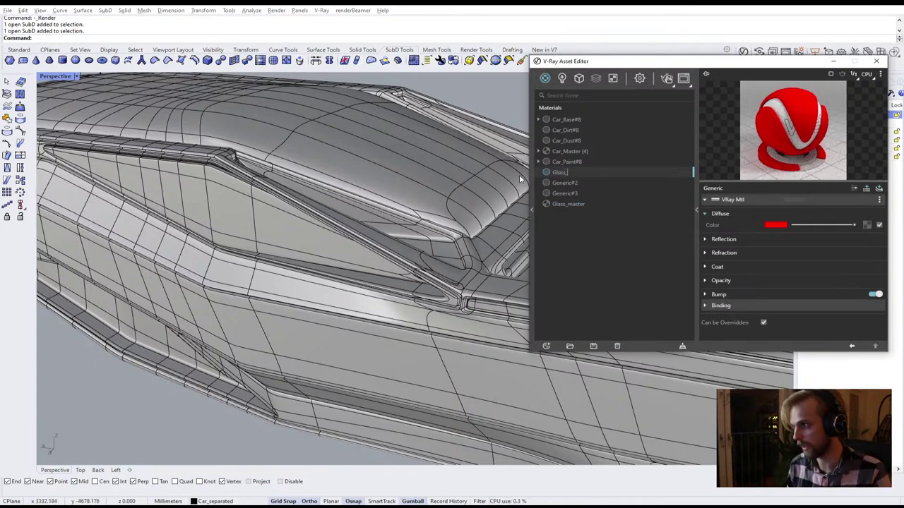
type("base")
key("Return")
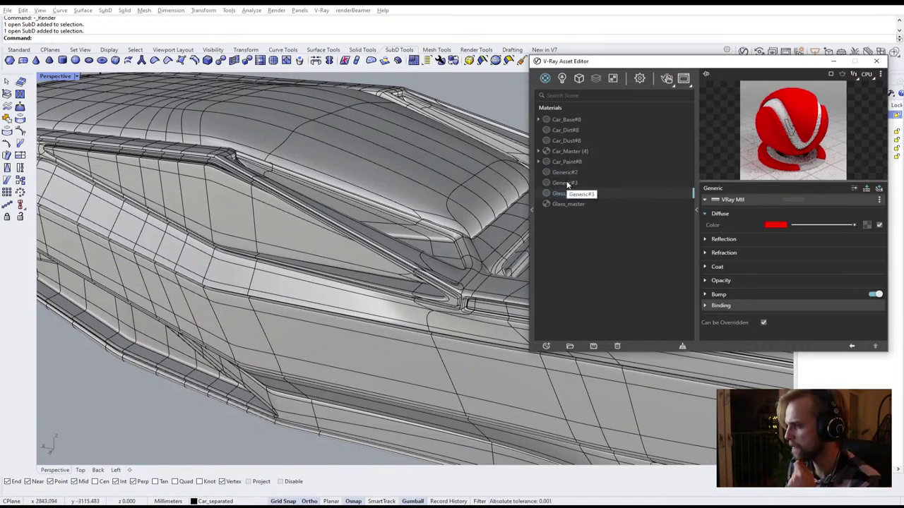
Set the Glass_base material's diffuse colour to black (R 0, G 0, B 0)
left_click(773, 225)
left_click(331, 264)
left_click_drag(331, 264, 300, 298)
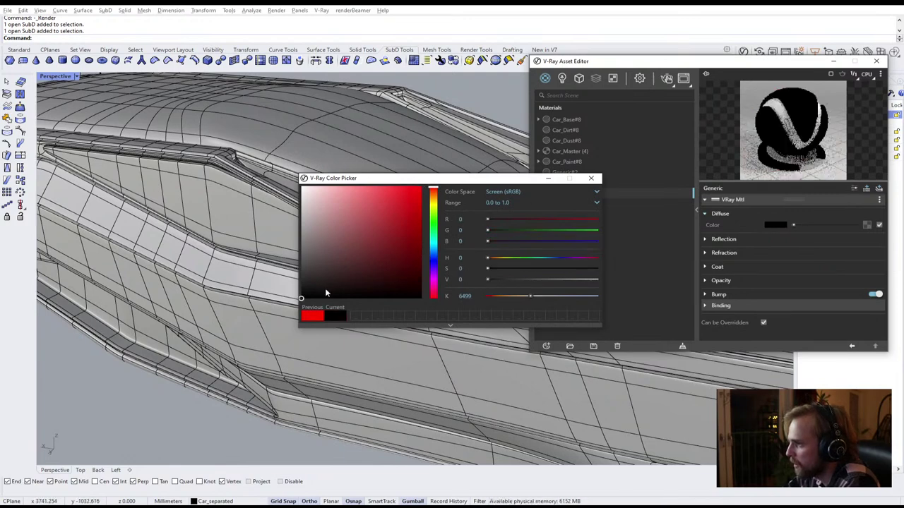
left_click(300, 297)
left_click(591, 178)
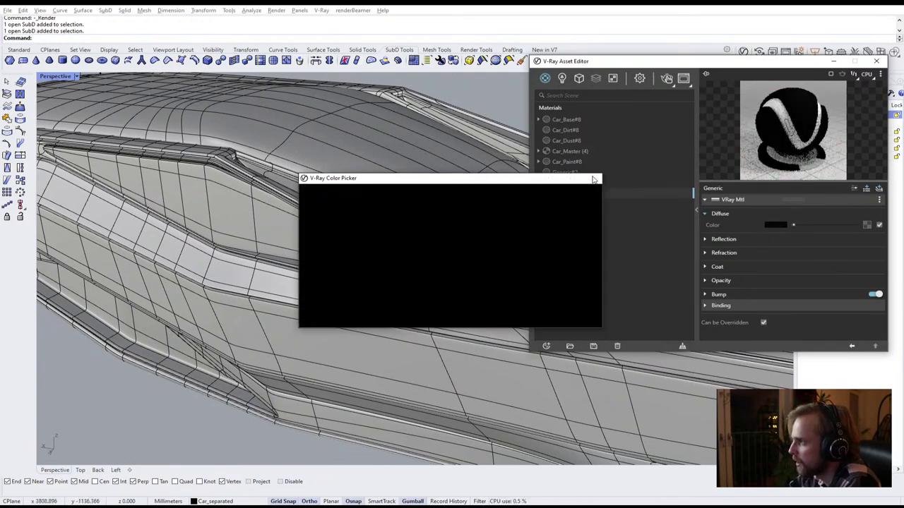
Give Glass_base a fully white reflection colour and a reflection glossiness of 0.95
left_click(705, 239)
left_click(705, 241)
left_click(704, 241)
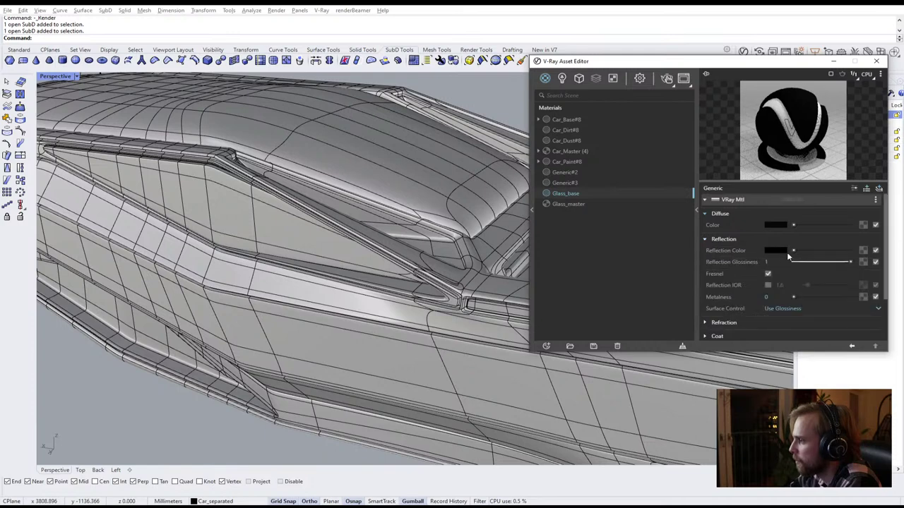
left_click_drag(792, 251, 893, 263)
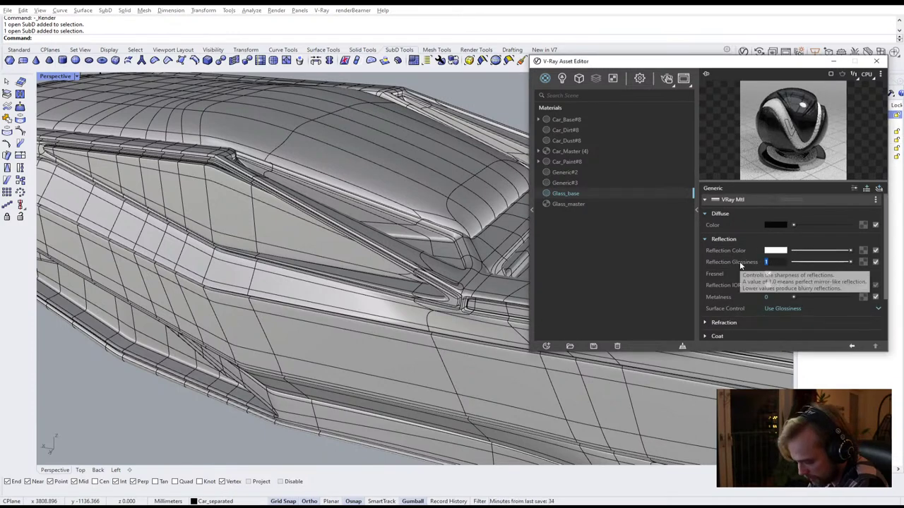
type(".95")
key("Return")
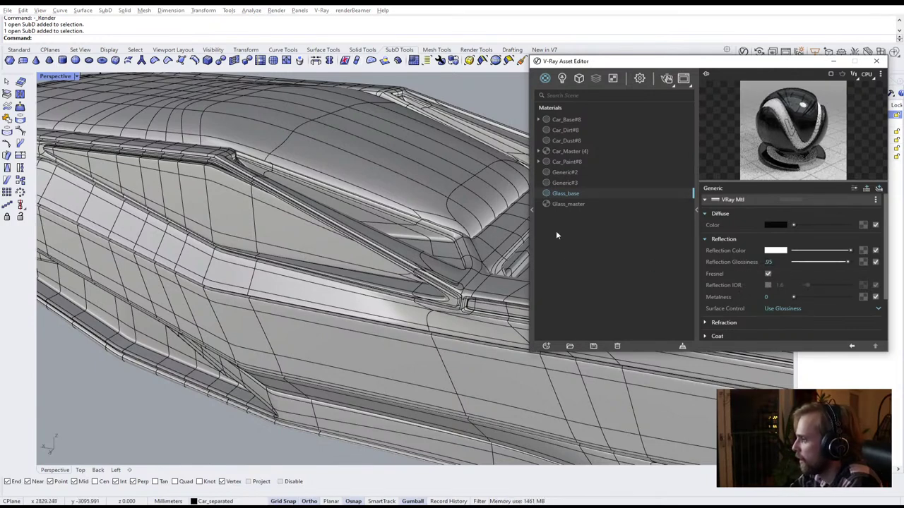
Assign Glass_base as the base material of the Glass_master blend
left_click(561, 204)
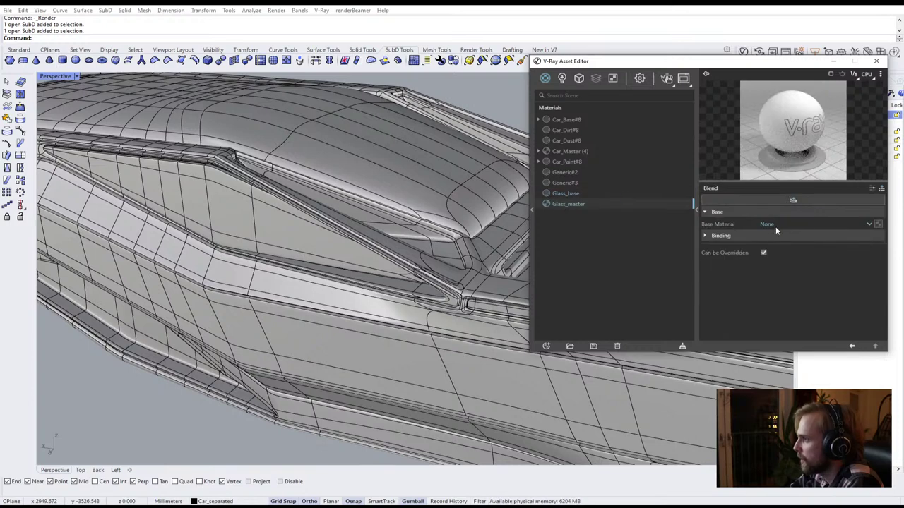
left_click(784, 223)
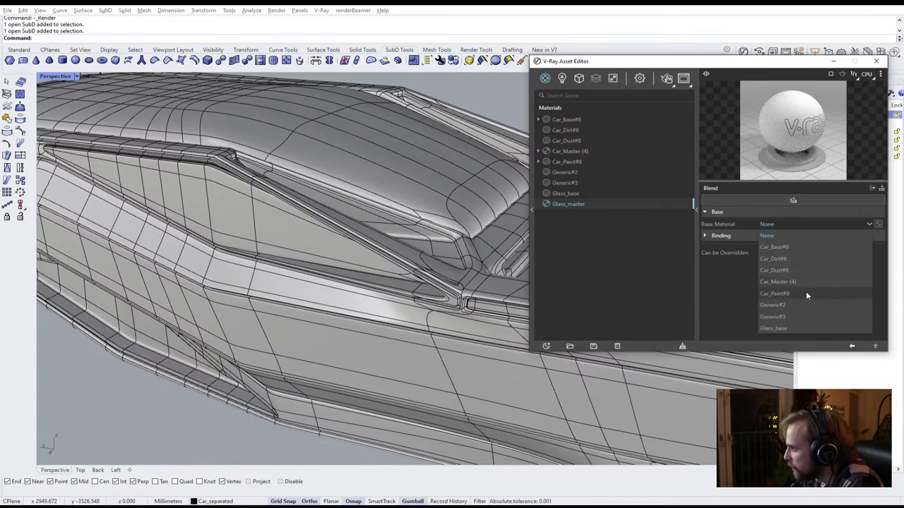
left_click(796, 328)
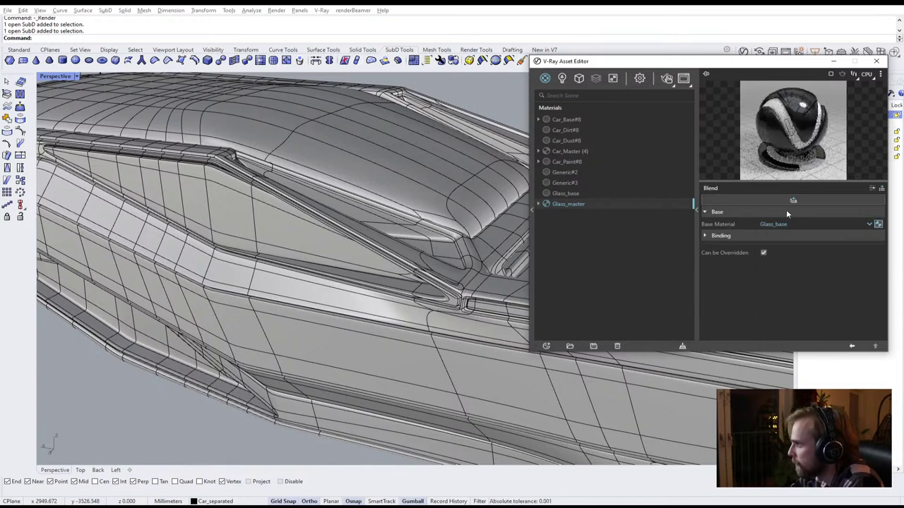
Add a coat layer to Glass_master and assign Car_Dust#8 as its material
left_click(806, 201)
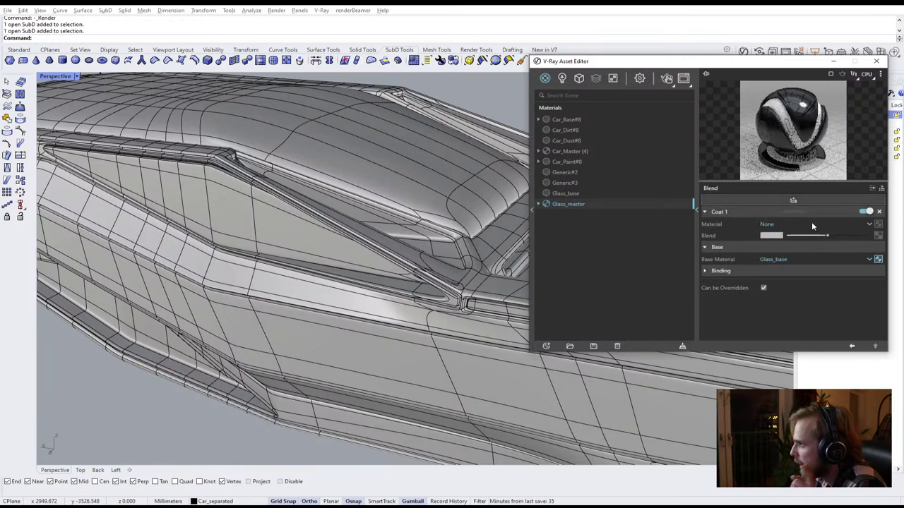
left_click(563, 142)
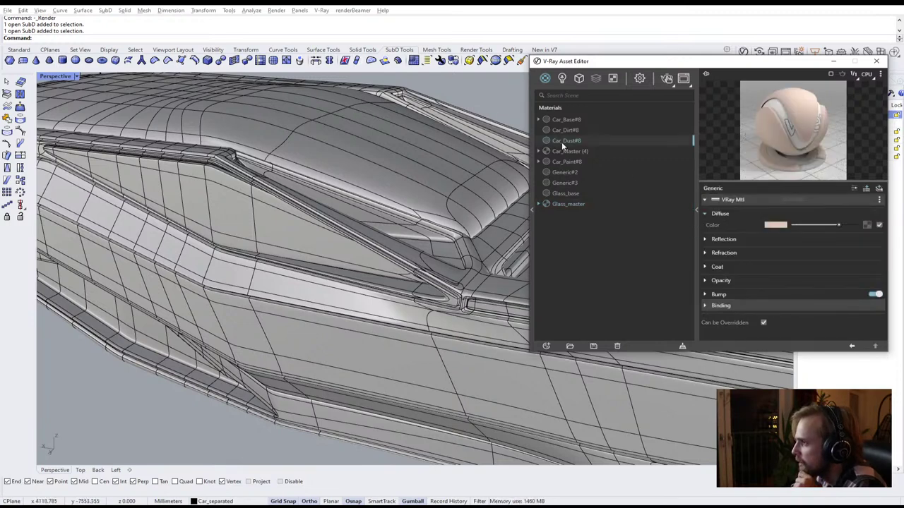
left_click(566, 203)
left_click(561, 195)
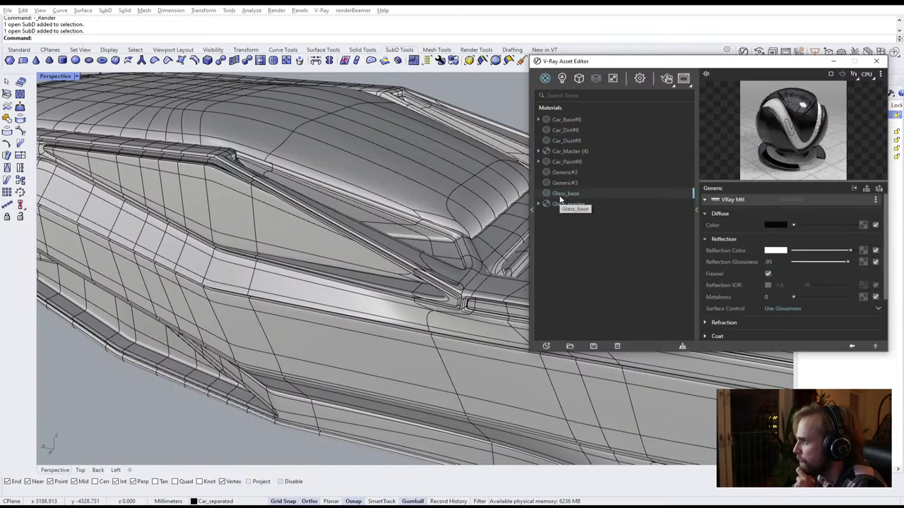
left_click(564, 204)
left_click(809, 225)
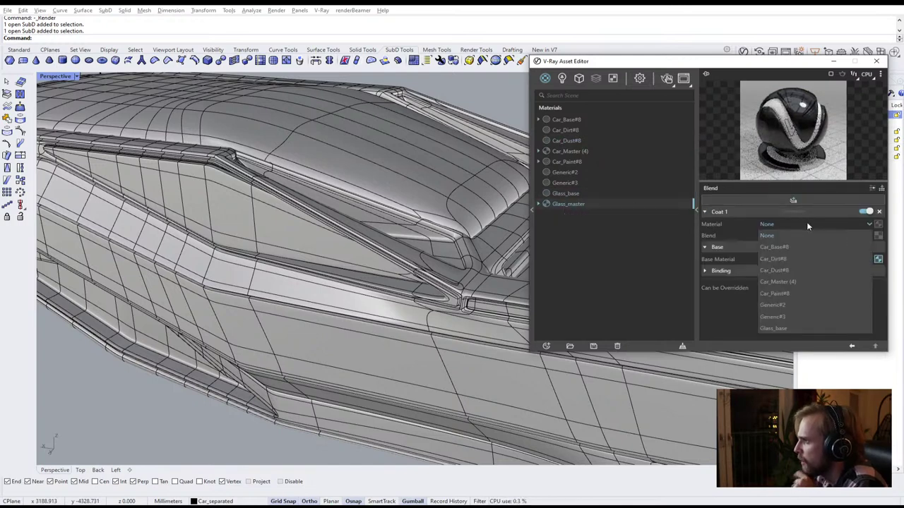
left_click(792, 273)
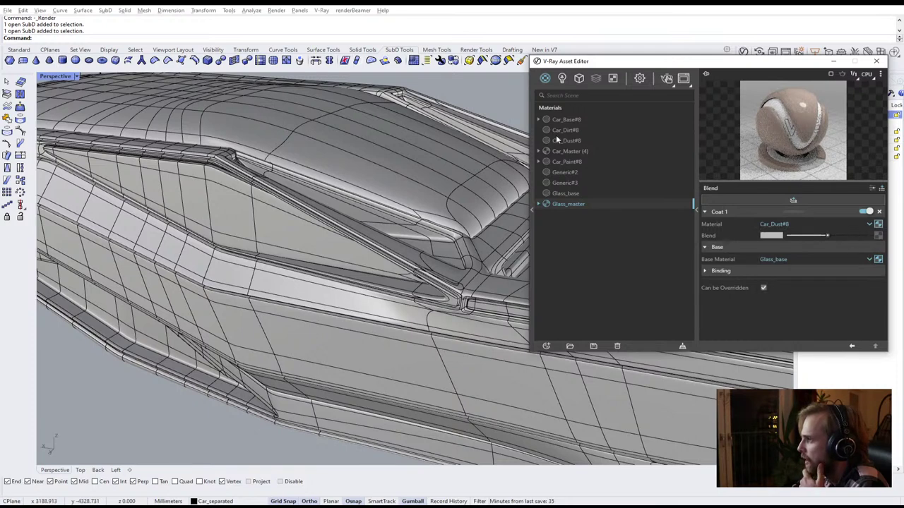
Copy the blend map of the Car_Dust#8 coat in Car_Master (4) and paste it as a copy into Glass_master's Coat 1 blend
left_click(579, 151)
left_click(572, 159)
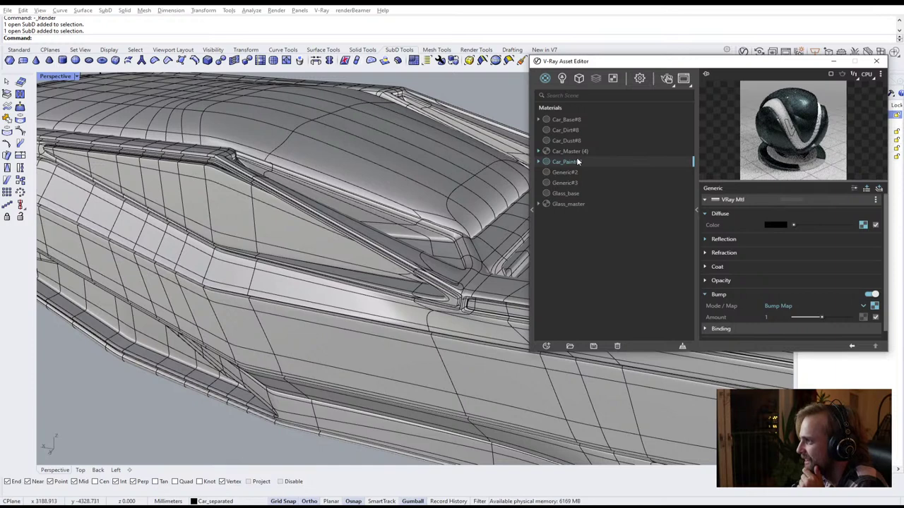
left_click(575, 153)
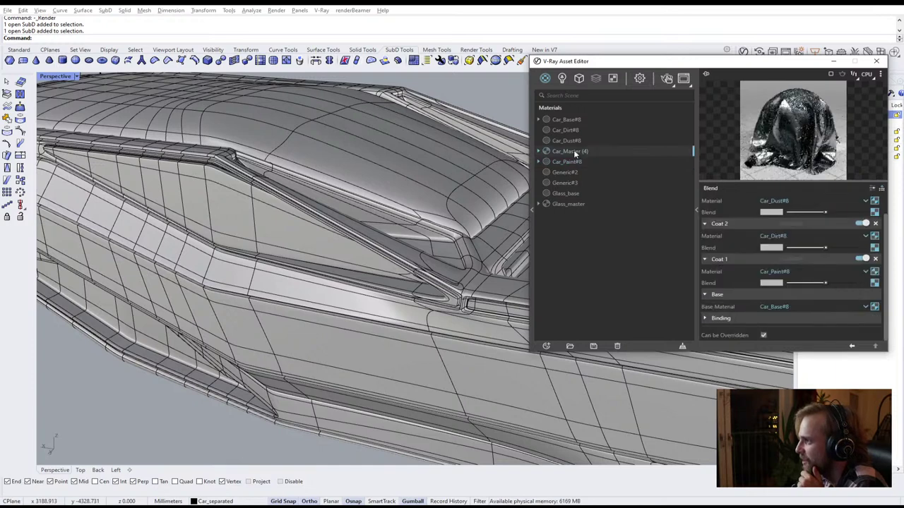
right_click(875, 213)
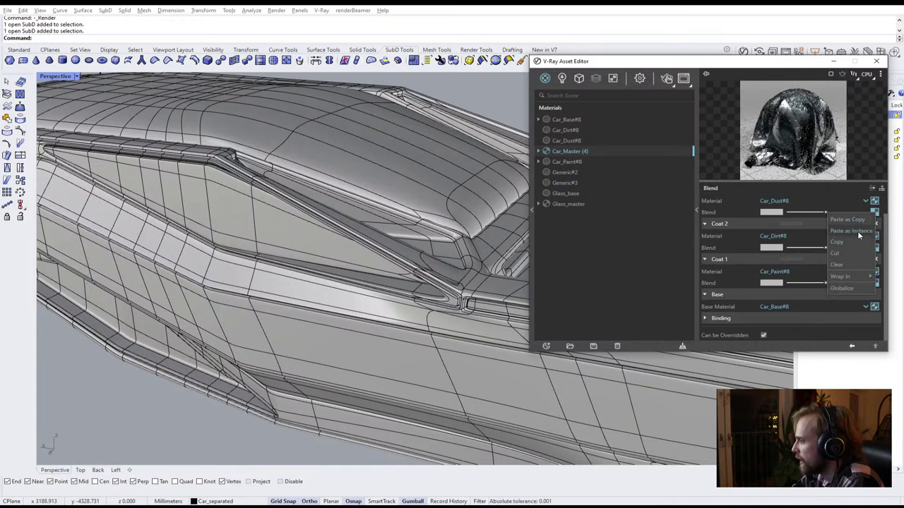
left_click(854, 241)
left_click(581, 202)
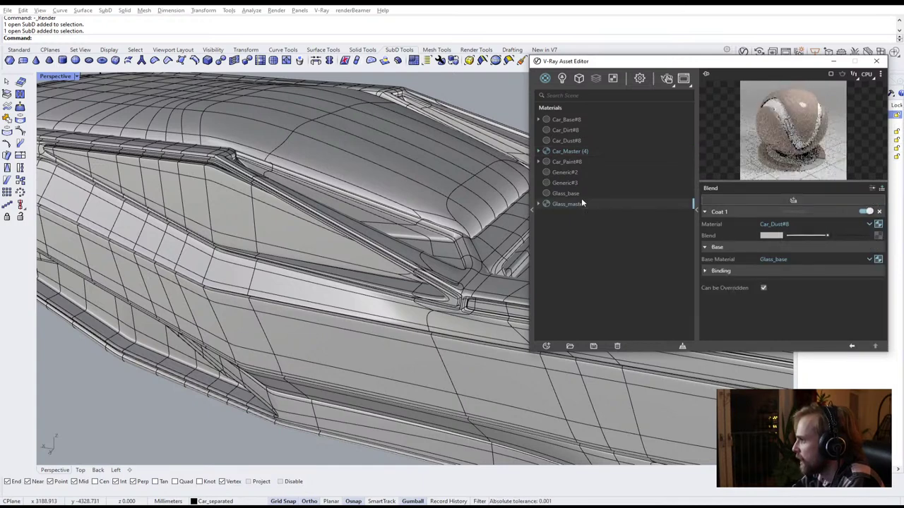
right_click(877, 236)
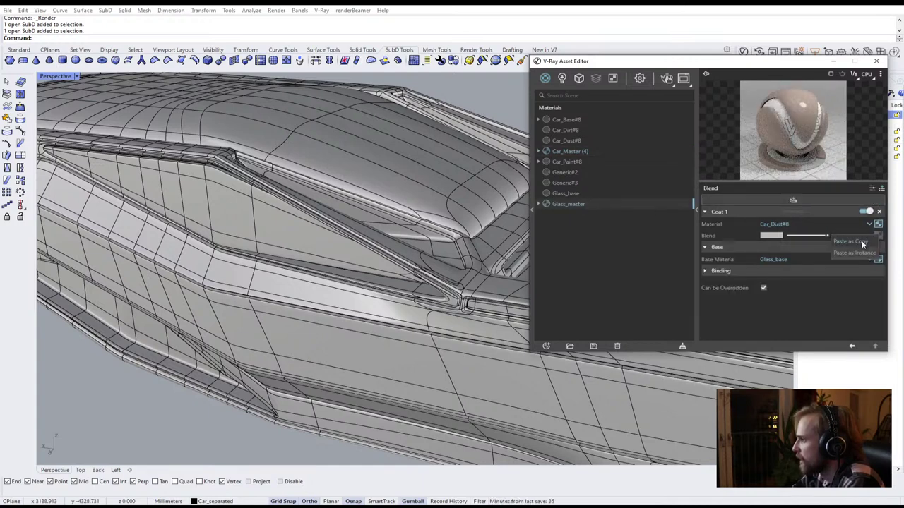
left_click(862, 240)
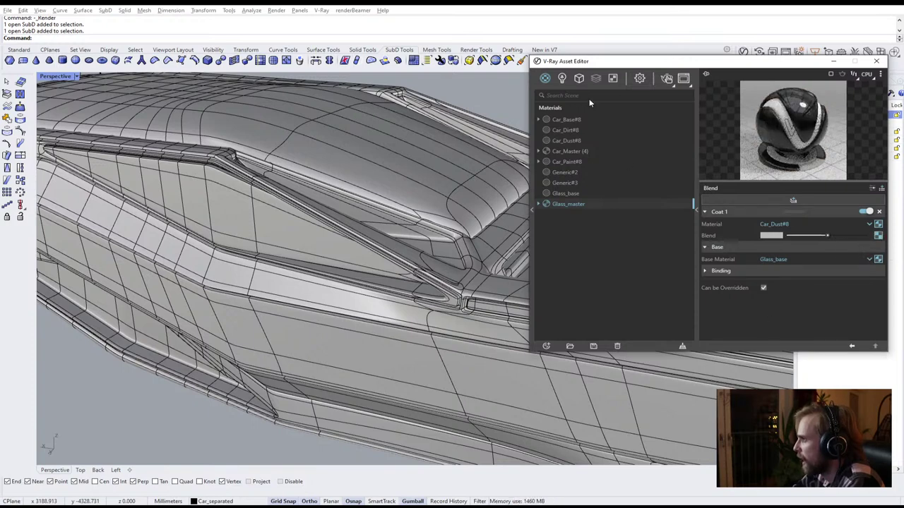
Render the close-up of the car's windows with V-Ray, shrink the frame buffer window and bring the asset editor forward
left_click(667, 79)
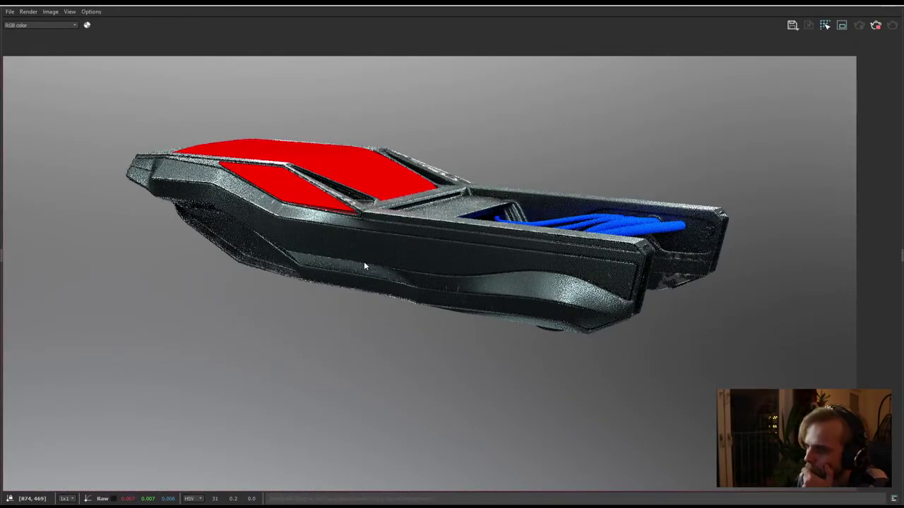
scroll(364, 261, "up", 5)
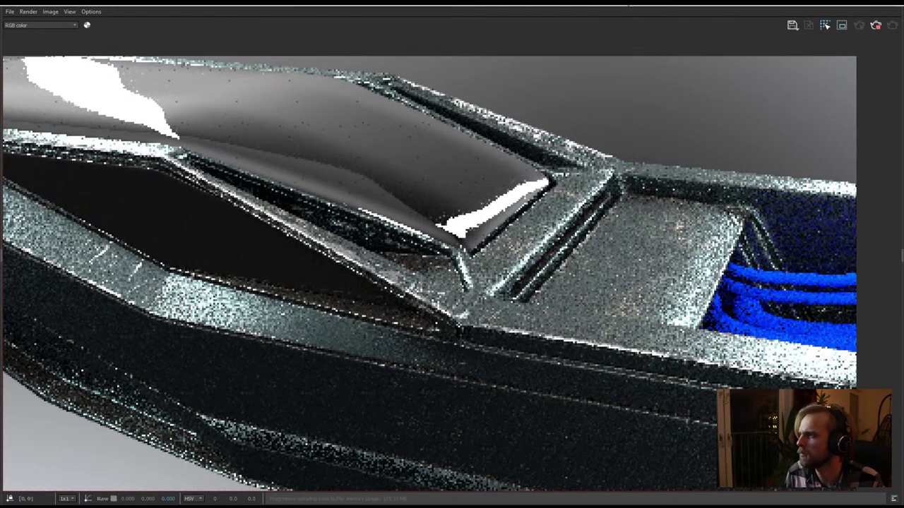
left_click_drag(754, 5, 475, 52)
scroll(444, 173, "down", 2)
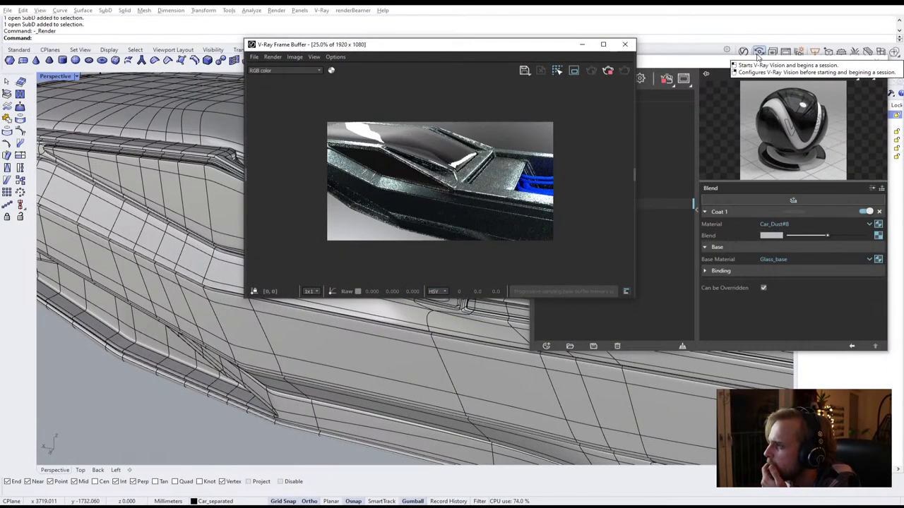
left_click(759, 53)
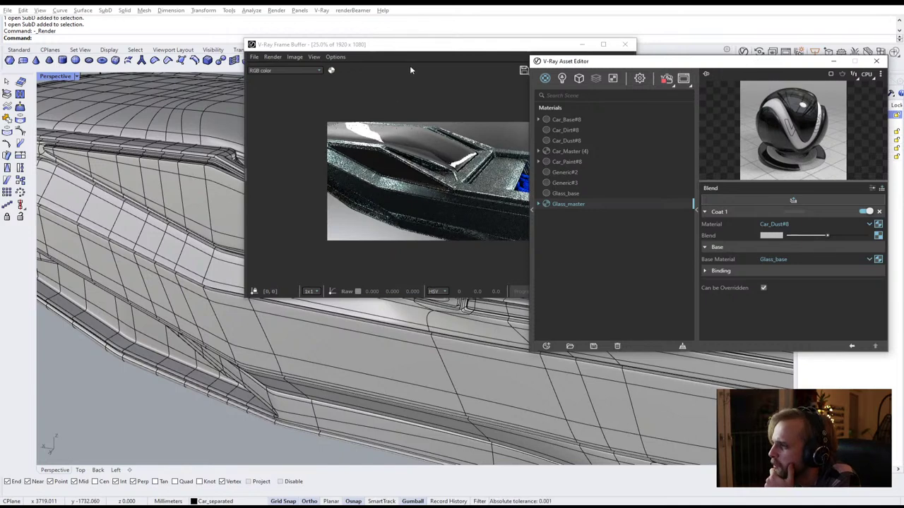
Arrange the frame buffer and asset editor windows side by side and examine the car's windows up close in the running render
left_click_drag(413, 50, 225, 62)
left_click_drag(617, 62, 497, 69)
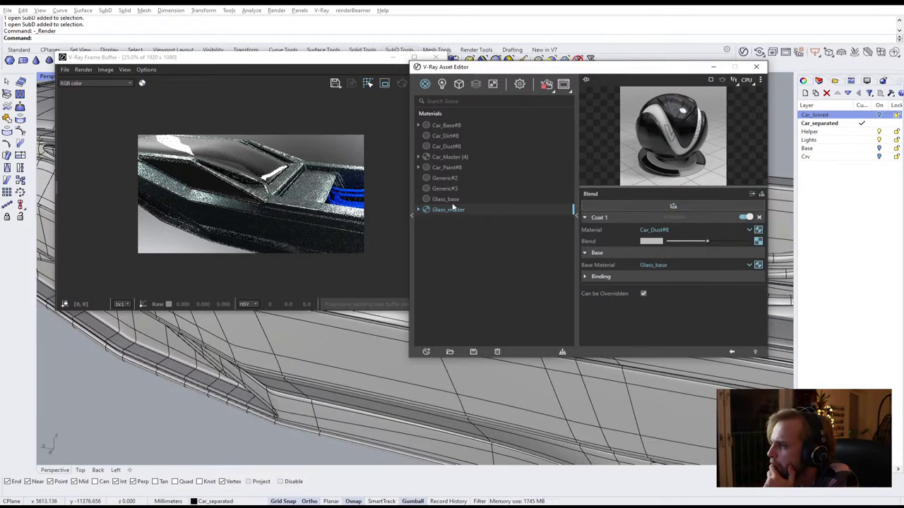
left_click(318, 384)
right_click_drag(318, 387, 337, 447)
scroll(245, 334, "up", 4)
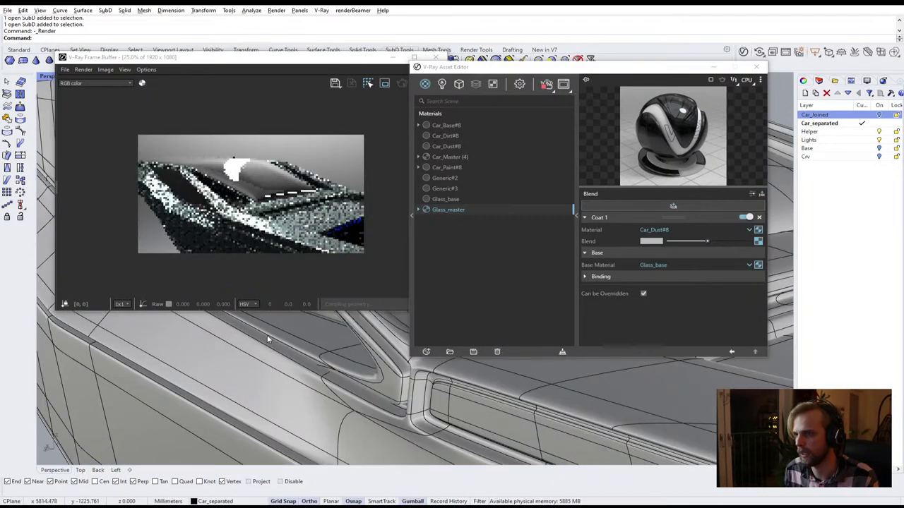
right_click_drag(276, 346, 272, 383)
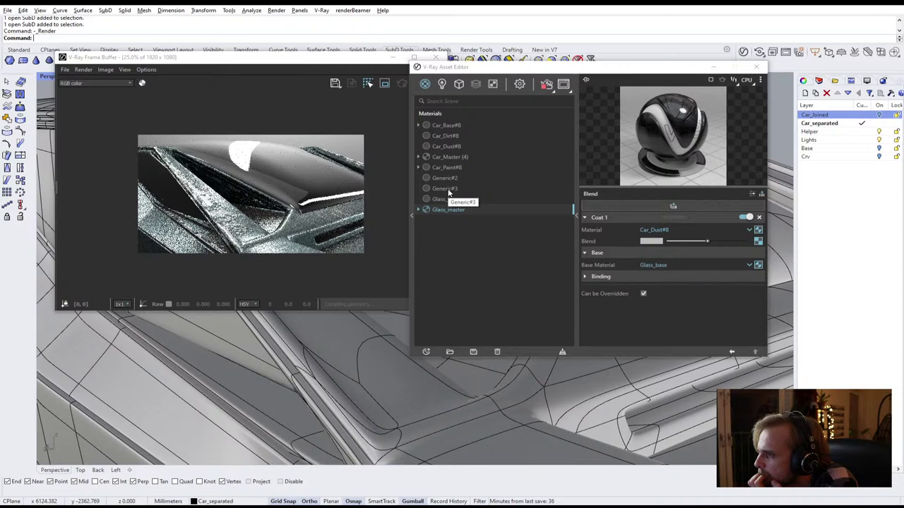
Switch off Coat 1 of Glass_master, check the windows enlarged in the frame buffer and stop the render
left_click(745, 217)
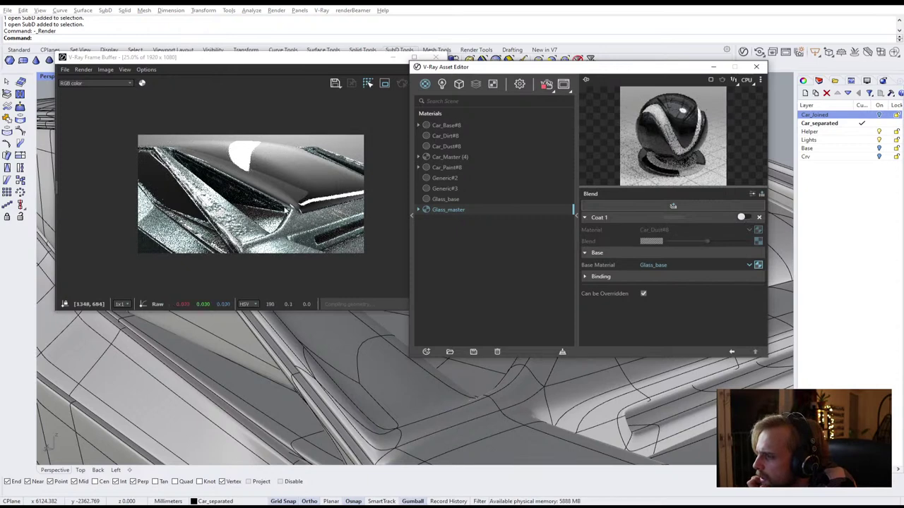
scroll(263, 154, "up", 1)
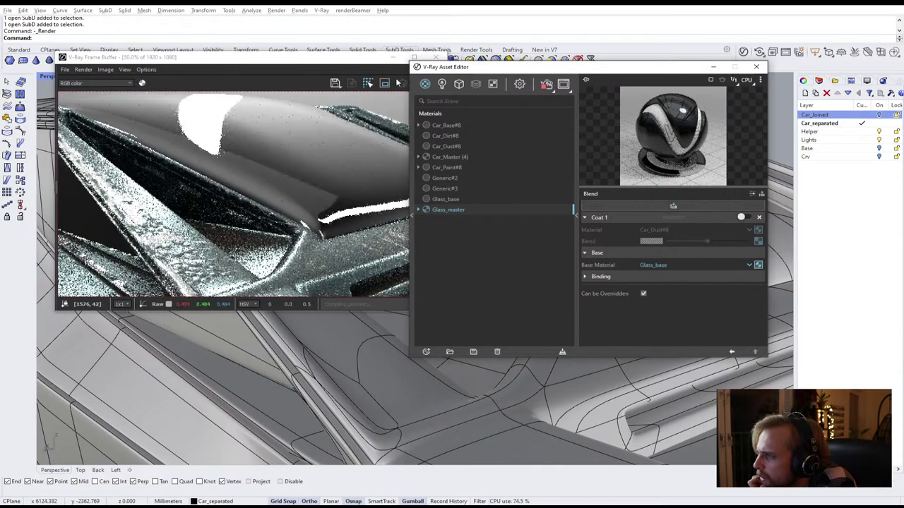
mouse_move(347, 62)
left_mouse_down()
mouse_move(305, 81)
mouse_move(347, 74)
left_mouse_up()
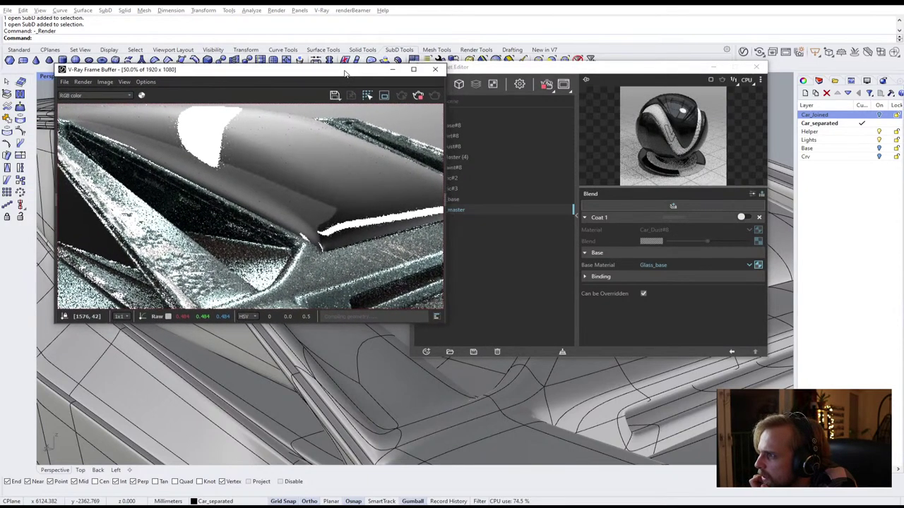
left_click(419, 97)
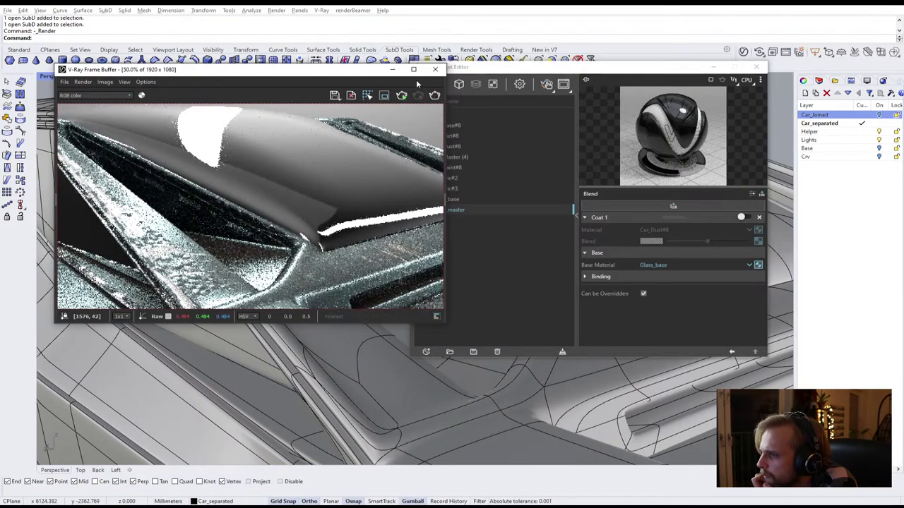
Set the render output height to 480 and restart the V-Ray render with the asset editor placed beside the frame buffer
left_click(435, 69)
left_click(520, 84)
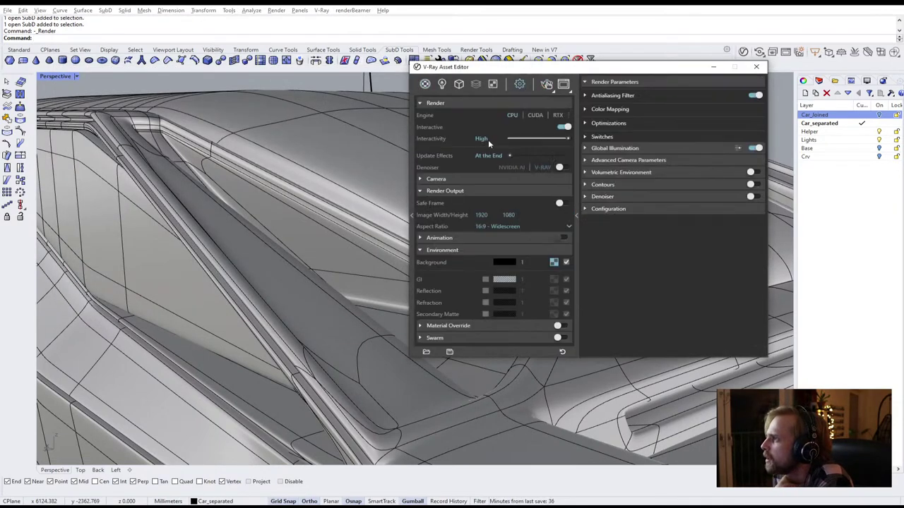
type("480")
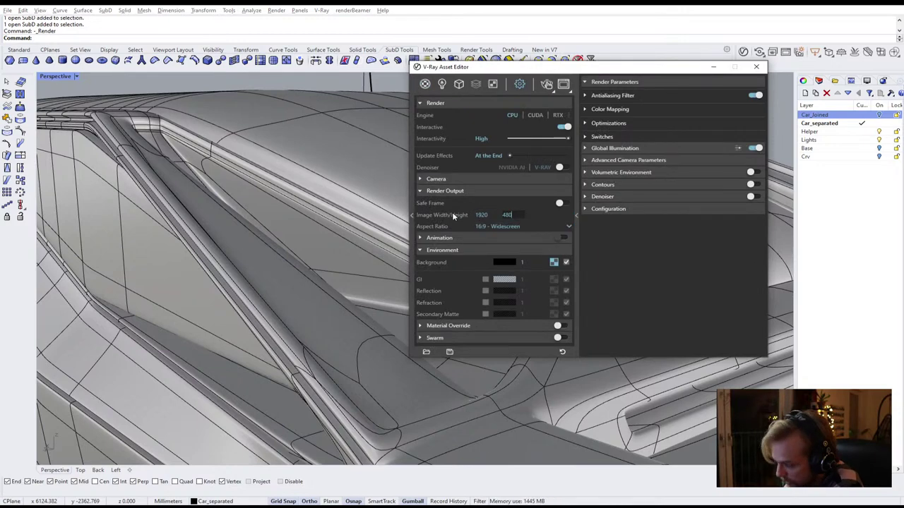
left_click(546, 85)
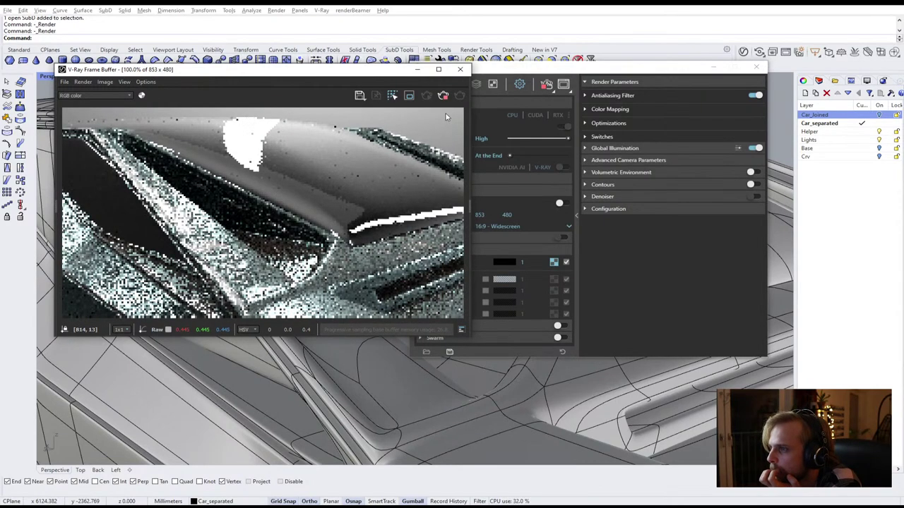
left_click_drag(520, 73, 584, 73)
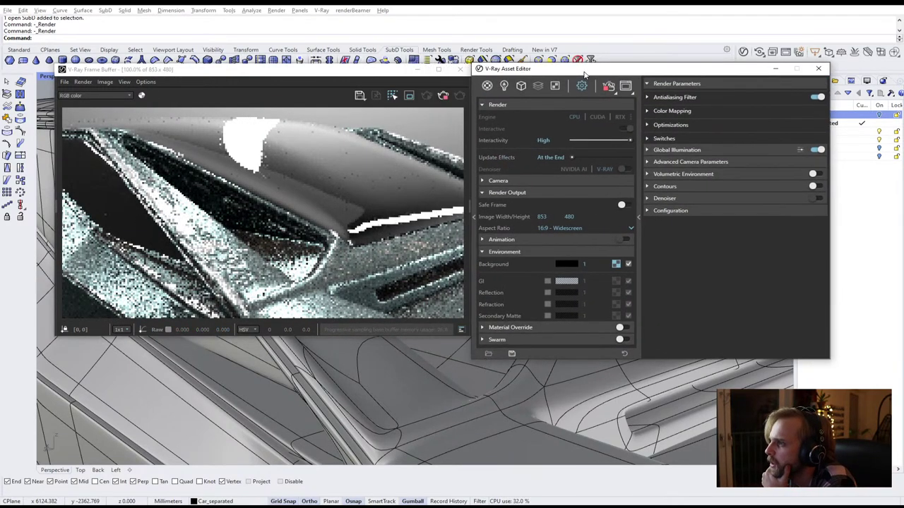
Turn off the environment background in the V-Ray render settings
left_click(487, 87)
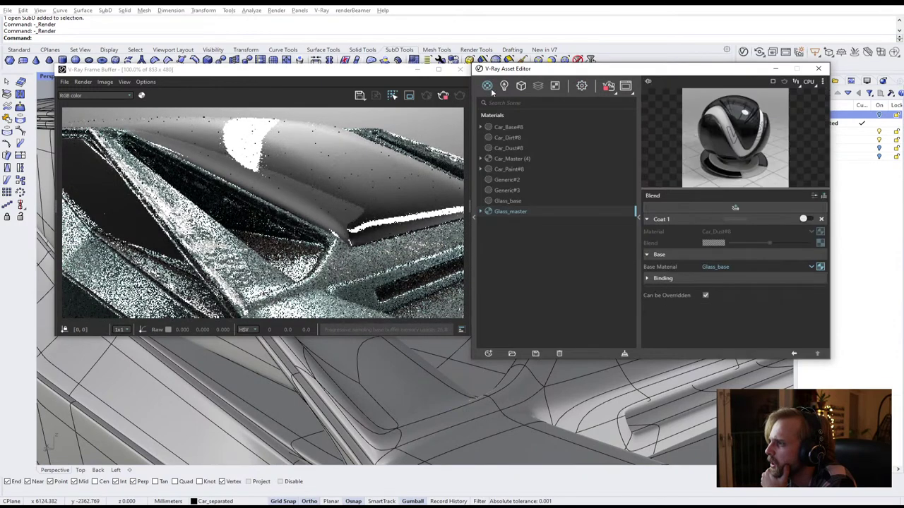
left_click(581, 85)
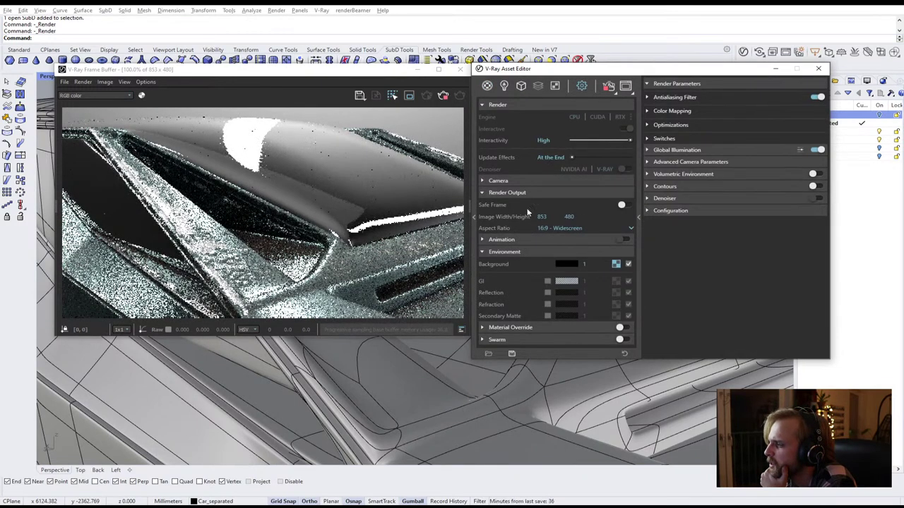
left_click(628, 264)
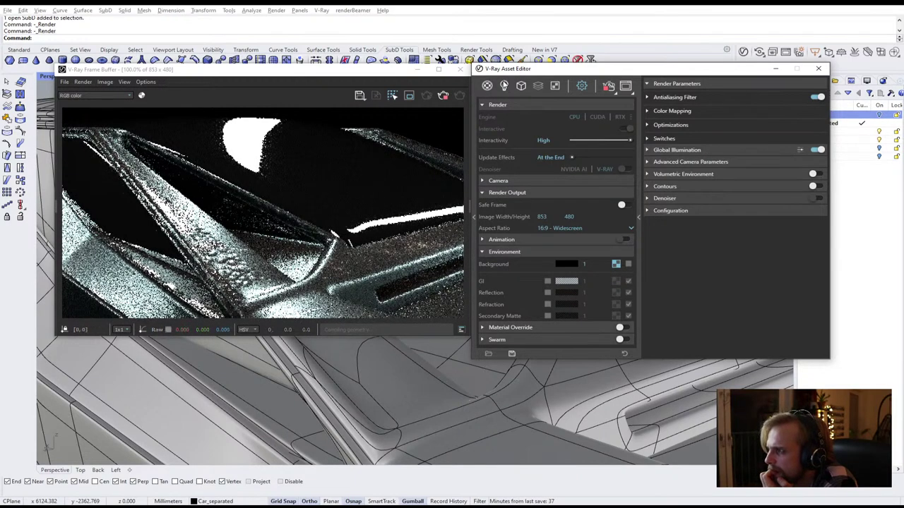
Look through the scene lights and switch Coat 1 of the Glass_master blend back on
left_click(504, 84)
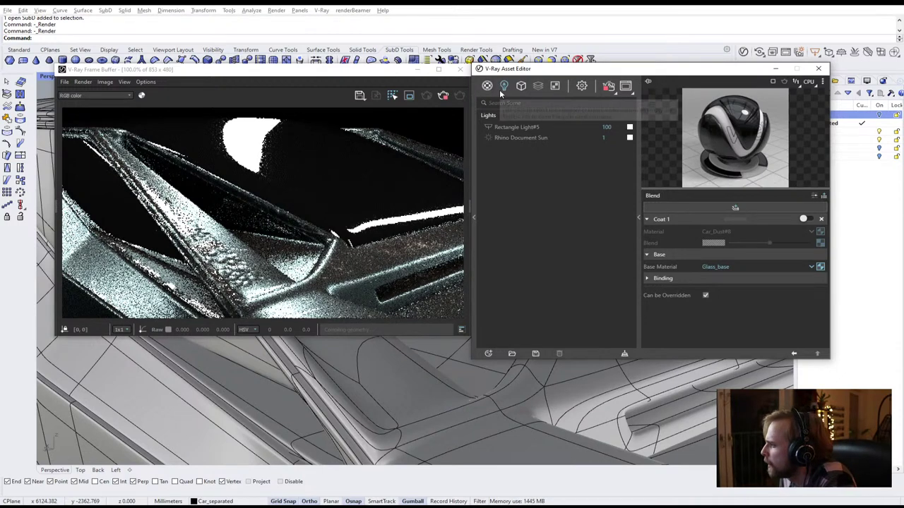
left_click(488, 86)
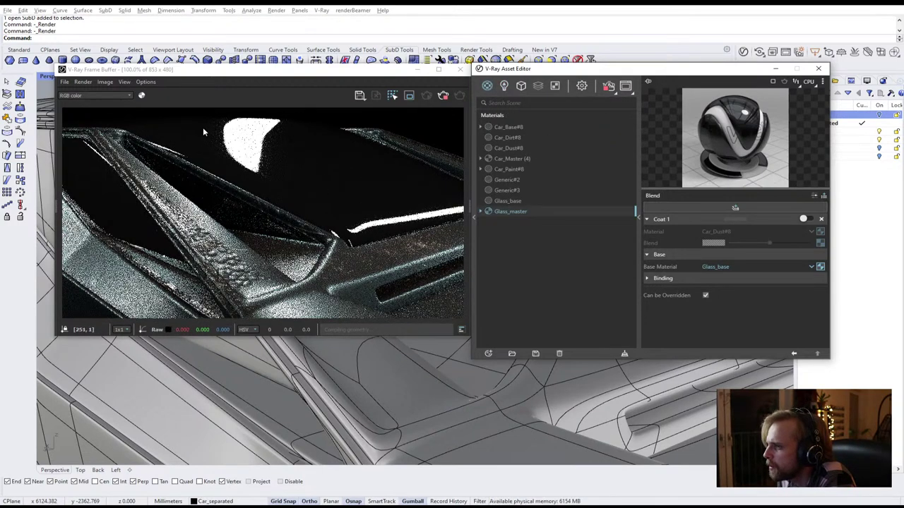
left_click(807, 219)
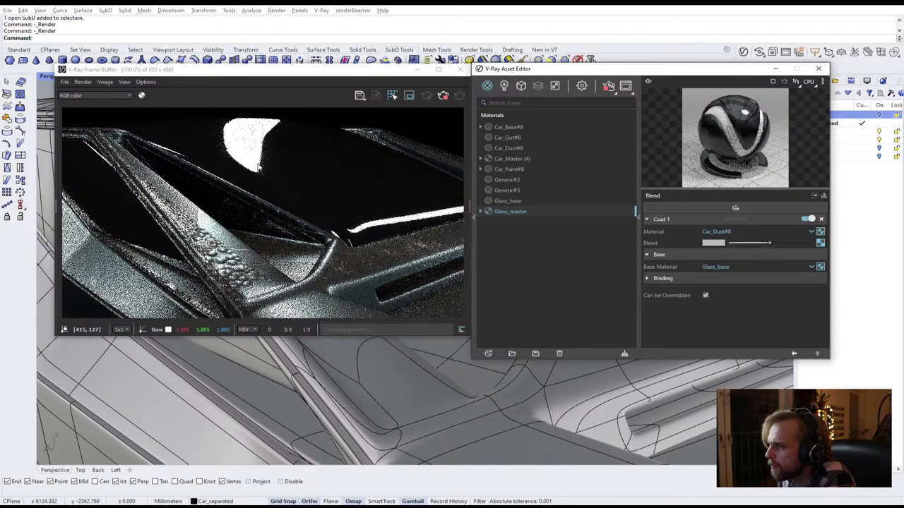
Stop the render, hide the car body covering the glass parts and render the remaining parts from a closer angle
left_click(443, 99)
left_click(347, 394)
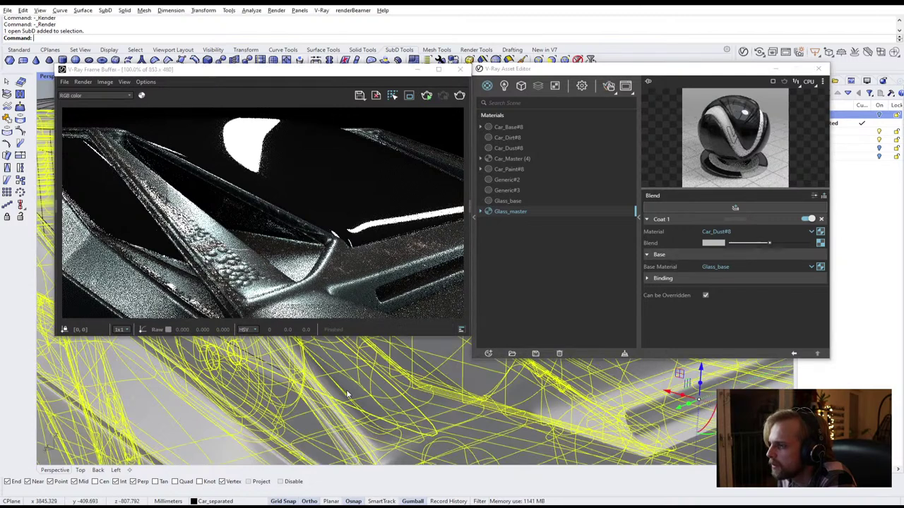
key("ctrl+h")
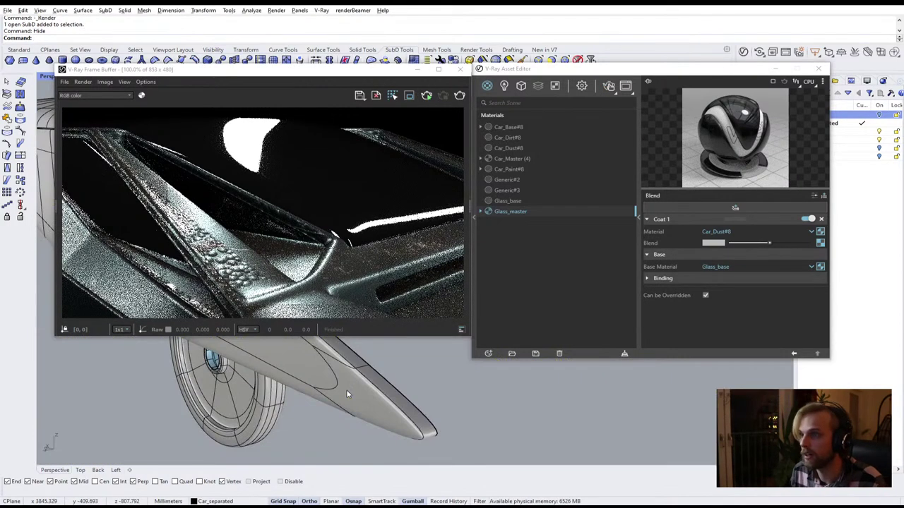
left_click(608, 86)
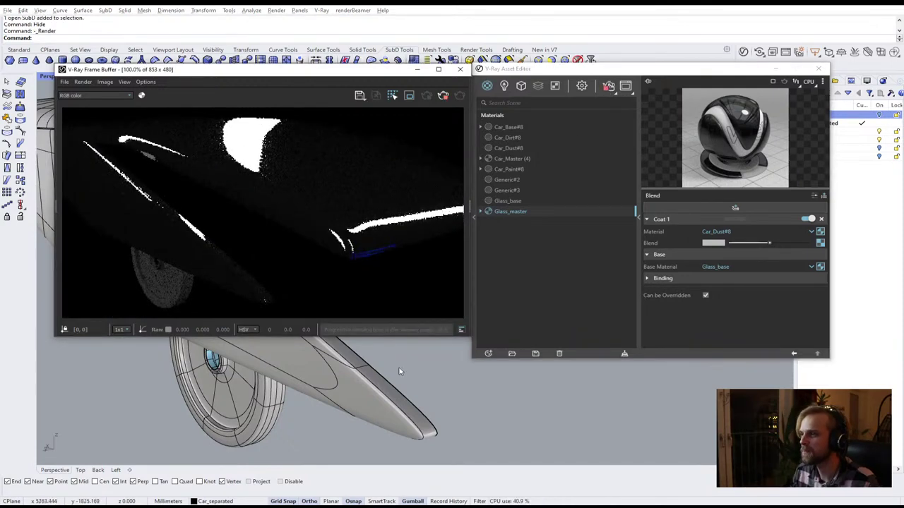
right_click_drag(462, 367, 460, 437)
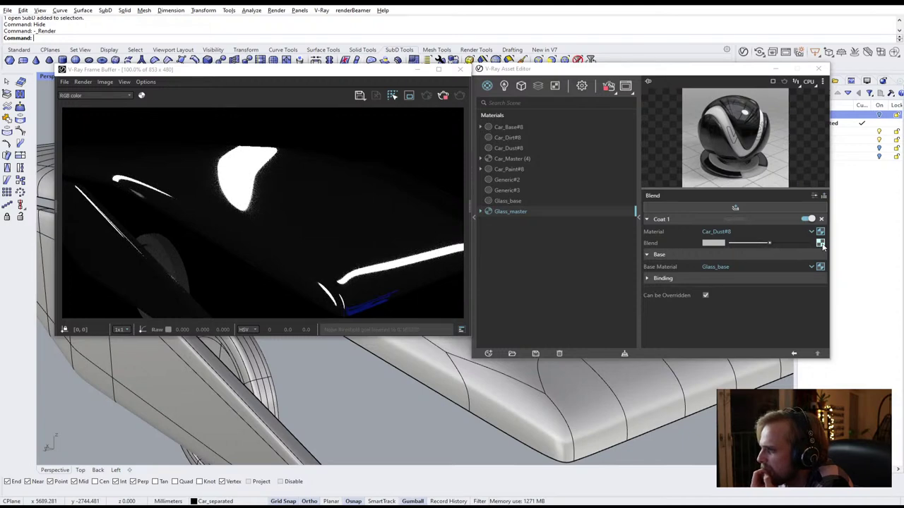
Apply the Glass_master material to the large glass canopy and restart the render
left_click(821, 243)
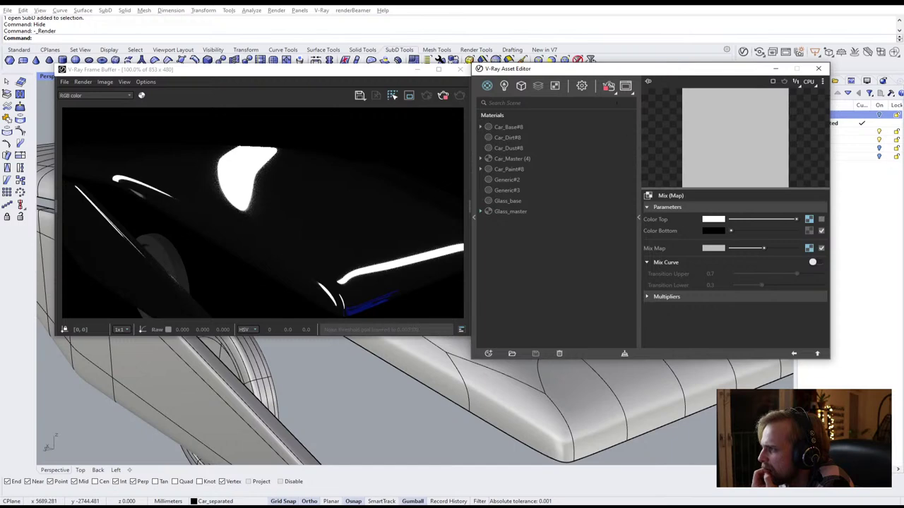
left_click(522, 420)
left_click(511, 213)
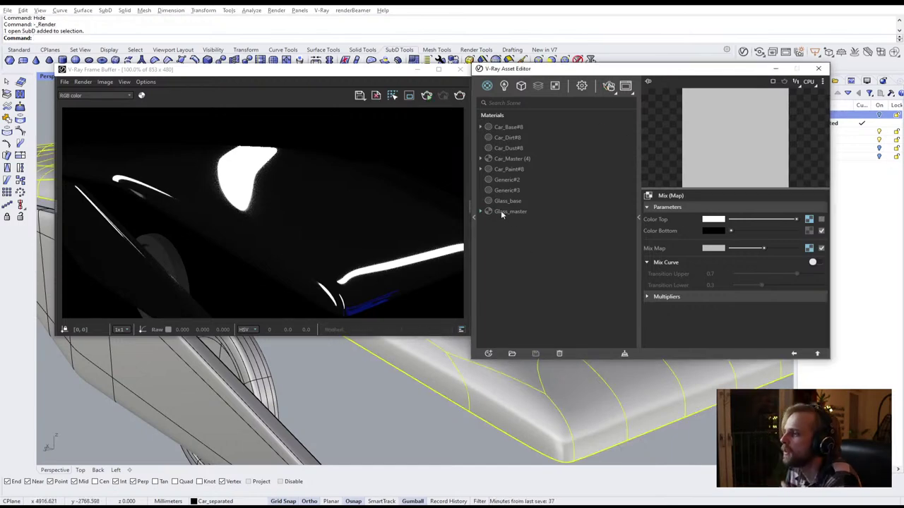
right_click(513, 215)
left_click(526, 229)
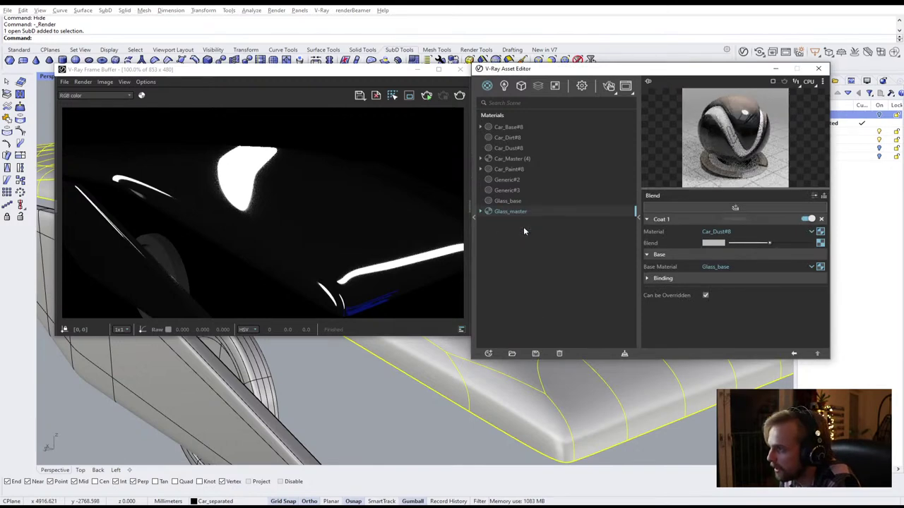
left_click(608, 86)
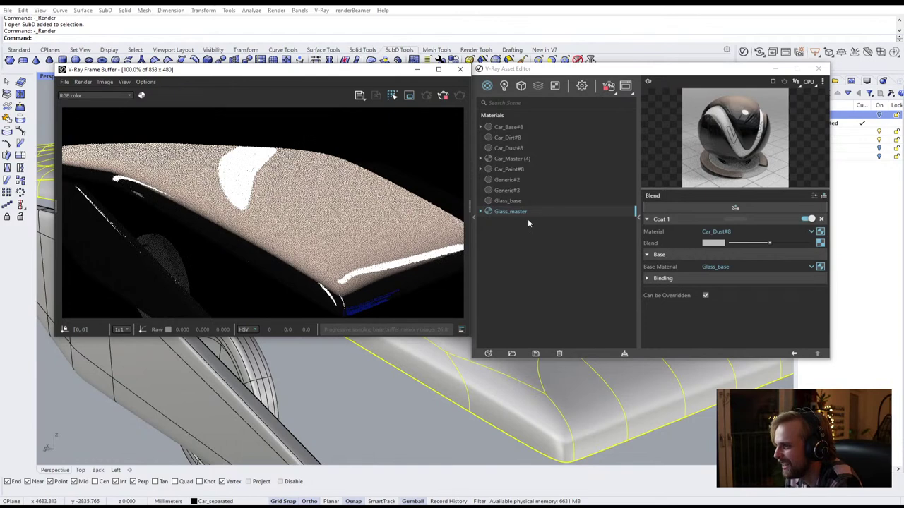
Select the long side panels flanking the canopy and apply Glass_master to them
left_click(202, 429)
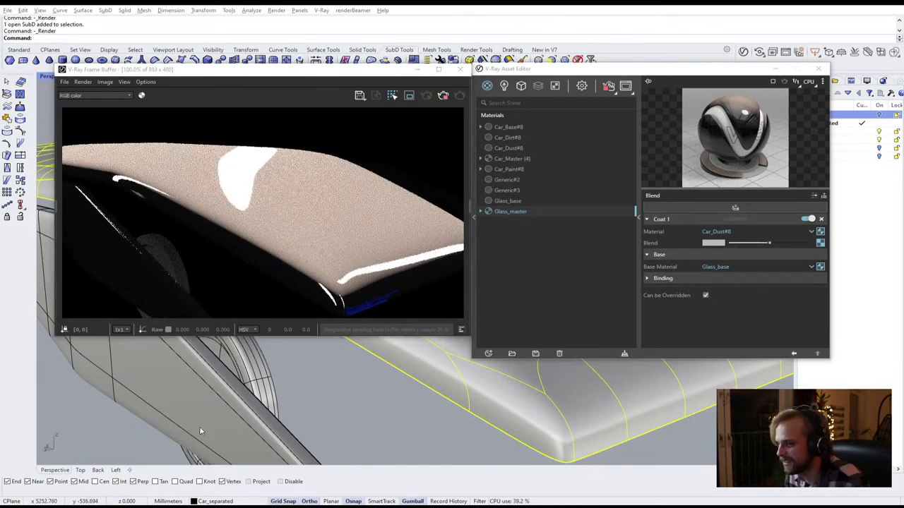
scroll(246, 398, "down", 4)
right_click_drag(503, 401, 526, 395)
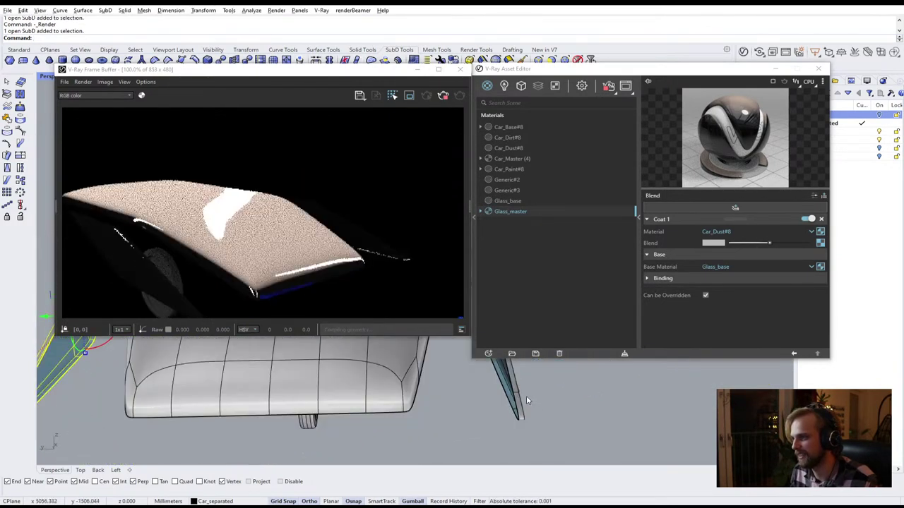
right_click(542, 213)
left_click(554, 232)
right_click_drag(465, 417, 493, 445)
right_click_drag(358, 426, 434, 424, "shift")
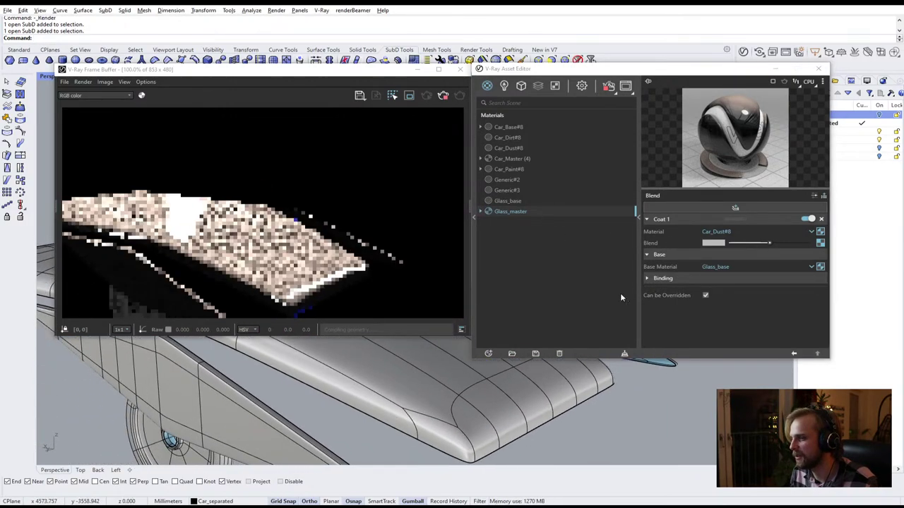
Enable the Color Top texture in the Mix map of Glass_master's Coat 1 blend and restart the render
left_click(819, 243)
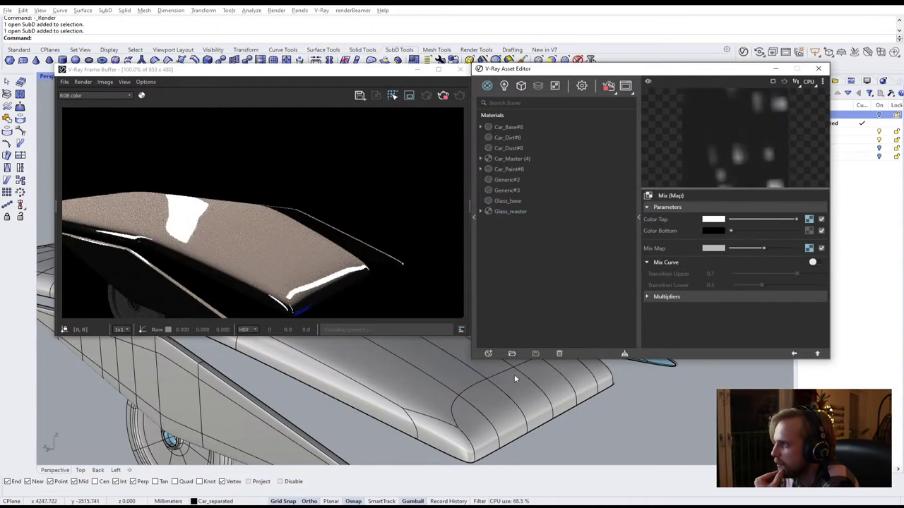
scroll(227, 235, "up", 2)
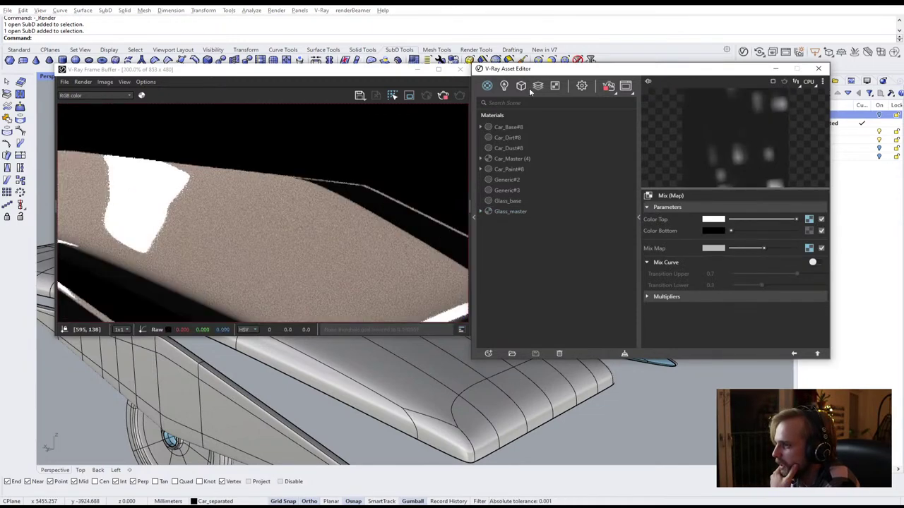
left_click(444, 95)
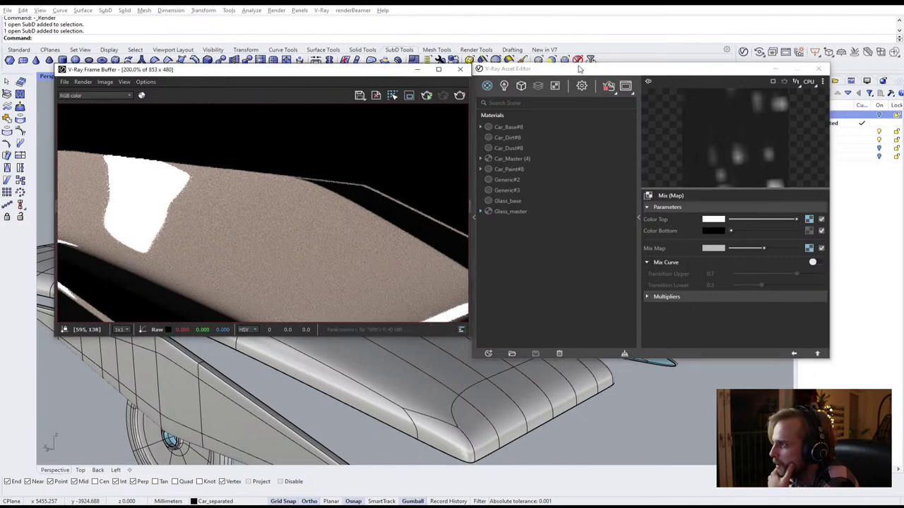
left_click(608, 86)
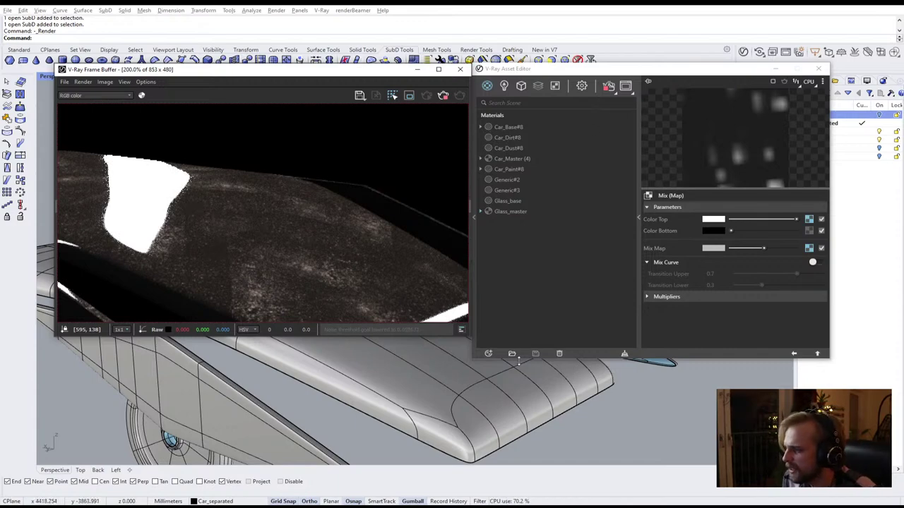
Set Glass_base's reflection color to a muted blue-grey of about R 0.525, G 0.559, B 0.577
right_click_drag(532, 380, 500, 390)
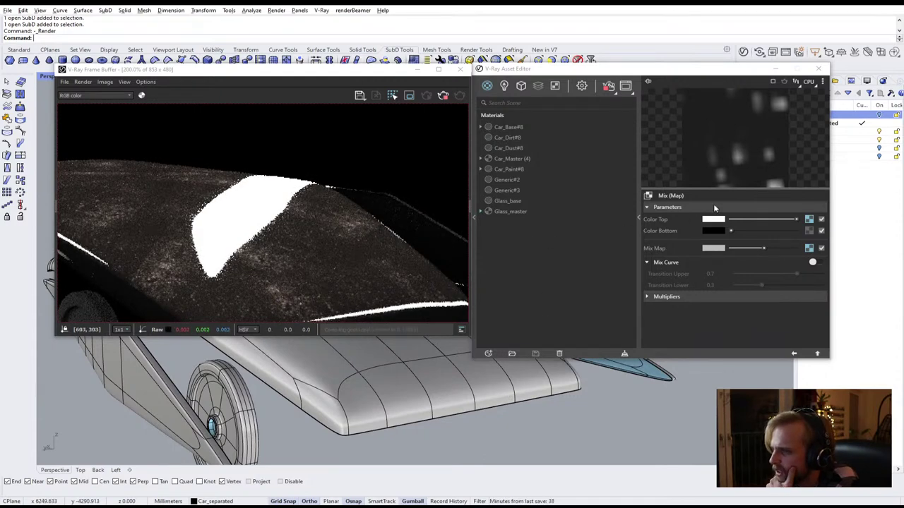
left_click(505, 212)
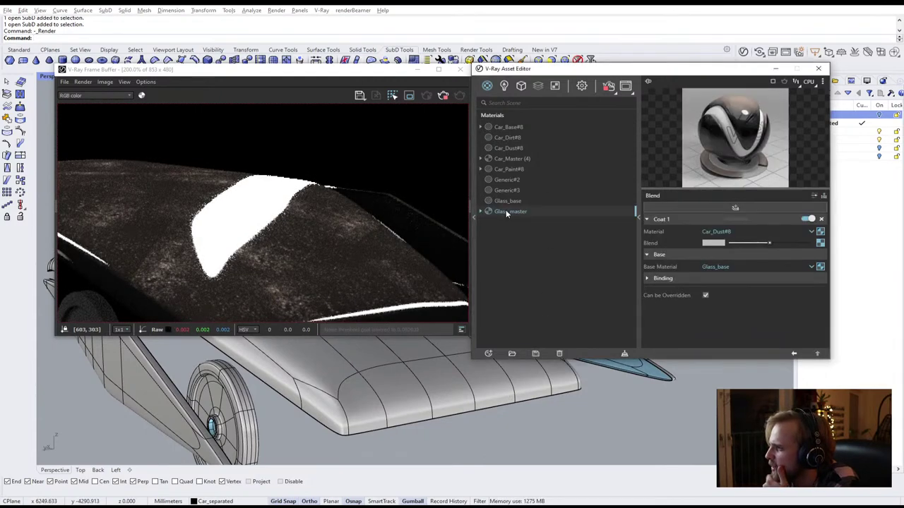
left_click(512, 170)
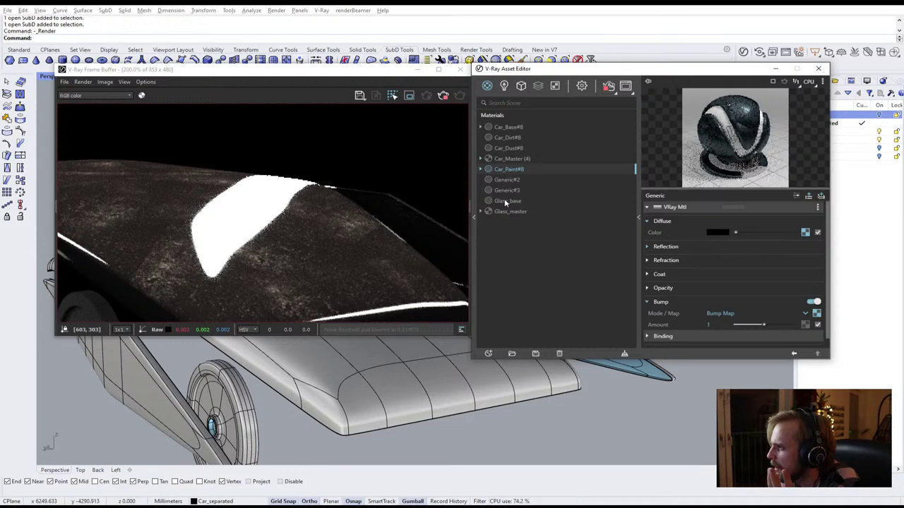
left_click(505, 201)
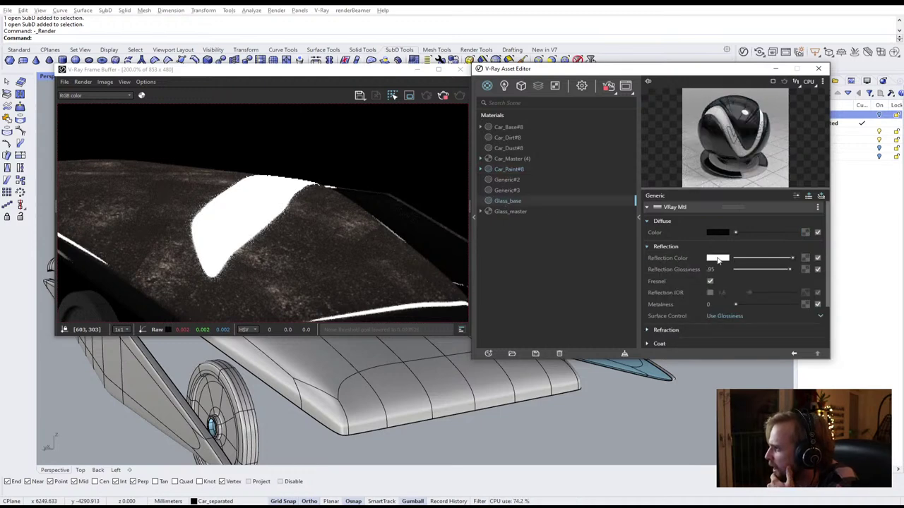
left_click(717, 259)
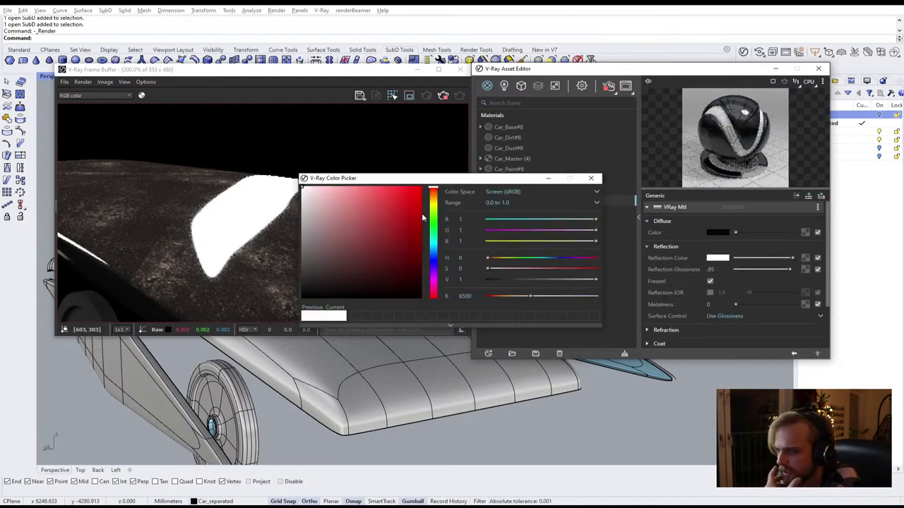
left_click_drag(433, 238, 437, 251)
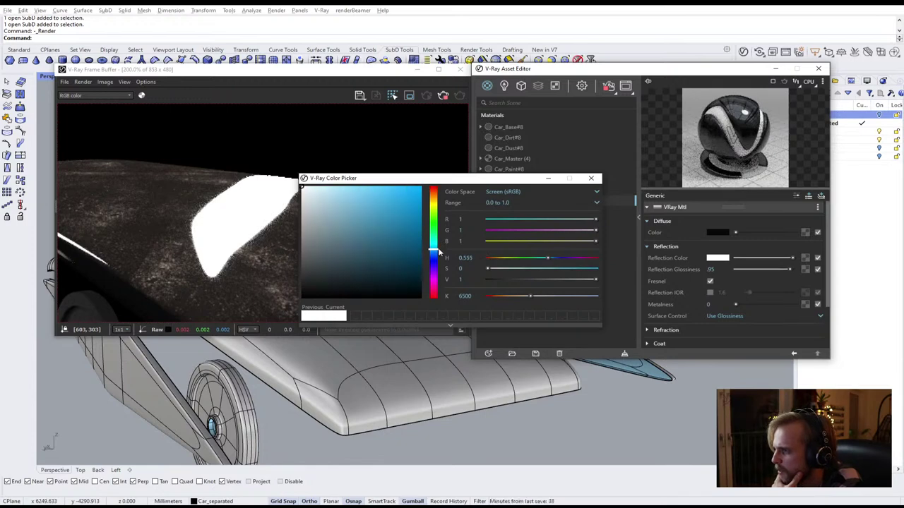
mouse_move(323, 193)
left_mouse_down()
mouse_move(311, 209)
mouse_move(312, 235)
left_mouse_up()
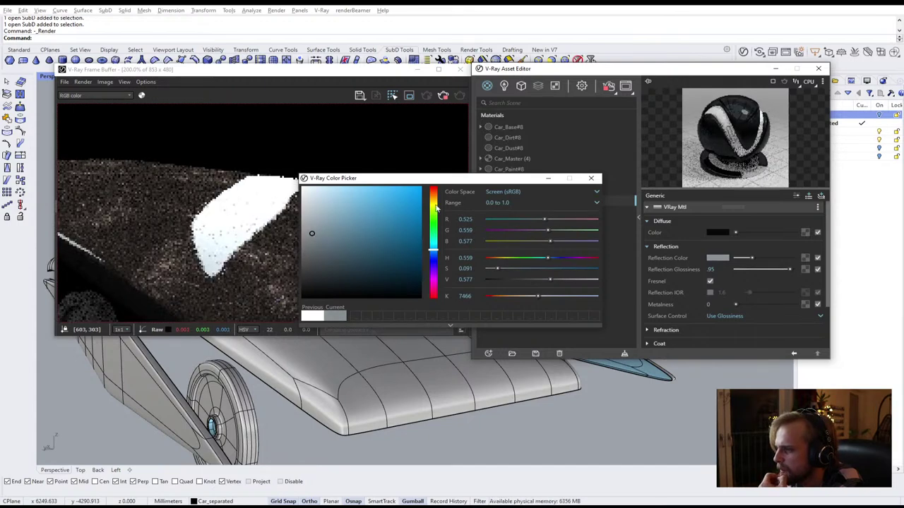
left_click(591, 178)
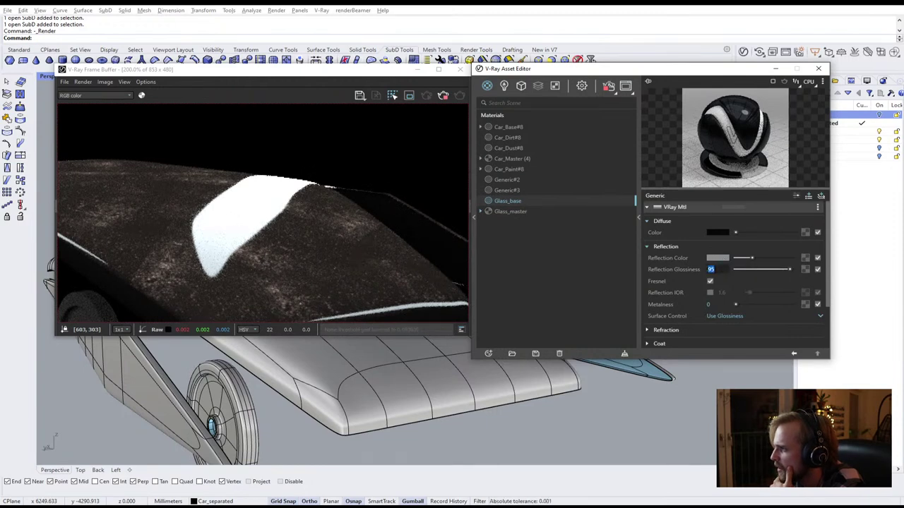
Try a reflection glossiness of 0.9 on Glass_base and check the highlight in the render
type(".9")
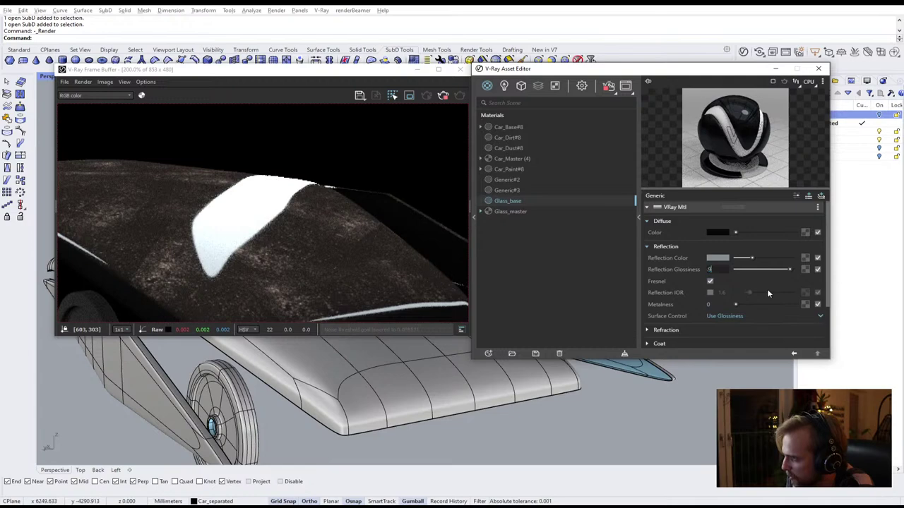
key("Return")
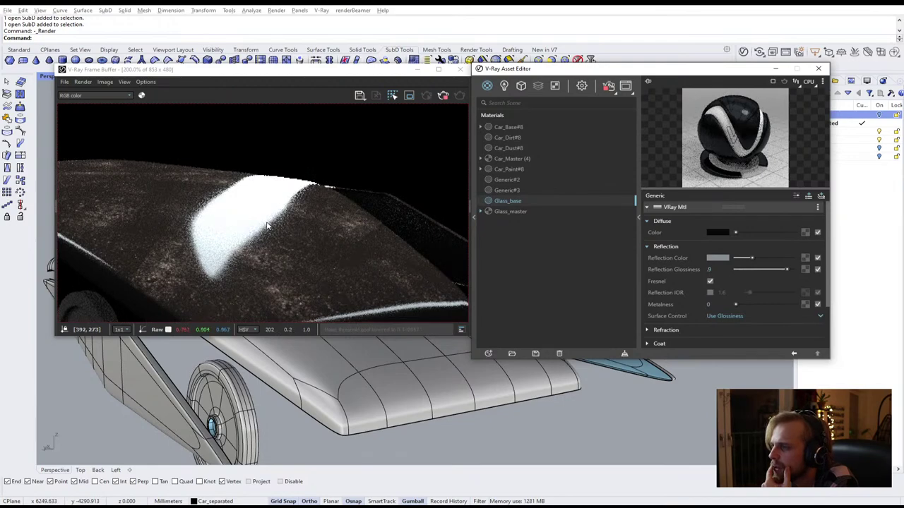
right_click_drag(423, 364, 460, 394)
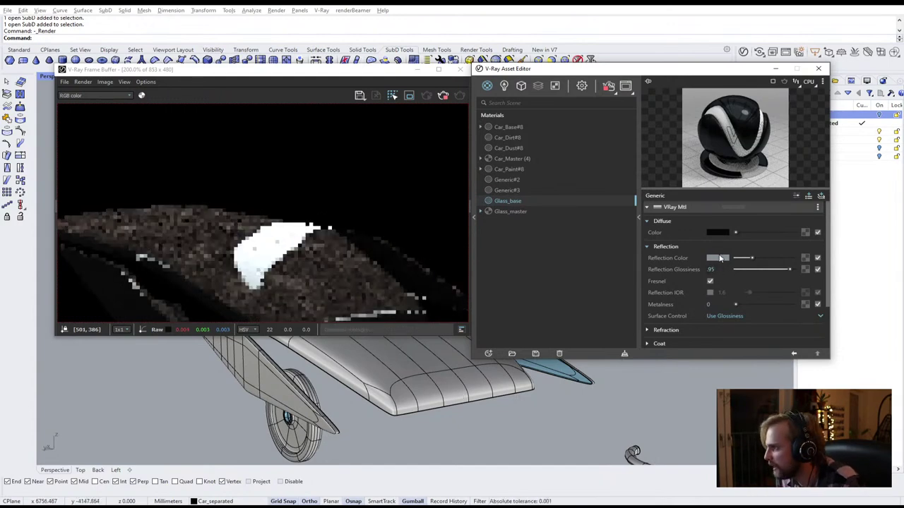
Darken Glass_base's reflection color to about R 0.356, G 0.378, B 0.39 and check the glass from another angle
left_click(717, 258)
left_click(311, 254)
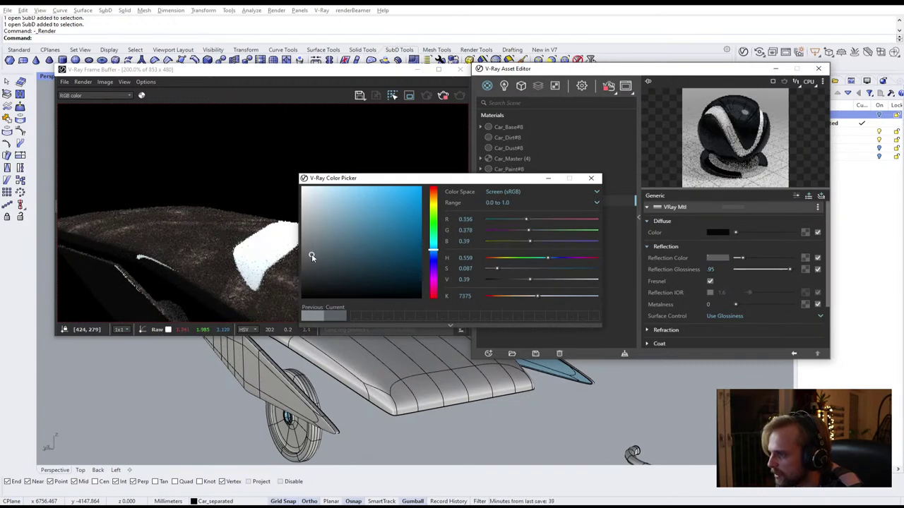
left_click(592, 178)
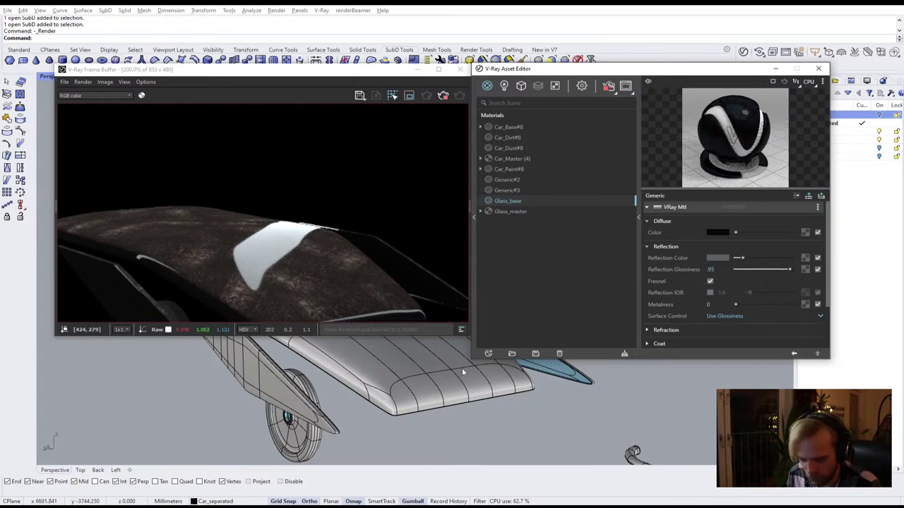
right_click_drag(462, 372, 438, 367)
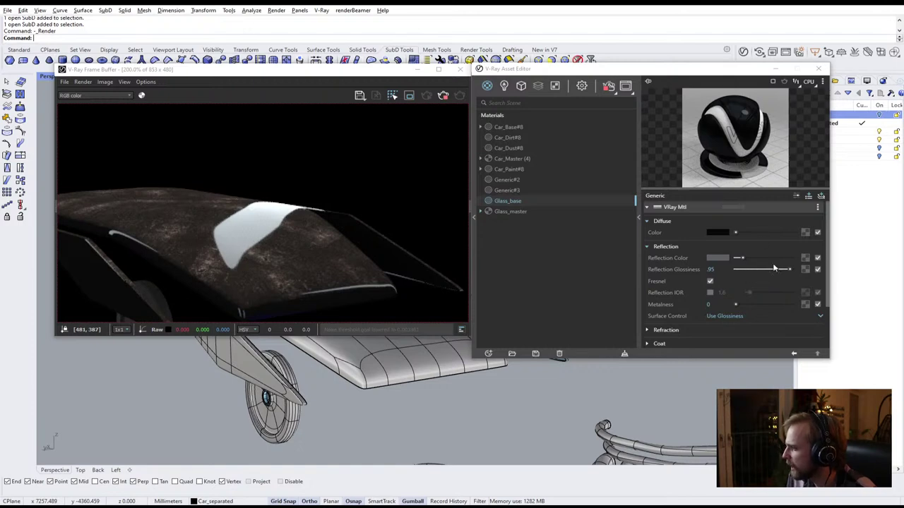
Steepen the Value channel of the Spline Curve driving Glass_master's Coat 1 mix map by shifting its base point toward the high end
left_click(506, 213)
left_click(820, 243)
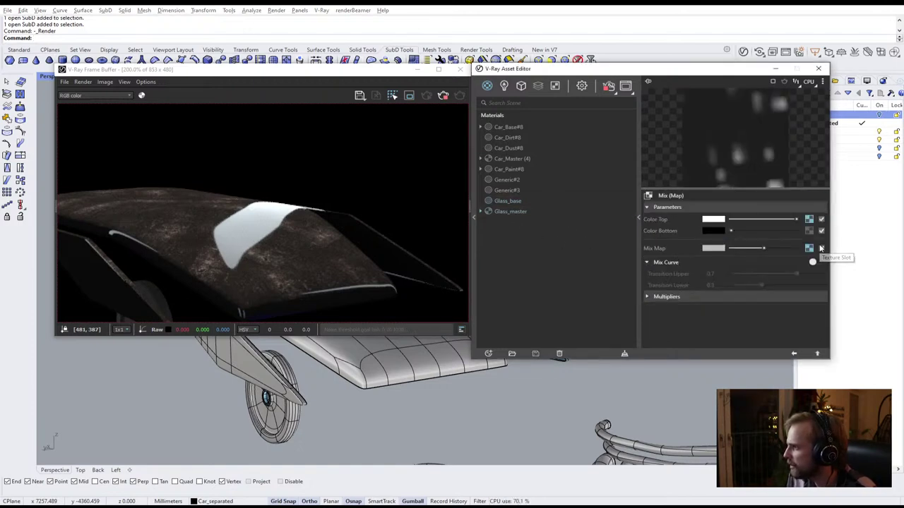
left_click(808, 248)
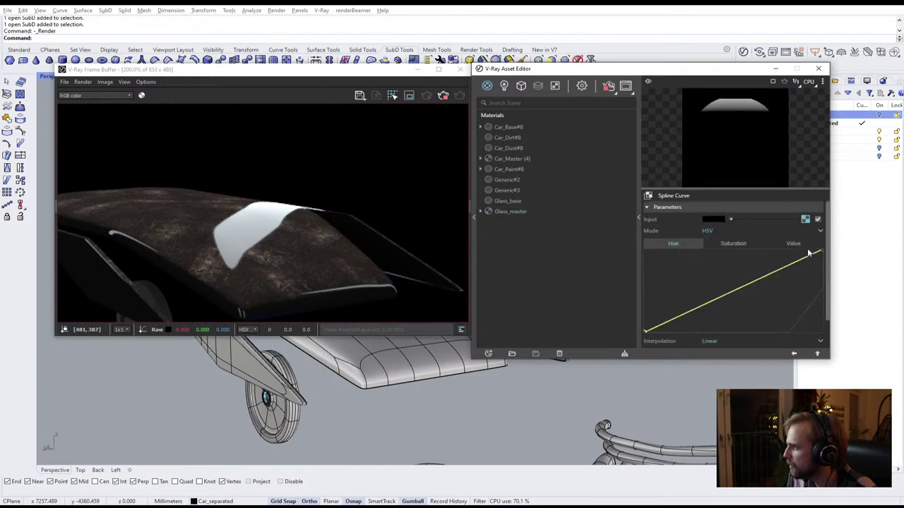
left_click(796, 245)
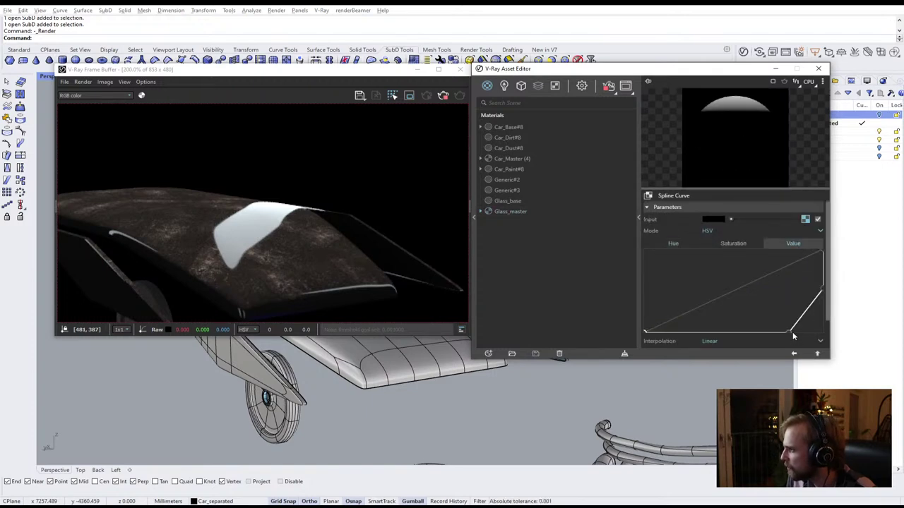
left_click_drag(800, 339, 807, 343)
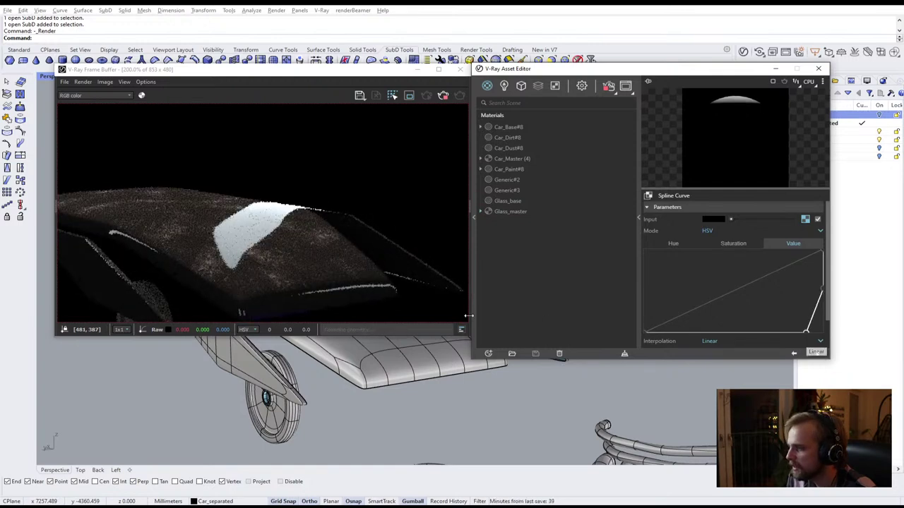
right_click_drag(428, 382, 444, 400)
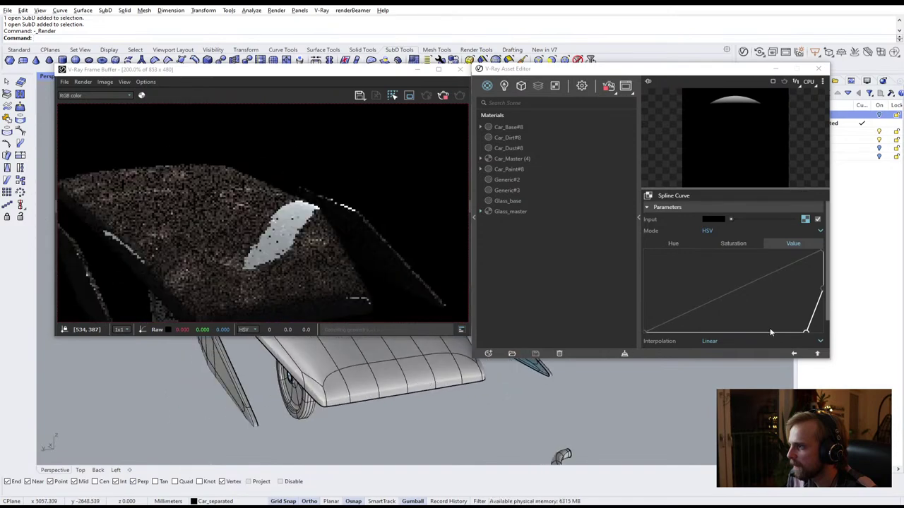
Raise the upper point of the Value curve and fine-tune its base point to balance dust coverage on the canopy
left_click(823, 290)
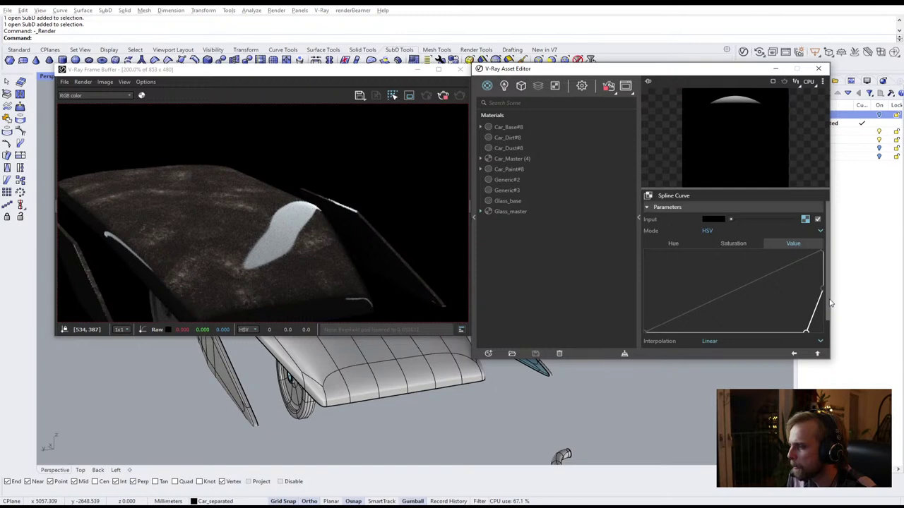
left_click_drag(807, 332, 813, 333)
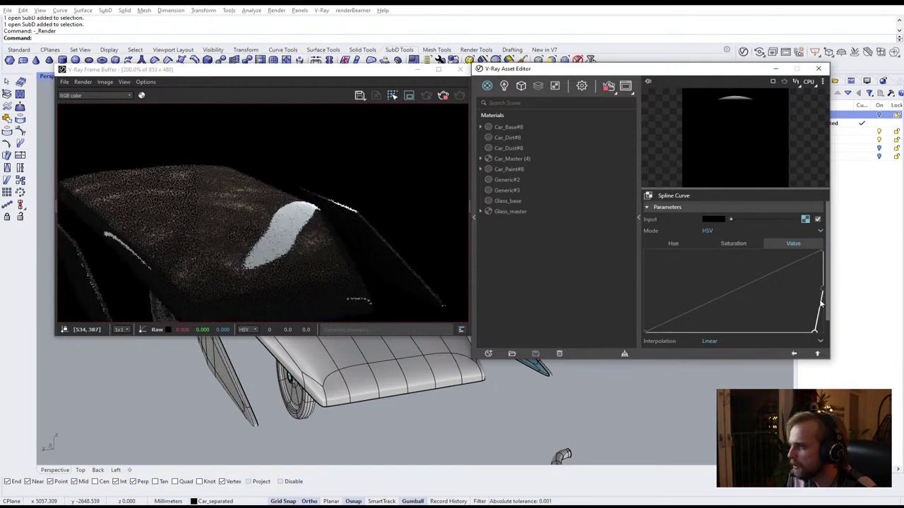
left_click(823, 273)
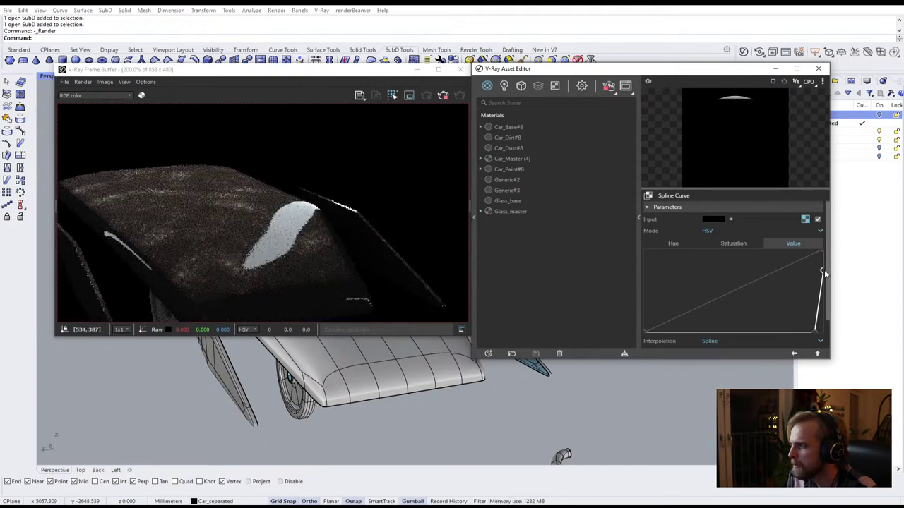
left_click_drag(824, 271, 820, 336)
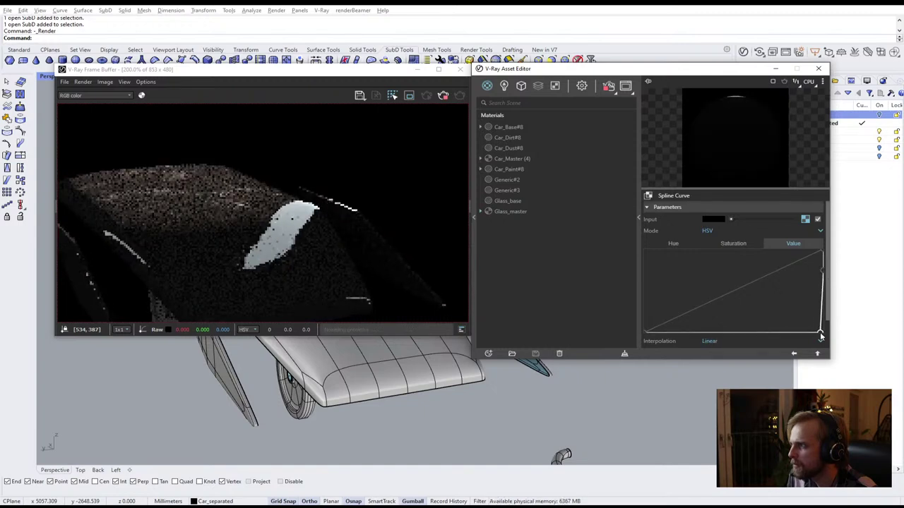
left_click_drag(820, 334, 807, 341)
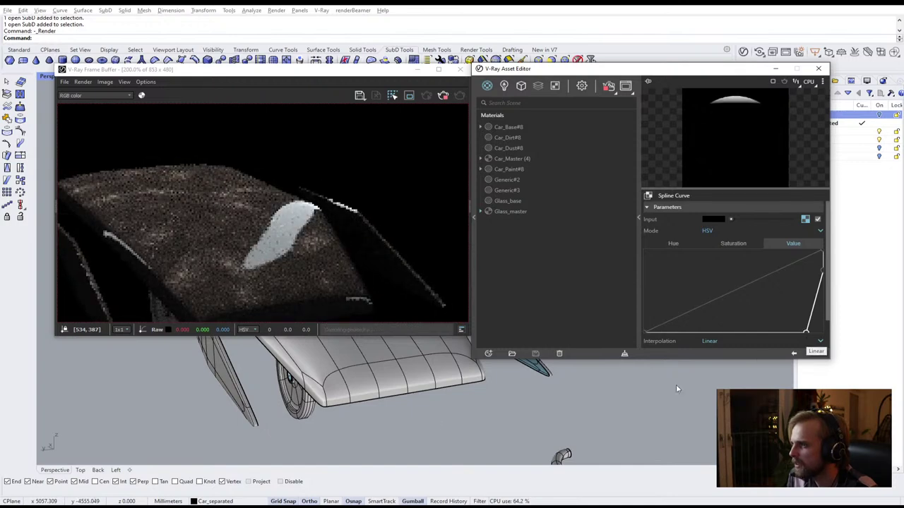
right_click_drag(447, 401, 469, 406)
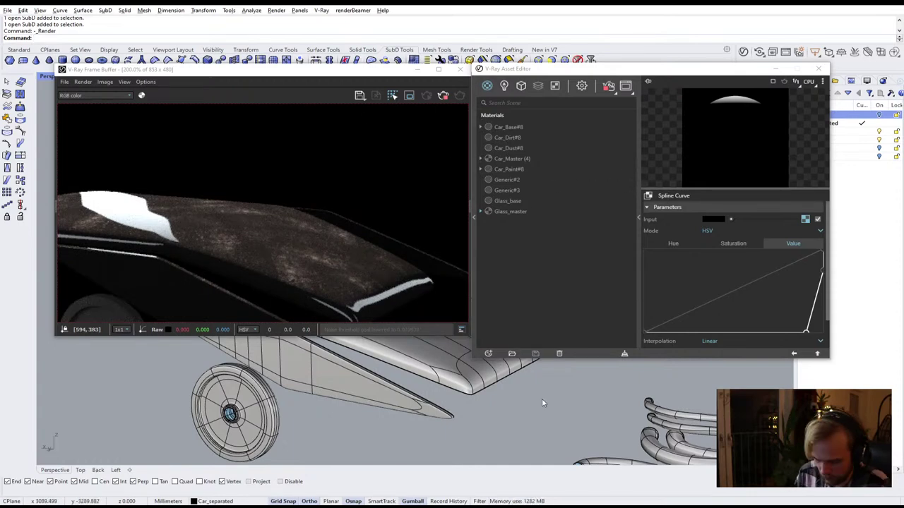
Show the hidden car body again and frame the whole car in the render
type("Show")
key("Return")
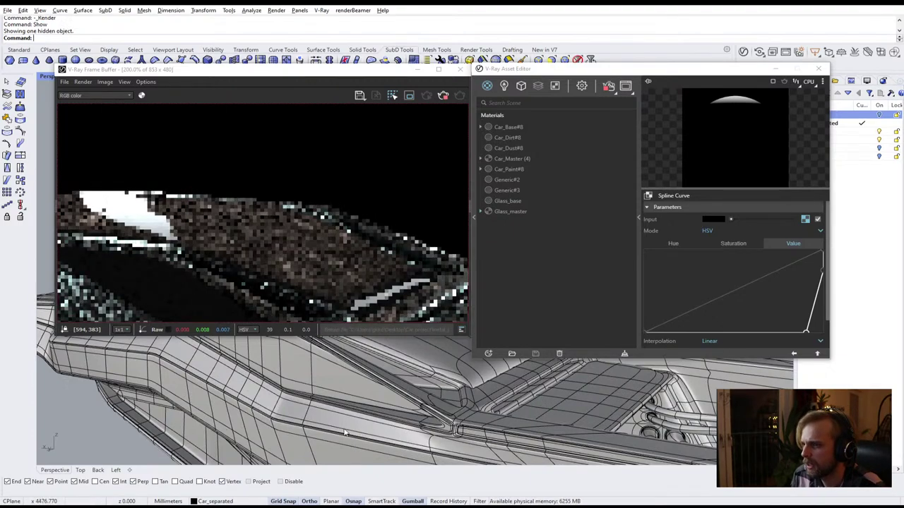
scroll(432, 408, "down", 8)
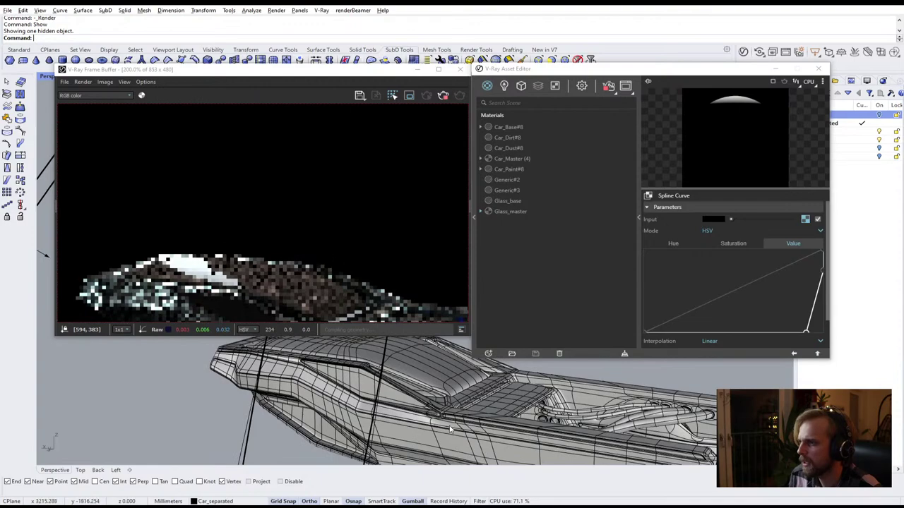
right_click_drag(427, 419, 400, 350)
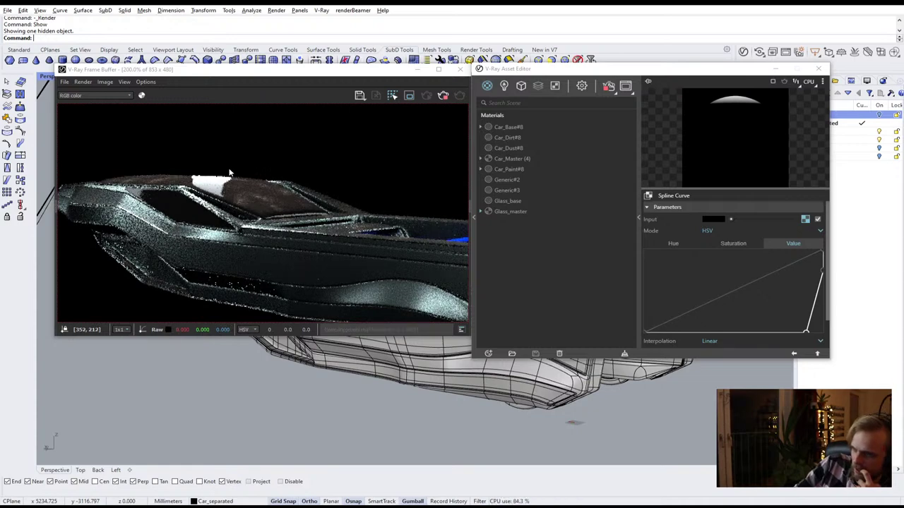
Copy the blend texture from Glass_master's Coat 1 and paste it as a copy into Glass_base's Reflection Color texture slot
left_click(509, 202)
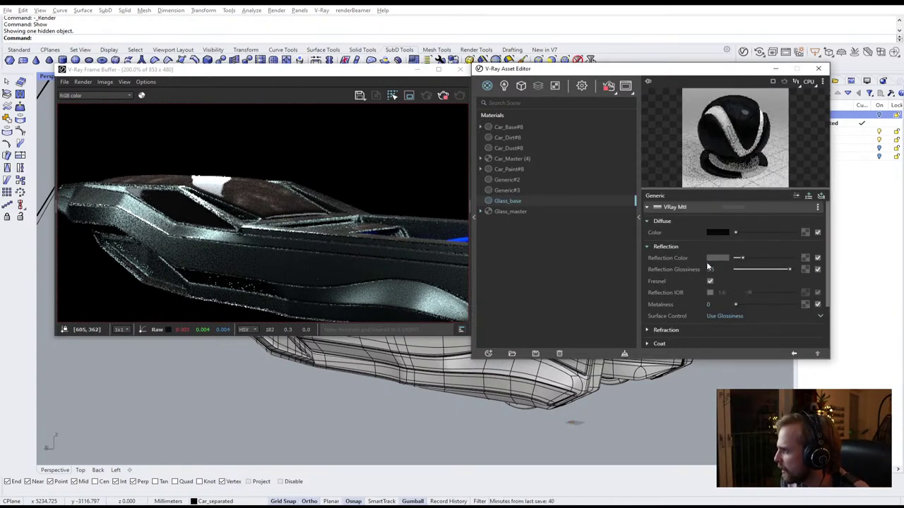
left_click(515, 213)
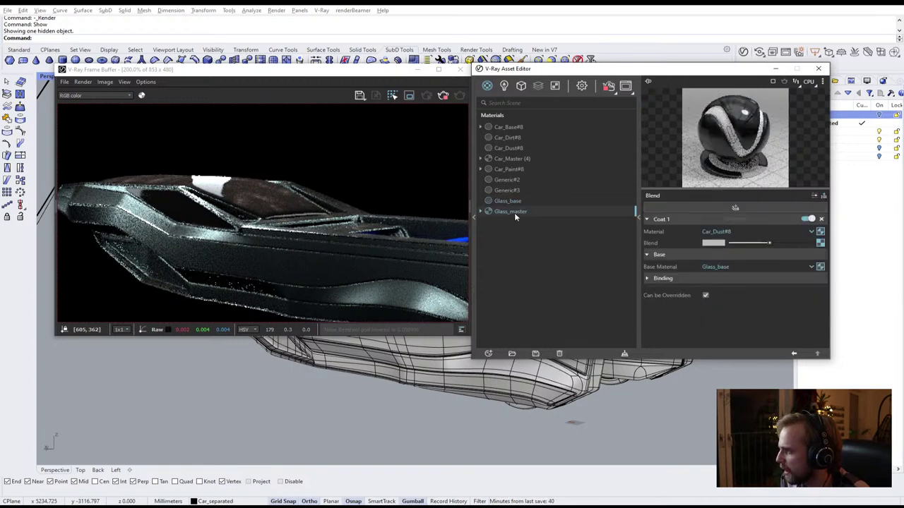
left_click(820, 243)
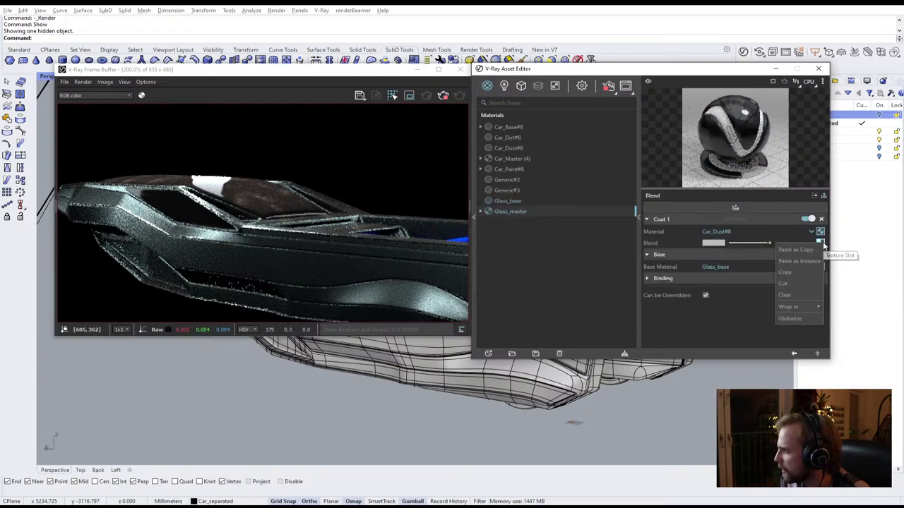
left_click(800, 275)
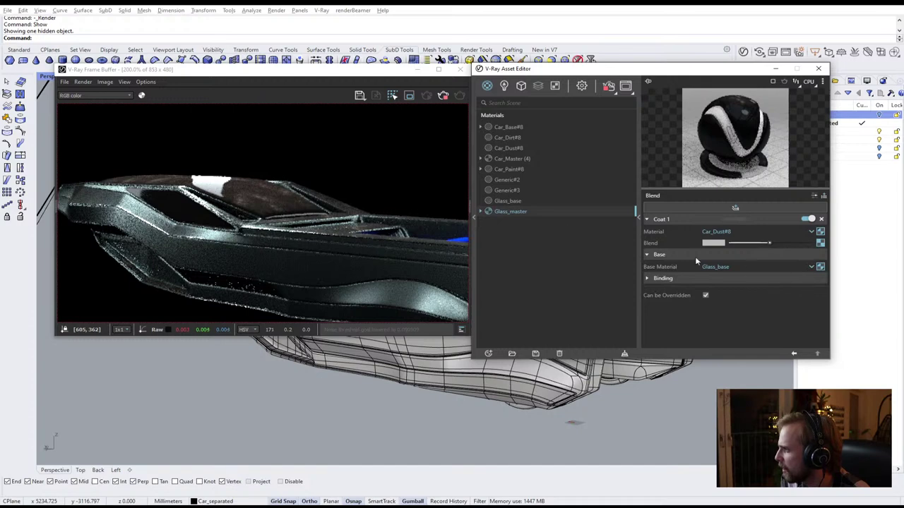
left_click(503, 204)
left_click(806, 260)
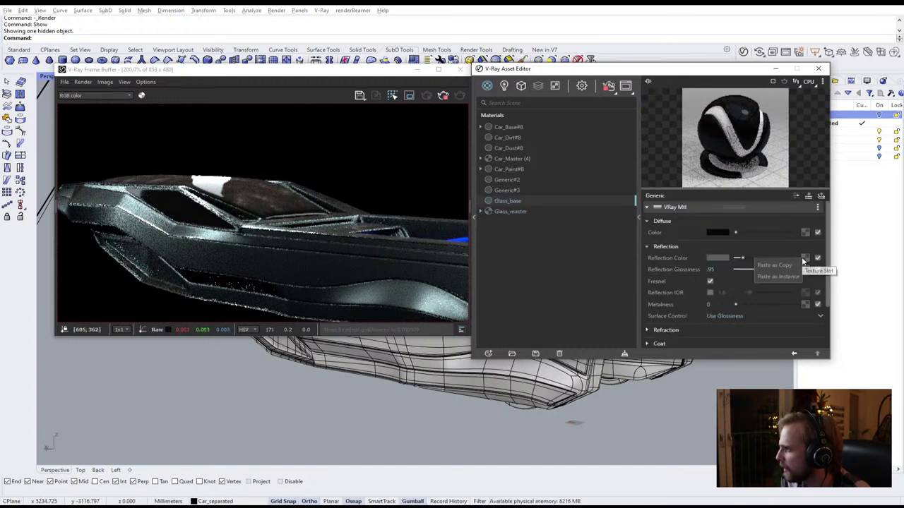
left_click(795, 269)
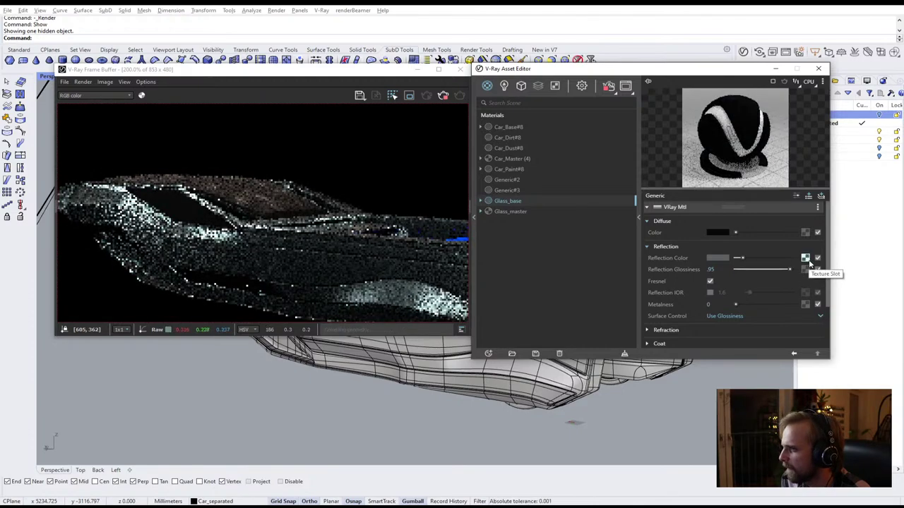
right_click_drag(401, 401, 445, 428)
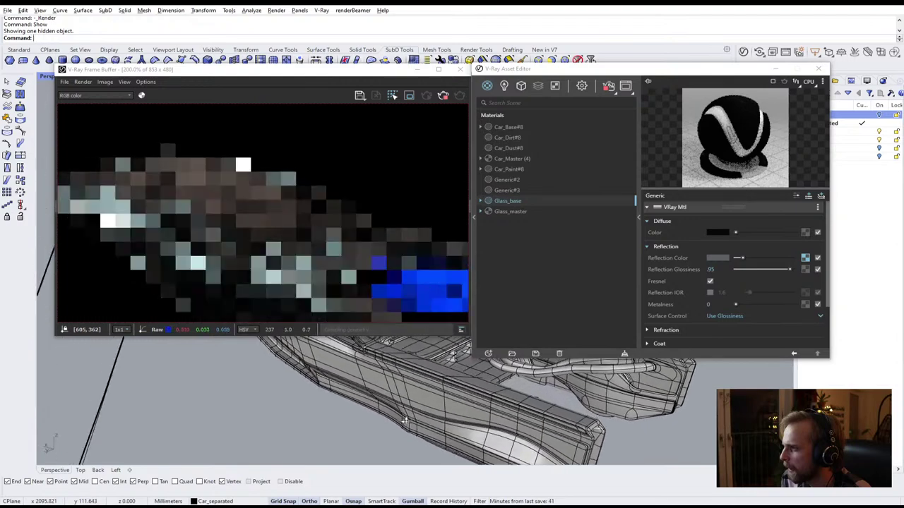
In the Spline Curve driving the Mix Map of Glass_base's reflection texture, shift the Value base point toward the middle and restart the interactive render
left_click(805, 258)
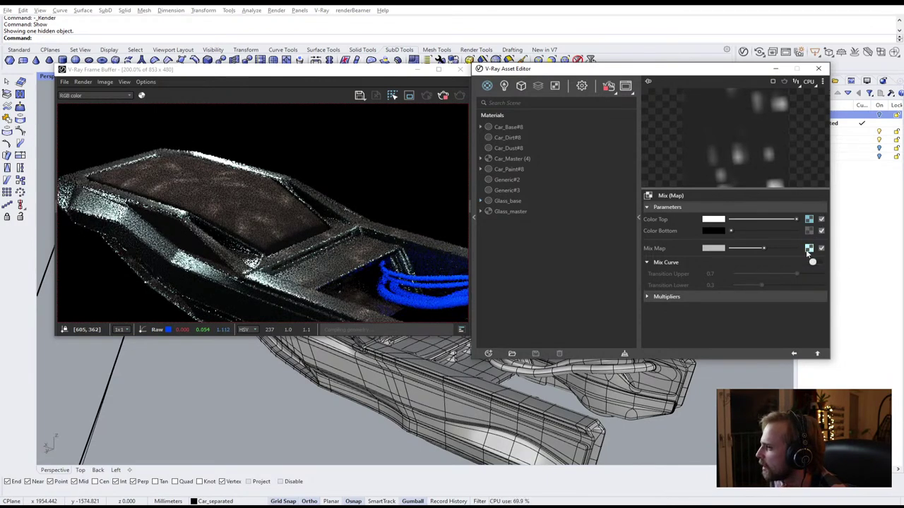
left_click(809, 249)
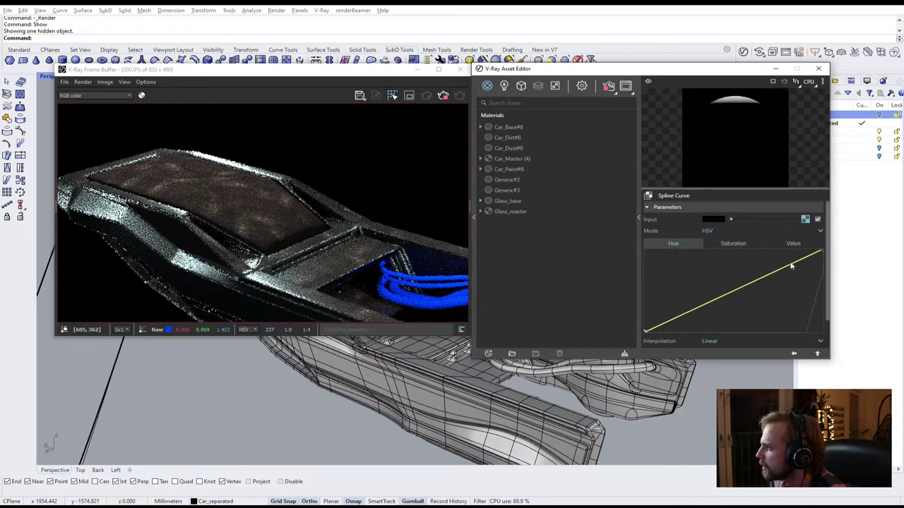
left_click(793, 245)
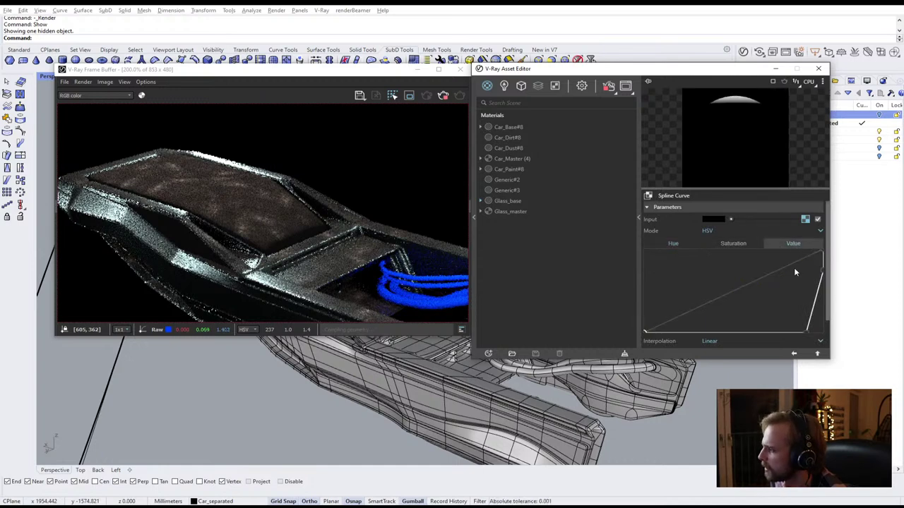
left_click_drag(781, 338, 744, 341)
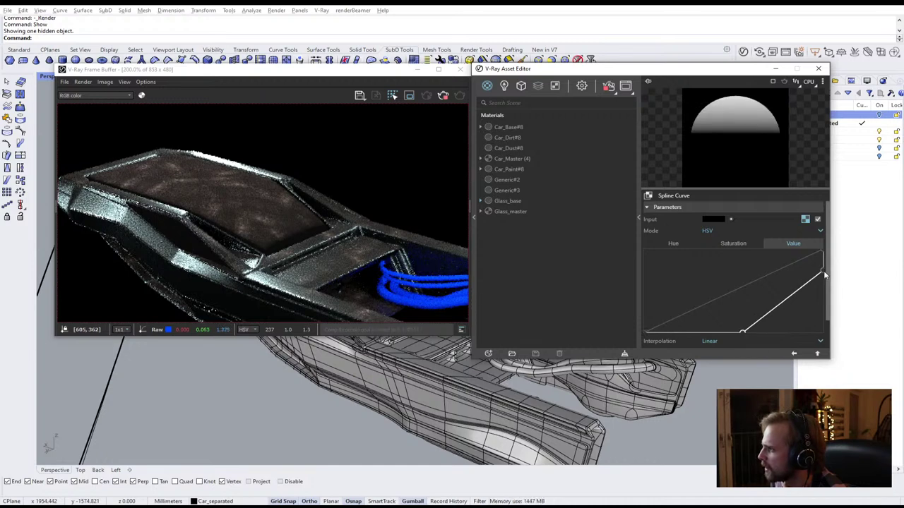
left_click(443, 97)
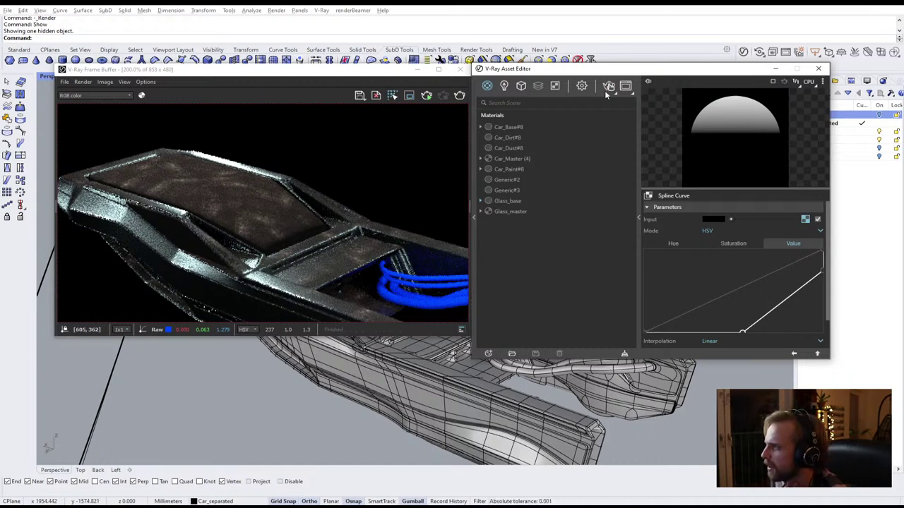
left_click(610, 87)
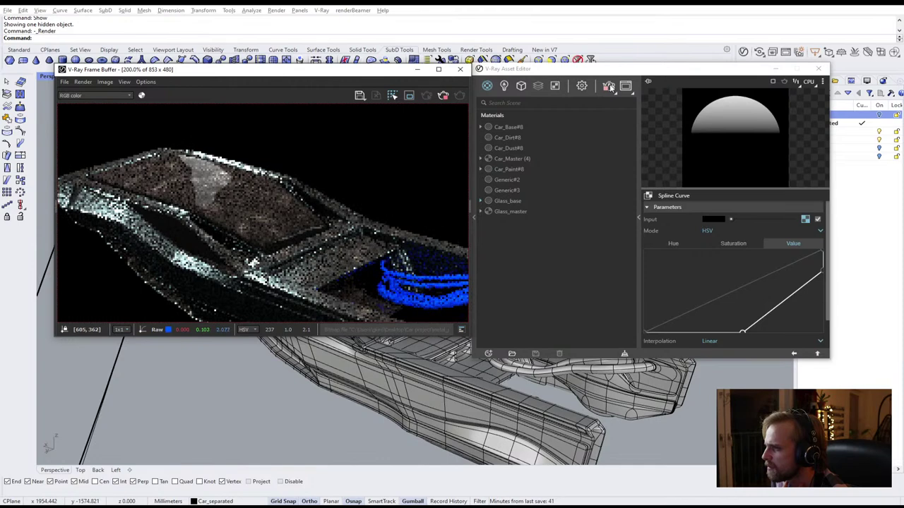
Shift the Value curve's base point back close to the high end to steepen the reflection mix mask
left_click(745, 335)
left_click_drag(745, 334, 770, 340)
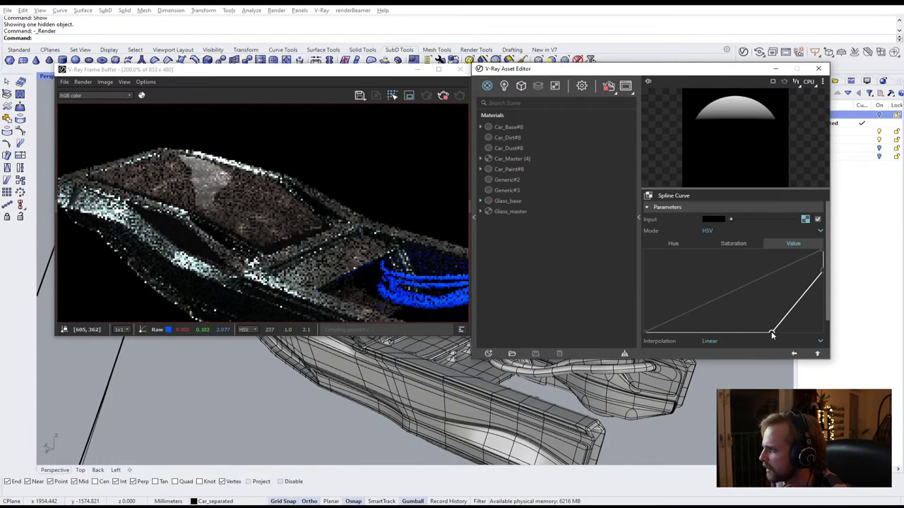
left_click_drag(790, 341, 807, 347)
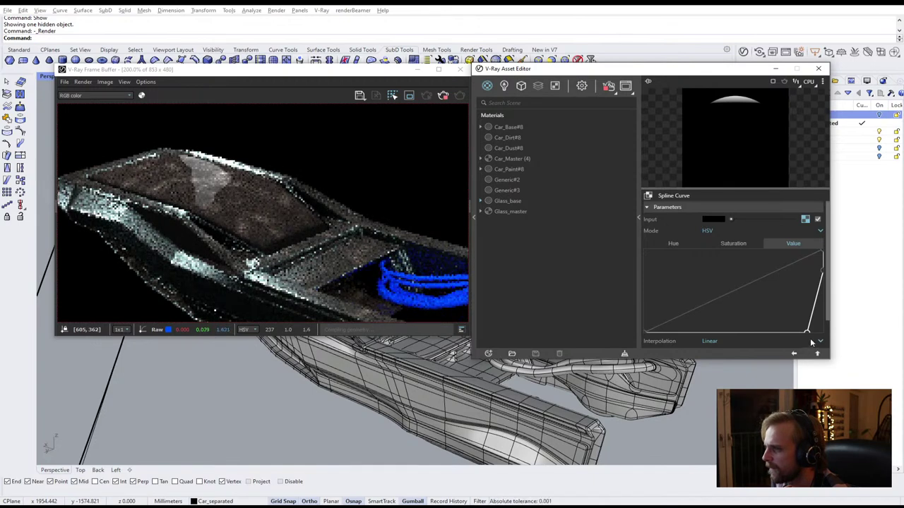
left_click_drag(812, 343, 814, 340)
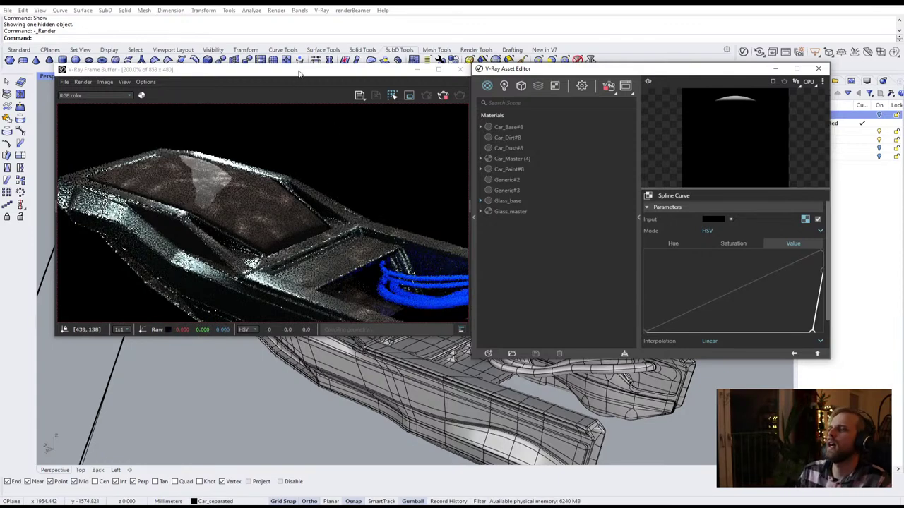
Frame the canopy and reshape the Value curve of the Mix's Color Top Spline Curve, placing its middle point slightly below the diagonal
left_click_drag(311, 71, 619, 44)
mouse_move(323, 264)
right_mouse_down()
mouse_move(310, 236)
mouse_move(321, 262)
right_mouse_up()
scroll(310, 238, "up", 8)
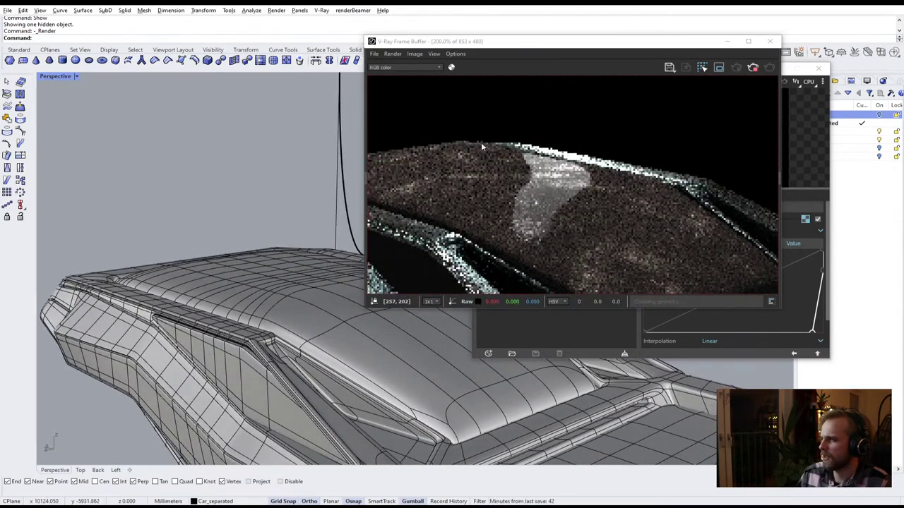
left_click_drag(569, 50, 307, 78)
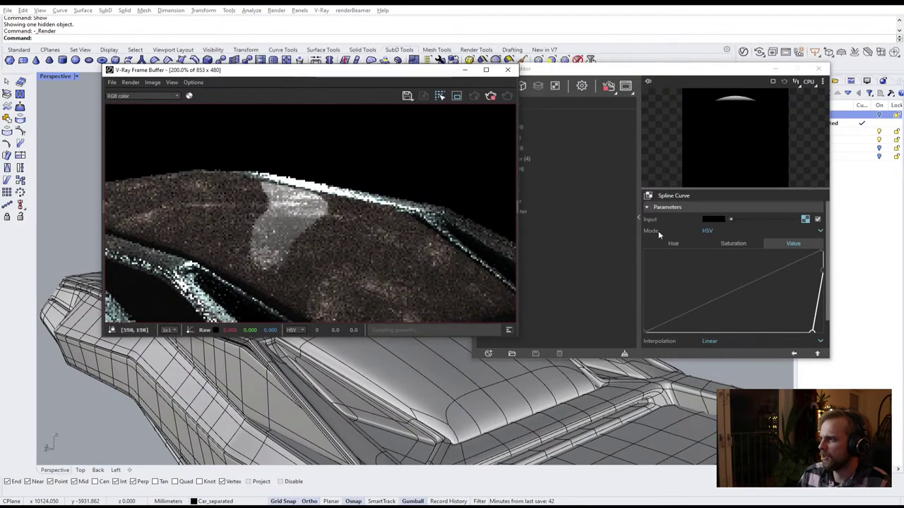
left_click(818, 356)
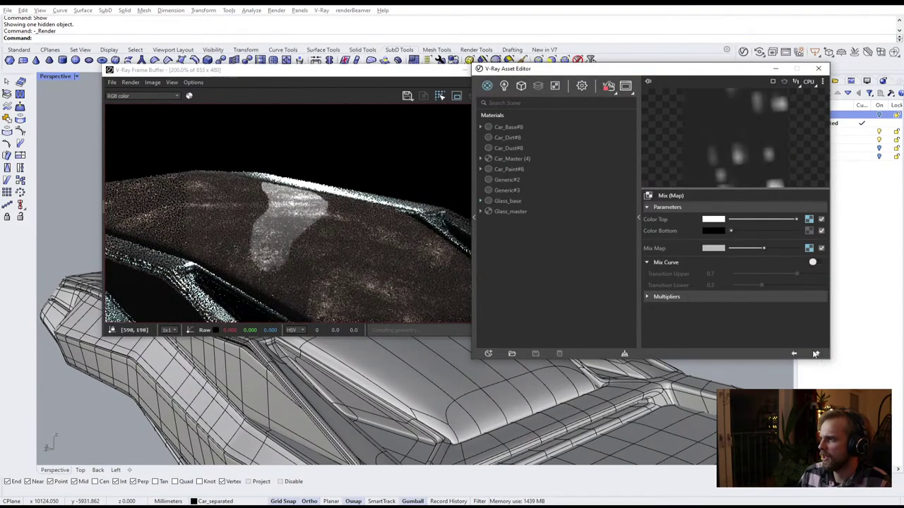
left_click(817, 221)
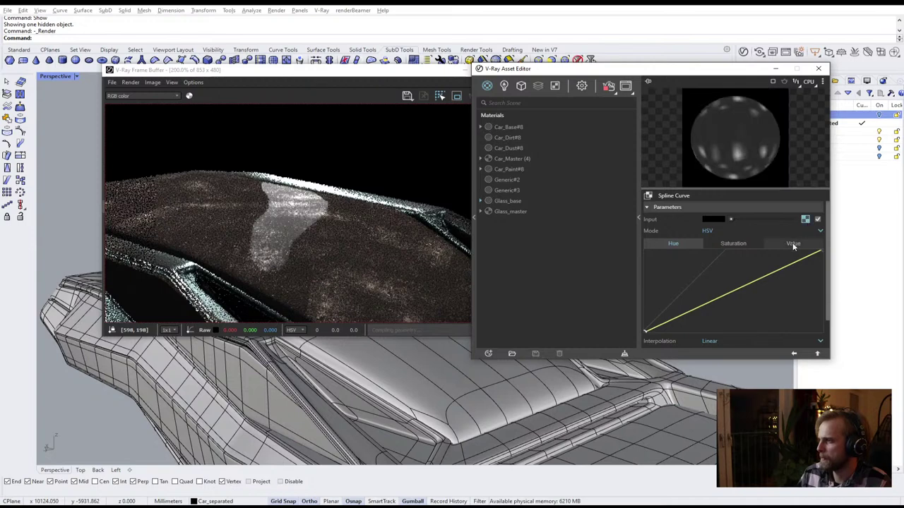
left_click(792, 245)
left_click_drag(727, 250, 821, 302)
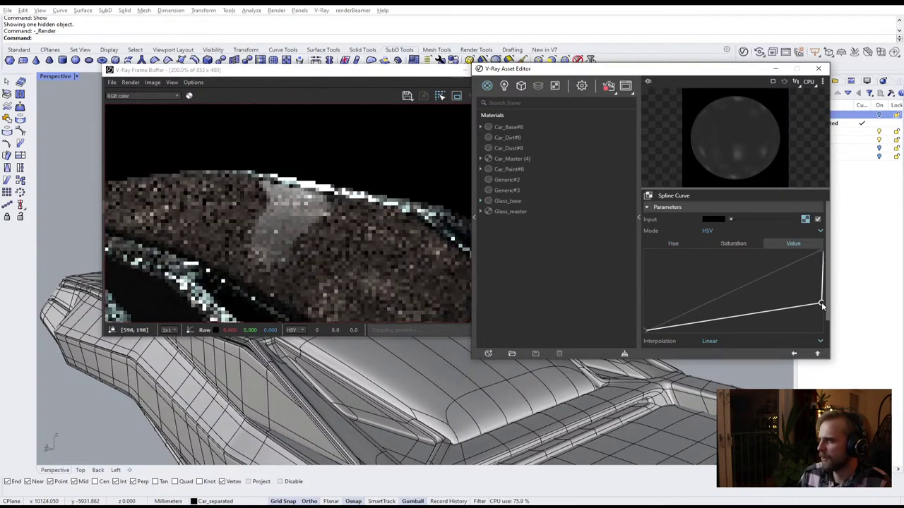
left_click_drag(646, 331, 640, 342)
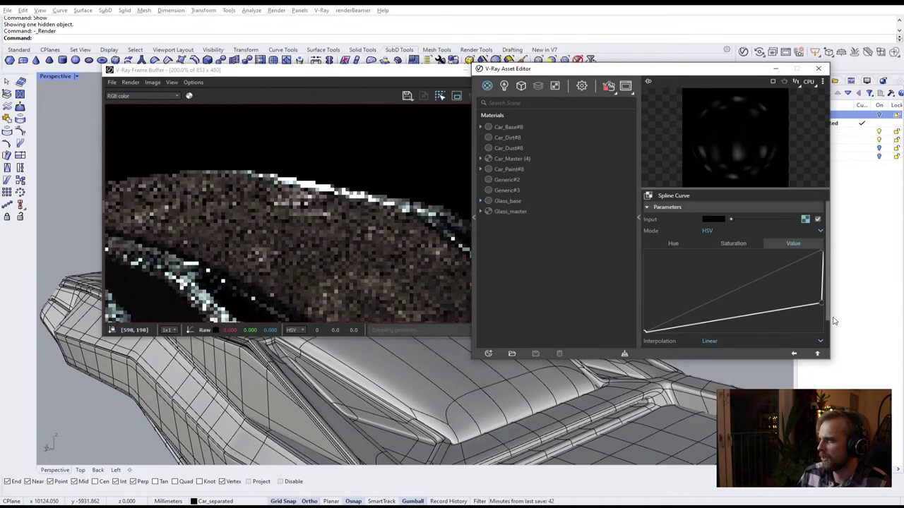
left_click_drag(822, 307, 786, 272)
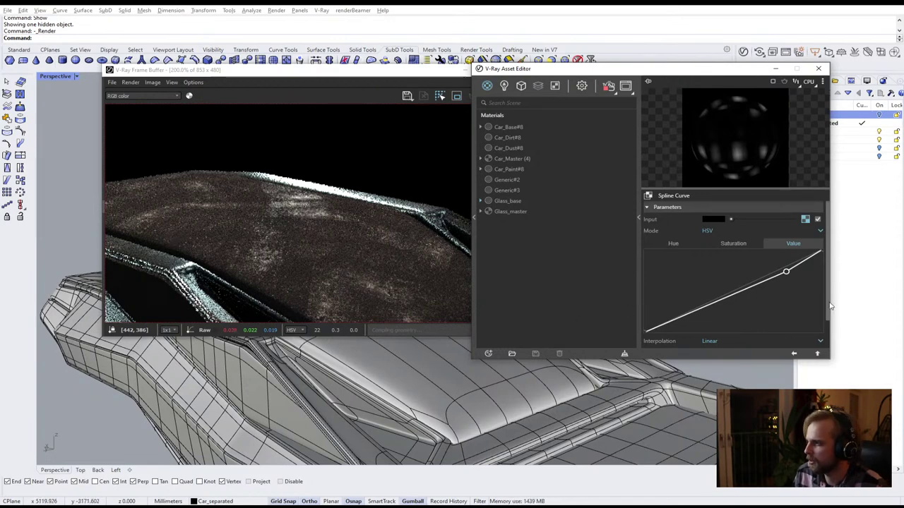
Invert the Color Top Value curve by raising its start point, dropping its end point to zero and pulling the middle point into the low corner
left_click_drag(818, 255, 820, 330)
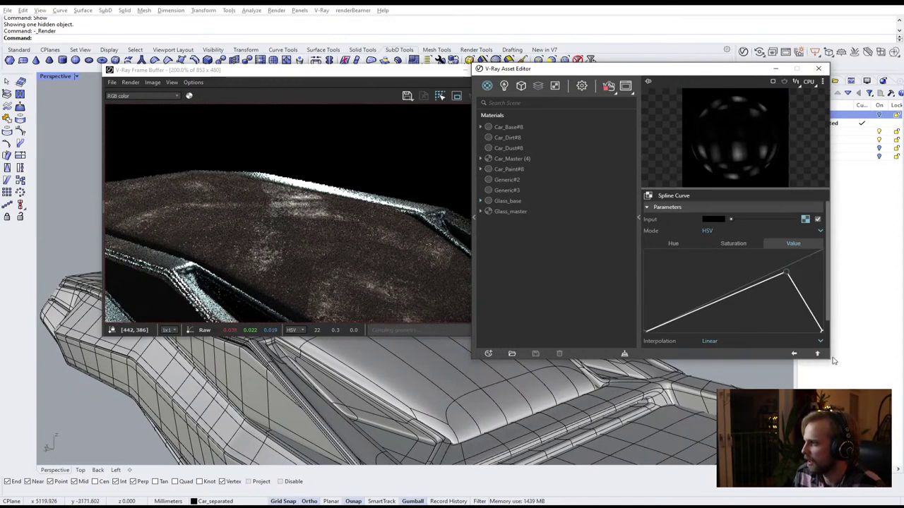
left_click_drag(645, 332, 644, 250)
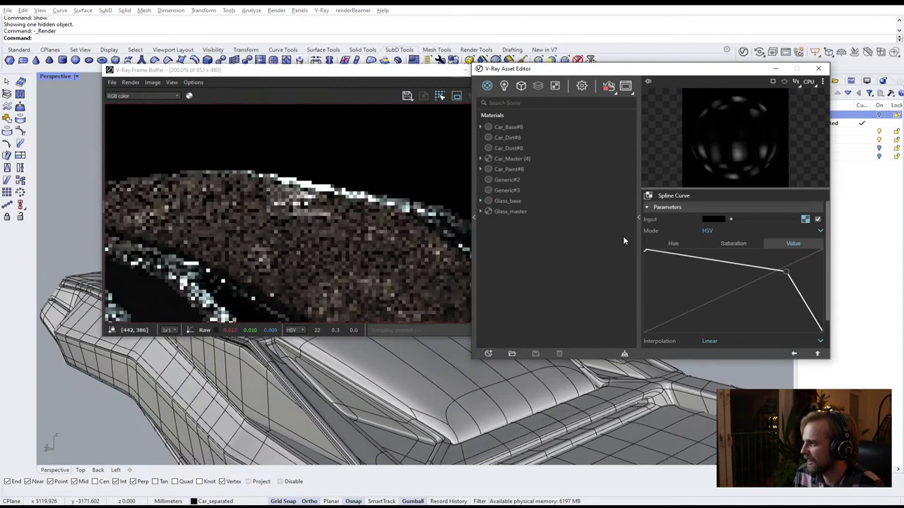
left_click_drag(785, 275, 657, 333)
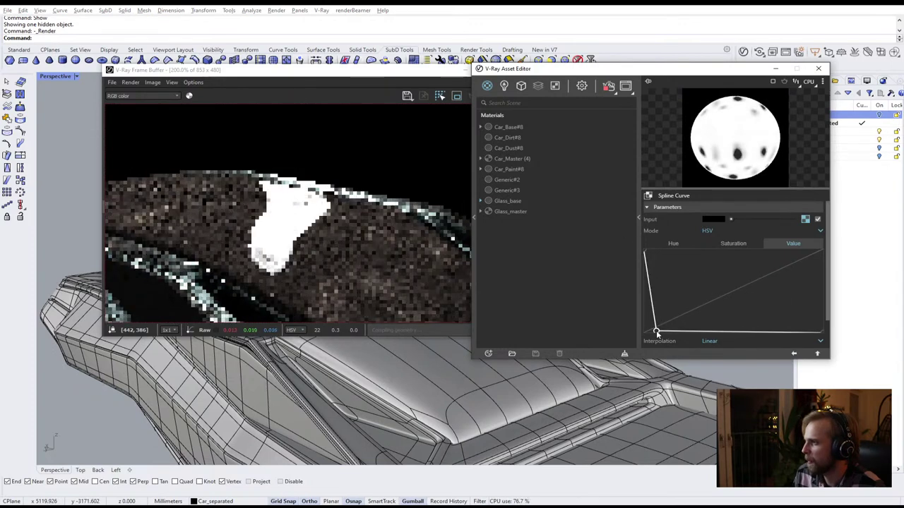
mouse_move(656, 333)
left_mouse_down()
mouse_move(645, 283)
mouse_move(663, 314)
mouse_move(647, 340)
left_mouse_up()
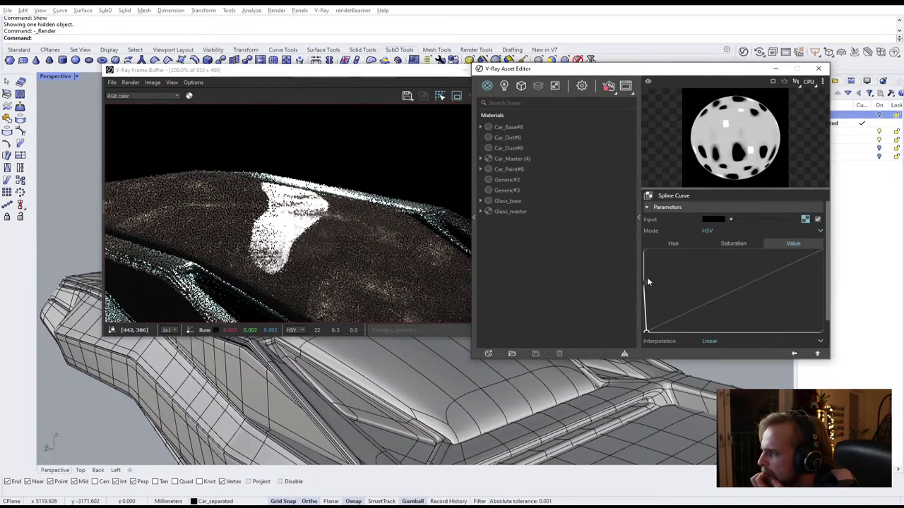
Lower the inverted Value curve's start close to zero and spread its base points outward to soften the canopy reflection
left_click_drag(643, 281, 647, 332)
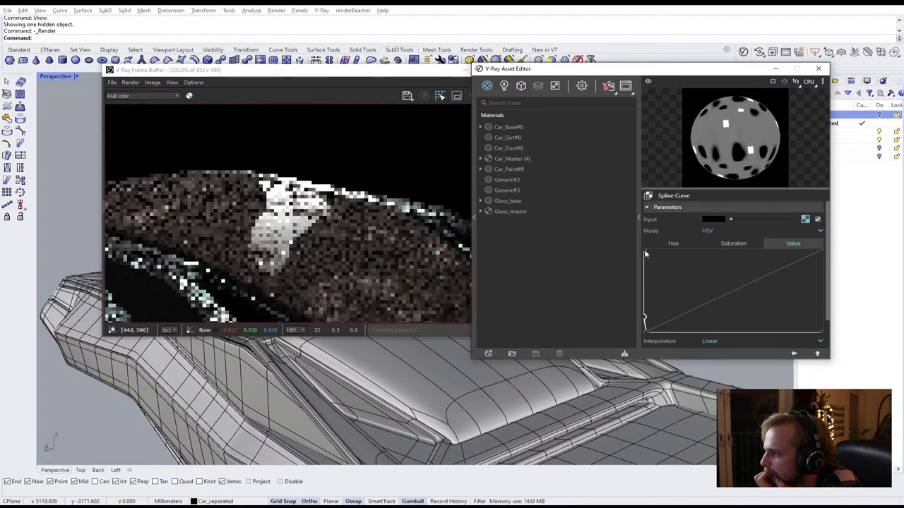
left_click_drag(644, 250, 644, 328)
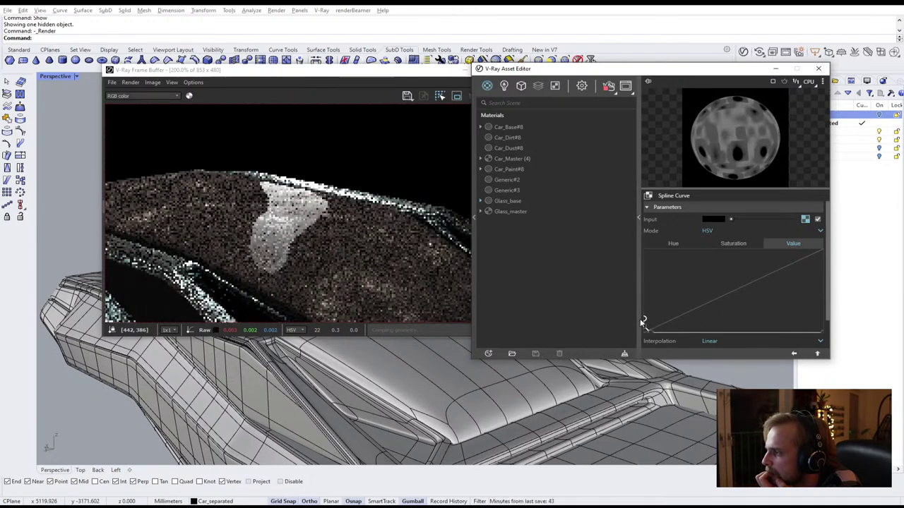
left_click_drag(644, 339, 712, 341)
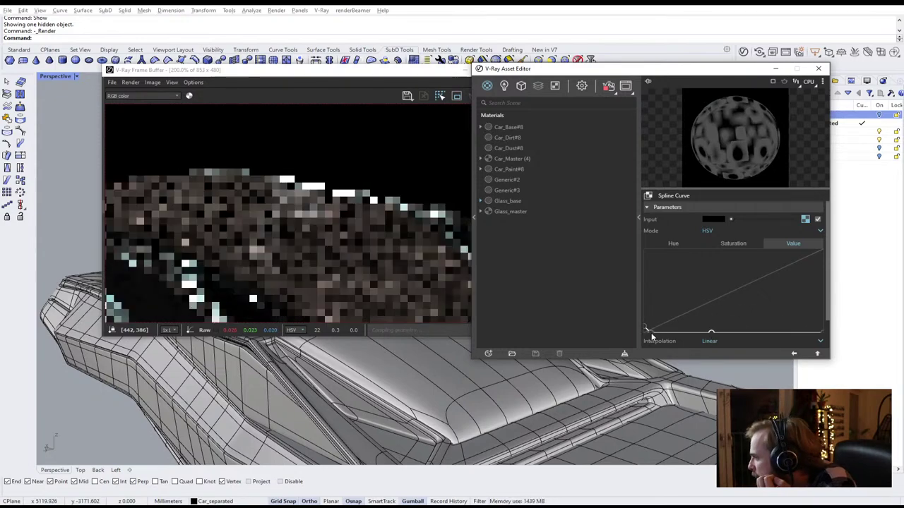
left_click_drag(651, 334, 659, 339)
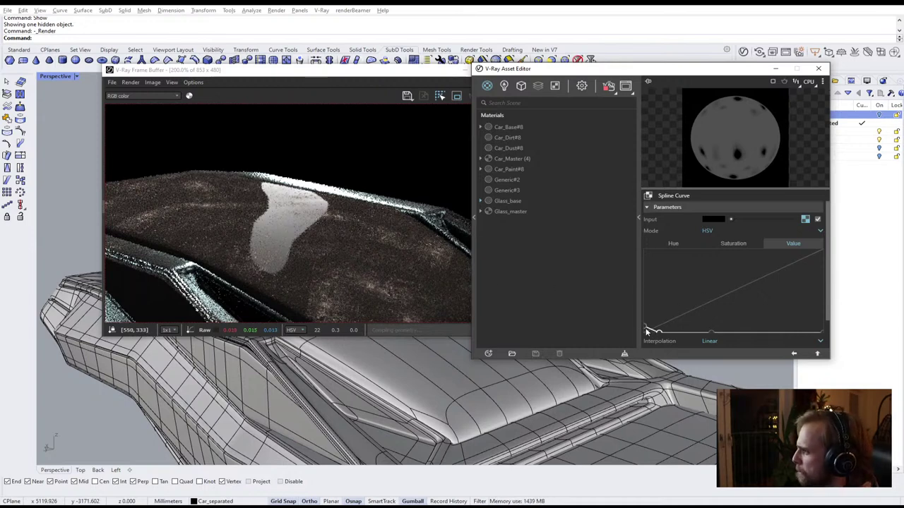
Check the Tri-Planar dust bitmap feeding the Spline Curve, and shift the Value curve's low point closer to the start
left_click(804, 220)
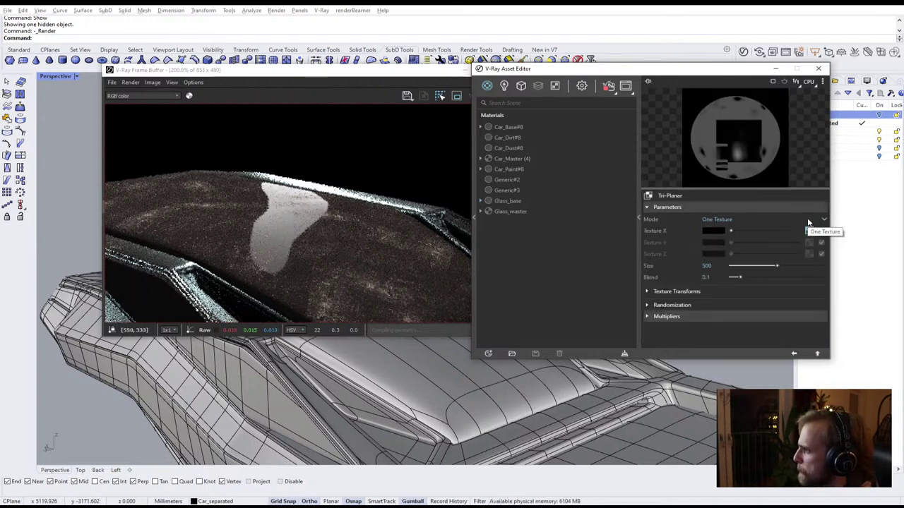
left_click(810, 231)
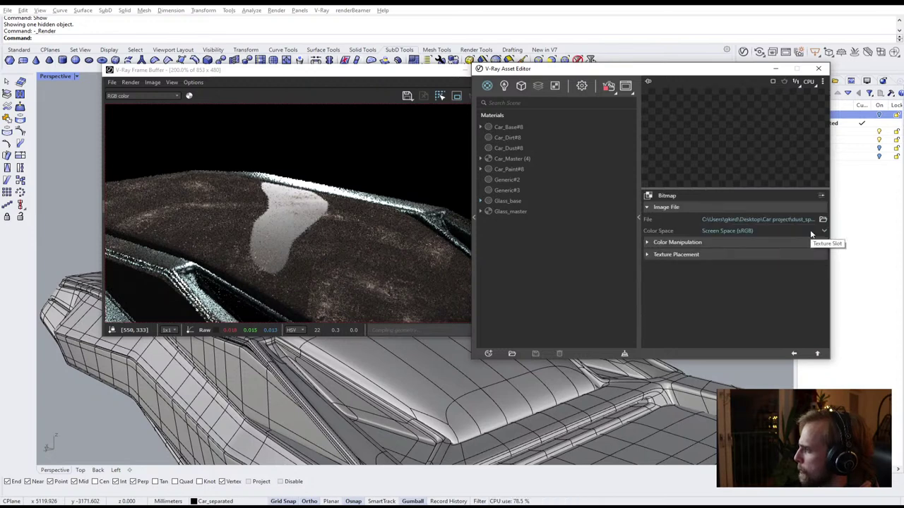
left_click(818, 354)
left_click(818, 354)
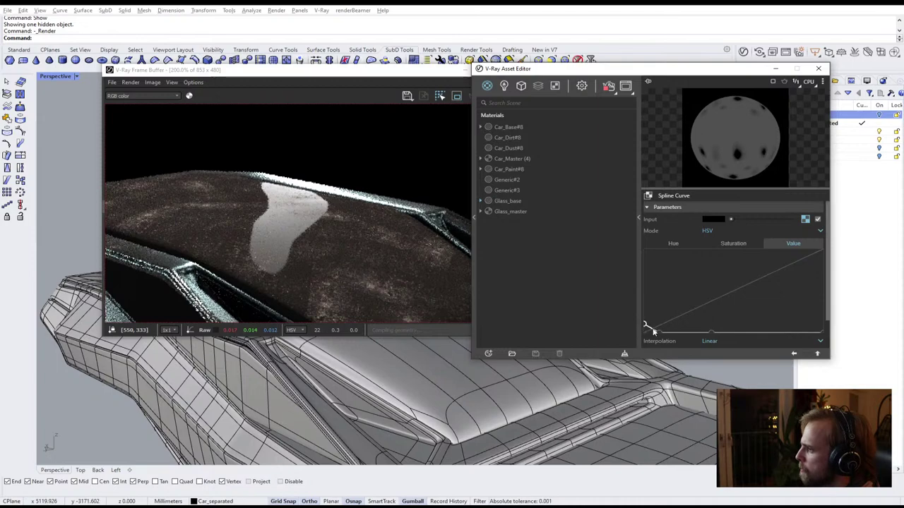
left_click_drag(653, 330, 649, 337)
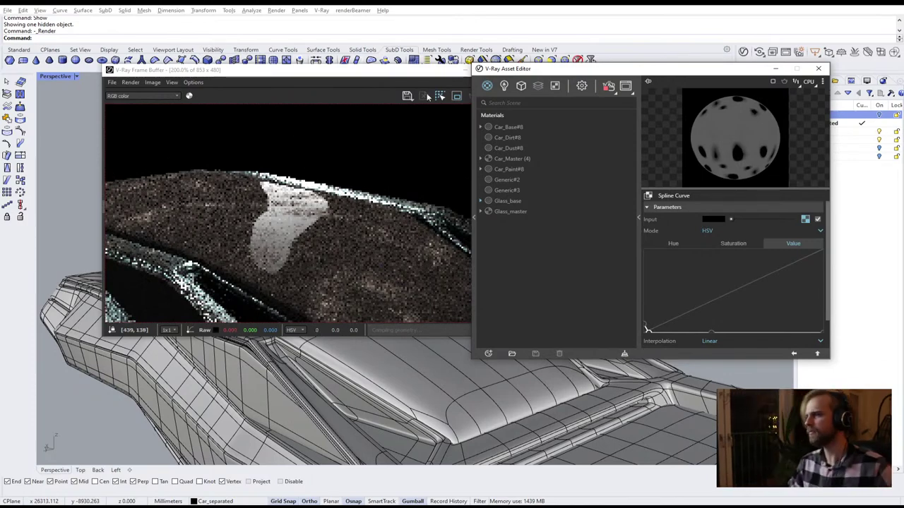
Check the glass in the render from the car's open engine end, and close the Asset Editor and frame buffer
right_click_drag(347, 339, 294, 331)
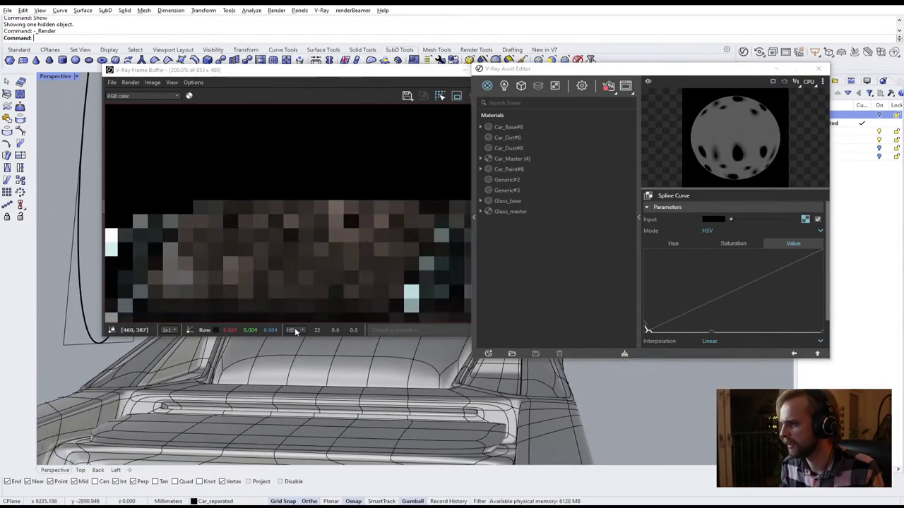
scroll(295, 331, "down", 1)
scroll(266, 360, "down", 3)
right_click_drag(267, 360, 254, 353)
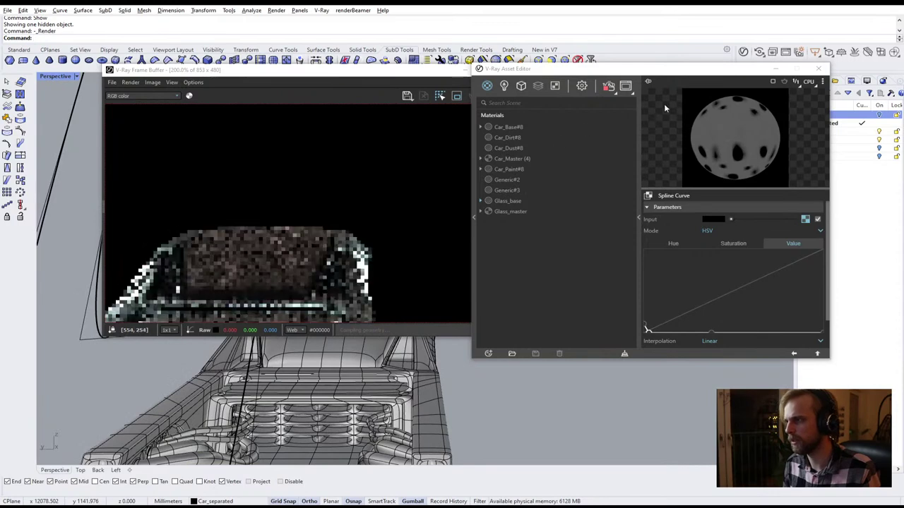
left_click(818, 69)
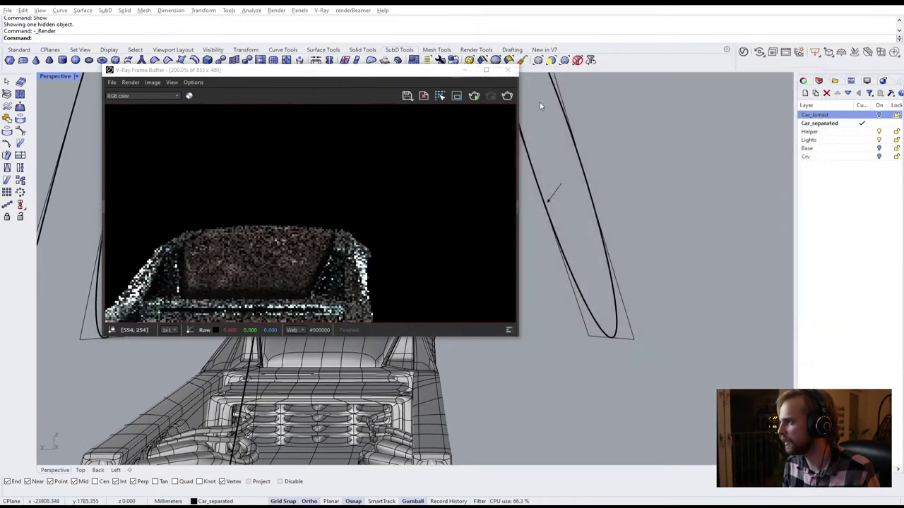
left_click(508, 69)
Examine the car's open engine end and its wheel to decide which parts still need materials, with the Asset Editor reopened
scroll(501, 197, "down", 8)
right_click_drag(460, 188, 400, 208)
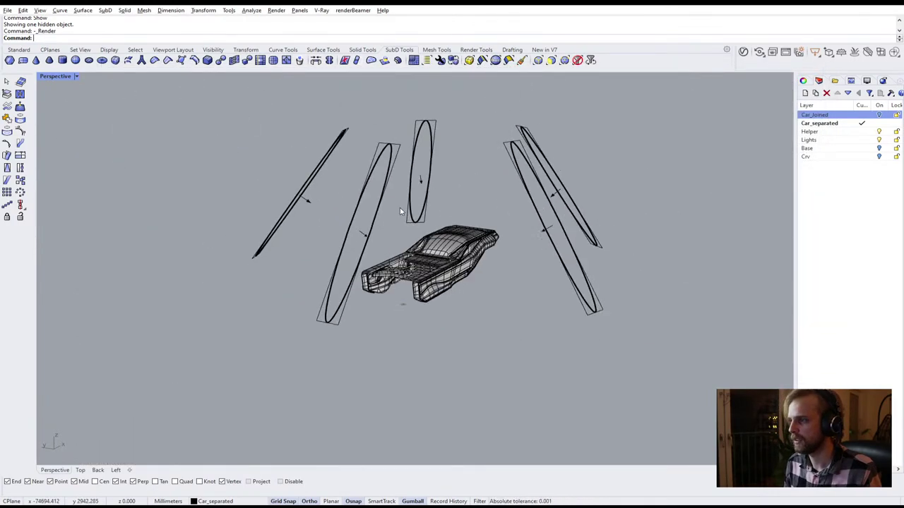
right_click_drag(459, 261, 579, 258)
scroll(468, 223, "up", 8)
scroll(378, 252, "up", 2)
right_click_drag(379, 252, 395, 282)
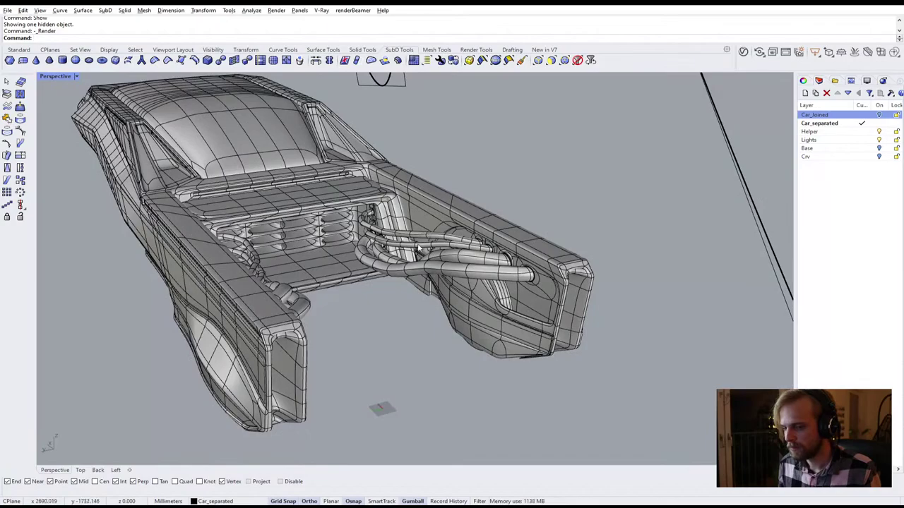
right_click_drag(418, 248, 503, 265)
left_click(743, 54)
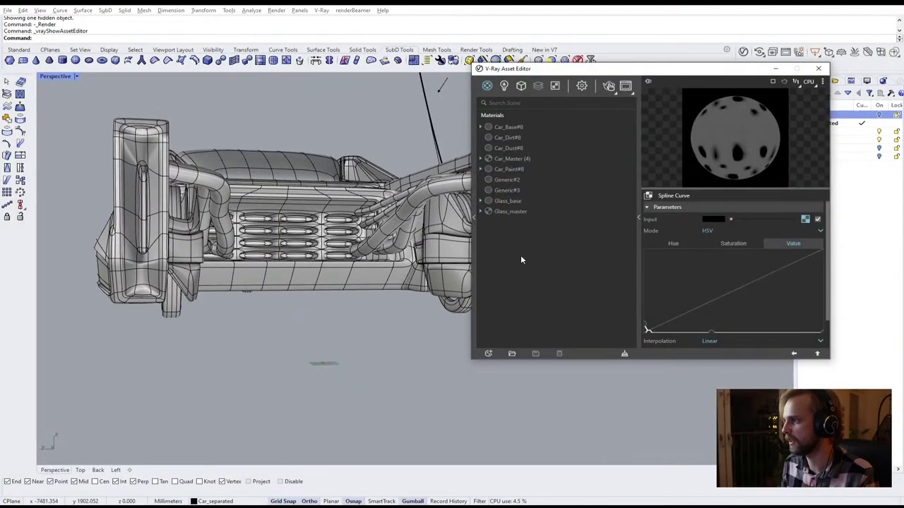
right_click_drag(125, 248, 282, 245)
scroll(313, 279, "up", 4)
left_click(319, 265)
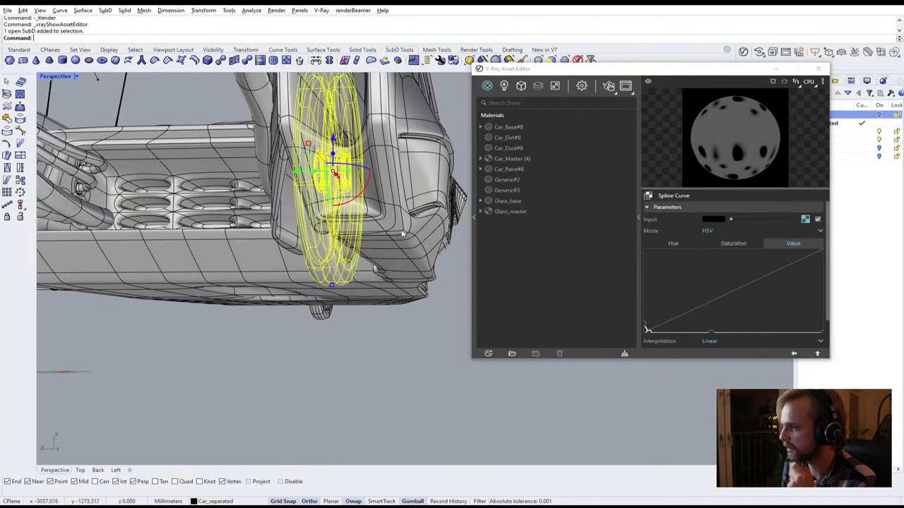
key("Escape")
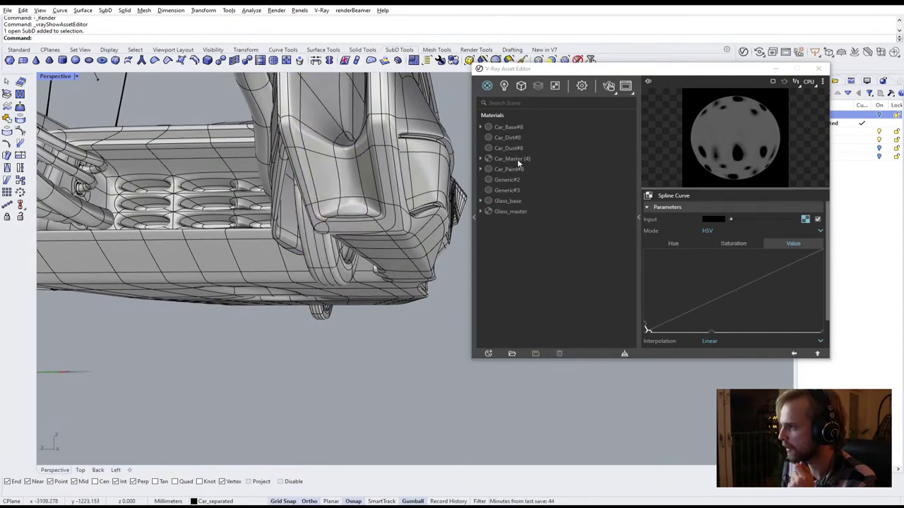
Review the existing materials and rename the dark Generic#3 material as Tires
left_click(514, 158)
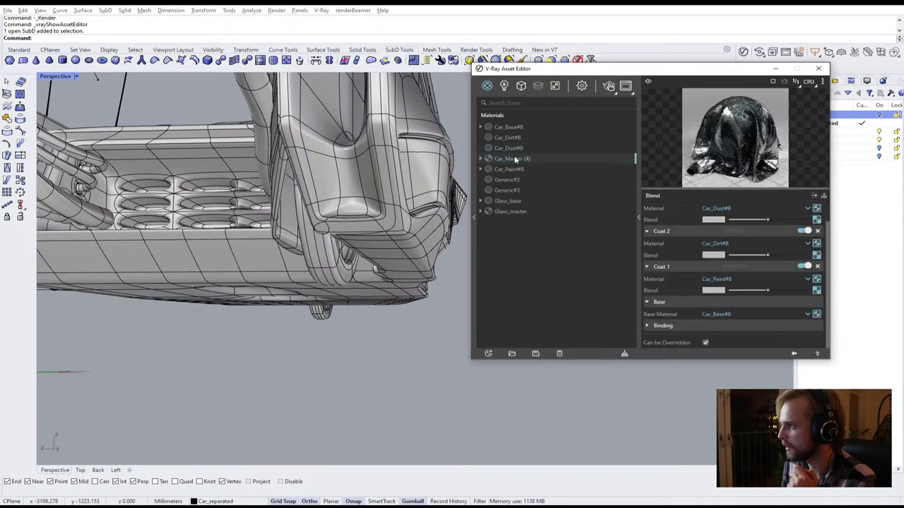
left_click(510, 179)
left_click(512, 191)
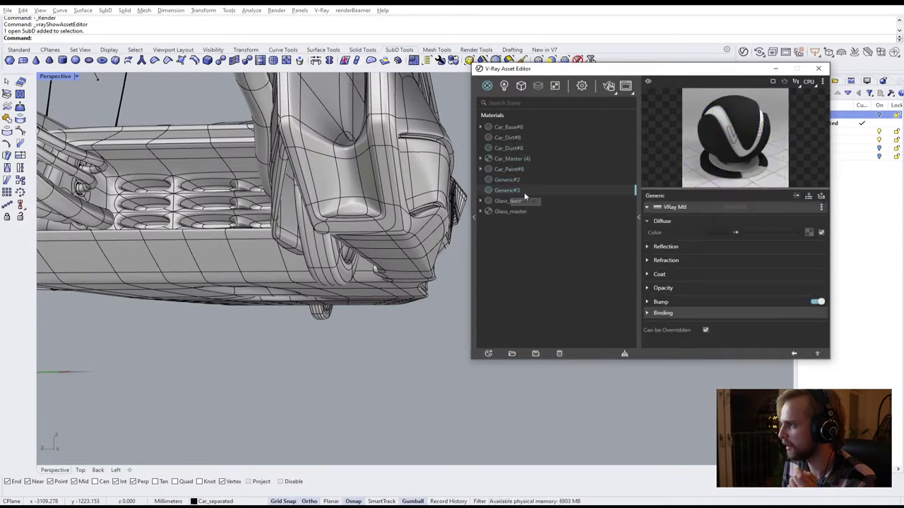
left_click(492, 136)
left_click(508, 127)
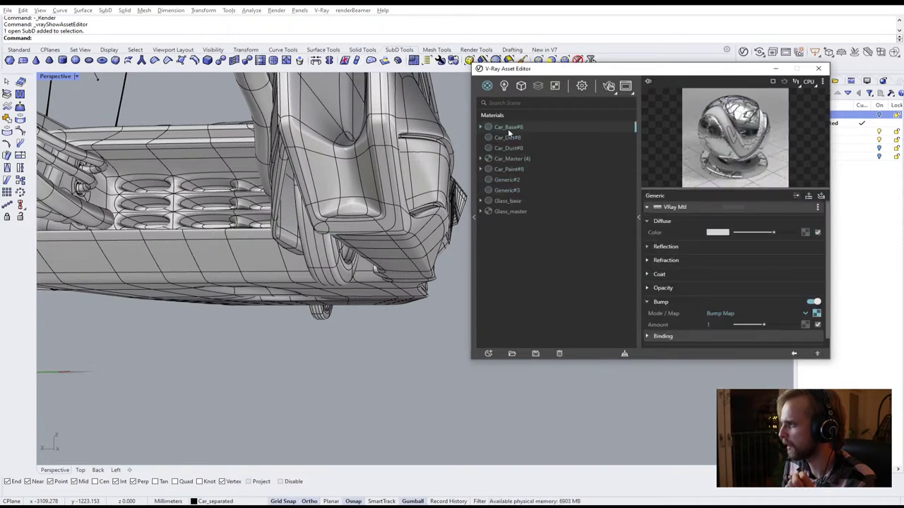
left_click(511, 190)
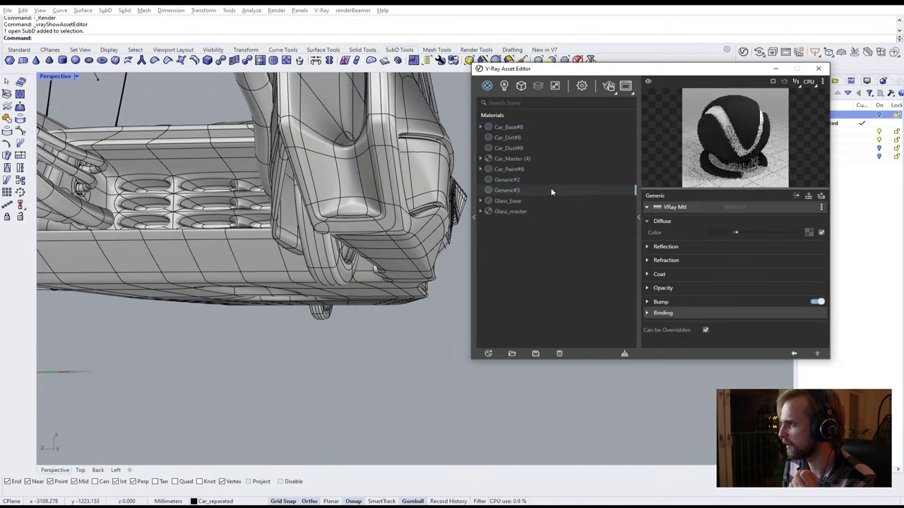
double_click(516, 192)
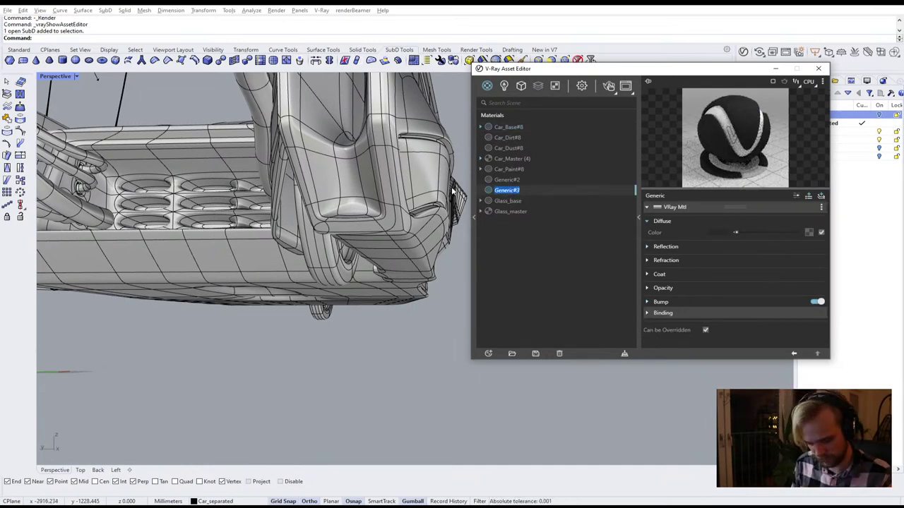
type("TTires")
key("Return")
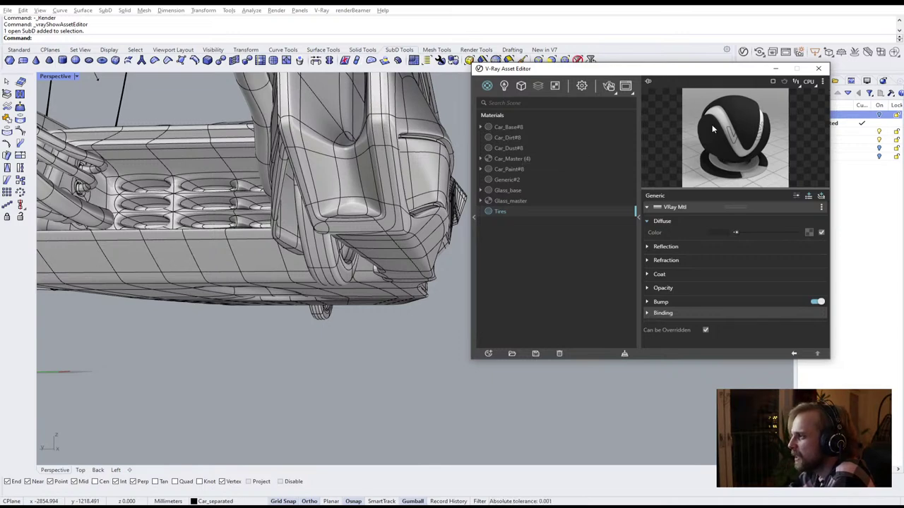
Copy the dirt blend texture from Coat 2 of Car_Master and paste it as a copy into the Tires diffuse color slot
left_click(506, 138)
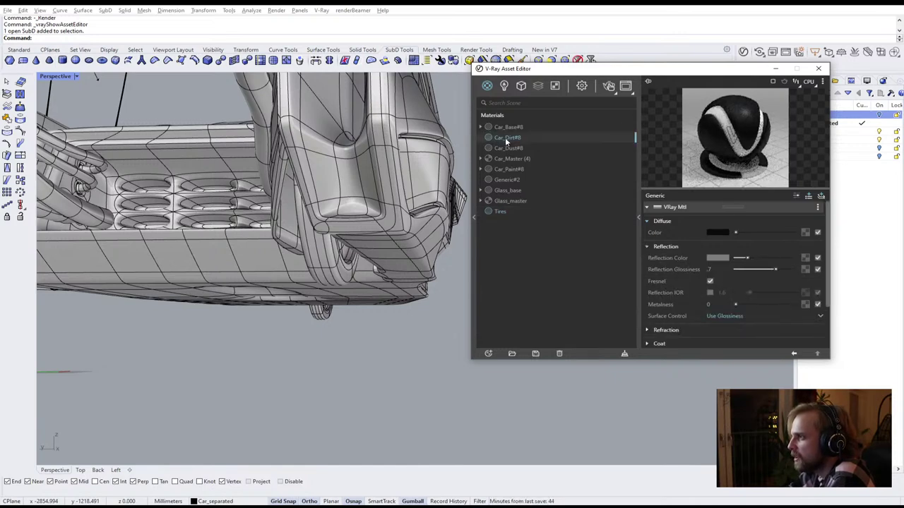
left_click(507, 147)
left_click(511, 159)
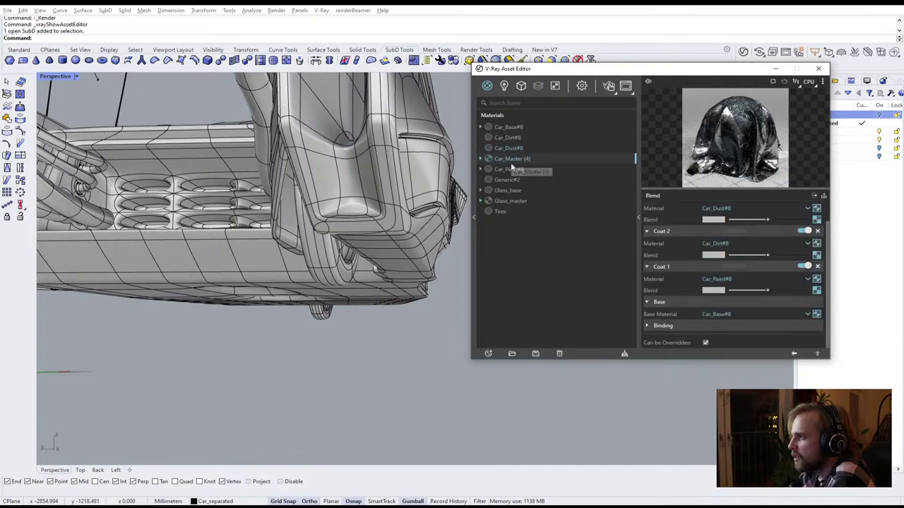
left_click(511, 171)
left_click(511, 158)
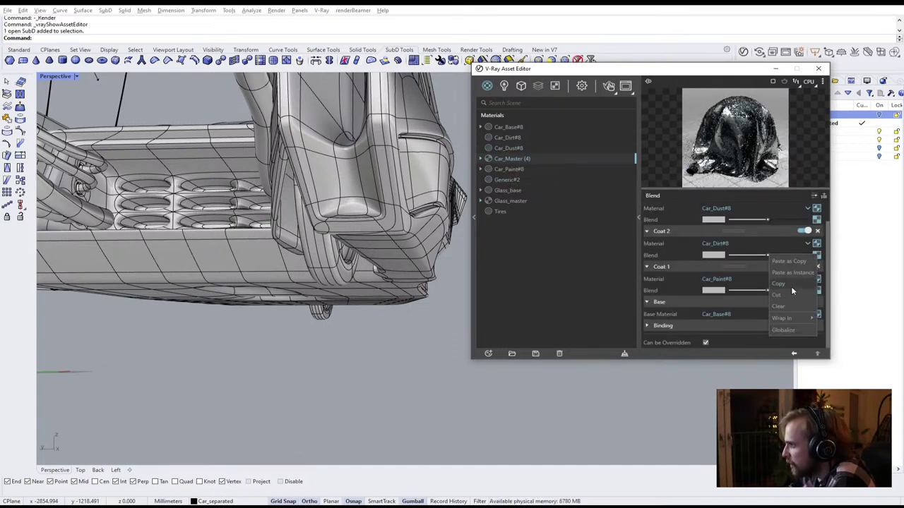
left_click(499, 211)
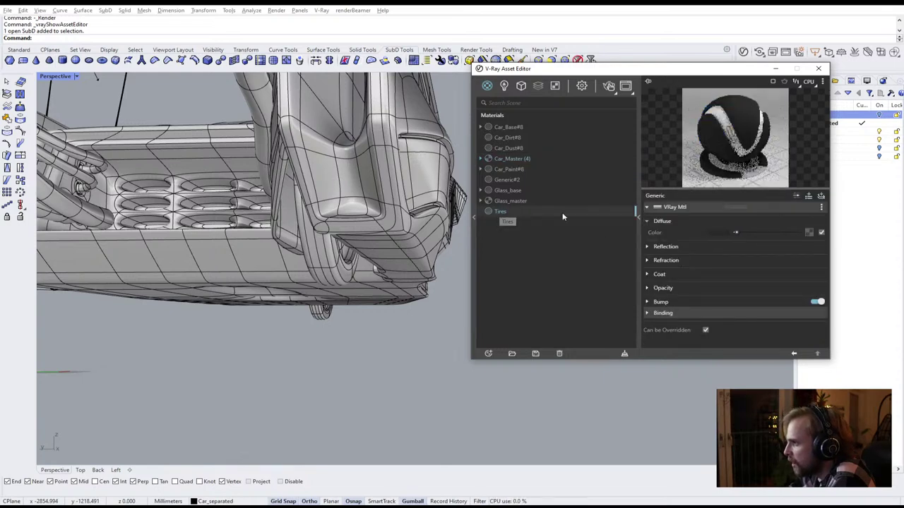
right_click(809, 233)
left_click(798, 241)
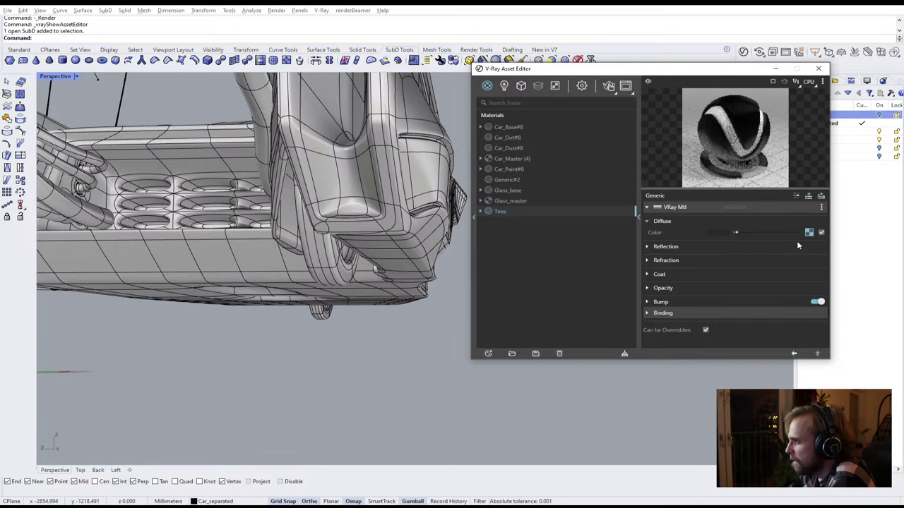
Inspect the pasted Dirt texture's Tri-Planar input and clear the texture from its Occluded Color slot
left_click(809, 233)
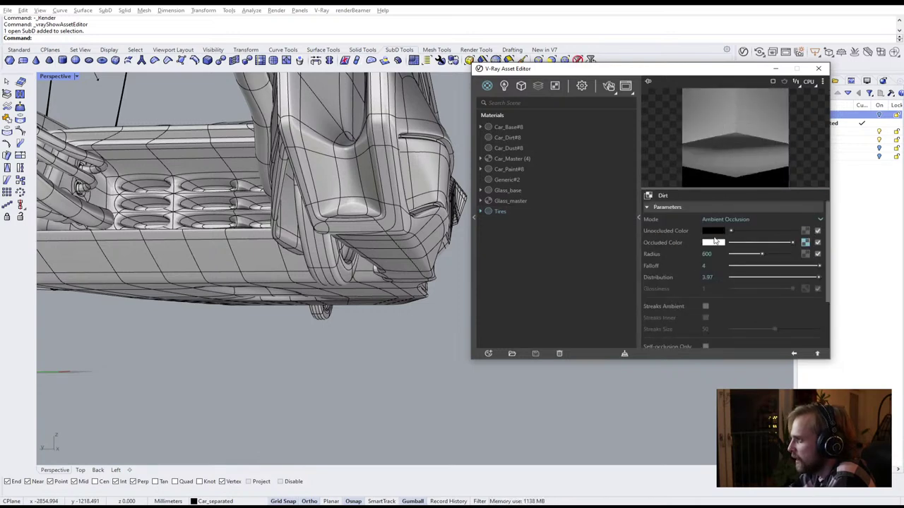
left_click(805, 243)
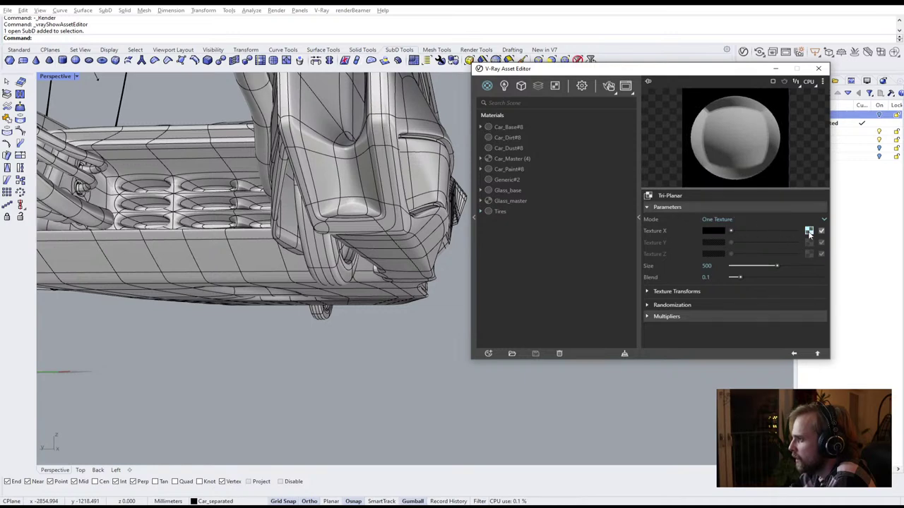
left_click(808, 232)
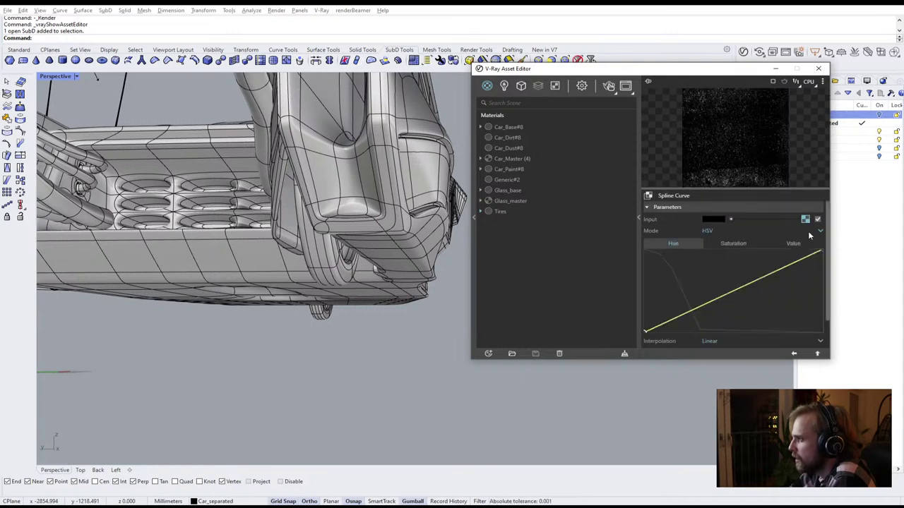
left_click(817, 354)
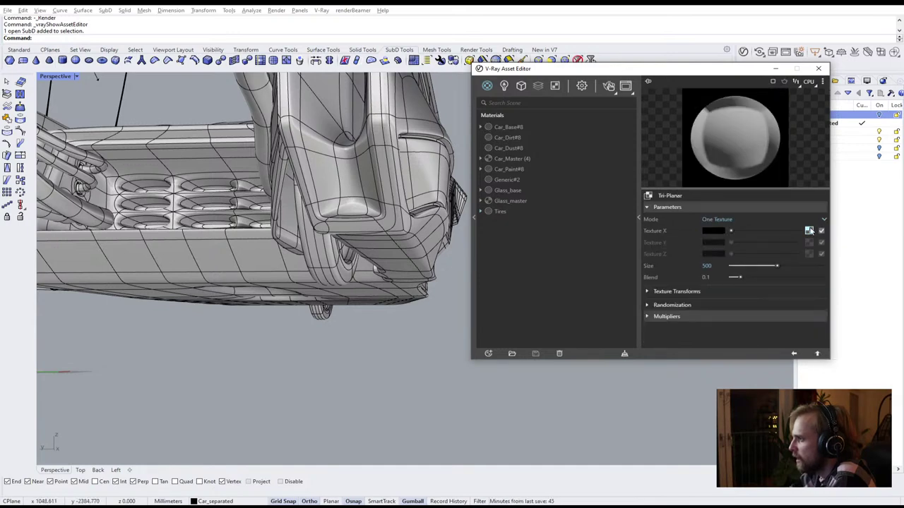
left_click(818, 354)
right_click(802, 245)
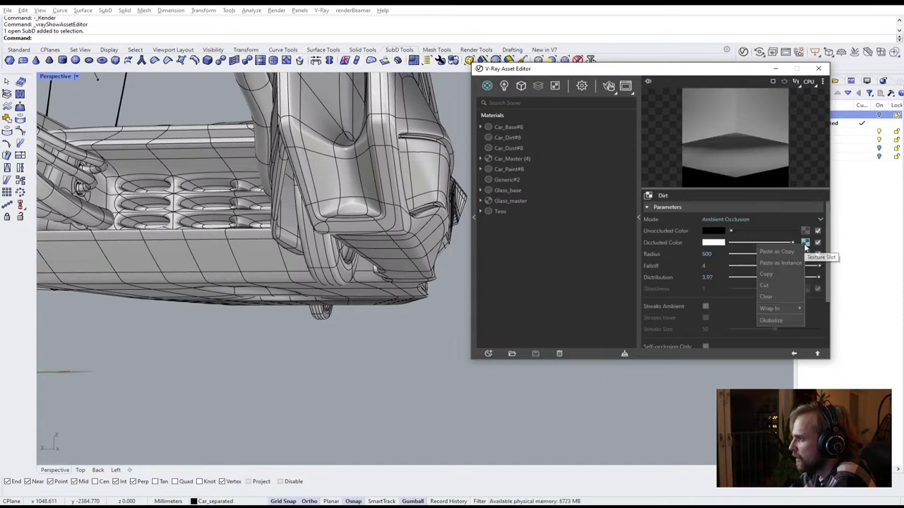
left_click(785, 296)
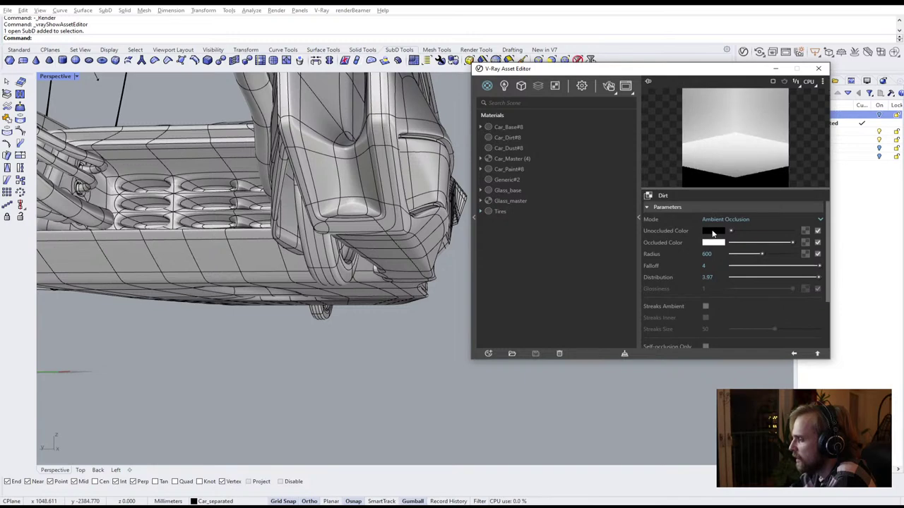
Set the Dirt texture's Occluded Color to black and its Unoccluded Color to dark grey, and return to the Tires material
left_click(730, 243)
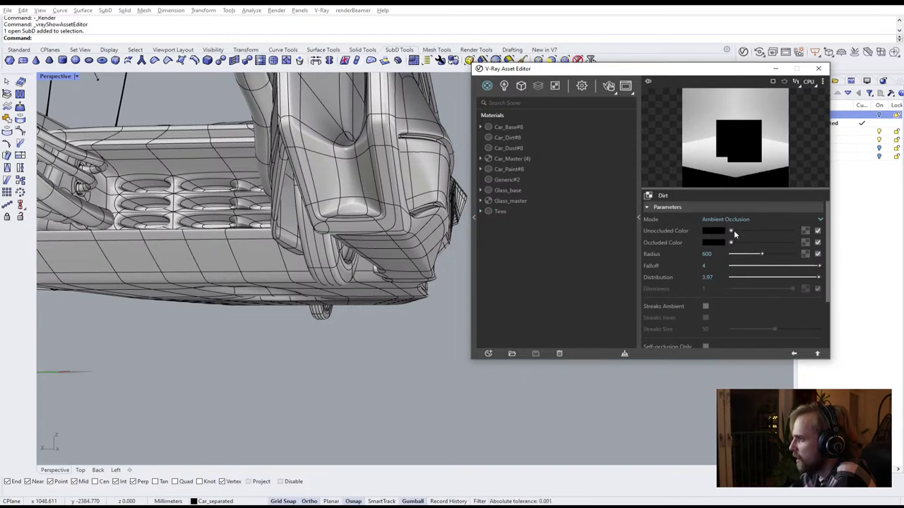
mouse_move(732, 231)
left_mouse_down()
mouse_move(758, 233)
mouse_move(734, 237)
left_mouse_up()
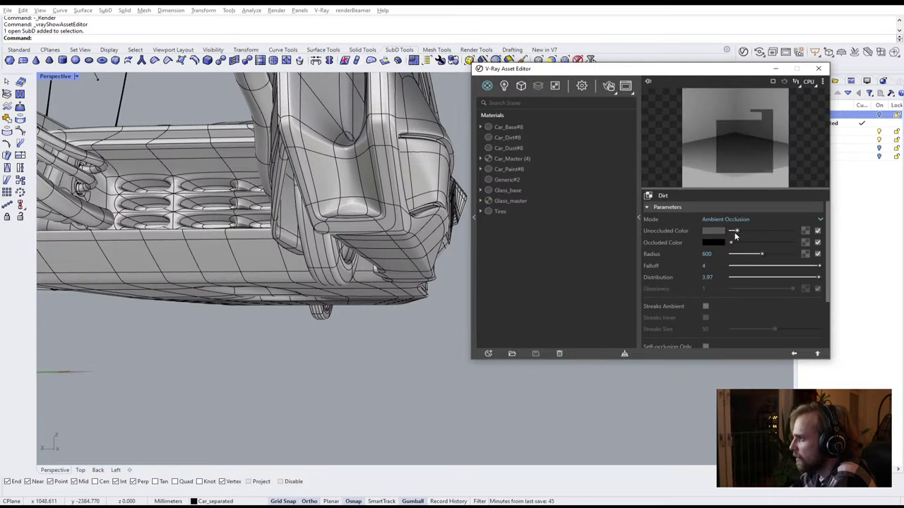
left_click(818, 355)
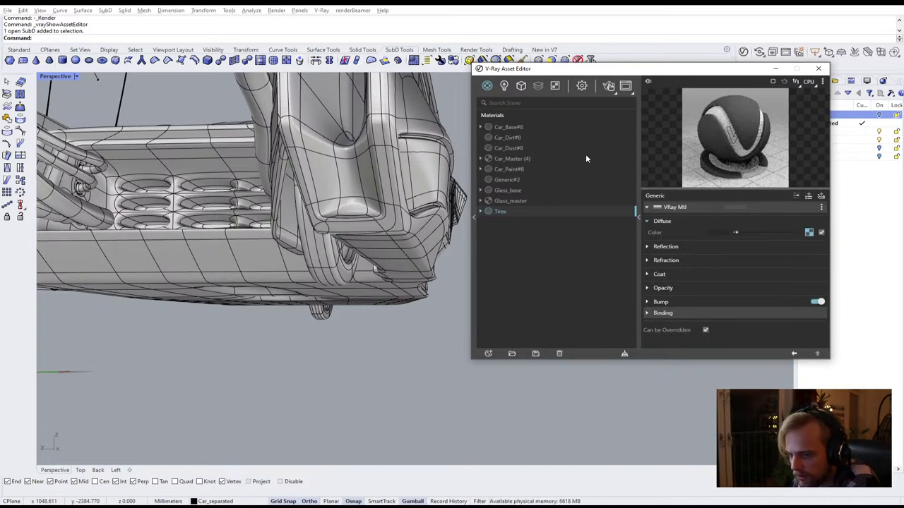
Examine the bundle of engine pipes beside the grille by selecting them one after another, and clear the selection
right_click_drag(406, 202, 314, 218)
right_click_drag(274, 210, 367, 233)
left_click(386, 166)
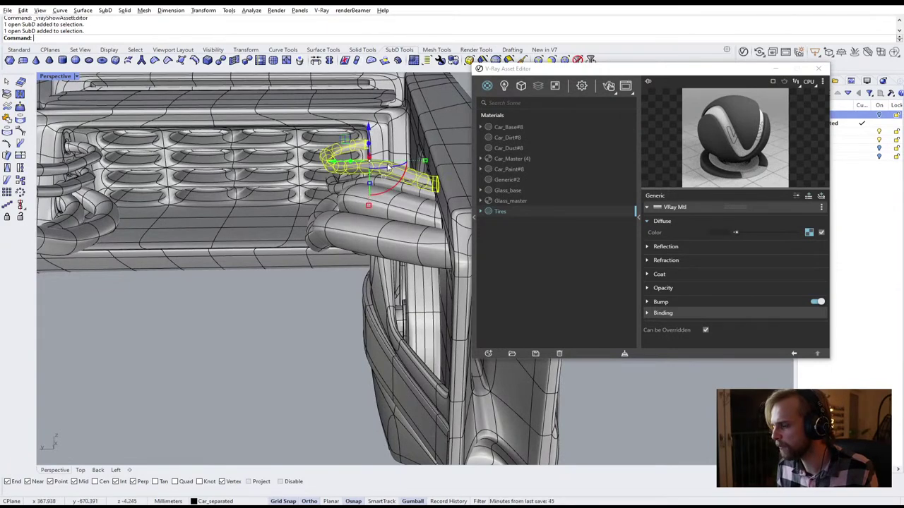
left_click(418, 192, "shift")
left_click(422, 212, "shift")
left_click(416, 242, "shift")
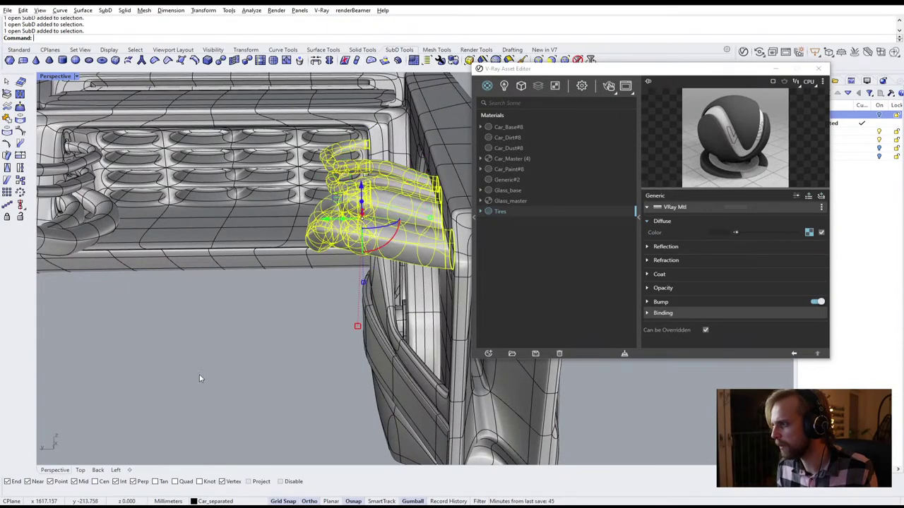
left_click(200, 379)
Rename the blue Generic#2 material as Pipes
left_click(501, 181)
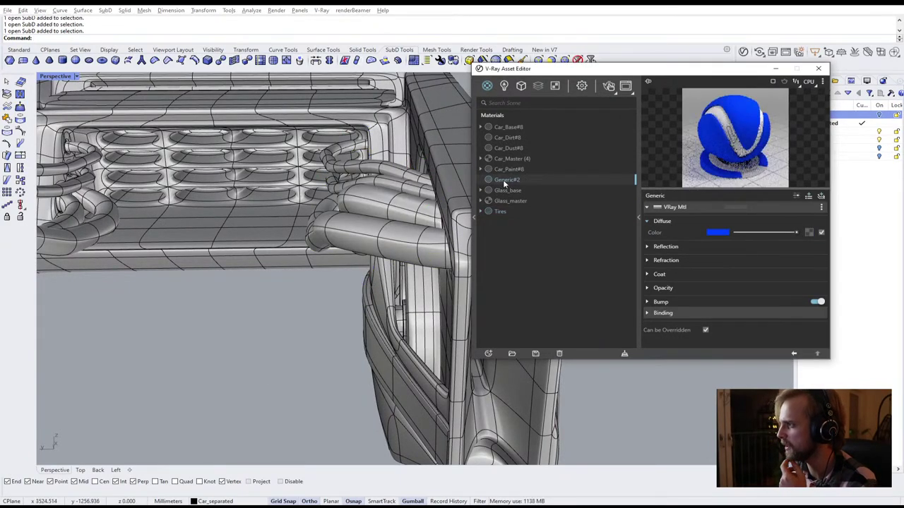
double_click(504, 179)
type("P")
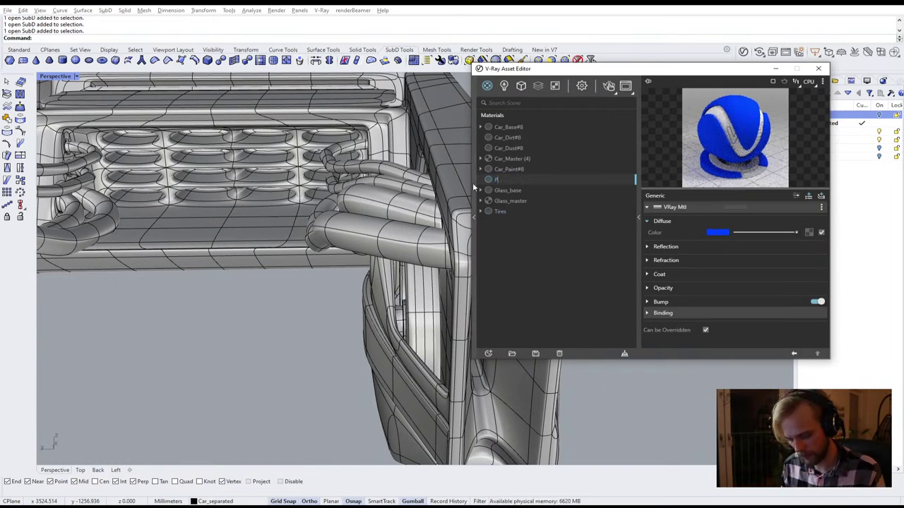
type("ipes")
key("Return")
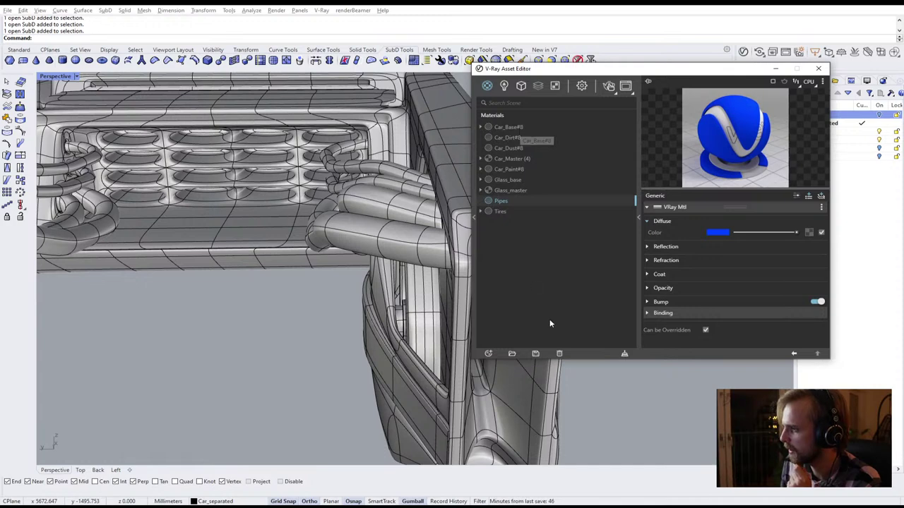
Permanently delete the blue Pipes material and dismiss the list of new material types
left_click(561, 354)
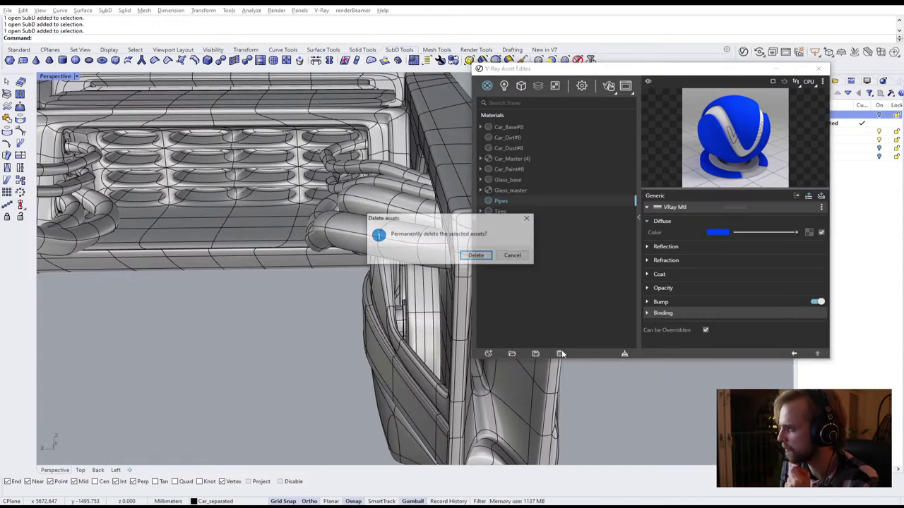
left_click(475, 255)
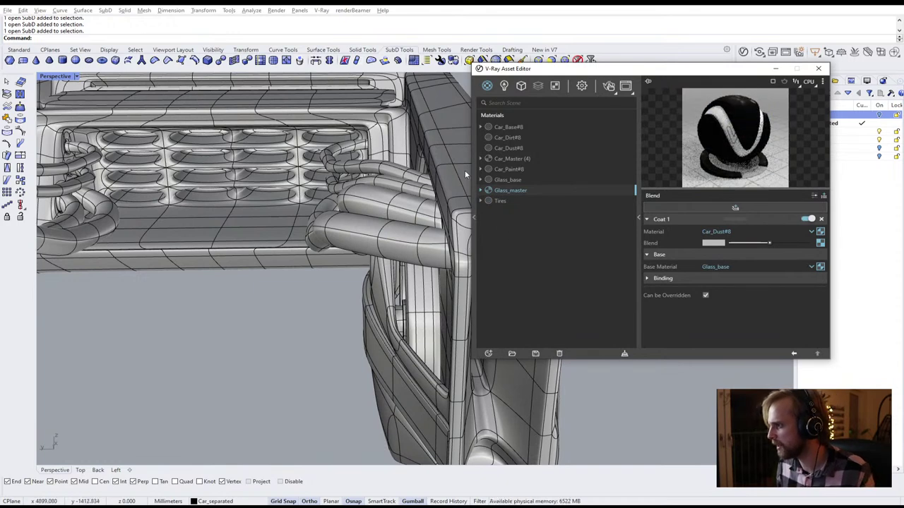
left_click(488, 354)
mouse_move(504, 342)
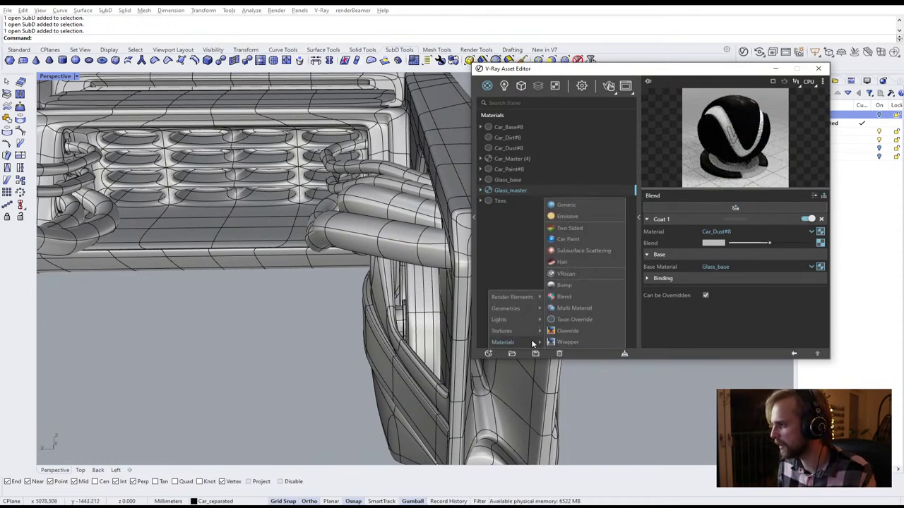
left_click(525, 268)
Duplicate the Car_Master blend material as the starting point for the pipes
left_click(504, 159)
right_click(505, 161)
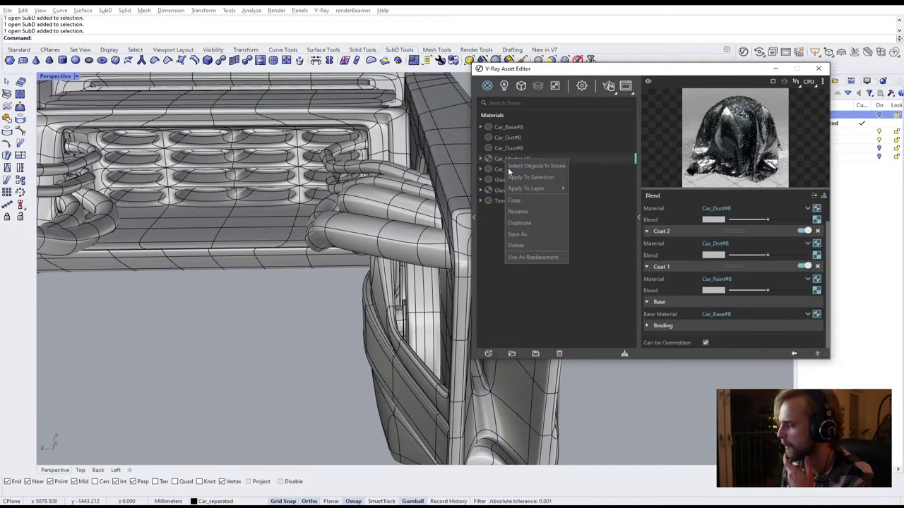
left_click(554, 223)
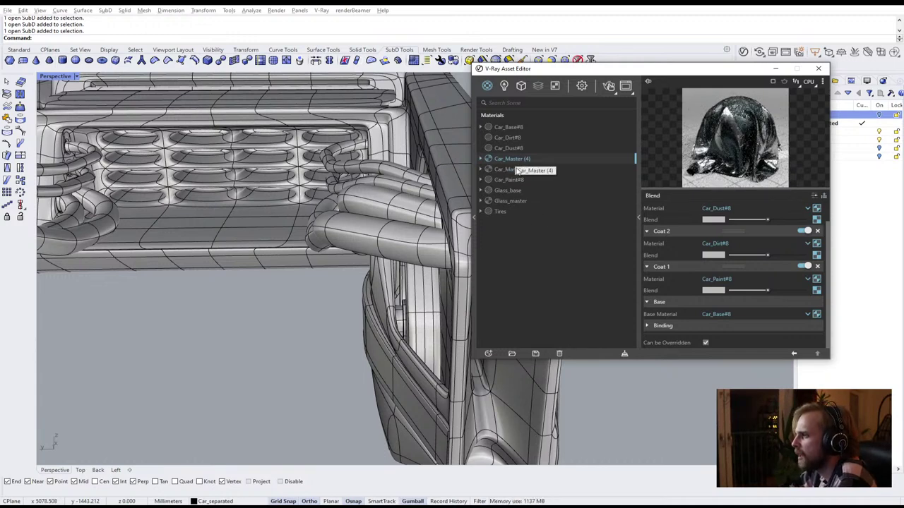
Rename the duplicated blend material as Pipe_Master and disable its Coat 1 paint layer
left_click(526, 170)
double_click(520, 168)
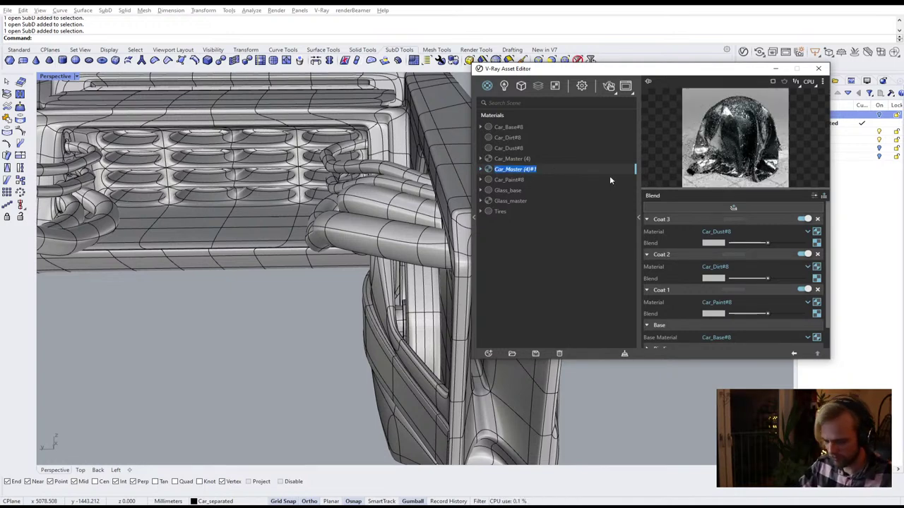
type("Pipe_Mat")
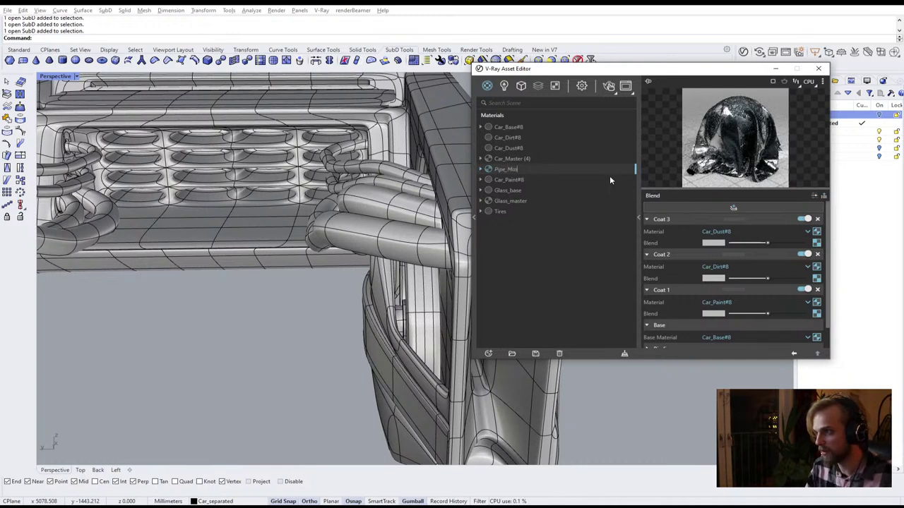
key("Escape")
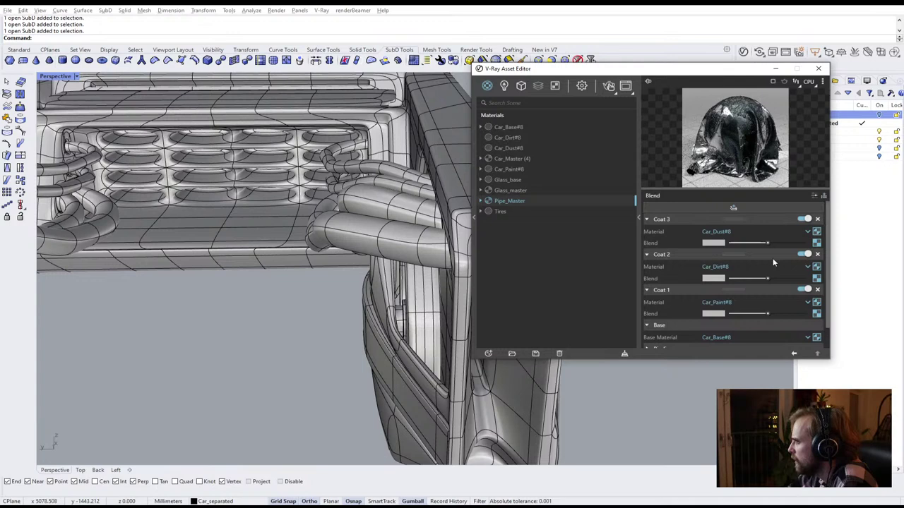
left_click(805, 290)
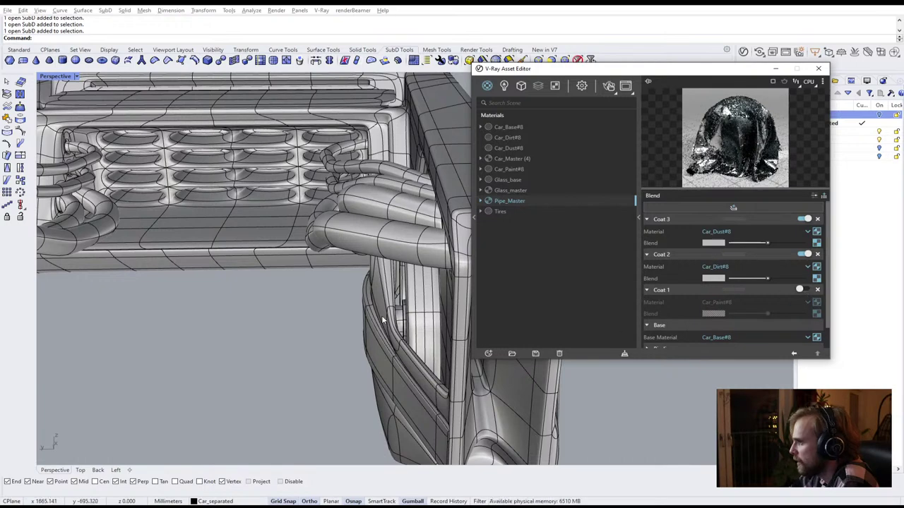
Apply the Pipe_Master material to the four engine pipes on each side of the grille, and clear the selection
right_click_drag(399, 267, 416, 279)
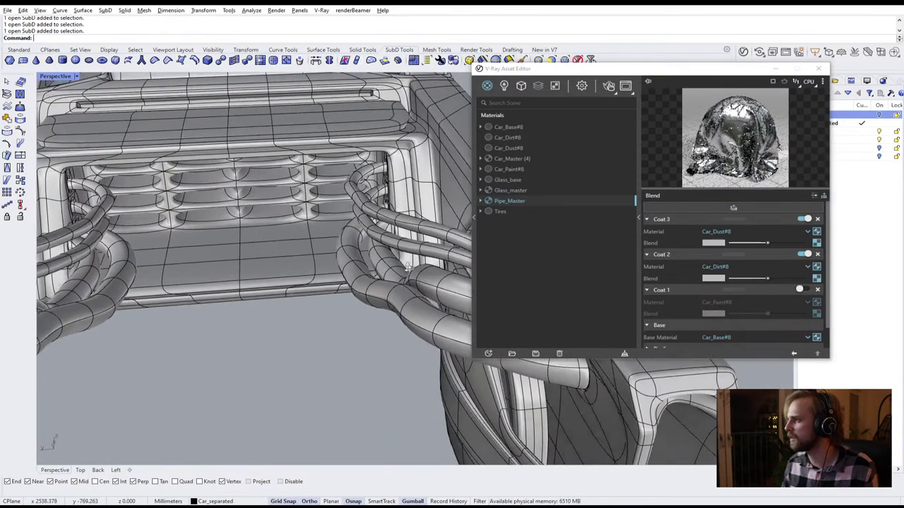
left_click(416, 226)
scroll(374, 233, "up", 5)
left_click(392, 240, "shift")
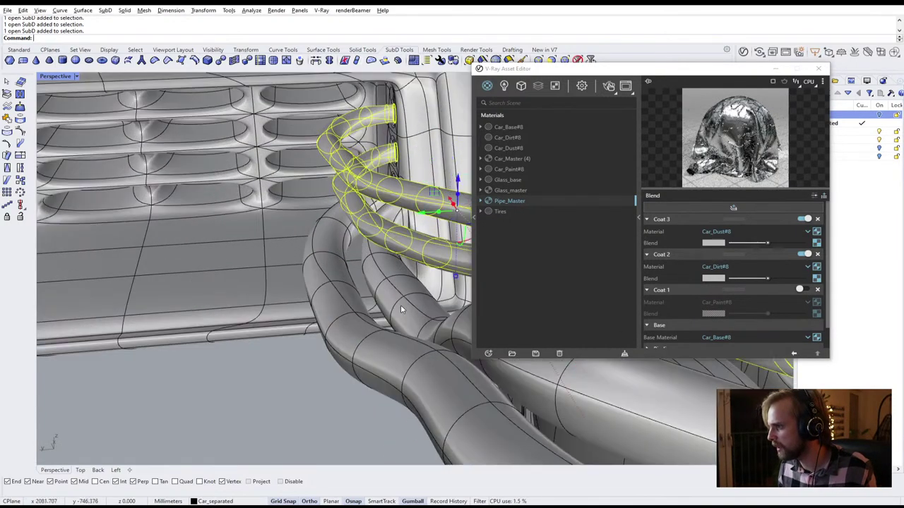
left_click(402, 307, "shift")
left_click(356, 340, "shift")
scroll(356, 341, "down", 5)
right_click_drag(299, 326, 240, 318)
scroll(135, 258, "up", 3)
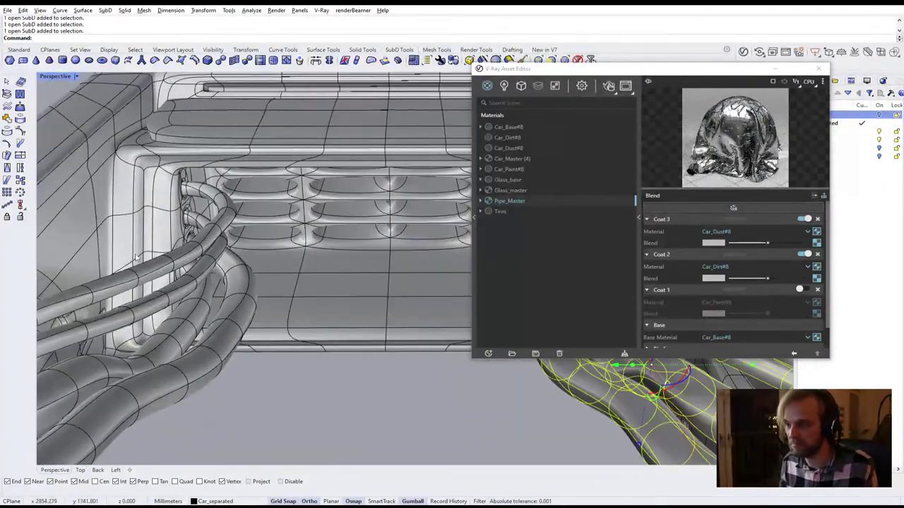
left_click(167, 269, "shift")
left_click(179, 291, "shift")
left_click(183, 325, "shift")
left_click(216, 351, "shift")
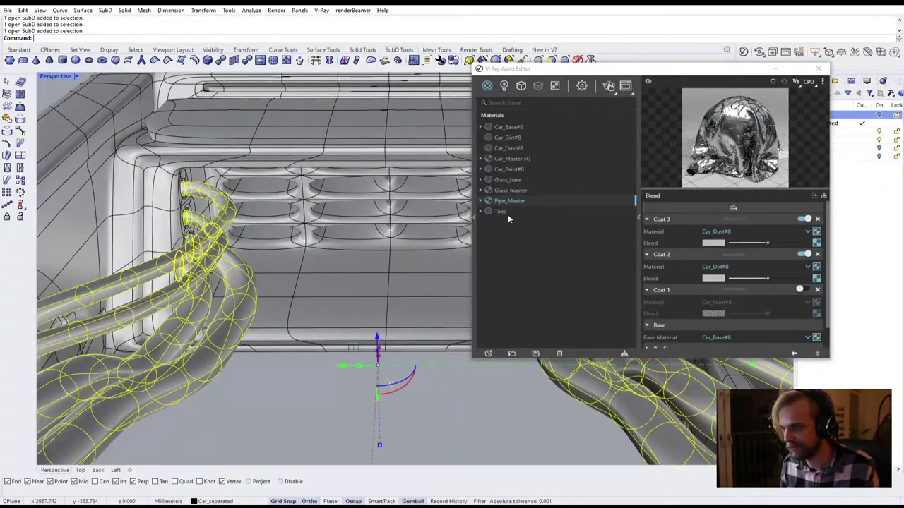
left_click(511, 202)
right_click(511, 202)
left_click(525, 219)
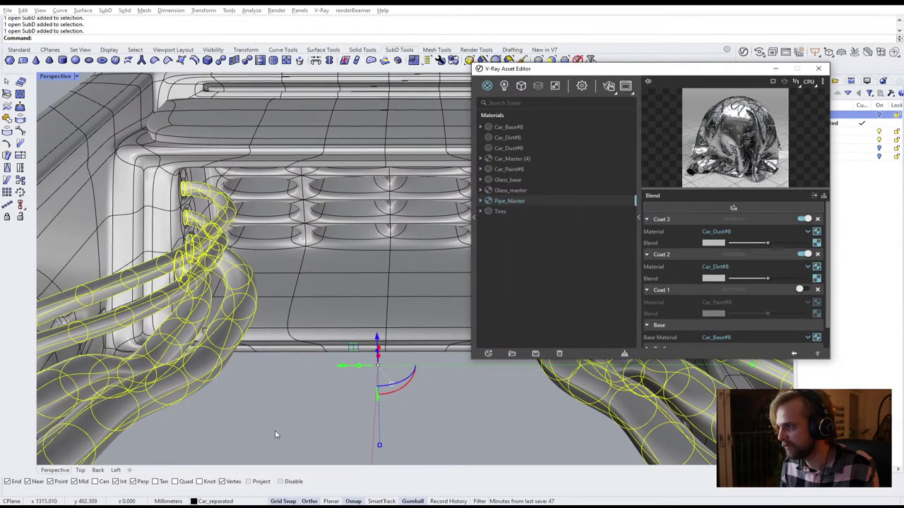
left_click(277, 430)
Start an interactive render and check the car's materials from the front and the side
scroll(288, 392, "down", 2)
right_click_drag(288, 388, 240, 324)
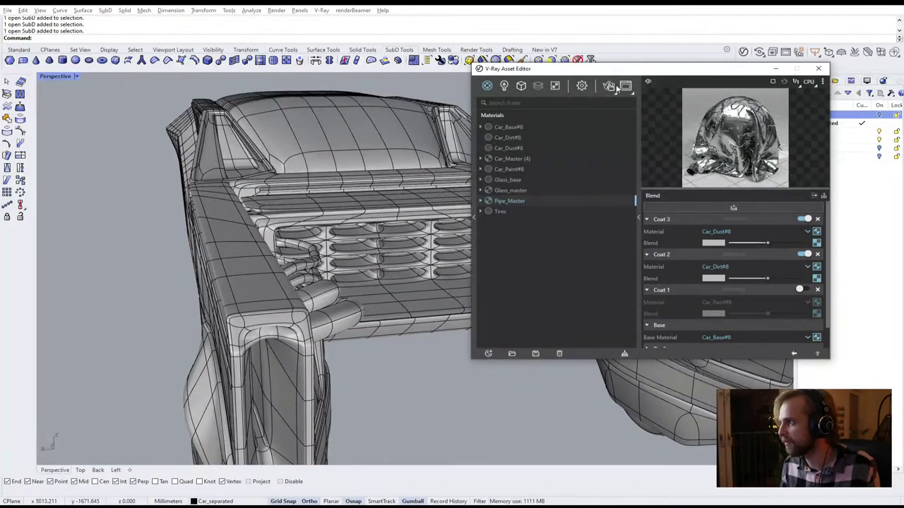
left_click(608, 86)
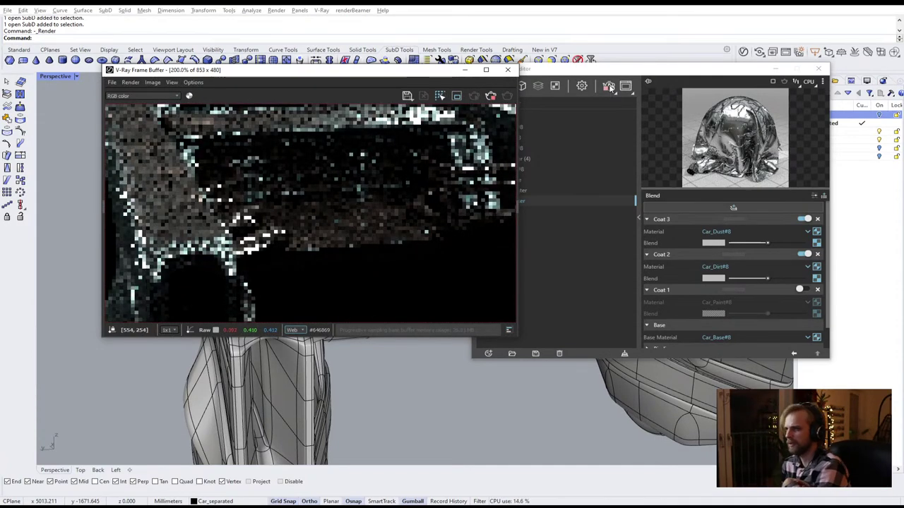
scroll(396, 216, "down", 1)
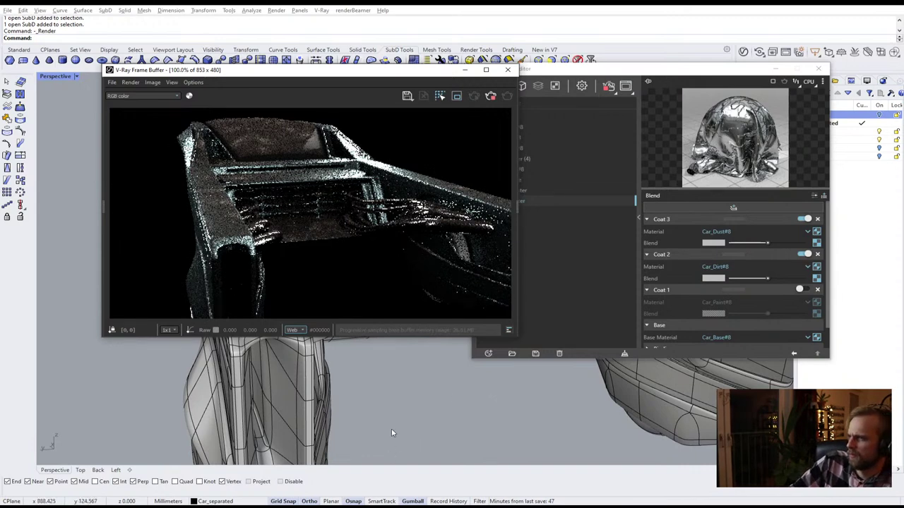
right_click_drag(413, 410, 350, 386)
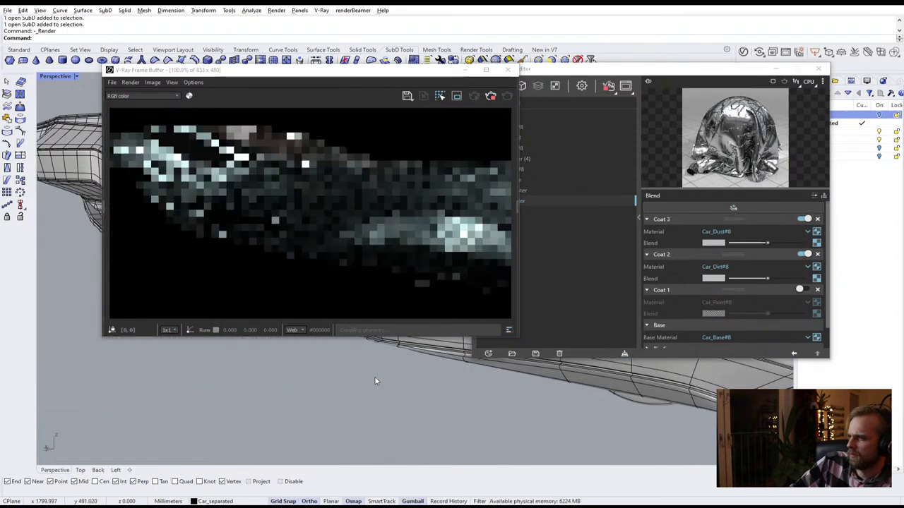
right_click_drag(413, 377, 350, 387)
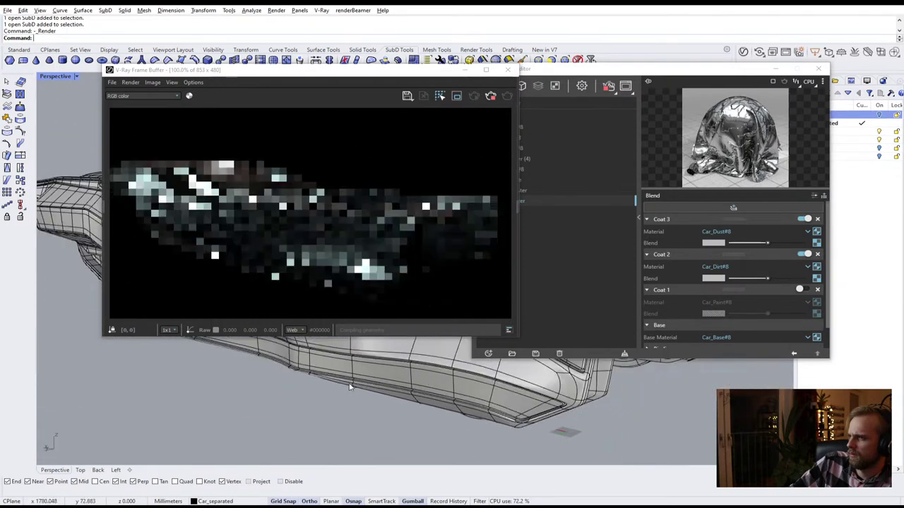
Change the diffuse color of the Car_Dust#8 material to a nearly neutral light grey
left_click(565, 154)
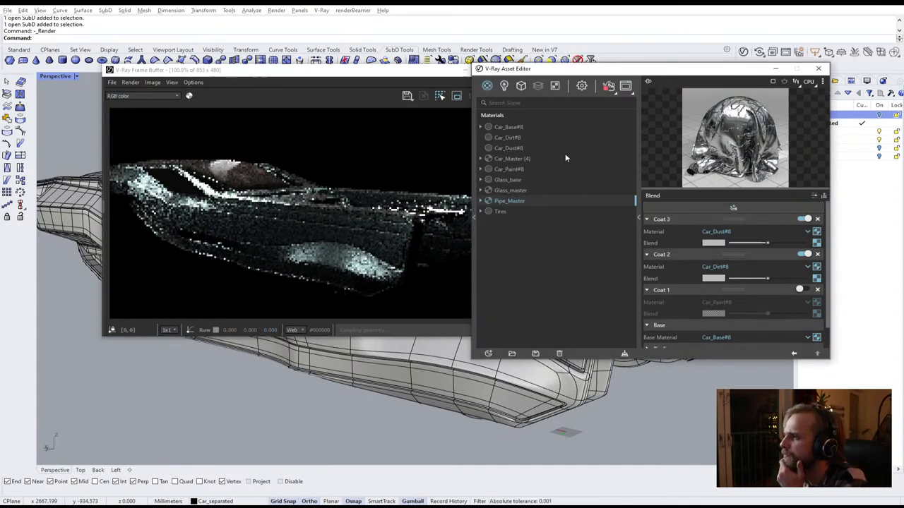
left_click(528, 148)
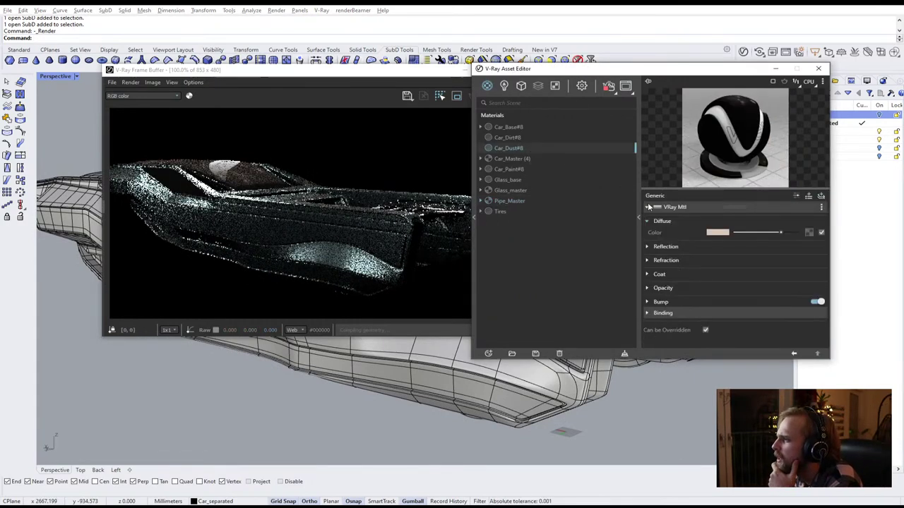
left_click(717, 232)
mouse_move(322, 199)
left_mouse_down()
mouse_move(301, 219)
mouse_move(306, 209)
left_mouse_up()
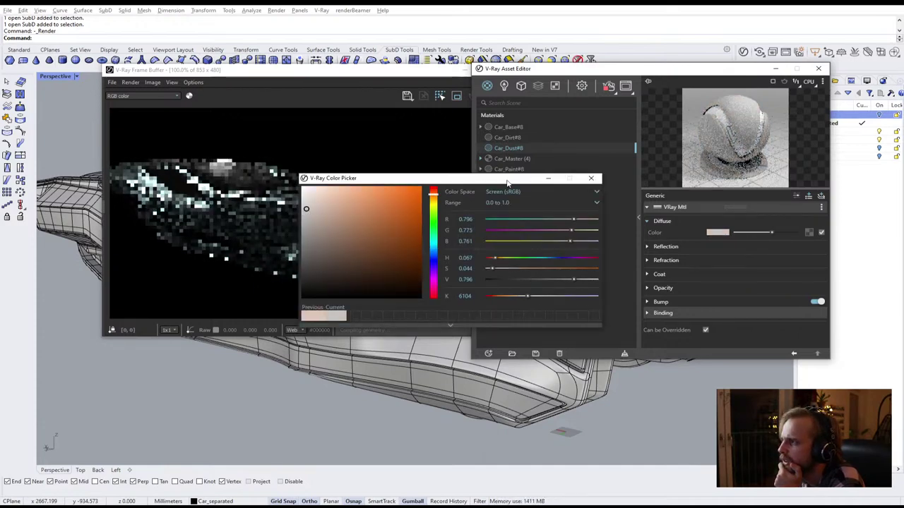
left_click_drag(306, 209, 304, 204)
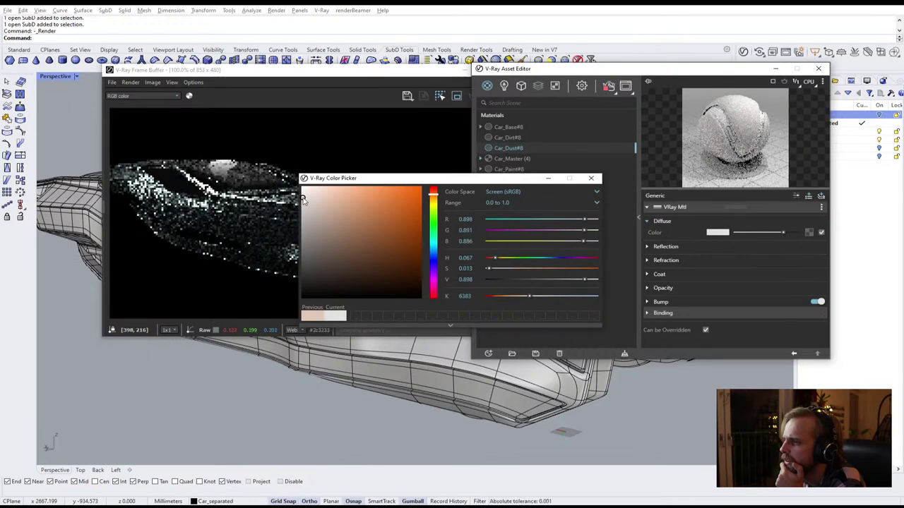
left_click(590, 178)
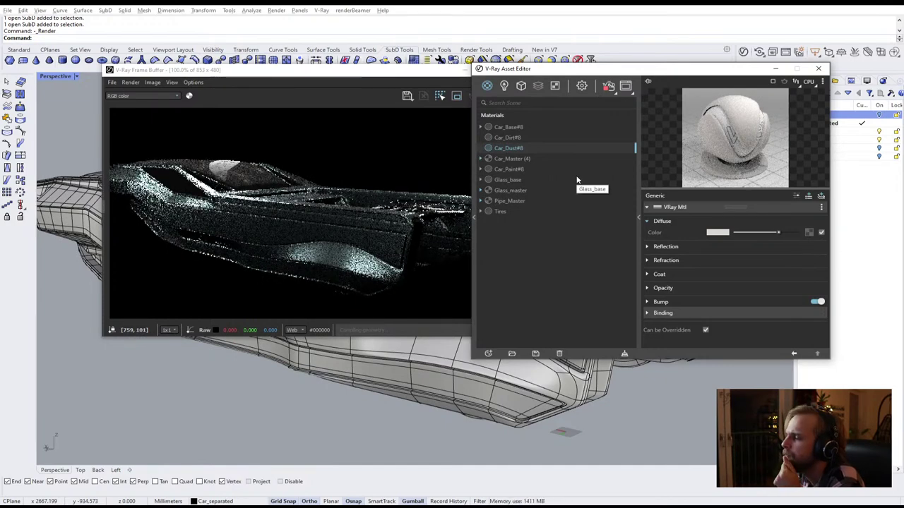
Set the diffuse color of the Car_Dirt#8 material to a dark brown-grey of R 0.14, G 0.123, B 0.118
left_click(504, 137)
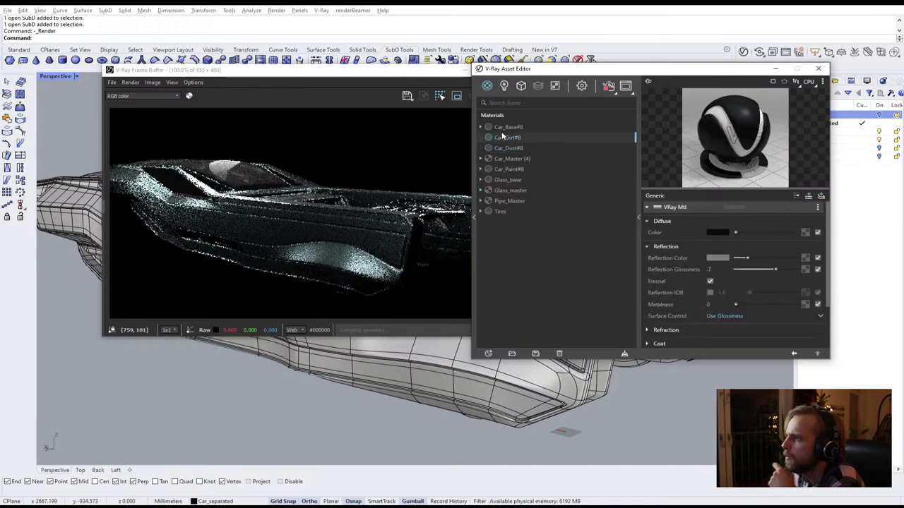
left_click(722, 233)
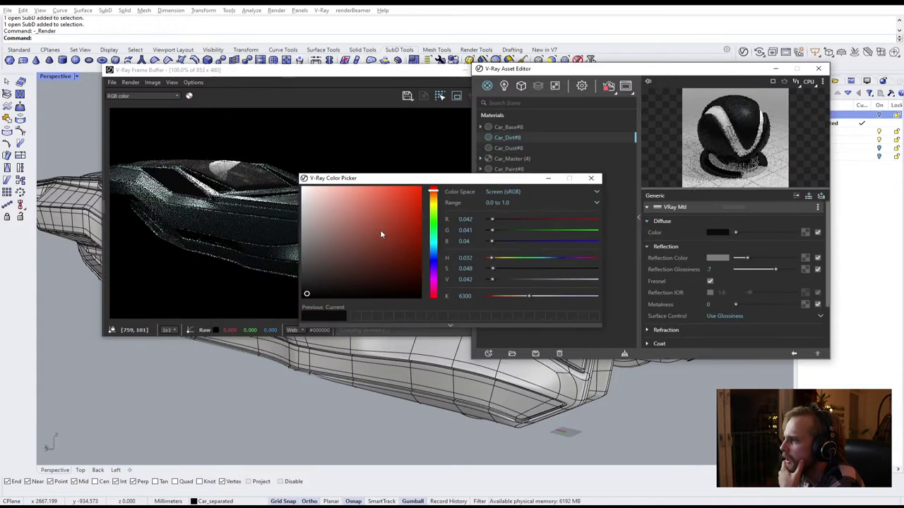
left_click(317, 285)
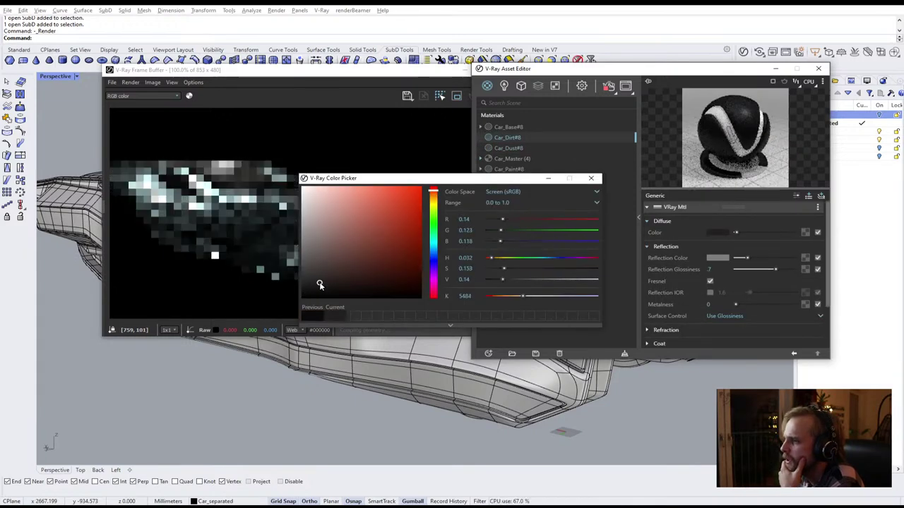
left_click(591, 179)
Minimize the Asset Editor, move the render window aside and add a V-Ray infinite plane as the ground
right_click_drag(469, 403, 434, 388)
right_click_drag(360, 369, 509, 288)
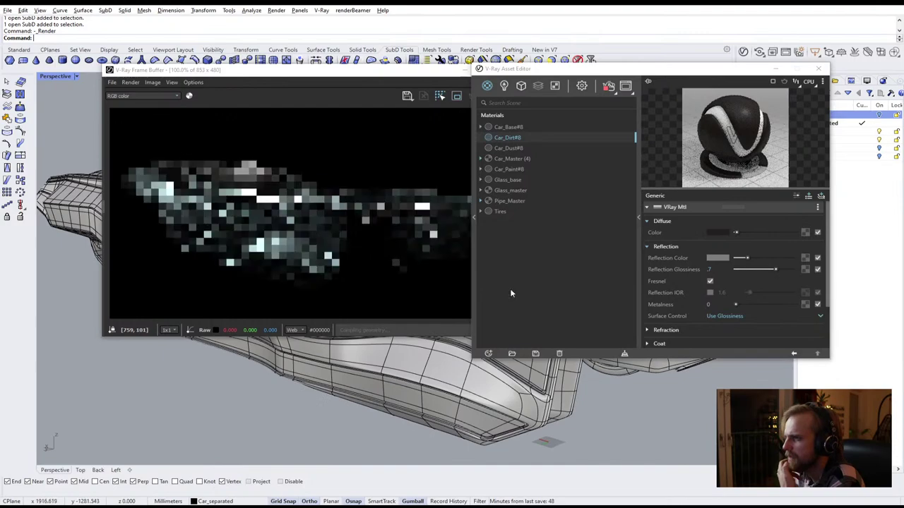
left_click(774, 69)
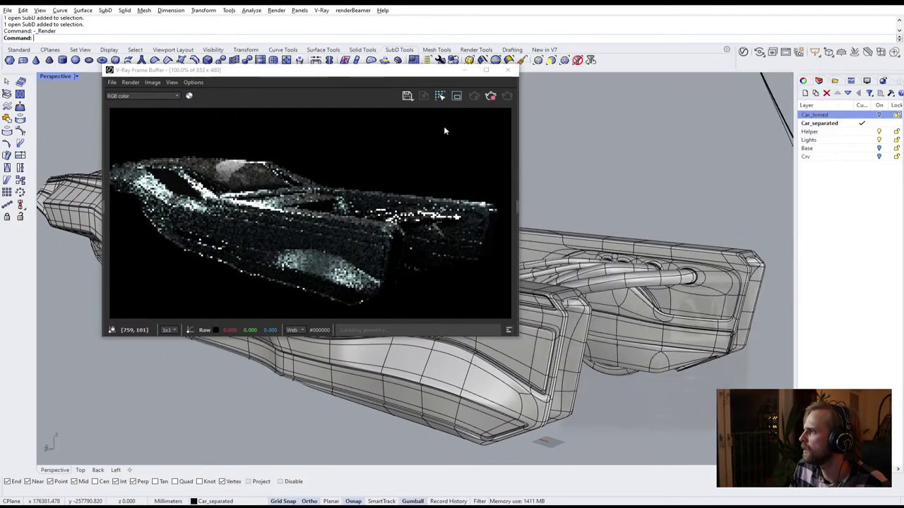
left_click_drag(358, 71, 749, 102)
scroll(466, 202, "down", 6)
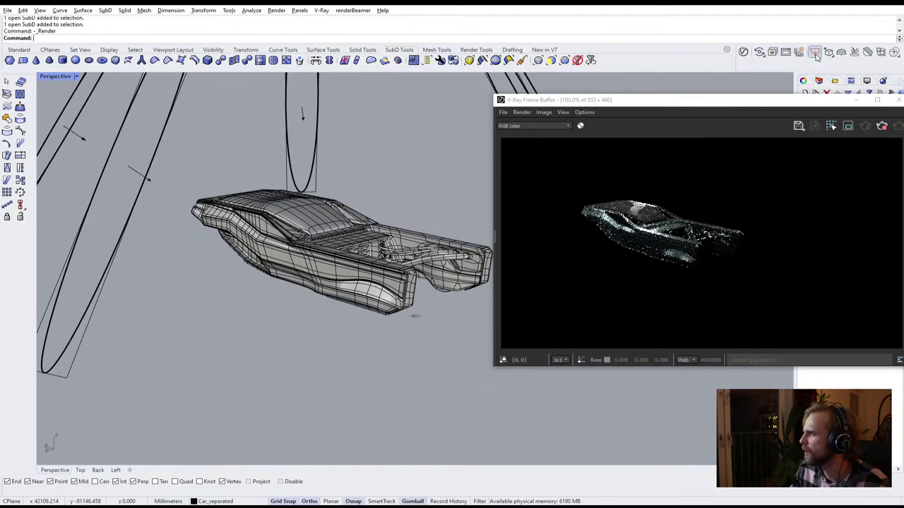
left_click(841, 52)
Raise the infinite ground plane closer to the car's underside
right_click_drag(379, 242, 345, 284)
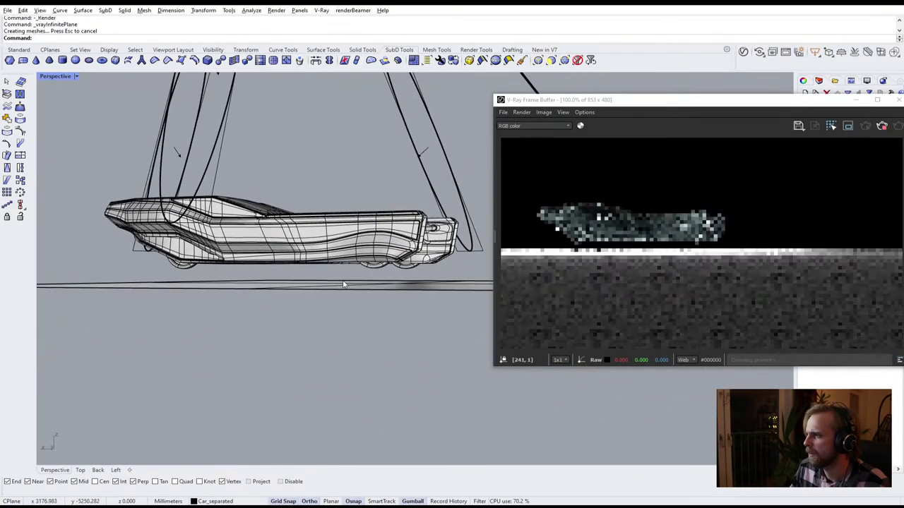
left_click(345, 285)
left_click_drag(398, 257, 399, 247)
Apply the Glass_base material to the selected ground plane and minimize the Asset Editor
right_click_drag(374, 249, 379, 166)
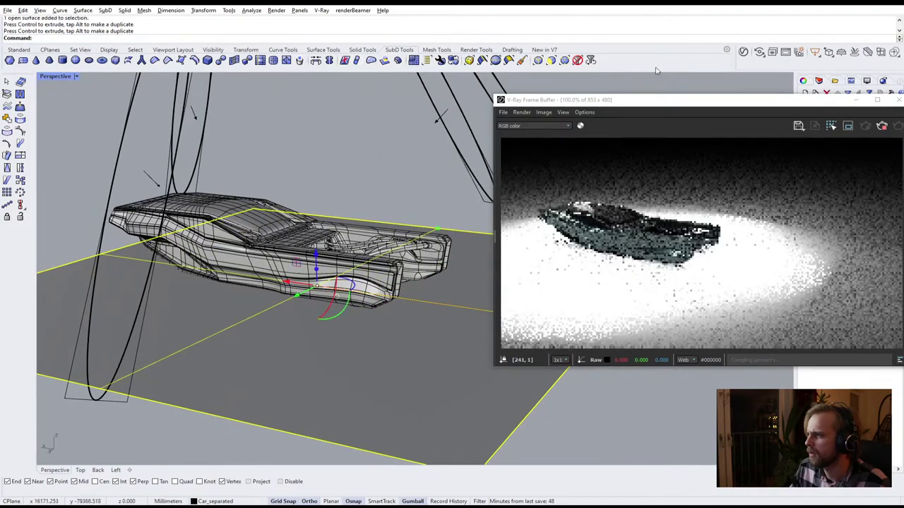
left_click(744, 52)
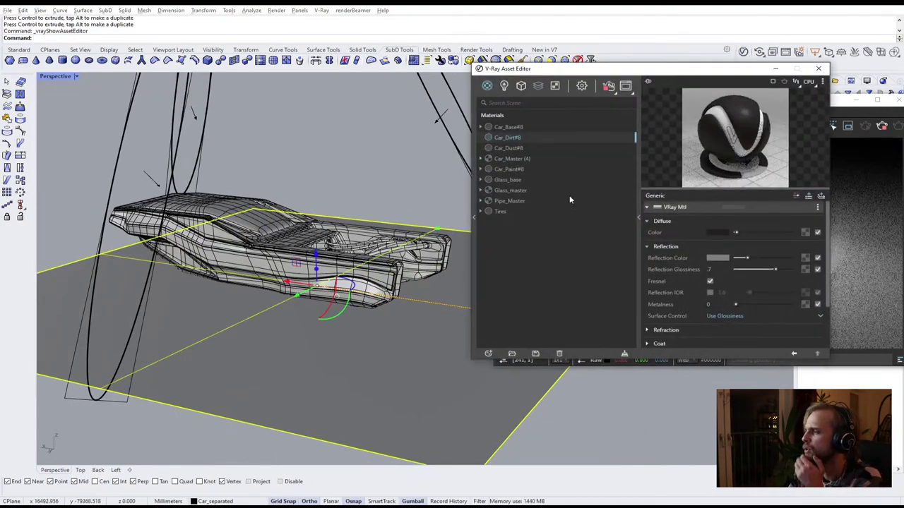
left_click(512, 181)
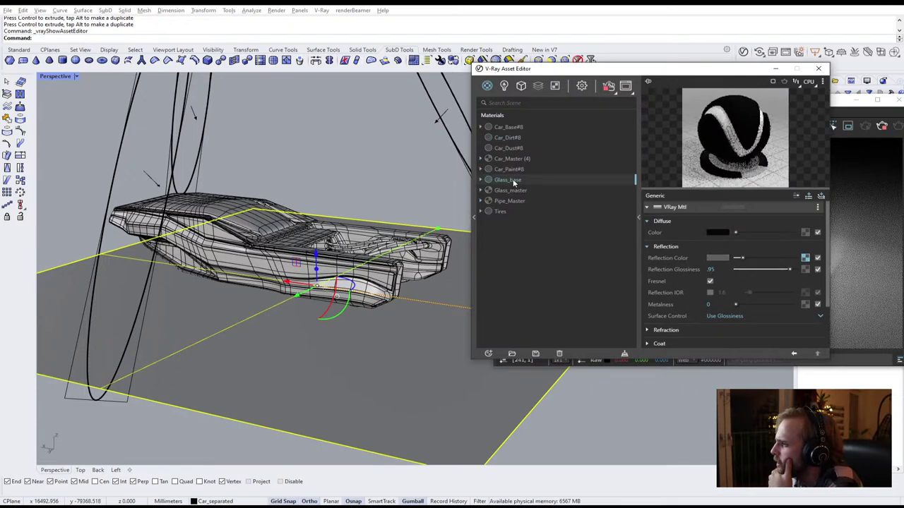
right_click(513, 182)
left_click(525, 200)
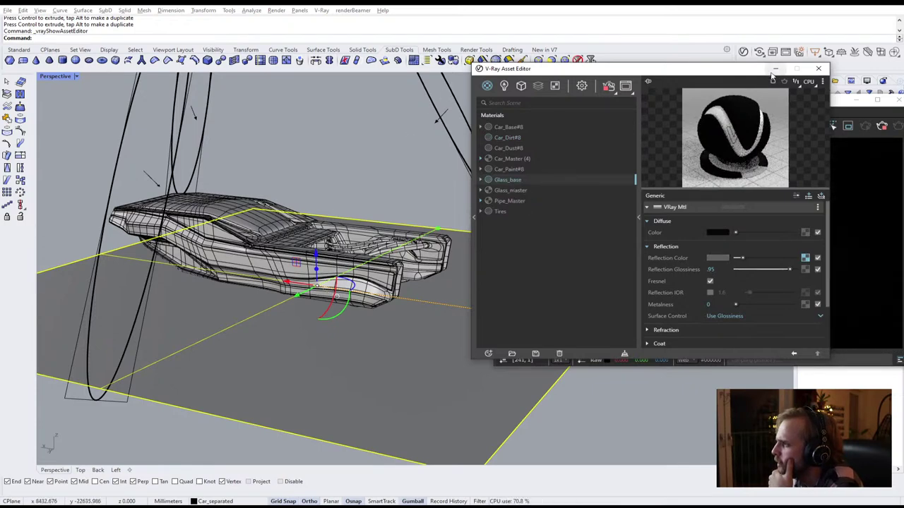
left_click(775, 69)
Examine the live render of the car on the reflective ground plane from closer and lower viewpoints
right_click_drag(429, 250, 372, 254)
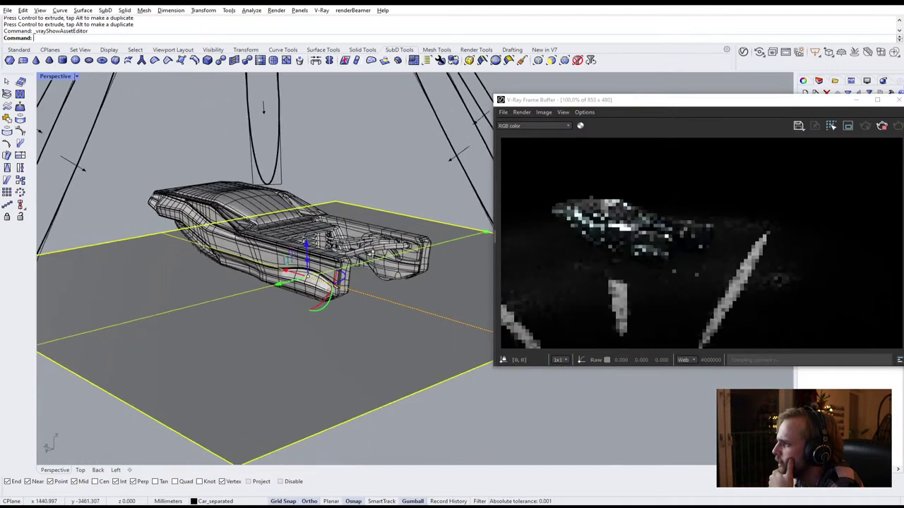
scroll(371, 252, "up", 5)
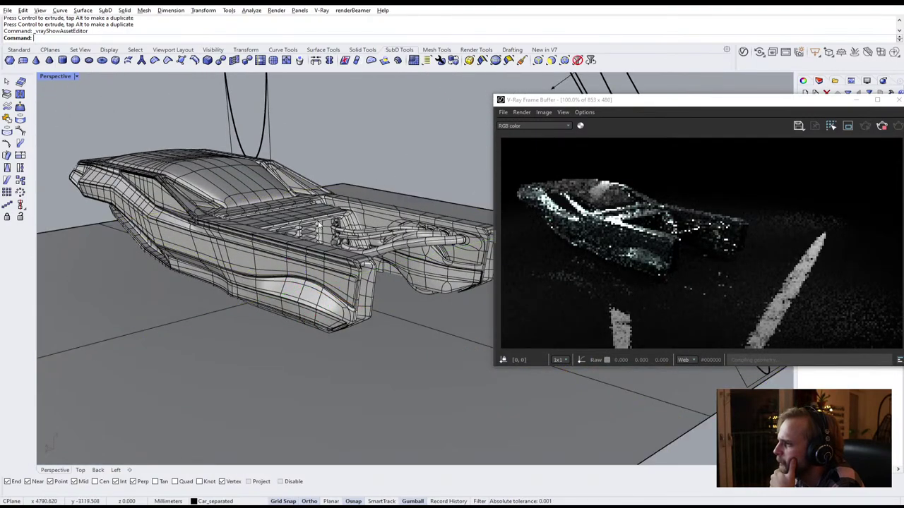
right_click_drag(319, 225, 282, 218)
scroll(282, 218, "up", 2)
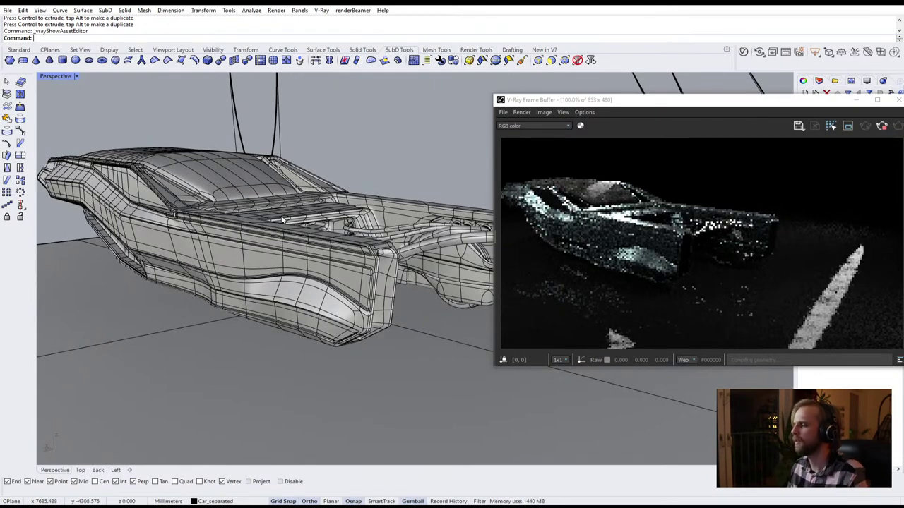
right_click_drag(282, 221, 375, 233)
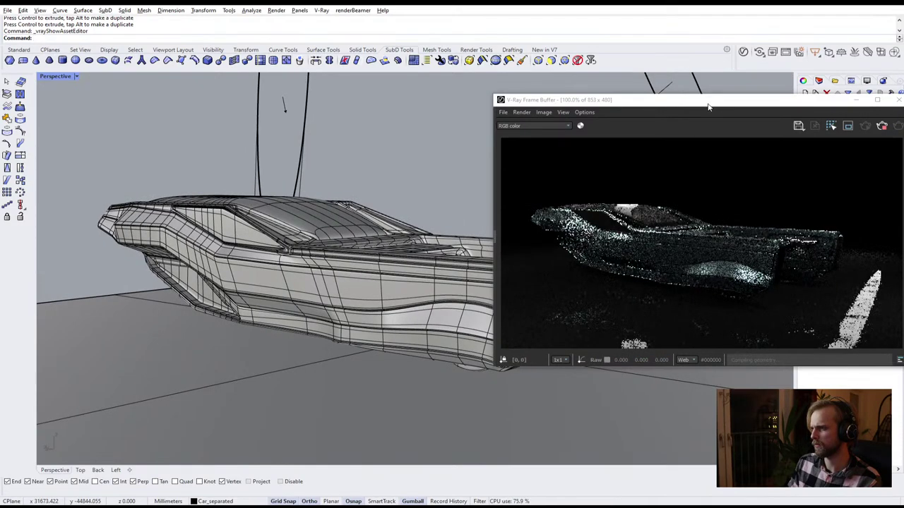
left_click_drag(708, 105, 513, 96)
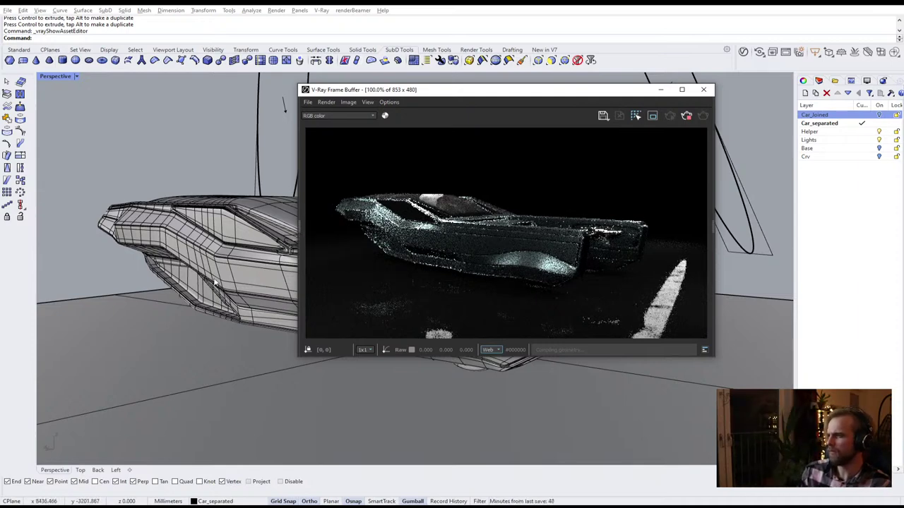
Stop the interactive render and close the V-Ray Frame Buffer
right_click_drag(214, 285, 191, 243)
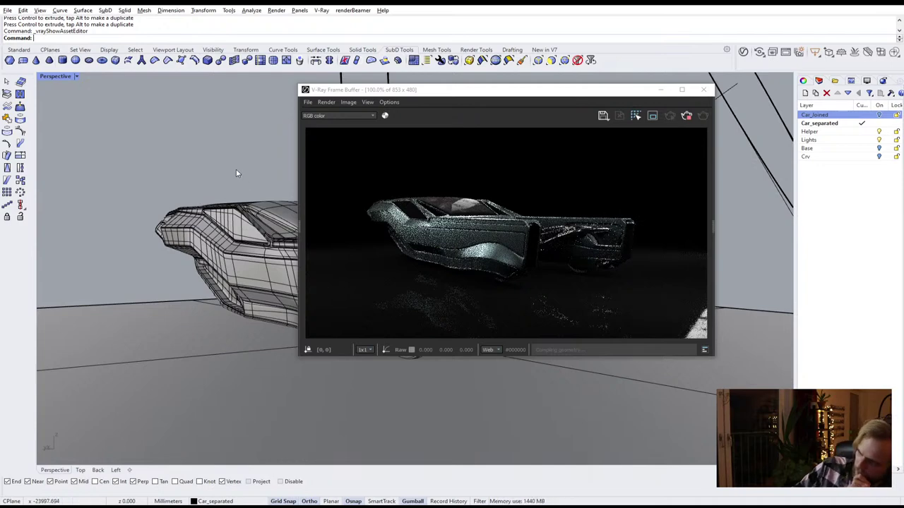
left_click(692, 116)
left_click(703, 89)
Select and delete the infinite ground plane beneath the car
left_click(233, 307)
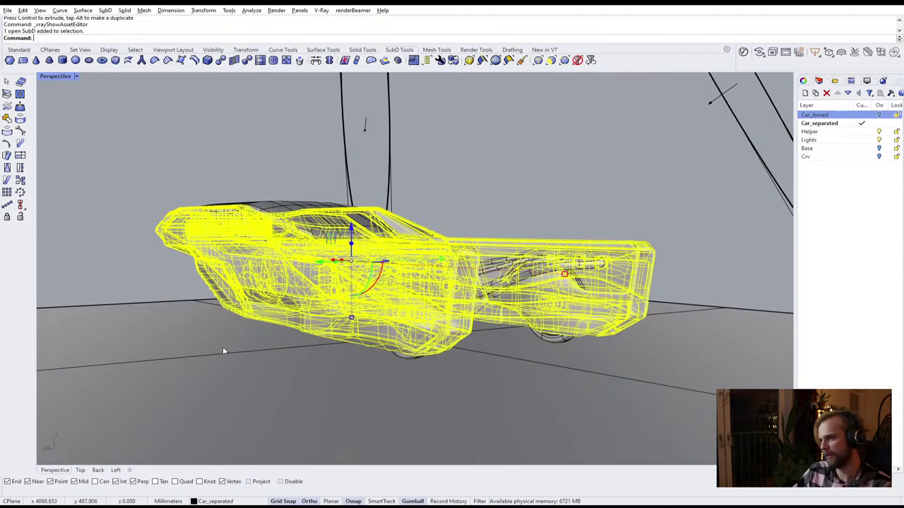
left_click(203, 357)
key("Delete")
scroll(221, 347, "down", 10)
scroll(377, 278, "up", 4)
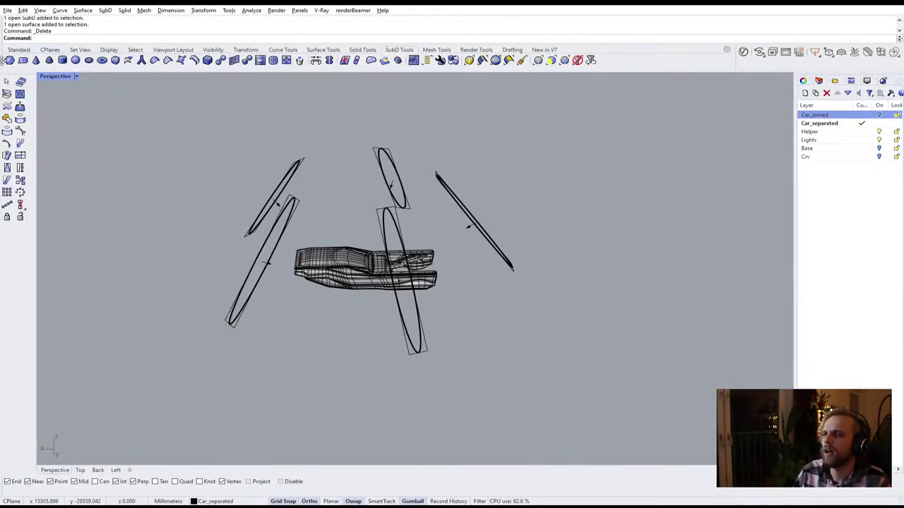
Draw a large box about 9300 mm high that encloses the car and all the lights
left_click(19, 50)
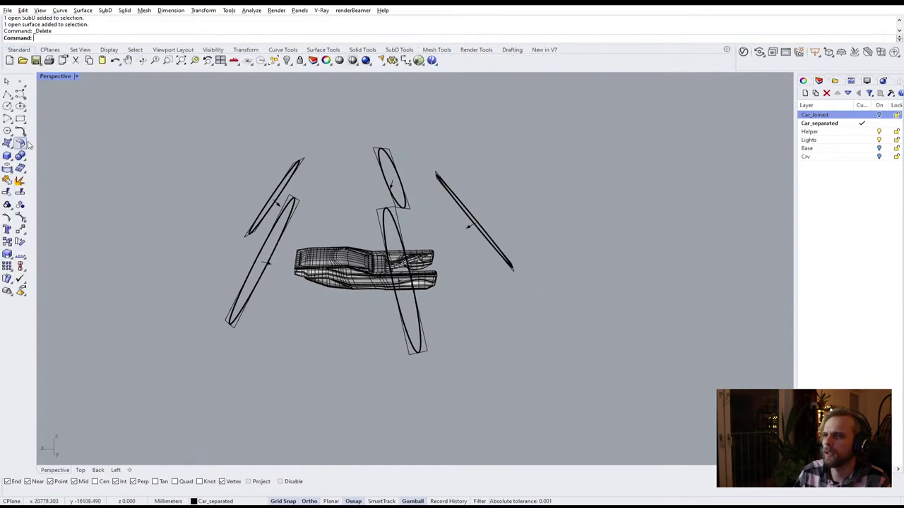
left_click(7, 155)
scroll(125, 195, "down", 3)
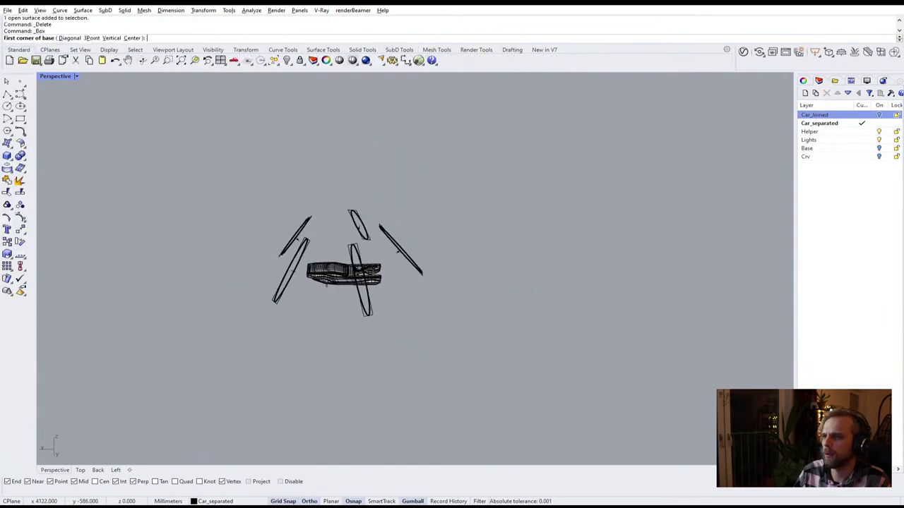
left_click(148, 225)
left_click(520, 398)
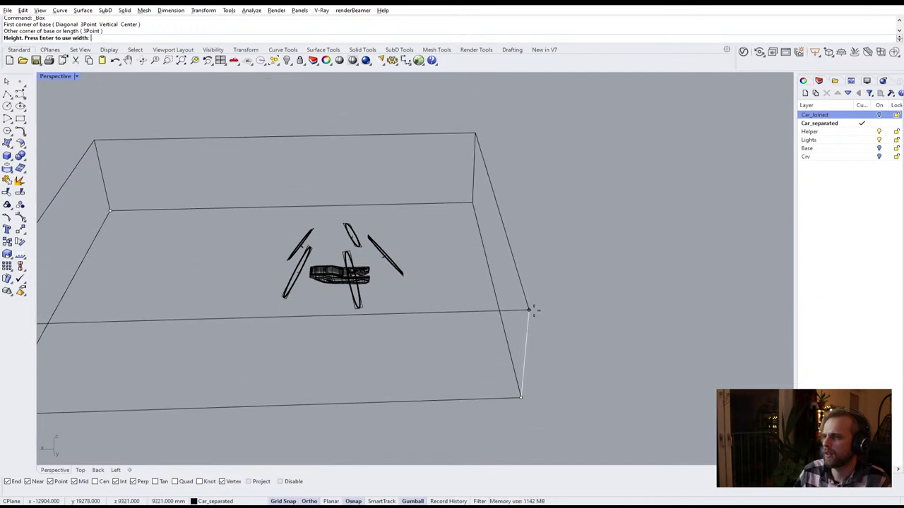
left_click(529, 310)
right_click_drag(496, 339, 471, 296)
right_click_drag(311, 240, 411, 279, "shift")
left_click(410, 278)
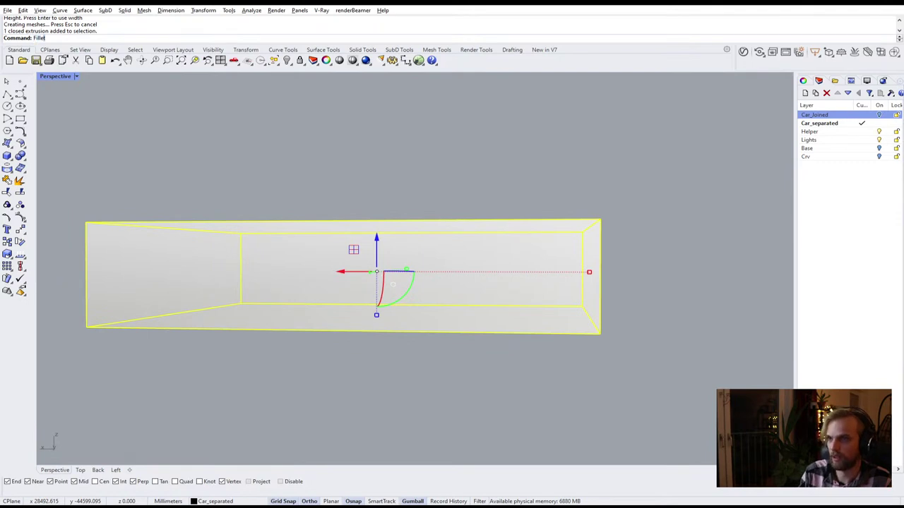
type("tCorners")
key("Return")
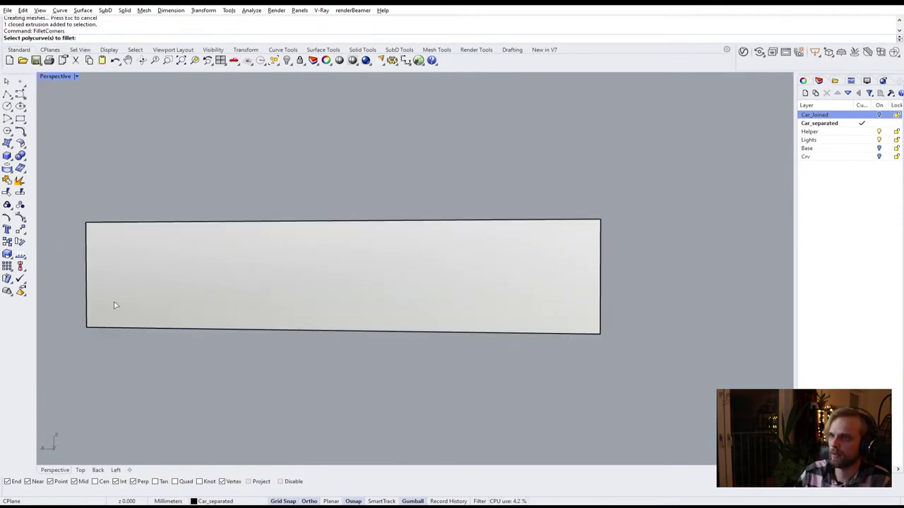
key("Escape")
Fillet all edges of the enclosing box with FilletEdge, using a radius of 3000 mm
type("Fillet")
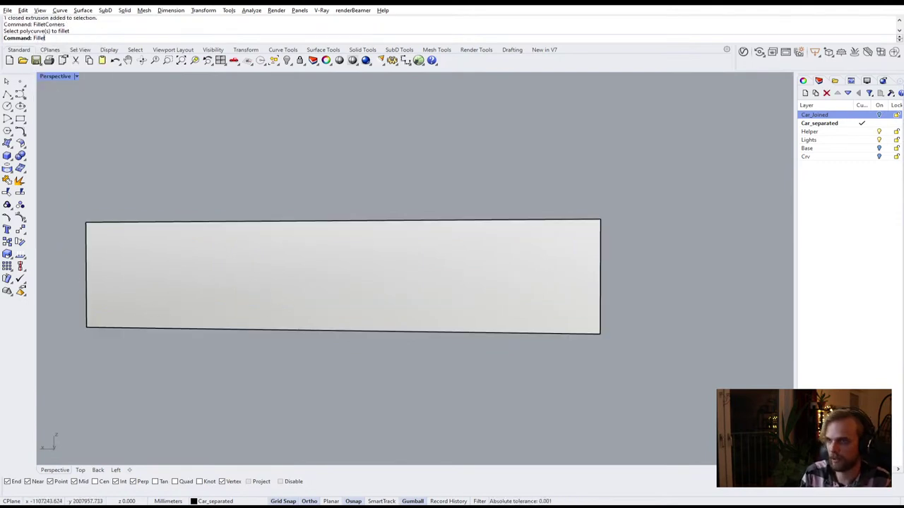
key("Return")
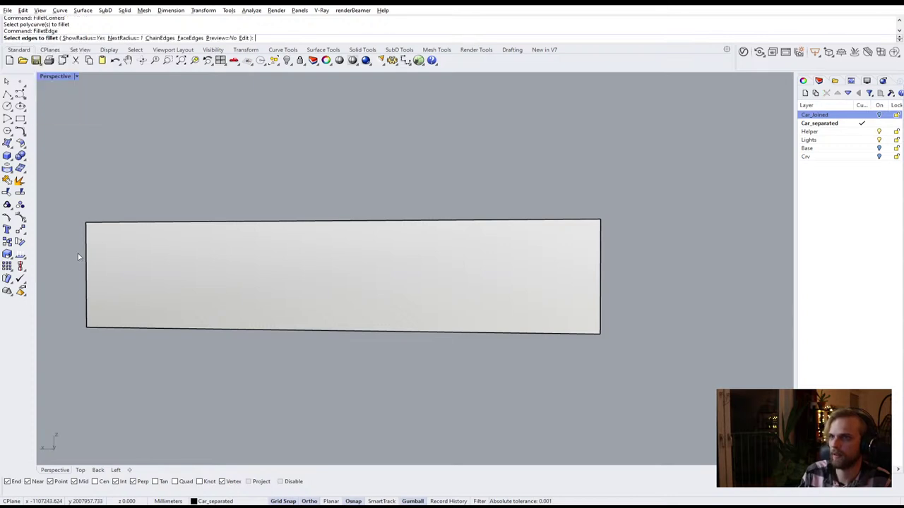
right_click_drag(221, 207, 134, 186)
left_click(126, 38)
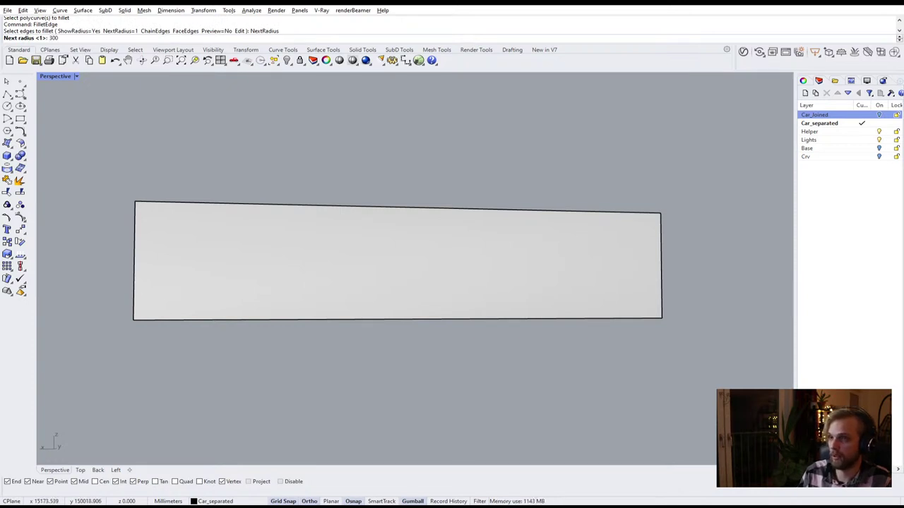
key("Return")
left_click_drag(81, 134, 202, 360)
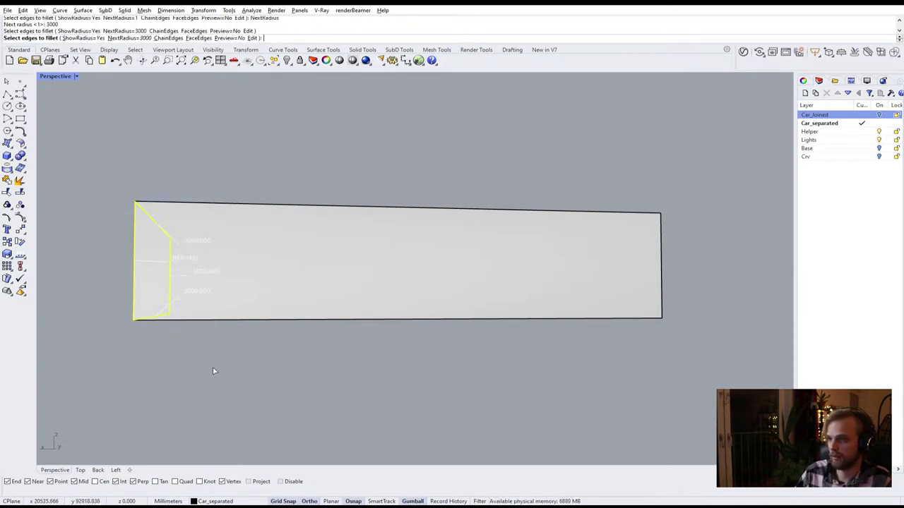
right_click_drag(214, 371, 112, 333)
right_click_drag(167, 220, 126, 187)
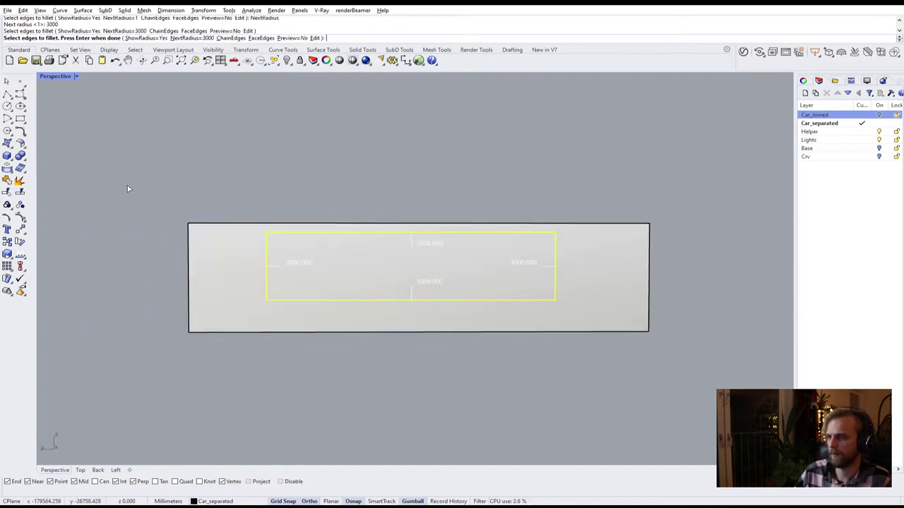
left_click_drag(125, 186, 284, 394)
right_click_drag(529, 346, 375, 256)
left_click_drag(374, 149, 477, 350)
right_click_drag(384, 347, 614, 340)
right_click_drag(614, 340, 435, 360, "shift")
left_click_drag(413, 143, 525, 398)
key("Return")
key("Return")
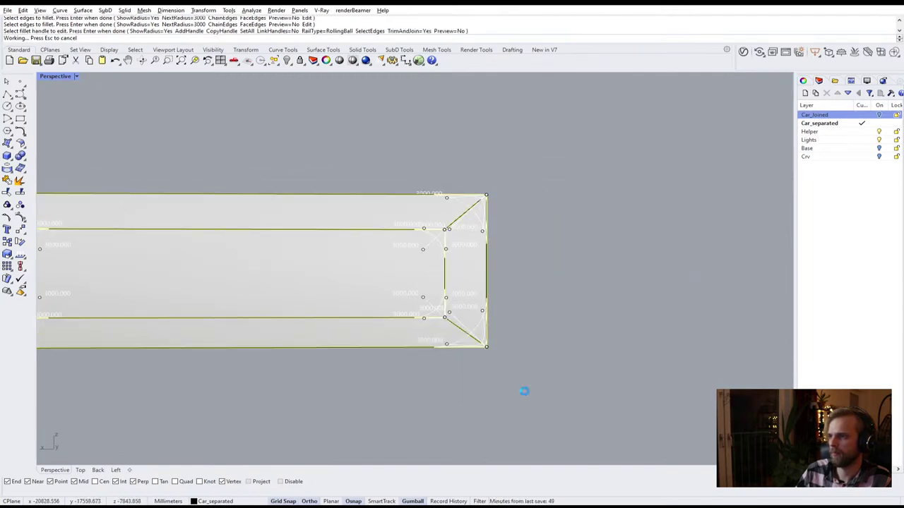
Examine the filleted box from inside and outside around the car and lights, and check the V-Ray Asset Editor
right_click_drag(525, 393, 380, 336)
scroll(380, 332, "up", 5)
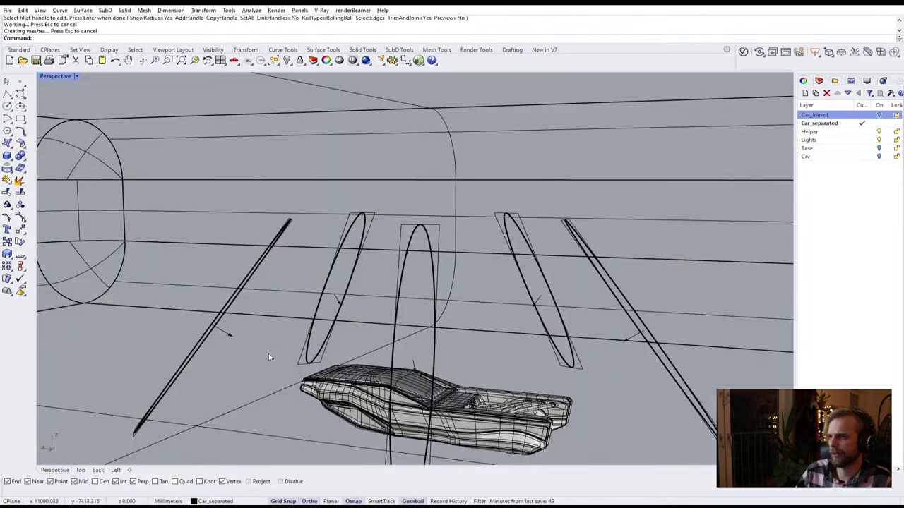
right_click_drag(269, 356, 307, 330)
right_click_drag(381, 331, 369, 223)
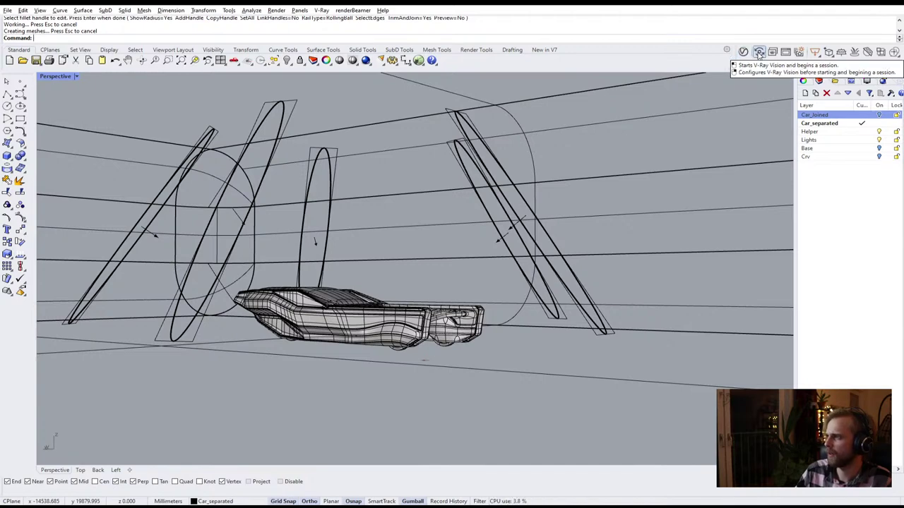
left_click(678, 157)
left_click(735, 47)
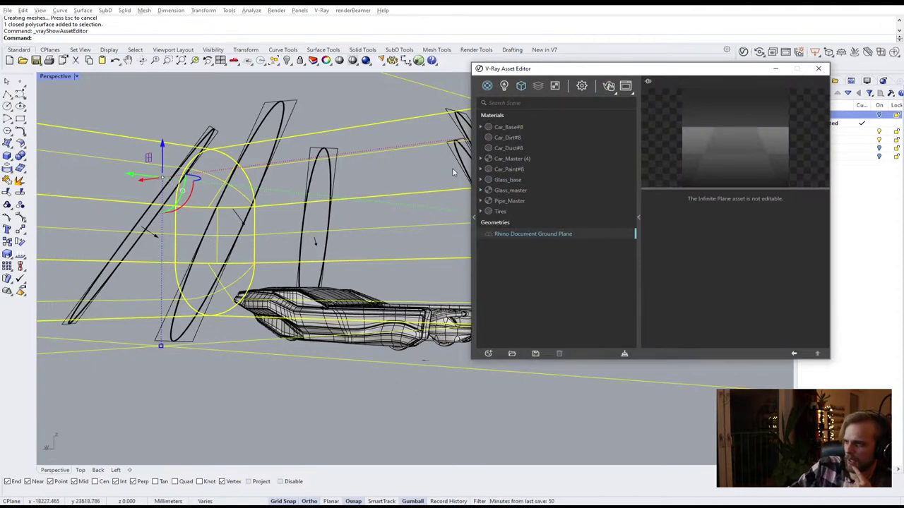
scroll(300, 221, "down", 2)
left_click(299, 221)
right_click_drag(299, 222, 318, 220)
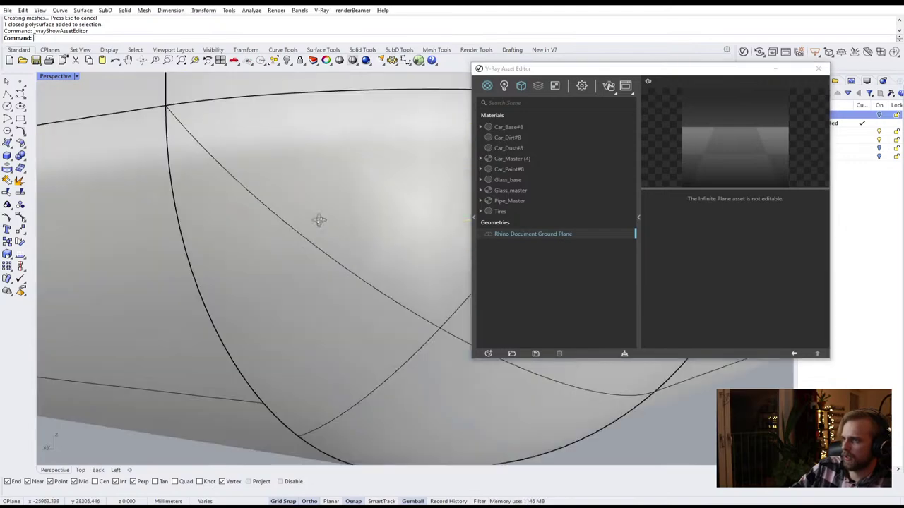
scroll(330, 219, "up", 2)
left_click(819, 70)
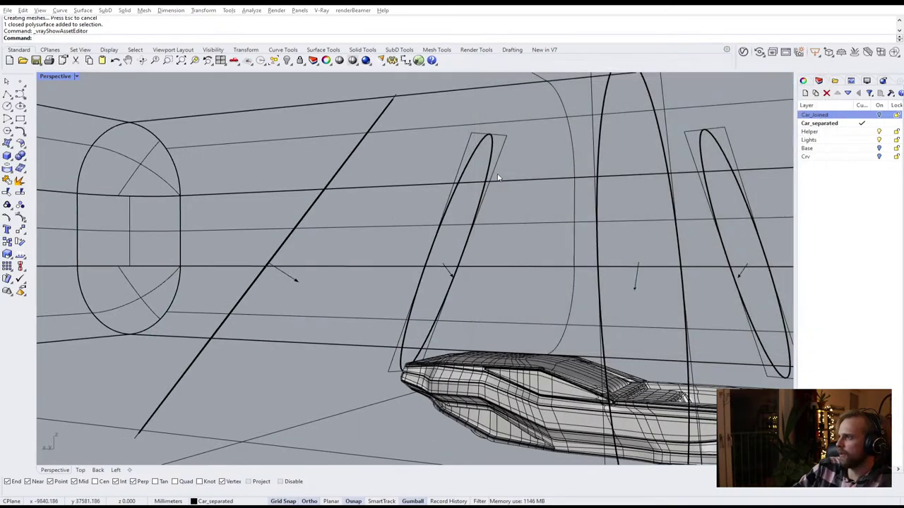
scroll(417, 182, "up", 5)
scroll(417, 183, "down", 3)
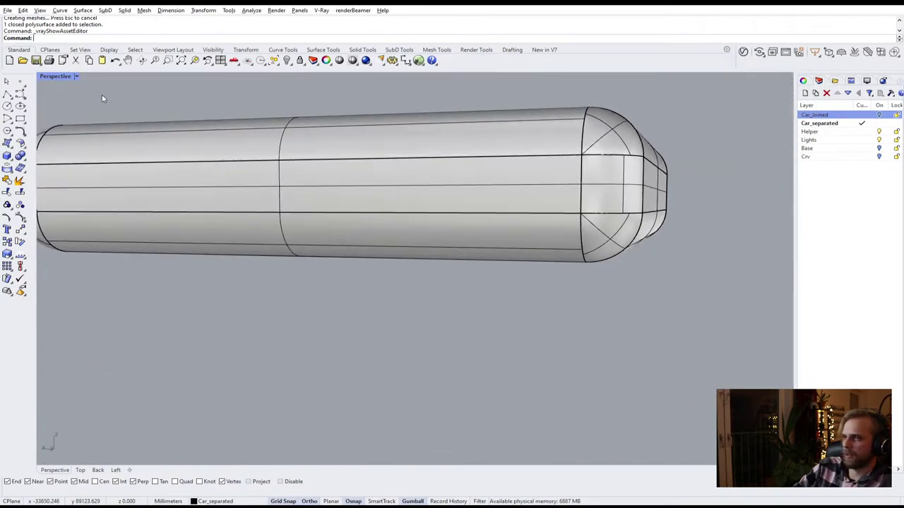
Switch to the Back view at full size and frame the whole box with the car
double_click(60, 76)
double_click(46, 274)
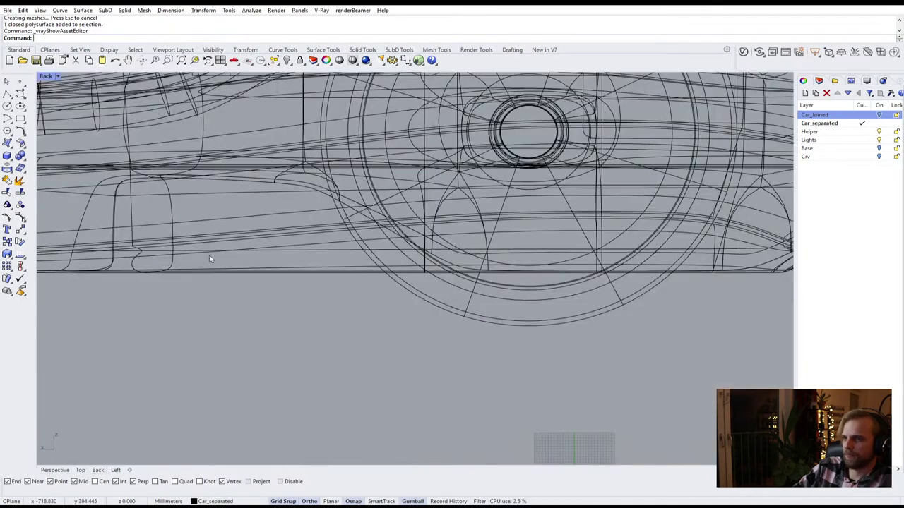
scroll(209, 255, "down", 6)
right_click_drag(402, 237, 534, 239)
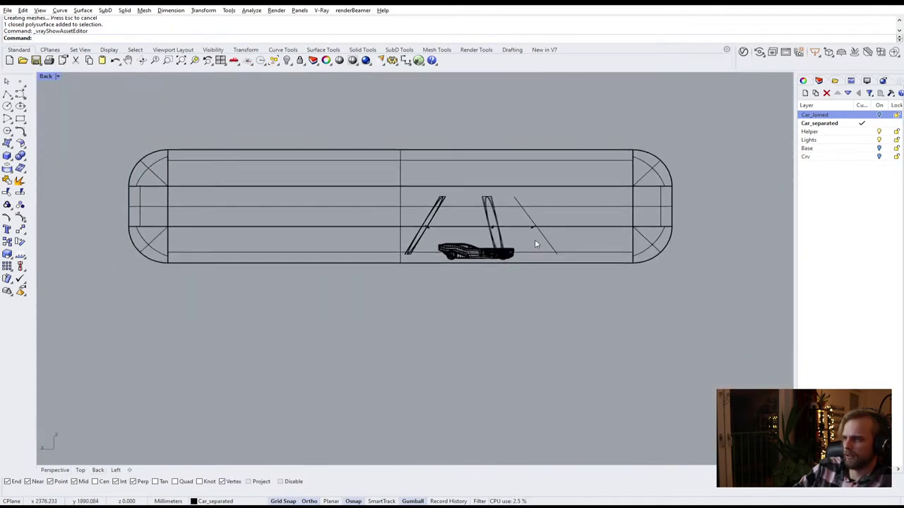
Undo the edge fillet on the enclosing box
key("ctrl+z")
left_click(517, 157)
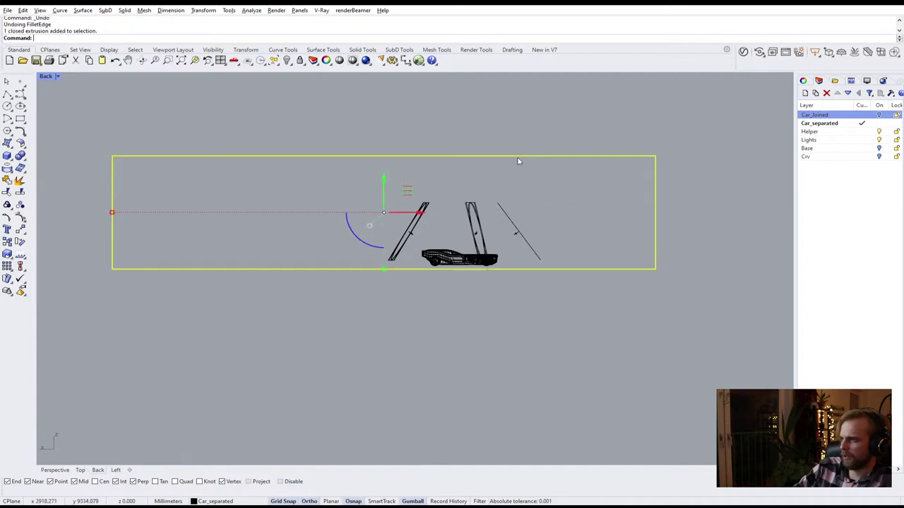
left_click(328, 206)
Delete the five rectangular lights around the car
left_click_drag(561, 226, 406, 200)
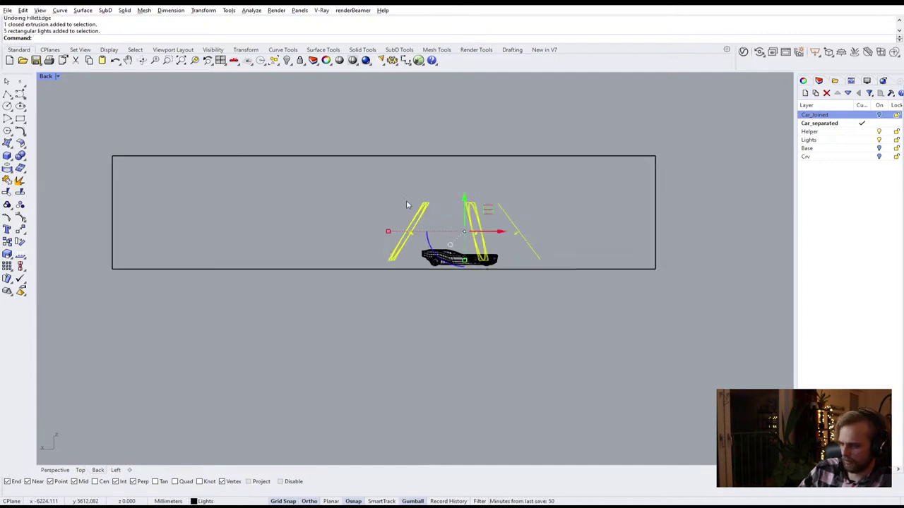
key("Delete")
Turn on the box's solid points with SolidPtOn and lower the top points to about half the box's height
left_click_drag(732, 178, 72, 111)
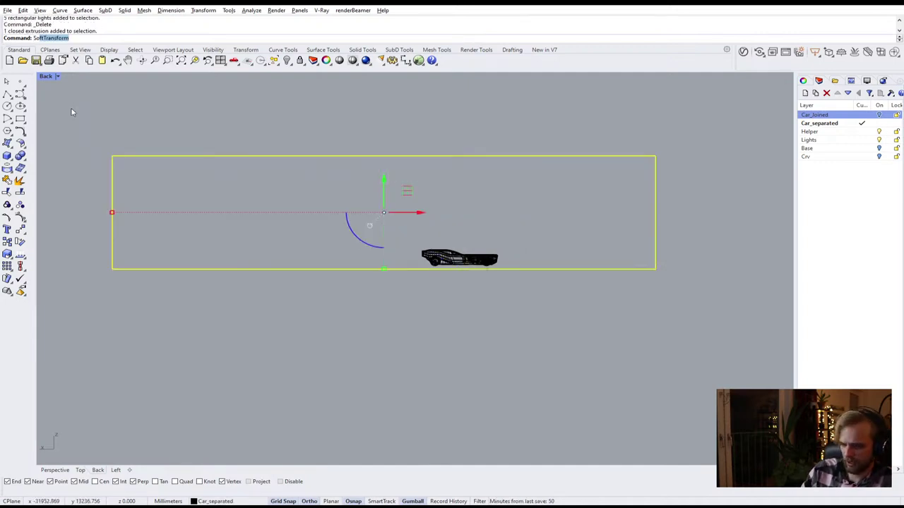
type("Solio")
key("BackSpace")
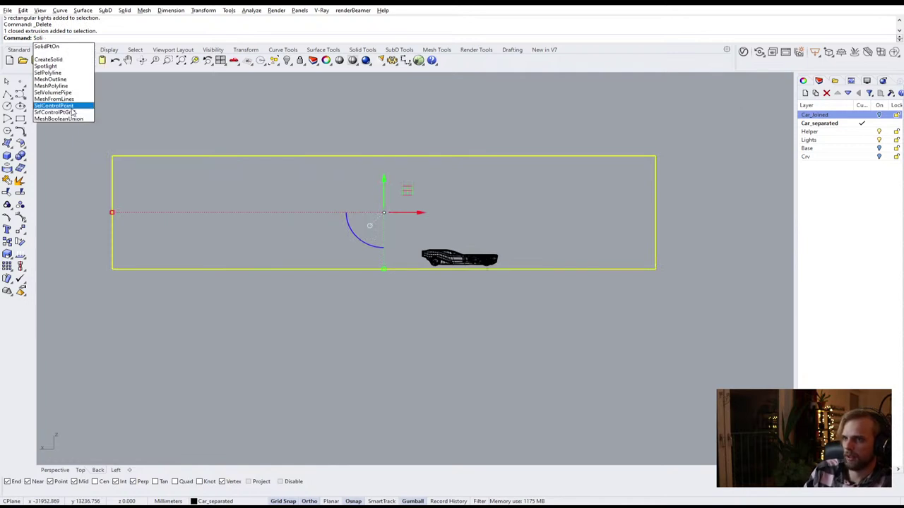
key("Return")
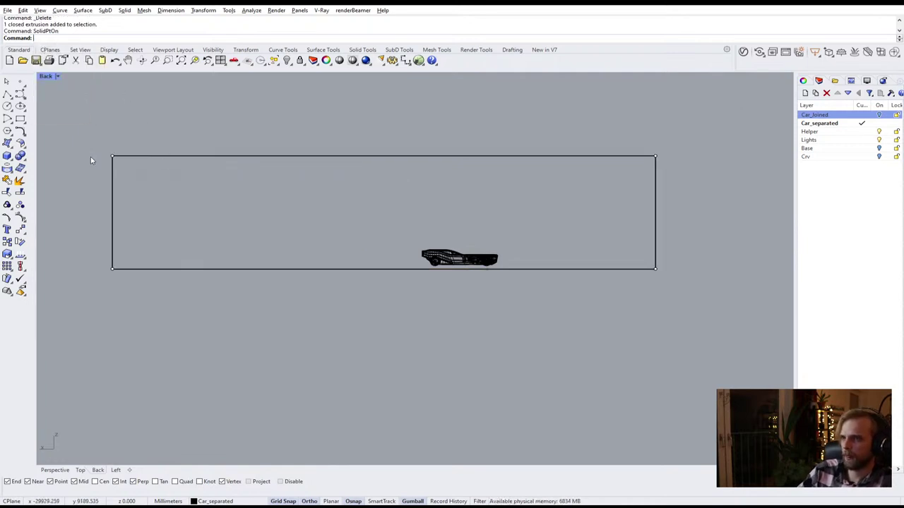
left_click_drag(72, 151, 737, 206)
left_click_drag(385, 125, 387, 182)
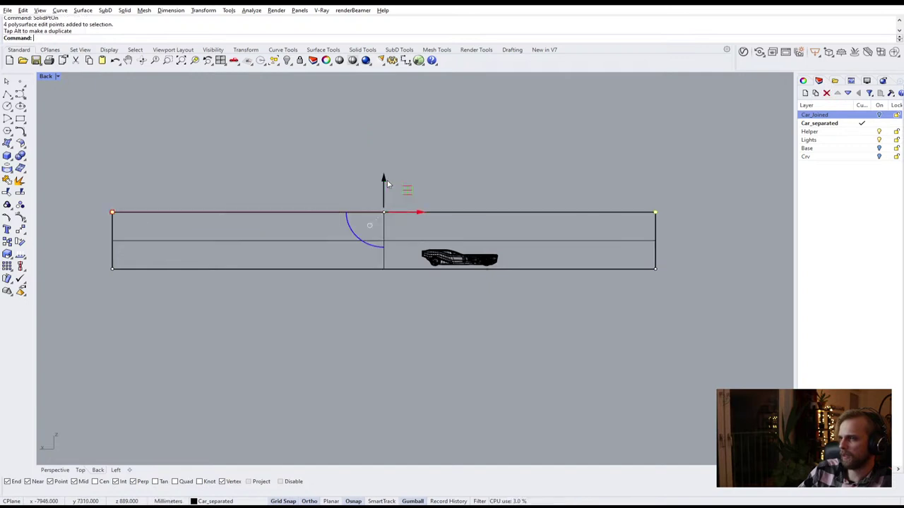
left_click(332, 296)
Shift the box horizontally along the car's length so it is roughly centred on the car
left_click(353, 269)
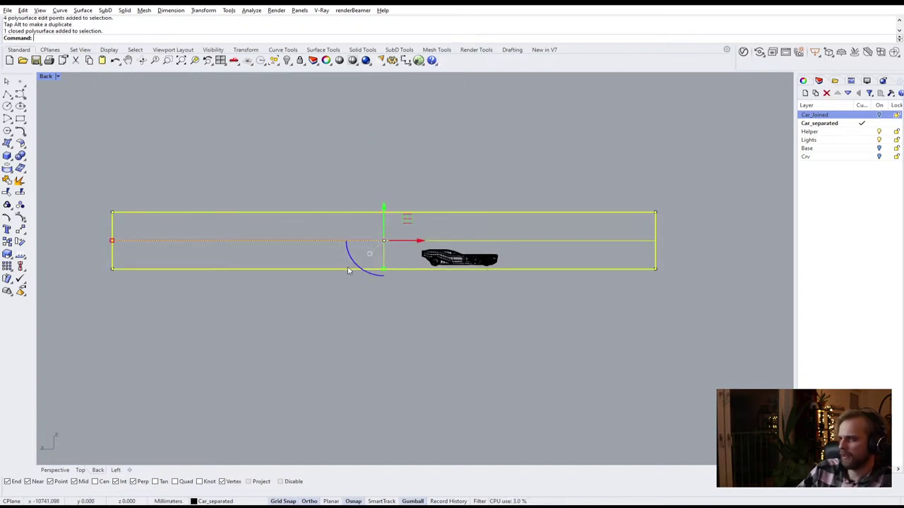
left_click_drag(411, 238, 492, 240)
left_click(410, 240)
left_click_drag(413, 241, 487, 250)
left_click(454, 179)
Raise the box vertically until its floor lies close beneath the car's wheels
scroll(465, 267, "up", 2)
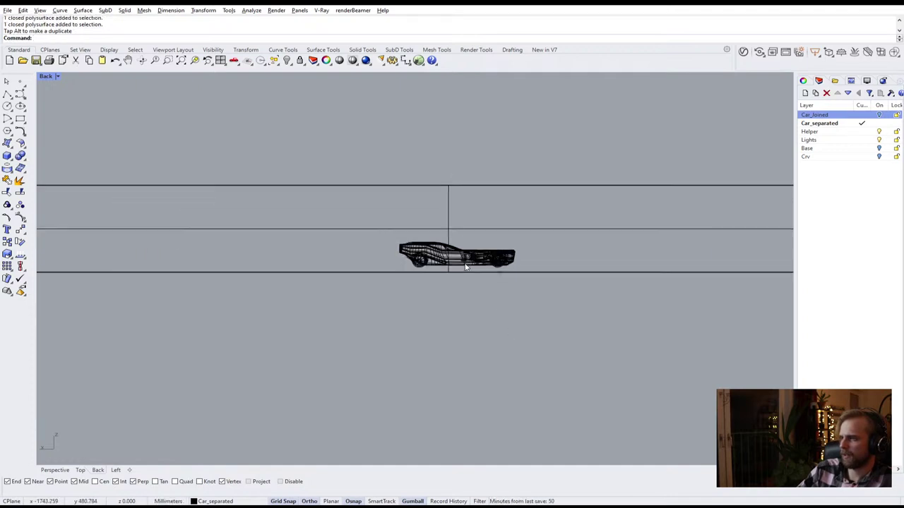
left_click(451, 227)
left_click_drag(451, 197, 438, 181)
scroll(451, 193, "up", 3)
scroll(341, 351, "up", 7)
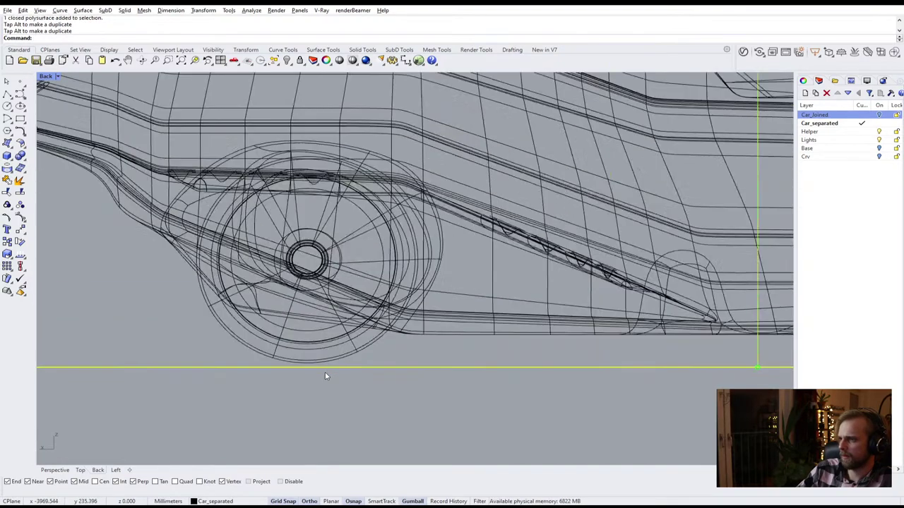
scroll(325, 373, "down", 8)
right_click_drag(483, 325, 394, 416)
scroll(389, 233, "down", 2)
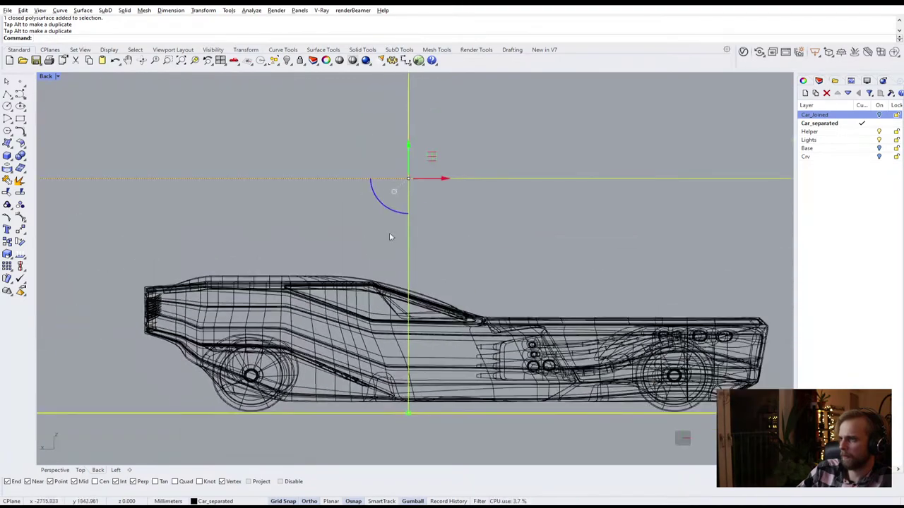
left_click_drag(410, 159, 413, 159)
scroll(257, 416, "up", 5)
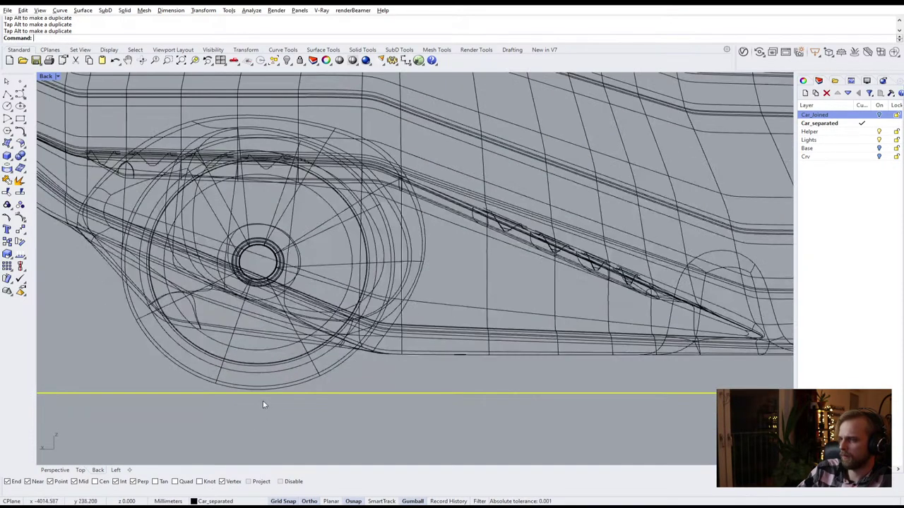
Use Move to nudge the box up slightly so its floor sits right beneath the rear tyre
type("M")
key("Return")
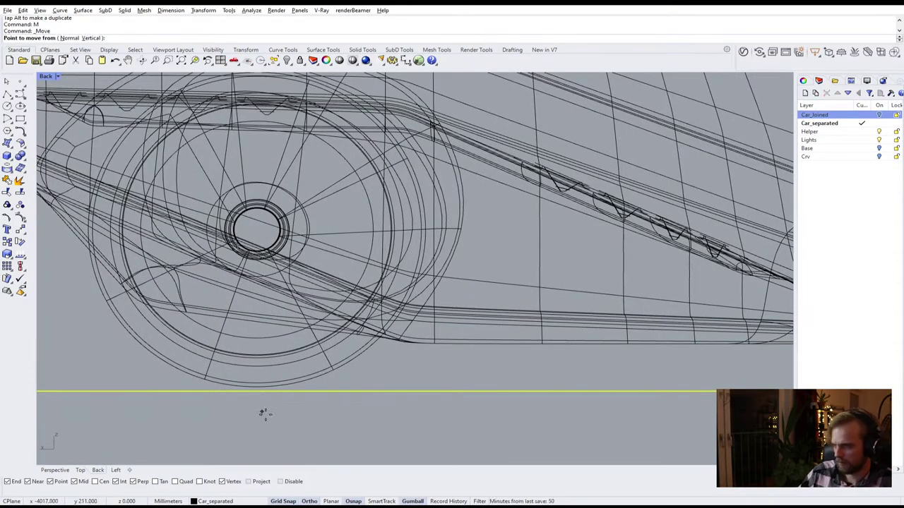
left_click(263, 414)
left_click(271, 435)
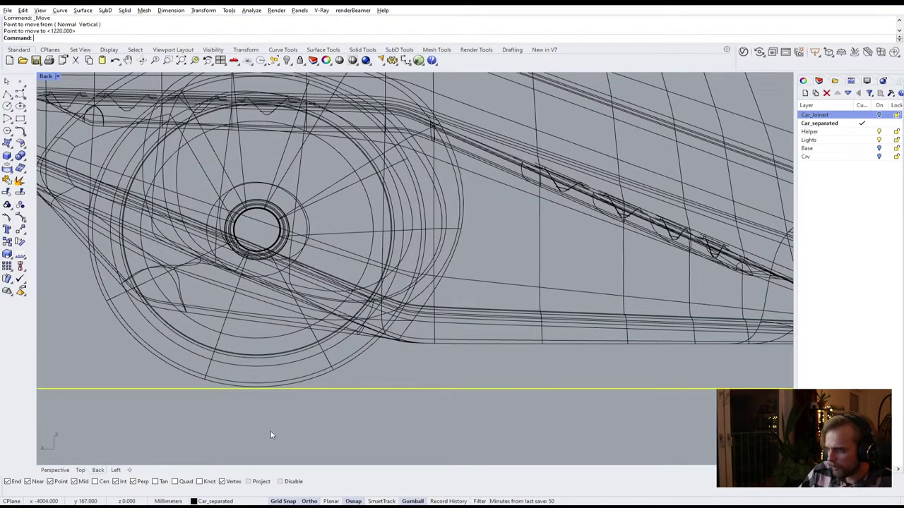
Examine the car inside the enclosing box in the perspective view, zooming to the selected car body and viewing it from the side
scroll(270, 435, "down", 10)
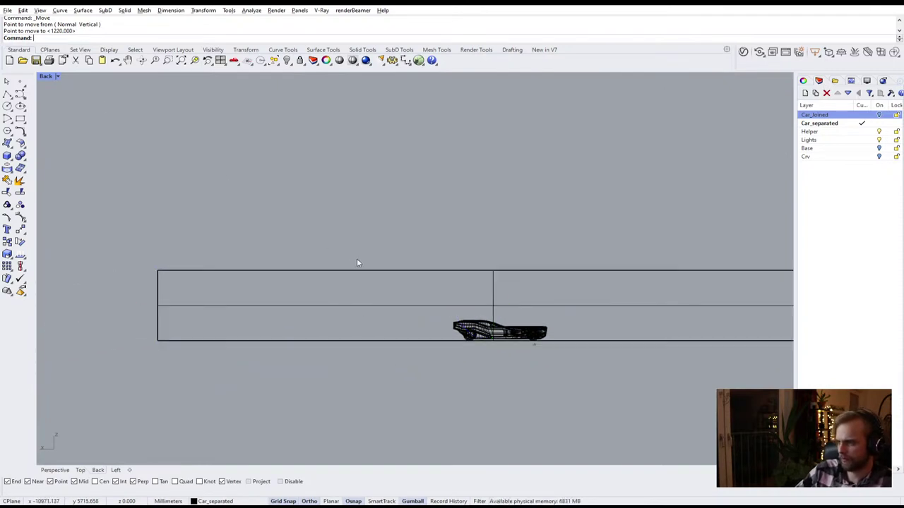
double_click(47, 77)
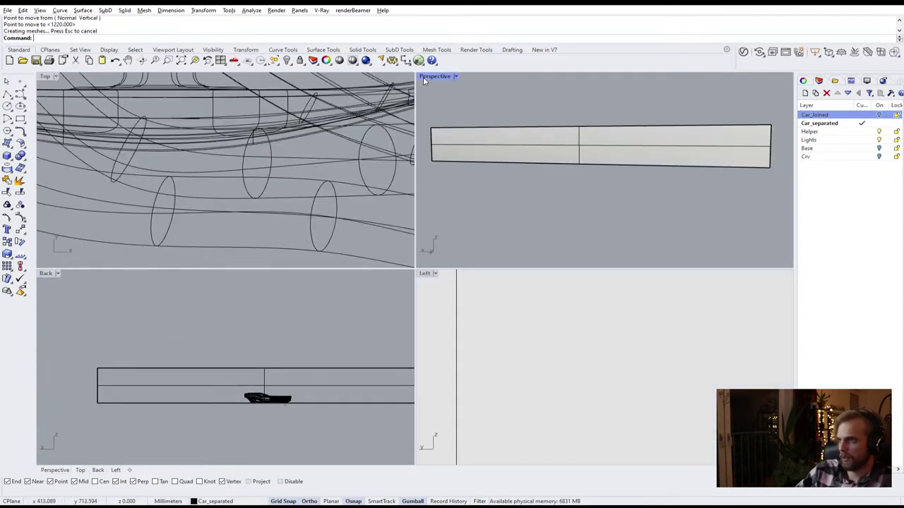
double_click(427, 77)
right_click_drag(387, 222, 317, 235)
scroll(240, 251, "up", 5)
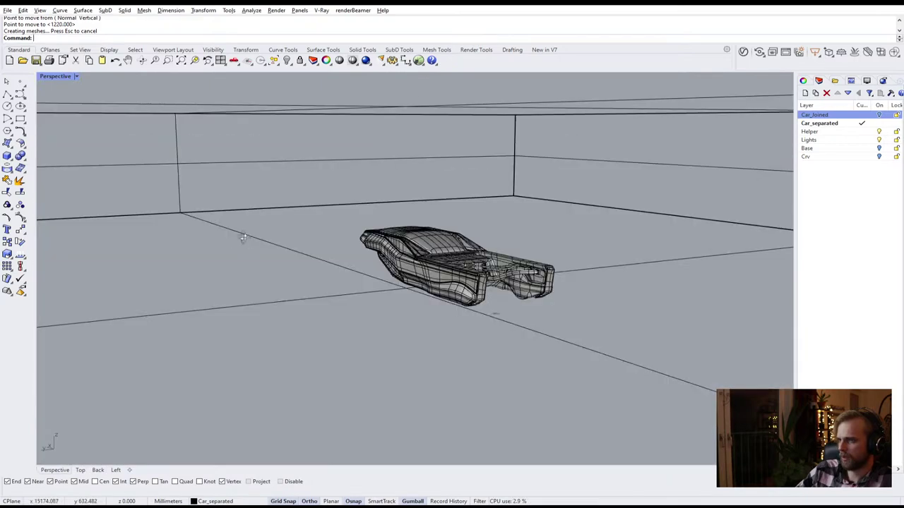
scroll(233, 234, "down", 2)
key("ctrl+alt+w")
left_click(324, 217)
type("Z")
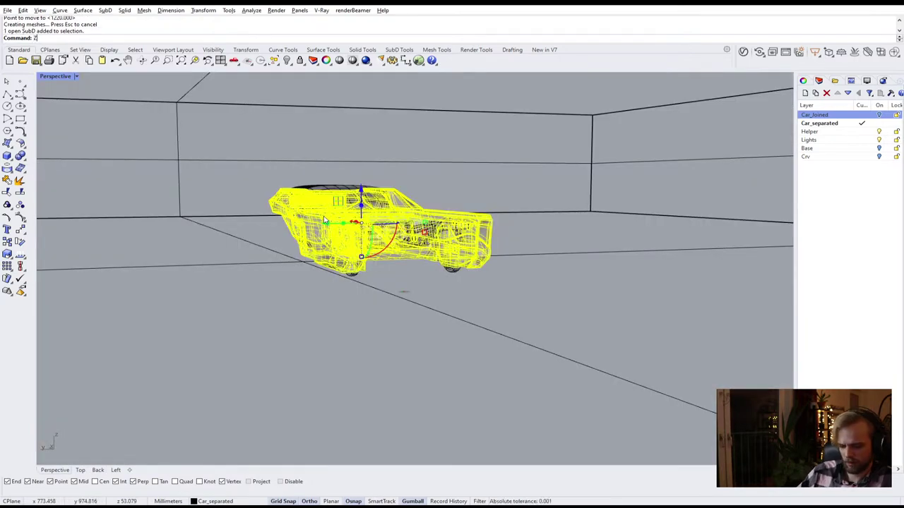
type("S")
key("Return")
key("Escape")
right_click_drag(323, 218, 479, 261)
scroll(496, 240, "down", 2)
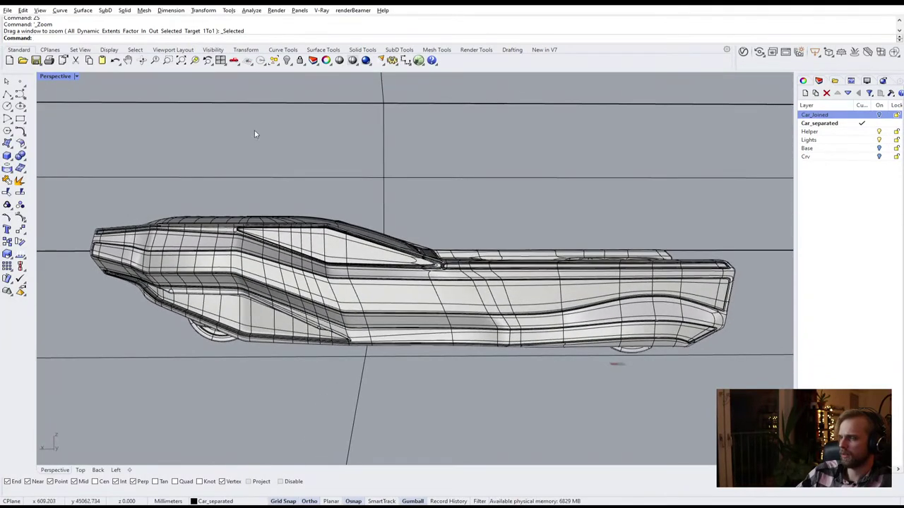
Try to fillet all the box's outer edges with FilletEdge at a 3000 mm radius in the top view, and undo it
double_click(69, 76)
double_click(45, 76)
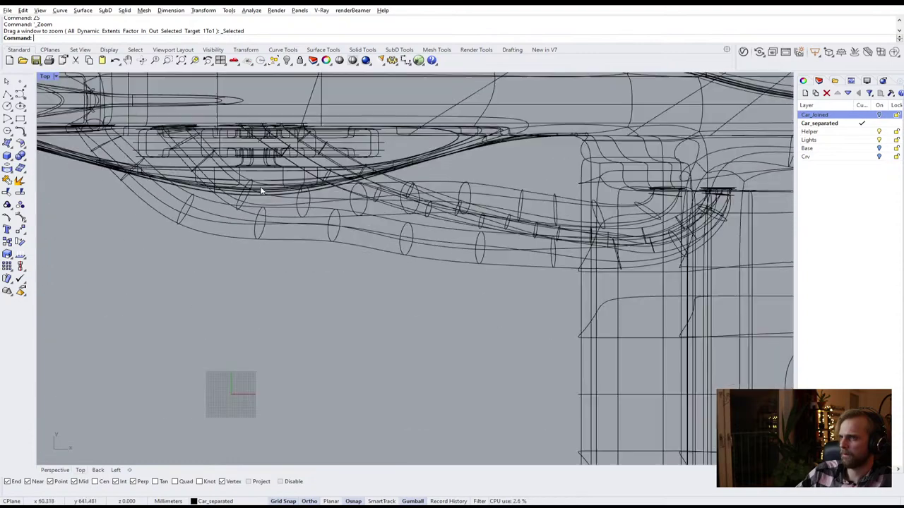
scroll(266, 192, "down", 5)
scroll(266, 192, "down", 10)
right_click_drag(266, 192, 274, 212)
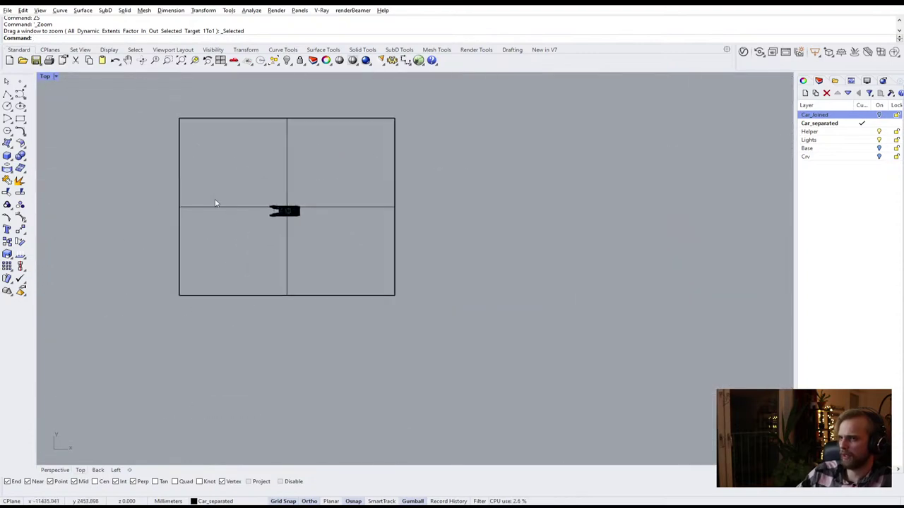
type("FilletEdge")
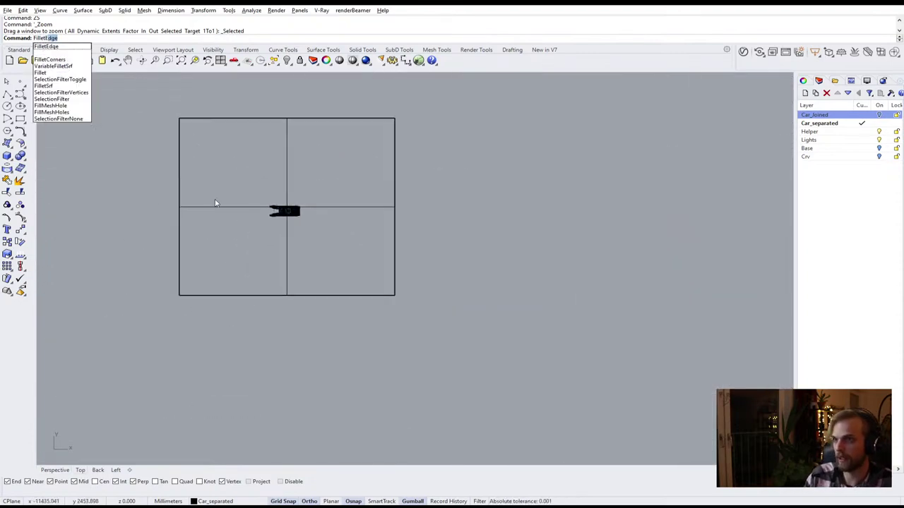
key("Return")
left_click_drag(121, 103, 489, 183)
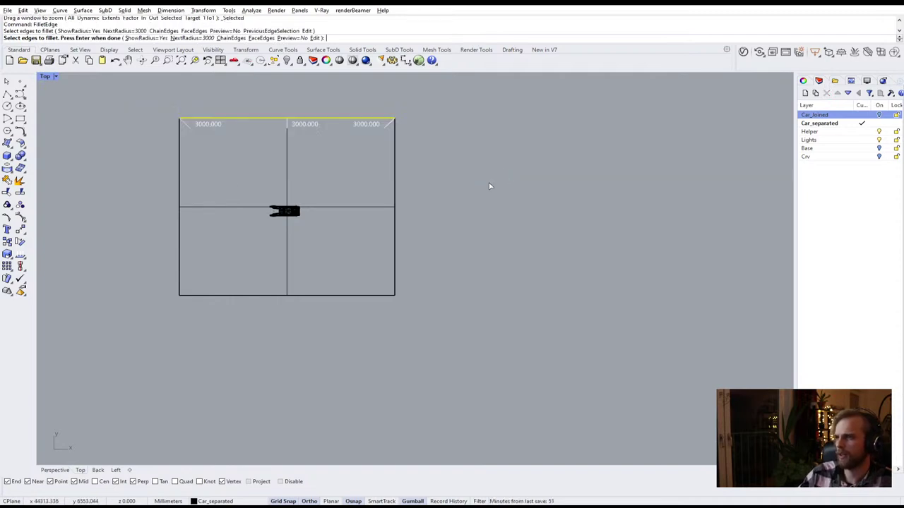
left_click_drag(418, 83, 362, 204)
left_click_drag(97, 285, 528, 365)
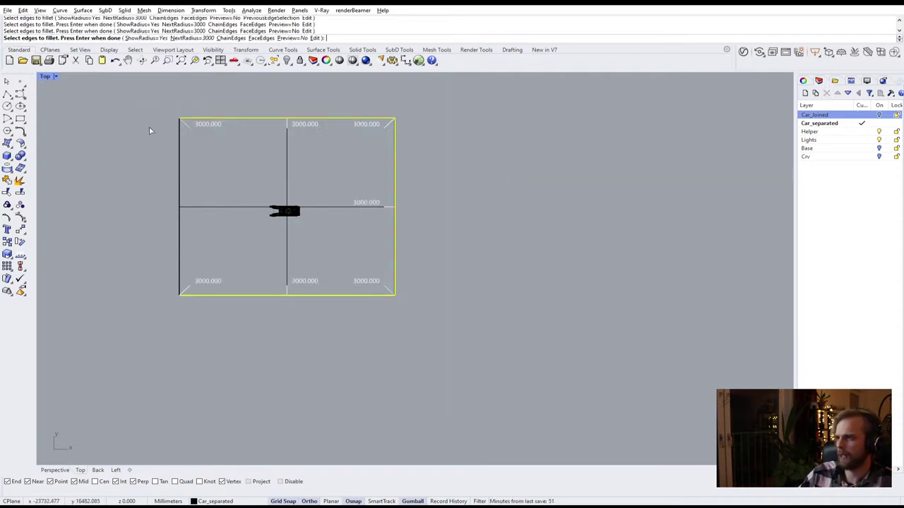
left_click_drag(144, 96, 227, 387)
key("Return")
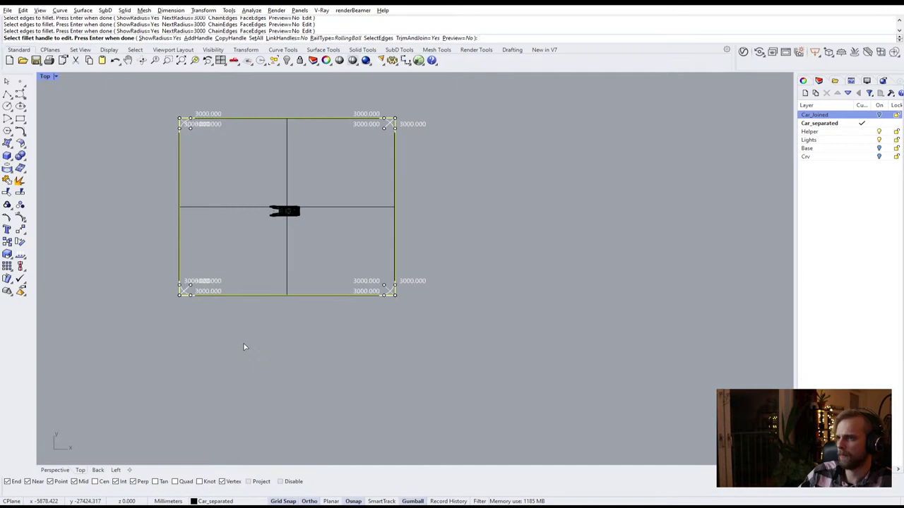
key("Return")
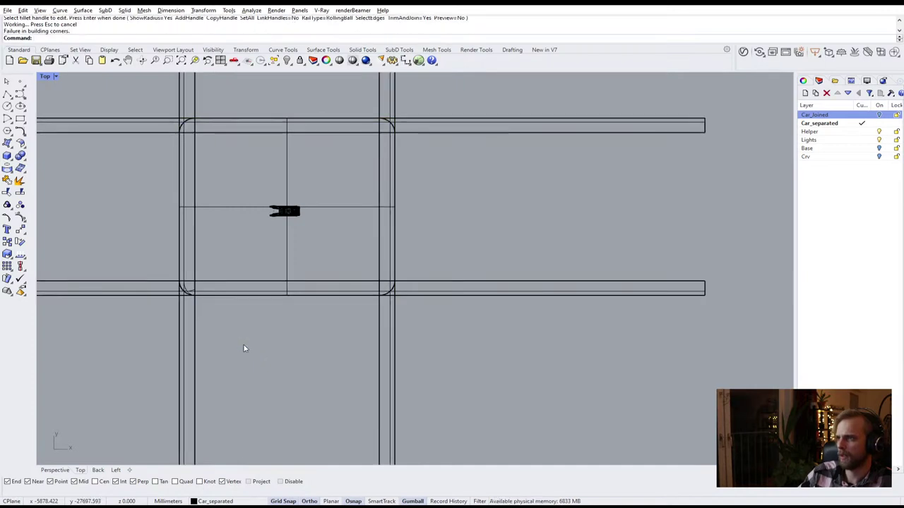
key("ctrl+z")
Fillet all the box's outer edges with FilletEdge at a 1500 mm radius
key("Return")
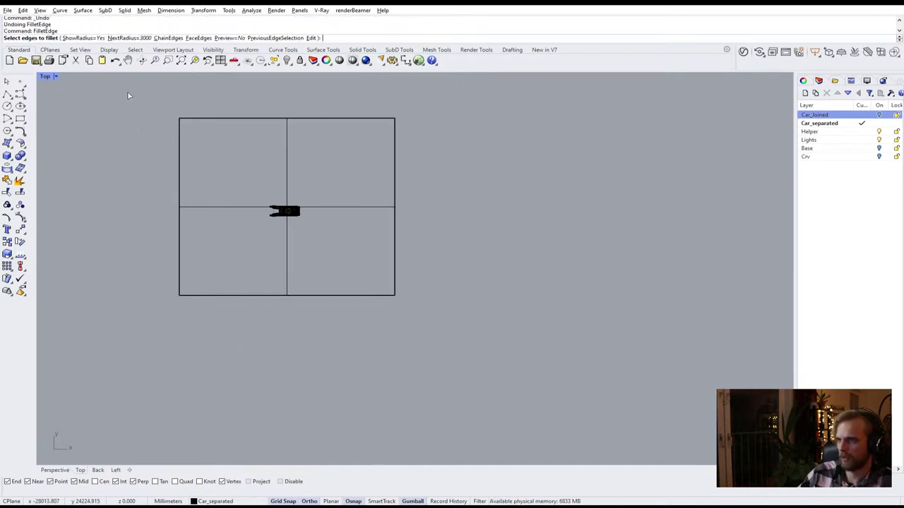
left_click(124, 38)
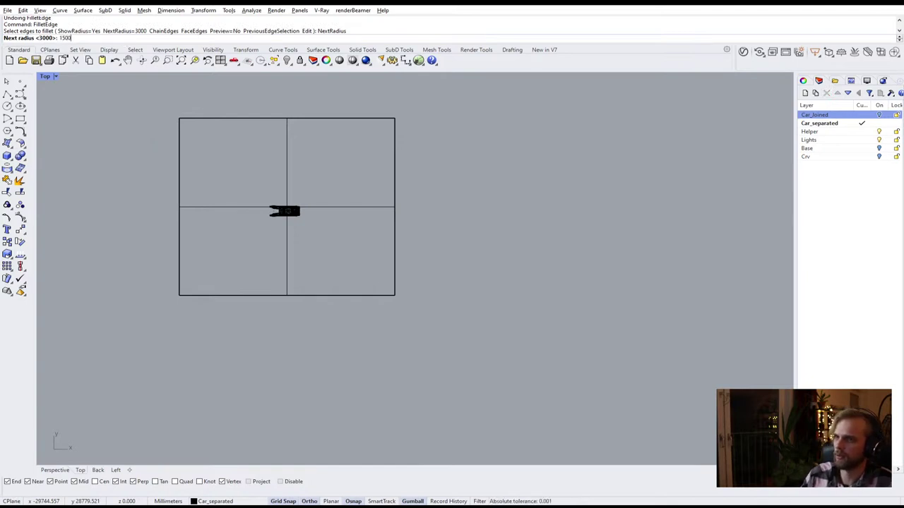
type("1500")
key("Return")
left_click_drag(145, 83, 226, 378)
left_click_drag(132, 102, 558, 158)
left_click_drag(358, 88, 432, 297)
left_click_drag(76, 280, 396, 305)
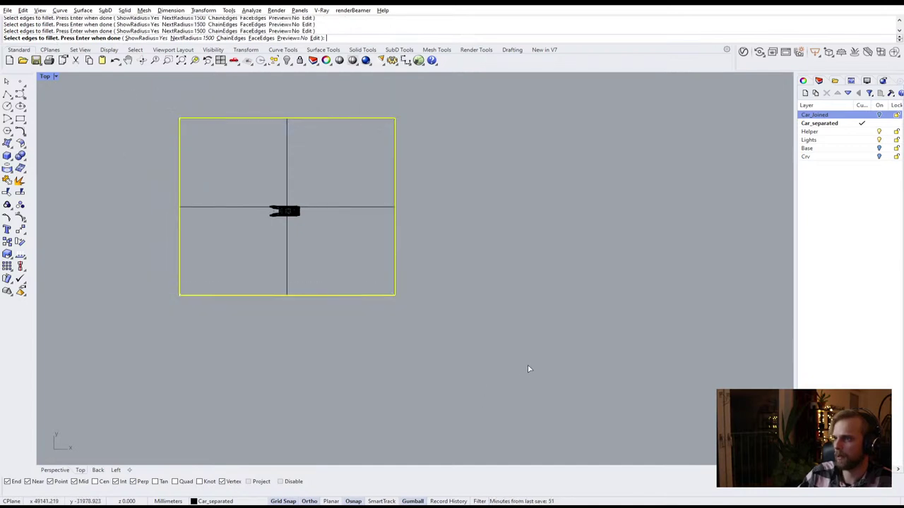
key("Return")
key("Return")
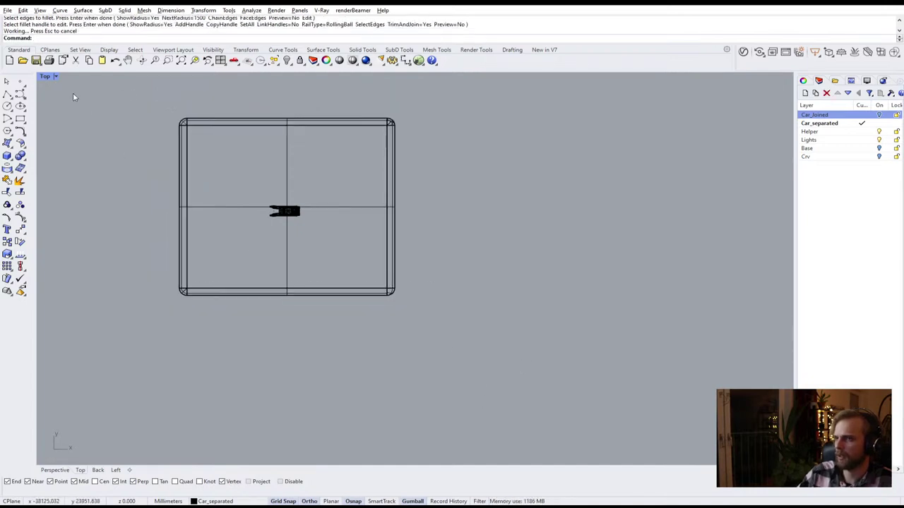
double_click(44, 77)
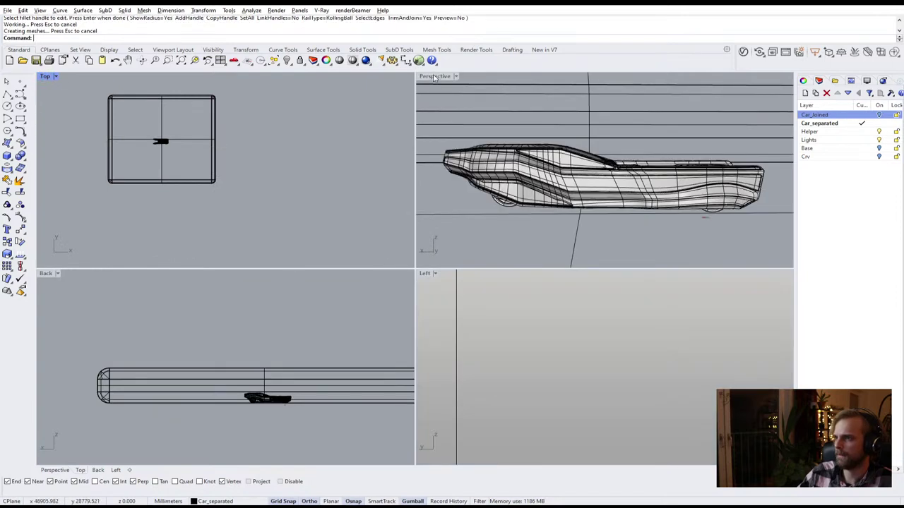
double_click(46, 77)
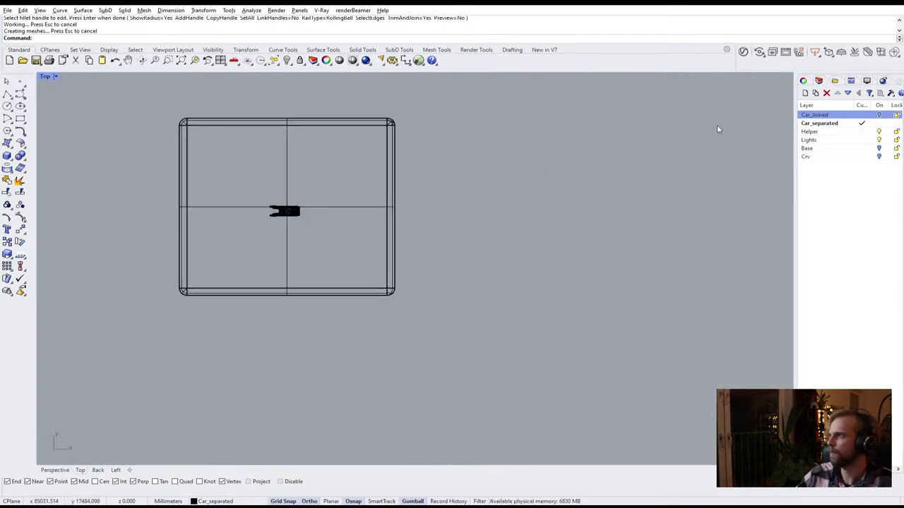
Draw a narrow V-Ray rectangular light about 12,500 mm long inside a corner of the box in the top view
left_click(744, 52)
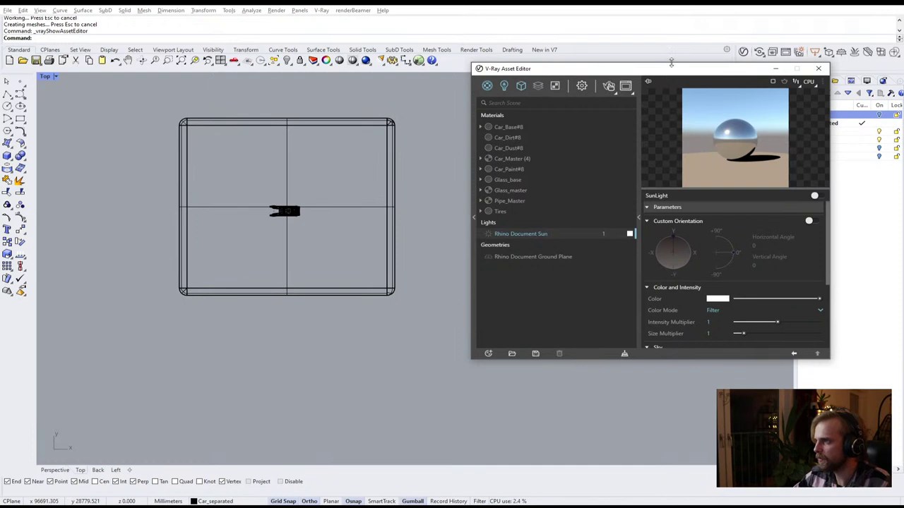
left_click(817, 68)
left_click(815, 53)
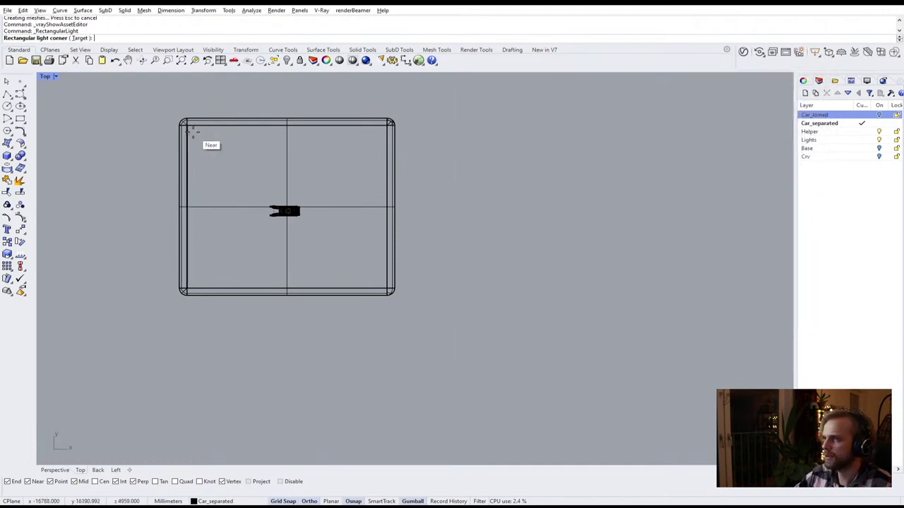
scroll(197, 136, "up", 2)
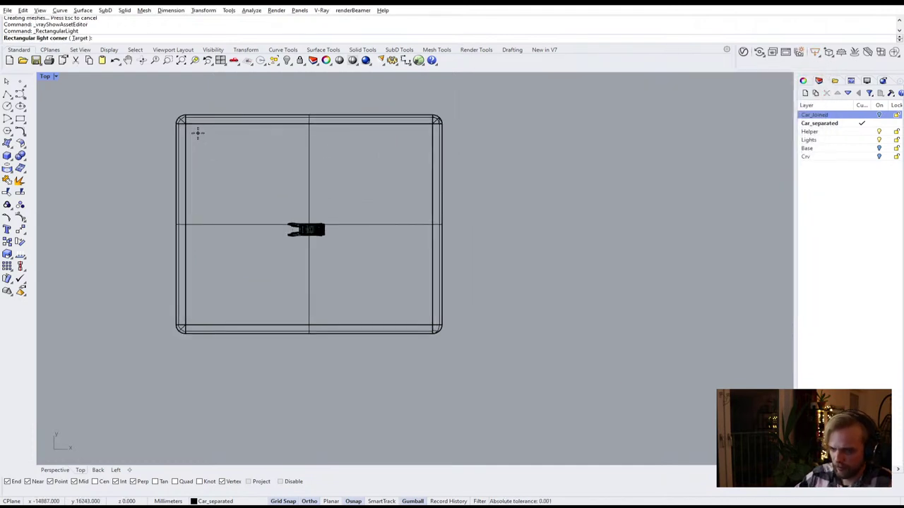
left_click(197, 133)
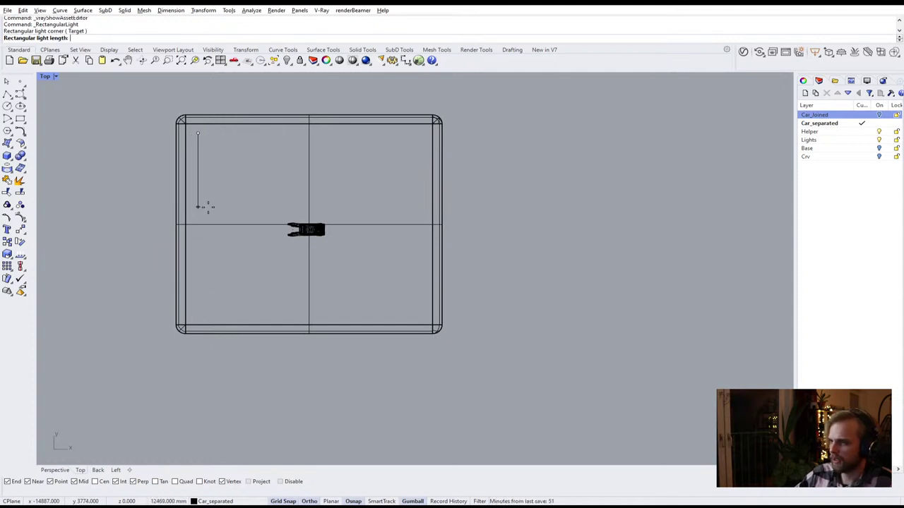
left_click(199, 207)
scroll(205, 173, "up", 2)
left_click(219, 185)
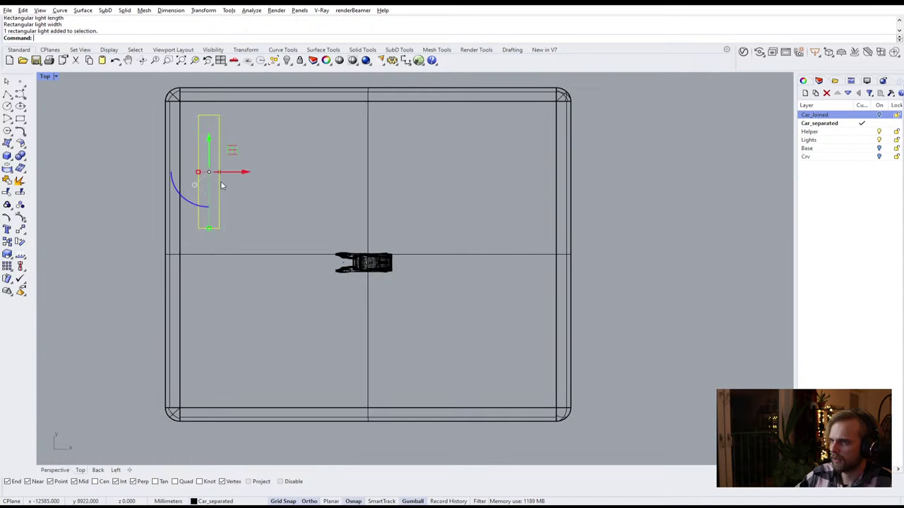
Raise the rectangular light to just beneath the box's ceiling and shift it along the car's length until it is near the car
double_click(47, 77)
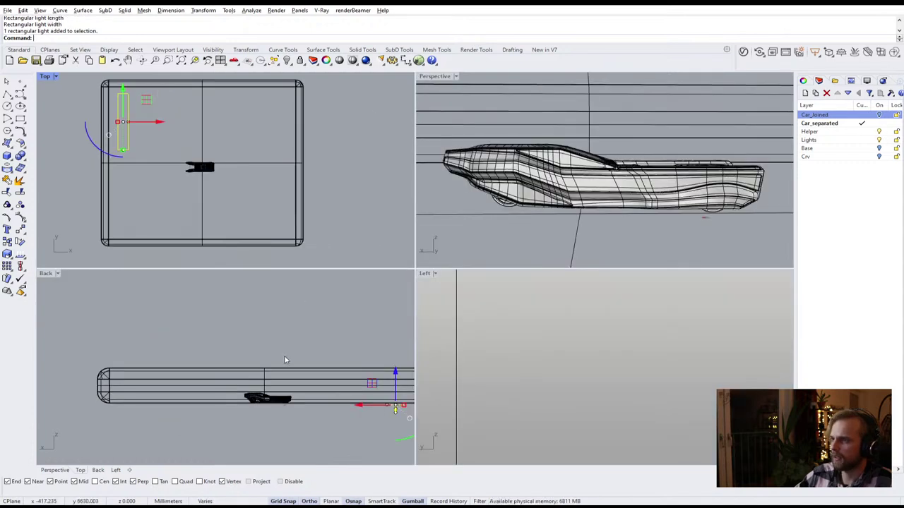
right_click_drag(396, 390, 287, 365)
scroll(286, 363, "up", 2)
left_click_drag(289, 353, 301, 311)
scroll(283, 349, "up", 2)
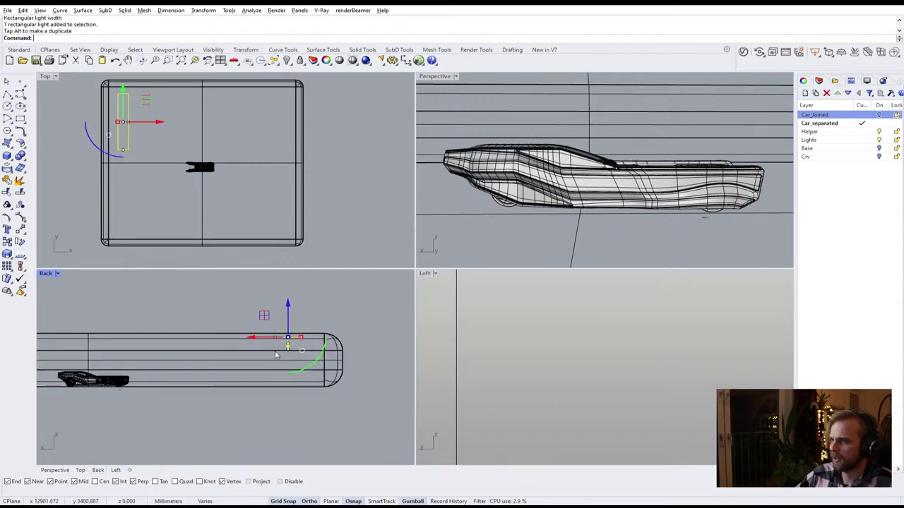
left_click_drag(259, 339, 118, 339)
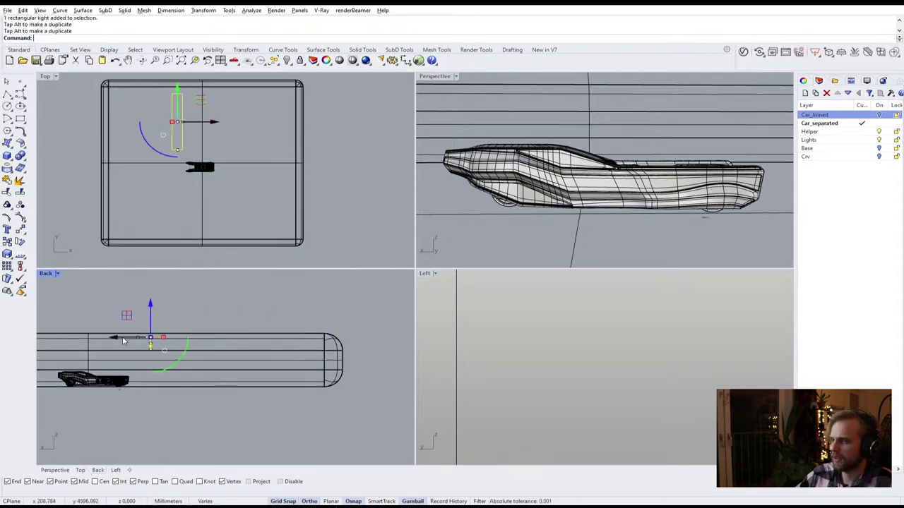
right_click_drag(119, 339, 240, 353)
scroll(244, 356, "up", 2)
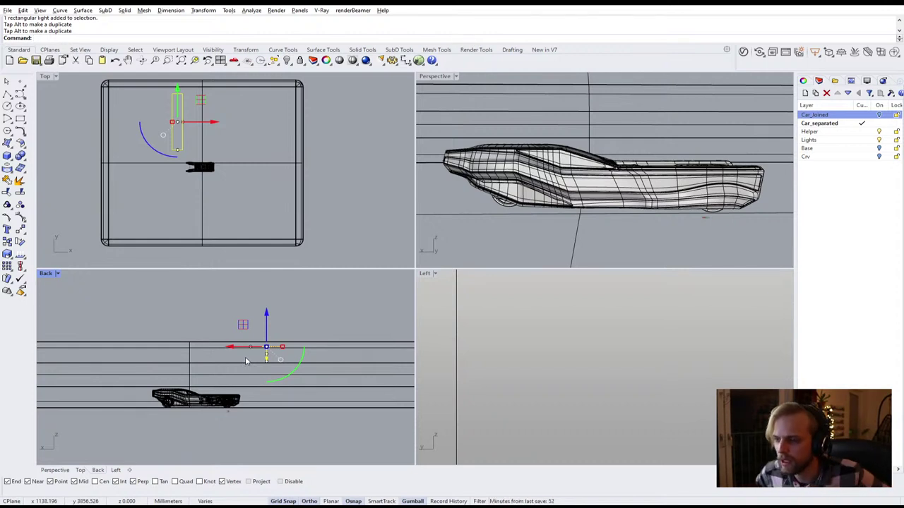
Duplicate the rectangular light twice along the car's length to form a row of three parallel lights
double_click(45, 77)
right_click_drag(336, 242, 244, 288)
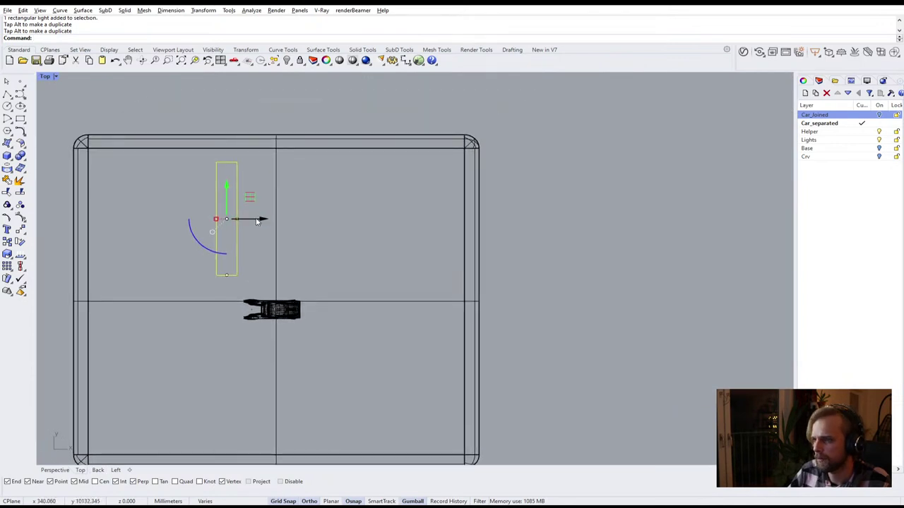
left_click_drag(259, 223, 352, 222)
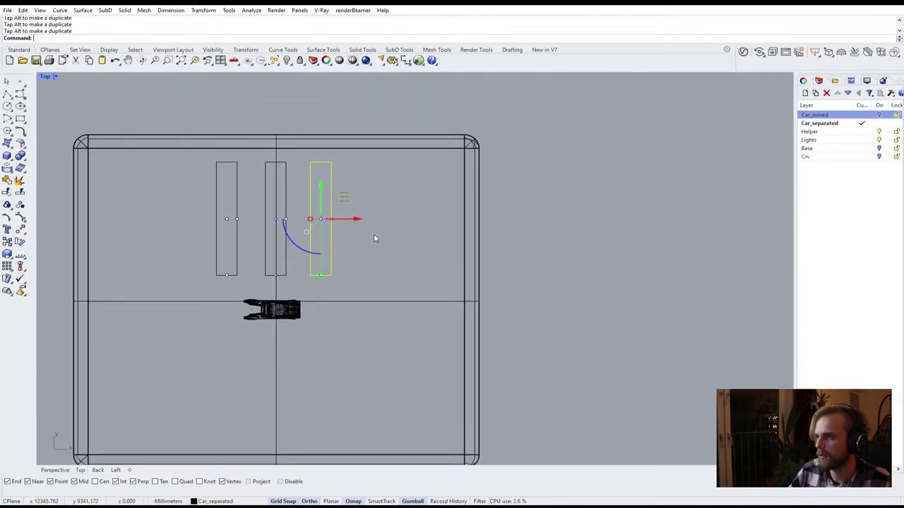
key("Escape")
Try copying the row of three lights to the opposite side of the car, and undo the copy
left_click_drag(188, 162, 367, 296)
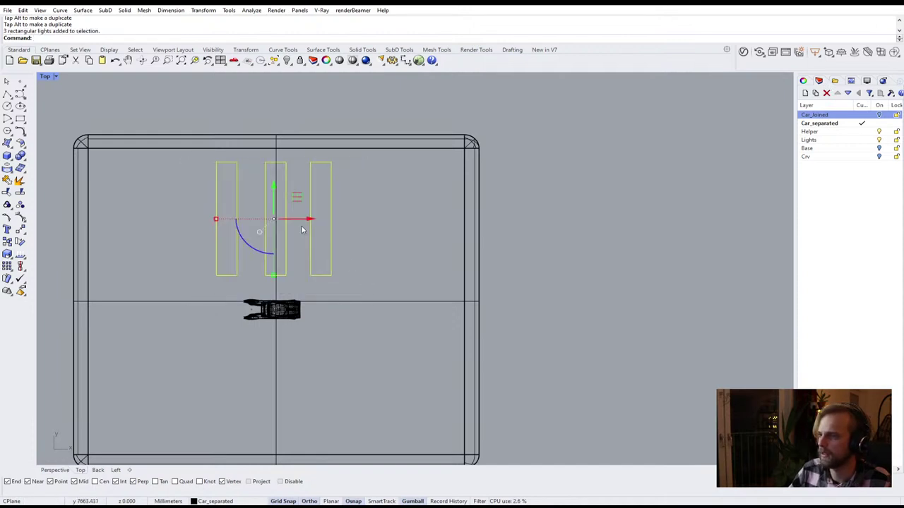
left_click_drag(274, 186, 284, 347)
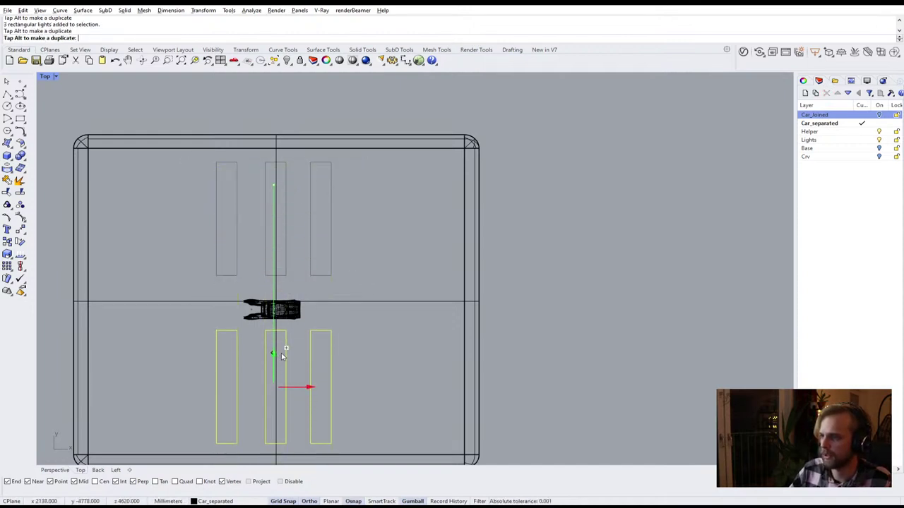
left_click(369, 338)
scroll(363, 333, "down", 2)
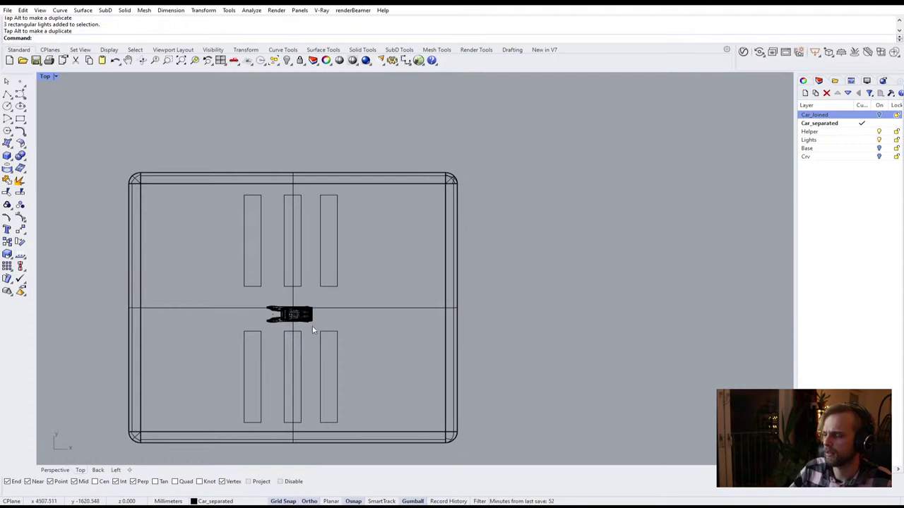
scroll(312, 330, "up", 1)
left_click(343, 228)
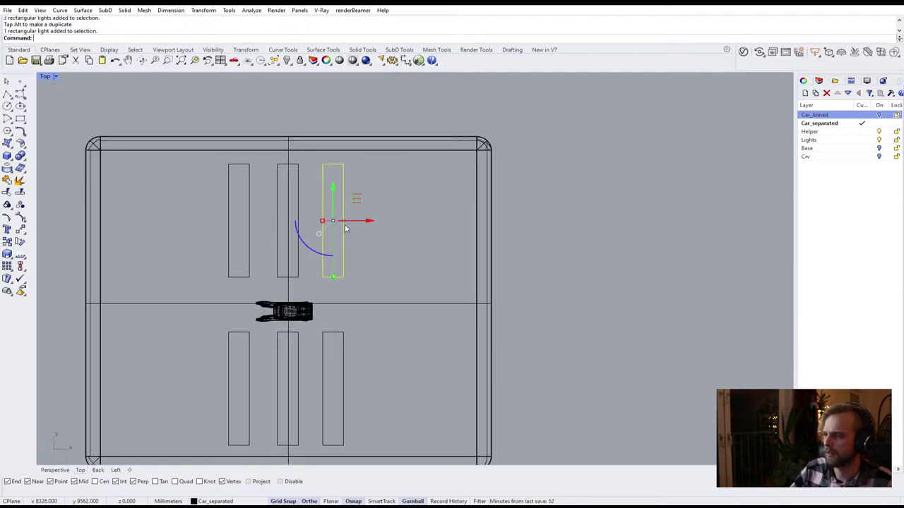
key("ctrl+z")
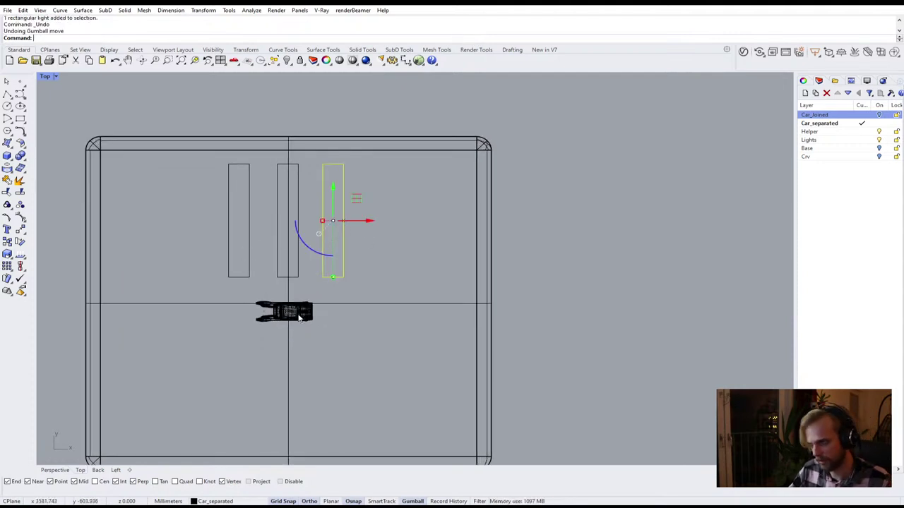
Try to shorten all three ceiling lights together by scaling them across the car's width, and undo the scaling
left_click_drag(189, 106, 338, 281)
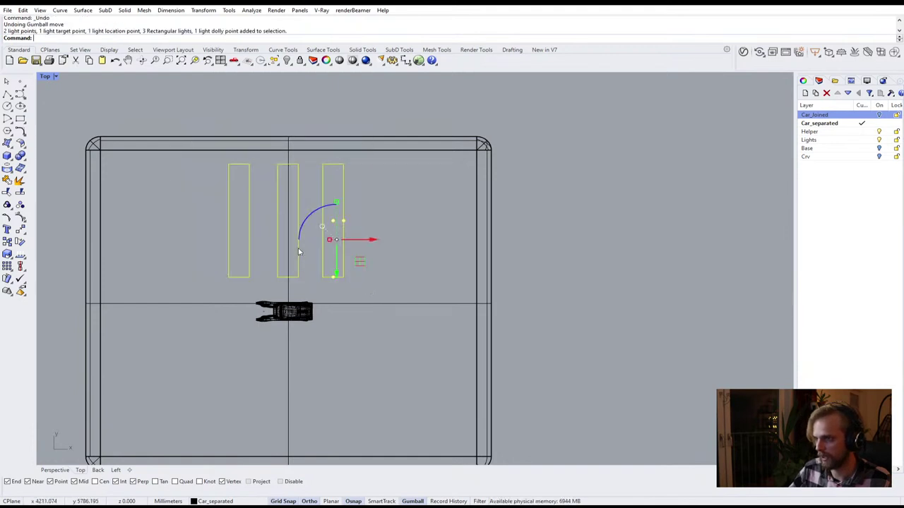
left_click_drag(338, 205, 337, 211)
key("Escape")
key("ctrl+z")
key("ctrl+z")
key("ctrl+z")
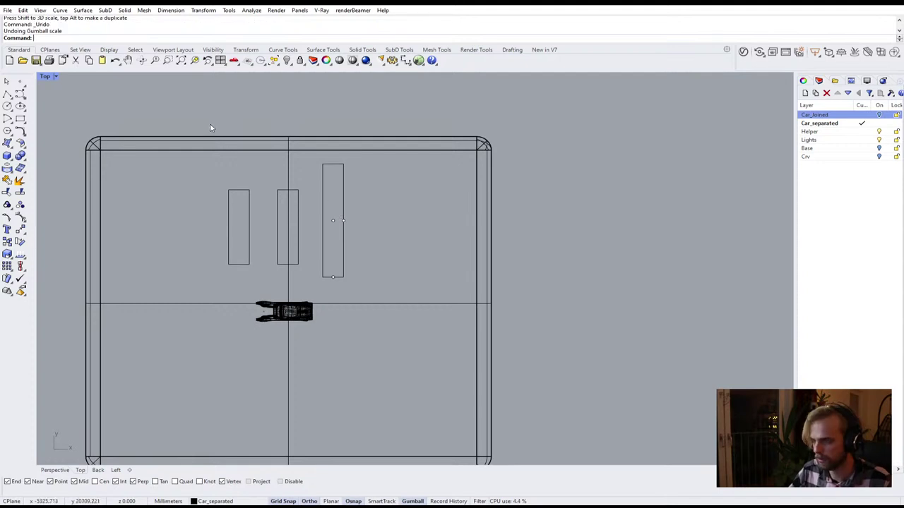
Shorten the light near the car's front to slightly over half its original length, and duplicate it twice along the car to form a row of three
left_click(242, 195)
left_click_drag(239, 265, 240, 260)
left_click_drag(240, 203, 242, 198)
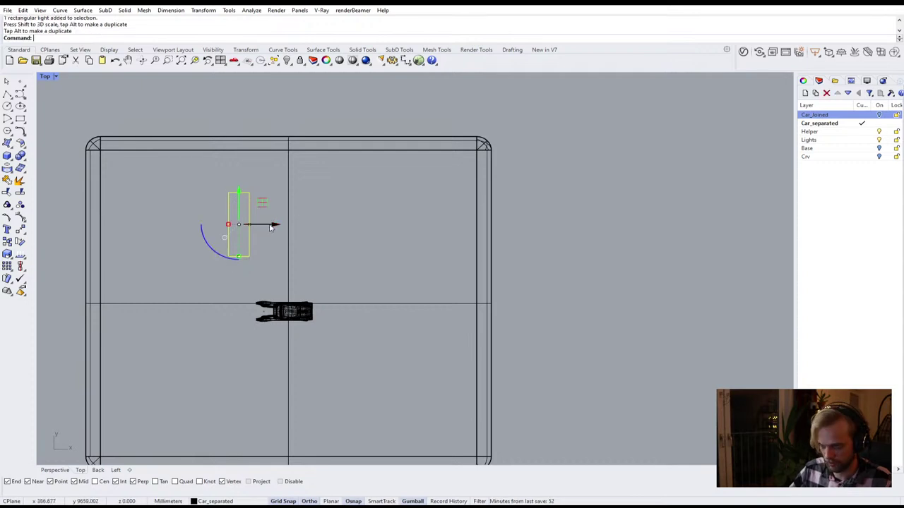
left_click_drag(275, 226, 370, 230, "alt")
left_click(371, 236)
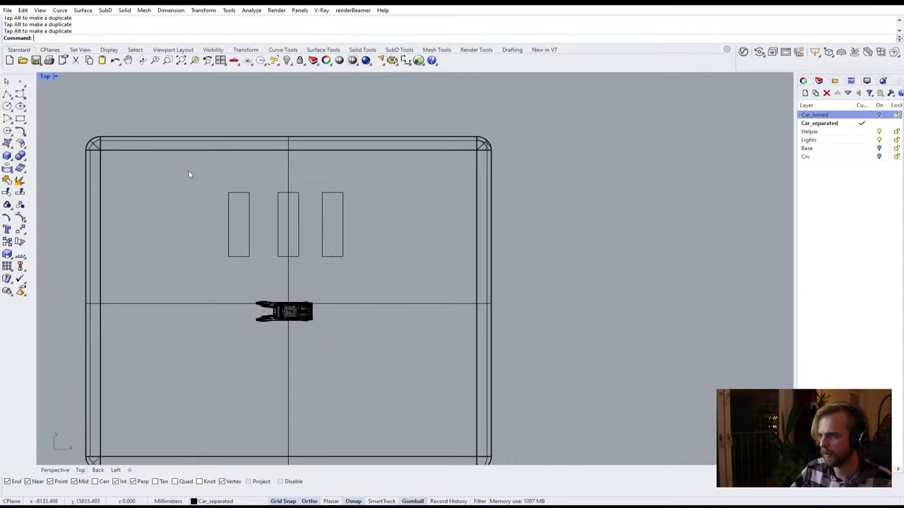
Duplicate the row of three lights twice across the car's width, over the car and on its opposite side, forming a three-by-three grid
left_click_drag(189, 174, 359, 250)
left_click_drag(286, 194, 293, 377)
left_click(386, 356)
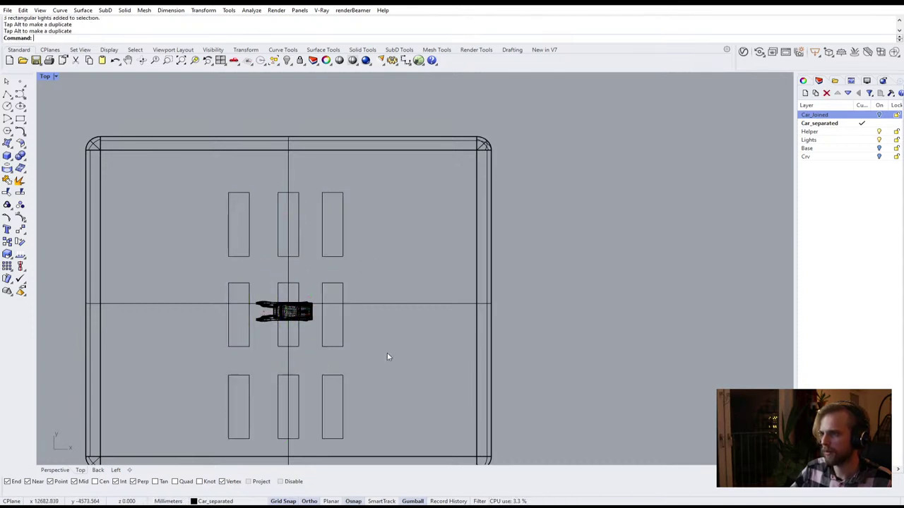
Start a new V-Ray rectangular light in the perspective view, with the car's side and the surrounding box walls in sight
double_click(50, 76)
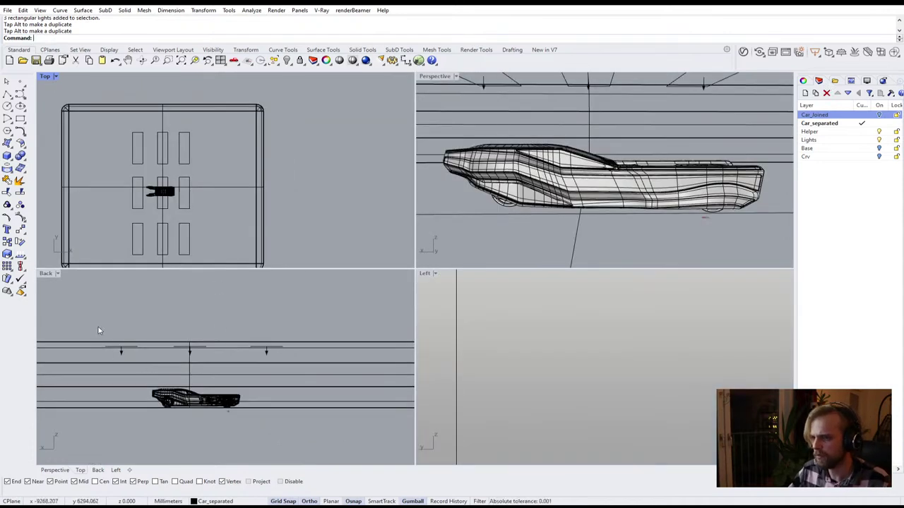
double_click(441, 76)
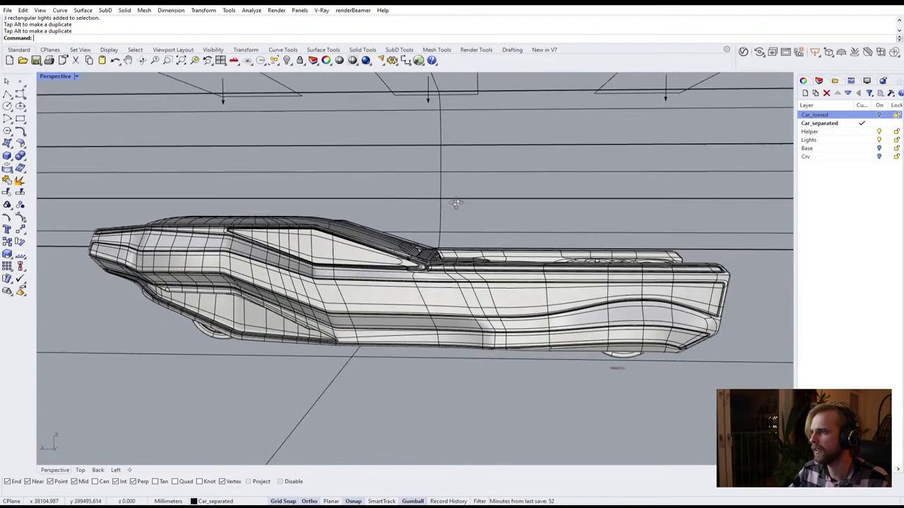
scroll(447, 202, "down", 10)
scroll(462, 214, "up", 5)
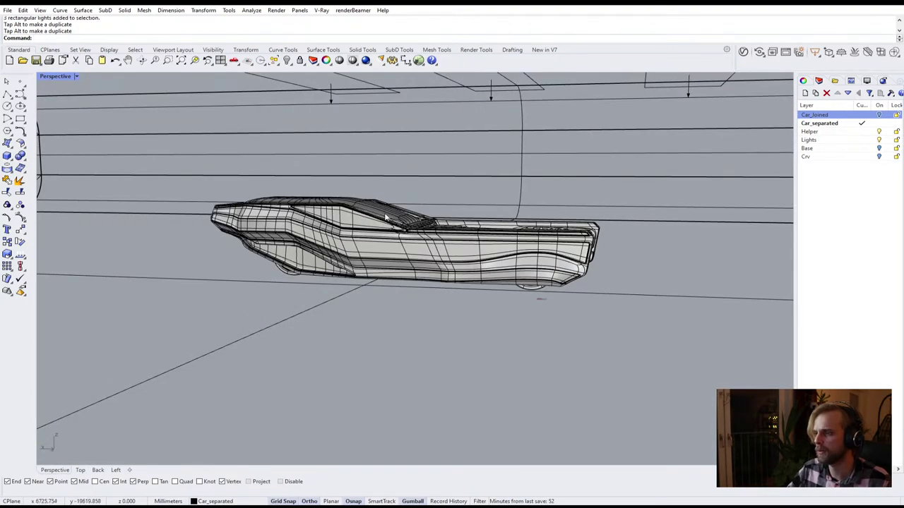
right_click_drag(177, 121, 448, 149)
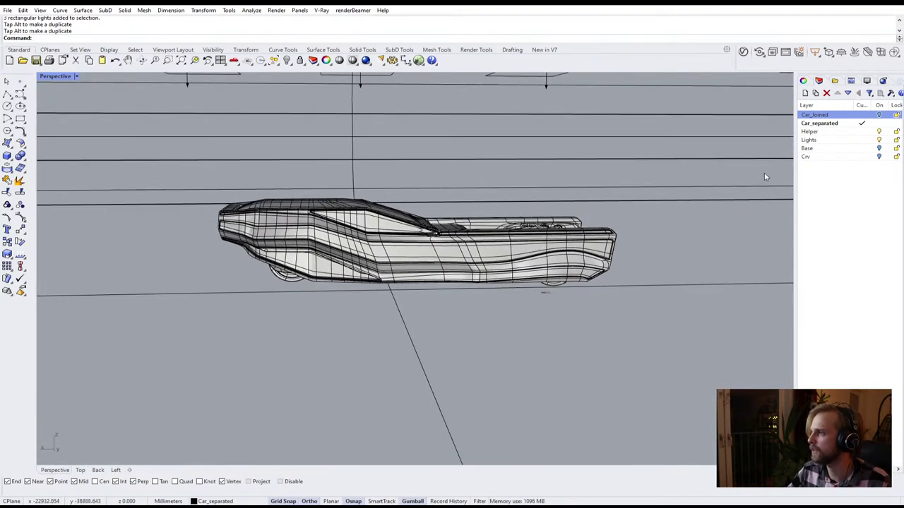
left_click(814, 53)
scroll(524, 223, "up", 10)
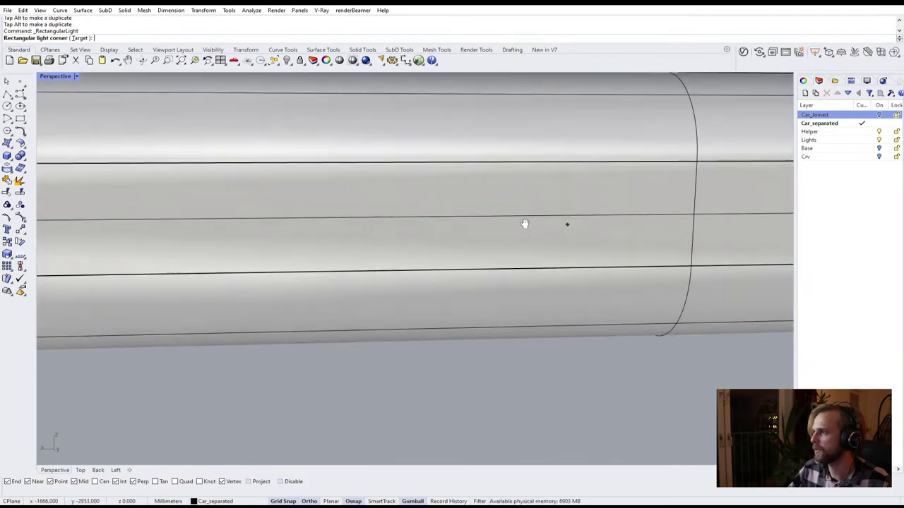
scroll(557, 245, "down", 10)
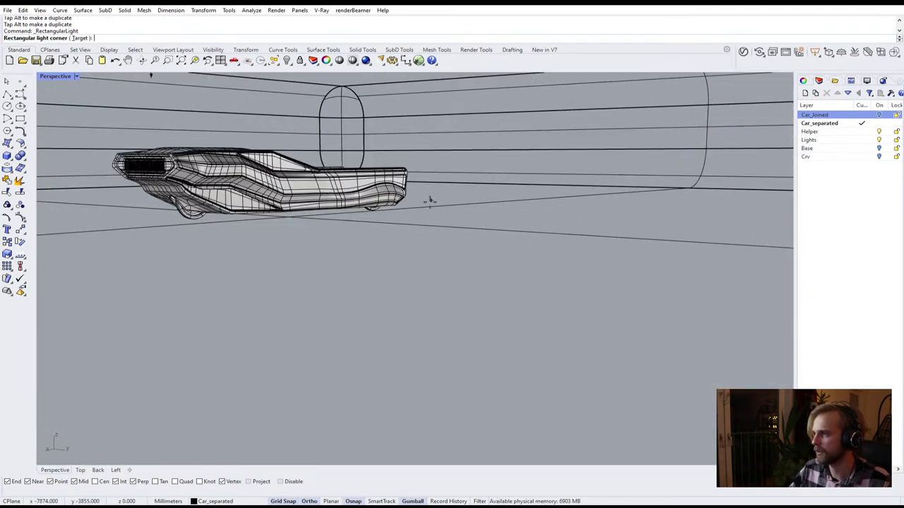